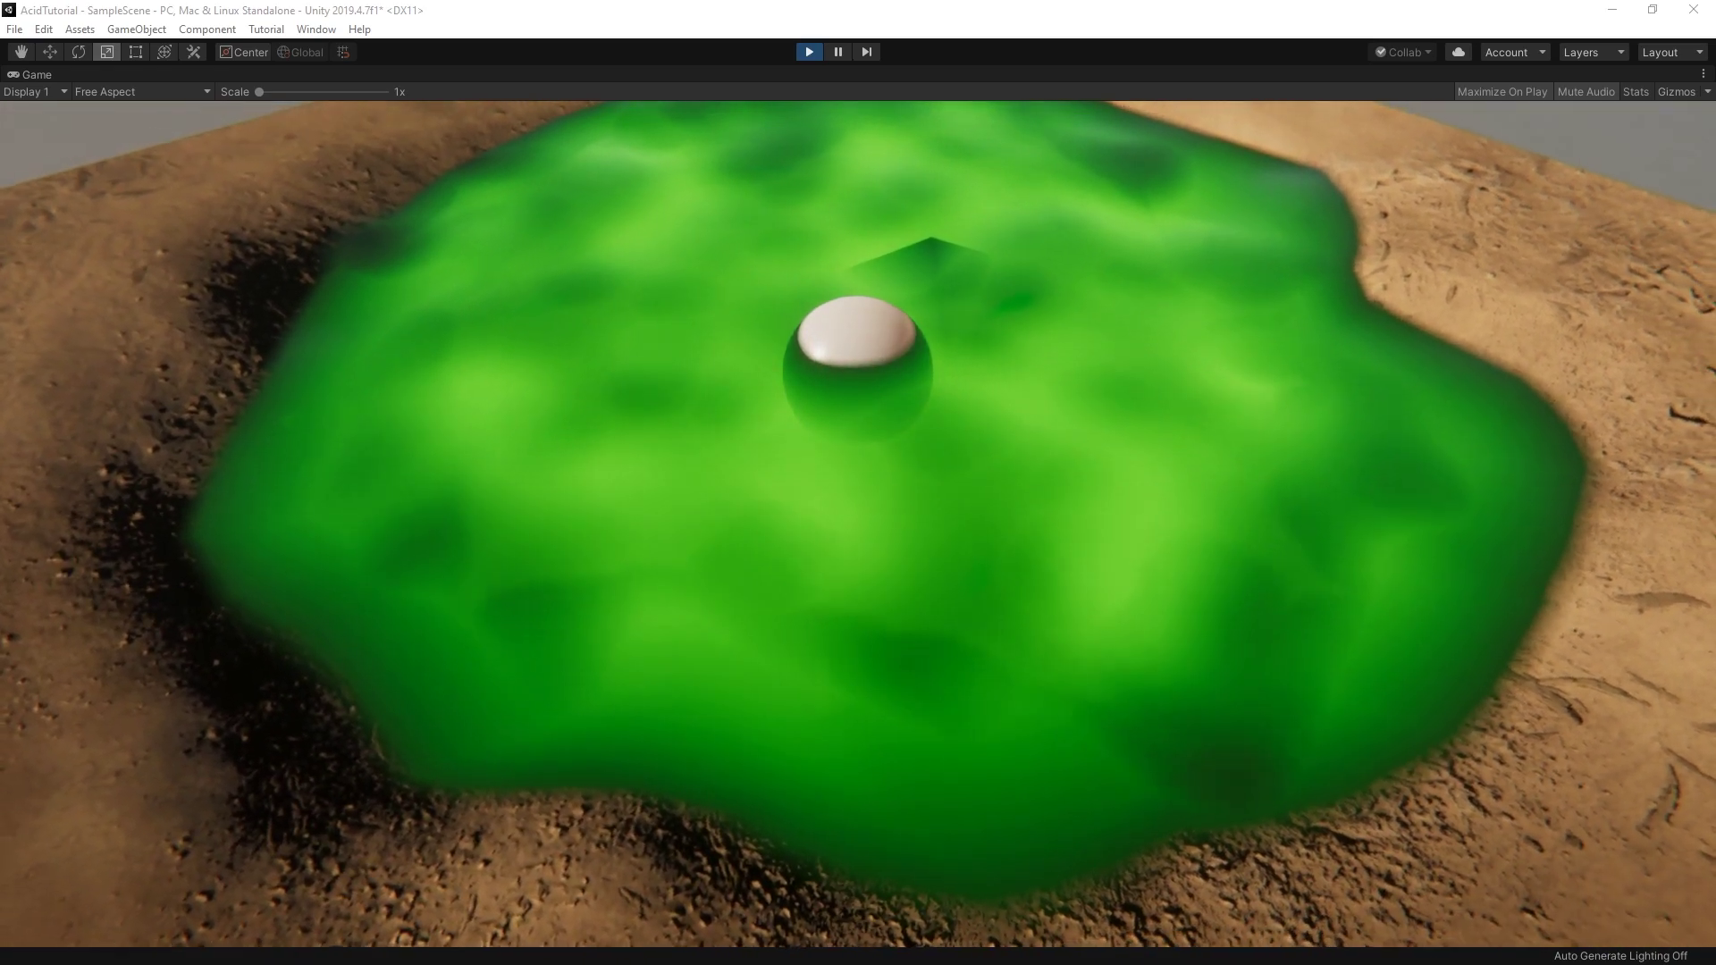
# Step: Stop play mode, place the Ground terrain model in the scene and apply the sandy Ground material
pyautogui.hotkey('ctrl', 'p')
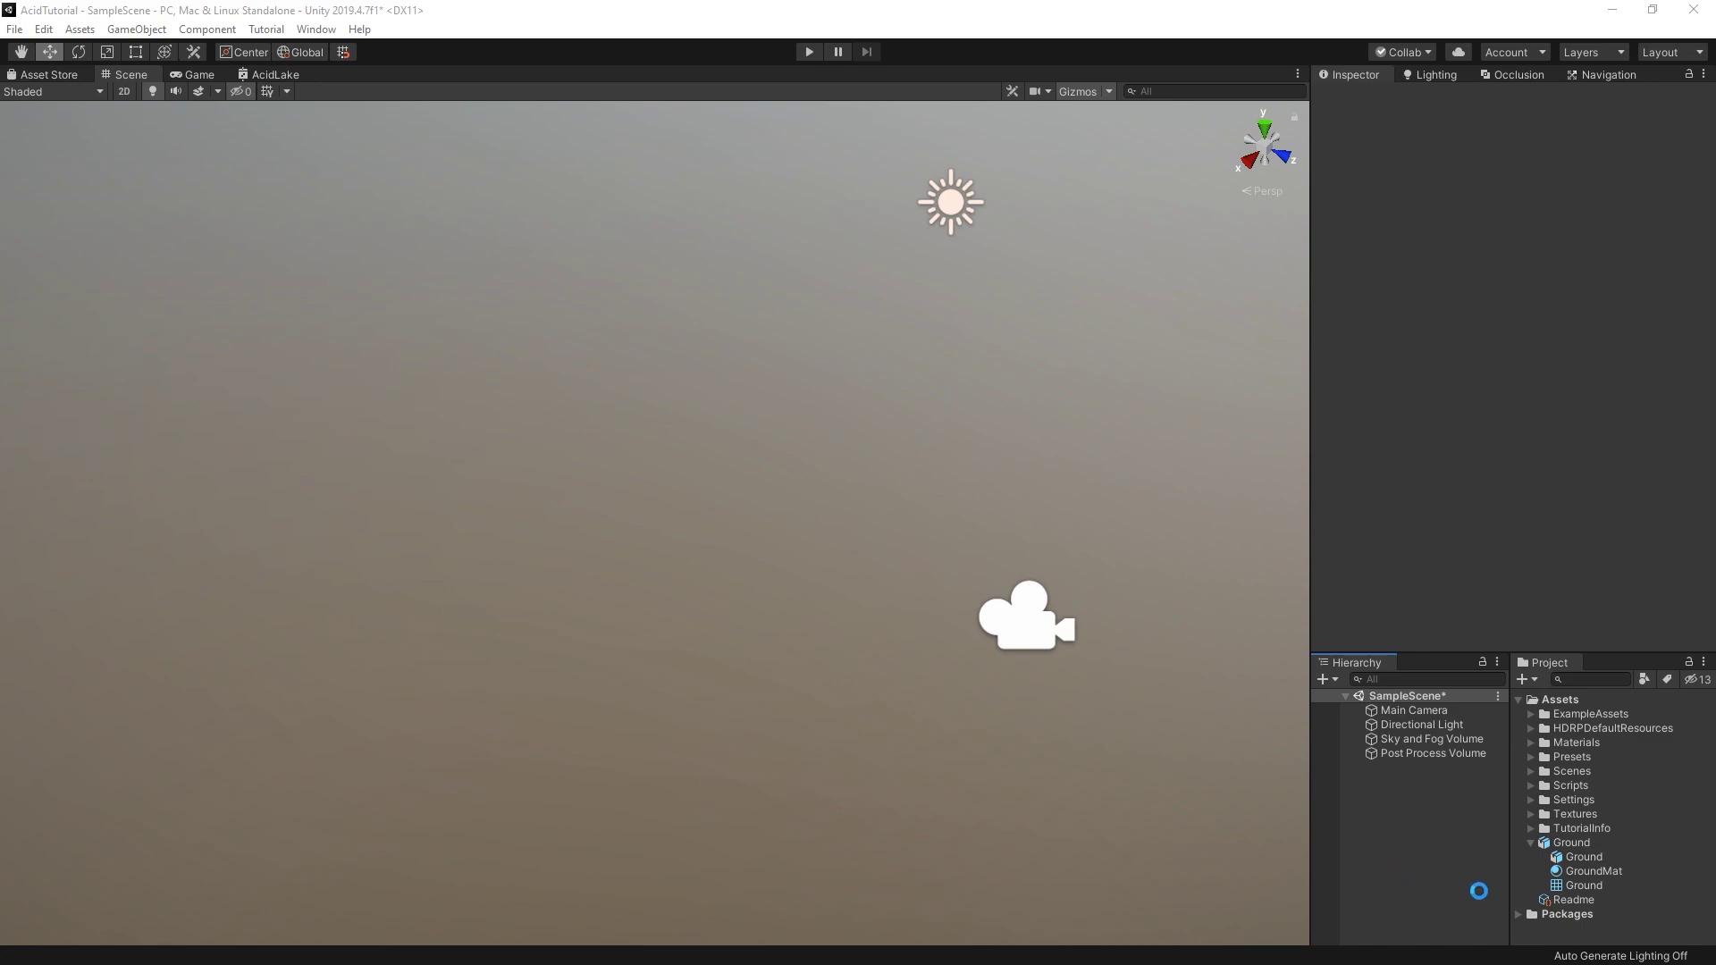
pyautogui.moveTo(1579, 844); pyautogui.dragTo(660, 367)
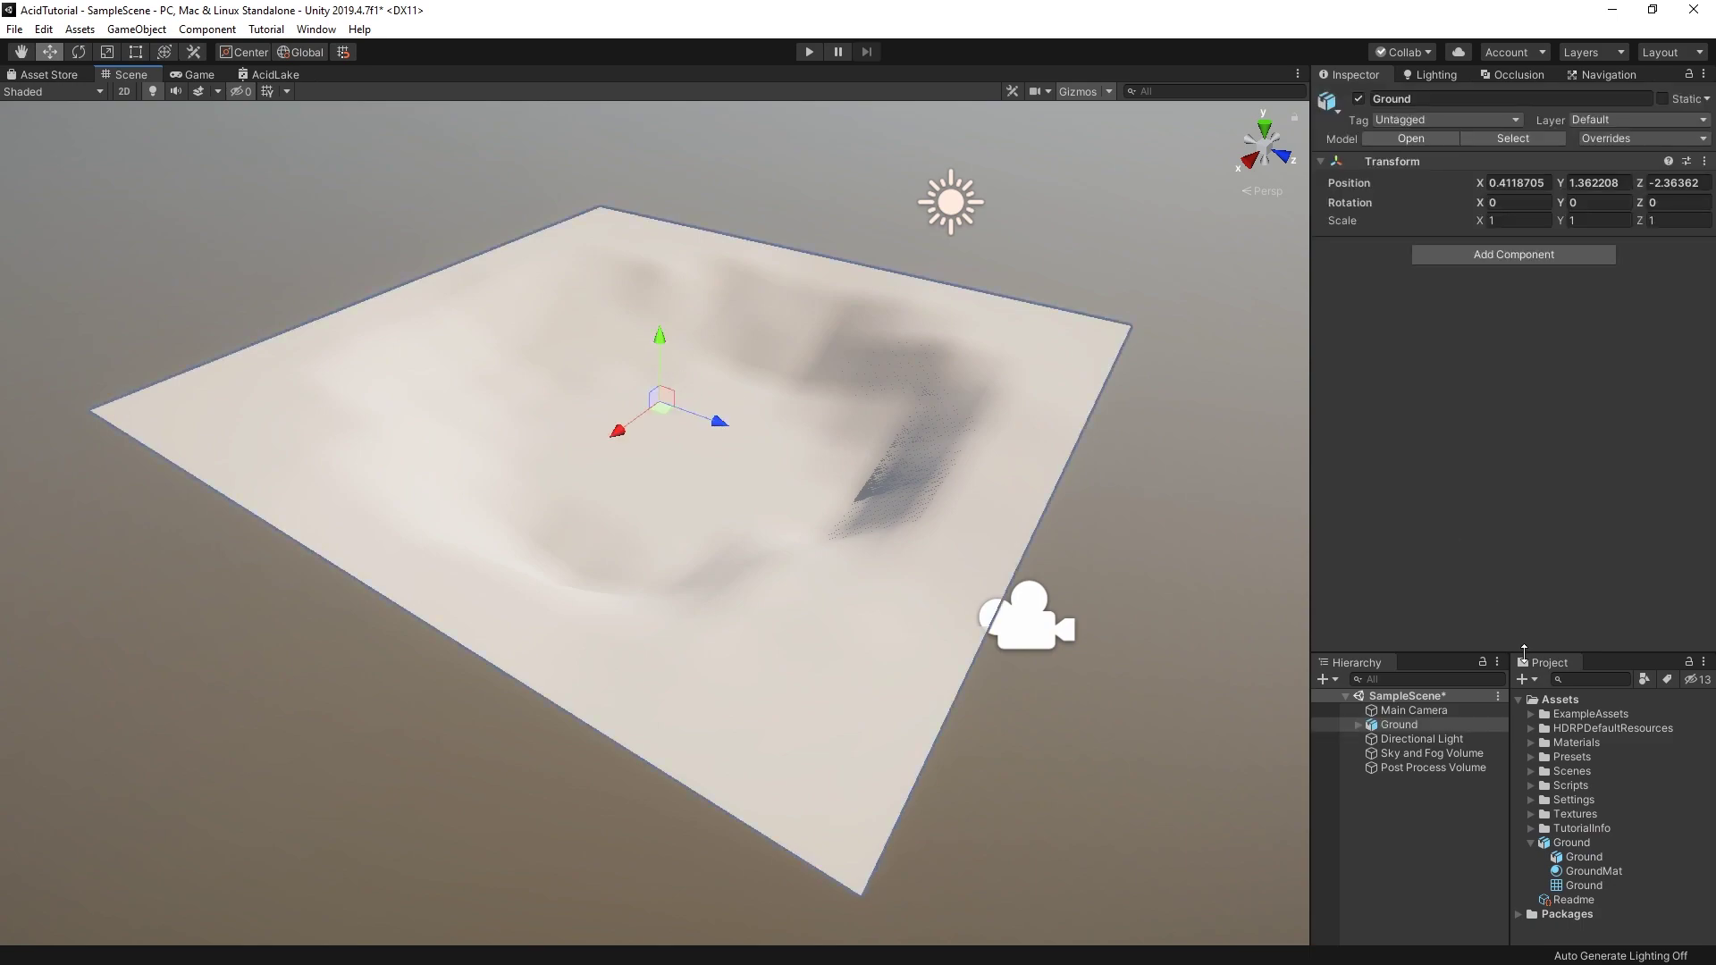
pyautogui.click(1528, 743)
pyautogui.moveTo(1583, 757); pyautogui.dragTo(780, 683)
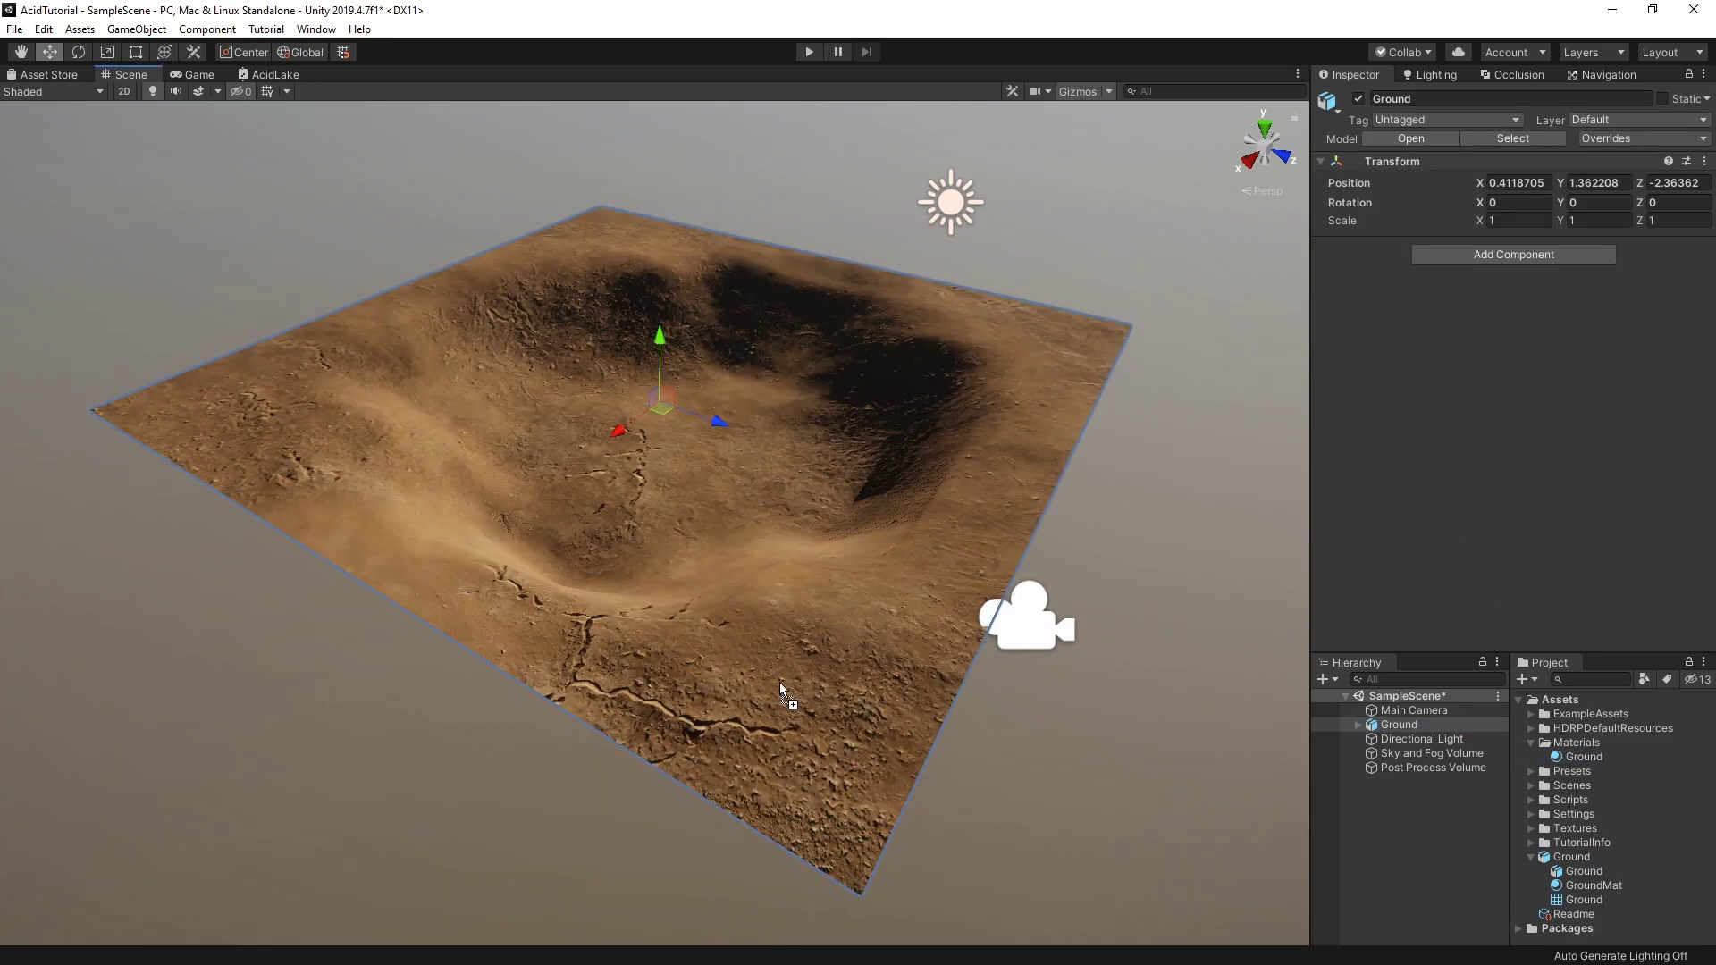
pyautogui.click(1059, 788)
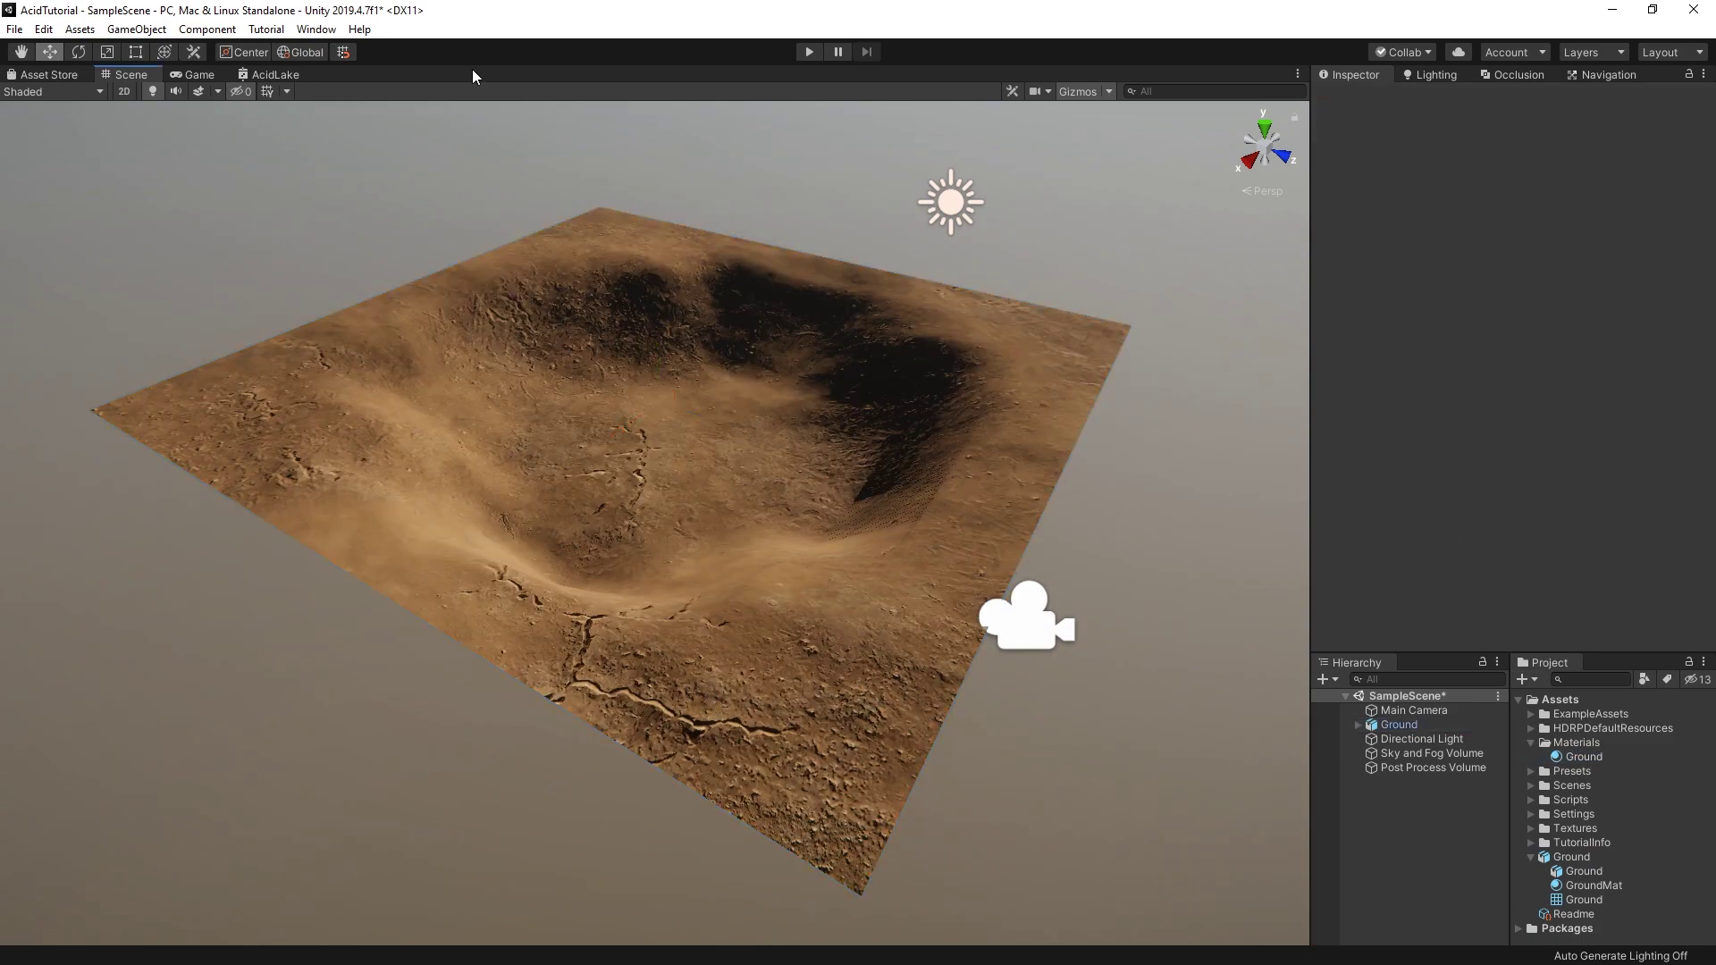
# Step: Add a 3D Plane and set its X and Y position to 0
pyautogui.click(148, 27)
pyautogui.moveTo(155, 89)
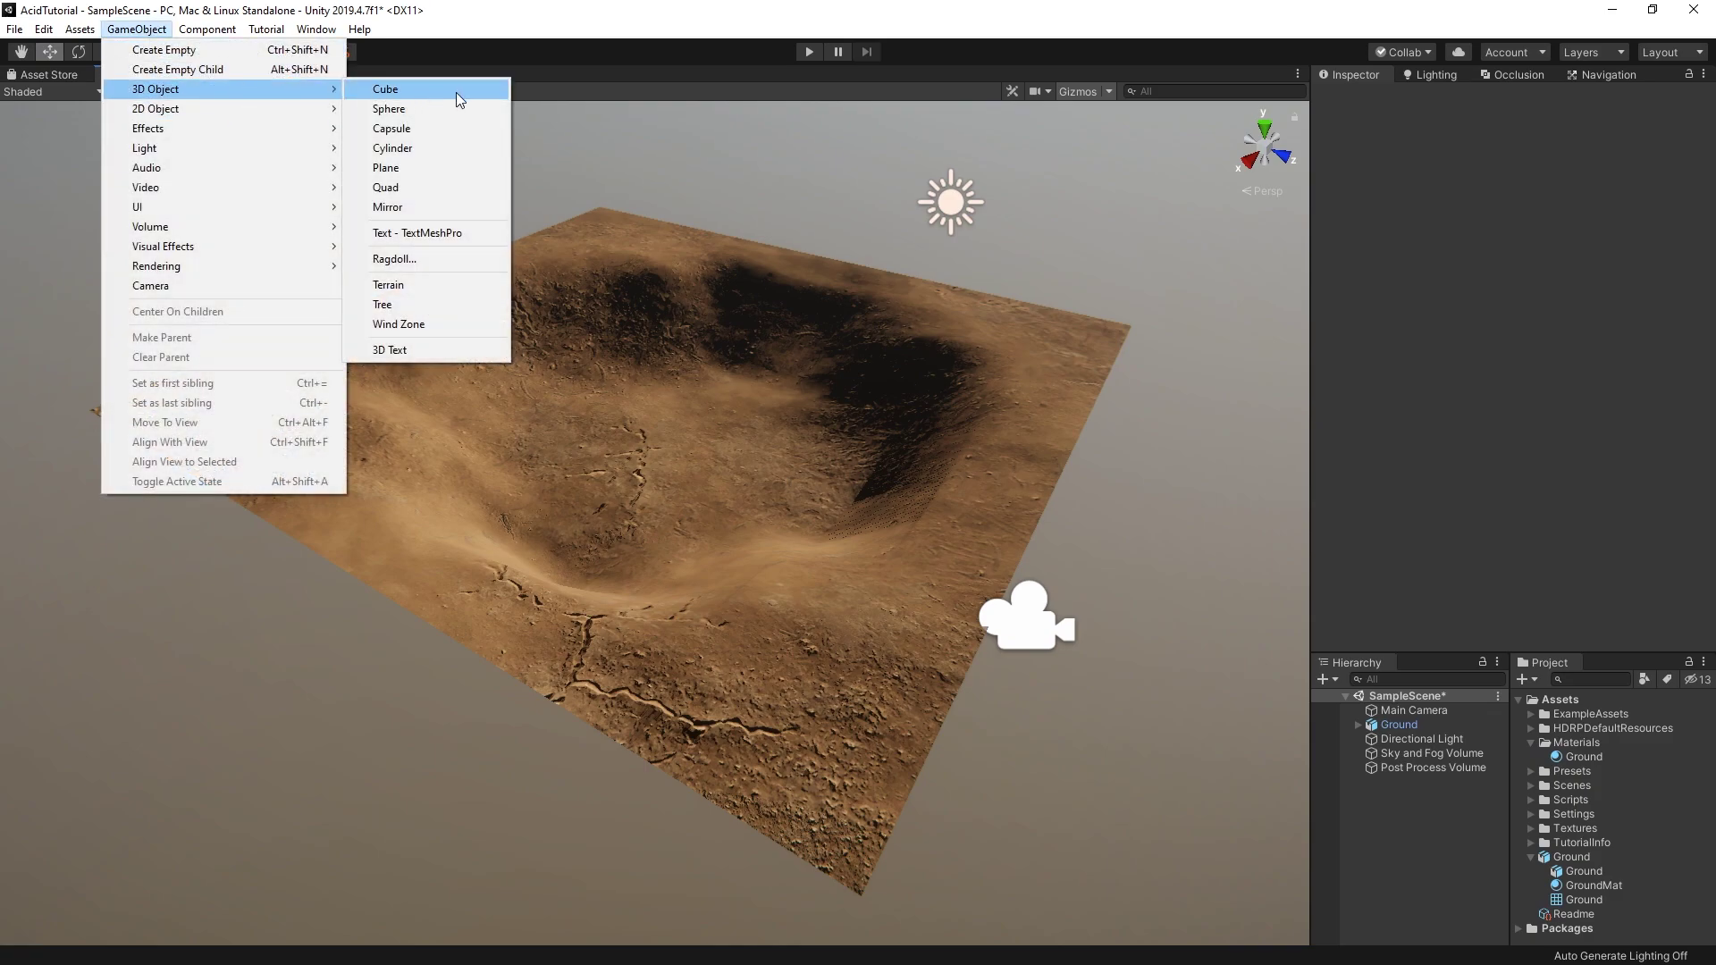
pyautogui.click(463, 167)
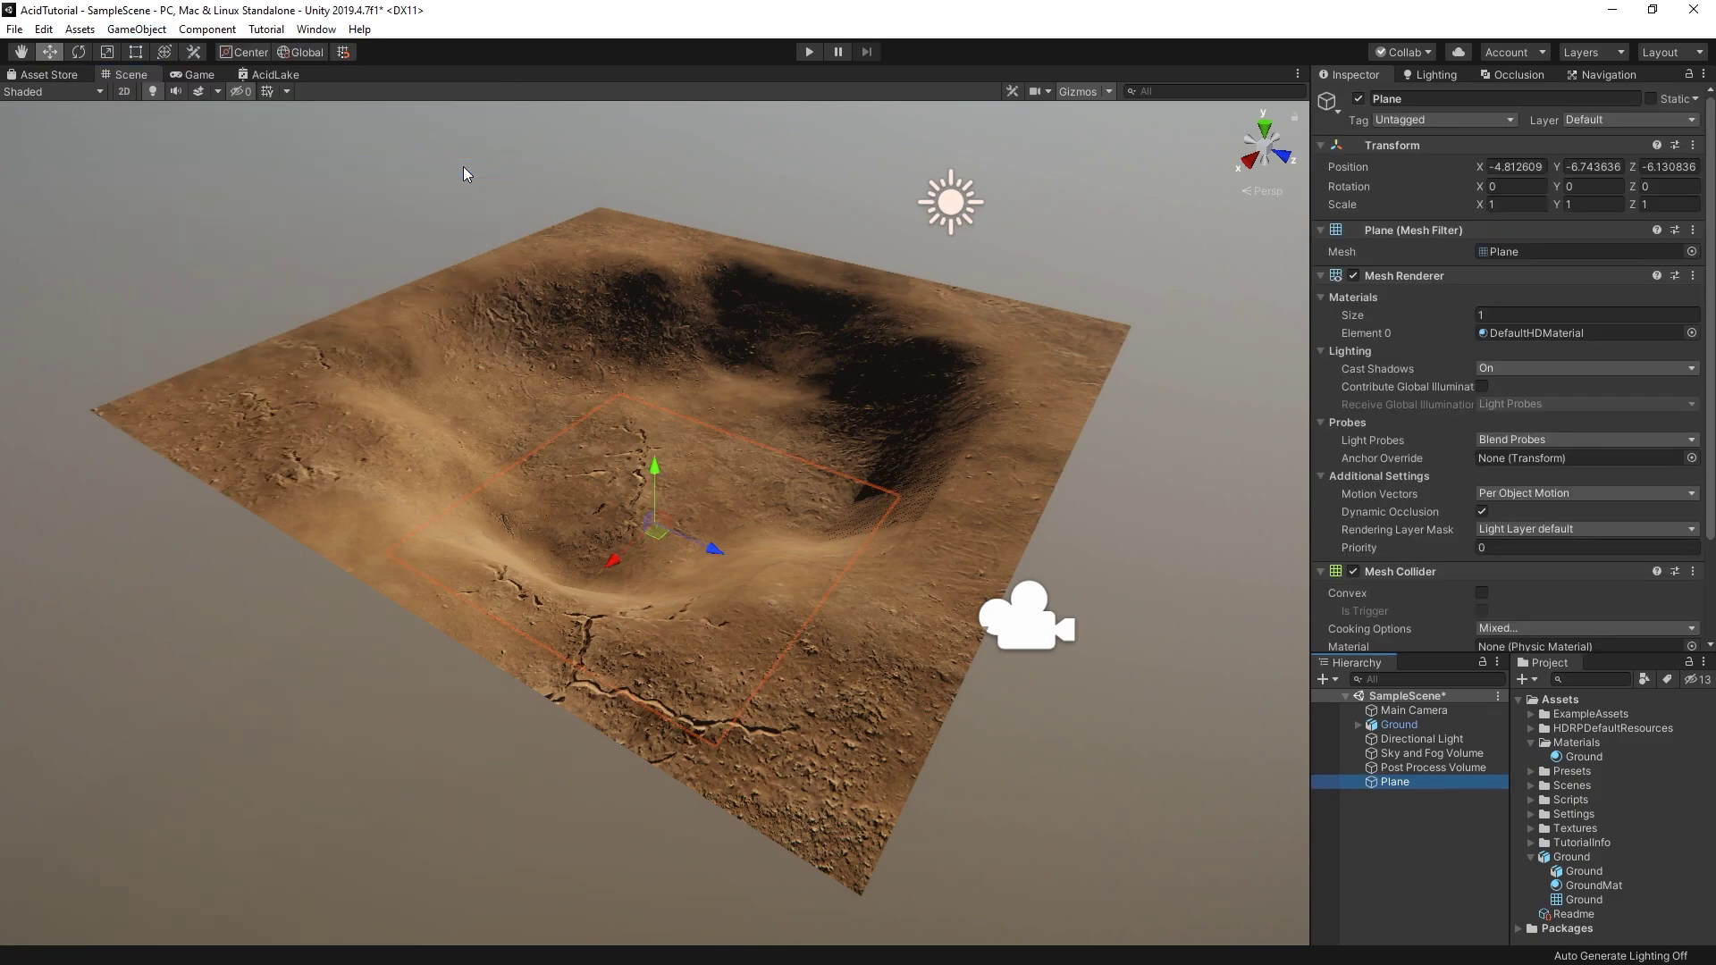
pyautogui.click(1515, 166)
pyautogui.write('0')
pyautogui.press('Tab')
pyautogui.write('0')
pyautogui.press('Tab')
# Step: Move the Ground terrain to the origin and lower the plane into the pit
pyautogui.write('0')
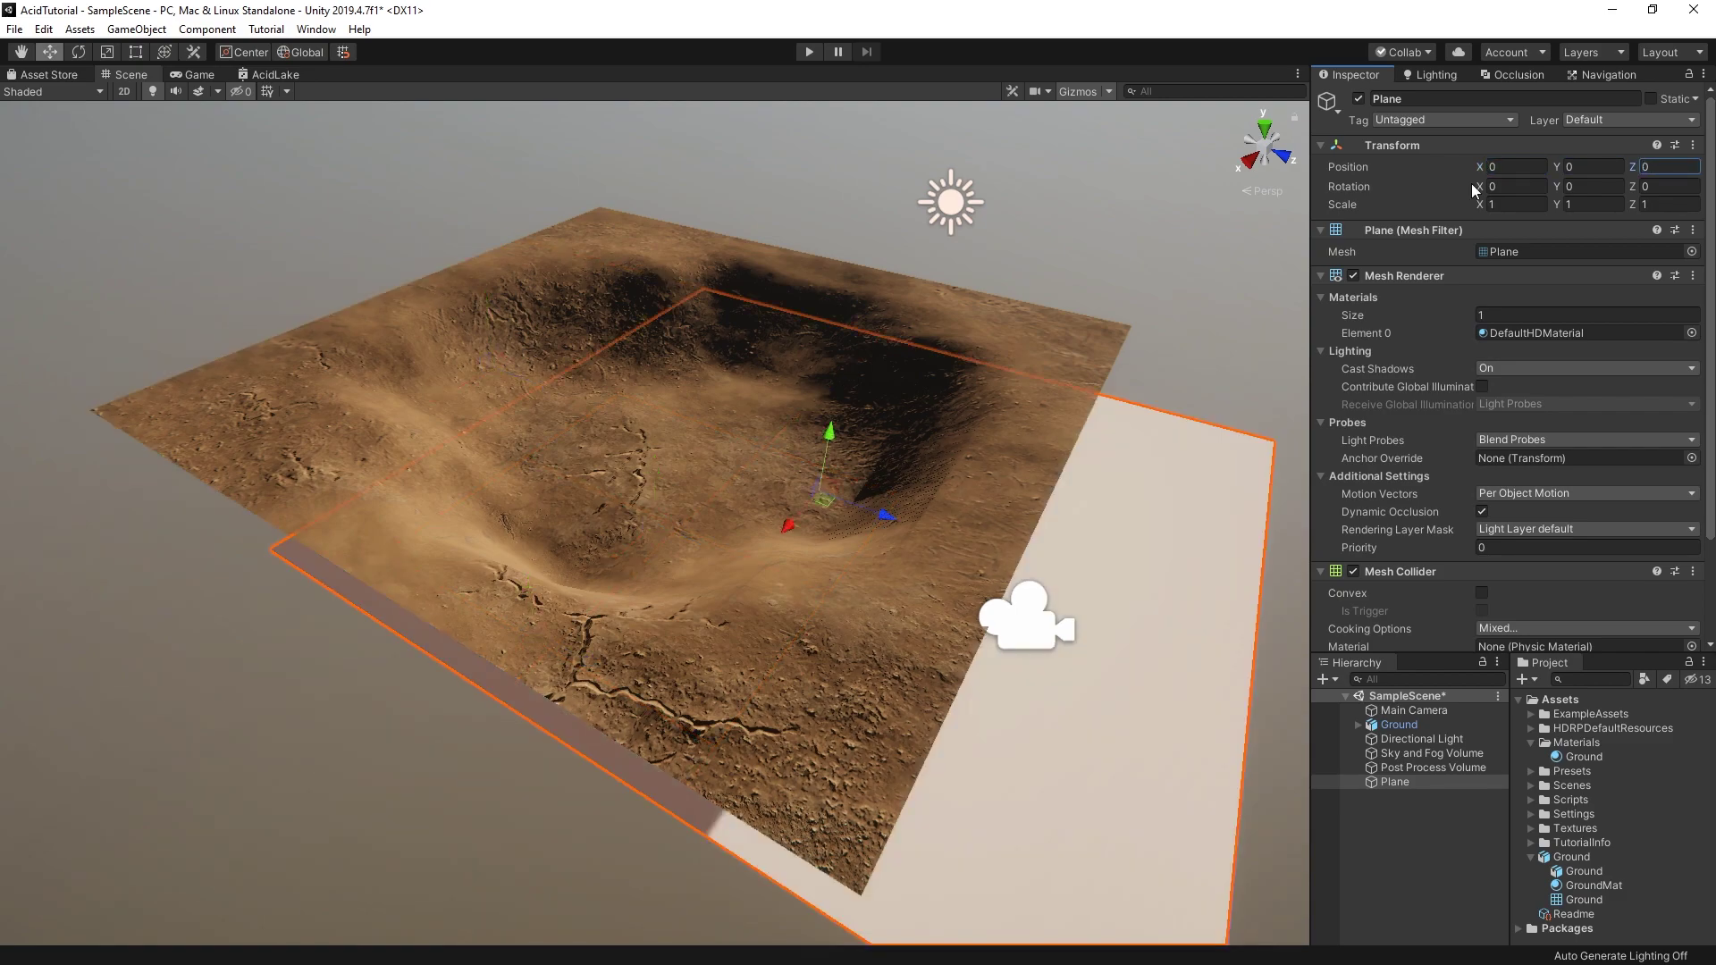
pyautogui.click(1055, 318)
pyautogui.click(1511, 182)
pyautogui.write('0')
pyautogui.press('Tab')
pyautogui.write('0')
pyautogui.press('Tab')
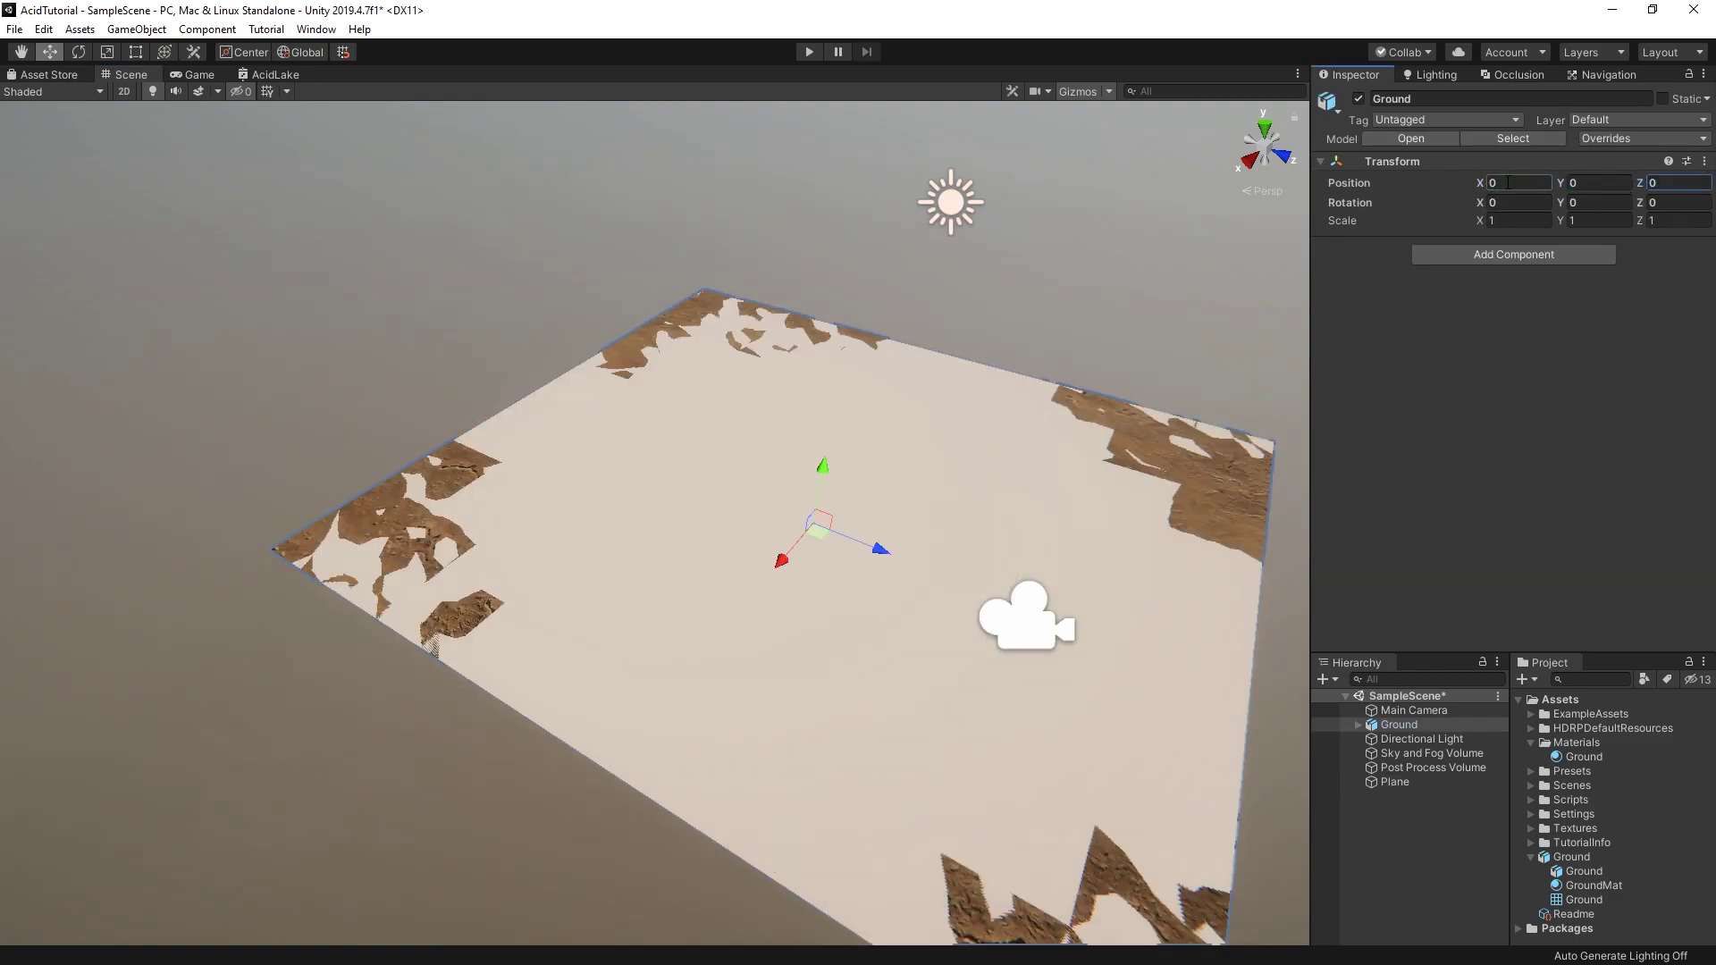
pyautogui.click(1052, 449)
pyautogui.moveTo(823, 463); pyautogui.dragTo(823, 473)
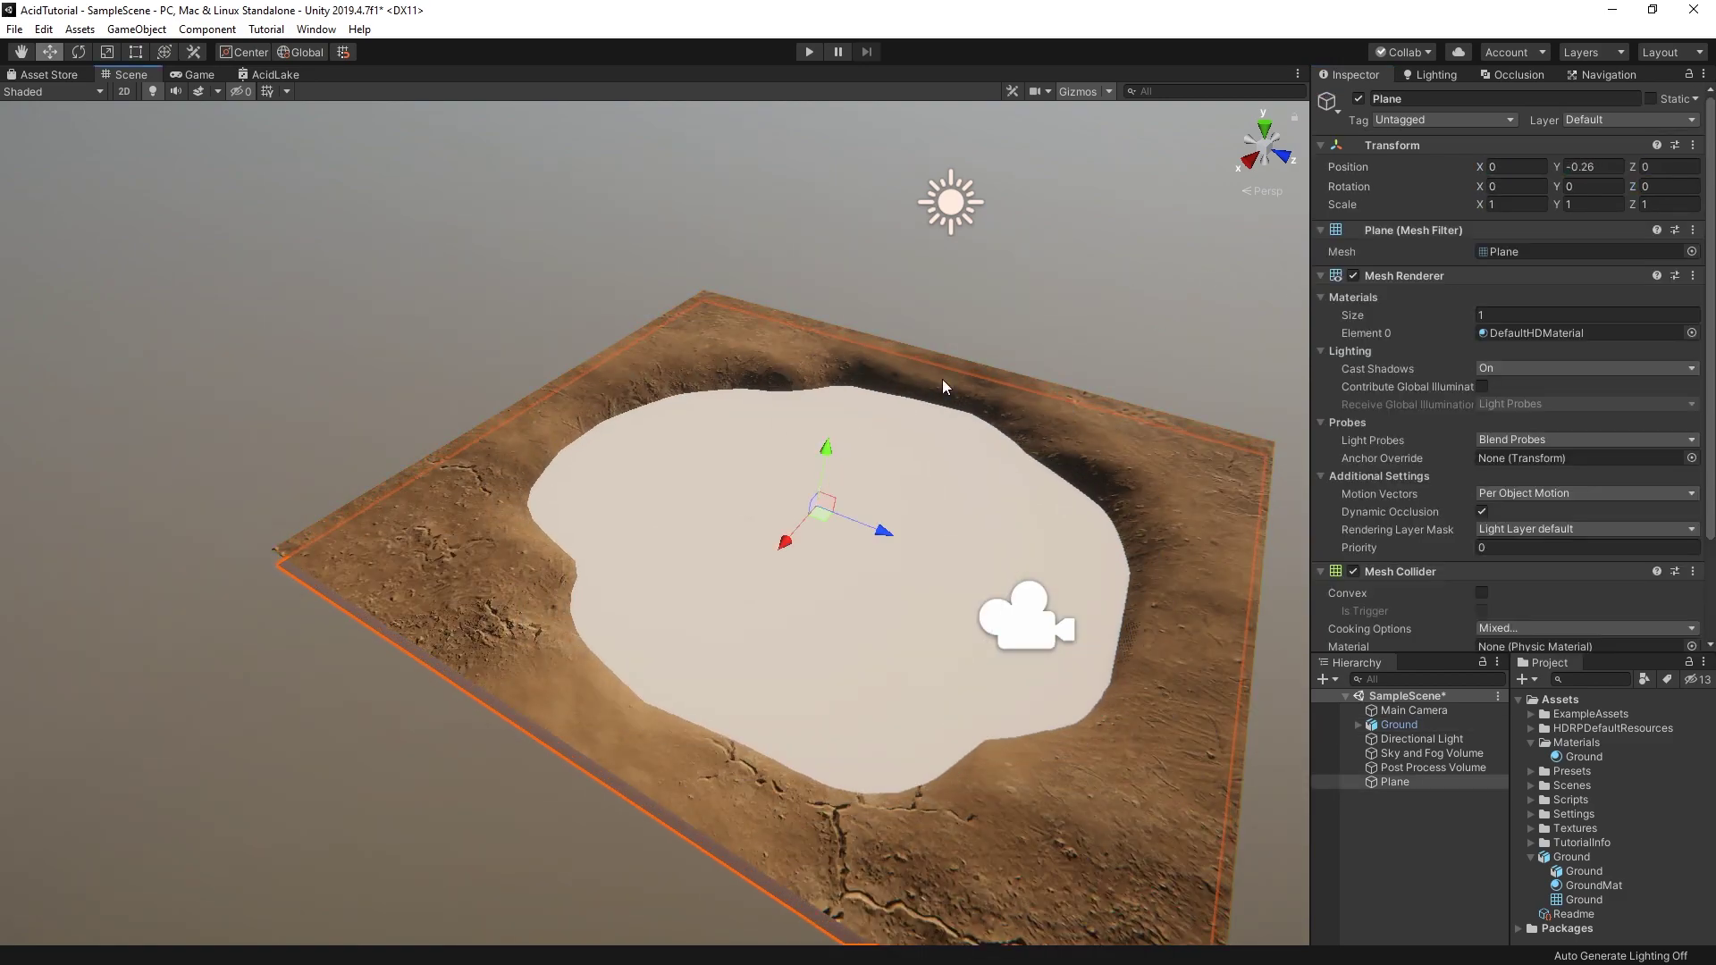
pyautogui.click(1138, 391)
pyautogui.moveTo(1138, 390); pyautogui.dragTo(1087, 315)
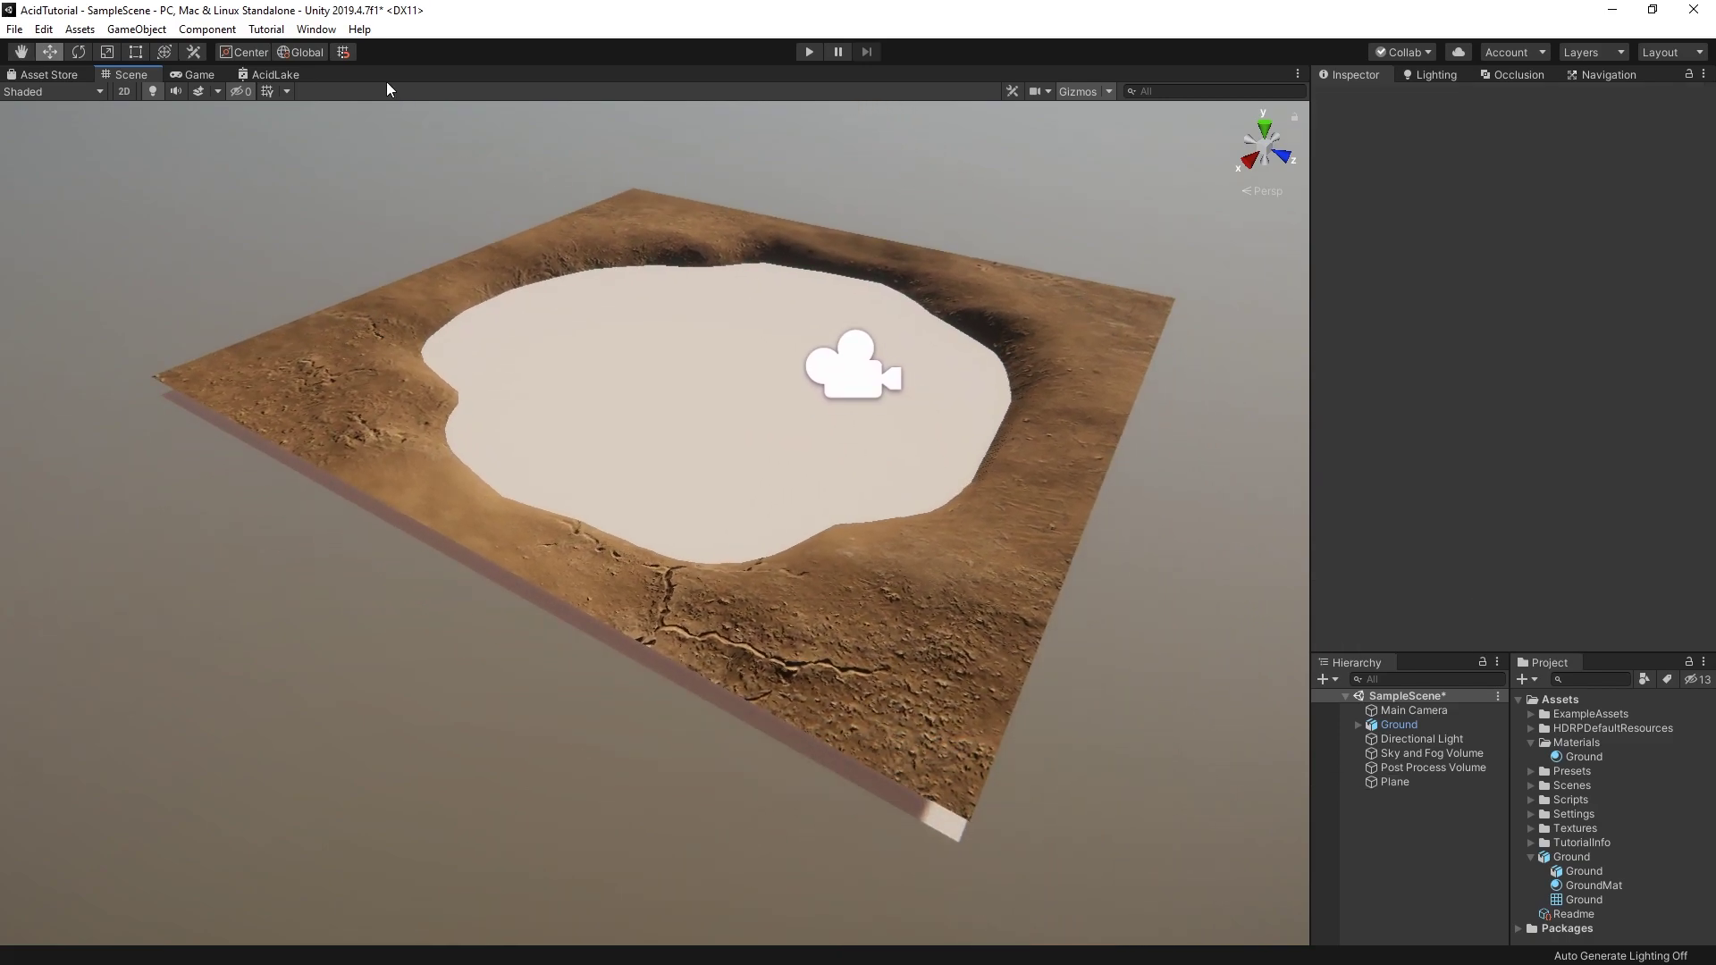
# Step: Search the Package Manager for 'shader' to confirm Shader Graph is installed
pyautogui.click(320, 30)
pyautogui.click(361, 136)
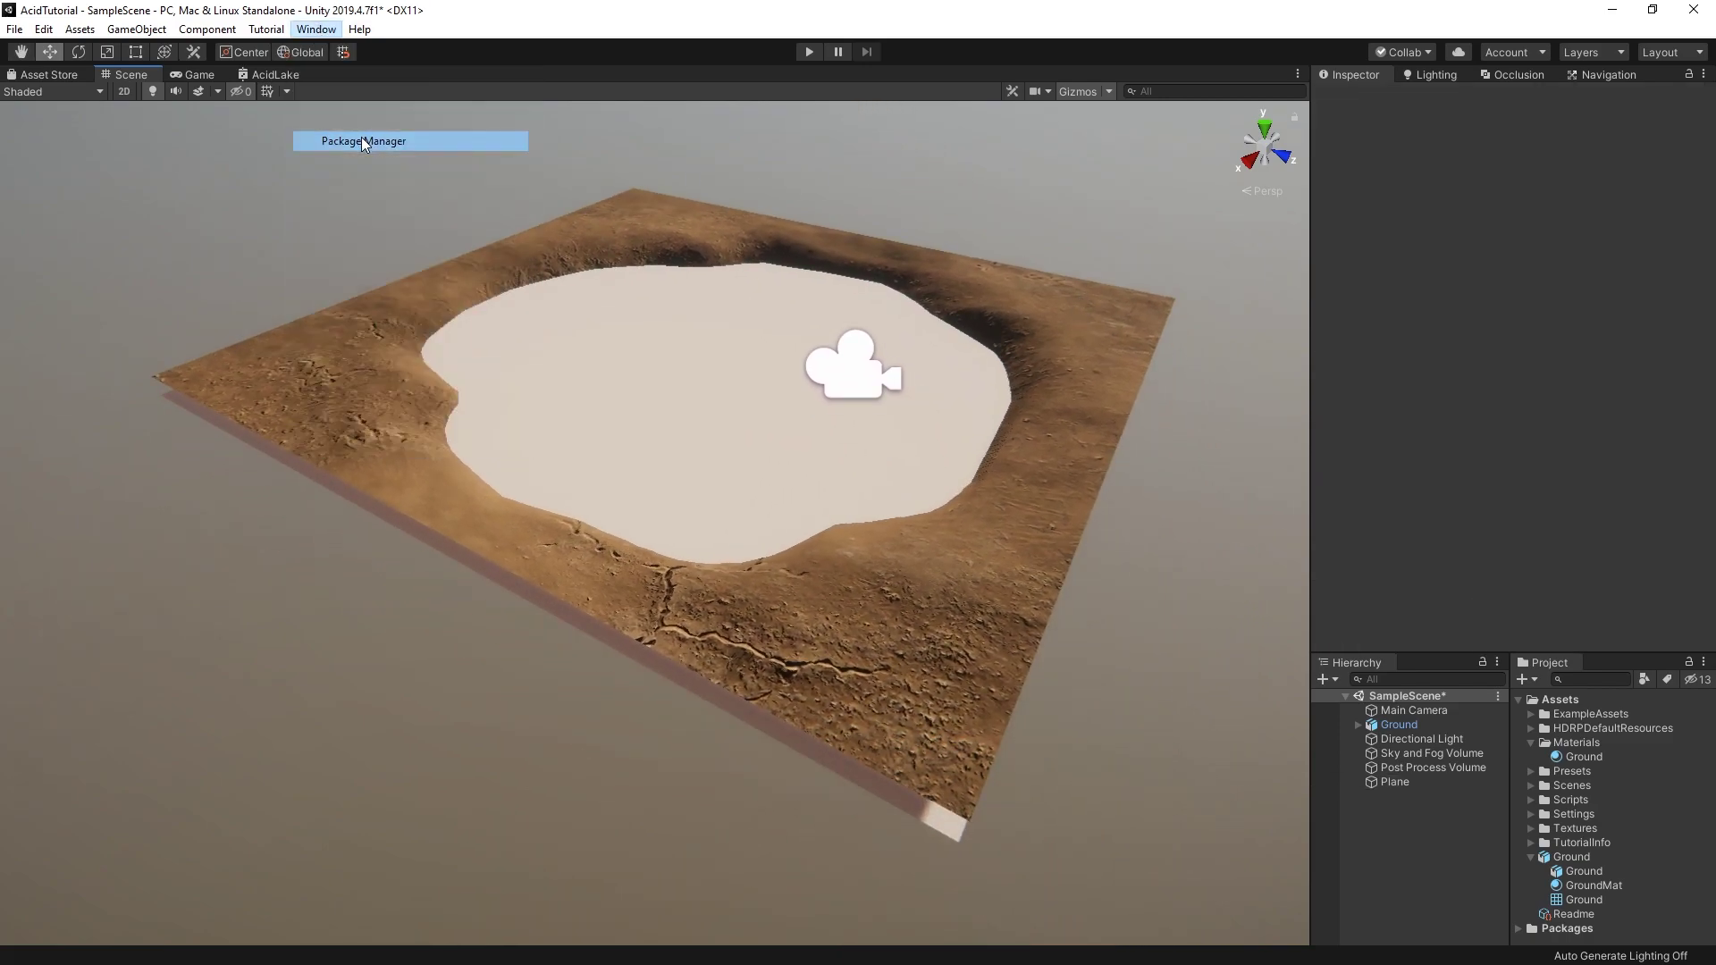
pyautogui.click(696, 208)
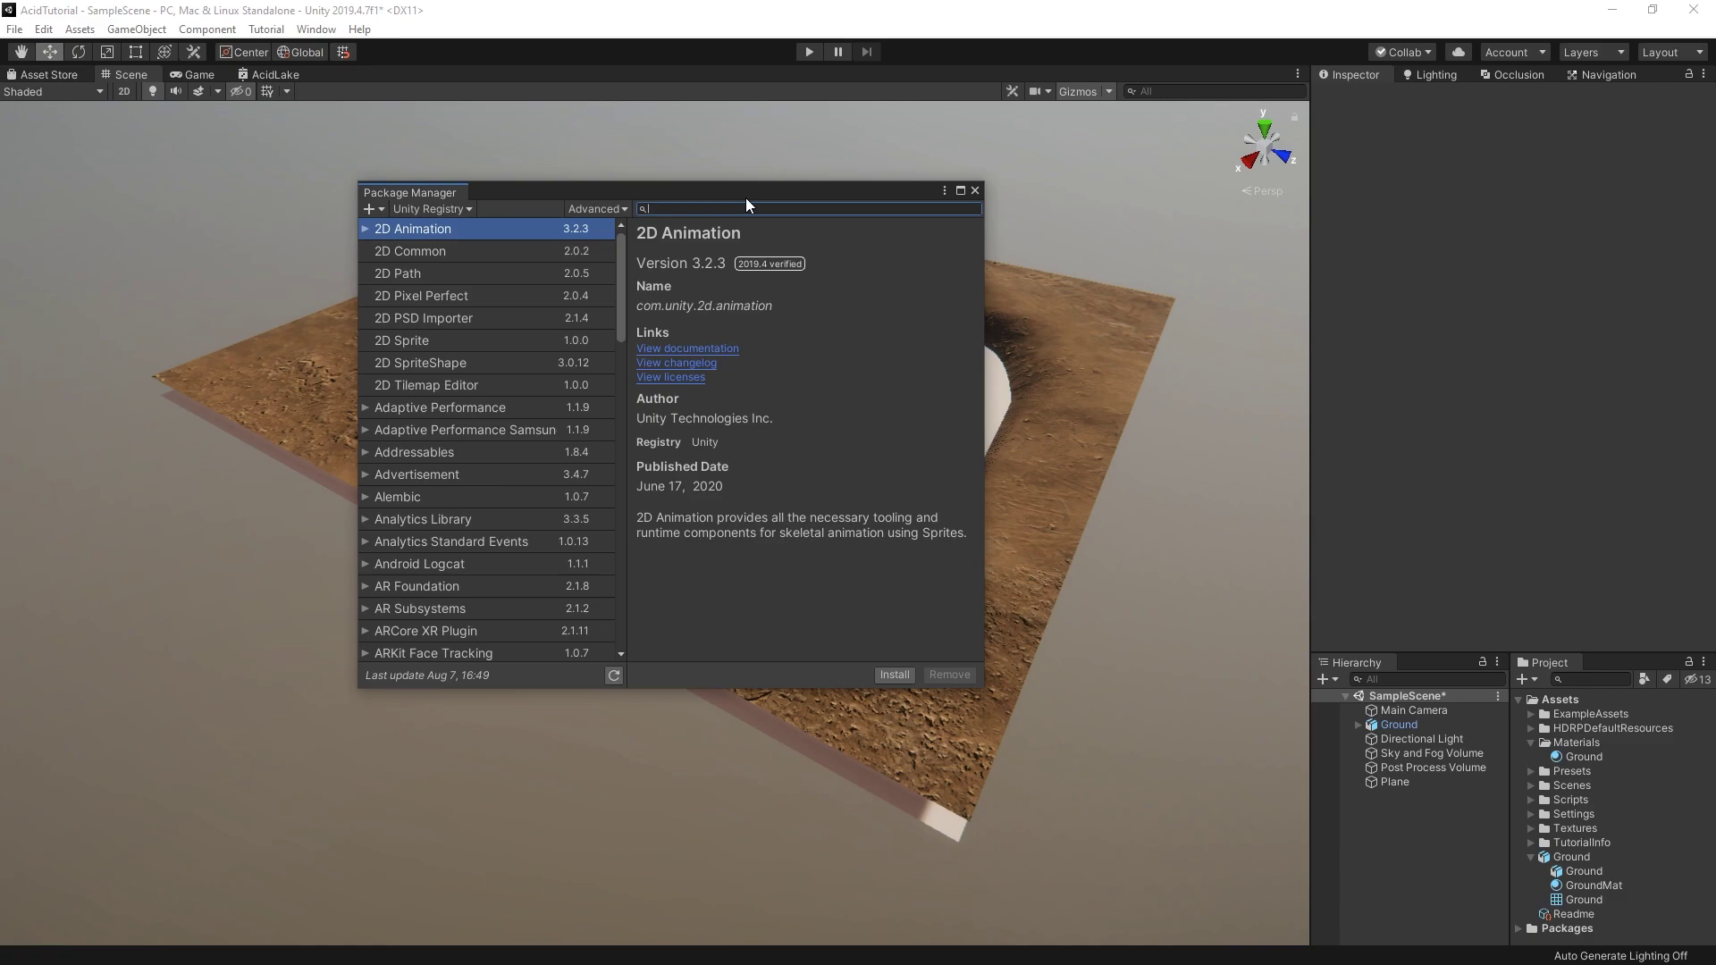
pyautogui.write('shader')
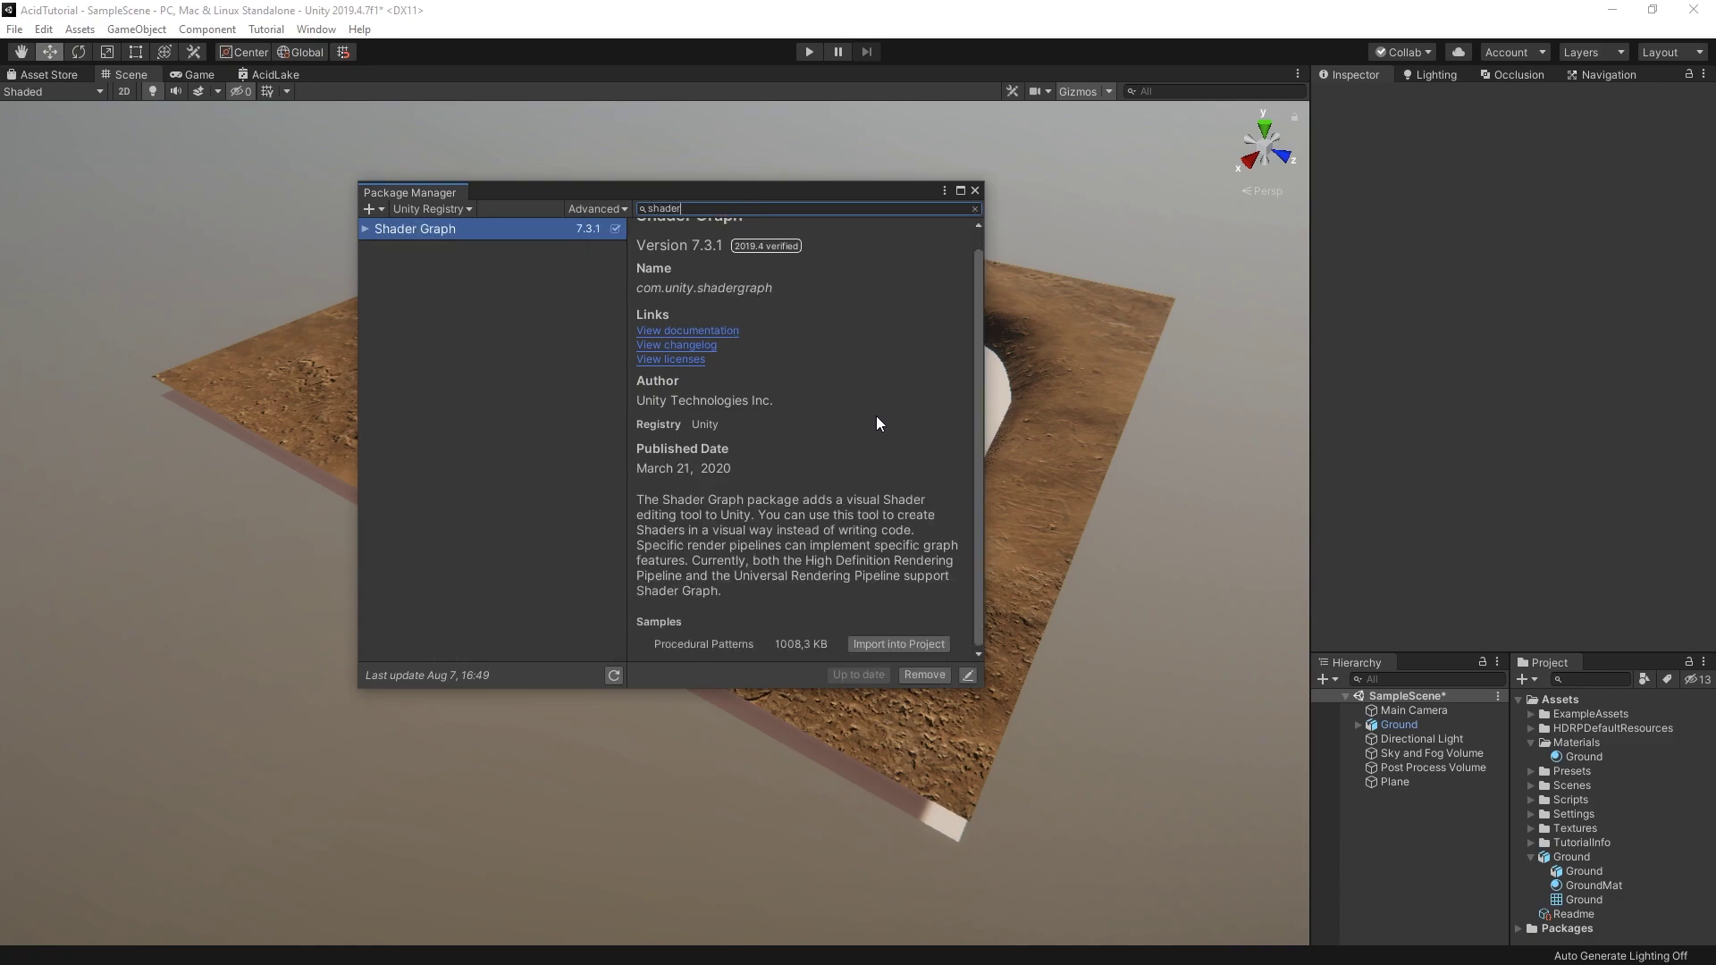
pyautogui.click(972, 191)
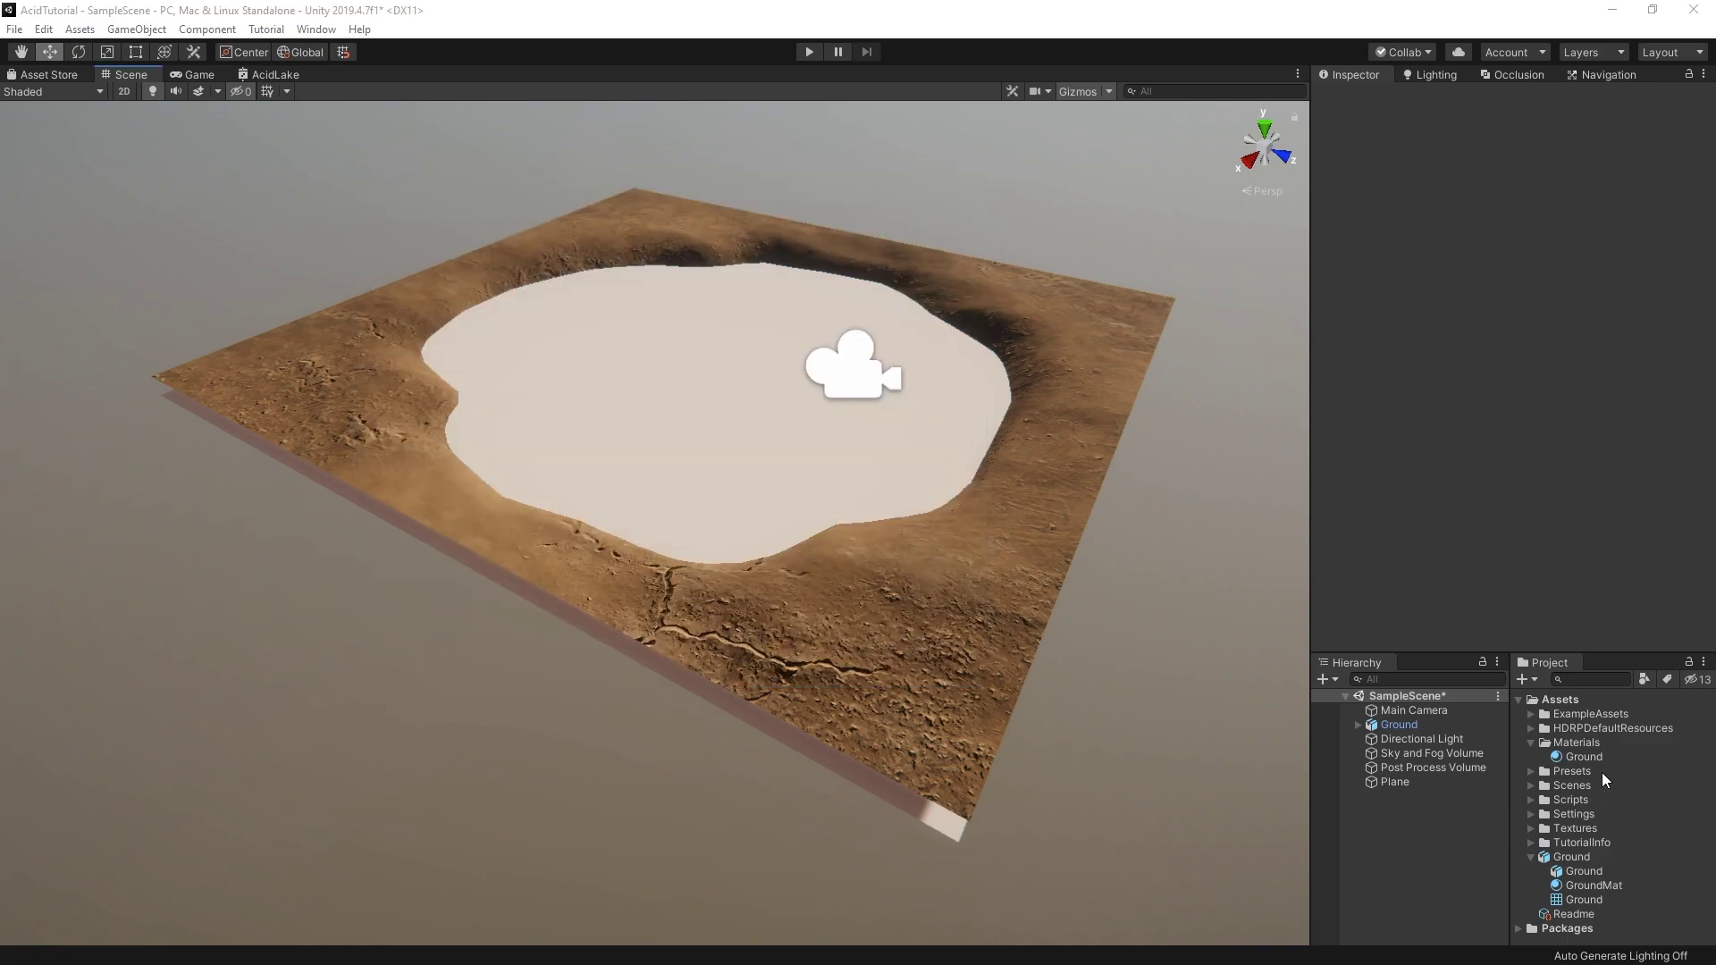
# Step: Create an HDRP Lit Graph shader named AcidLake in Assets
pyautogui.rightClick(1548, 697)
pyautogui.moveTo(1528, 255)
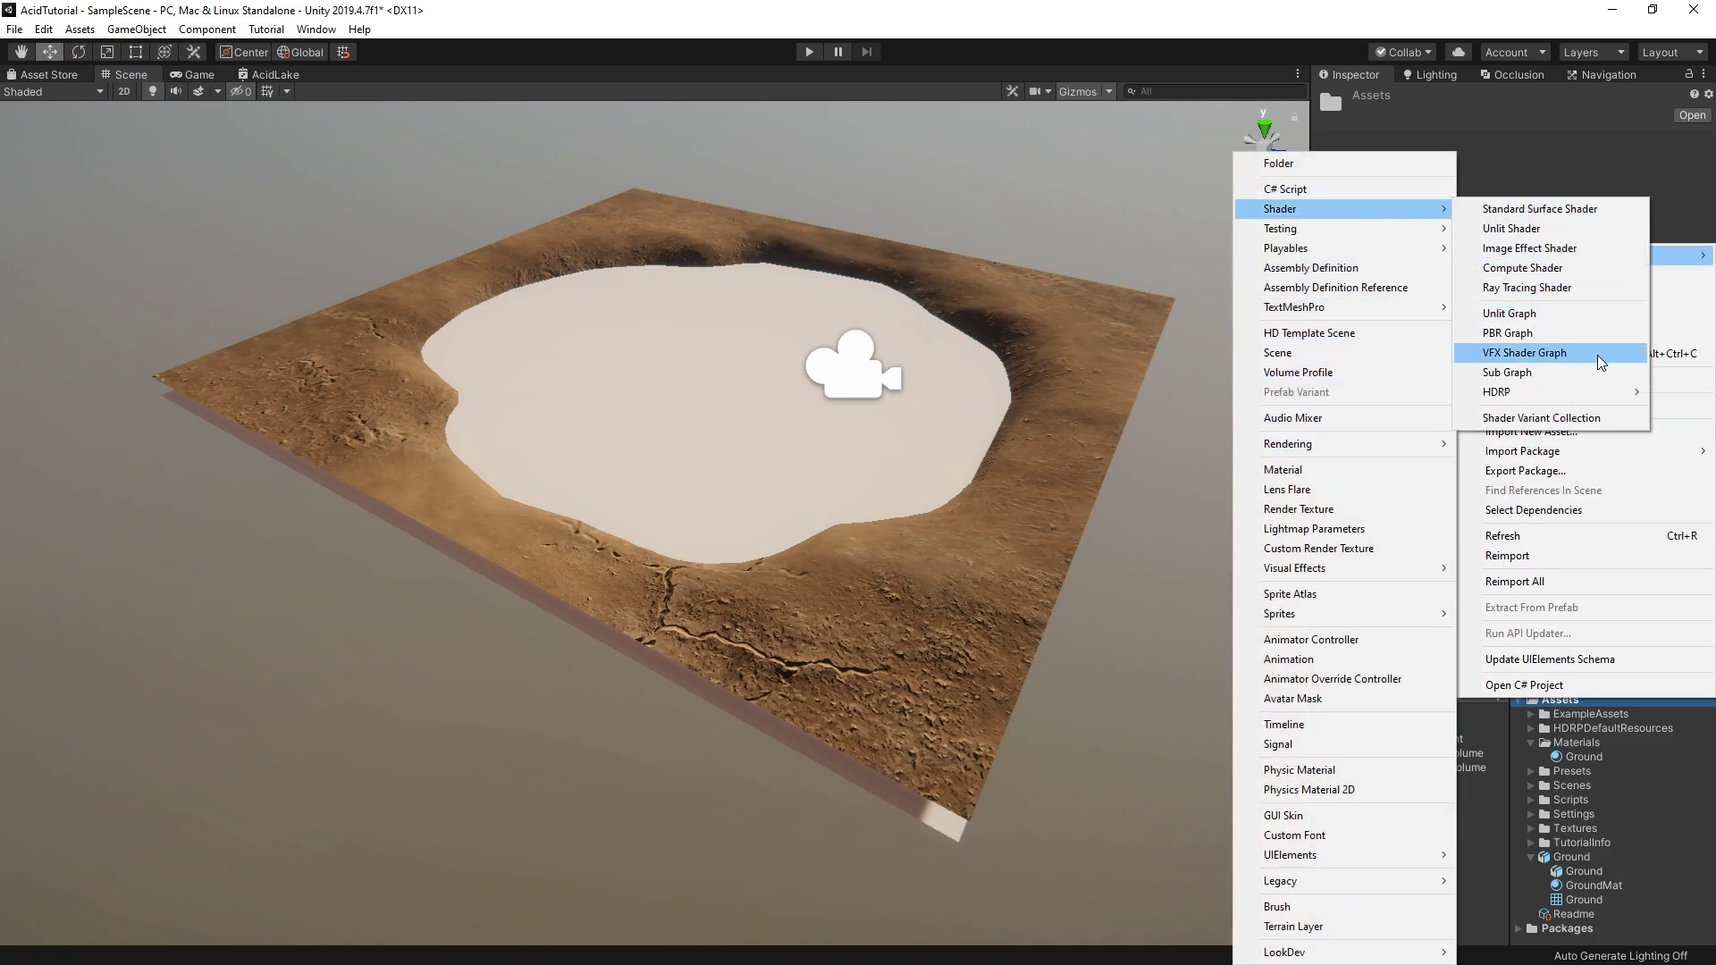
pyautogui.moveTo(1555, 391)
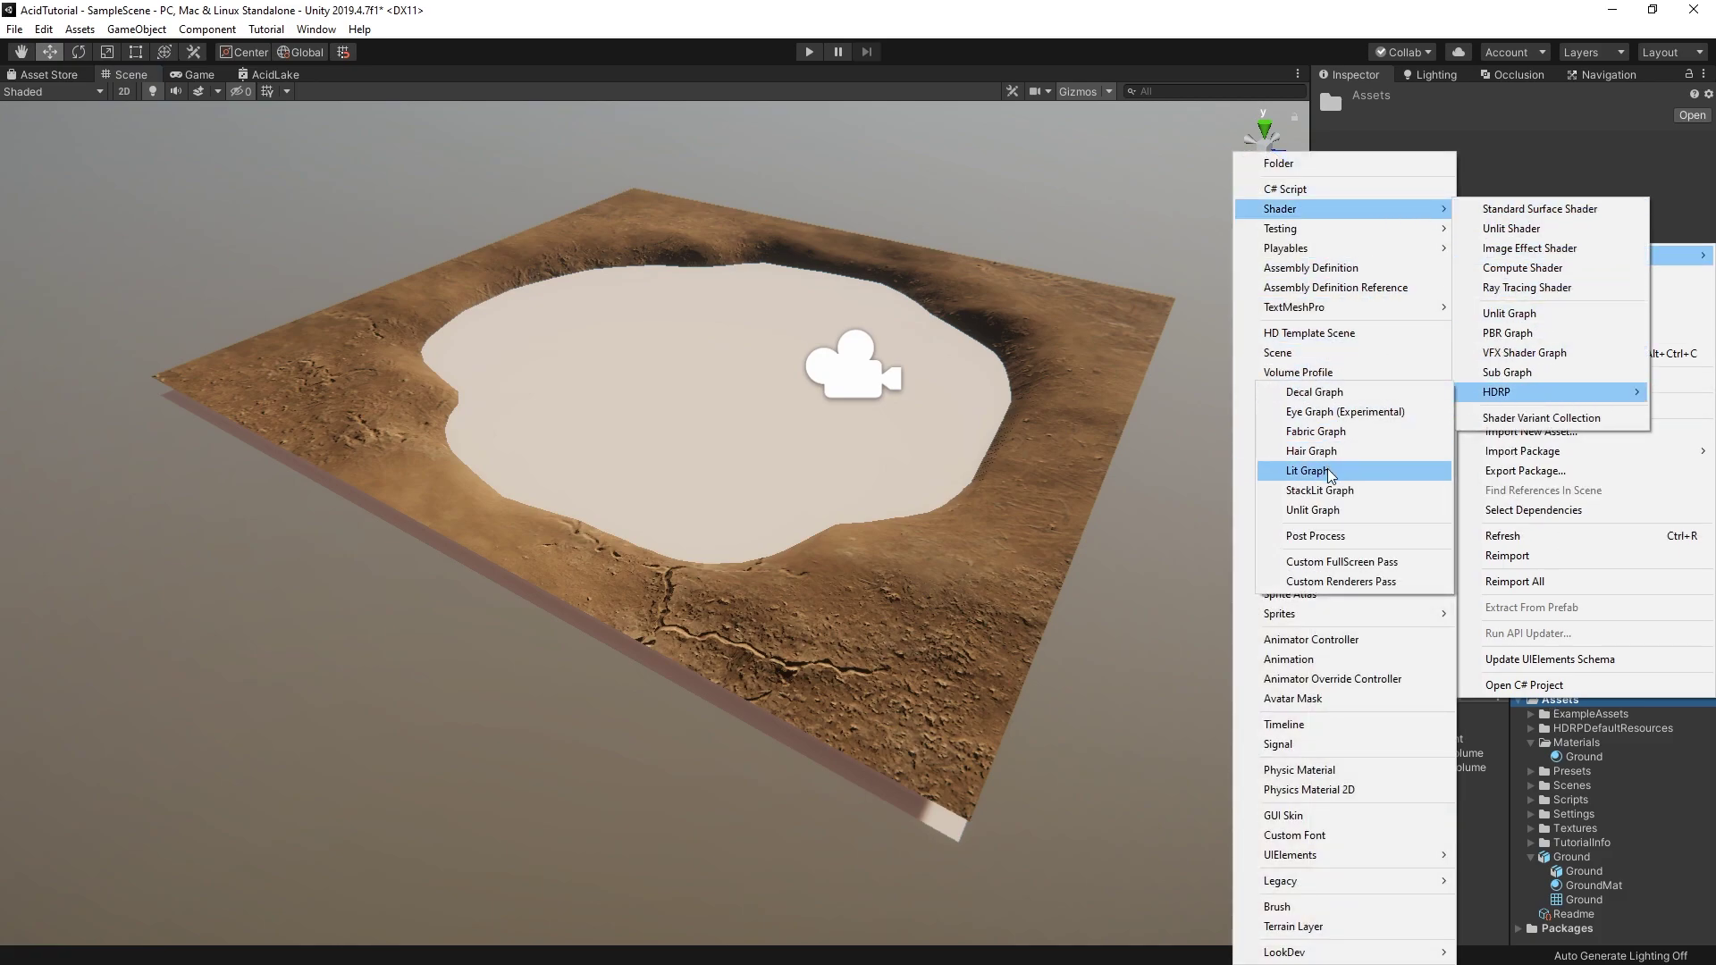
pyautogui.click(1327, 470)
pyautogui.write('AcidLake')
pyautogui.press('Return')
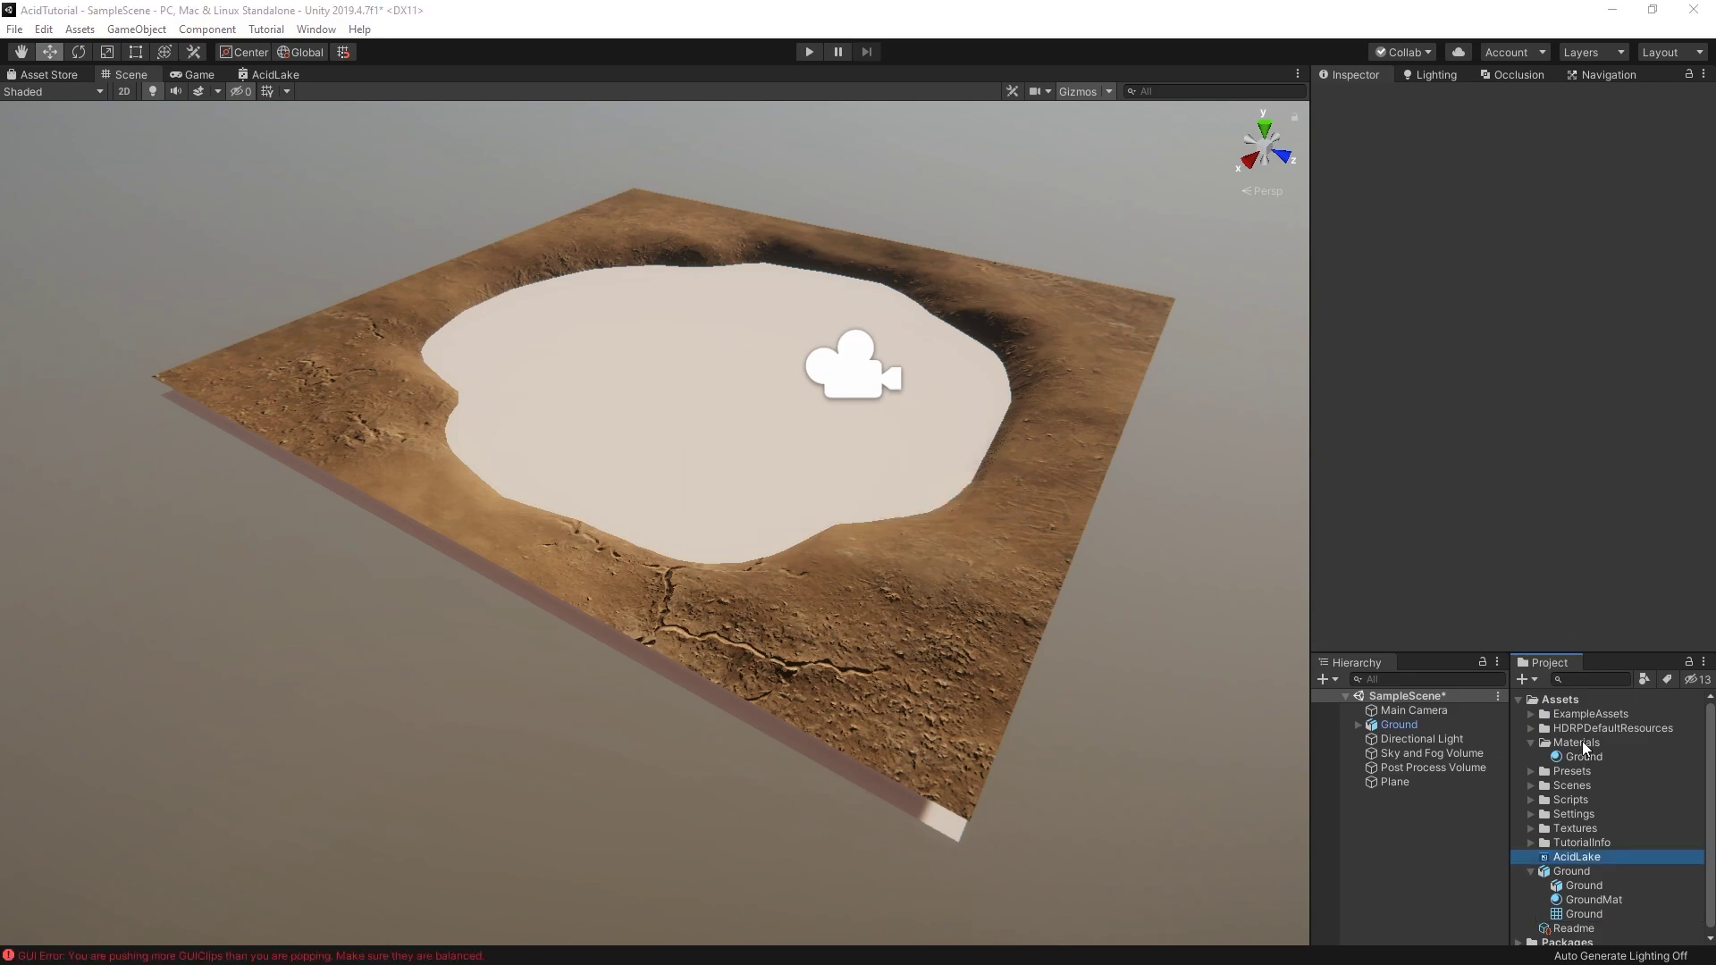
# Step: Create a new material named AcidLake in the Materials folder
pyautogui.rightClick(1577, 742)
pyautogui.click(1332, 472)
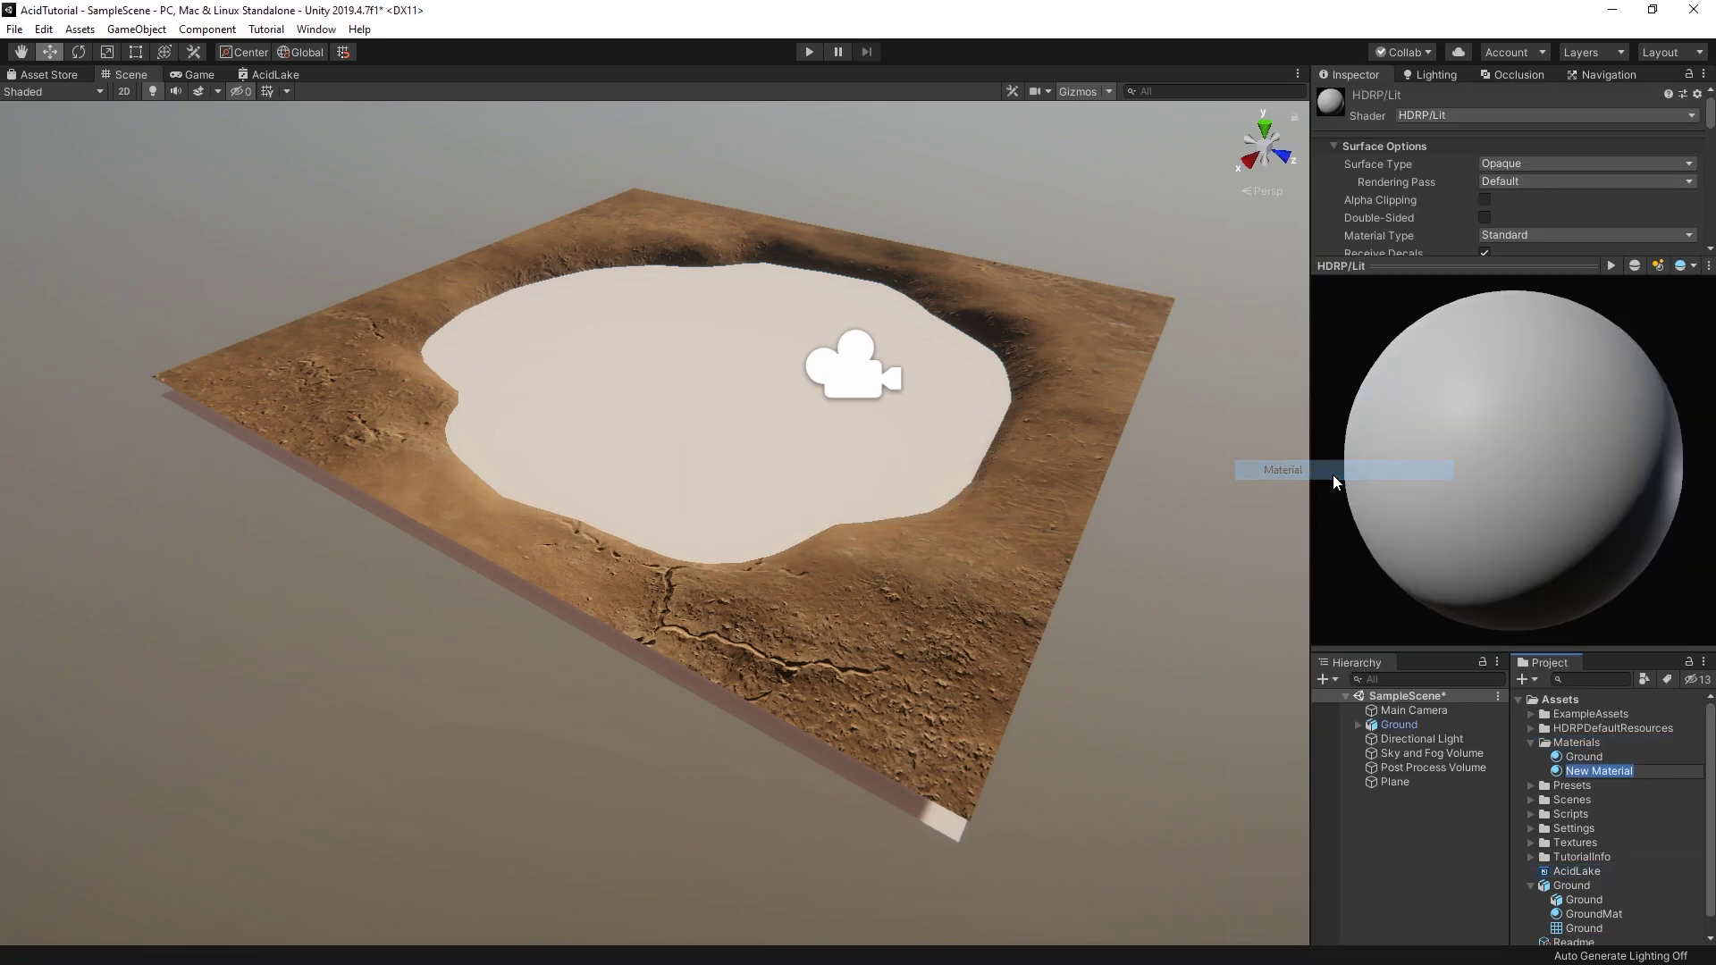
pyautogui.write('AcidLake')
pyautogui.press('Return')
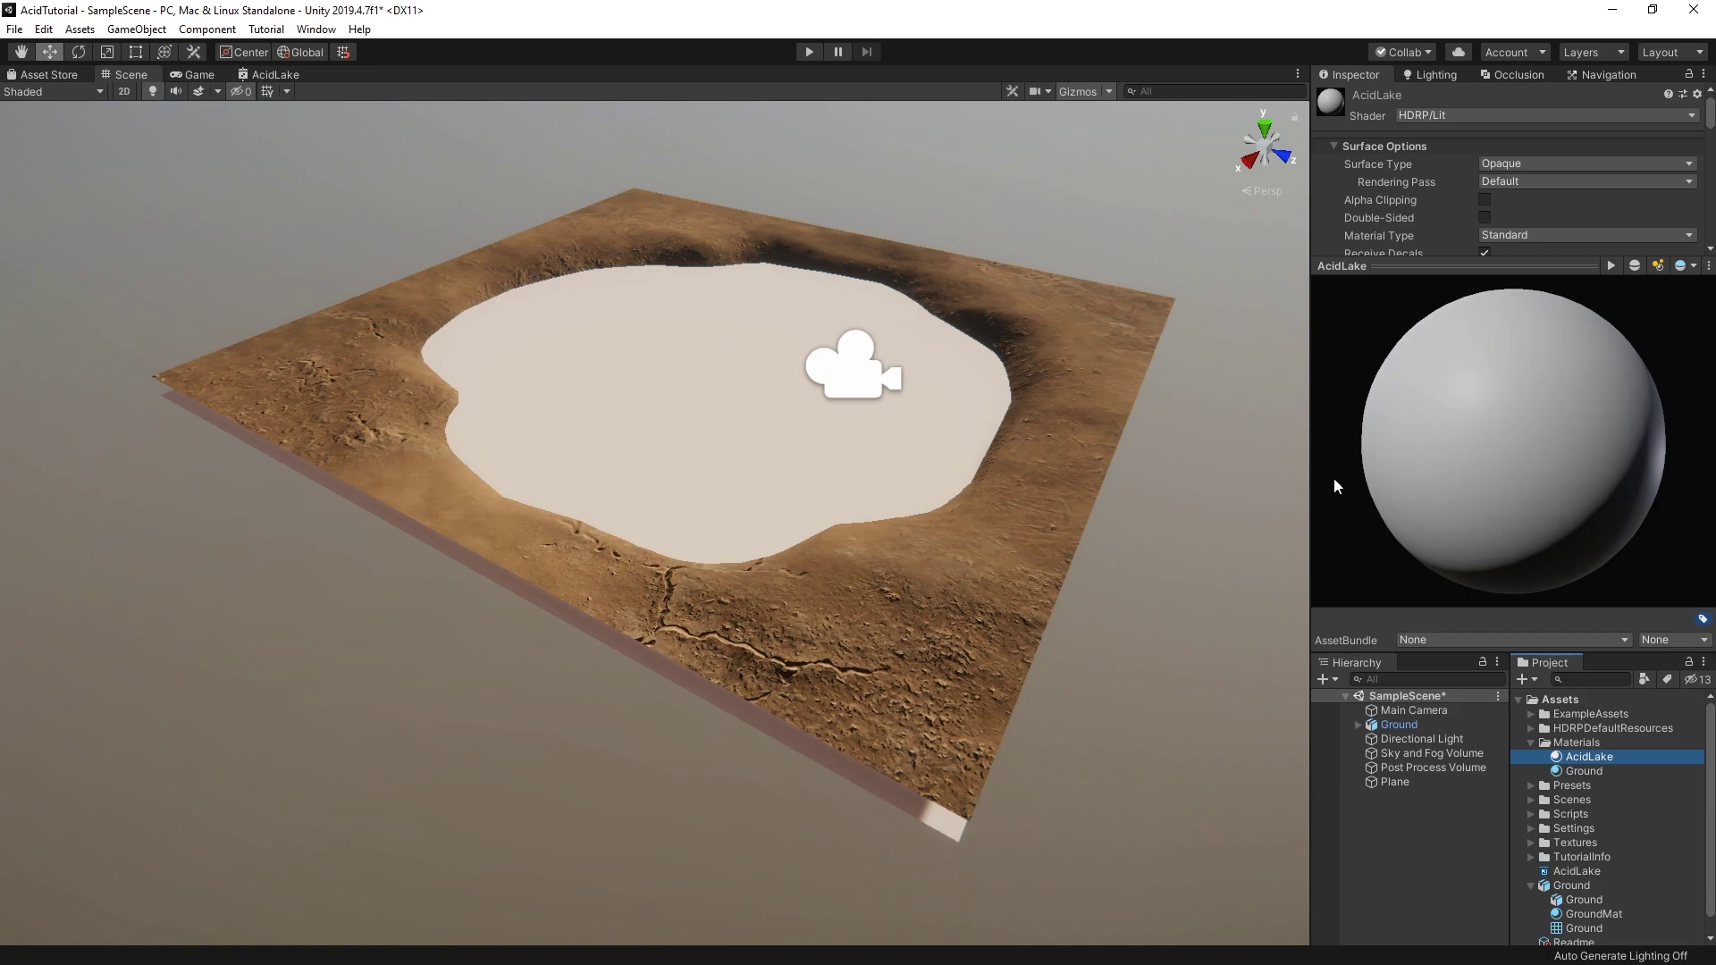
# Step: Set the AcidLake material's shader to Shader Graphs/AcidLake with Transparent surface type
pyautogui.click(1444, 114)
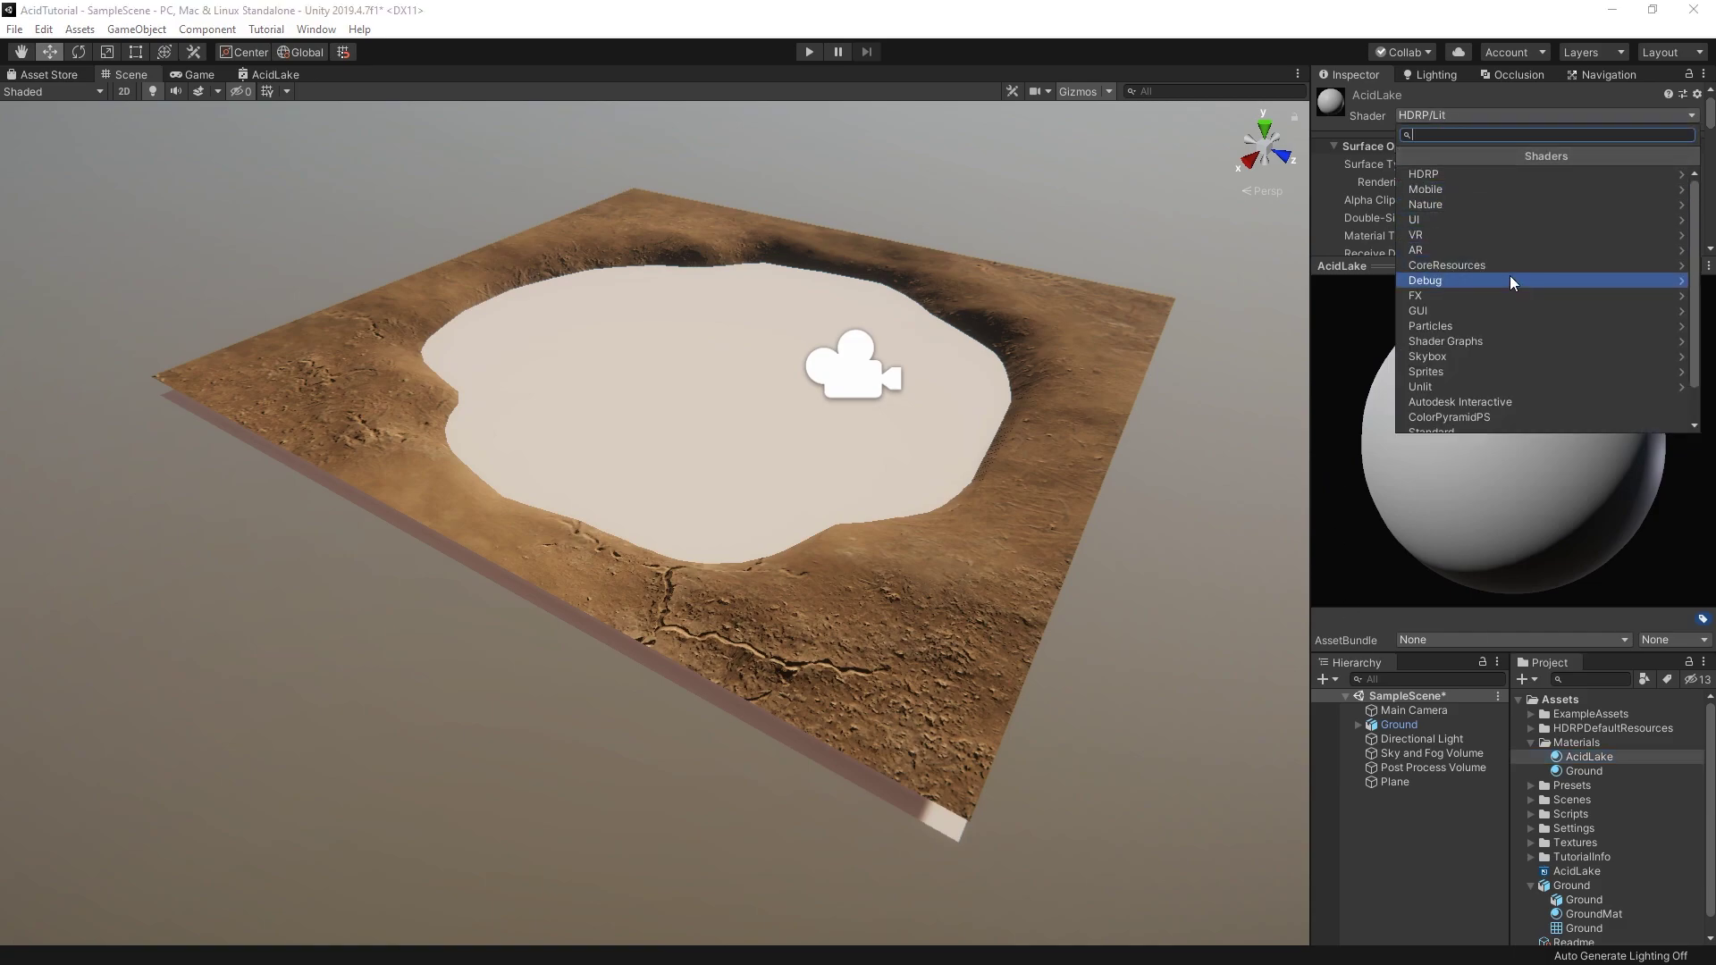
pyautogui.click(1512, 340)
pyautogui.click(1441, 173)
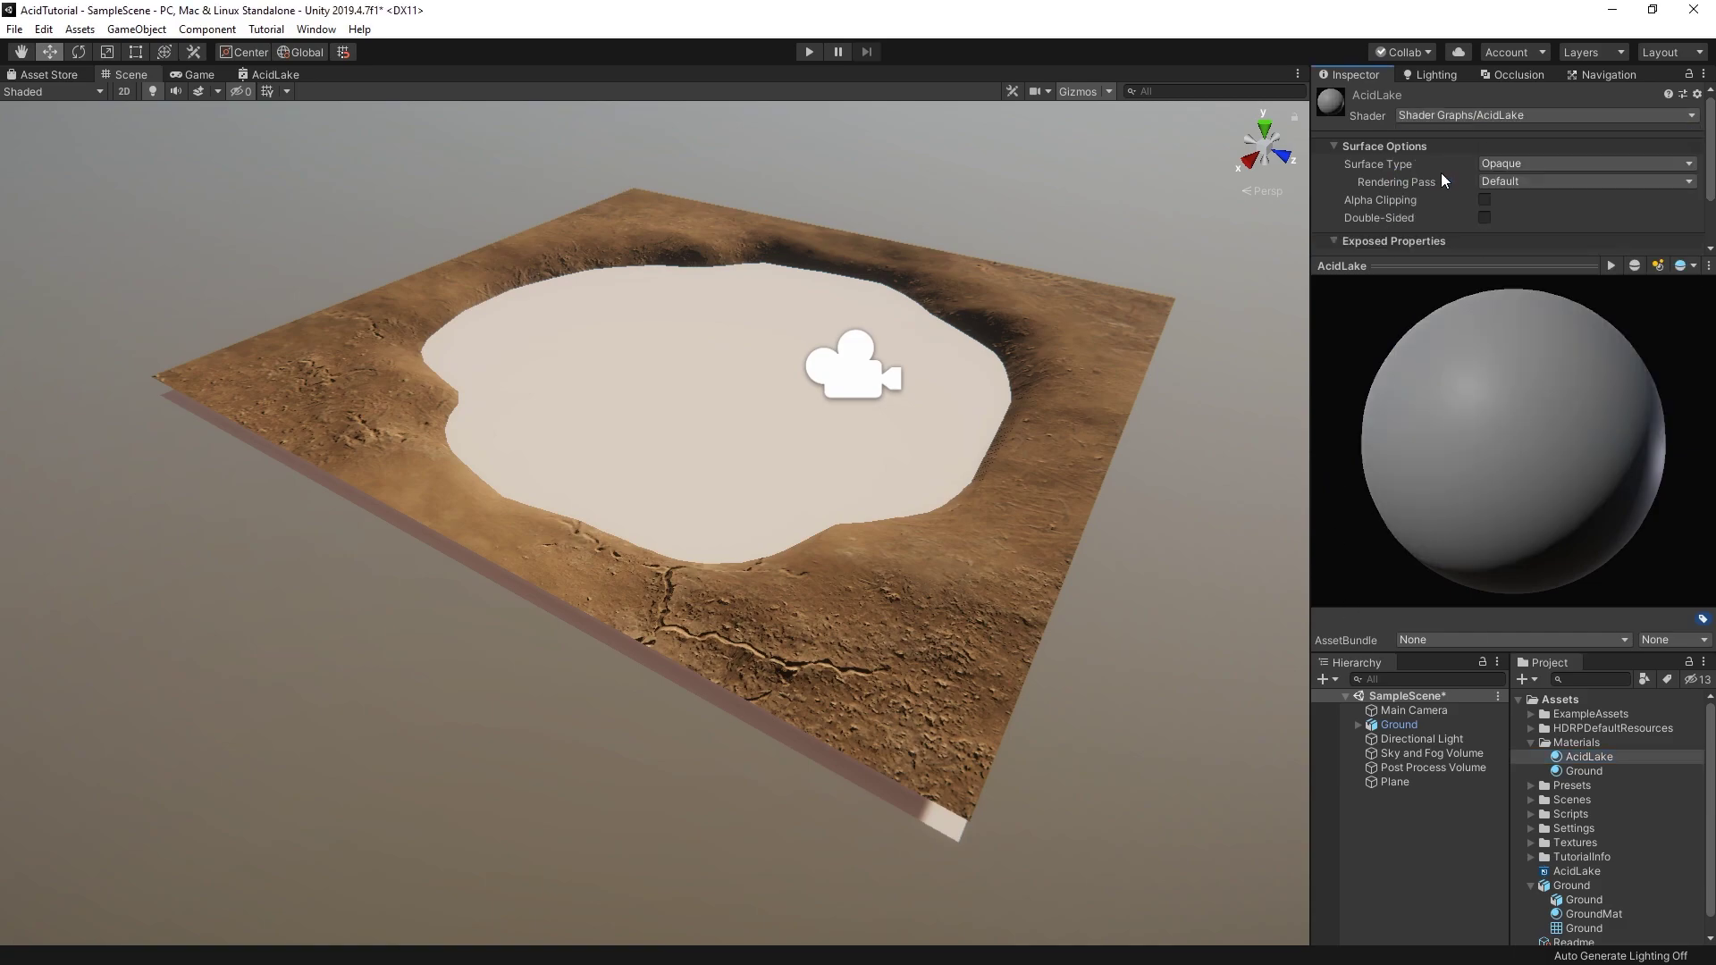
pyautogui.click(1477, 163)
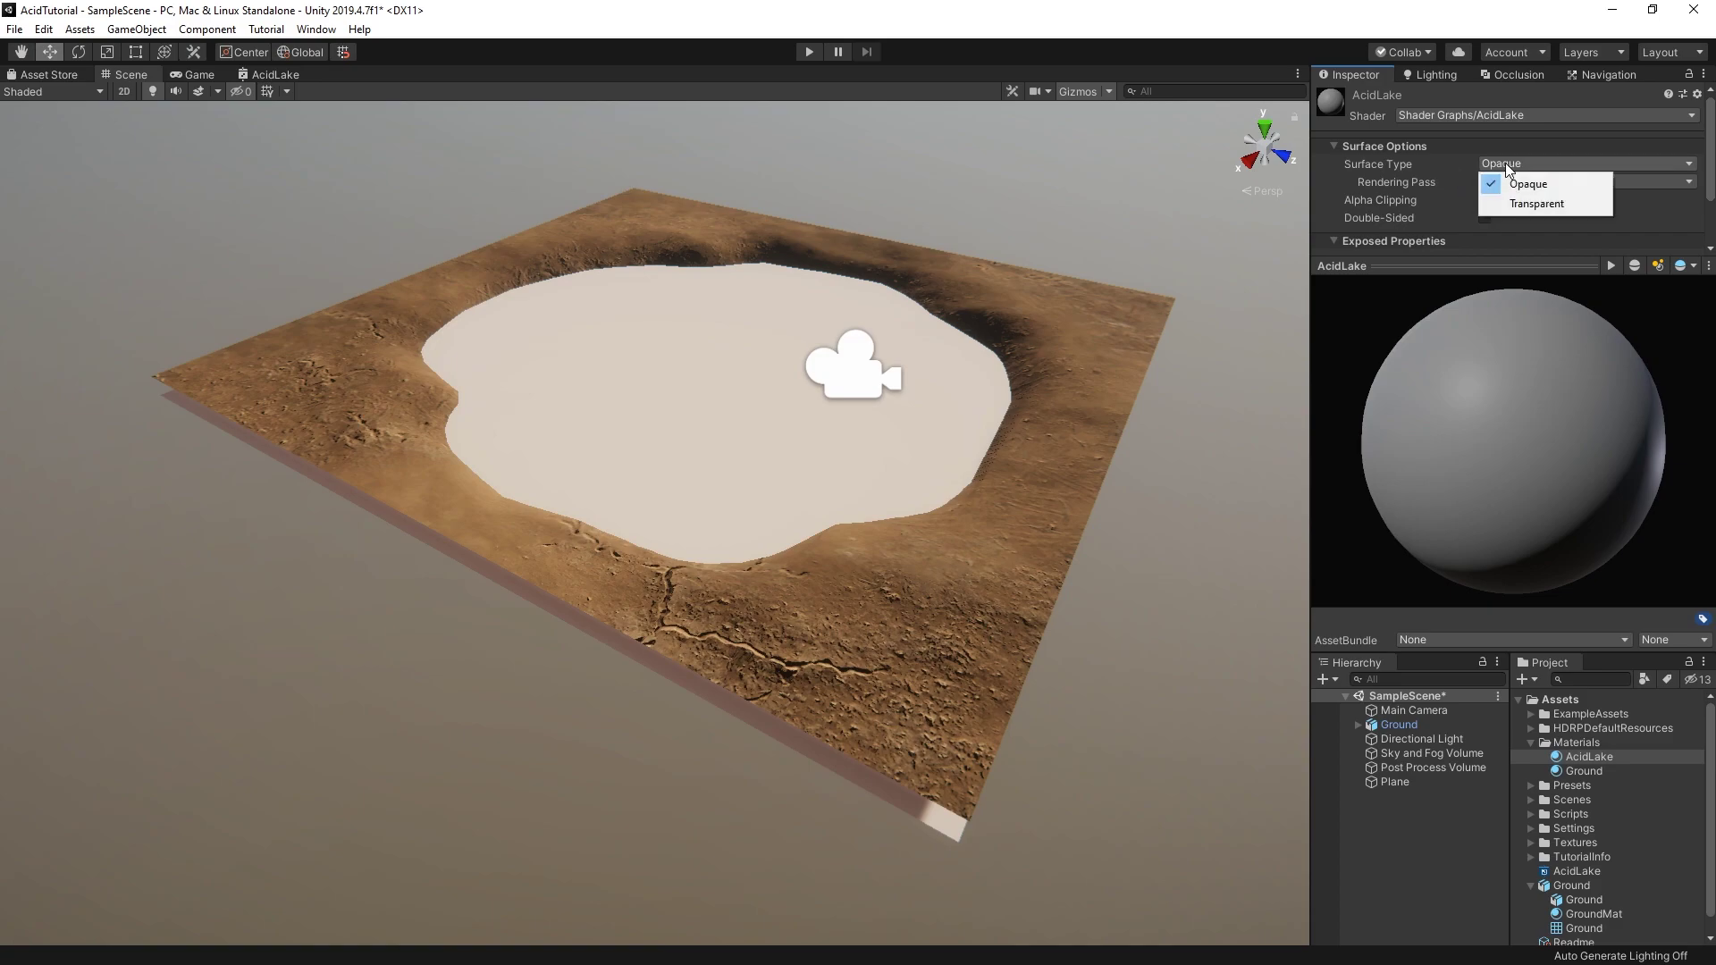
pyautogui.click(1548, 206)
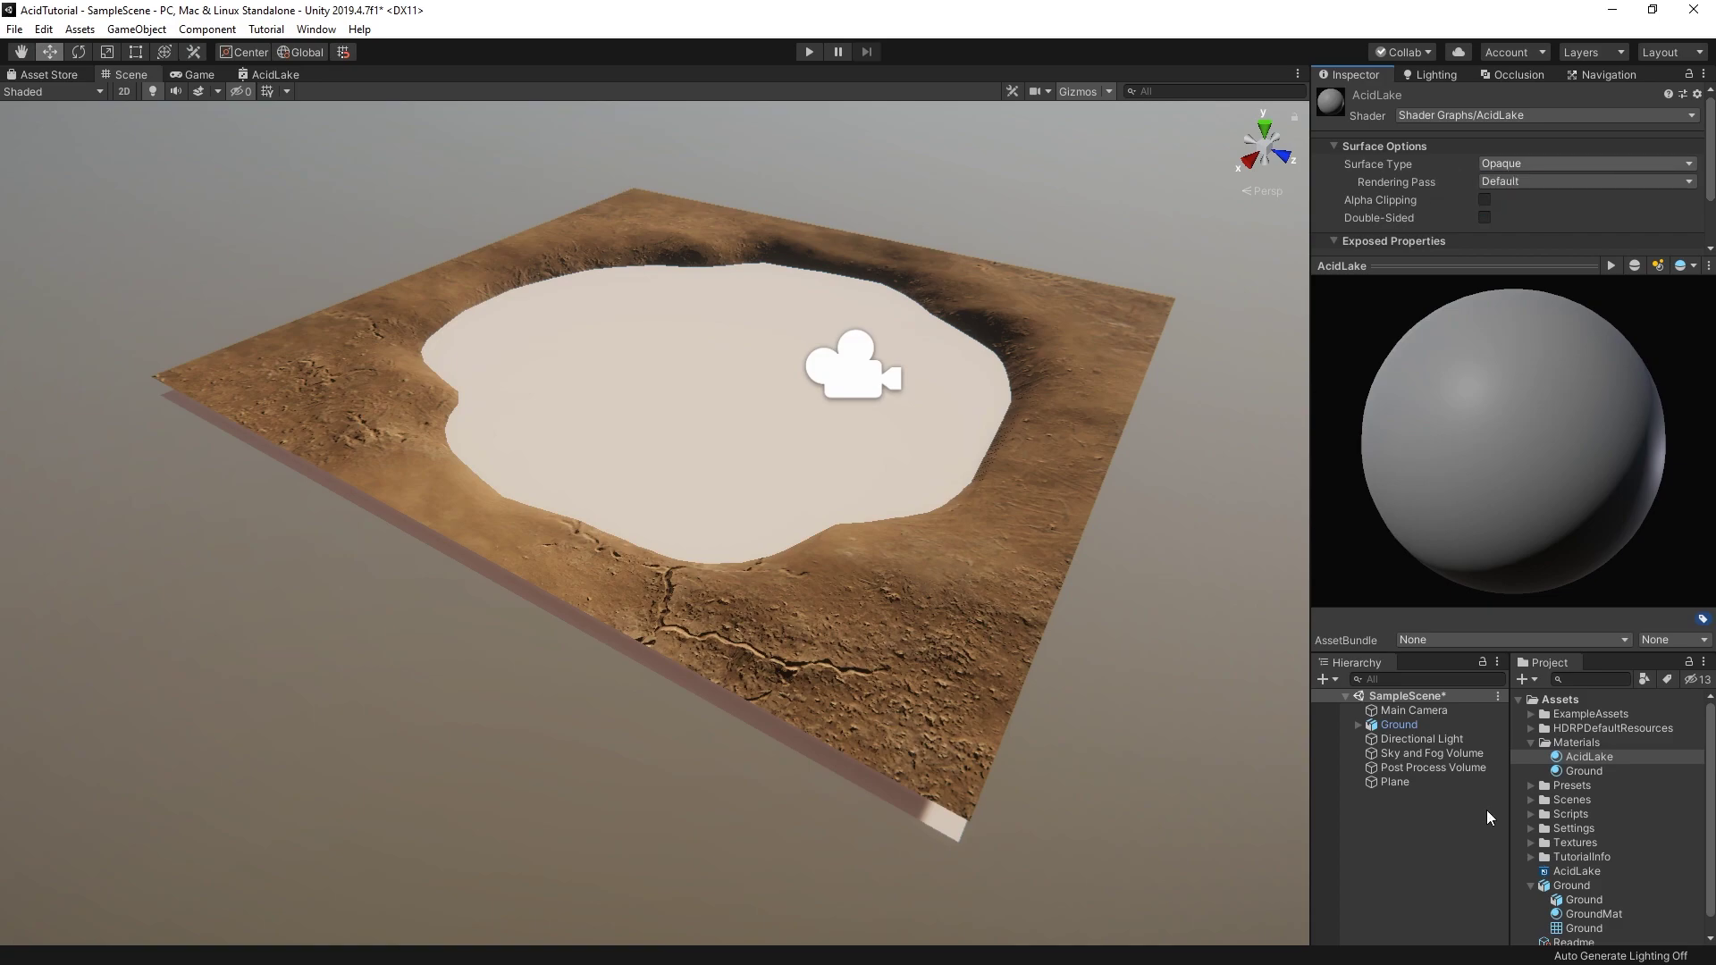
# Step: Apply the AcidLake material to the lake plane
pyautogui.moveTo(1589, 757); pyautogui.dragTo(777, 487)
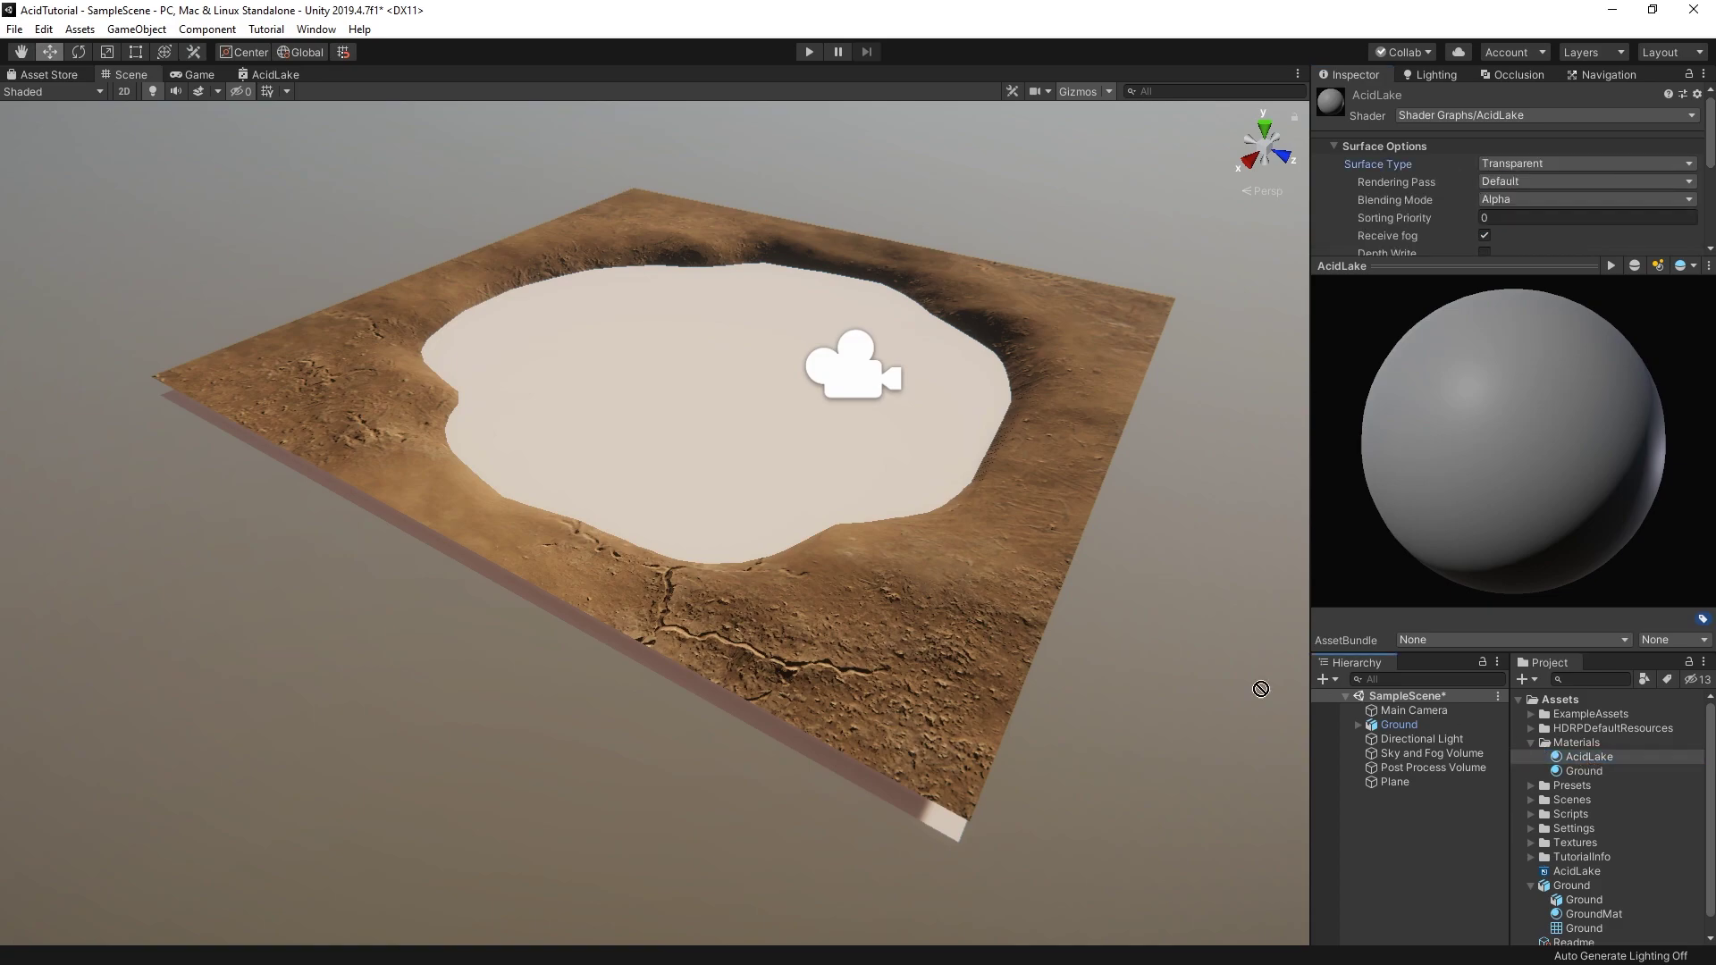
pyautogui.click(767, 465)
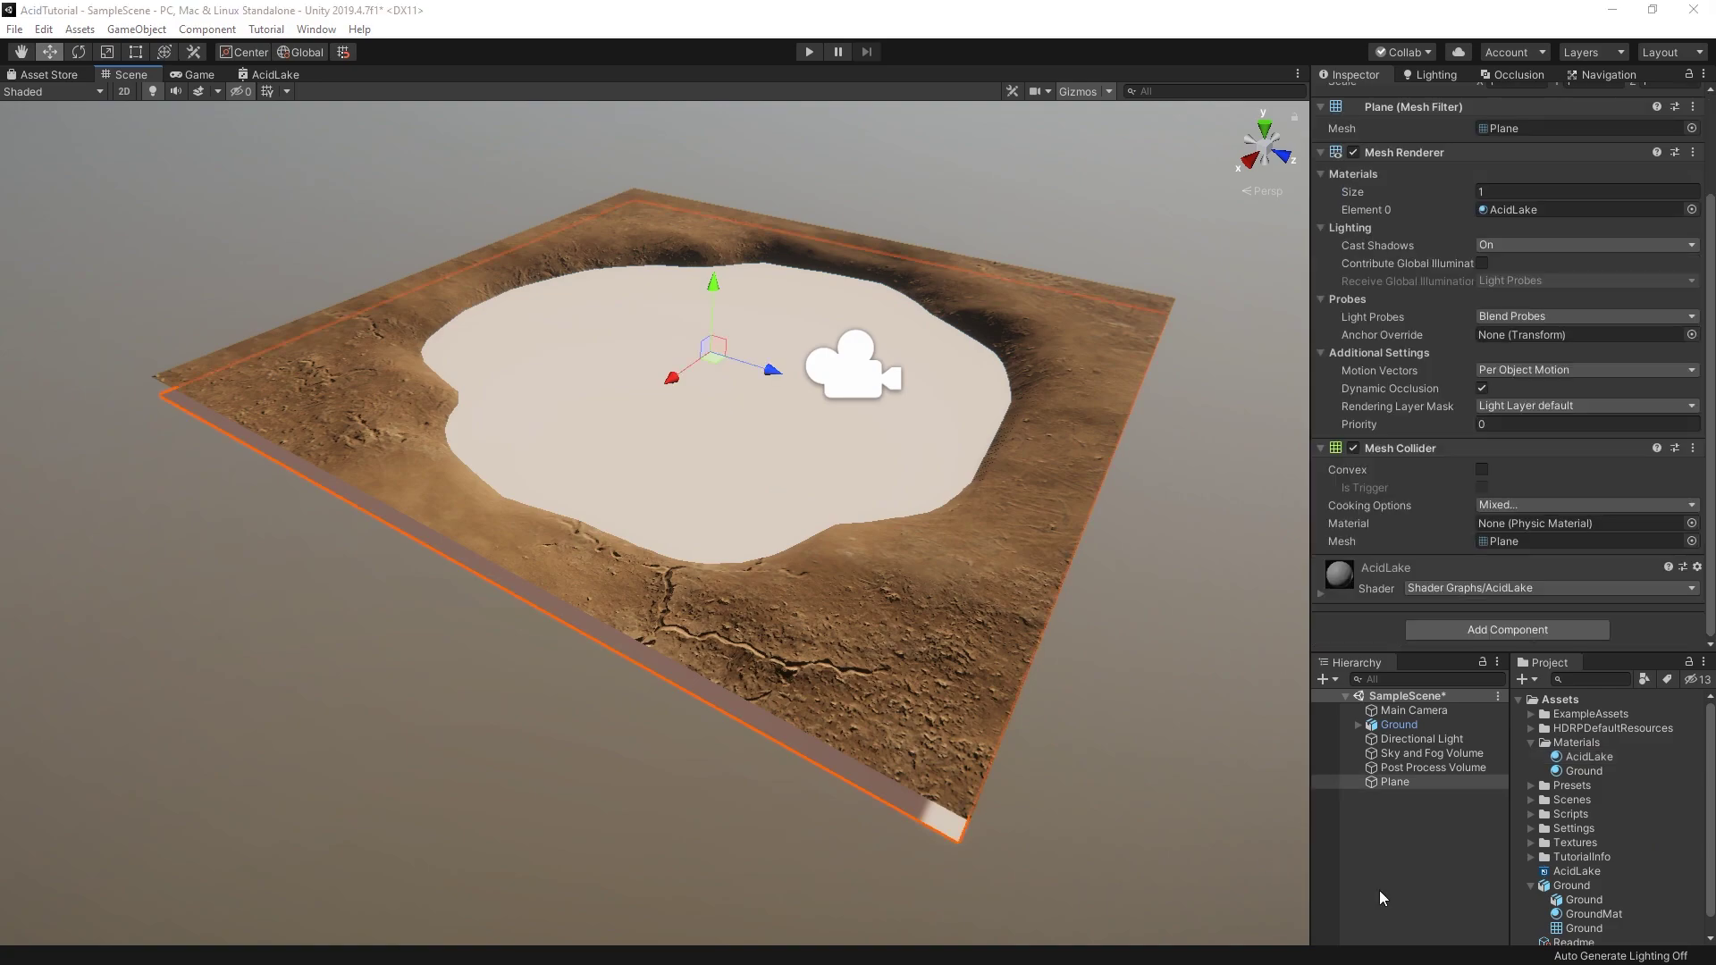
pyautogui.click(1577, 872)
# Step: Open the AcidLake graph, hide Main Preview, and set Lit Master Surface Type to Transparent
pyautogui.doubleClick(1576, 871)
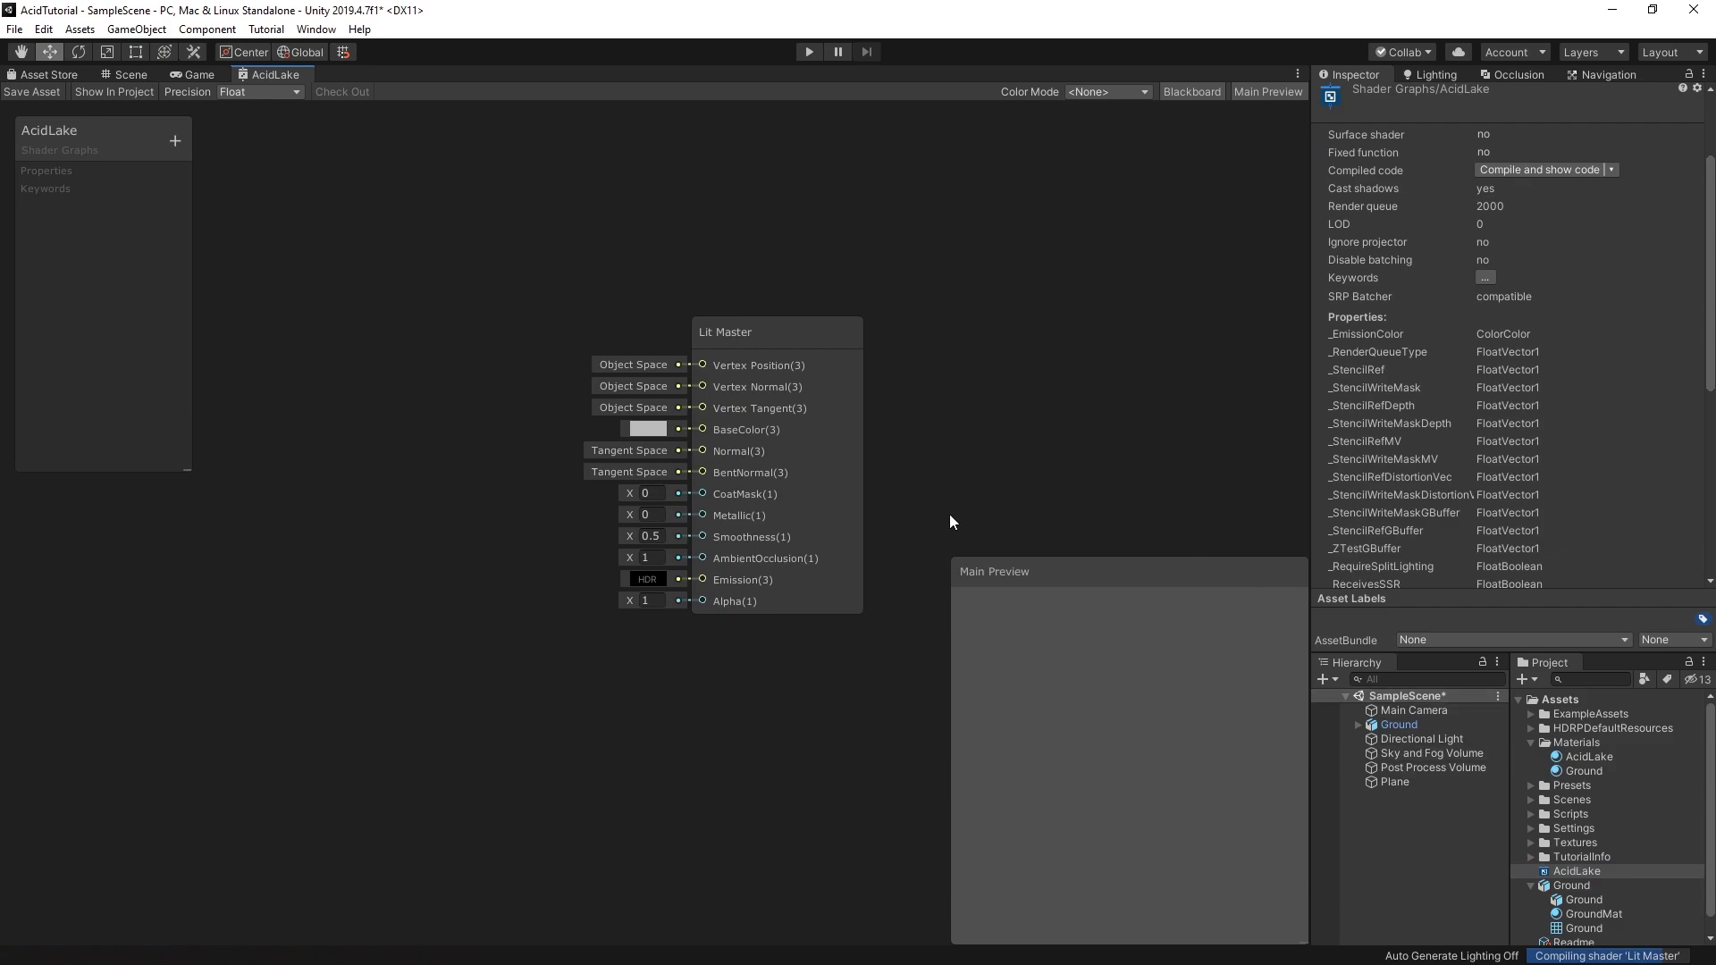
pyautogui.click(795, 333)
pyautogui.moveTo(778, 333)
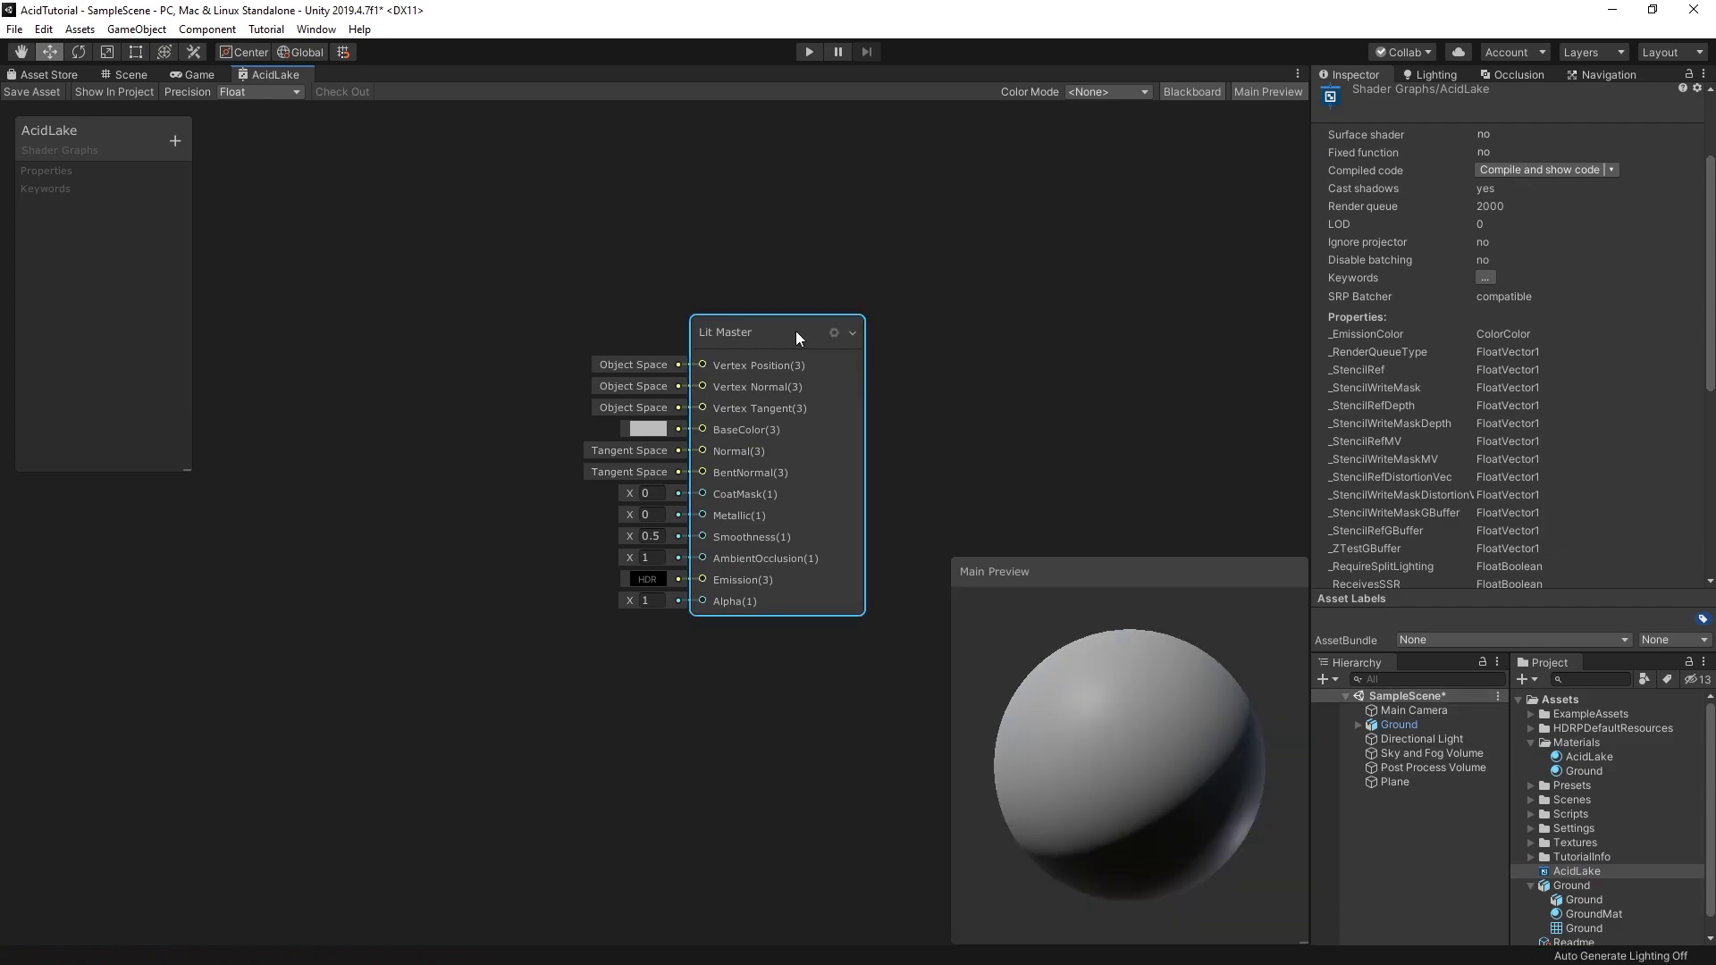
pyautogui.click(1279, 92)
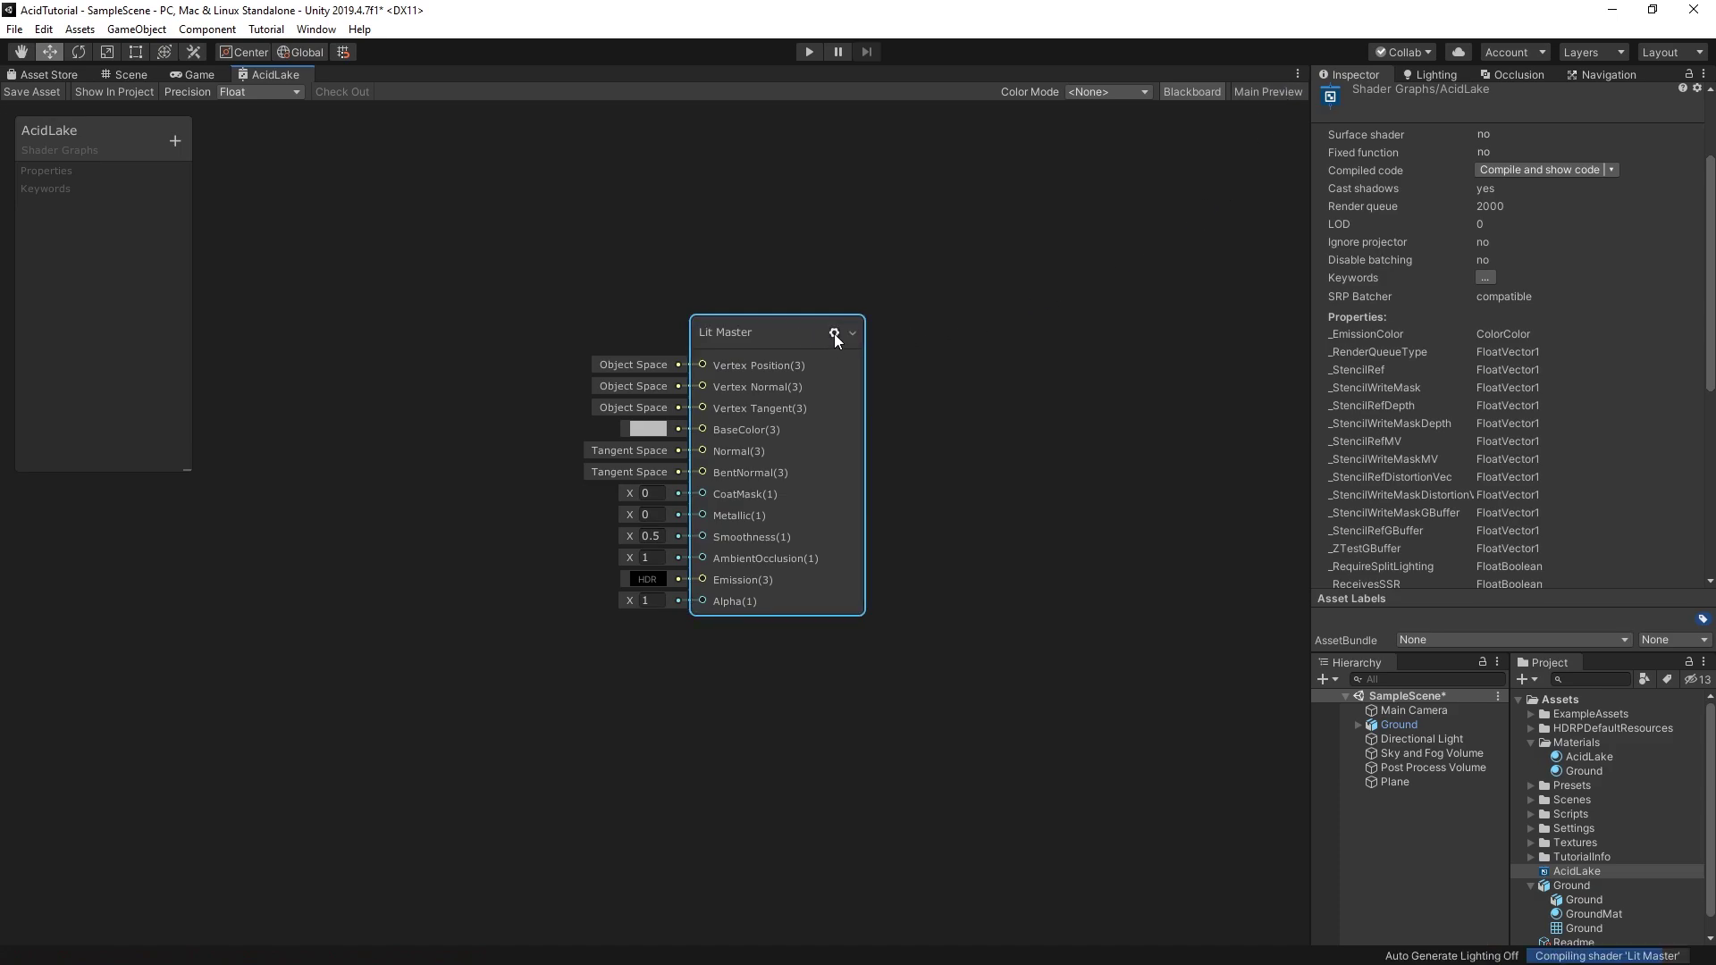
pyautogui.click(833, 334)
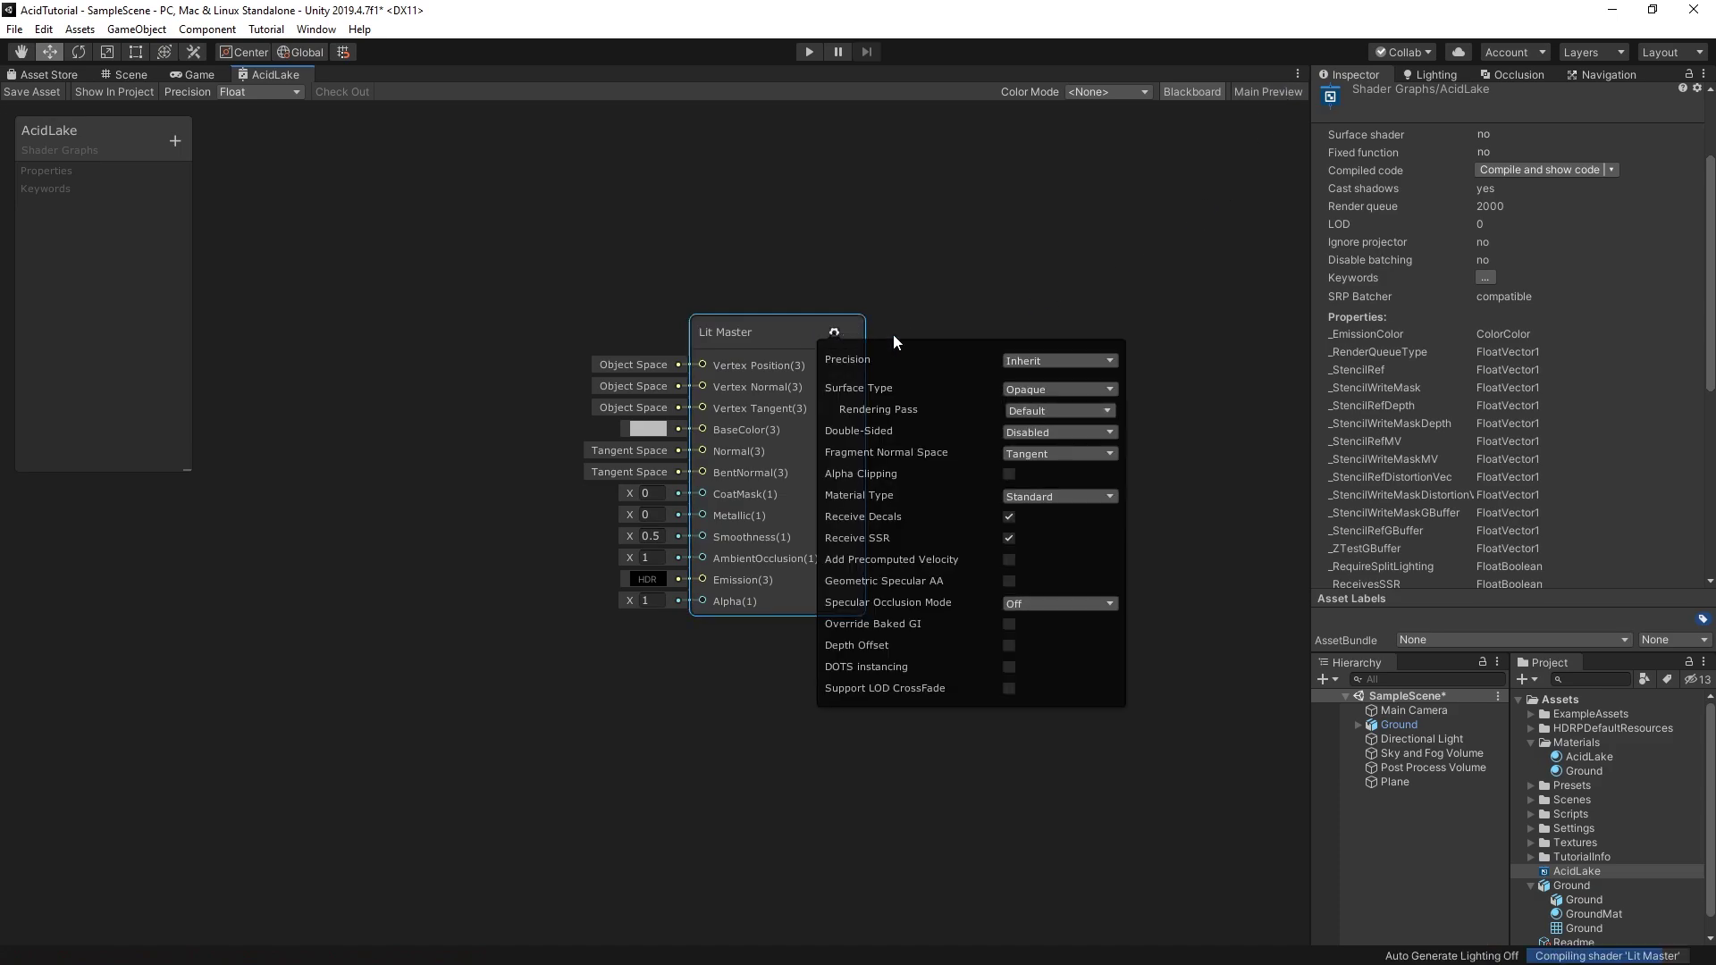
pyautogui.click(1051, 391)
pyautogui.click(1062, 429)
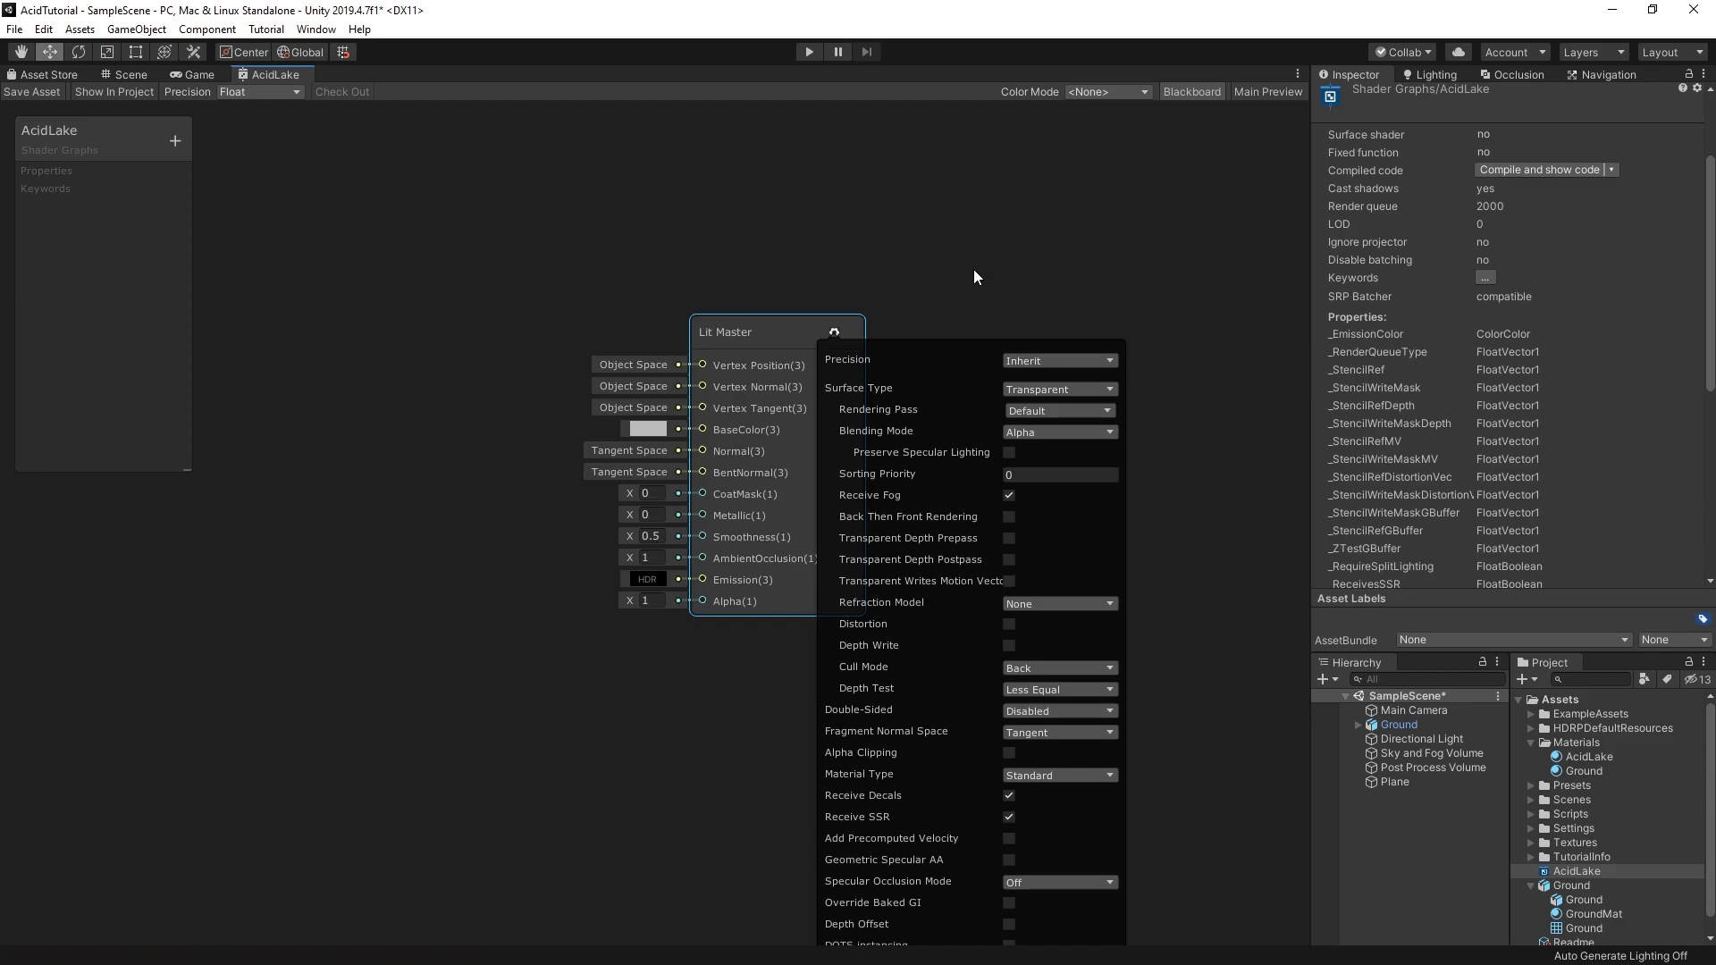
pyautogui.click(834, 333)
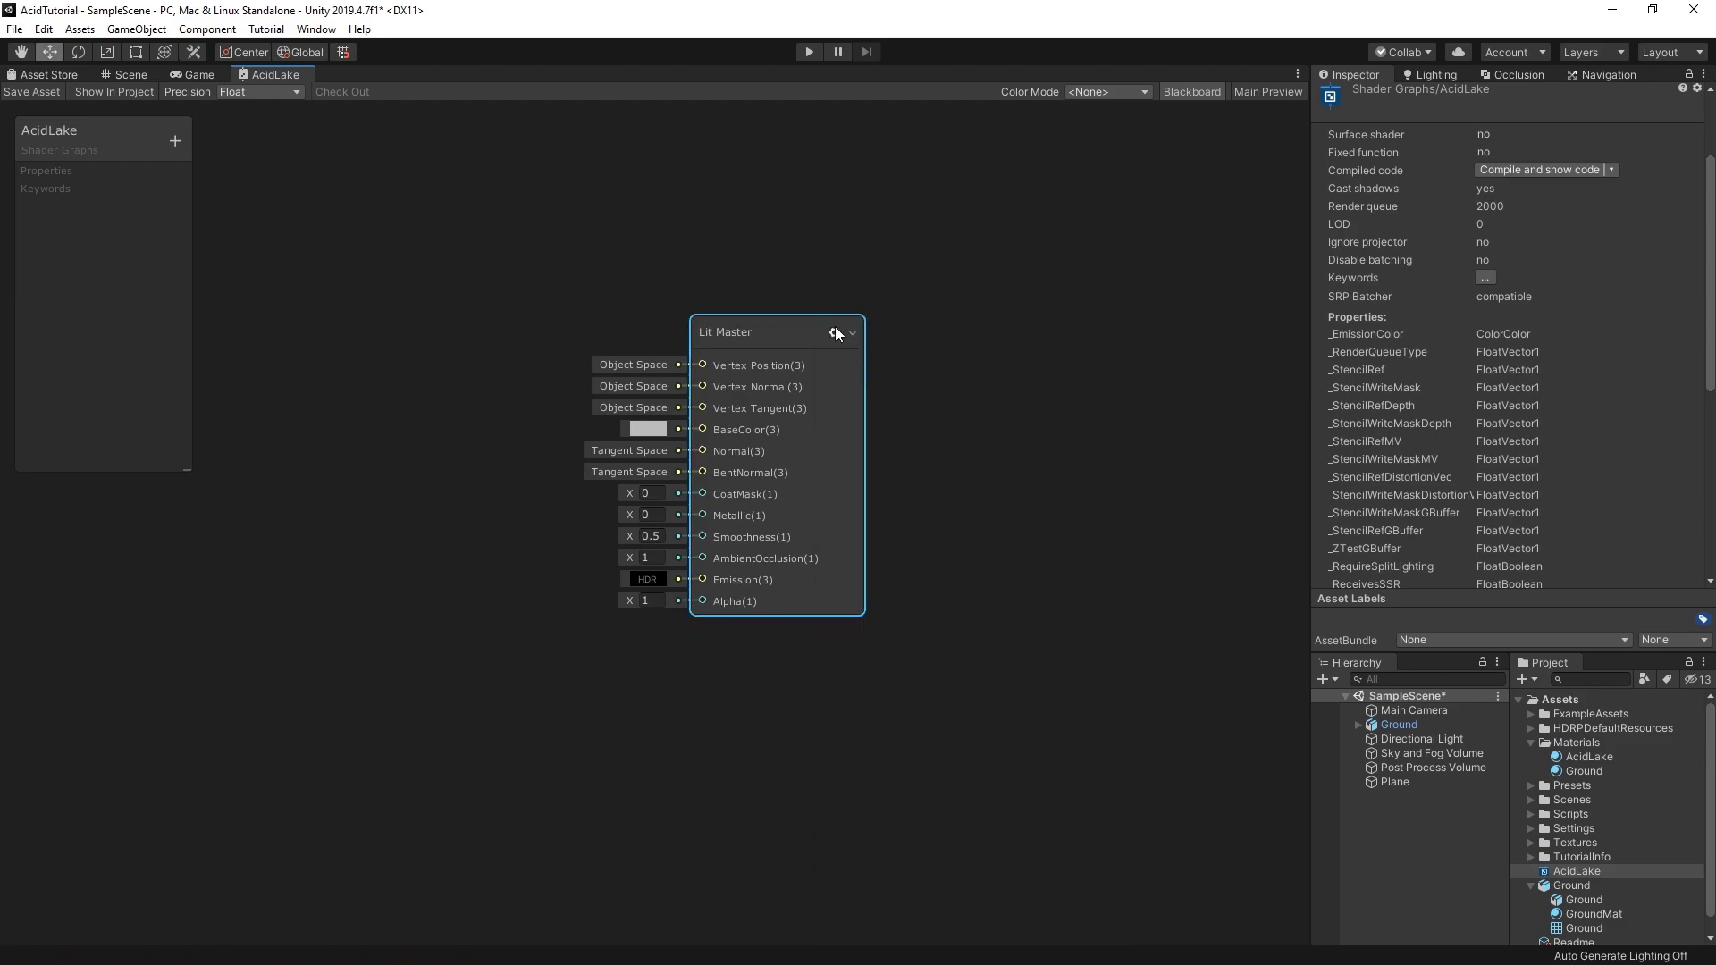
# Step: Add a Scene Depth node beside the Lit Master and set its Sampling to Eye
pyautogui.moveTo(651, 236)
pyautogui.mouseDown(button='middle')
pyautogui.moveTo(1011, 391)
pyautogui.moveTo(1072, 382)
pyautogui.moveTo(1100, 341)
pyautogui.mouseUp(button='middle')
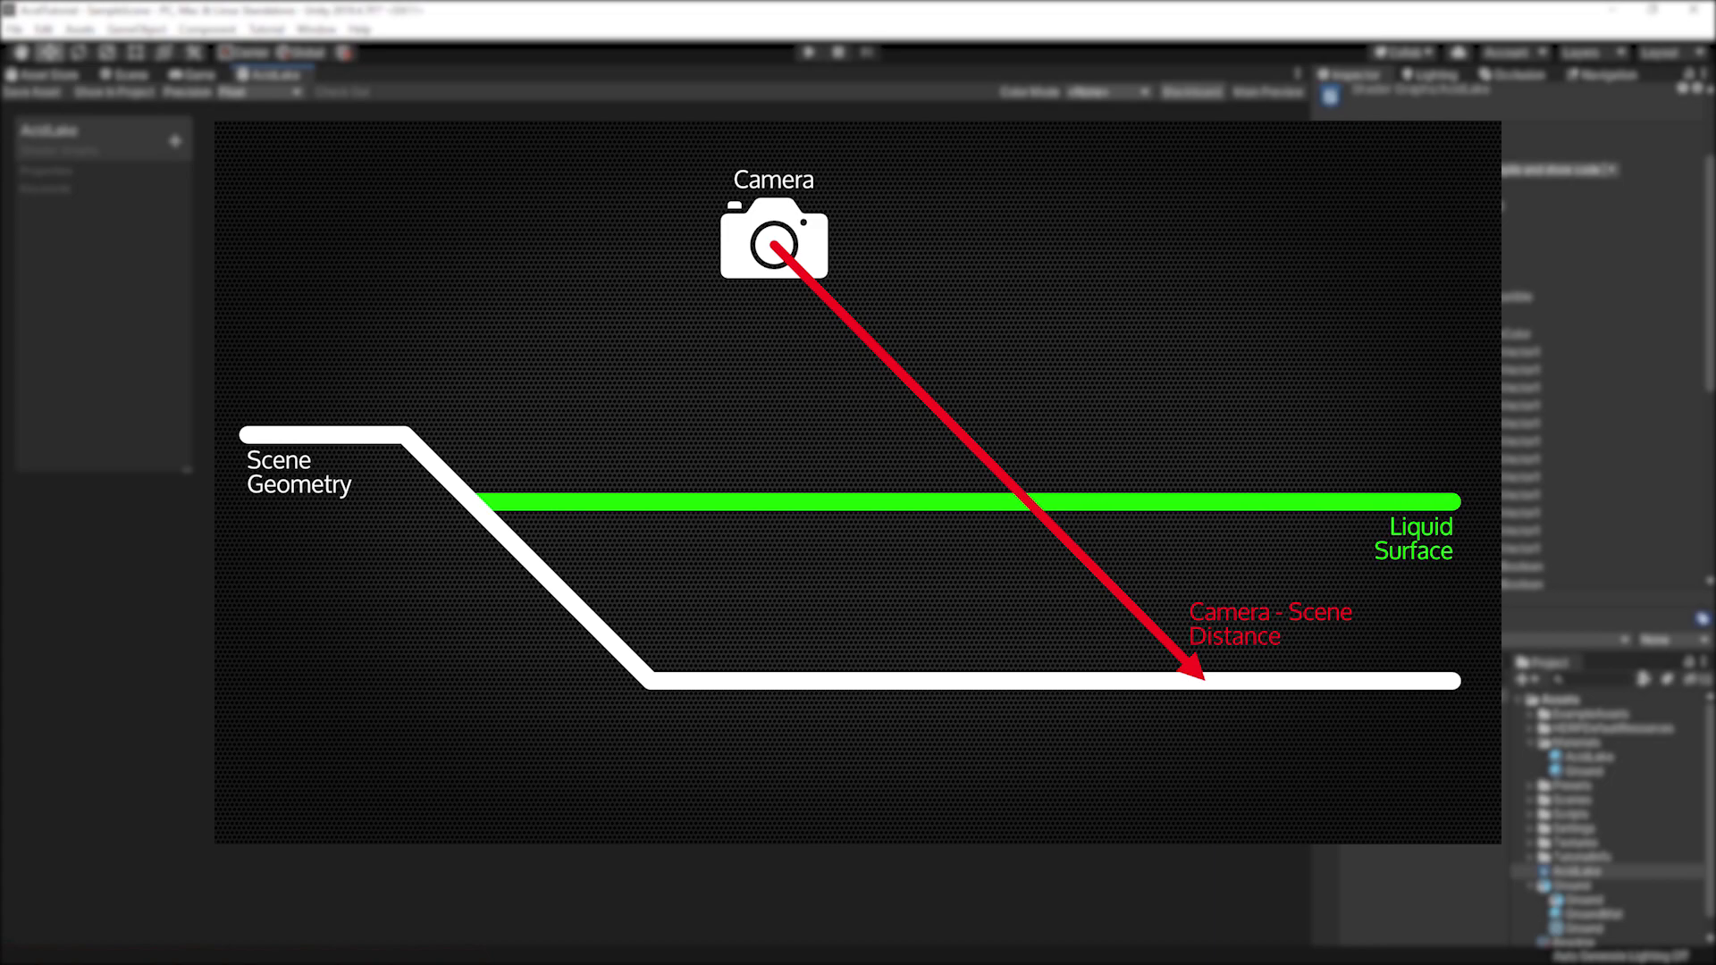
pyautogui.write('scene')
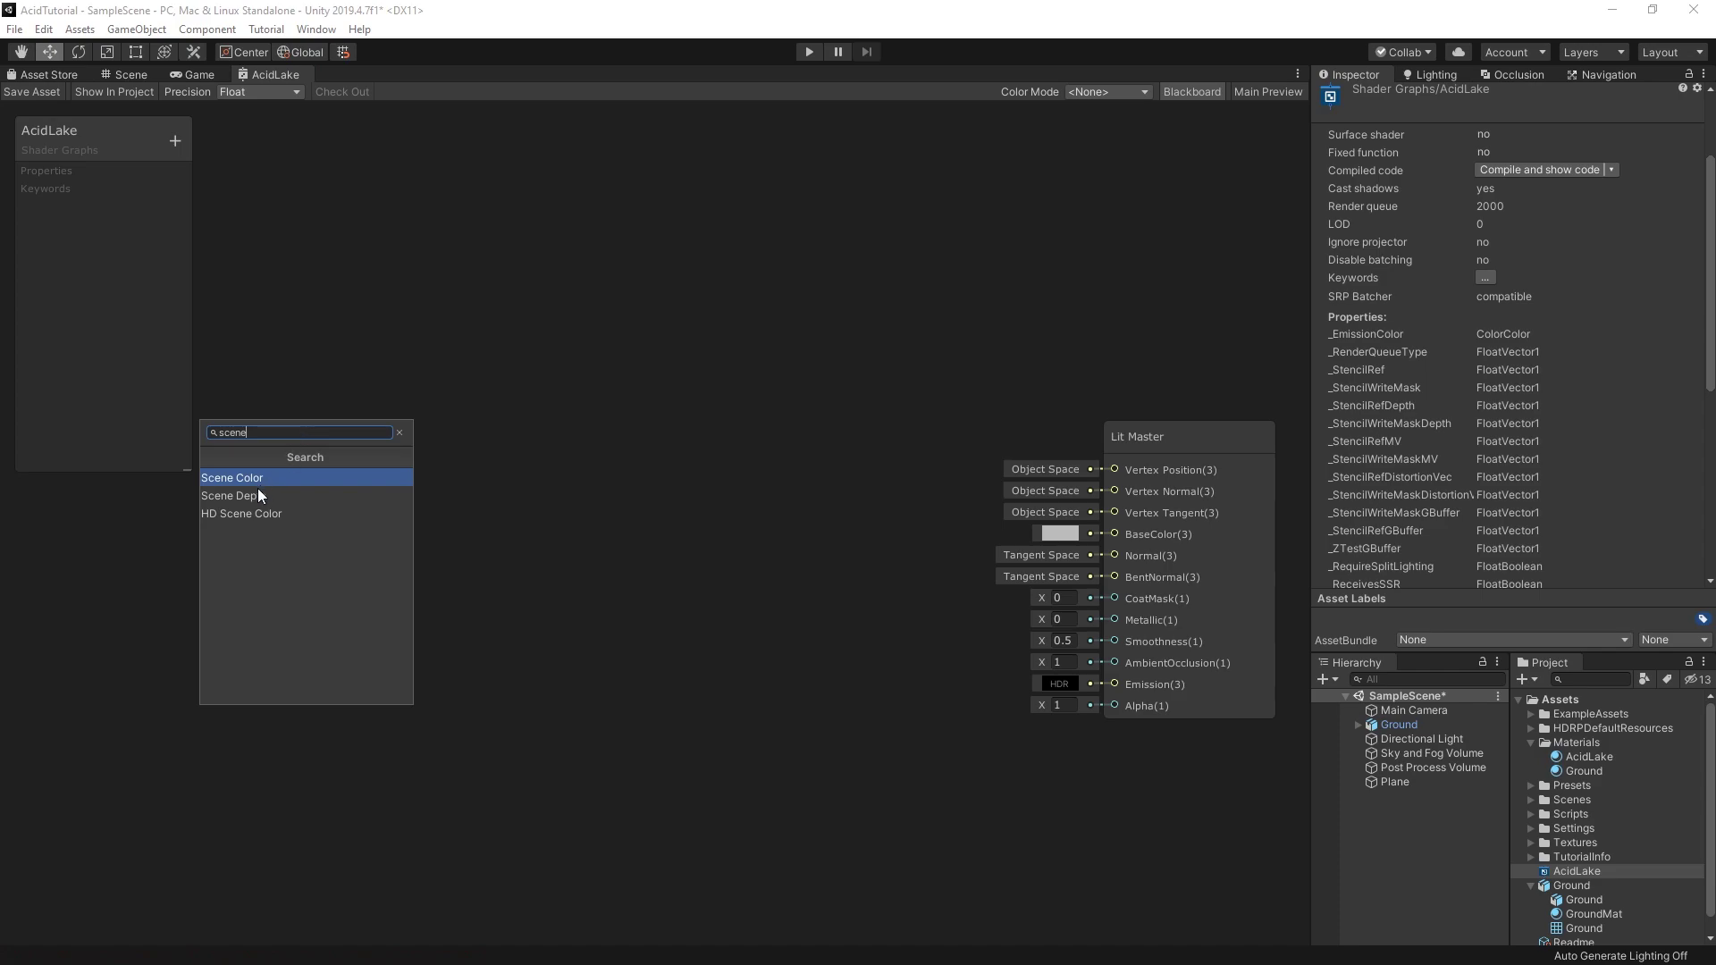
pyautogui.click(255, 496)
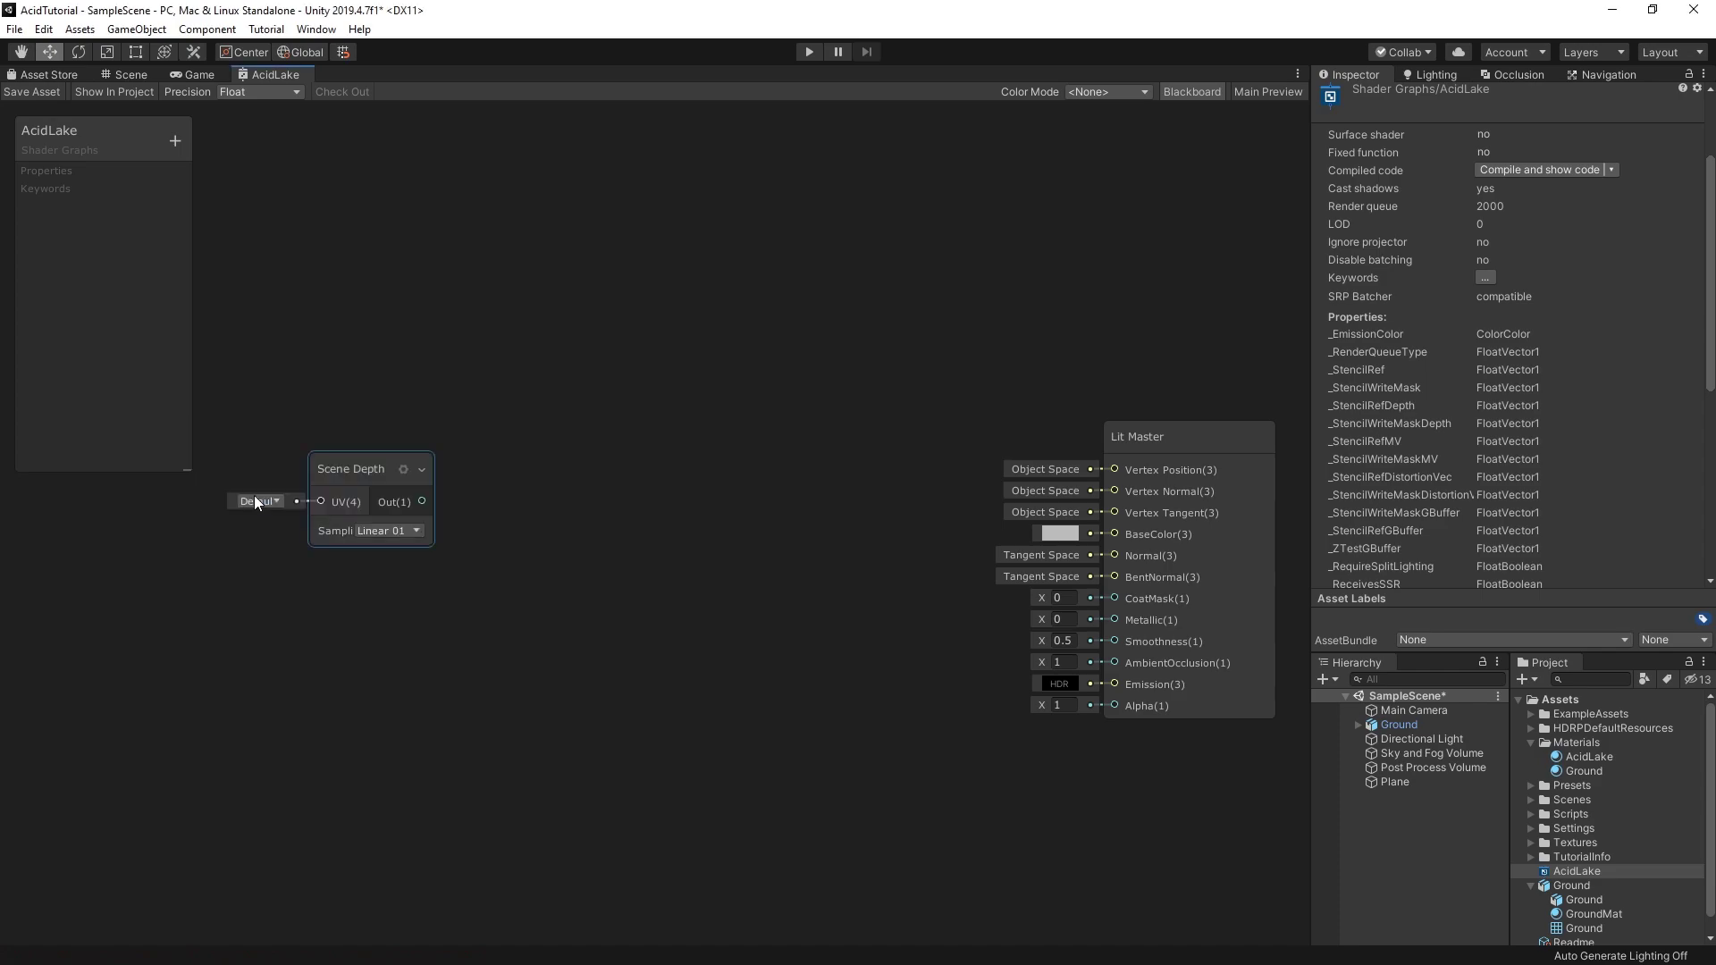
pyautogui.moveTo(357, 465); pyautogui.dragTo(343, 361)
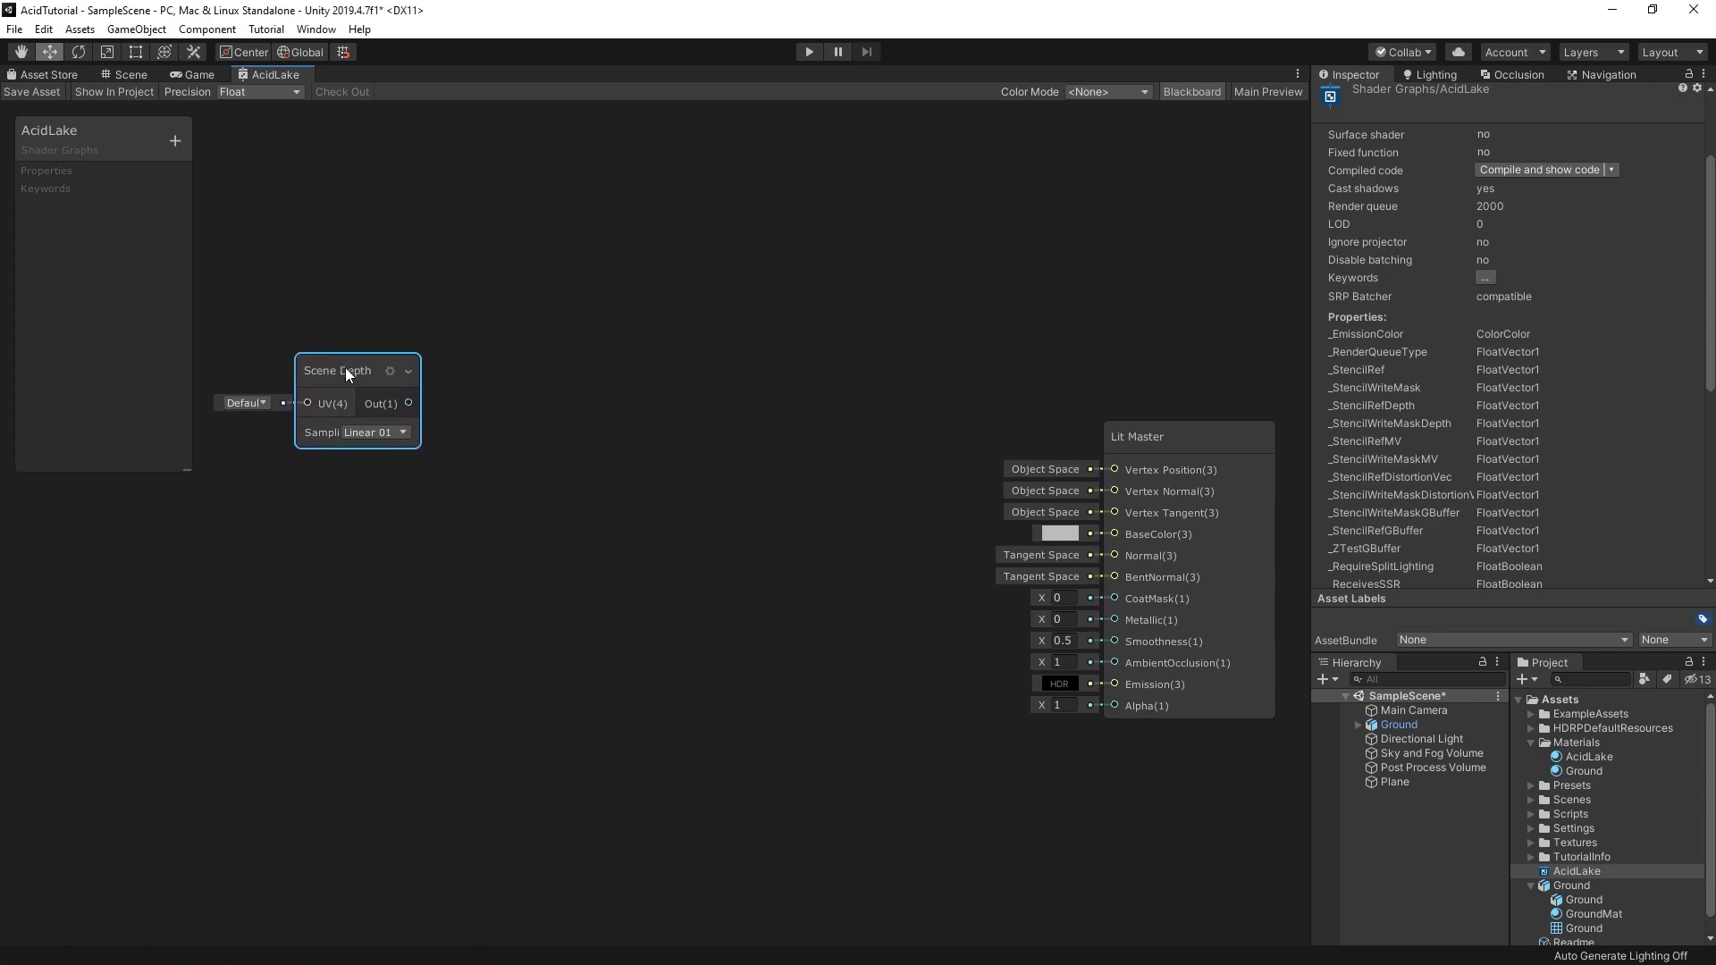
pyautogui.click(372, 427)
pyautogui.click(382, 485)
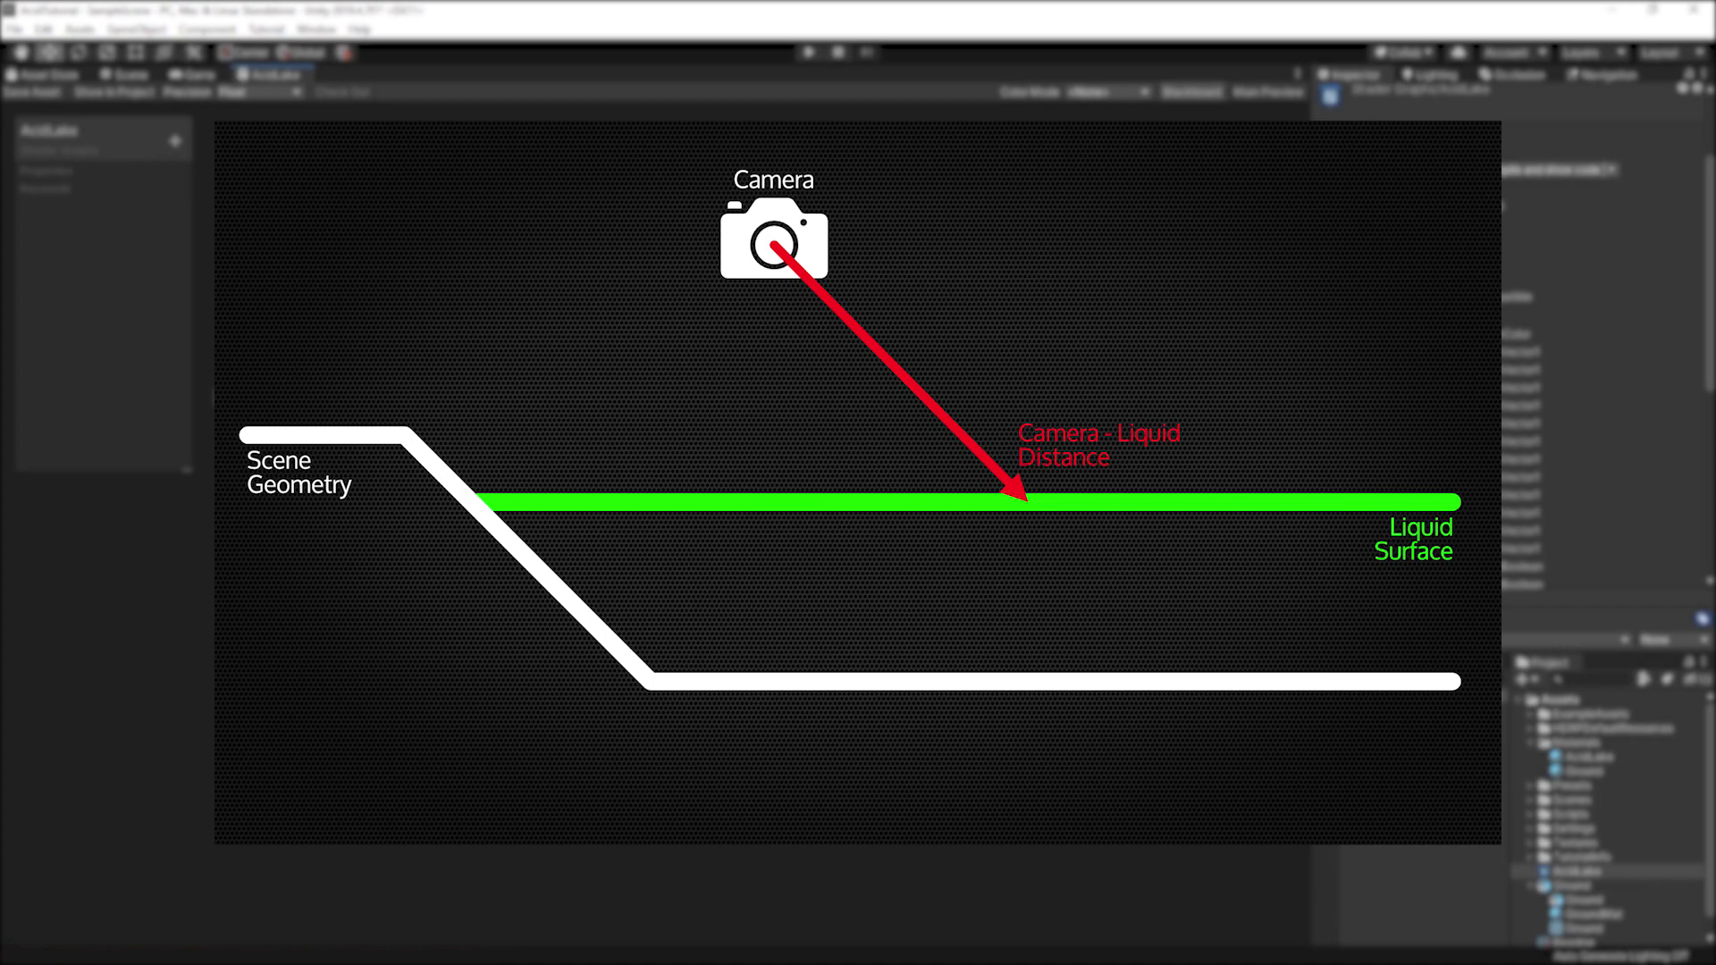
# Step: Add a Screen Position node below Scene Depth with Mode set to Raw
pyautogui.press('space')
pyautogui.write('scre')
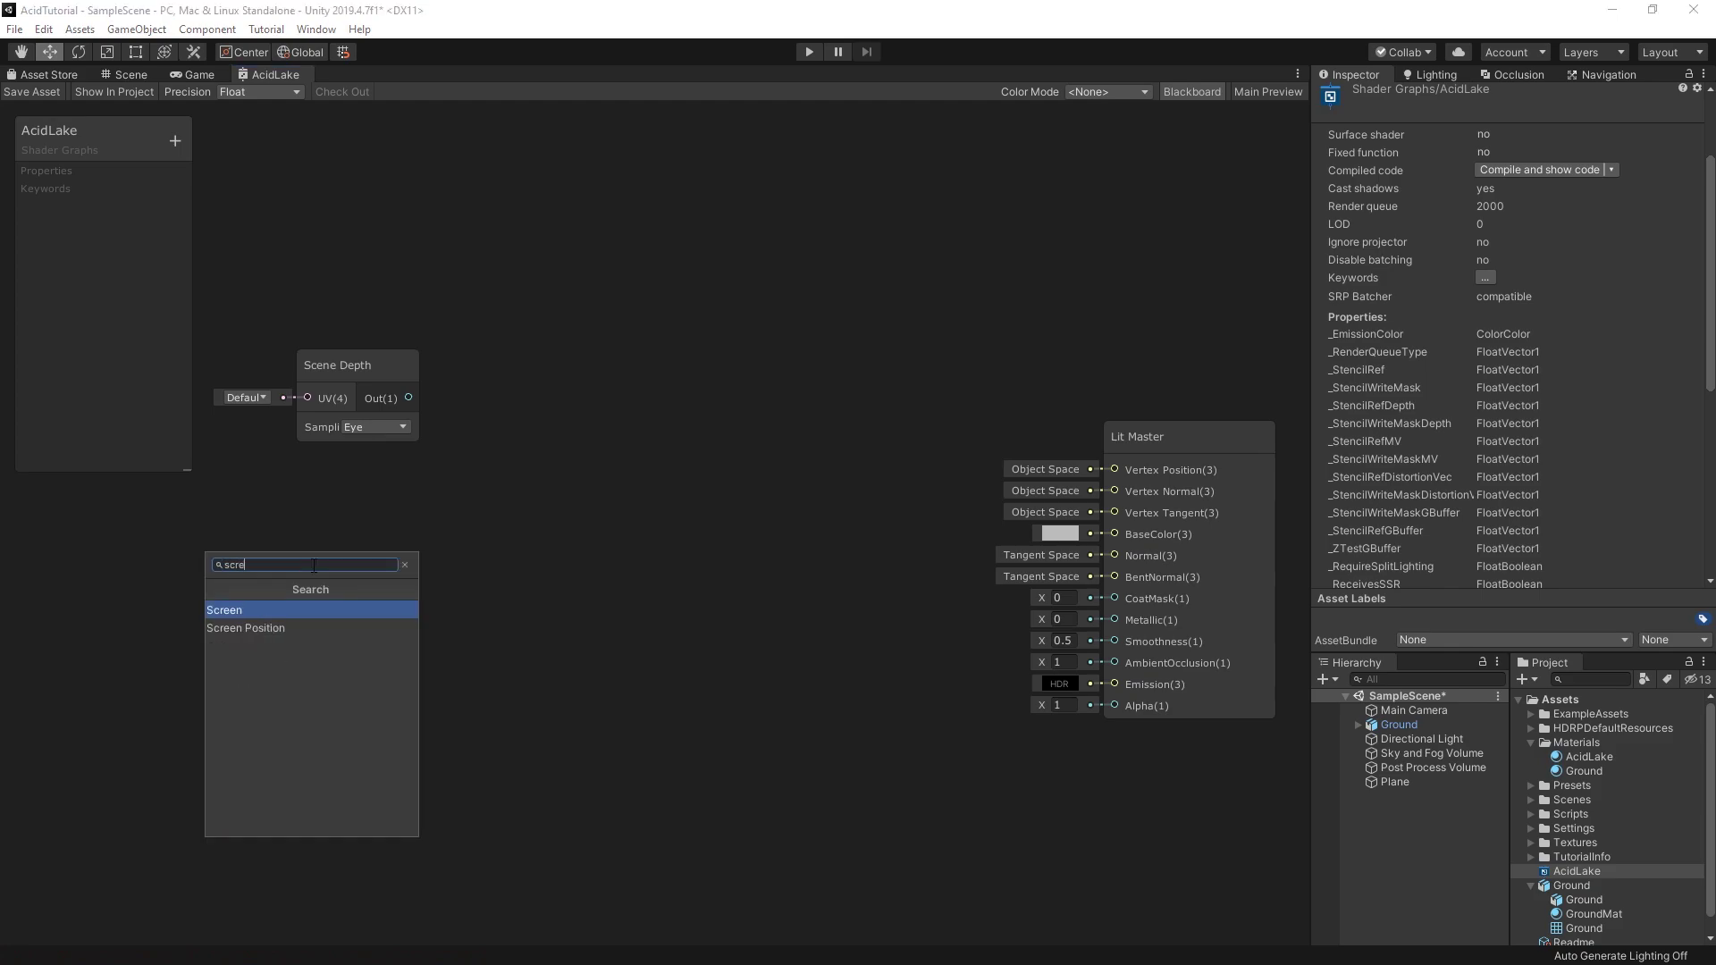
pyautogui.write('en')
pyautogui.click(275, 628)
pyautogui.moveTo(371, 591); pyautogui.dragTo(297, 504)
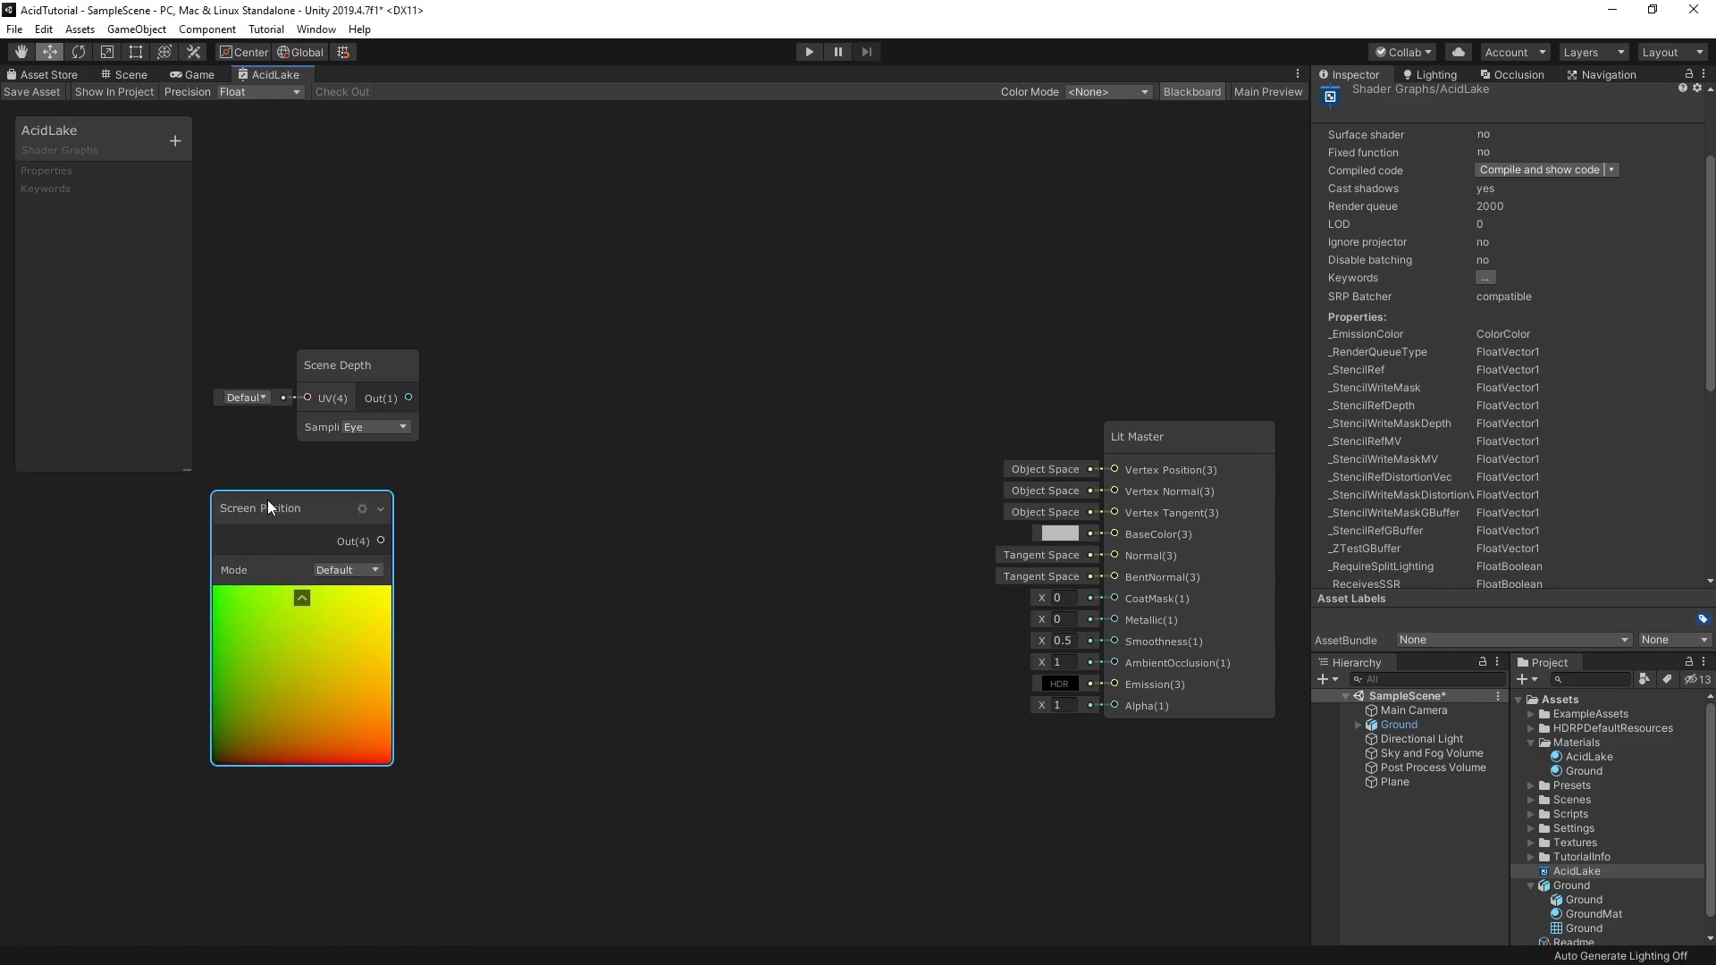
pyautogui.click(361, 574)
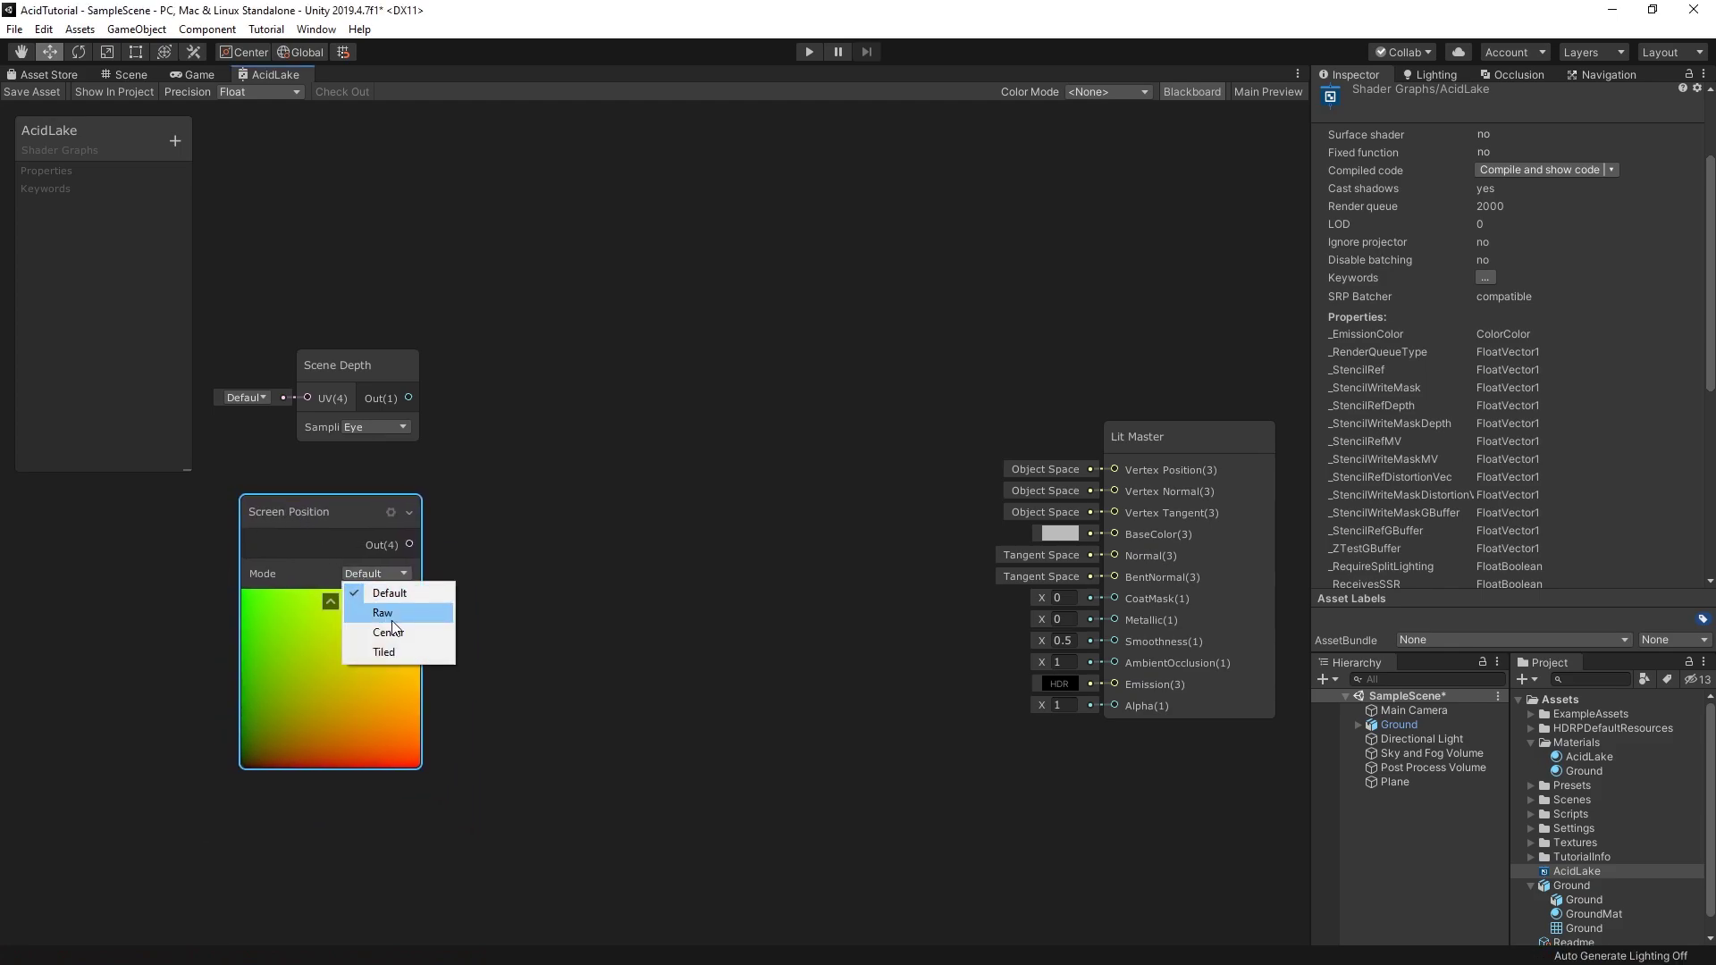
pyautogui.click(384, 611)
# Step: Add a Split node fed by the Screen Position output
pyautogui.press('space')
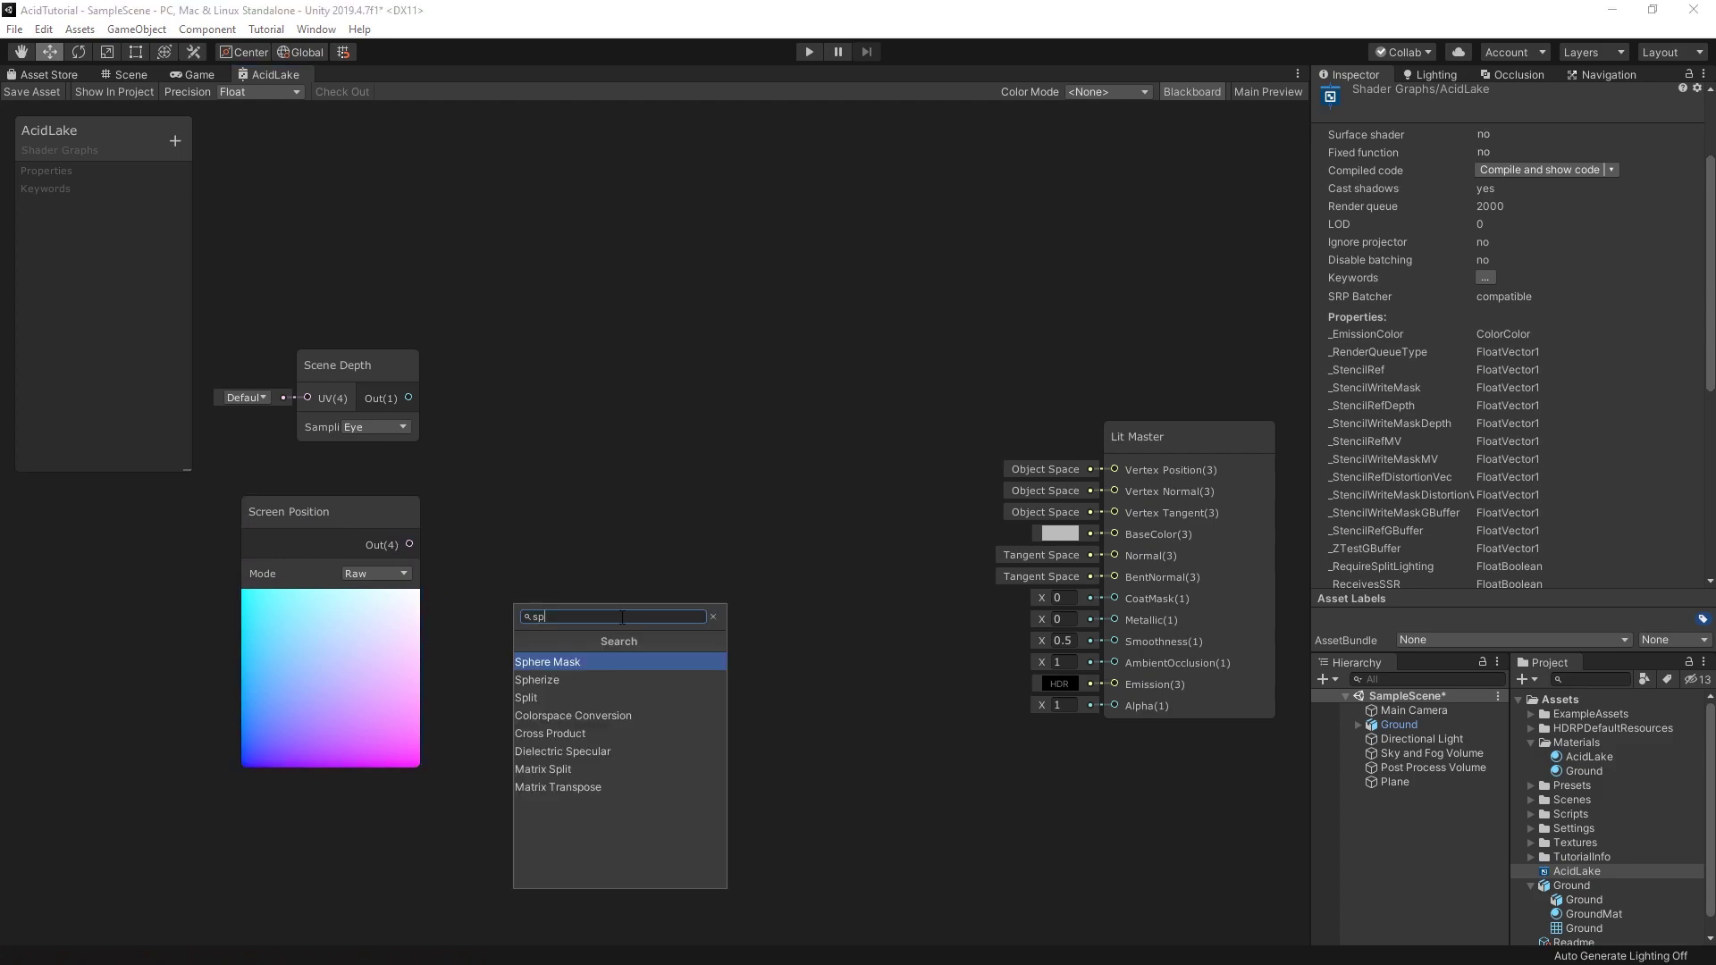
pyautogui.write('split')
pyautogui.click(608, 659)
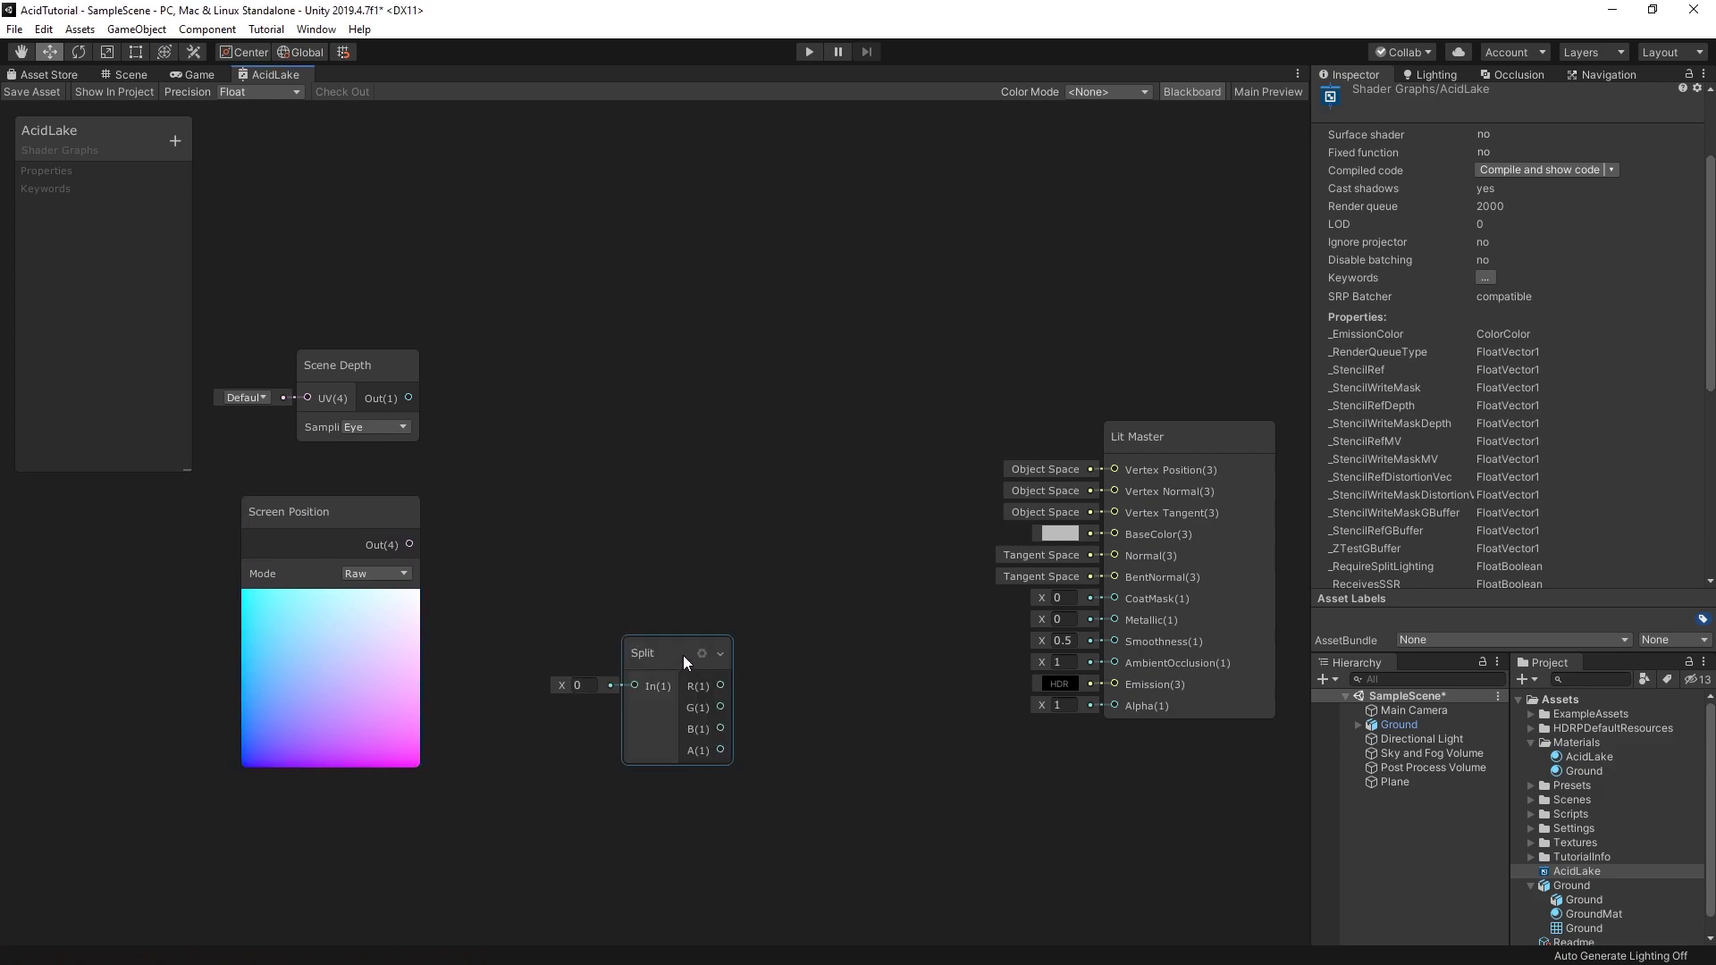
pyautogui.moveTo(685, 656); pyautogui.dragTo(571, 513)
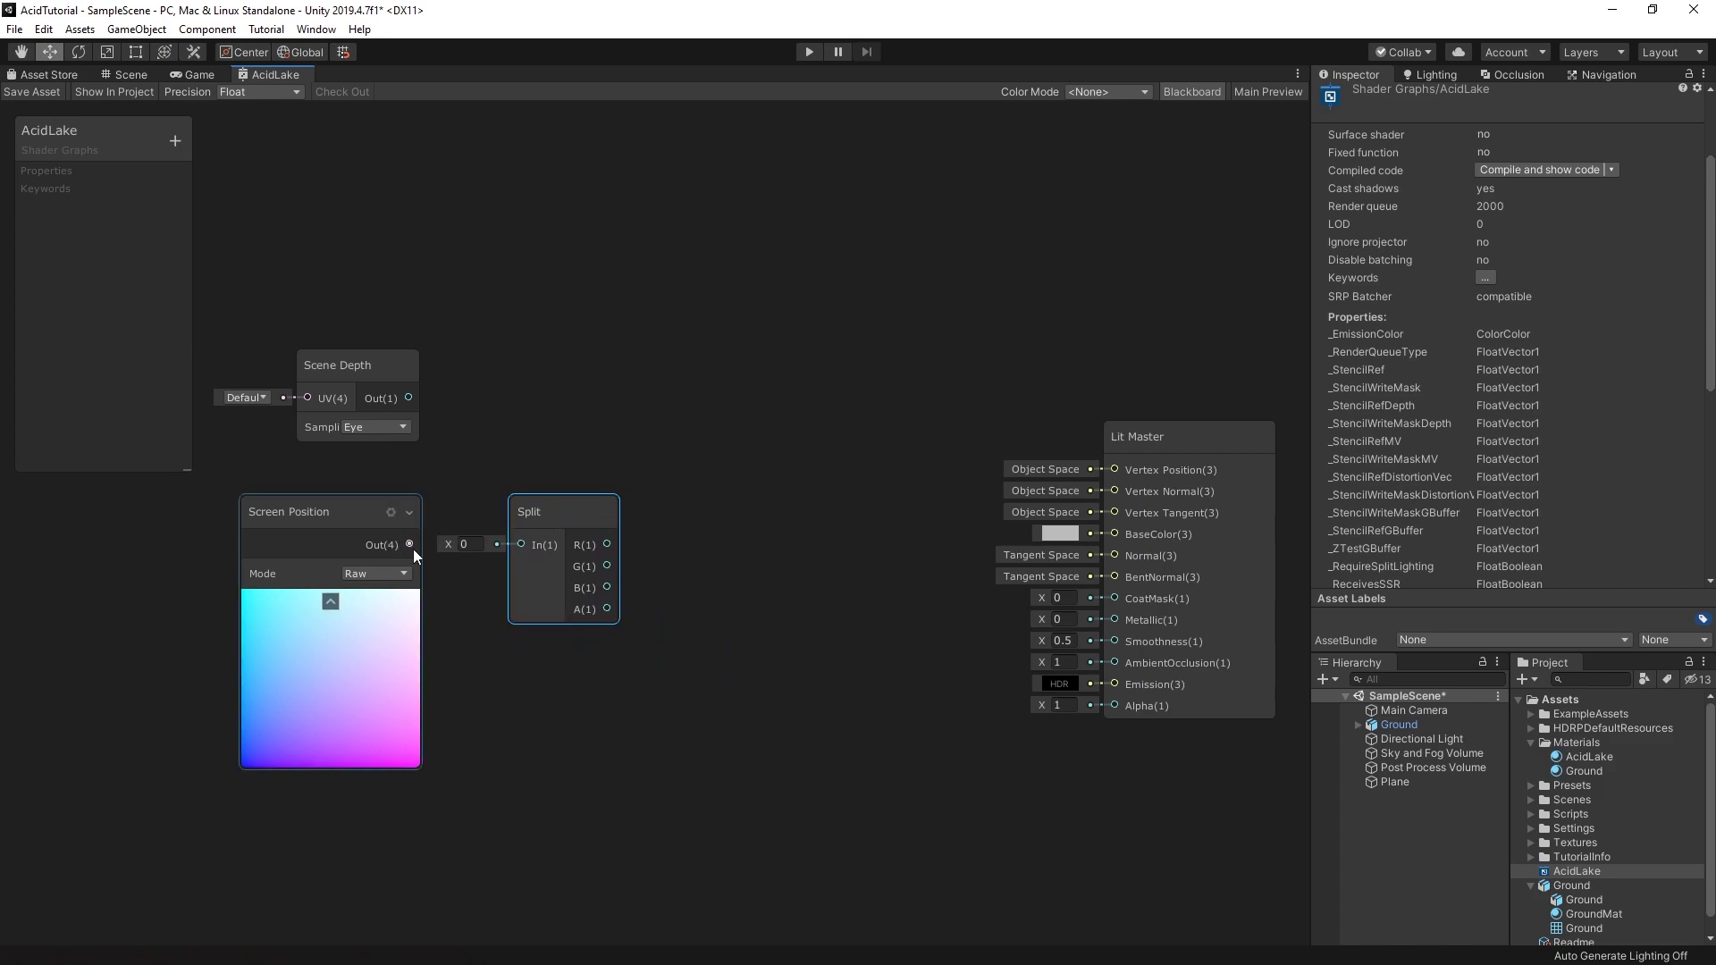
pyautogui.moveTo(410, 544); pyautogui.dragTo(523, 545)
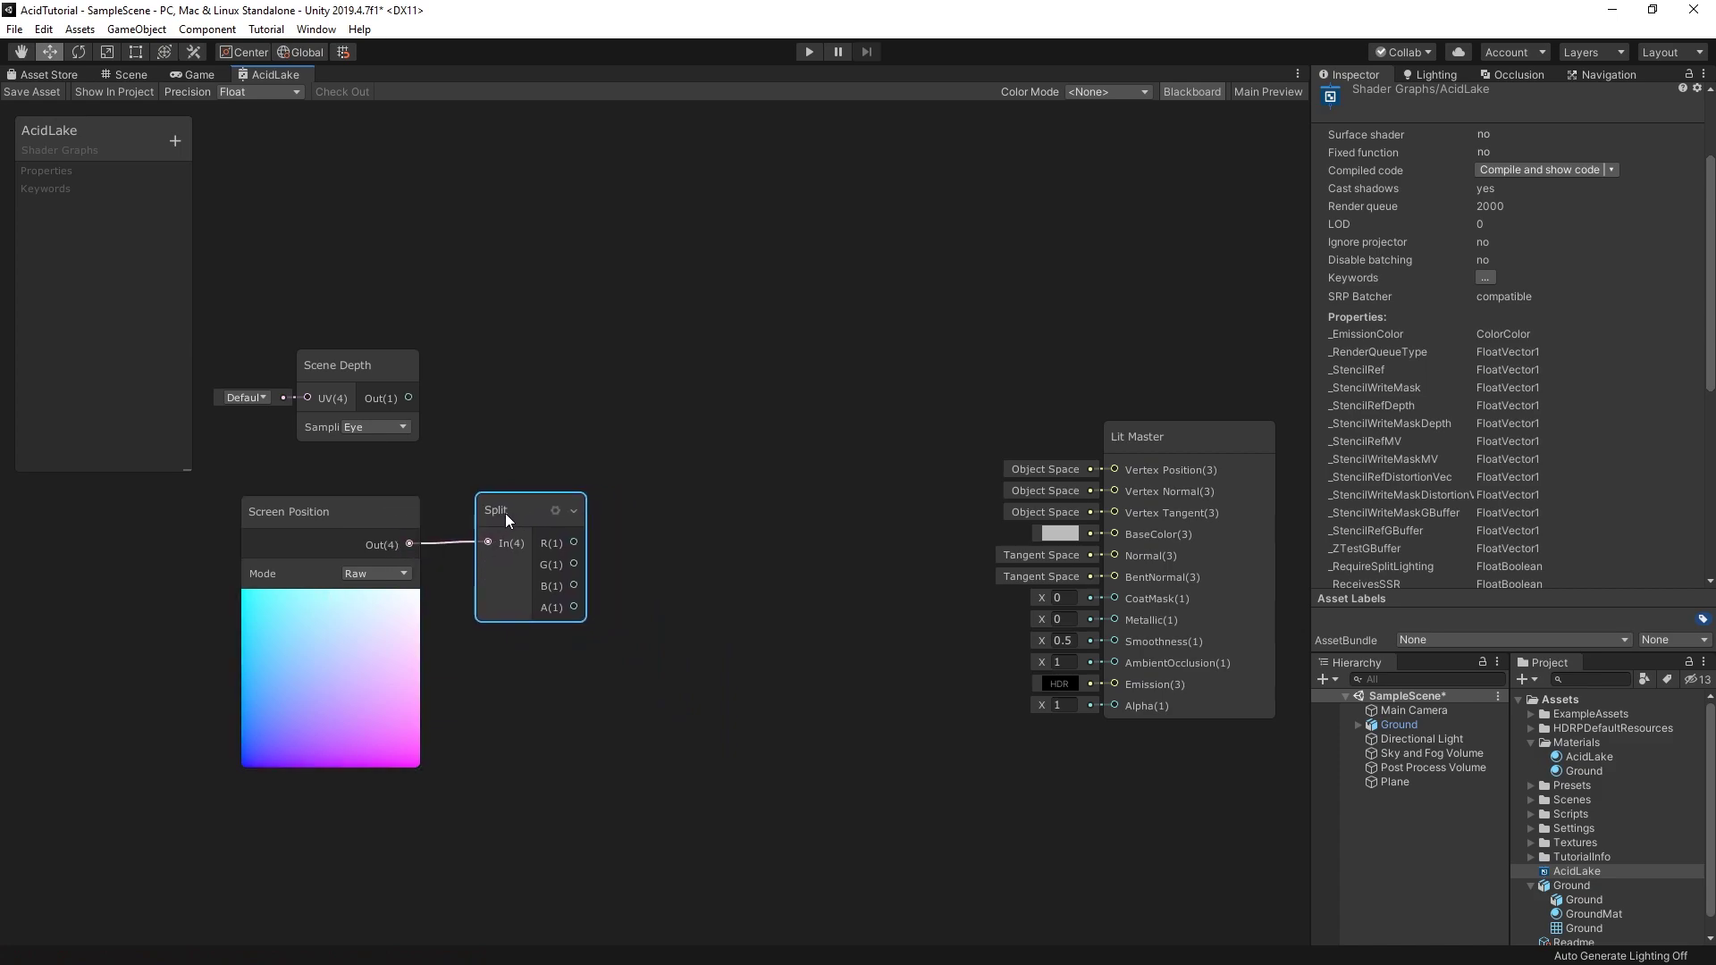
pyautogui.click(737, 533)
# Step: Add a Subtract node to the graph
pyautogui.press('space')
pyautogui.write('subta')
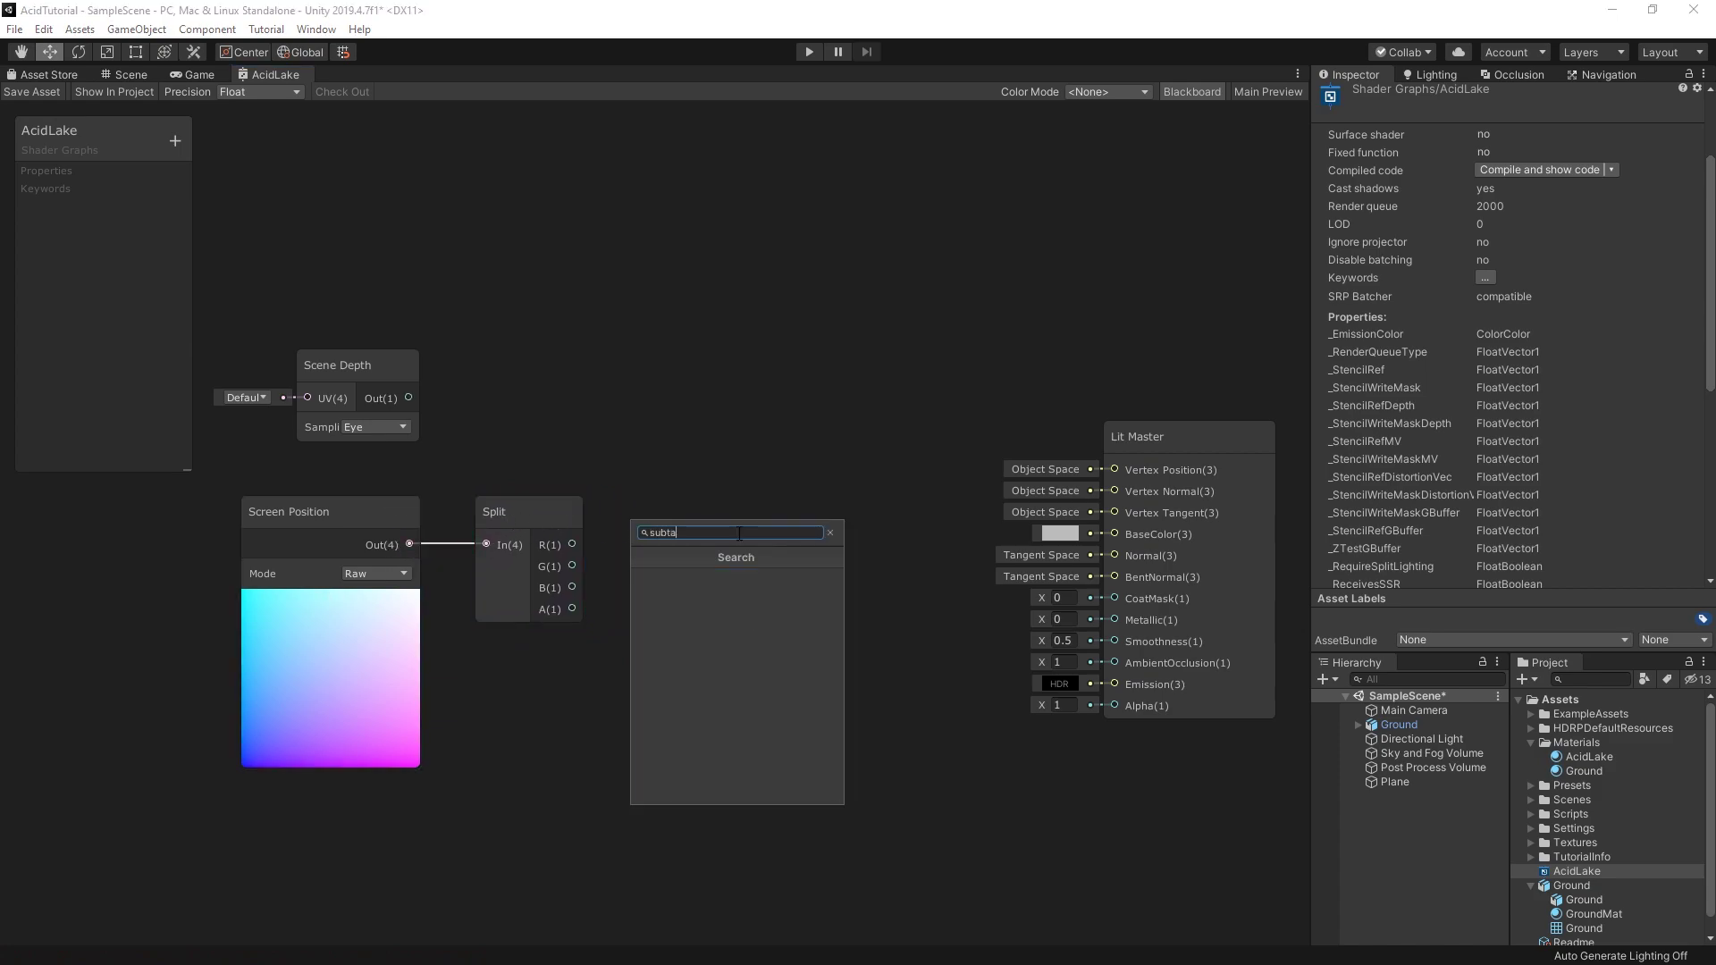
pyautogui.press('BackSpace')
pyautogui.write('ract')
pyautogui.press('Return')
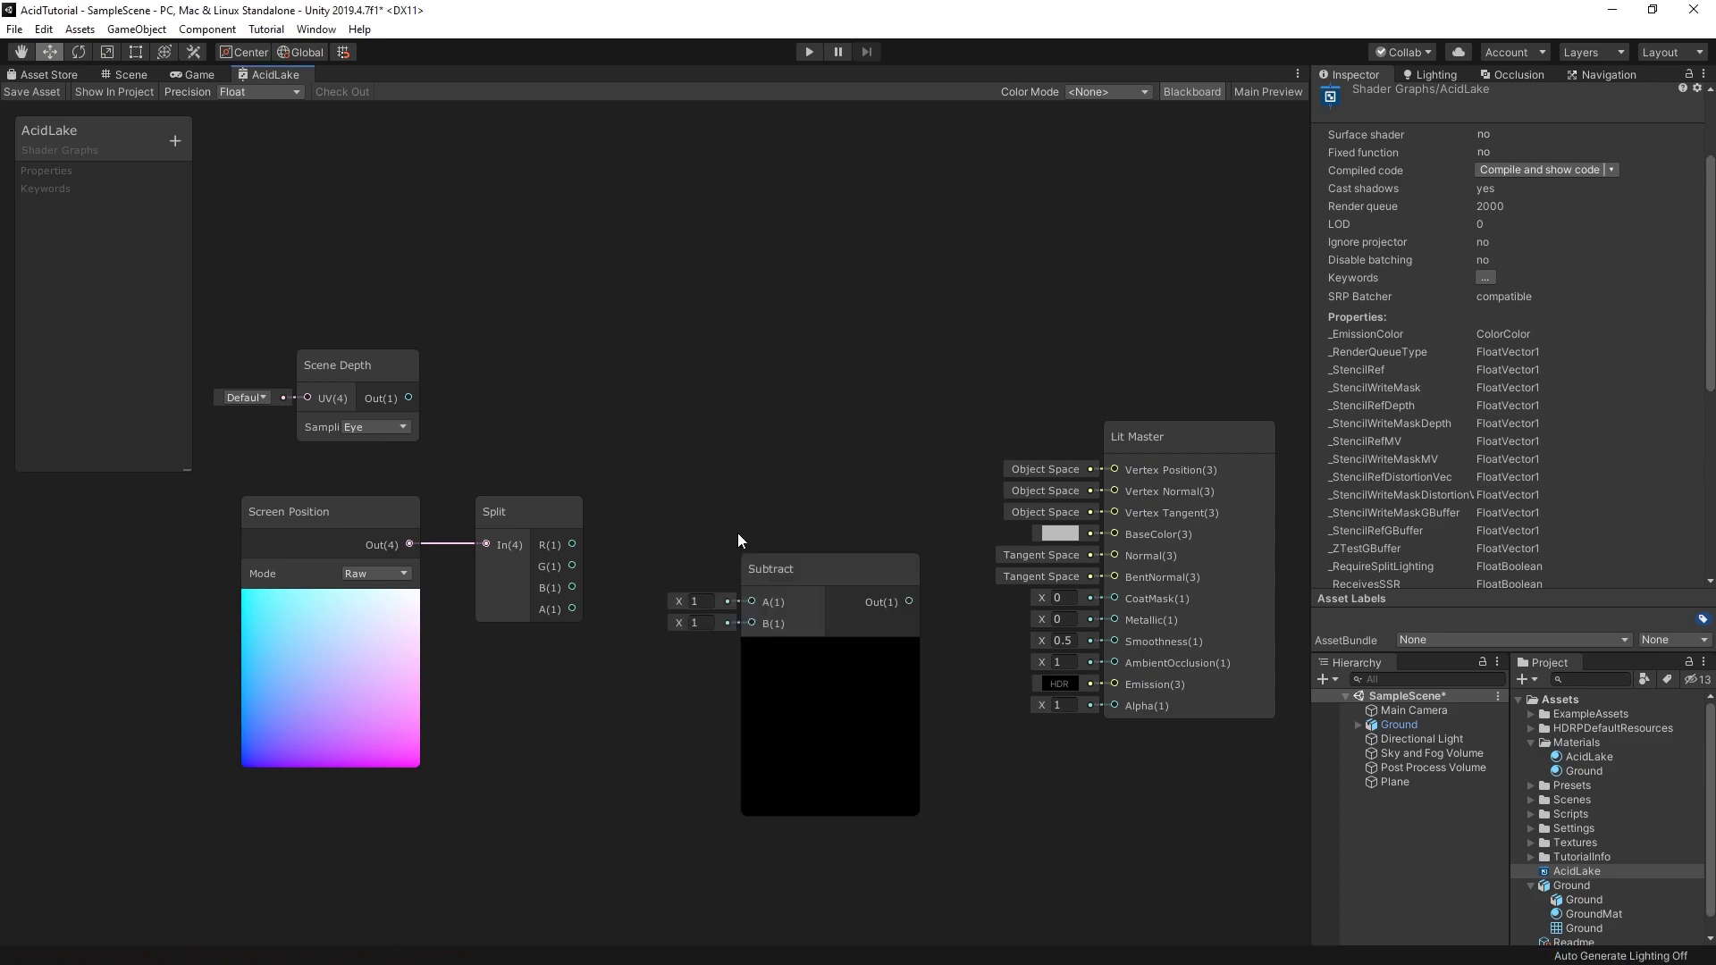
# Step: Wire Scene Depth into Subtract A and Split's A channel into Subtract B
pyautogui.click(830, 649)
pyautogui.moveTo(786, 565); pyautogui.dragTo(734, 442)
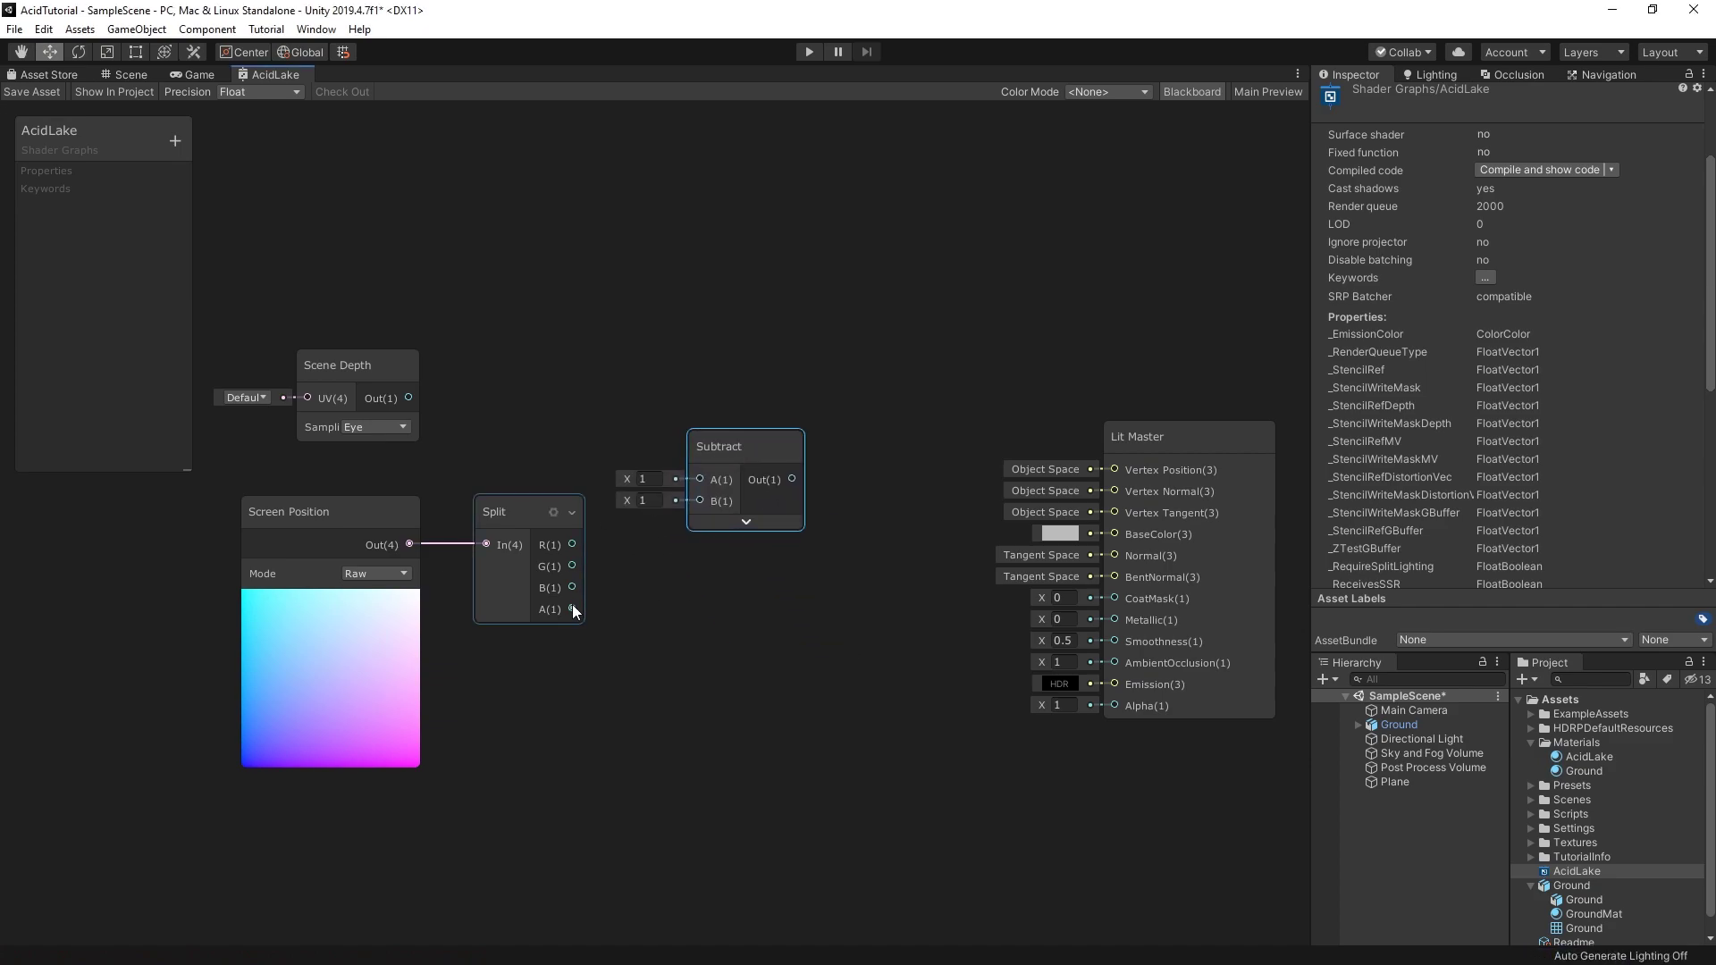
pyautogui.moveTo(572, 608)
pyautogui.mouseDown()
pyautogui.moveTo(694, 479)
pyautogui.moveTo(700, 500)
pyautogui.mouseUp()
pyautogui.moveTo(408, 397); pyautogui.dragTo(700, 480)
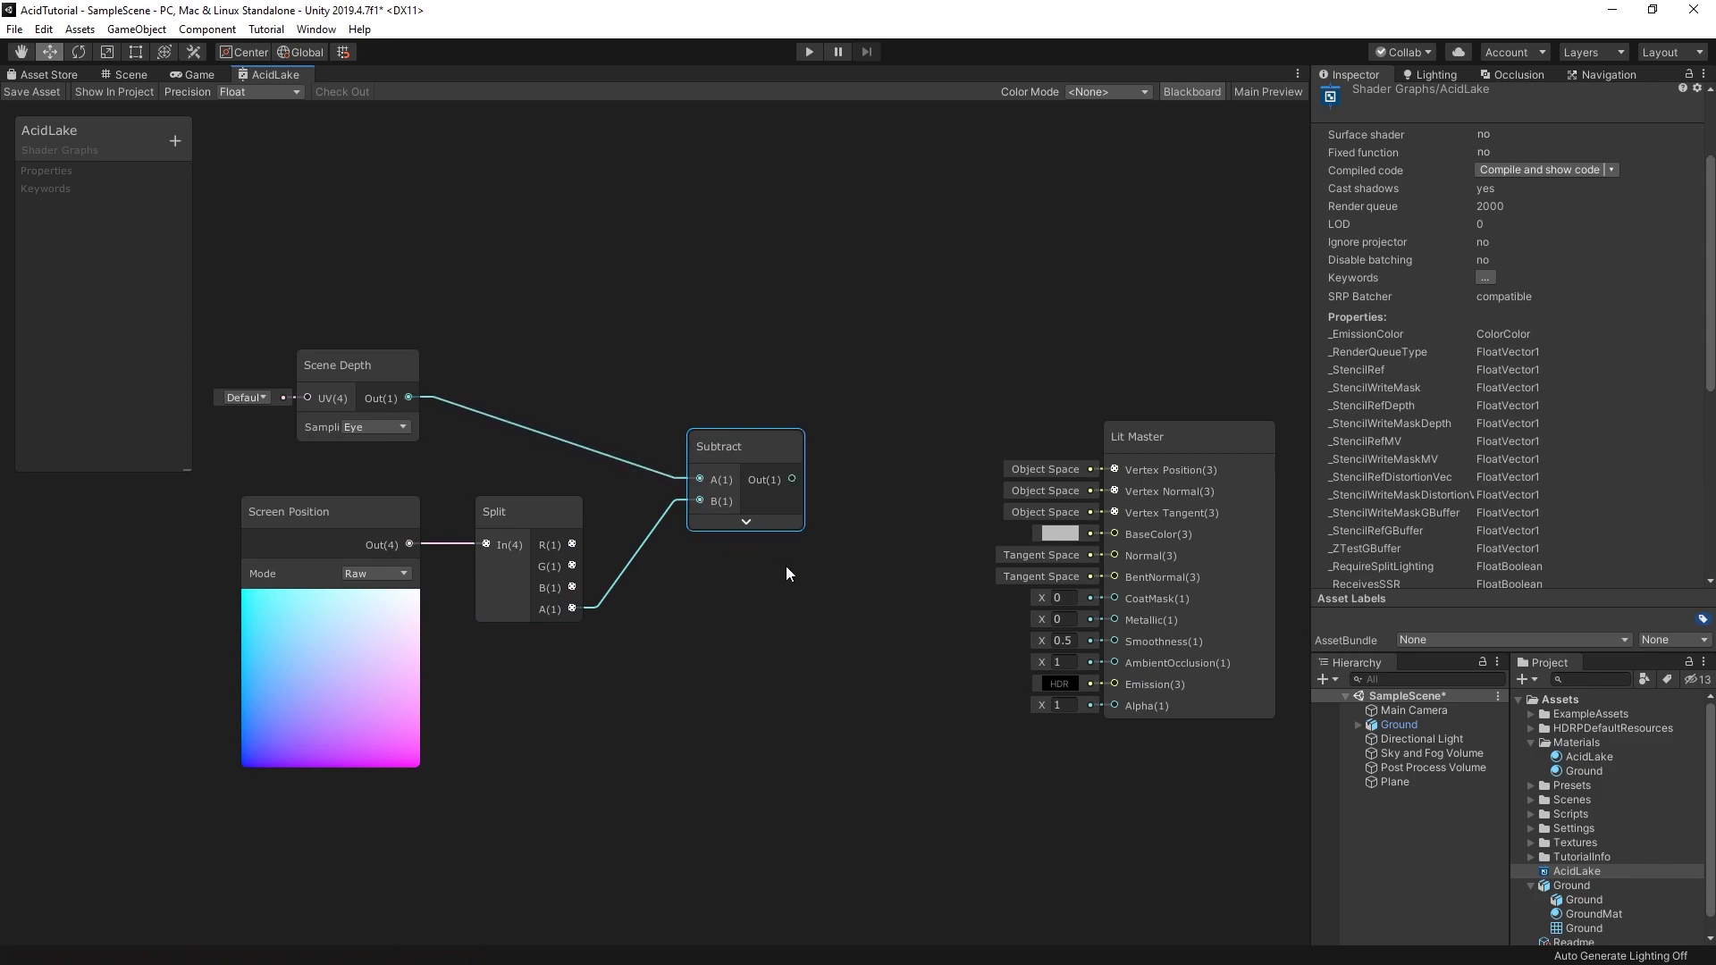
pyautogui.moveTo(749, 447); pyautogui.dragTo(695, 441)
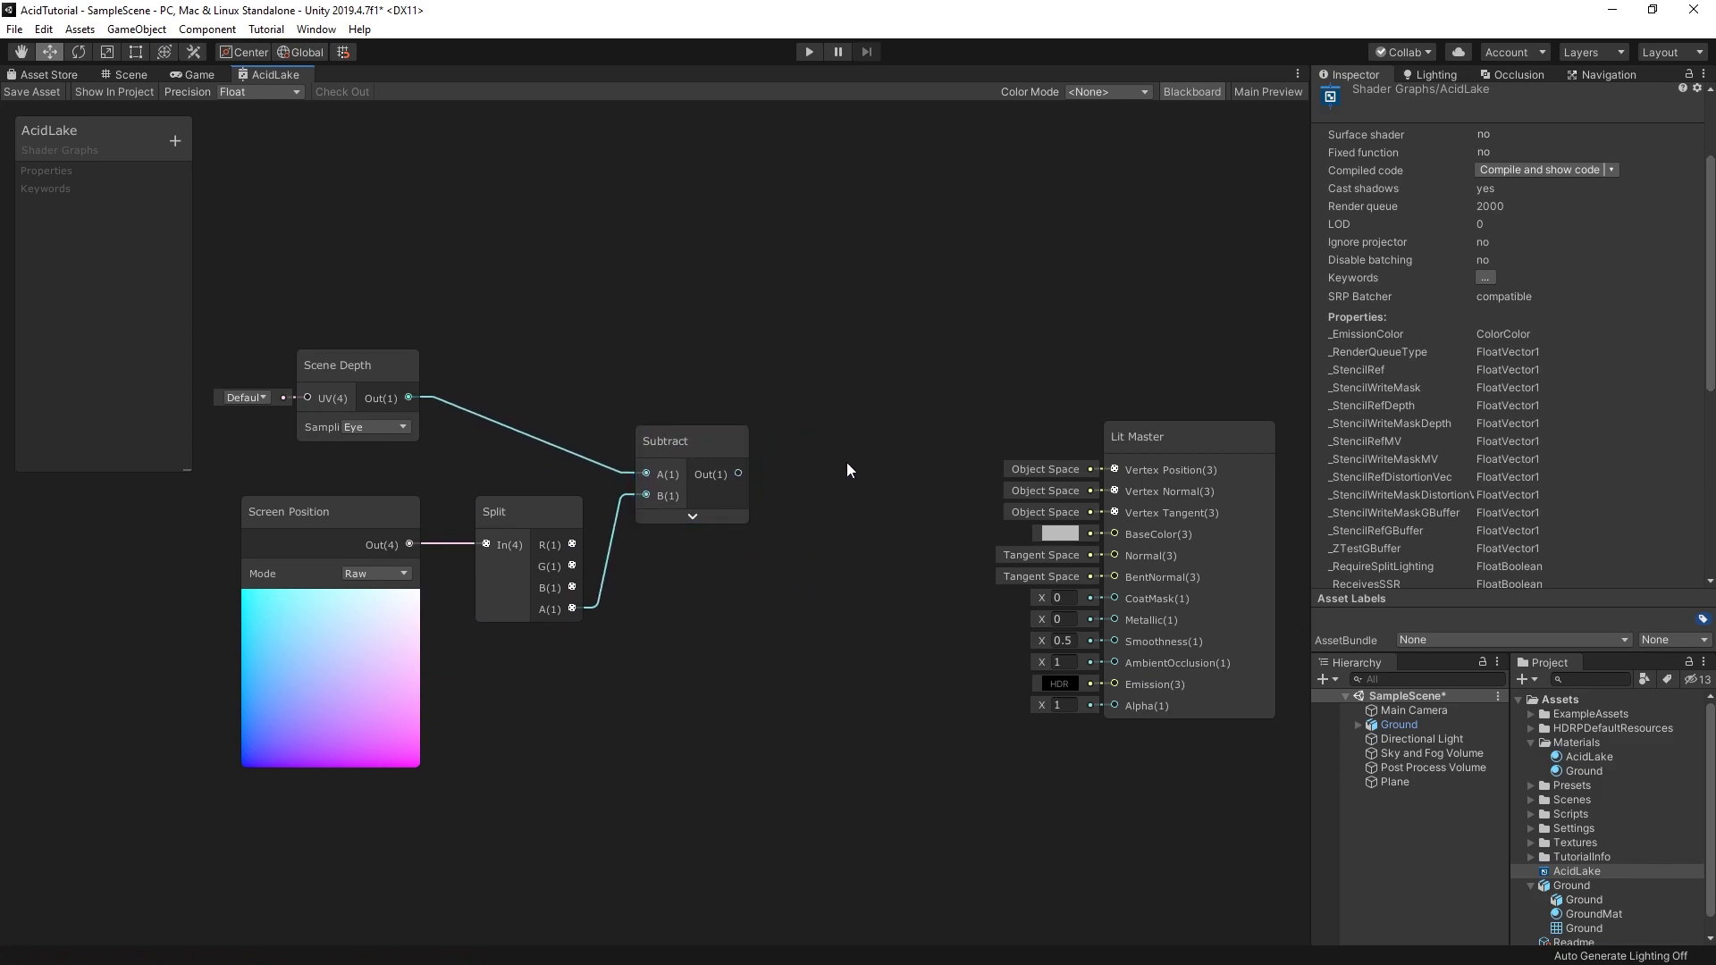
# Step: Add a Clamp node taking the Subtract result and driving Lit Master BaseColor
pyautogui.press('space')
pyautogui.write('clamp')
pyautogui.press('Return')
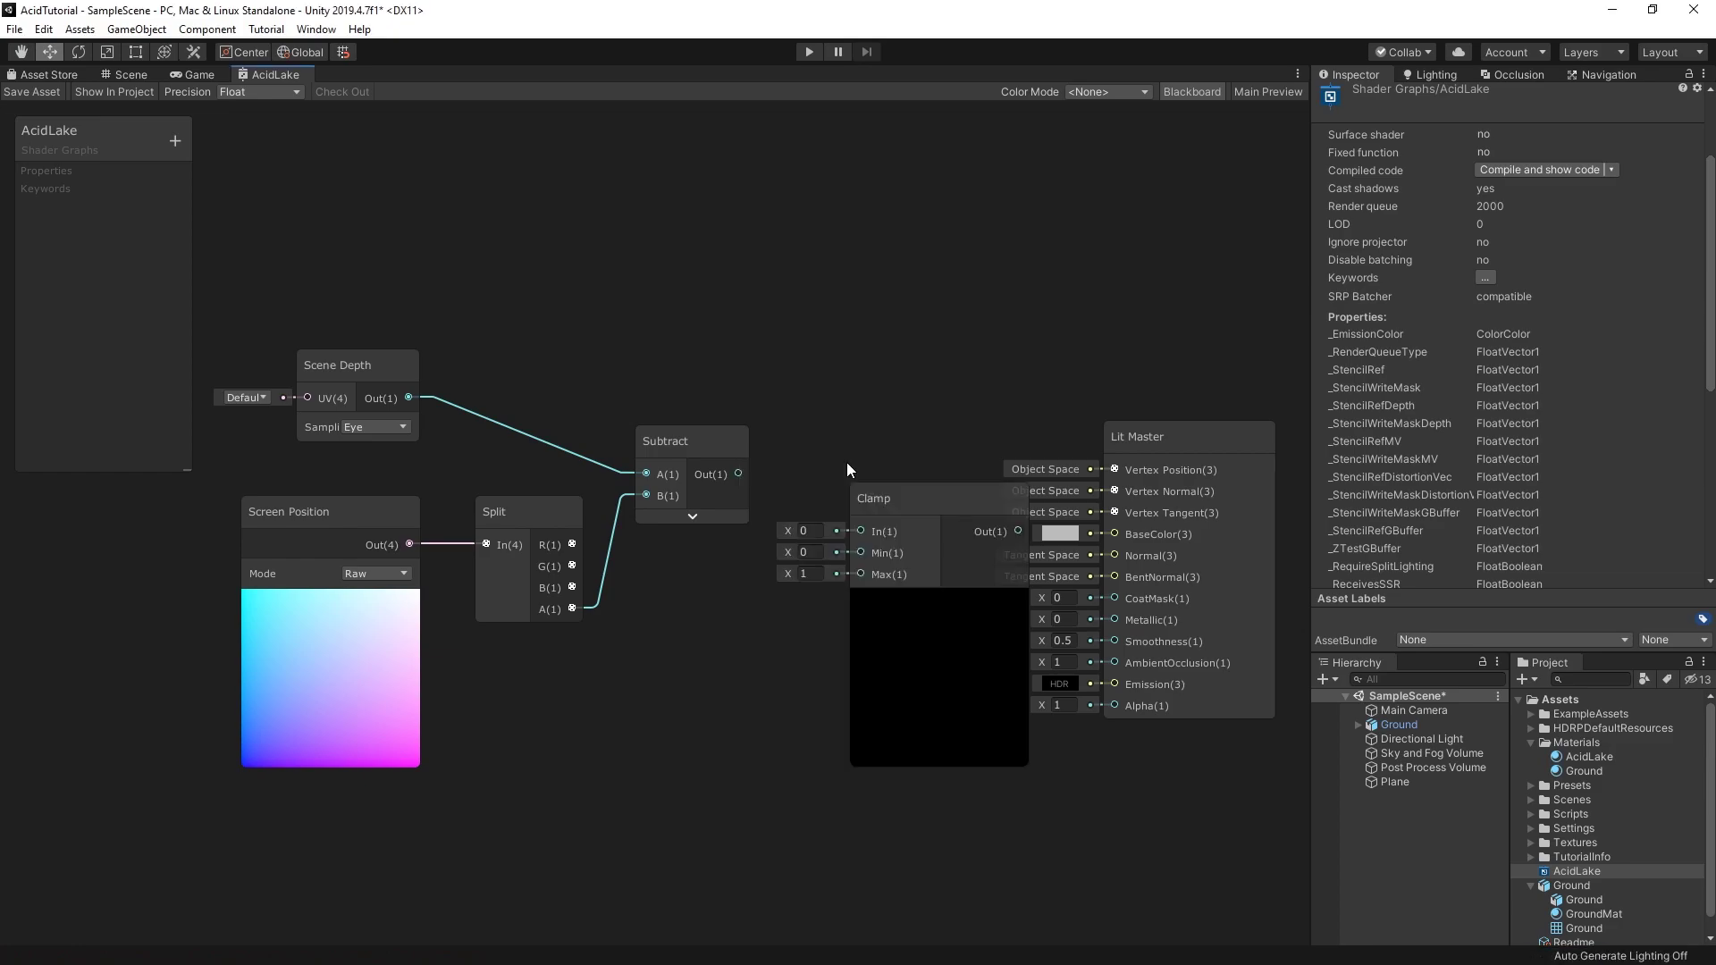
pyautogui.click(936, 595)
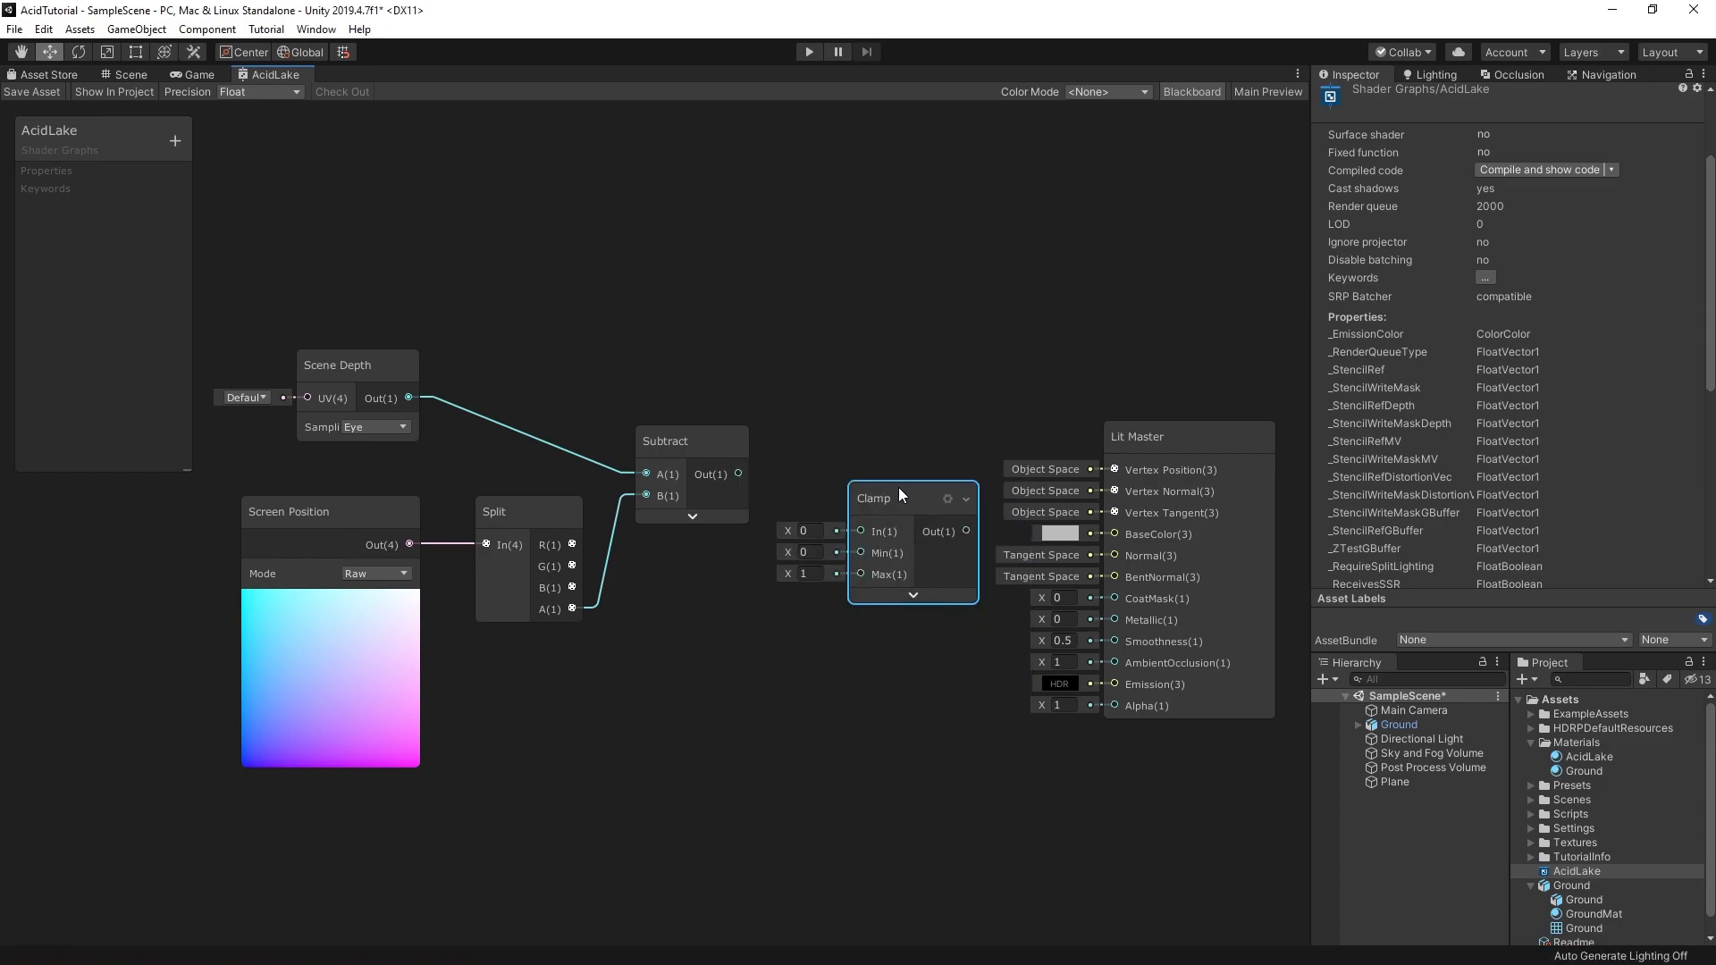
pyautogui.moveTo(898, 490); pyautogui.dragTo(888, 432)
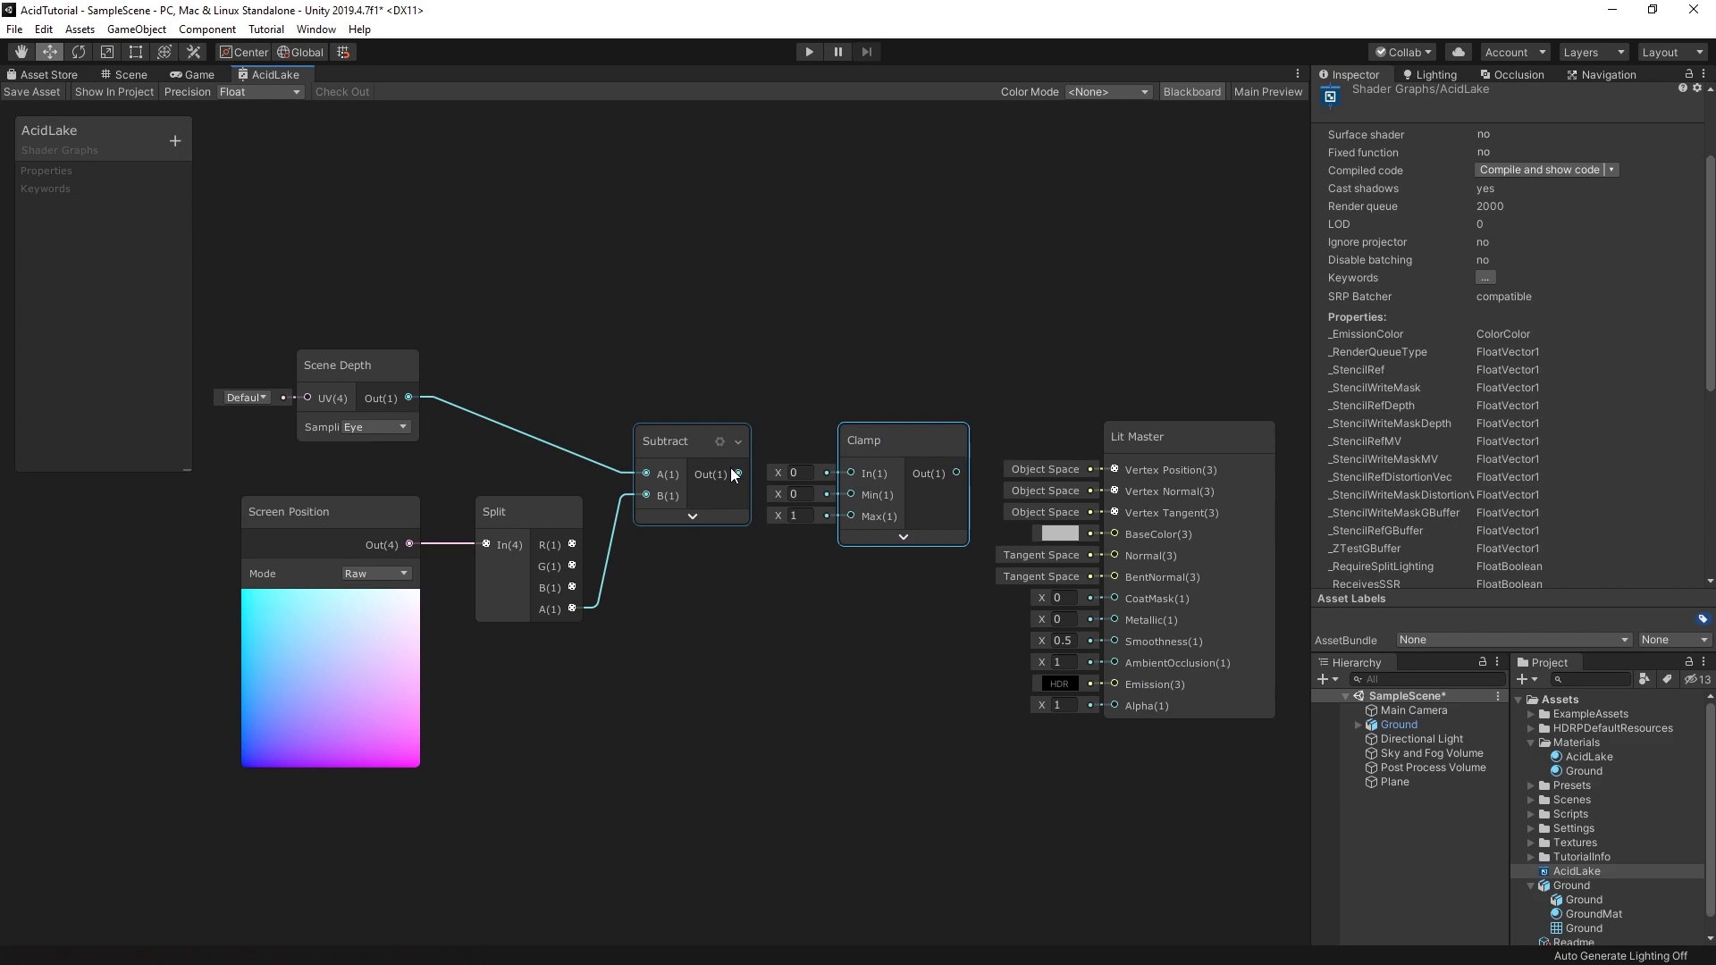
pyautogui.moveTo(737, 474); pyautogui.dragTo(851, 473)
pyautogui.moveTo(956, 473); pyautogui.dragTo(1114, 535)
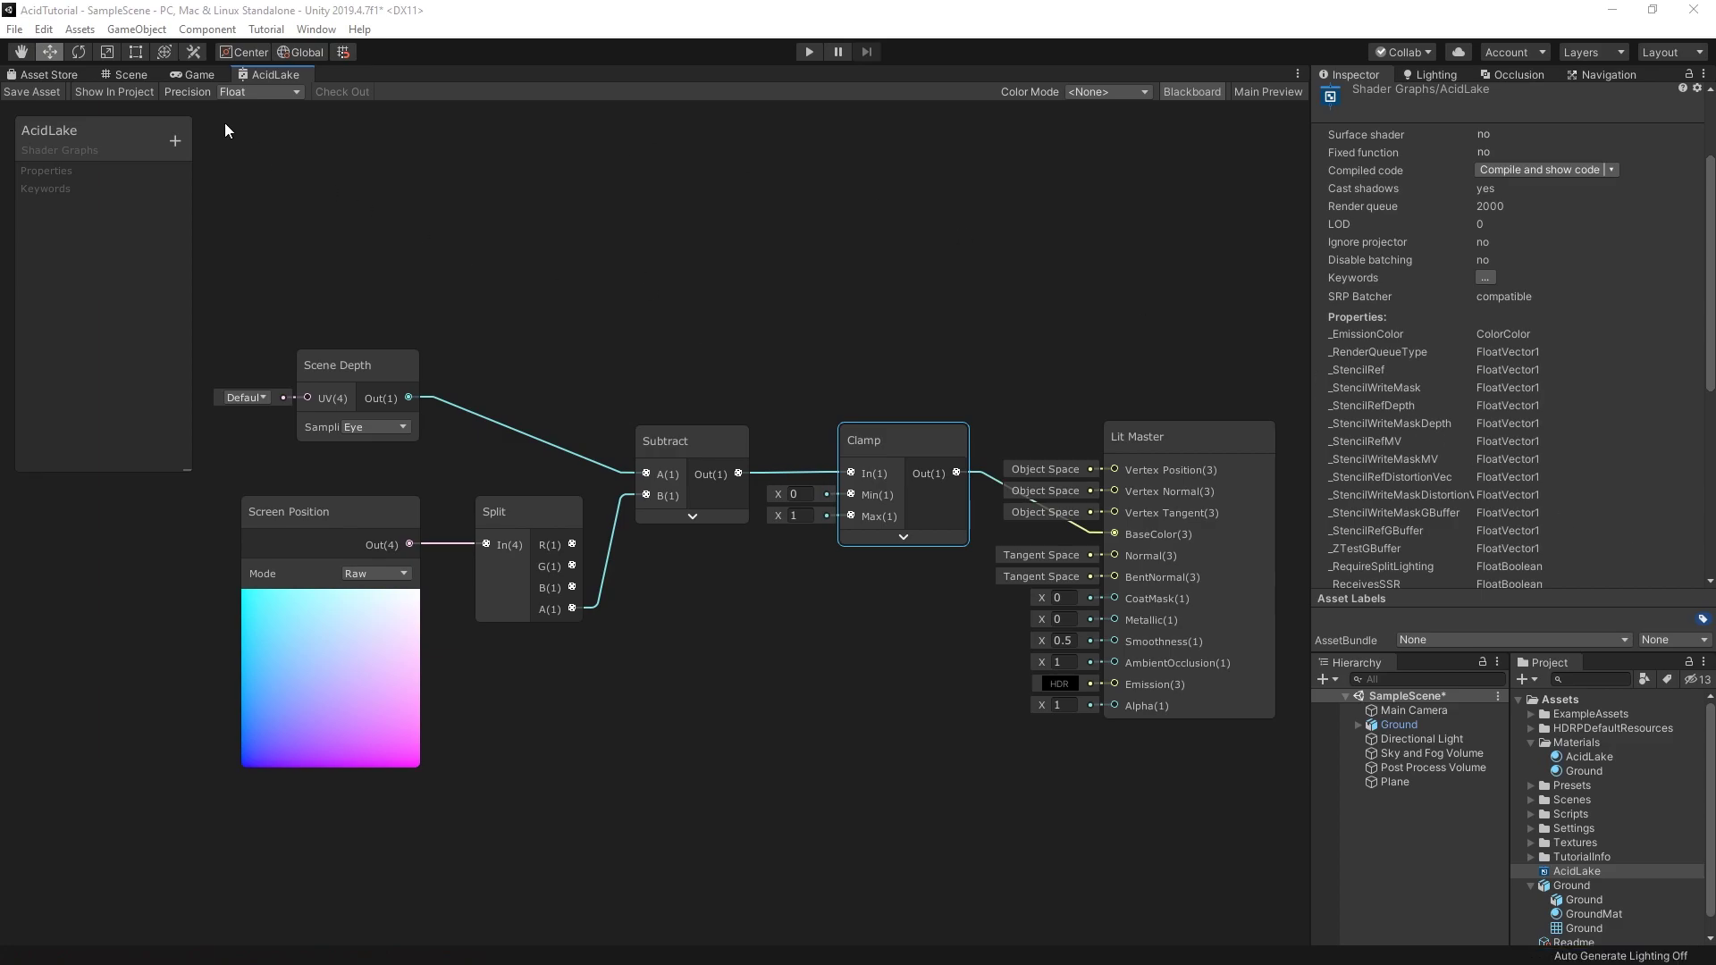
pyautogui.click(126, 74)
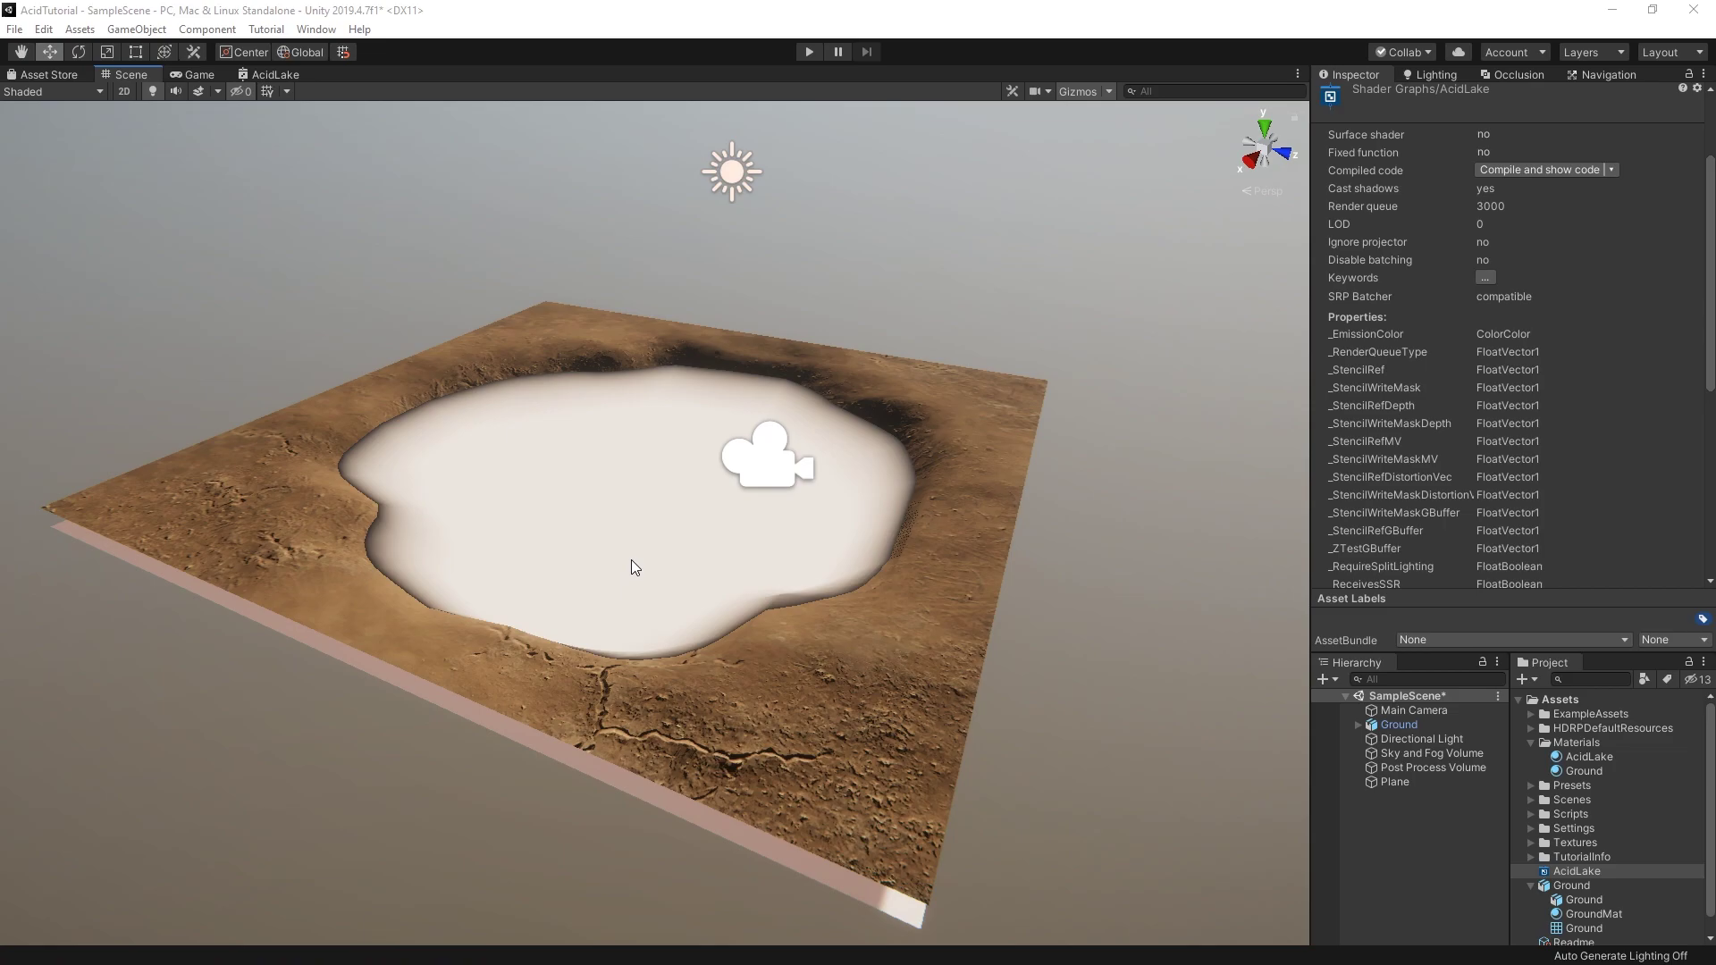
# Step: Orbit to inspect the depth-shaded lake, then save the AcidLake shader graph asset
pyautogui.moveTo(662, 482)
pyautogui.mouseDown(button='right')
pyautogui.moveTo(387, 588)
pyautogui.moveTo(192, 615)
pyautogui.mouseUp(button='right')
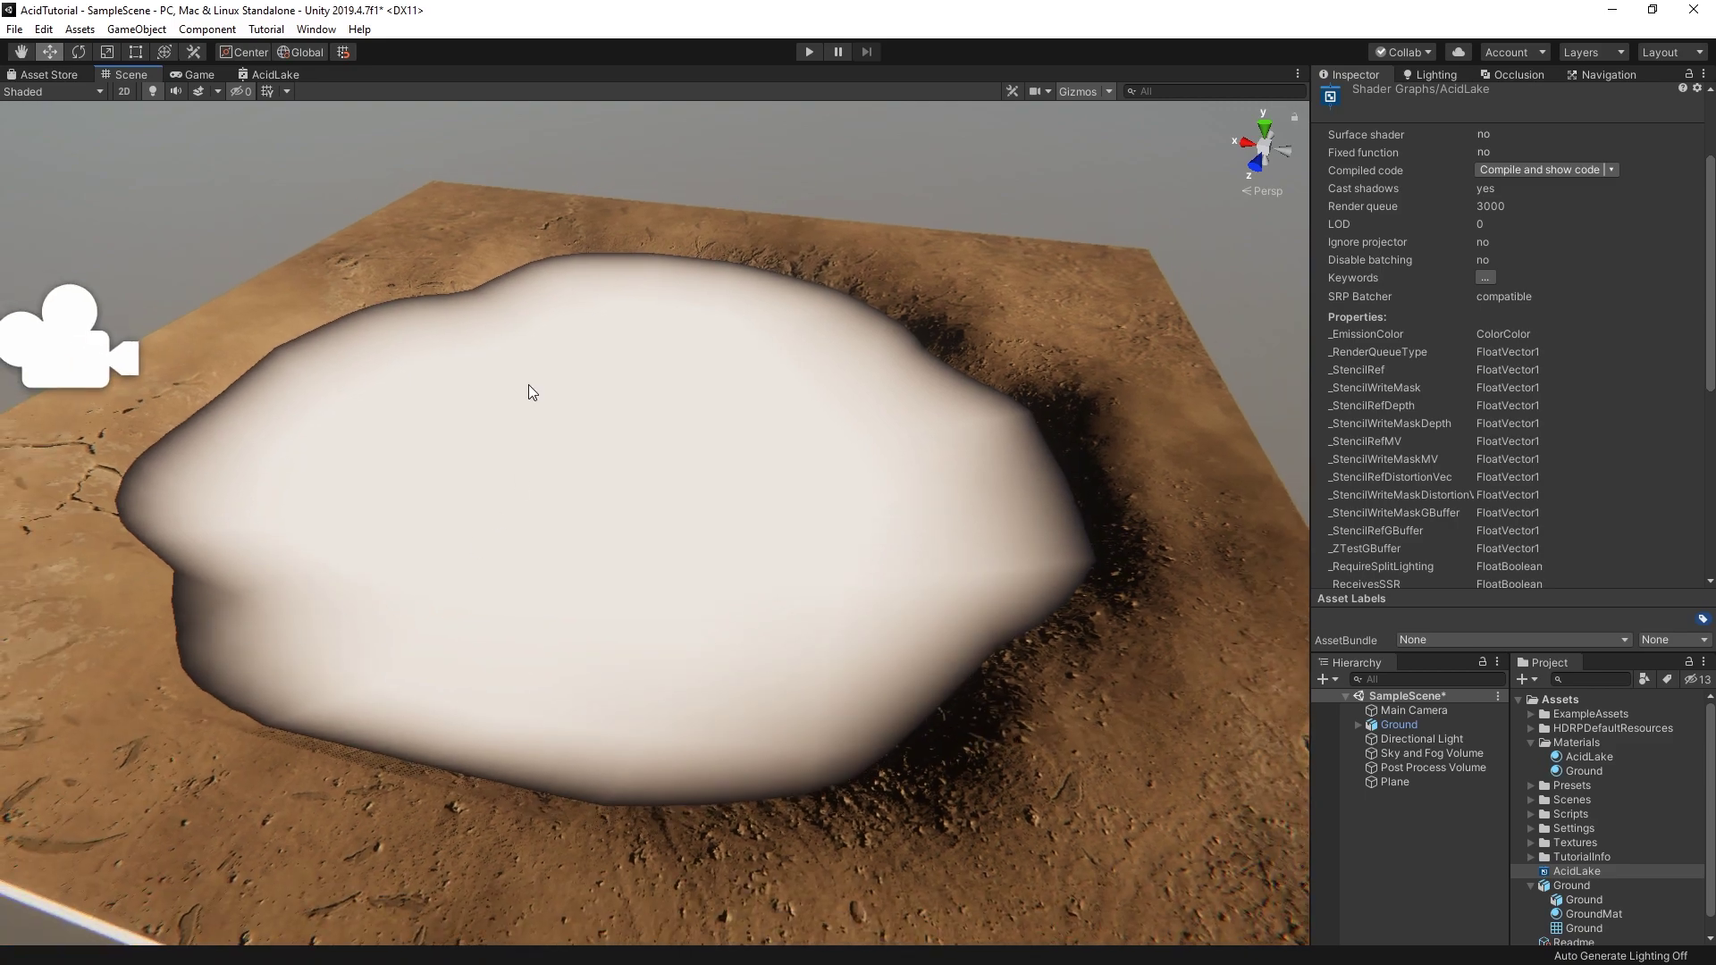
pyautogui.click(270, 77)
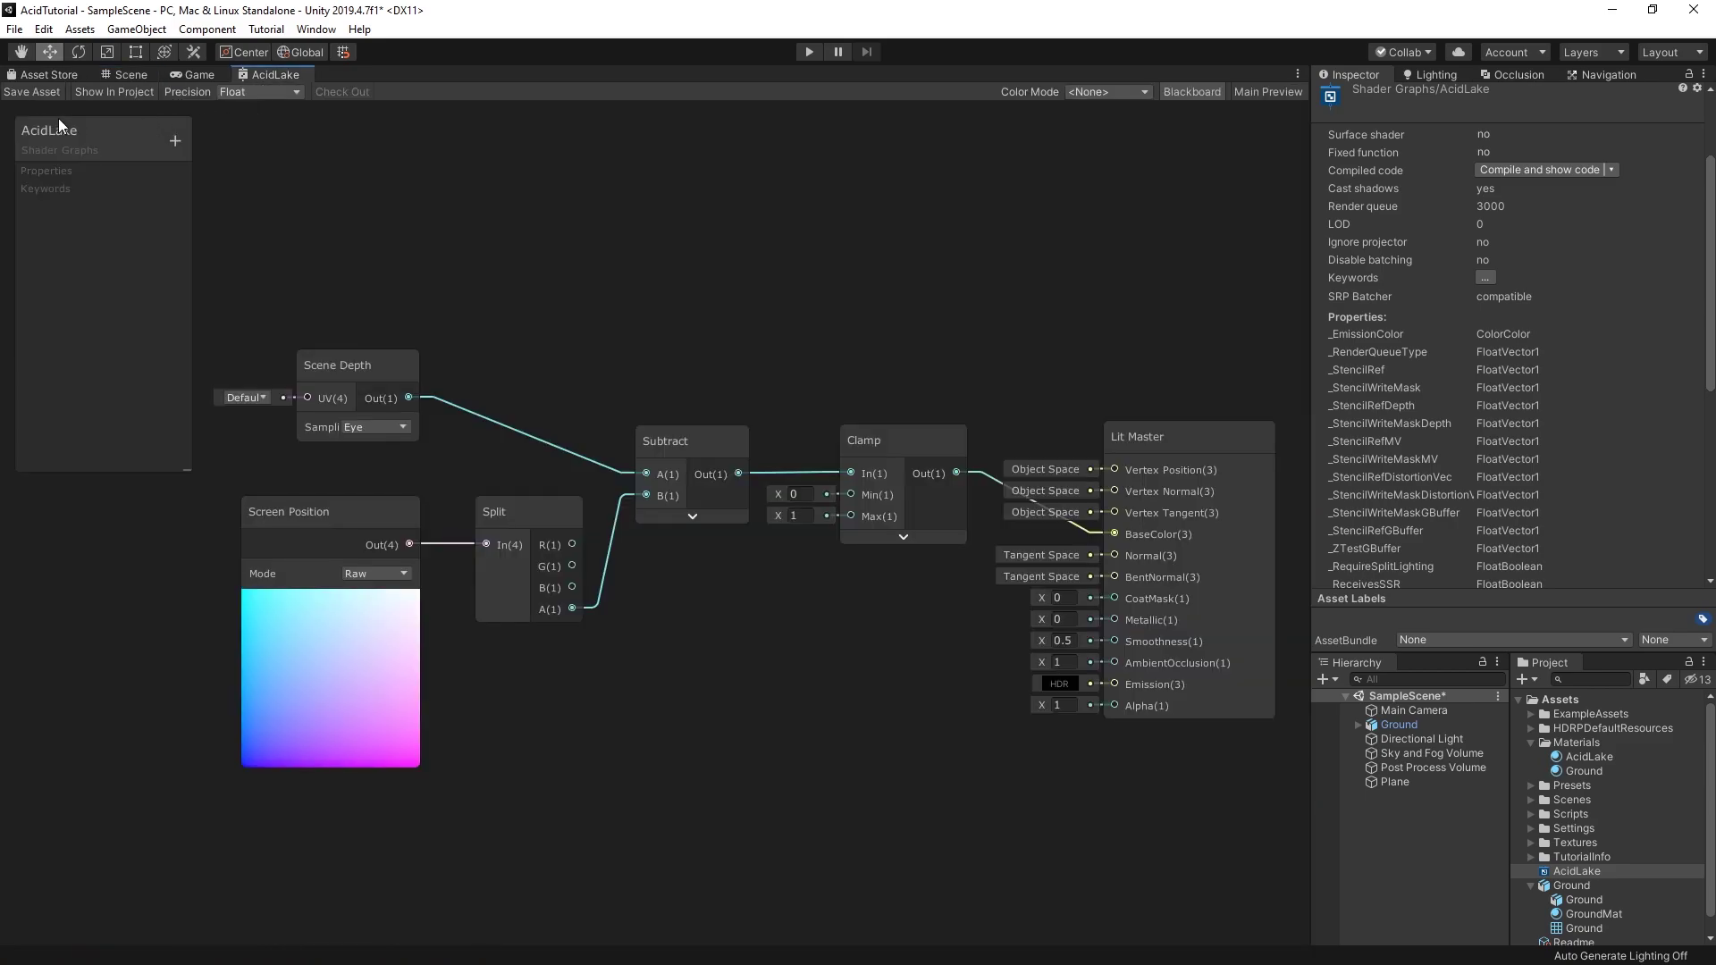
pyautogui.click(26, 94)
# Step: Create a Vector1 property named Depth and shift the depth nodes left for room
pyautogui.click(175, 140)
pyautogui.write('Depth')
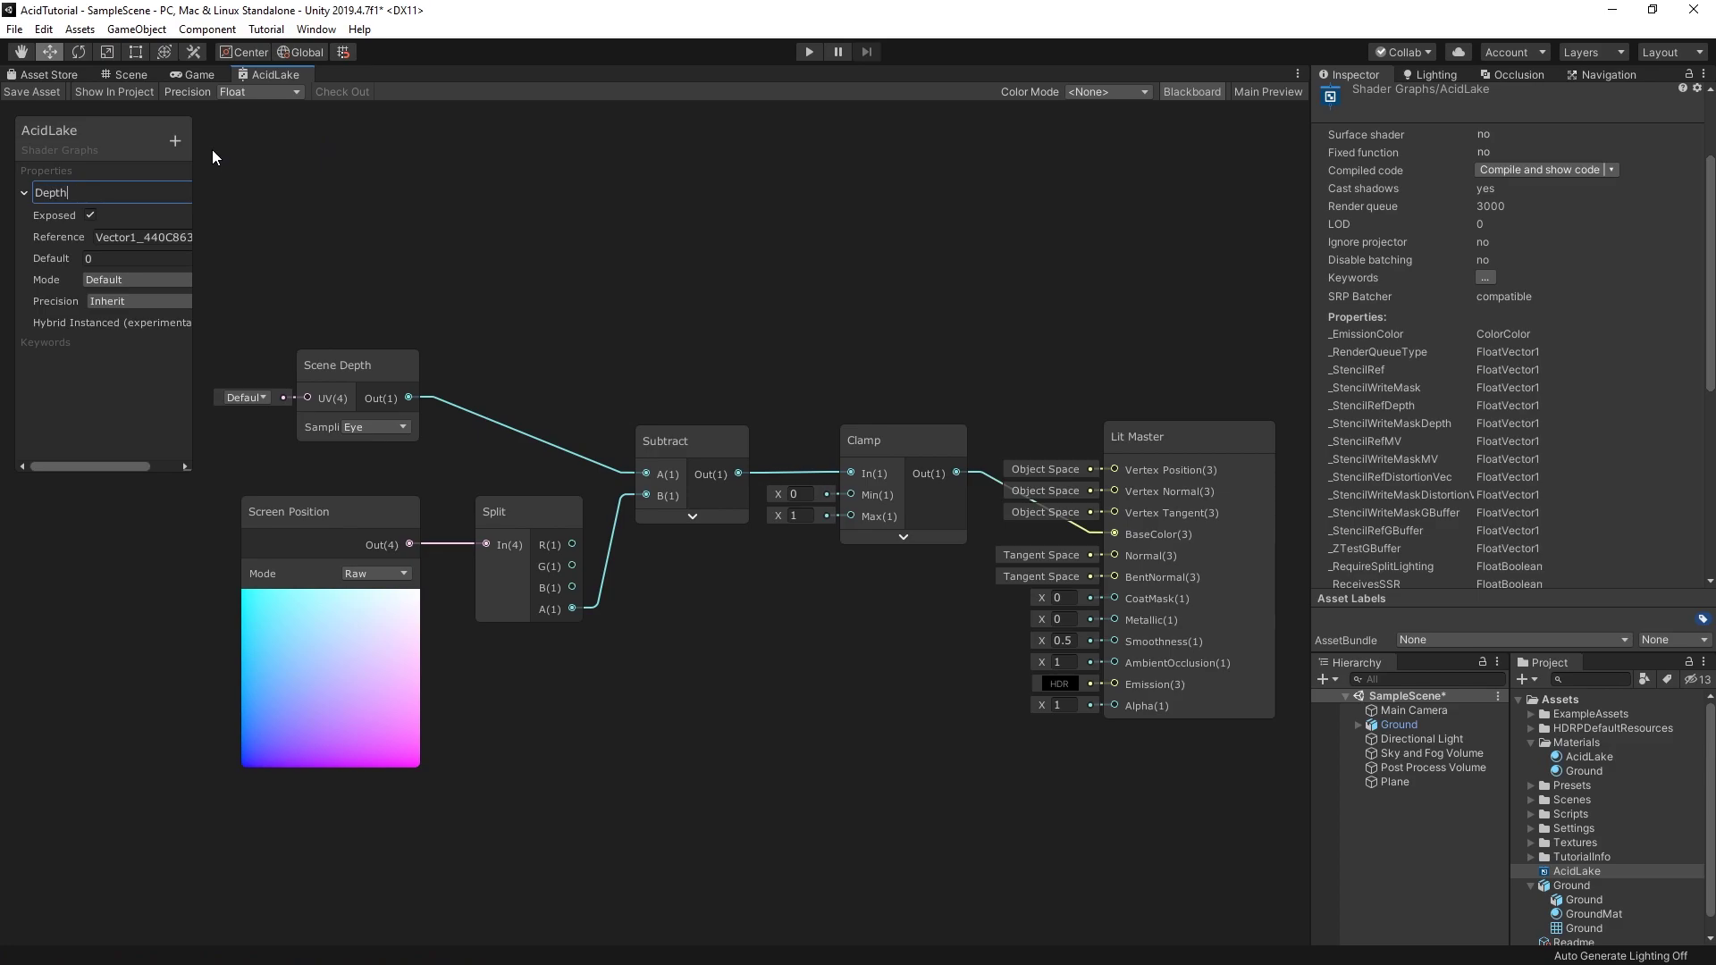
pyautogui.press('Return')
pyautogui.moveTo(417, 342); pyautogui.dragTo(790, 329, button='middle')
pyautogui.scroll(-2, 790, 329)
pyautogui.moveTo(602, 260); pyautogui.dragTo(856, 663)
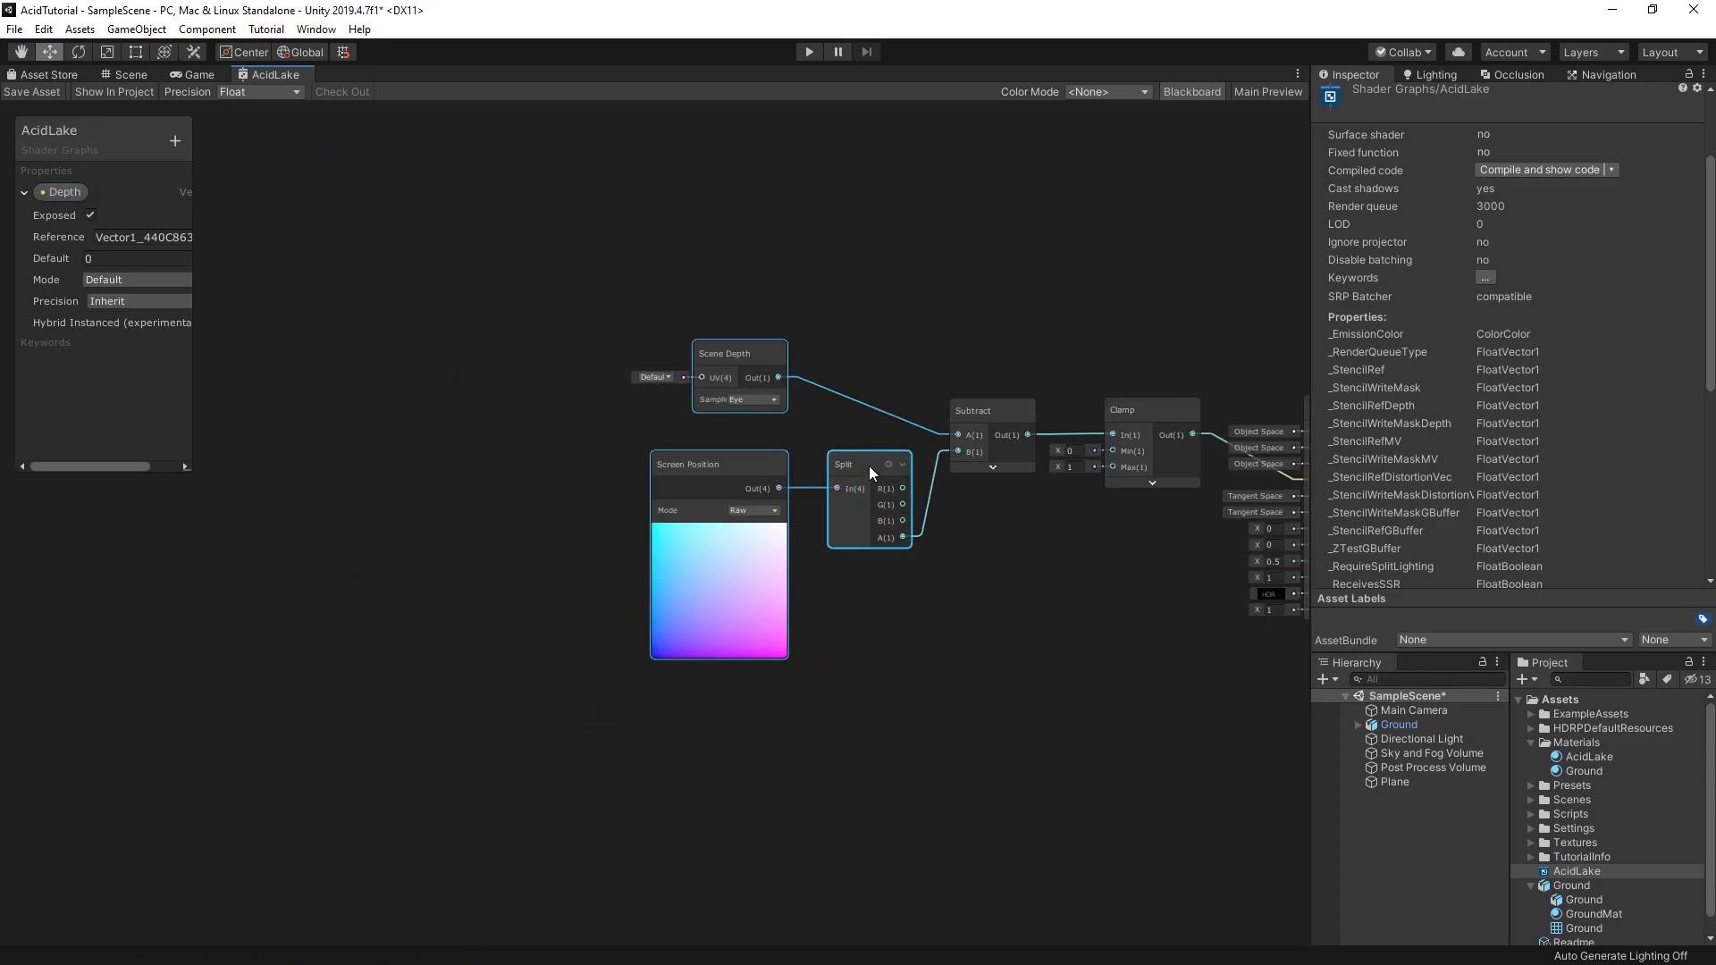
pyautogui.moveTo(869, 465); pyautogui.dragTo(693, 454)
pyautogui.click(818, 623)
# Step: Add an Add node summing Split A and Depth, feeding Subtract's B input
pyautogui.press('space')
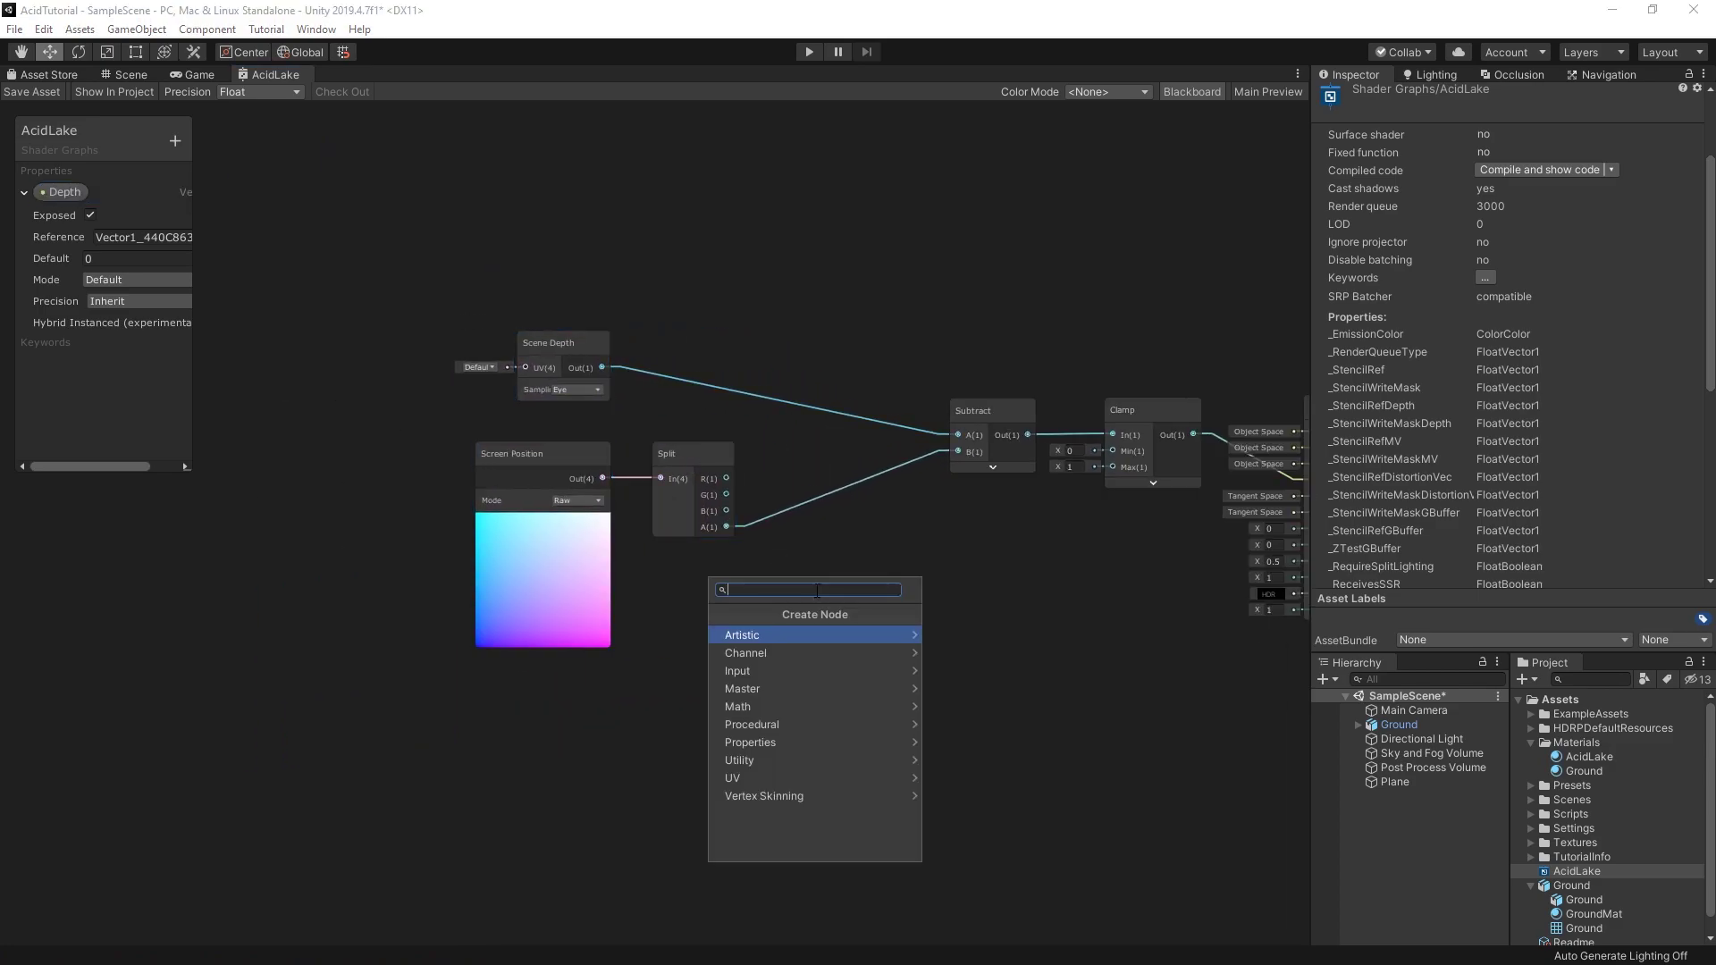
pyautogui.write('add')
pyautogui.press('Return')
pyautogui.click(884, 681)
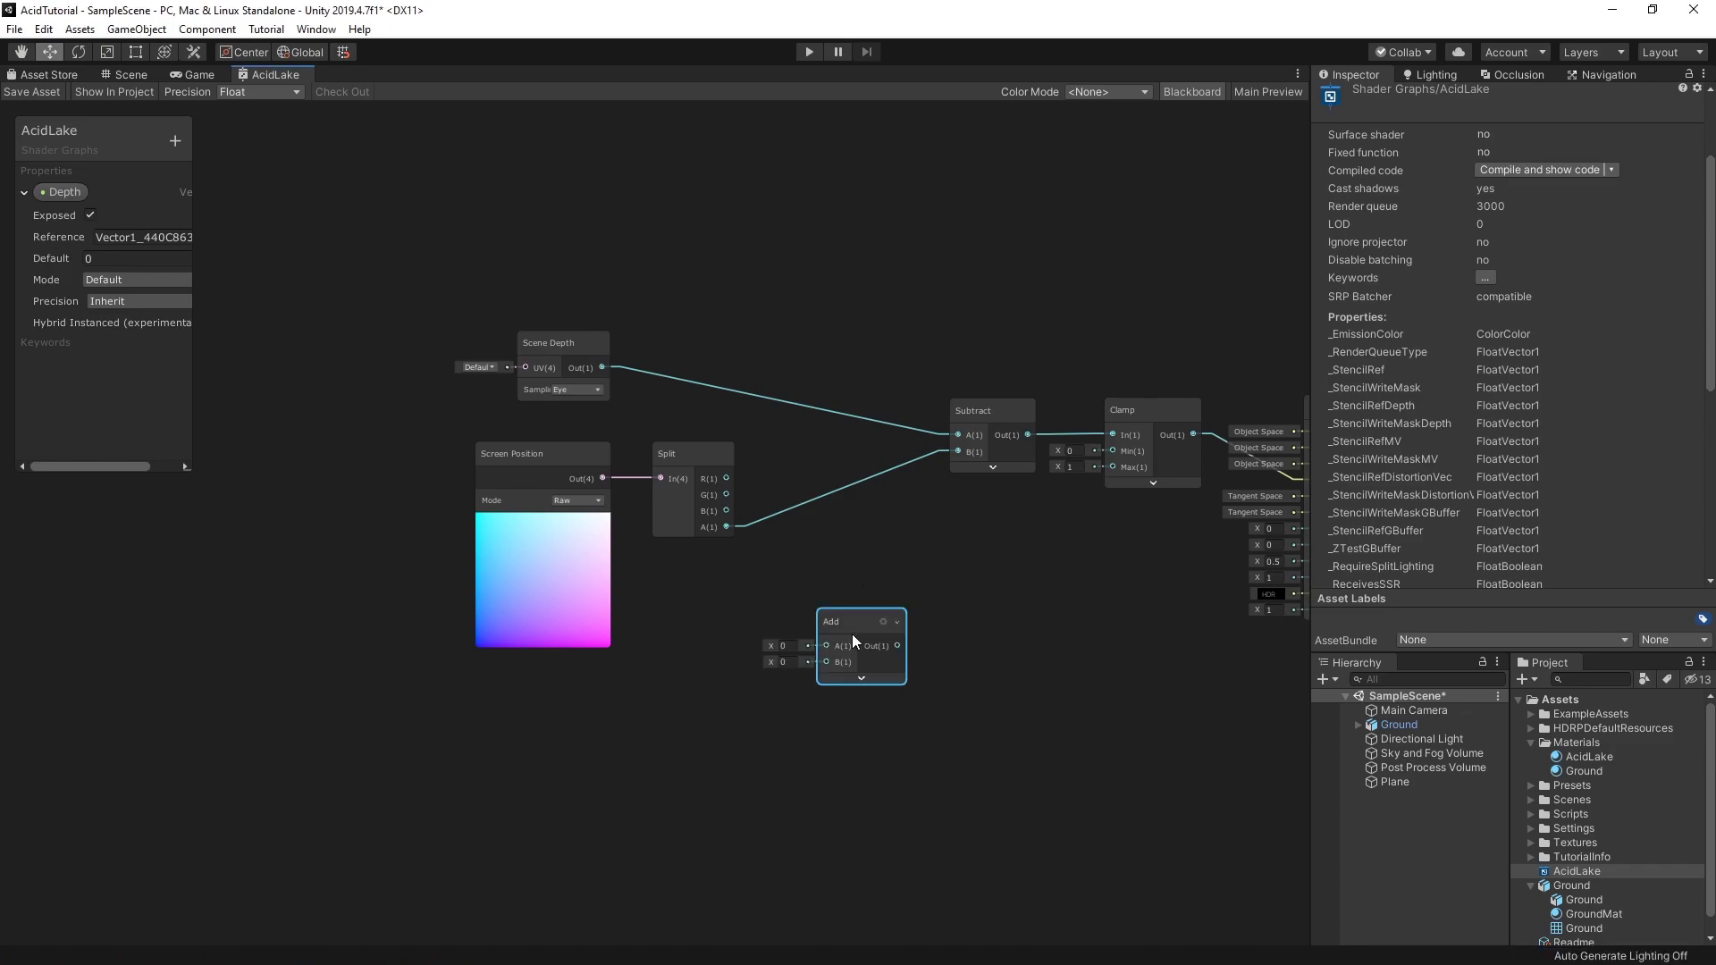
pyautogui.moveTo(853, 625); pyautogui.dragTo(847, 500)
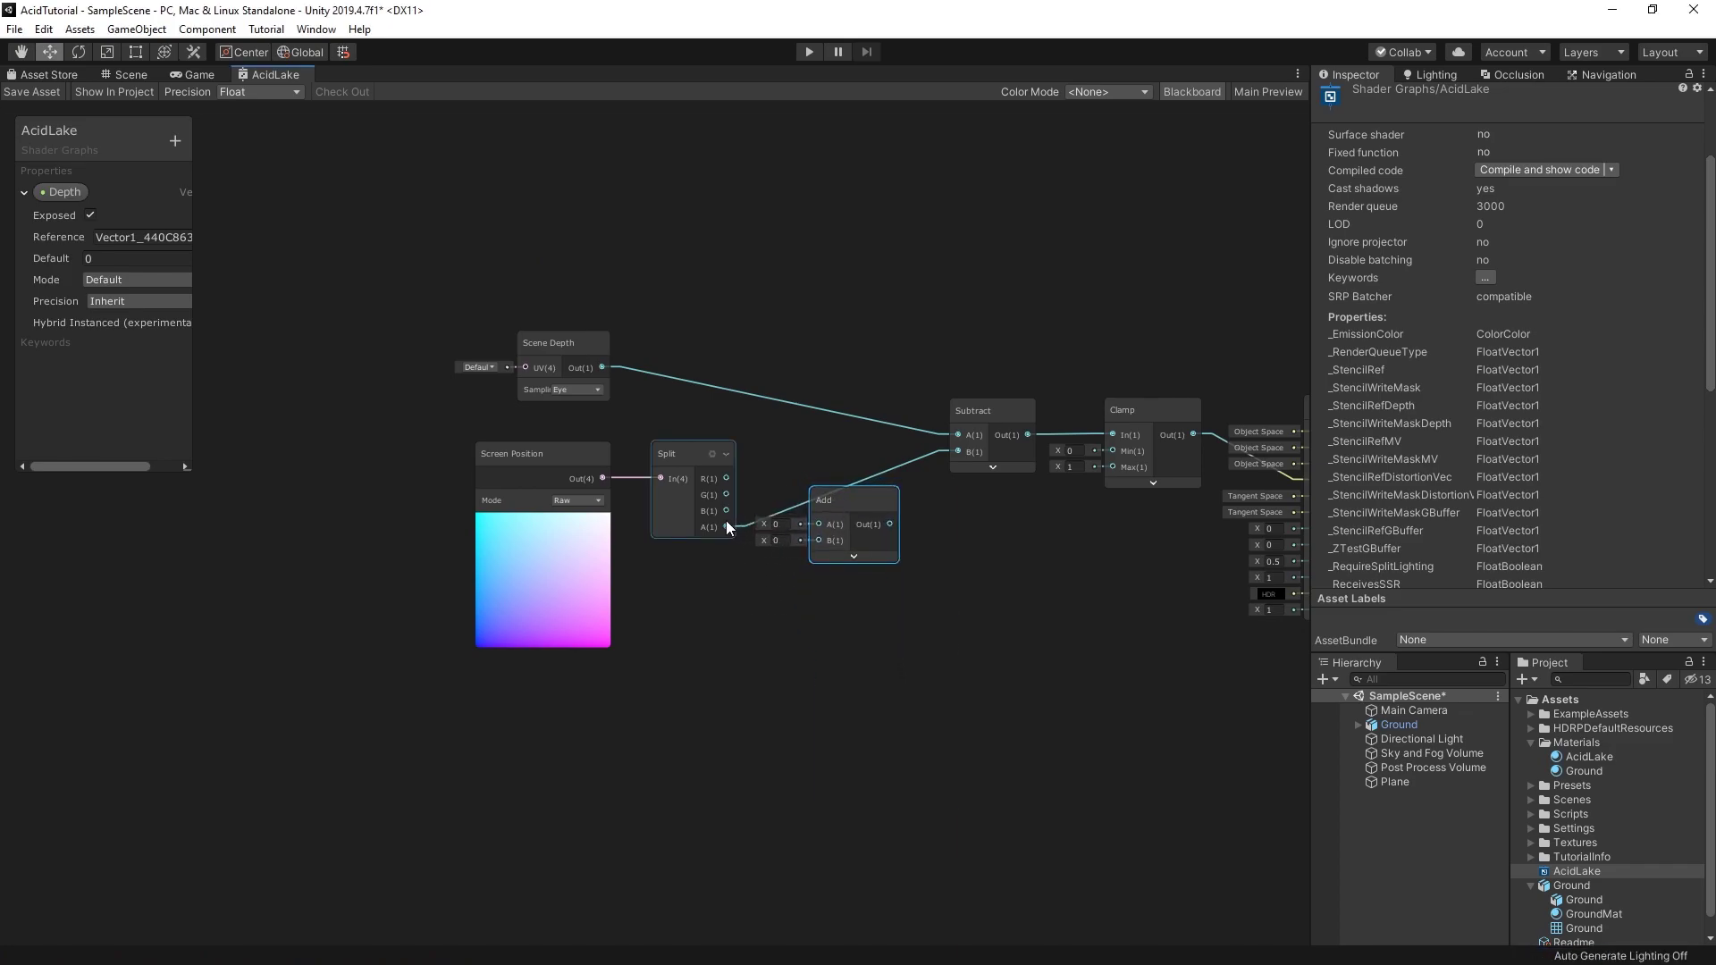
pyautogui.moveTo(725, 526); pyautogui.dragTo(819, 525)
pyautogui.moveTo(51, 191)
pyautogui.mouseDown()
pyautogui.moveTo(697, 603)
pyautogui.moveTo(818, 539)
pyautogui.mouseUp()
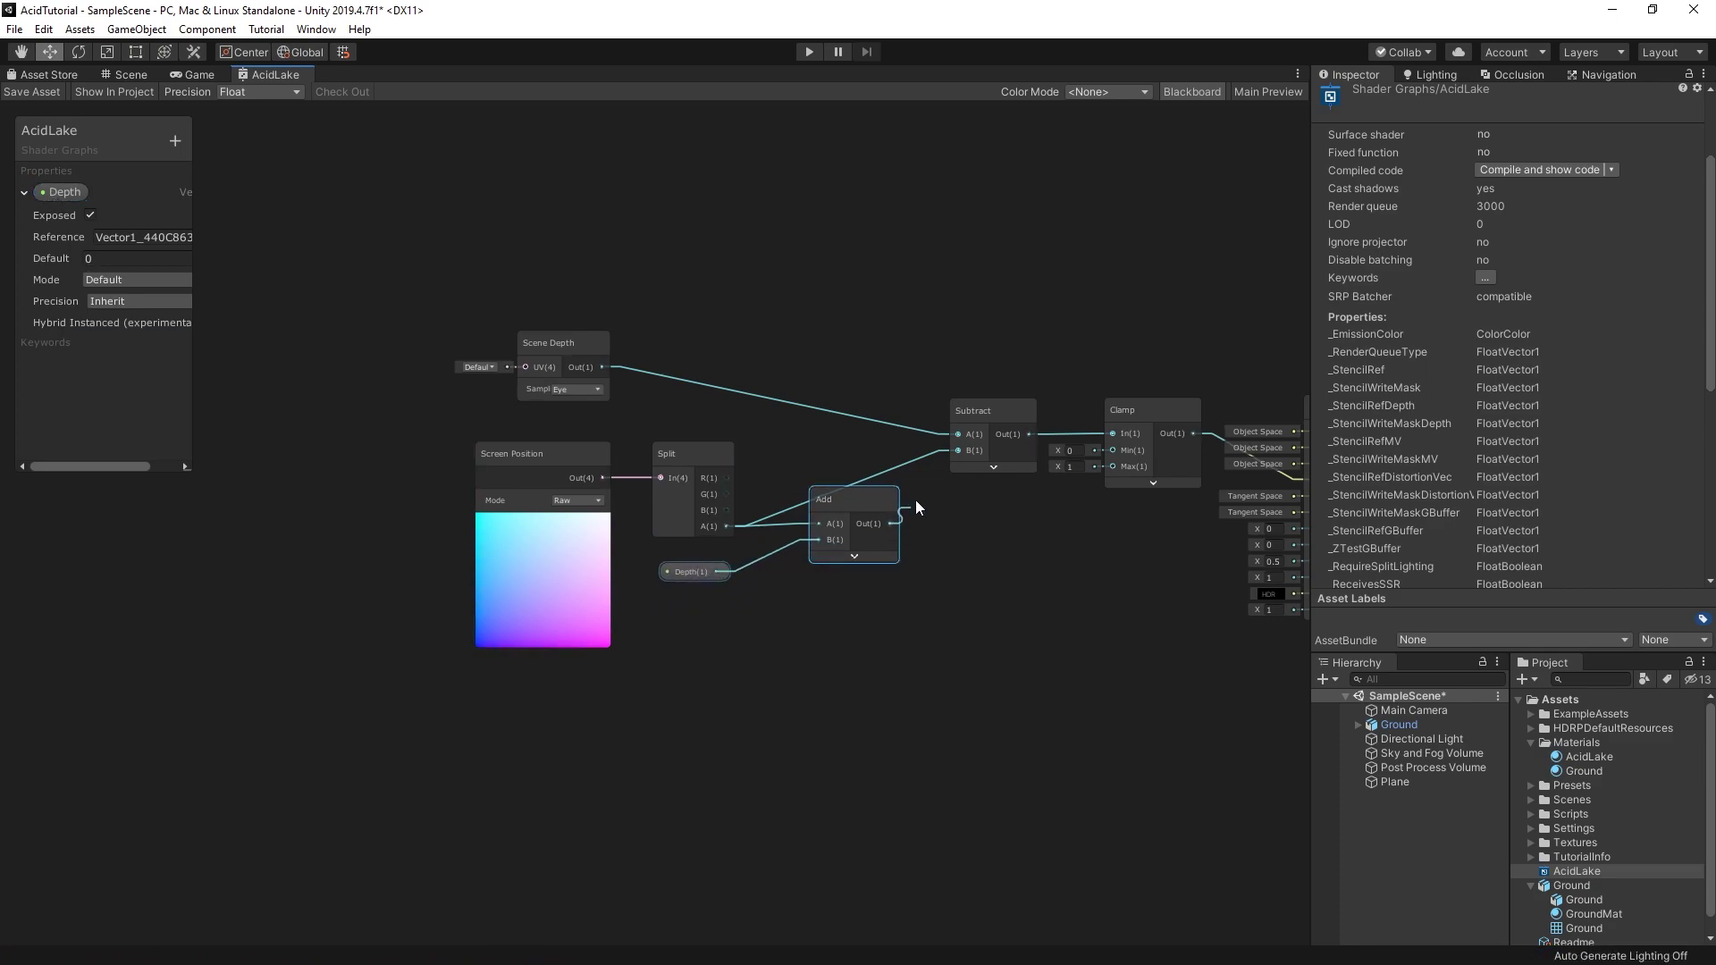
pyautogui.moveTo(915, 507); pyautogui.dragTo(953, 449)
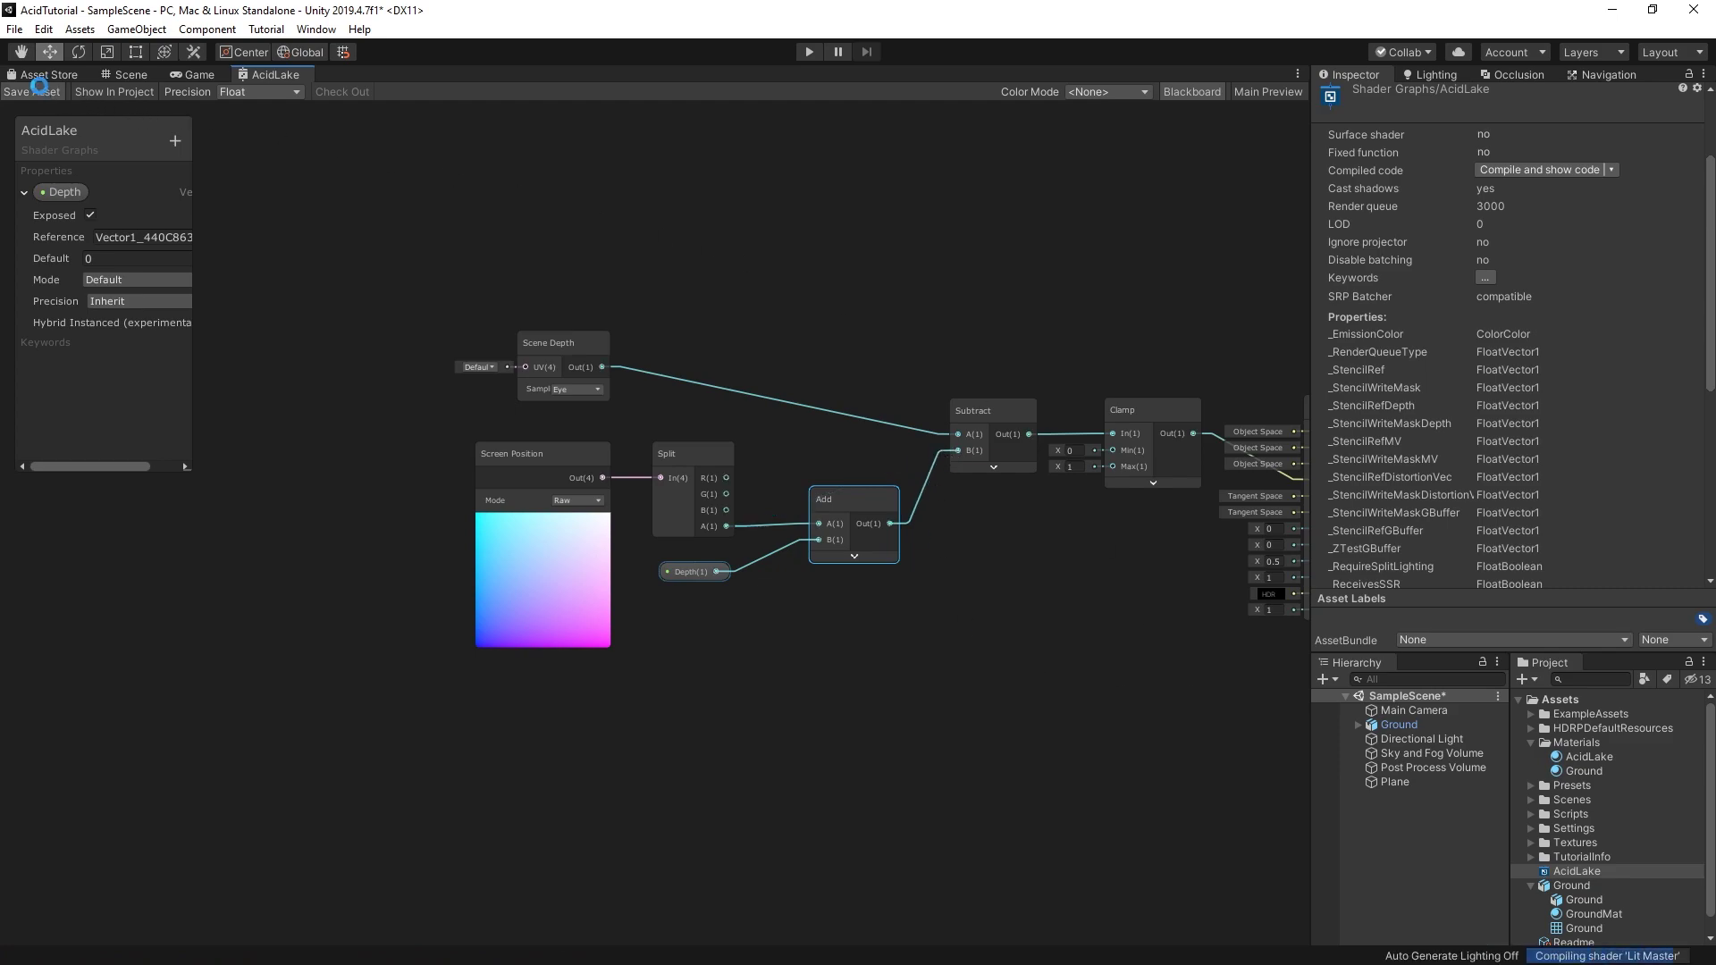
# Step: Set the AcidLake material's exposed Depth value to 0.5 in the scene Inspector
pyautogui.click(125, 75)
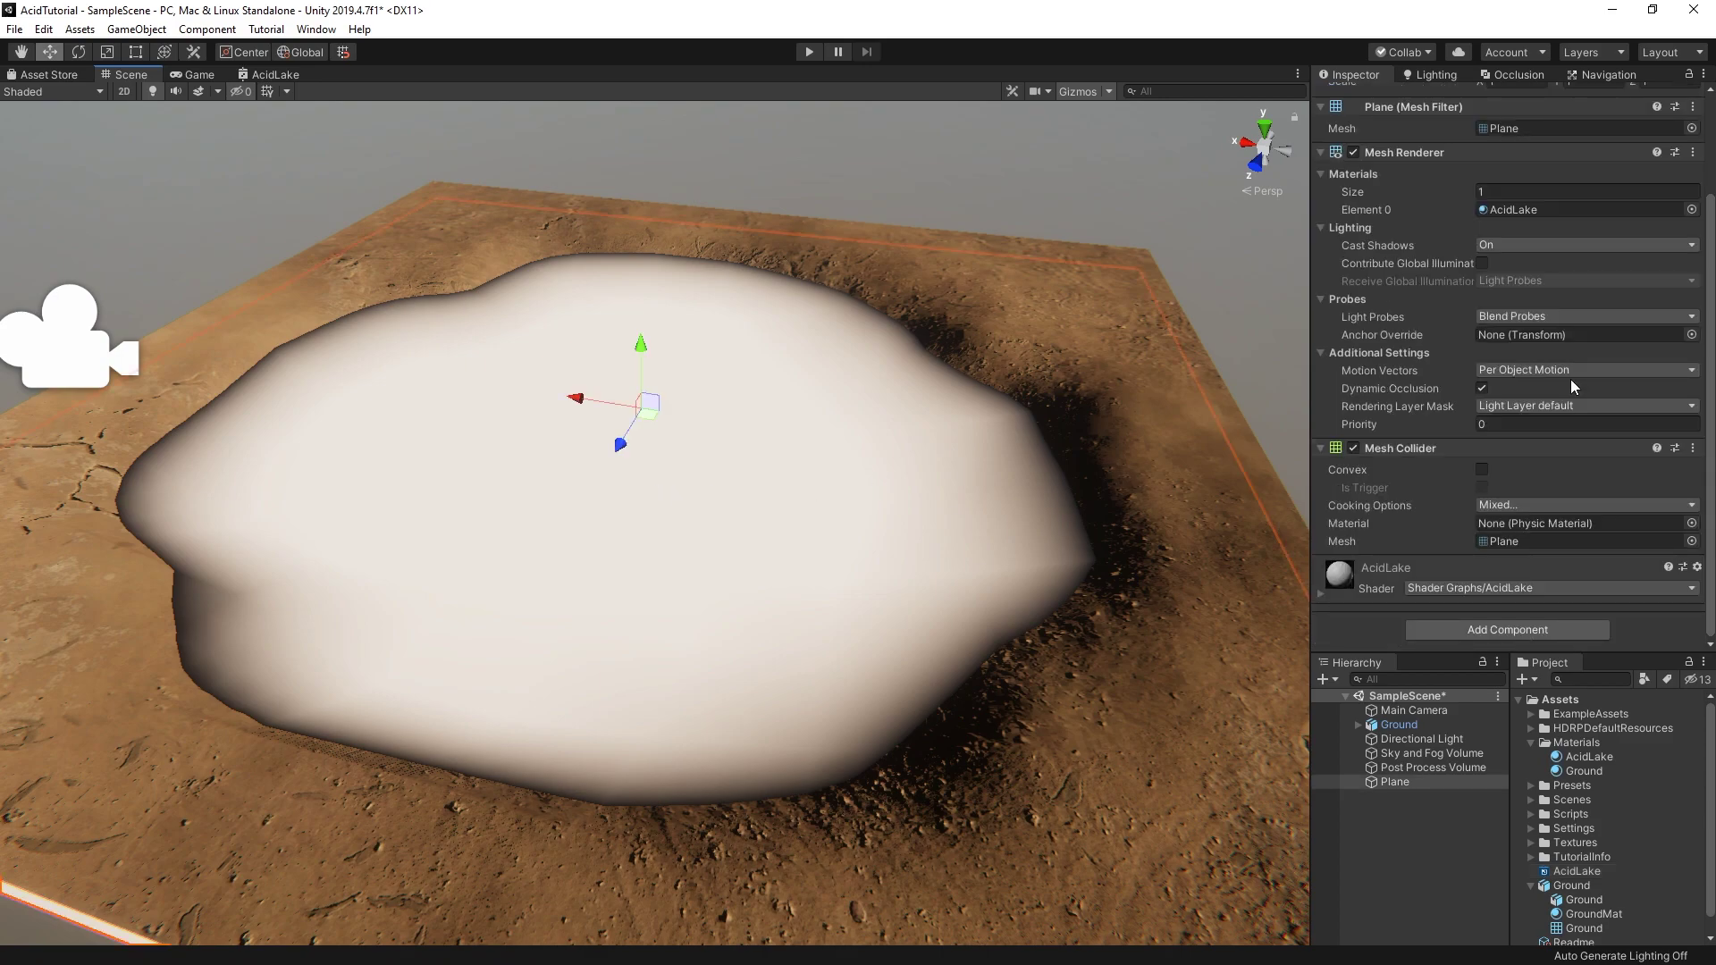
pyautogui.click(1323, 598)
pyautogui.click(1472, 530)
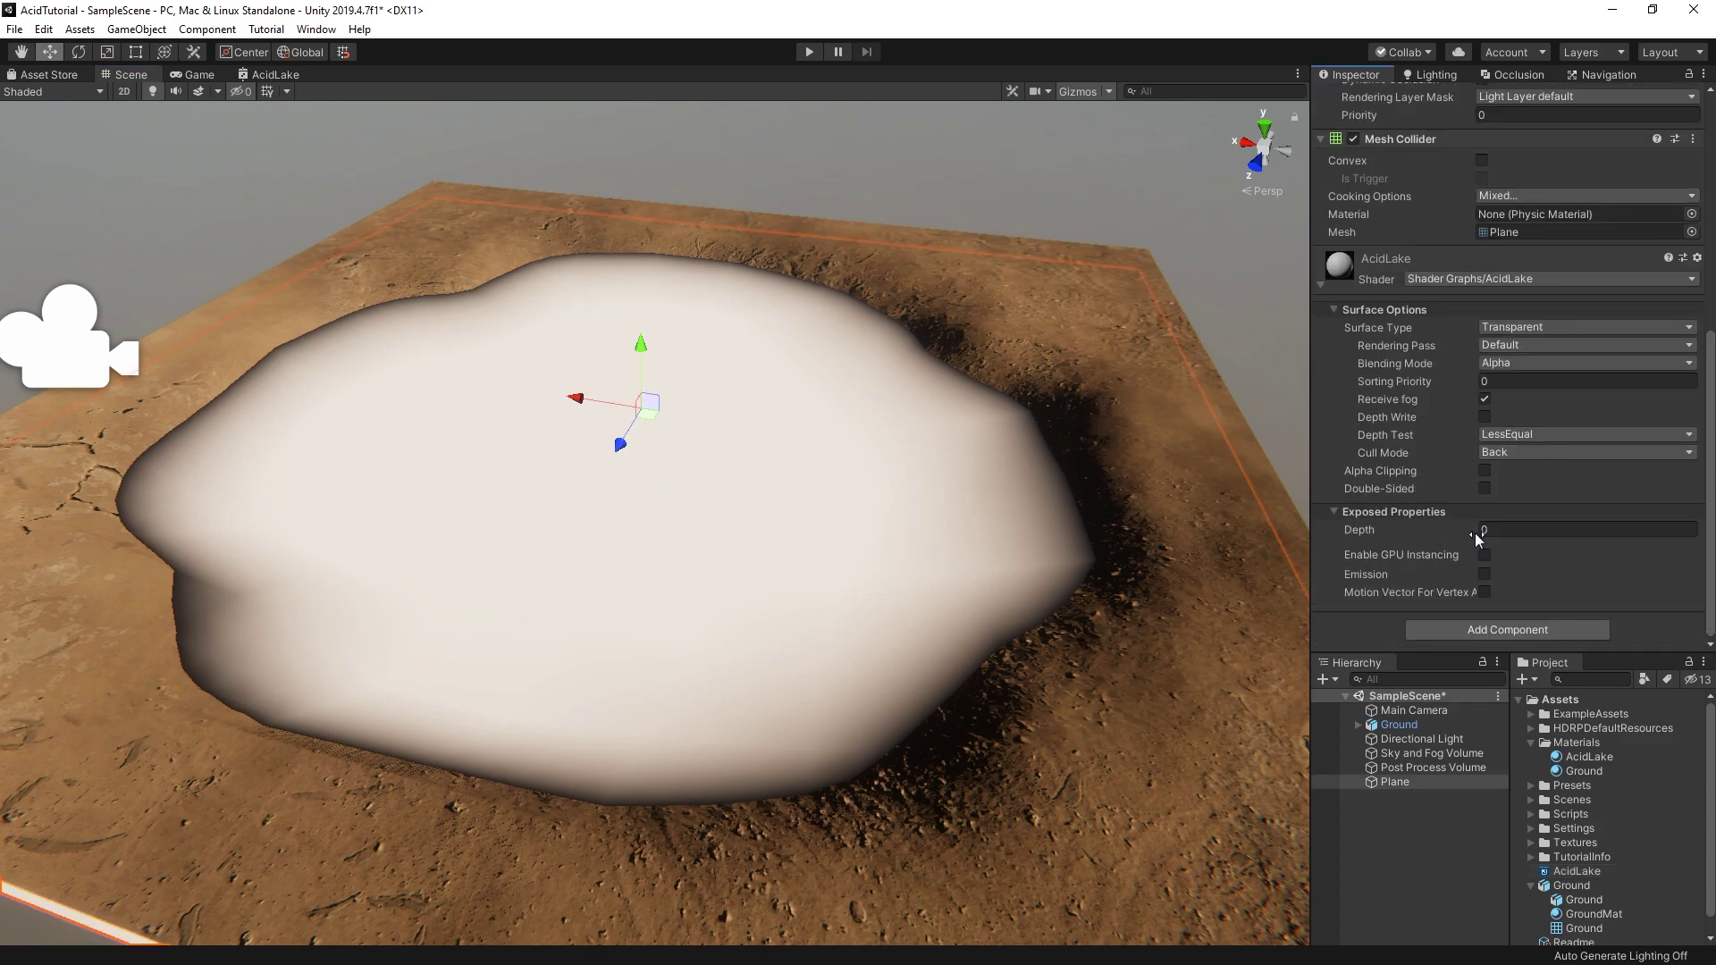
pyautogui.moveTo(1472, 531)
pyautogui.mouseDown()
pyautogui.moveTo(1514, 538)
pyautogui.moveTo(1472, 529)
pyautogui.mouseUp()
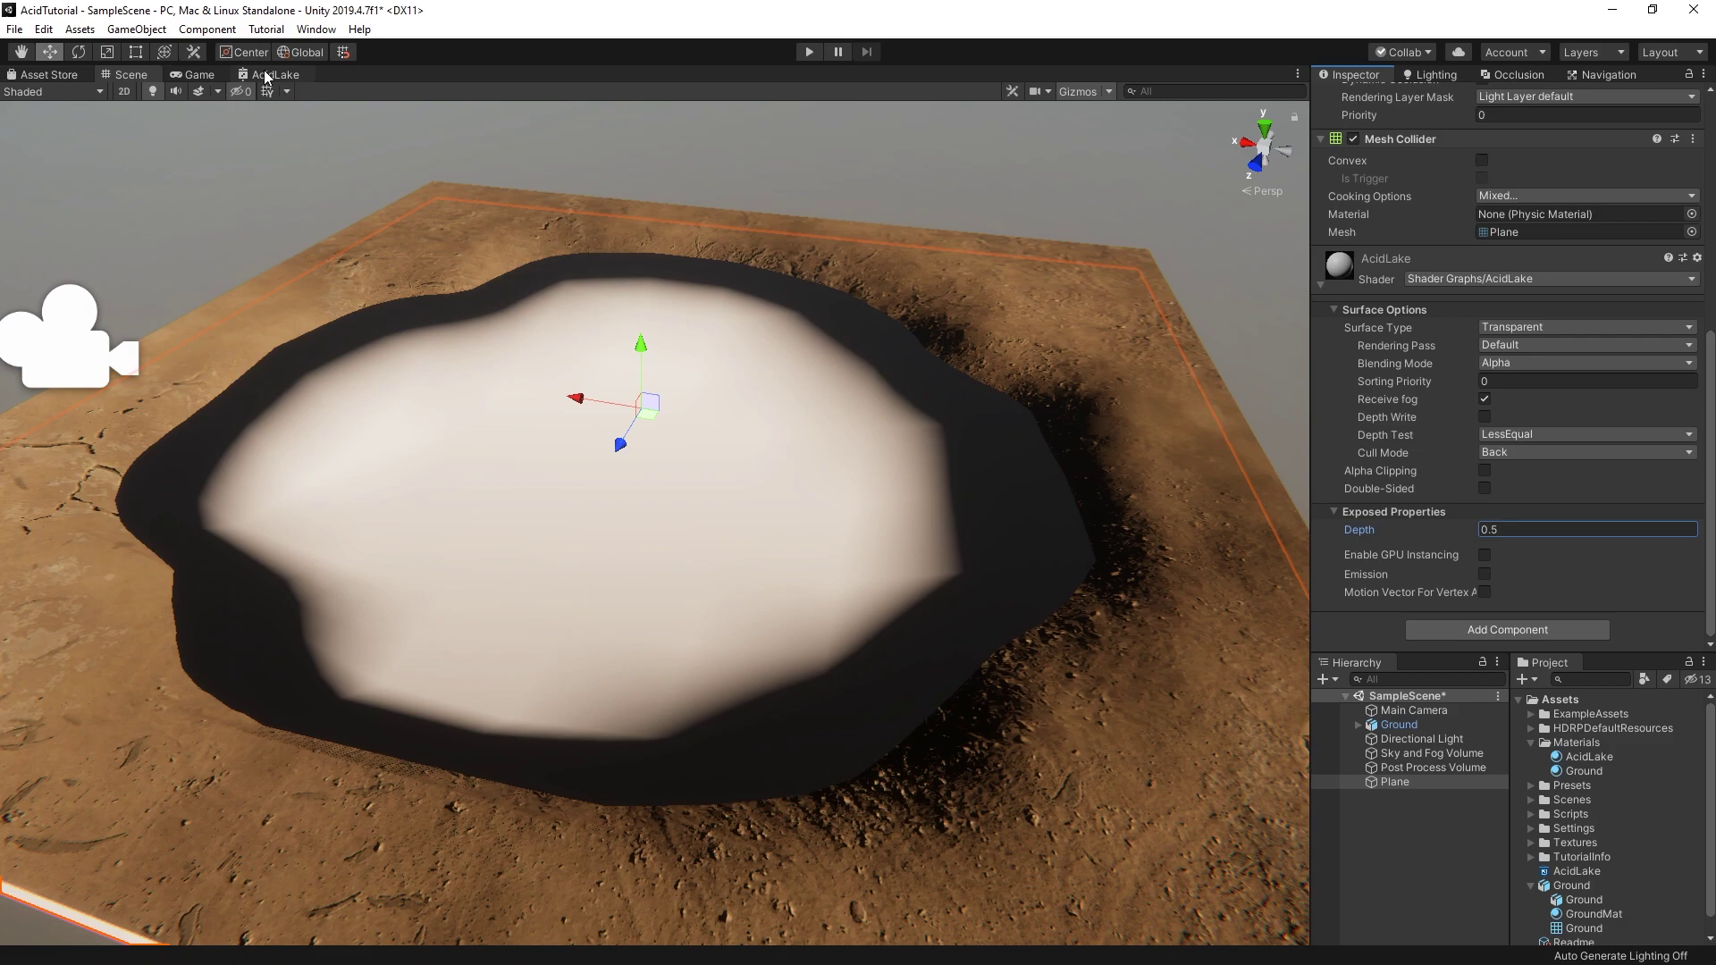
# Step: Add 1 to Scene Depth before the subtraction, then raise the lake's Depth to 1.35
pyautogui.press('Return')
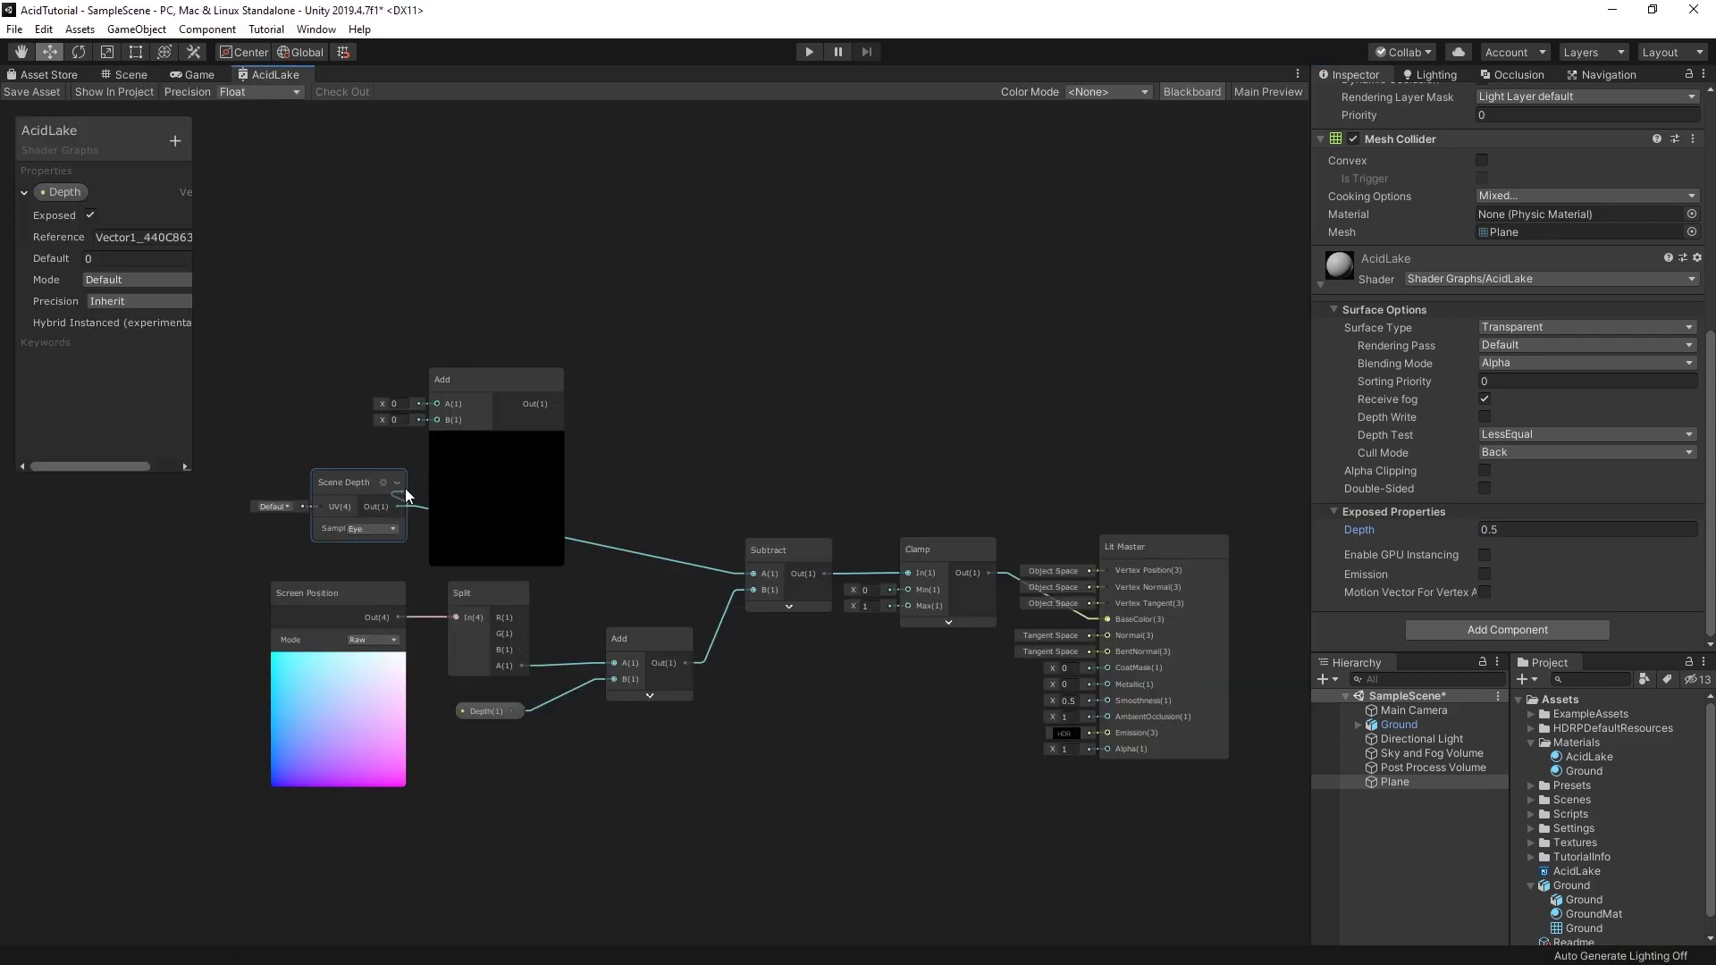
pyautogui.moveTo(397, 506)
pyautogui.mouseDown()
pyautogui.moveTo(436, 403)
pyautogui.moveTo(527, 474)
pyautogui.mouseUp()
pyautogui.click(523, 504)
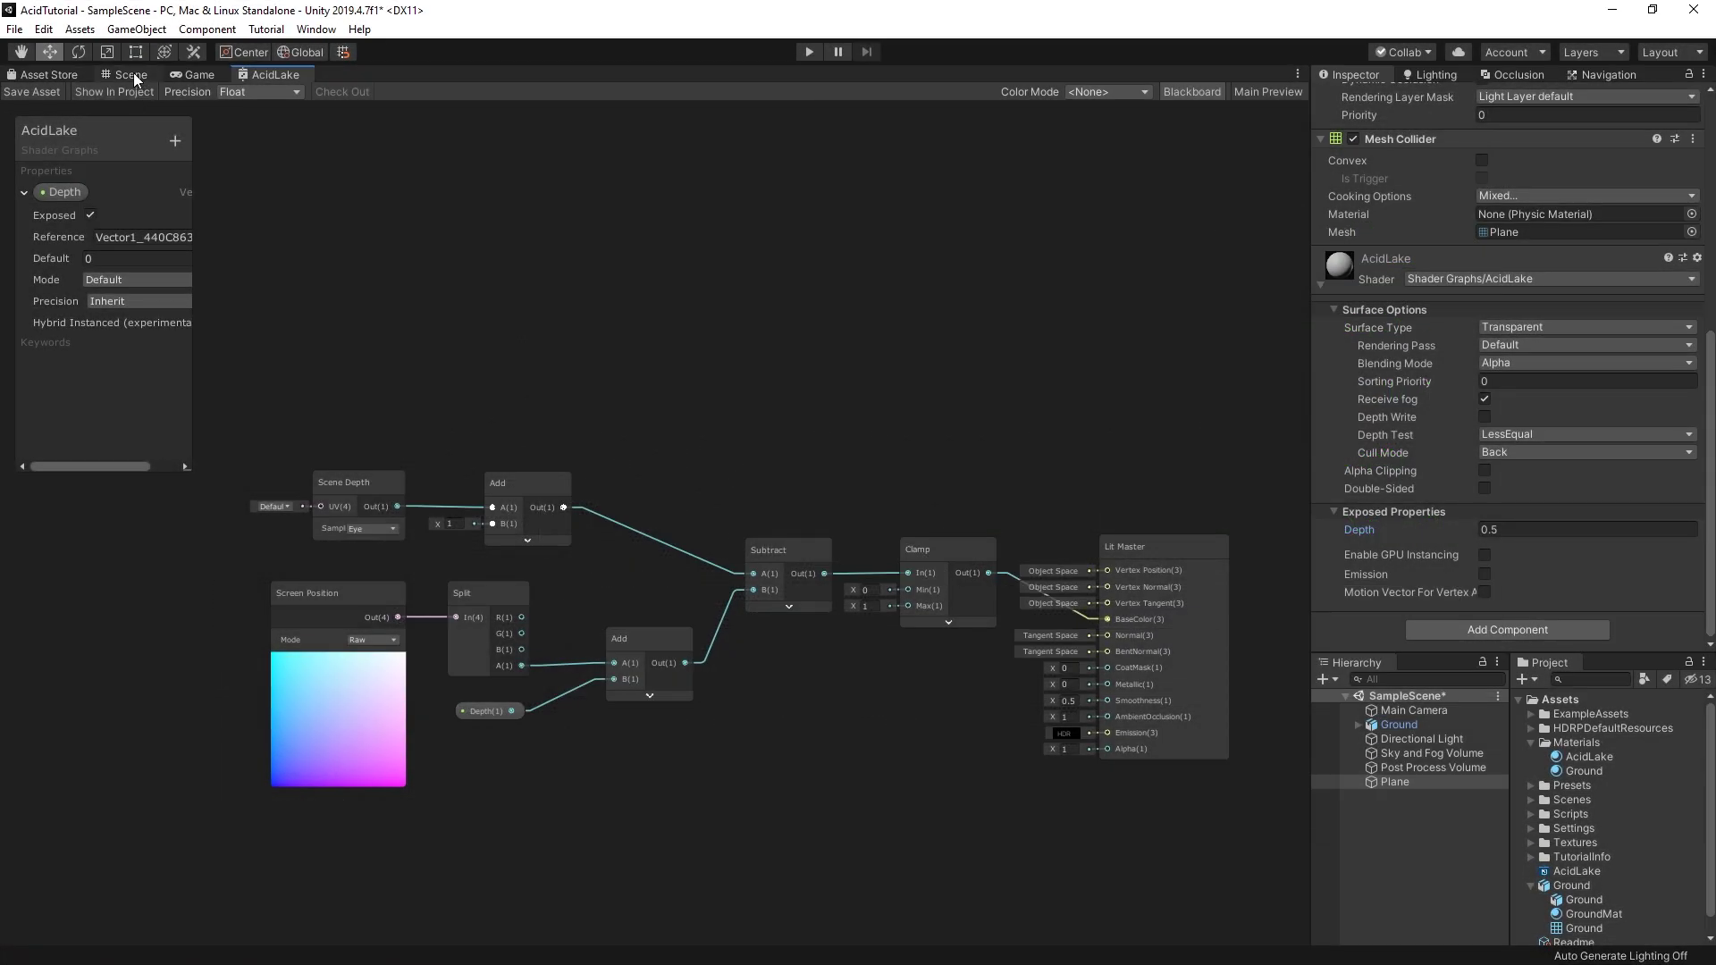
pyautogui.click(134, 75)
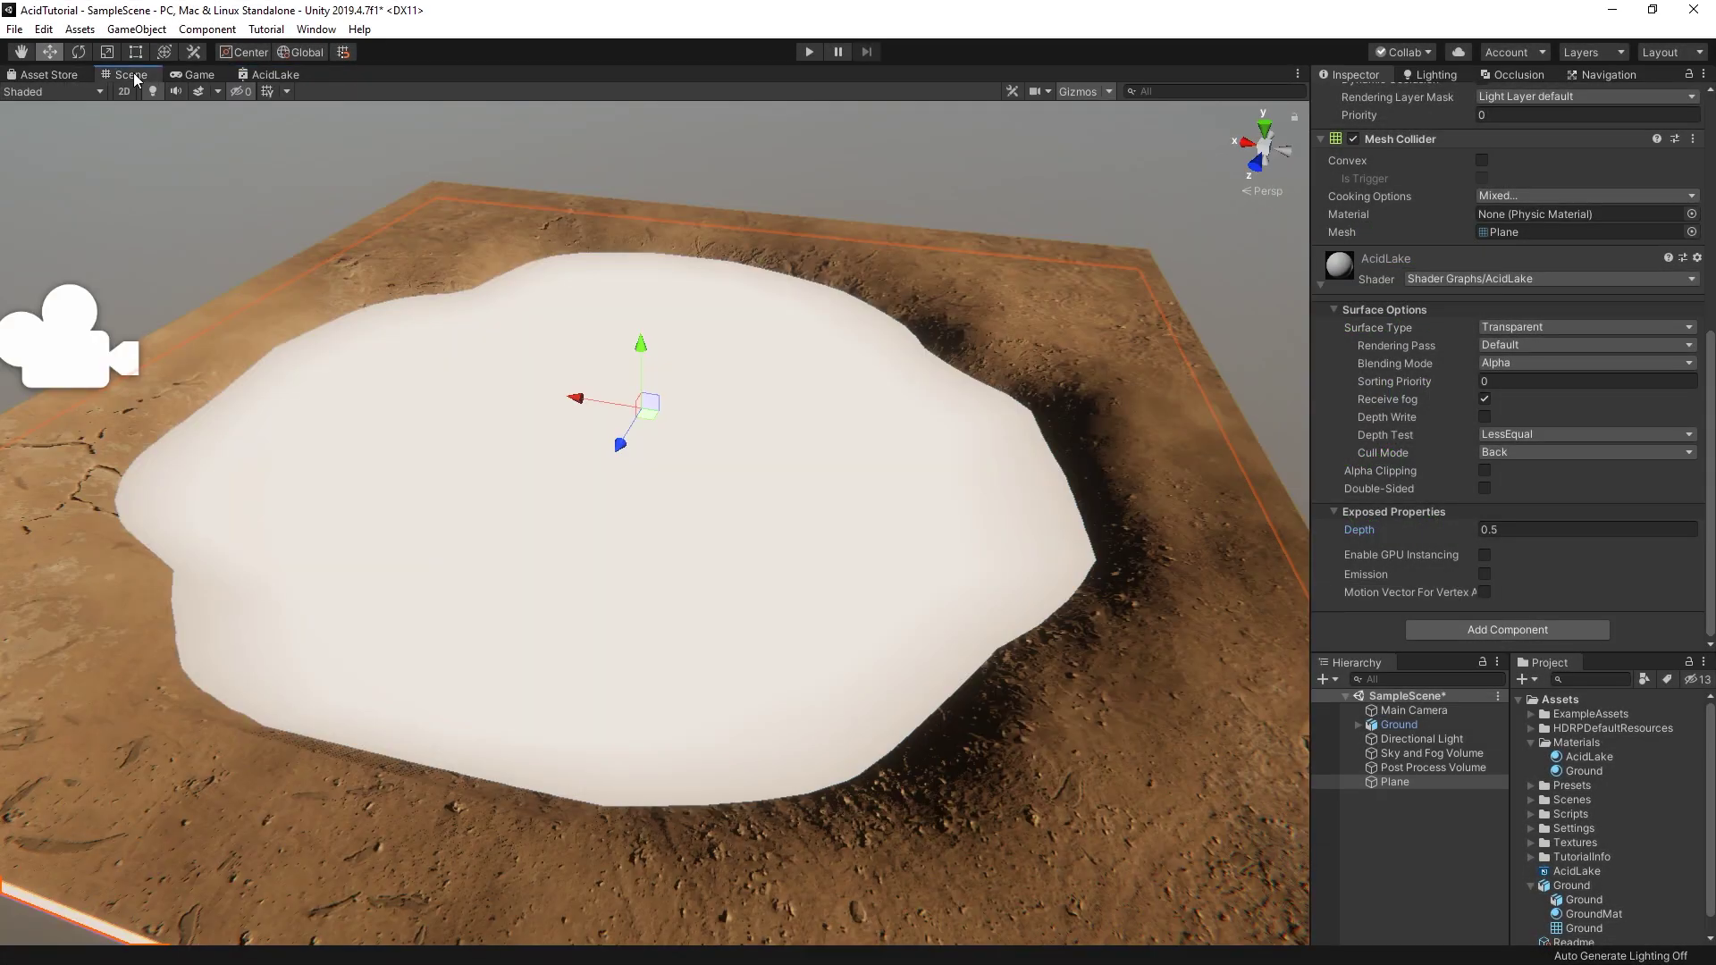
pyautogui.moveTo(1459, 534); pyautogui.dragTo(1500, 534)
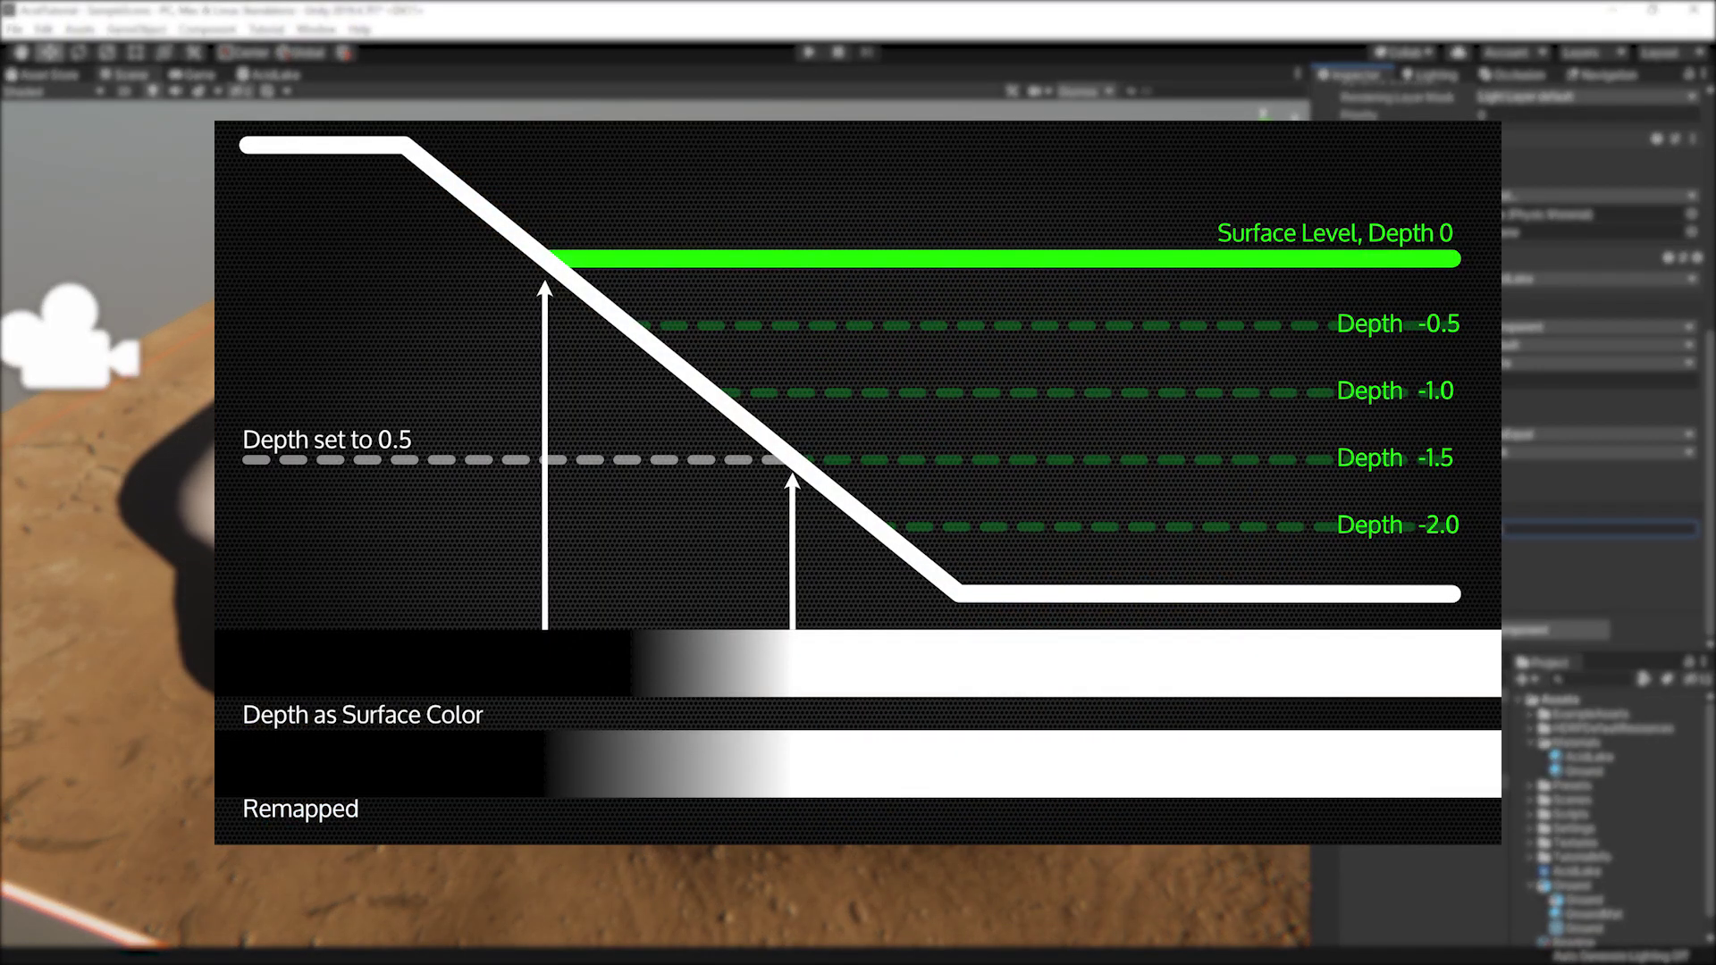
# Step: Create a One Minus node in the AcidLake graph fed by the Depth property
pyautogui.click(279, 76)
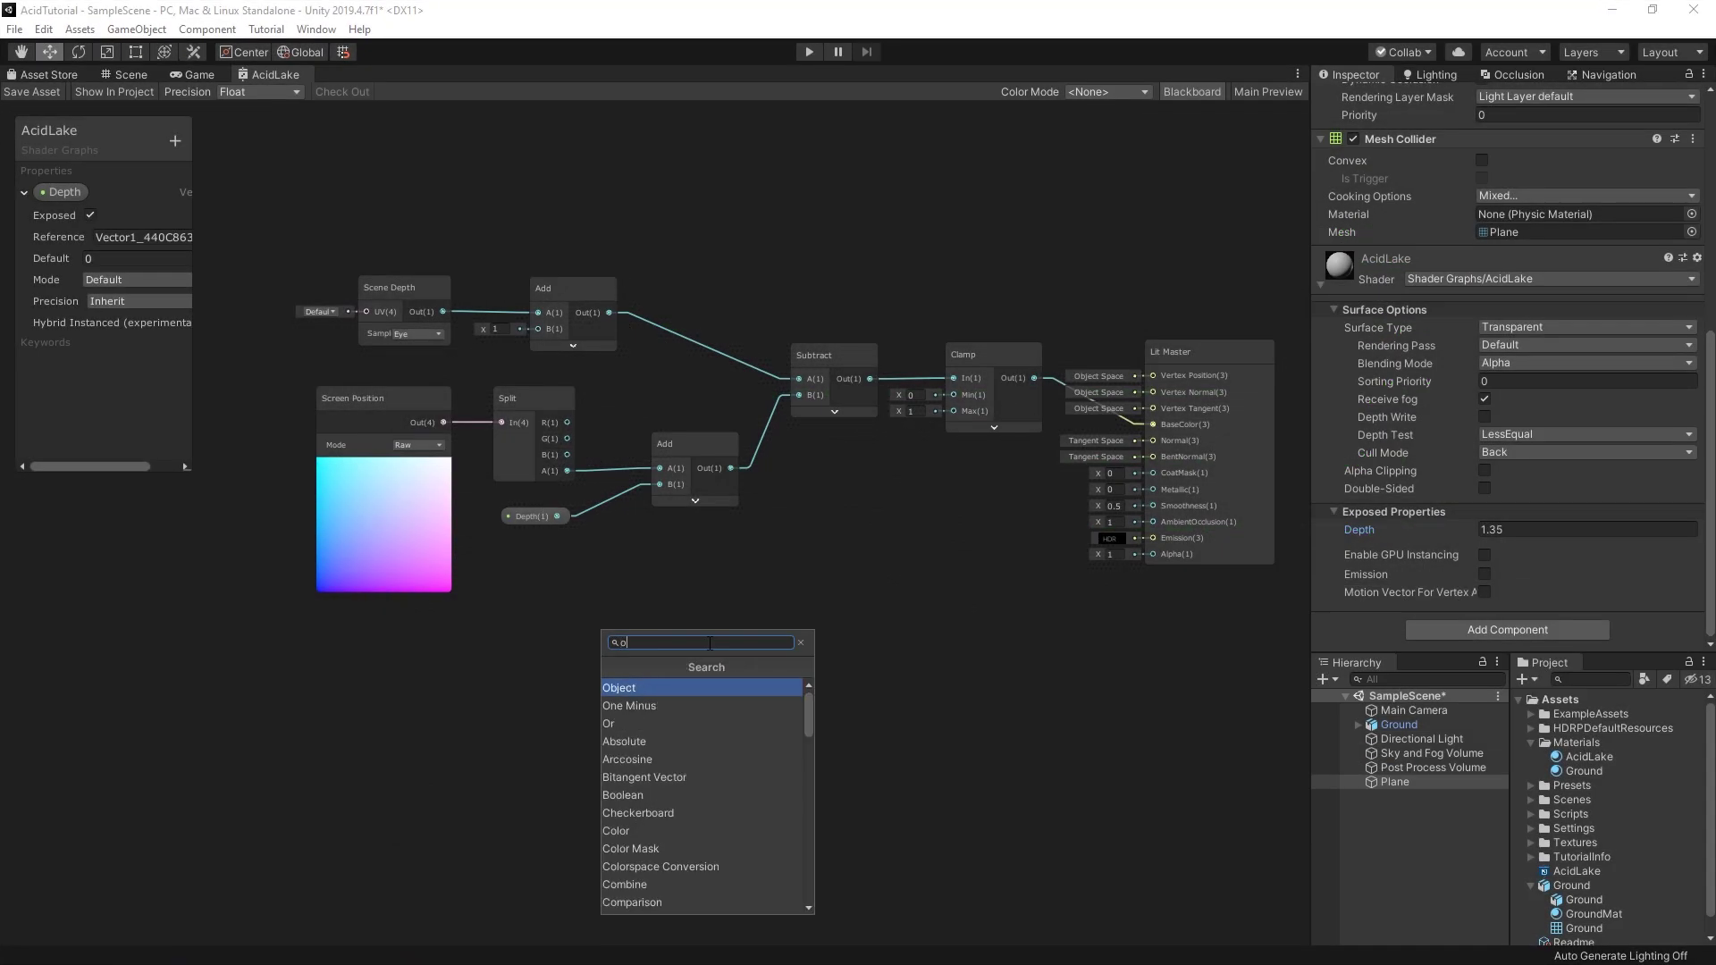
pyautogui.write('one')
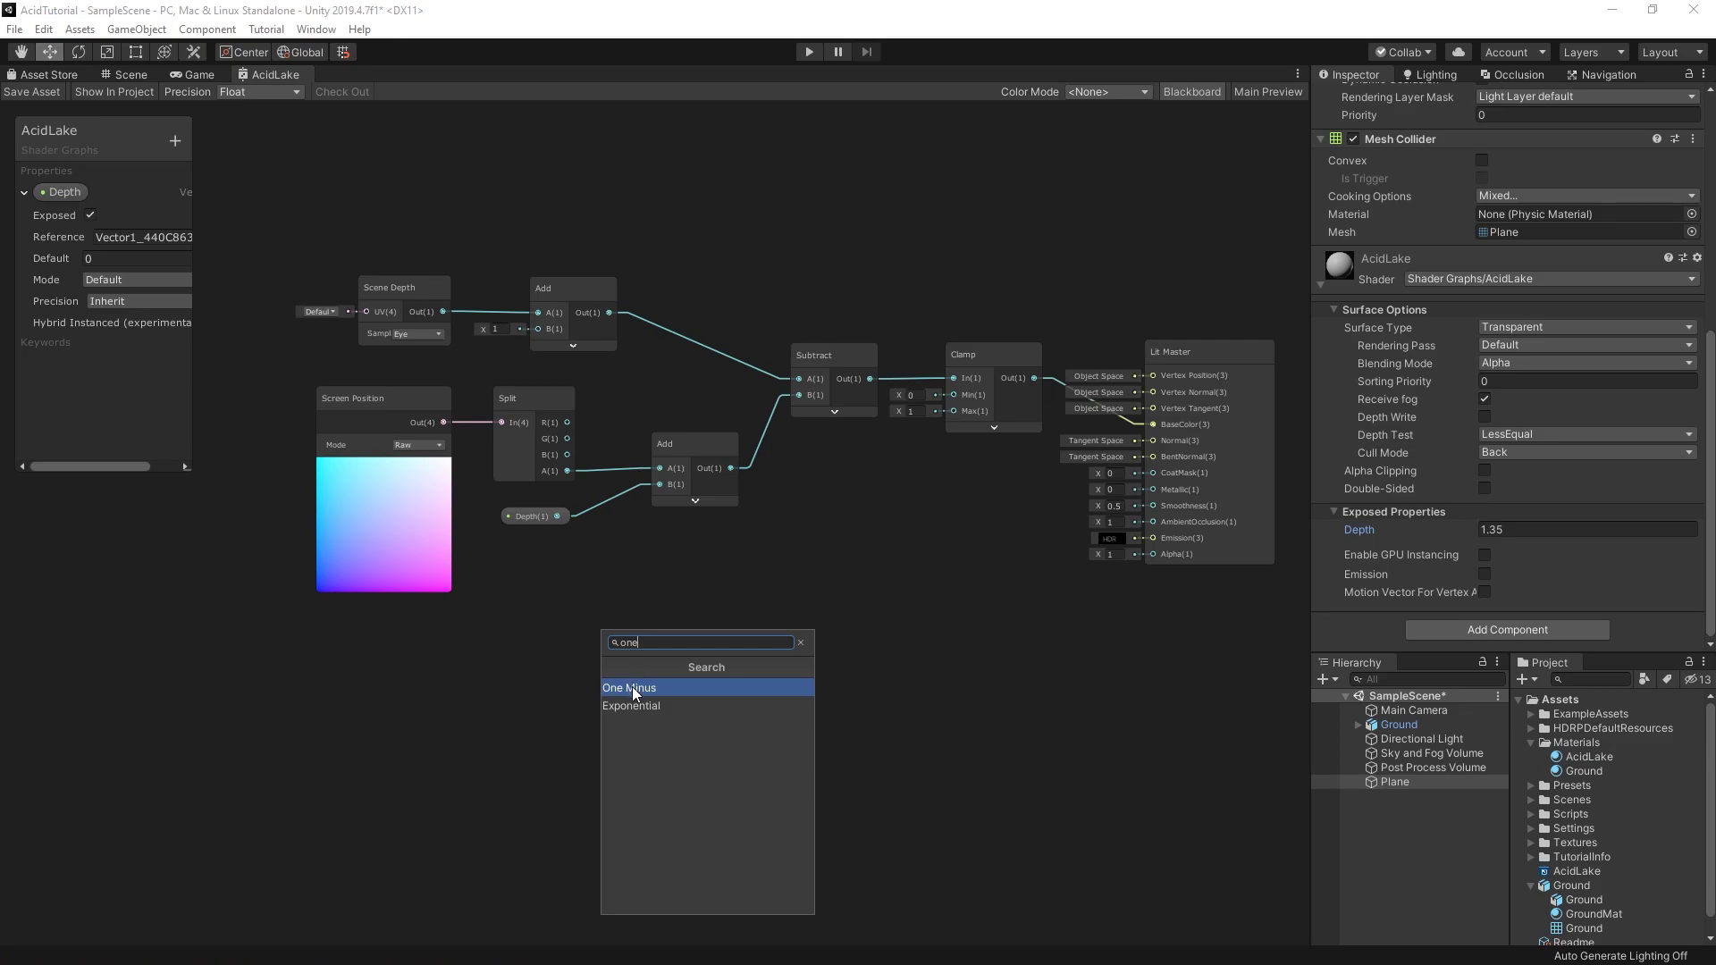
pyautogui.click(631, 687)
pyautogui.moveTo(765, 677)
pyautogui.mouseDown()
pyautogui.moveTo(674, 567)
pyautogui.moveTo(708, 558)
pyautogui.mouseUp()
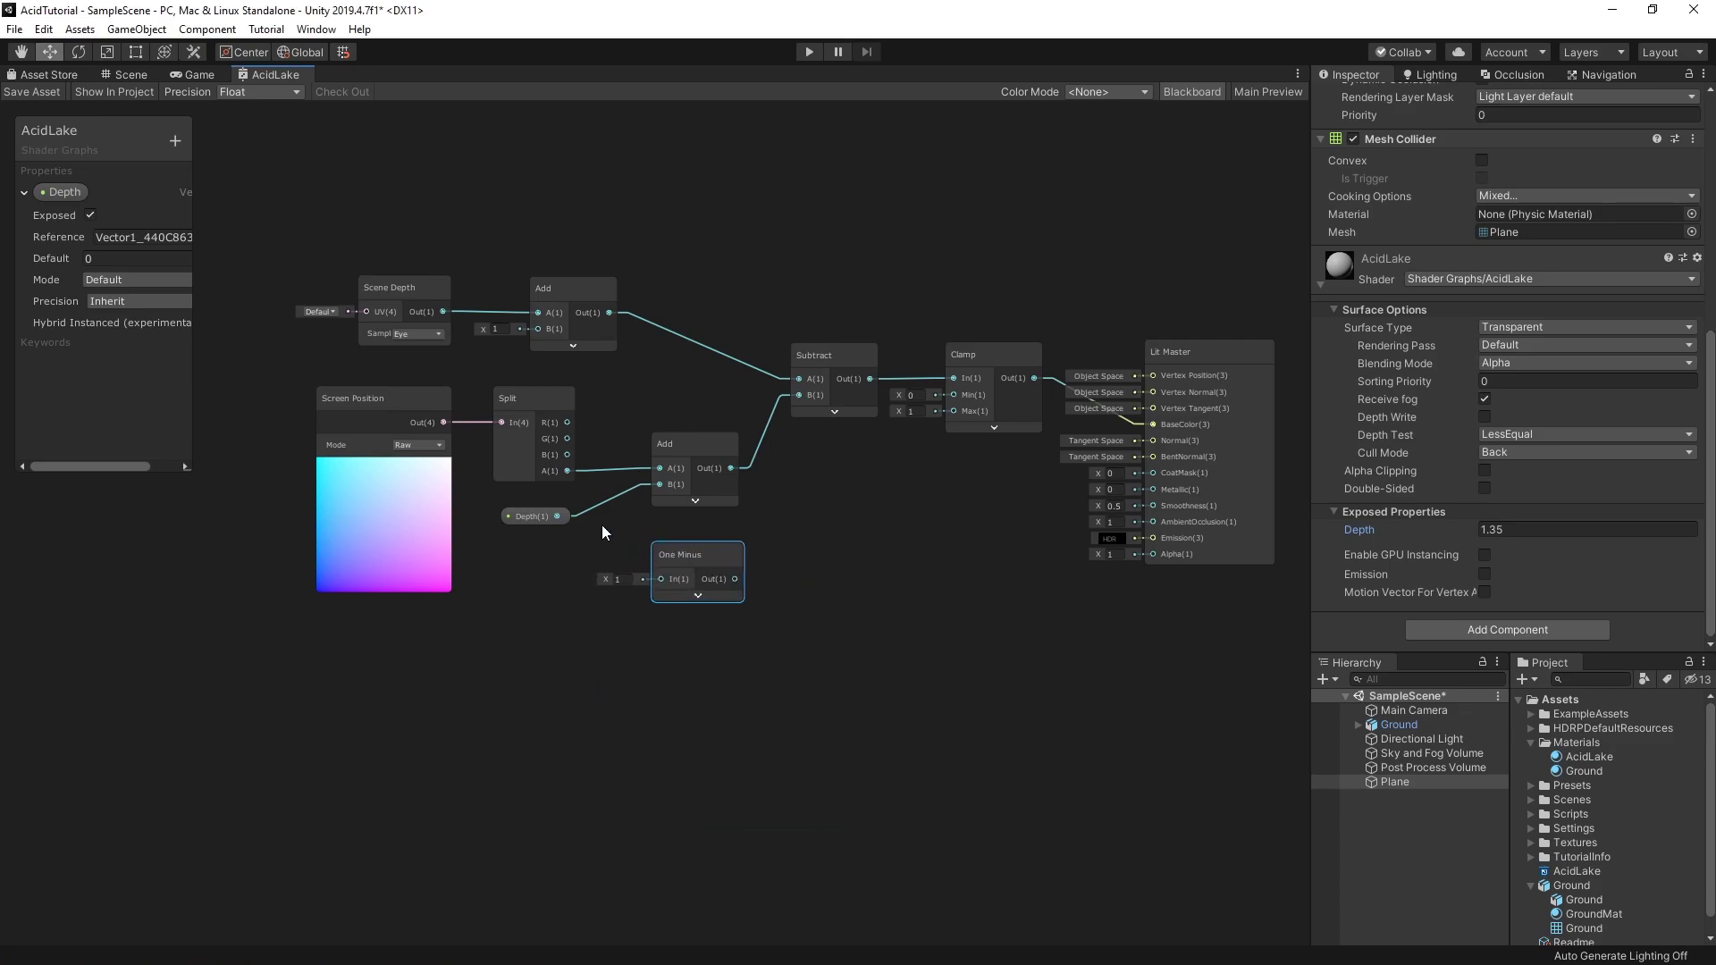
pyautogui.moveTo(558, 516); pyautogui.dragTo(656, 586)
# Step: Add a Vector 2 node taking One Minus in X, with Y set to 1
pyautogui.press('space')
pyautogui.write('vector')
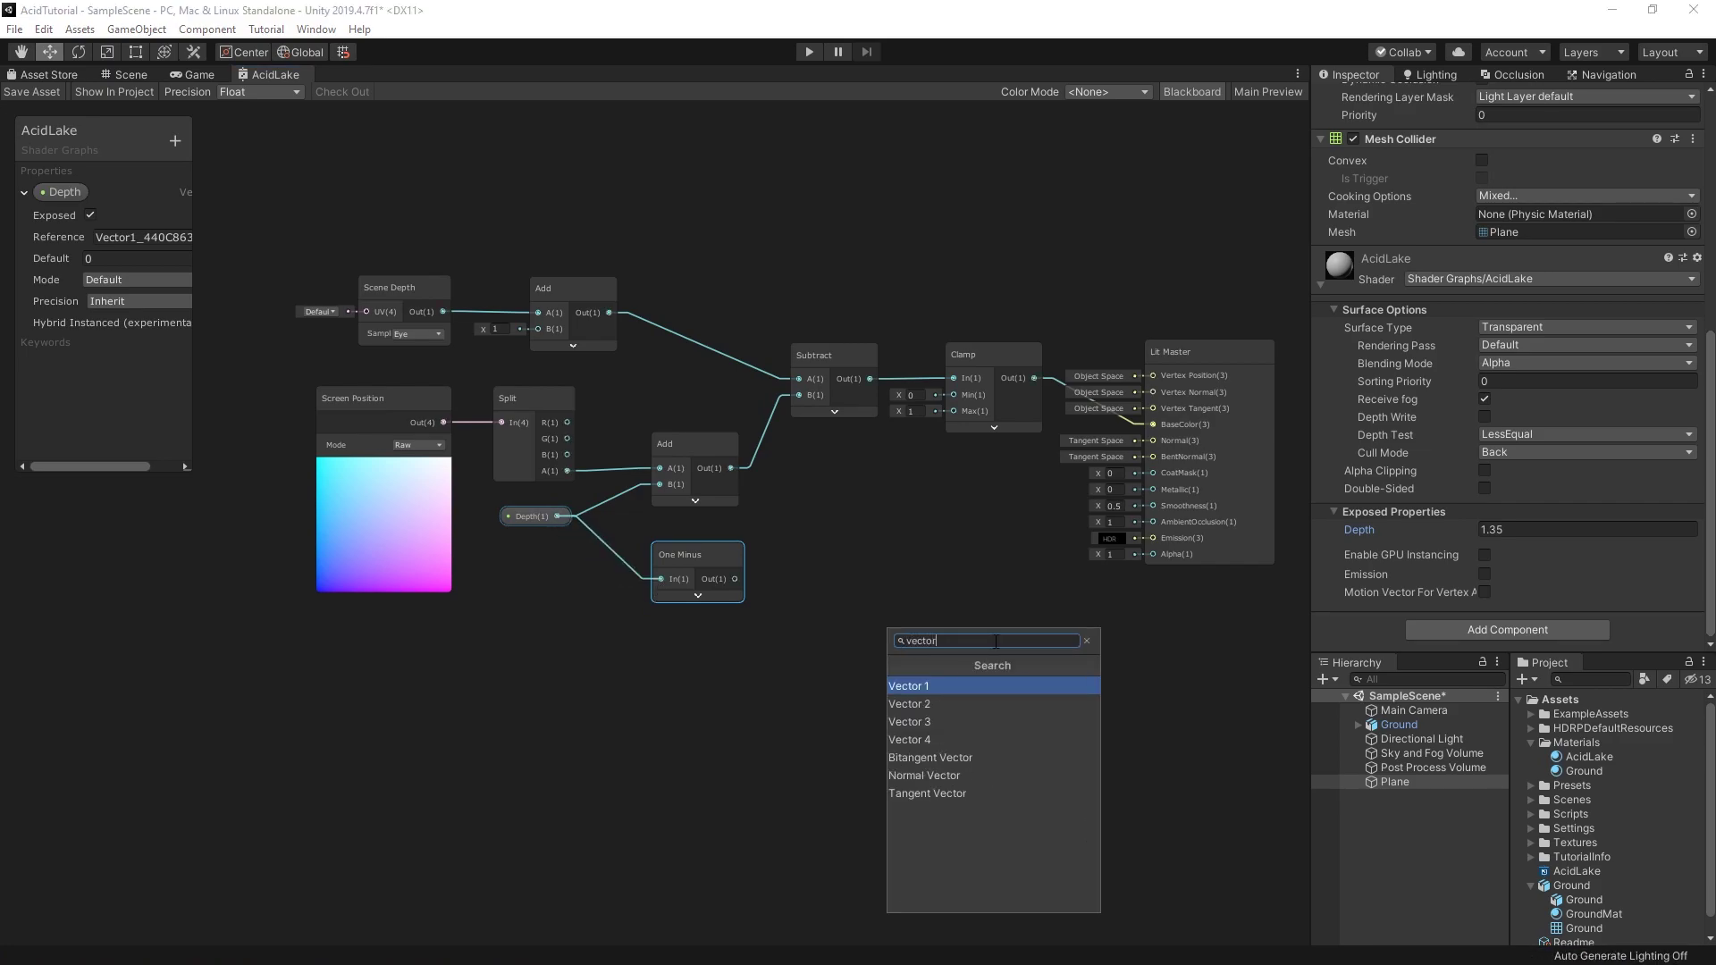
pyautogui.press('Down')
pyautogui.press('Return')
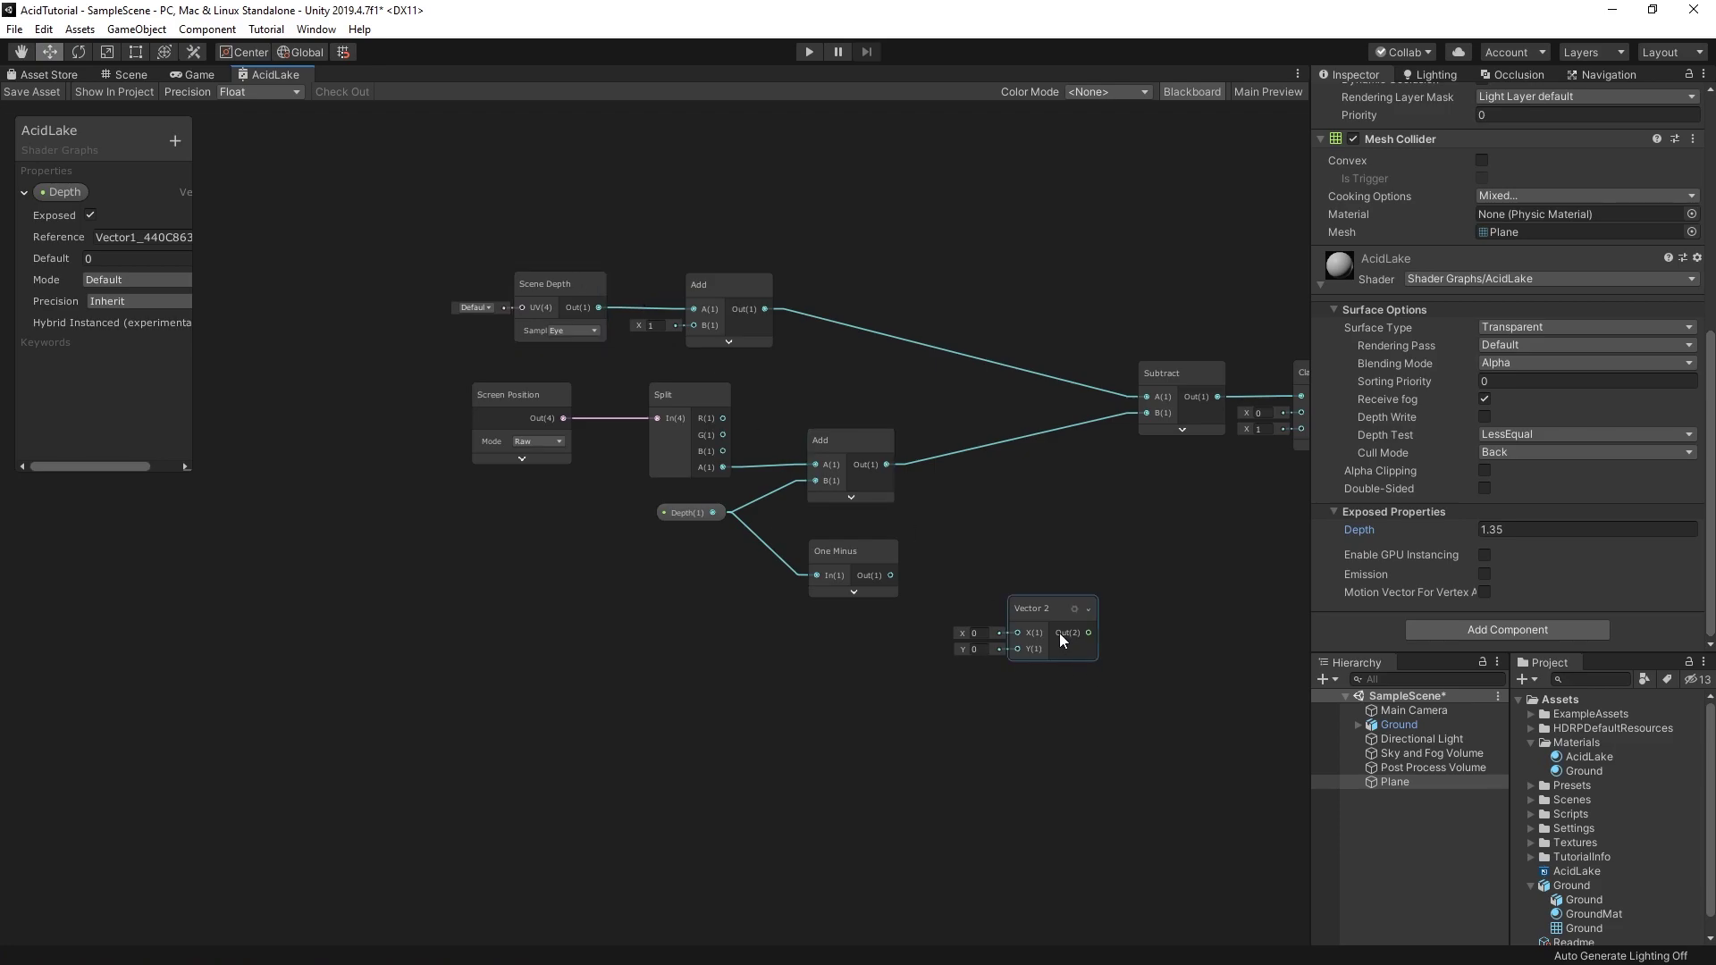
pyautogui.moveTo(1051, 577); pyautogui.dragTo(1037, 543)
pyautogui.moveTo(890, 575); pyautogui.dragTo(990, 567)
pyautogui.click(958, 585)
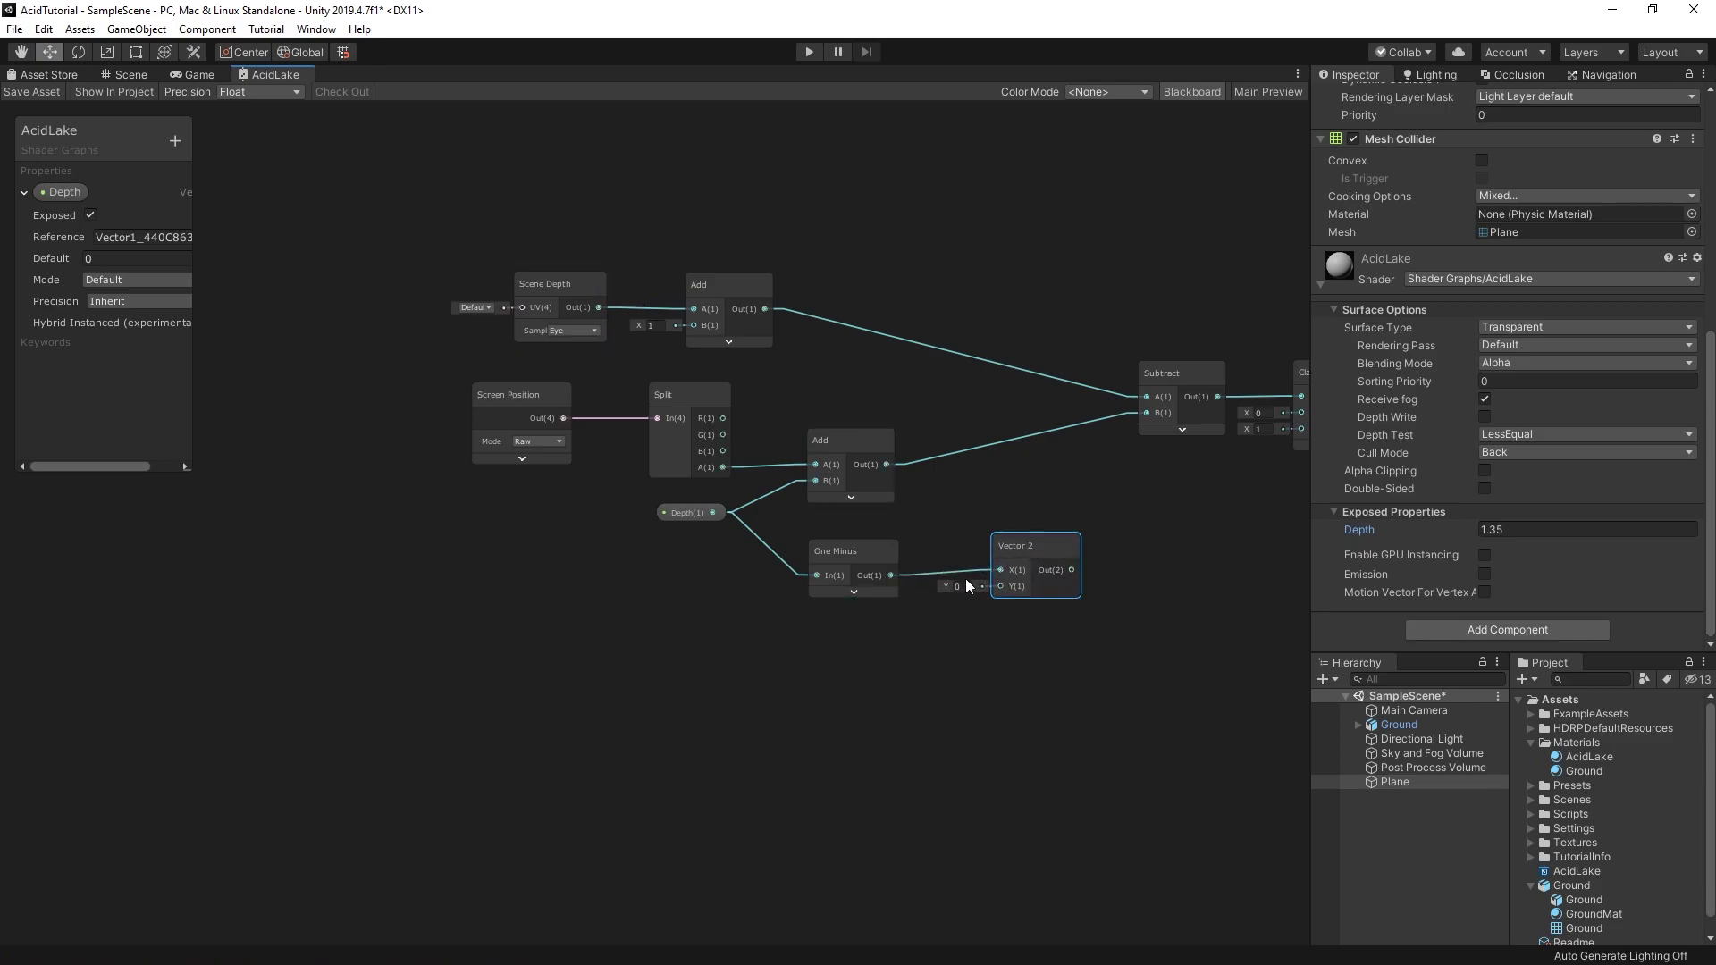
pyautogui.write('1')
pyautogui.moveTo(1024, 546); pyautogui.dragTo(990, 550)
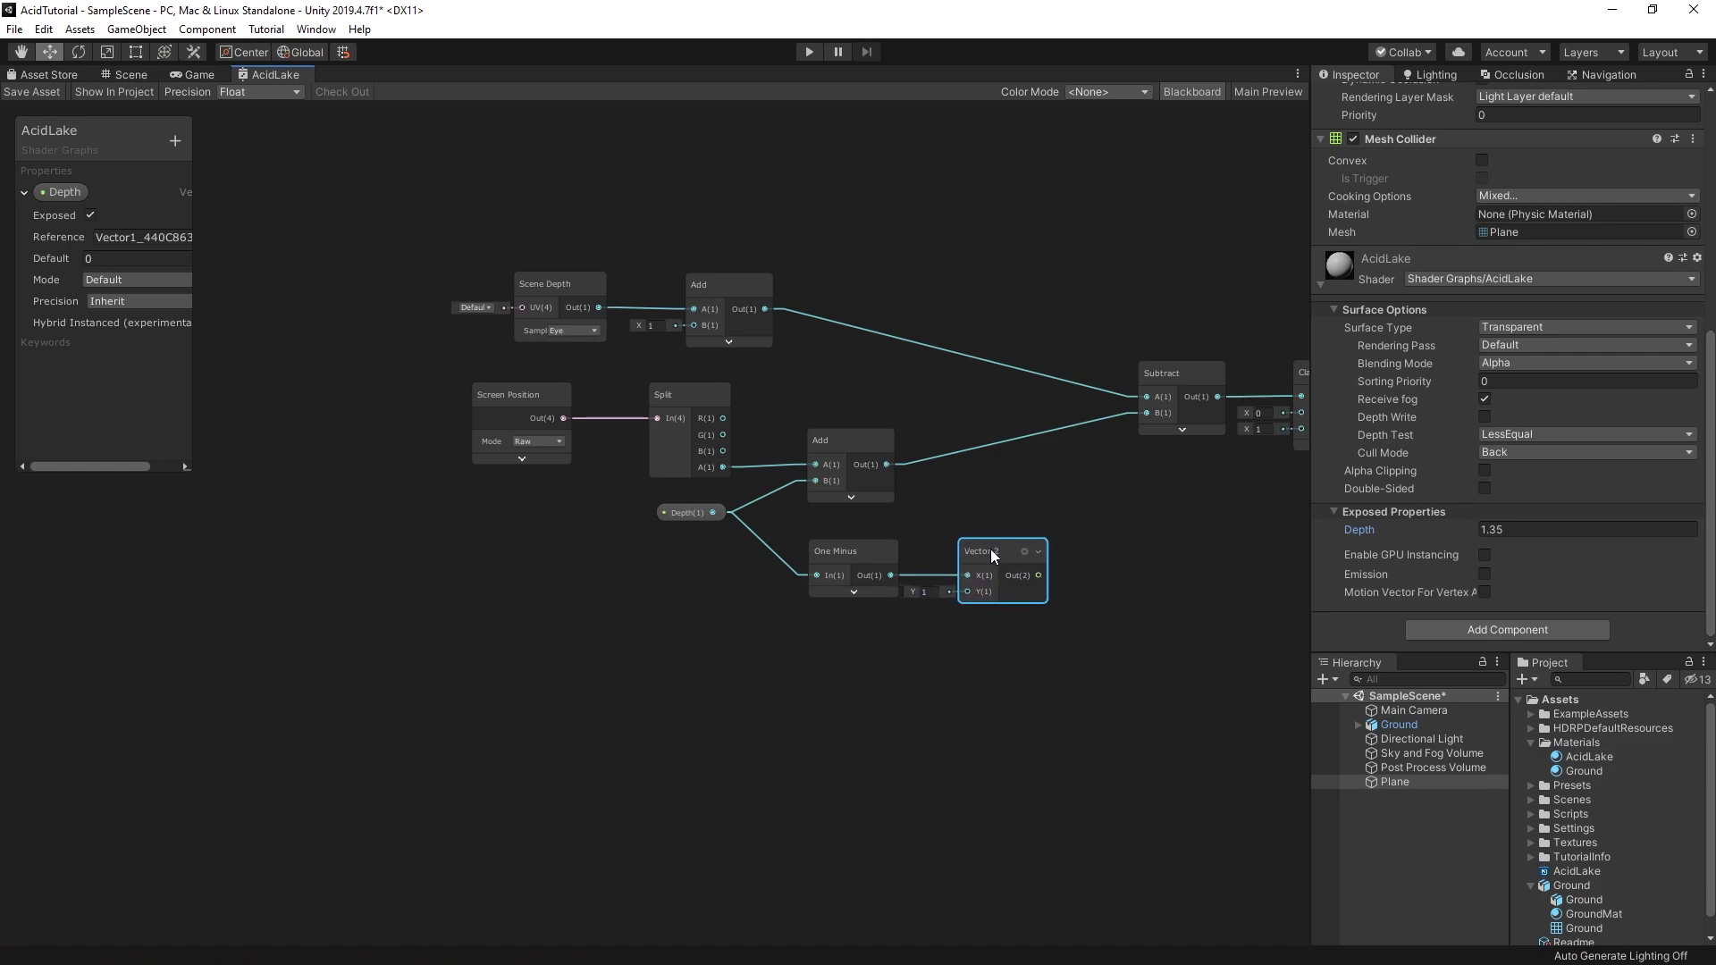
# Step: Shift the depth nodes left and bring Subtract and Clamp into view
pyautogui.moveTo(1053, 681); pyautogui.dragTo(447, 268)
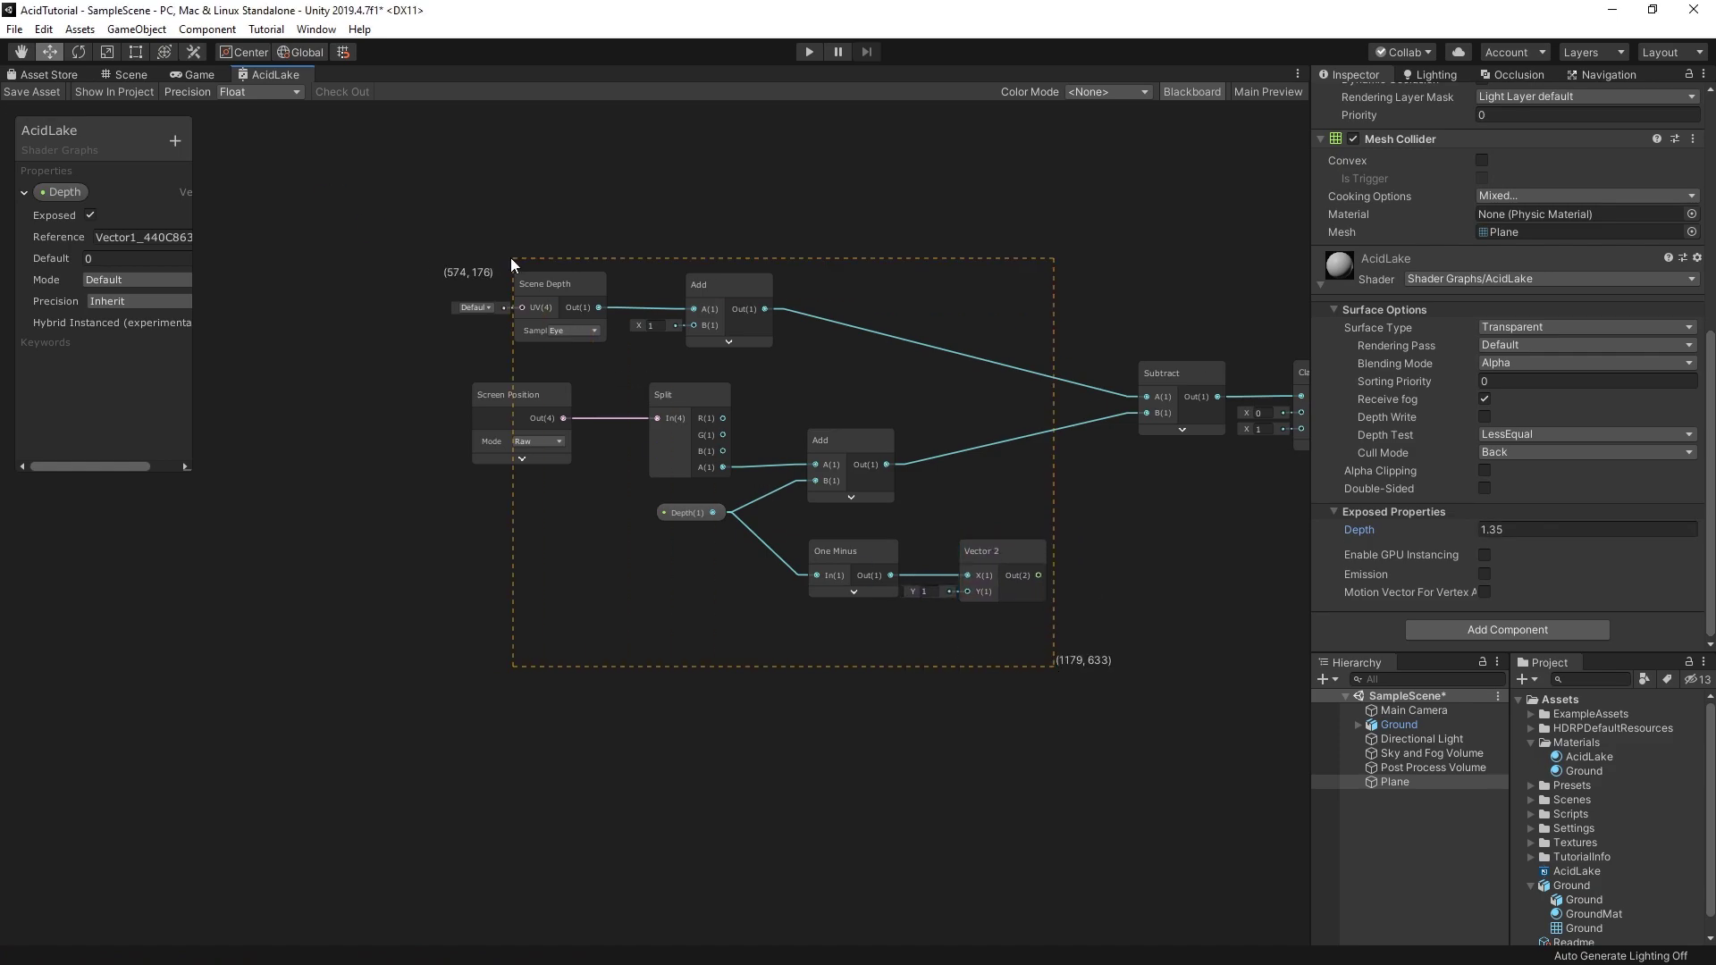
pyautogui.moveTo(1000, 563); pyautogui.dragTo(831, 567)
pyautogui.click(990, 564)
pyautogui.scroll(2, 1038, 594)
pyautogui.moveTo(1038, 594); pyautogui.dragTo(833, 596, button='middle')
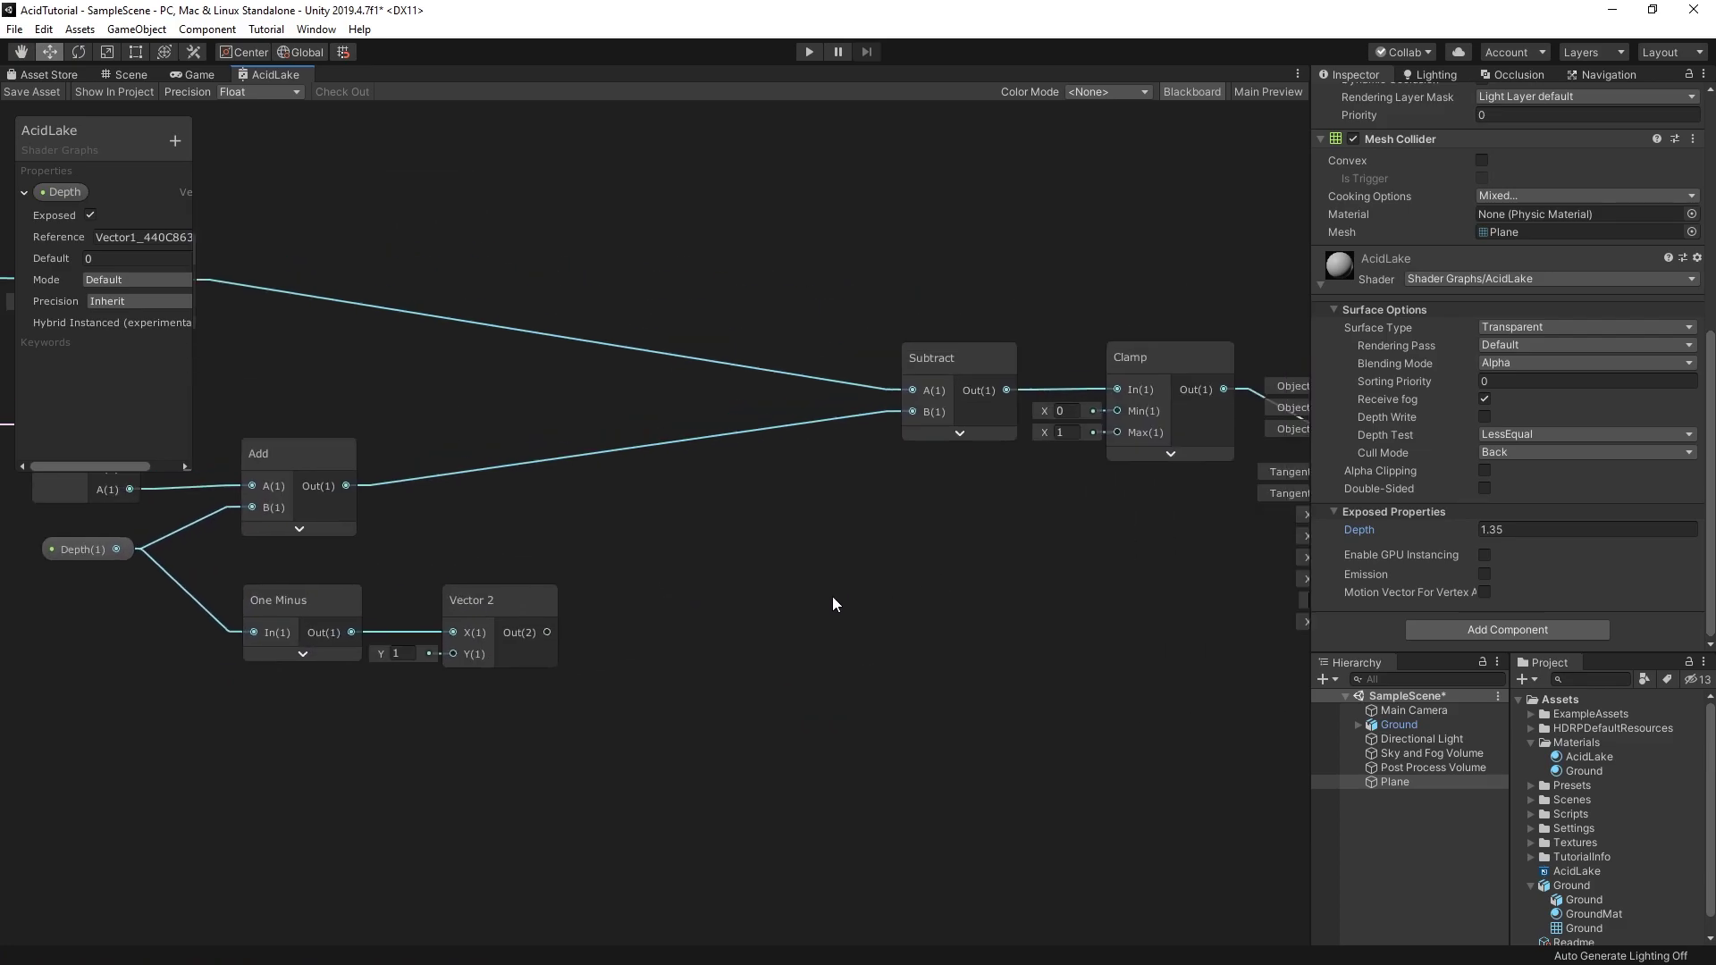
# Step: Insert a Remap from Subtract into Clamp, using the Vector 2 as its In Min Max range
pyautogui.press('space')
pyautogui.write('remap')
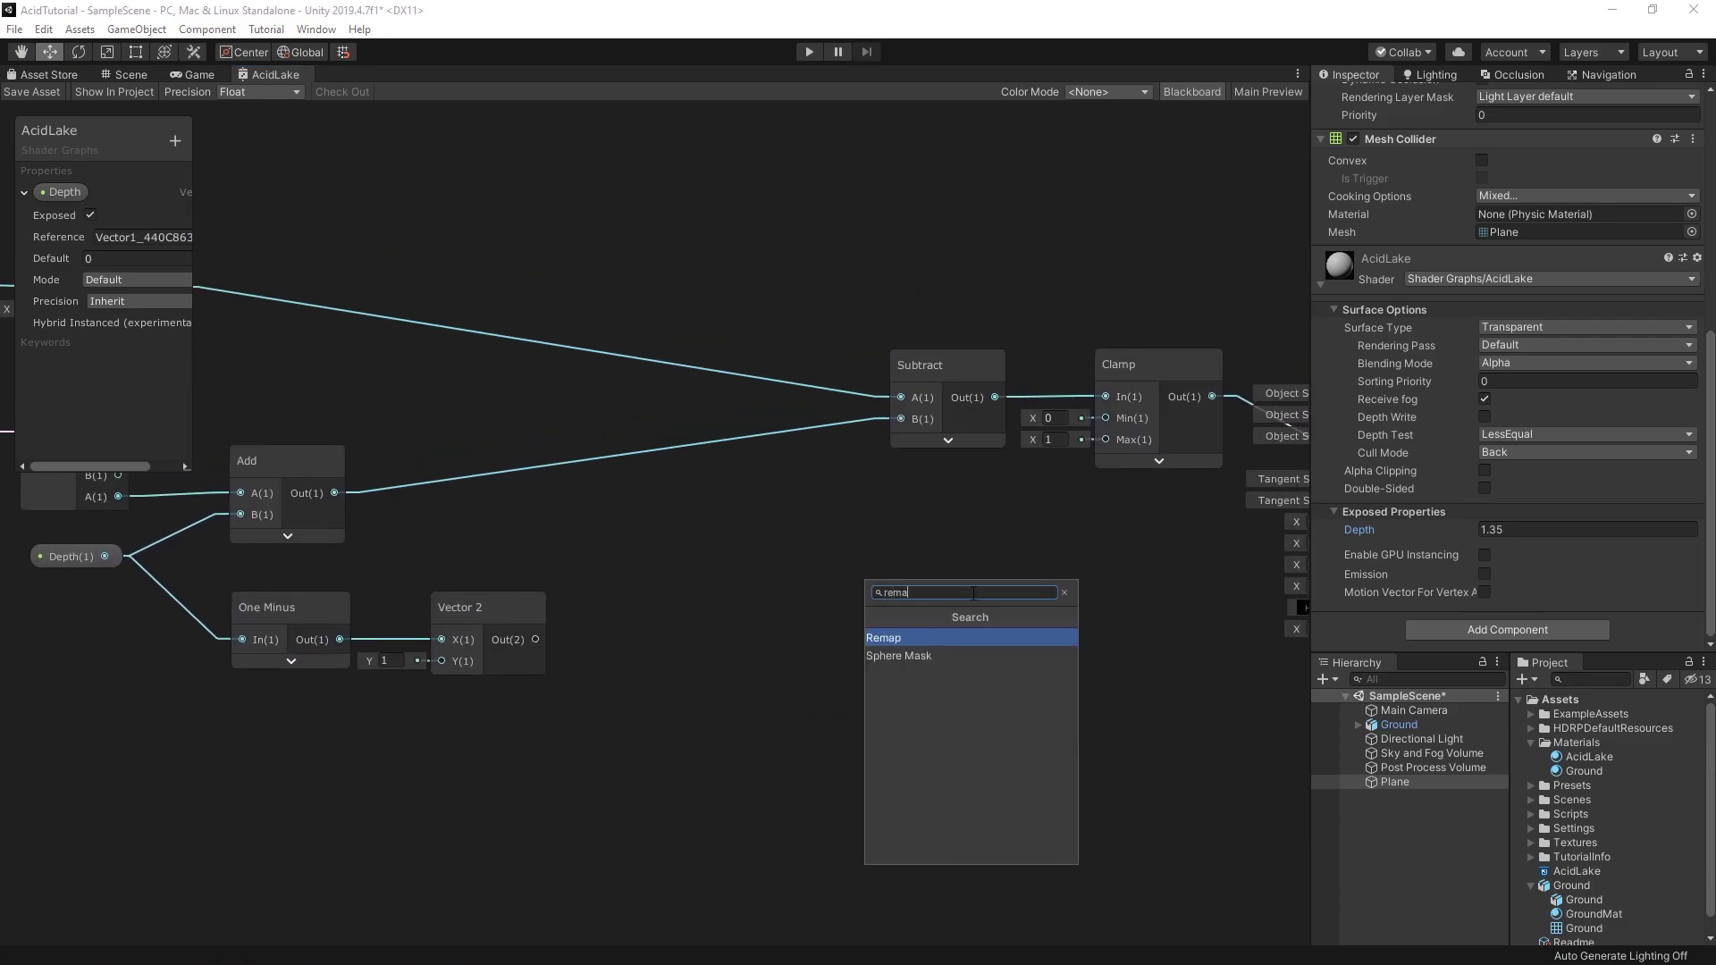
pyautogui.press('Return')
pyautogui.moveTo(947, 370)
pyautogui.mouseDown()
pyautogui.moveTo(474, 351)
pyautogui.moveTo(986, 661)
pyautogui.mouseUp()
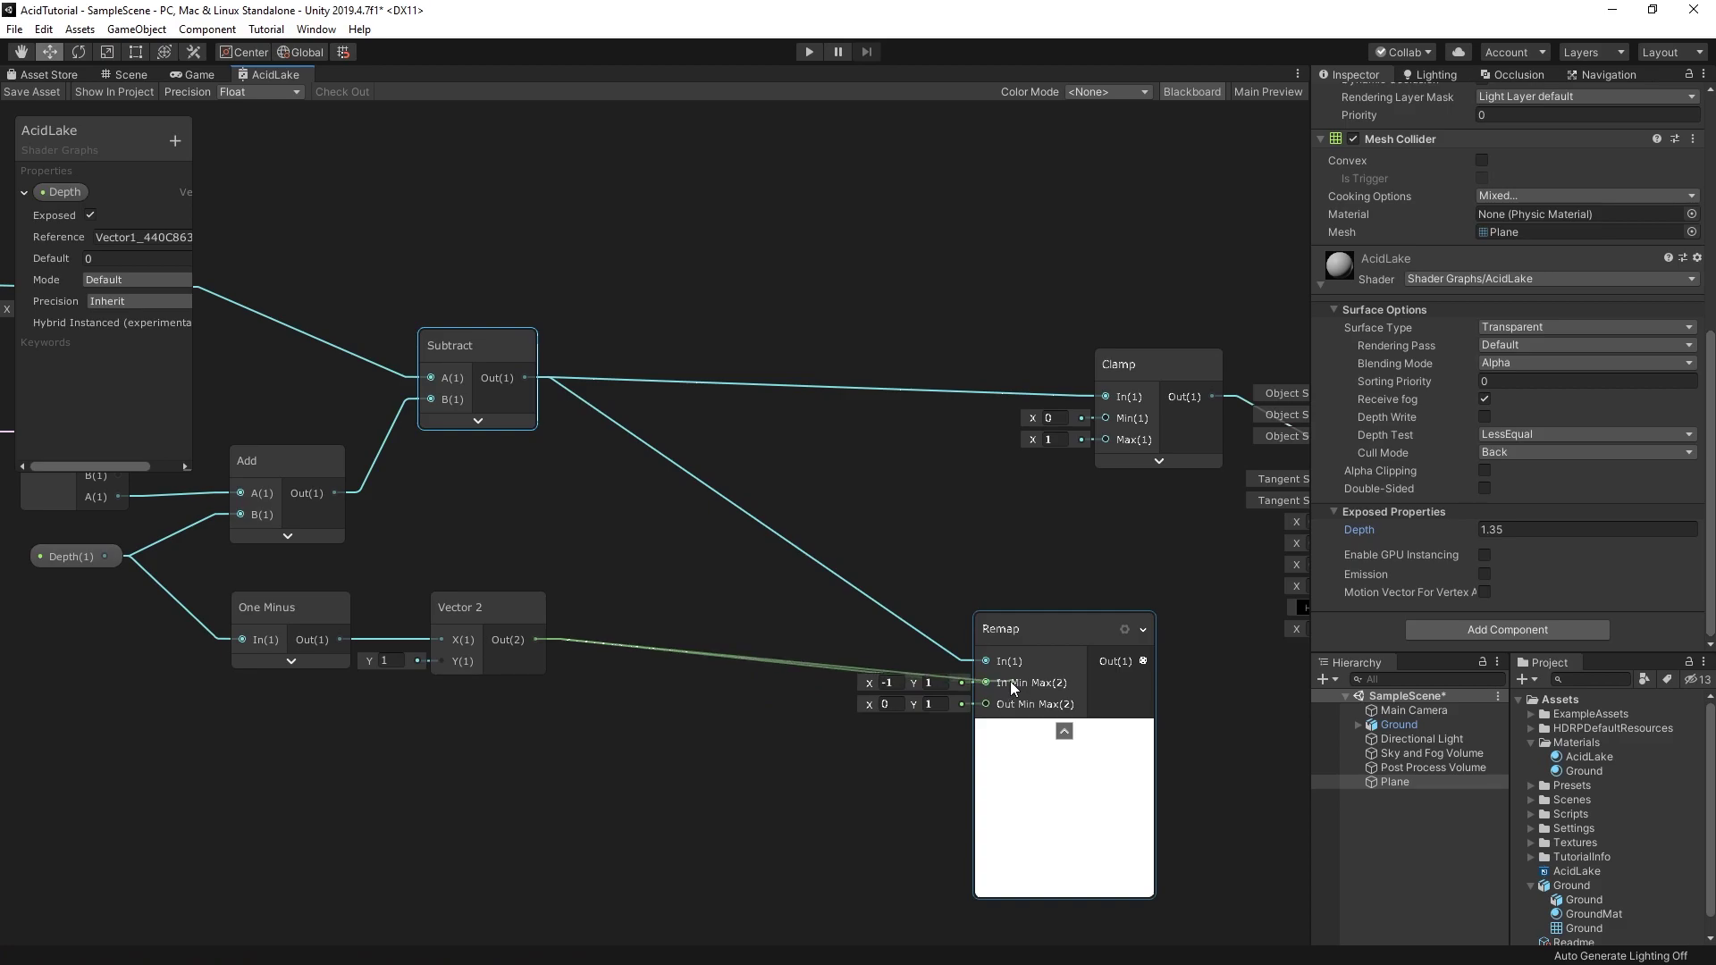
pyautogui.moveTo(535, 639); pyautogui.dragTo(985, 683)
pyautogui.moveTo(1061, 630); pyautogui.dragTo(756, 355)
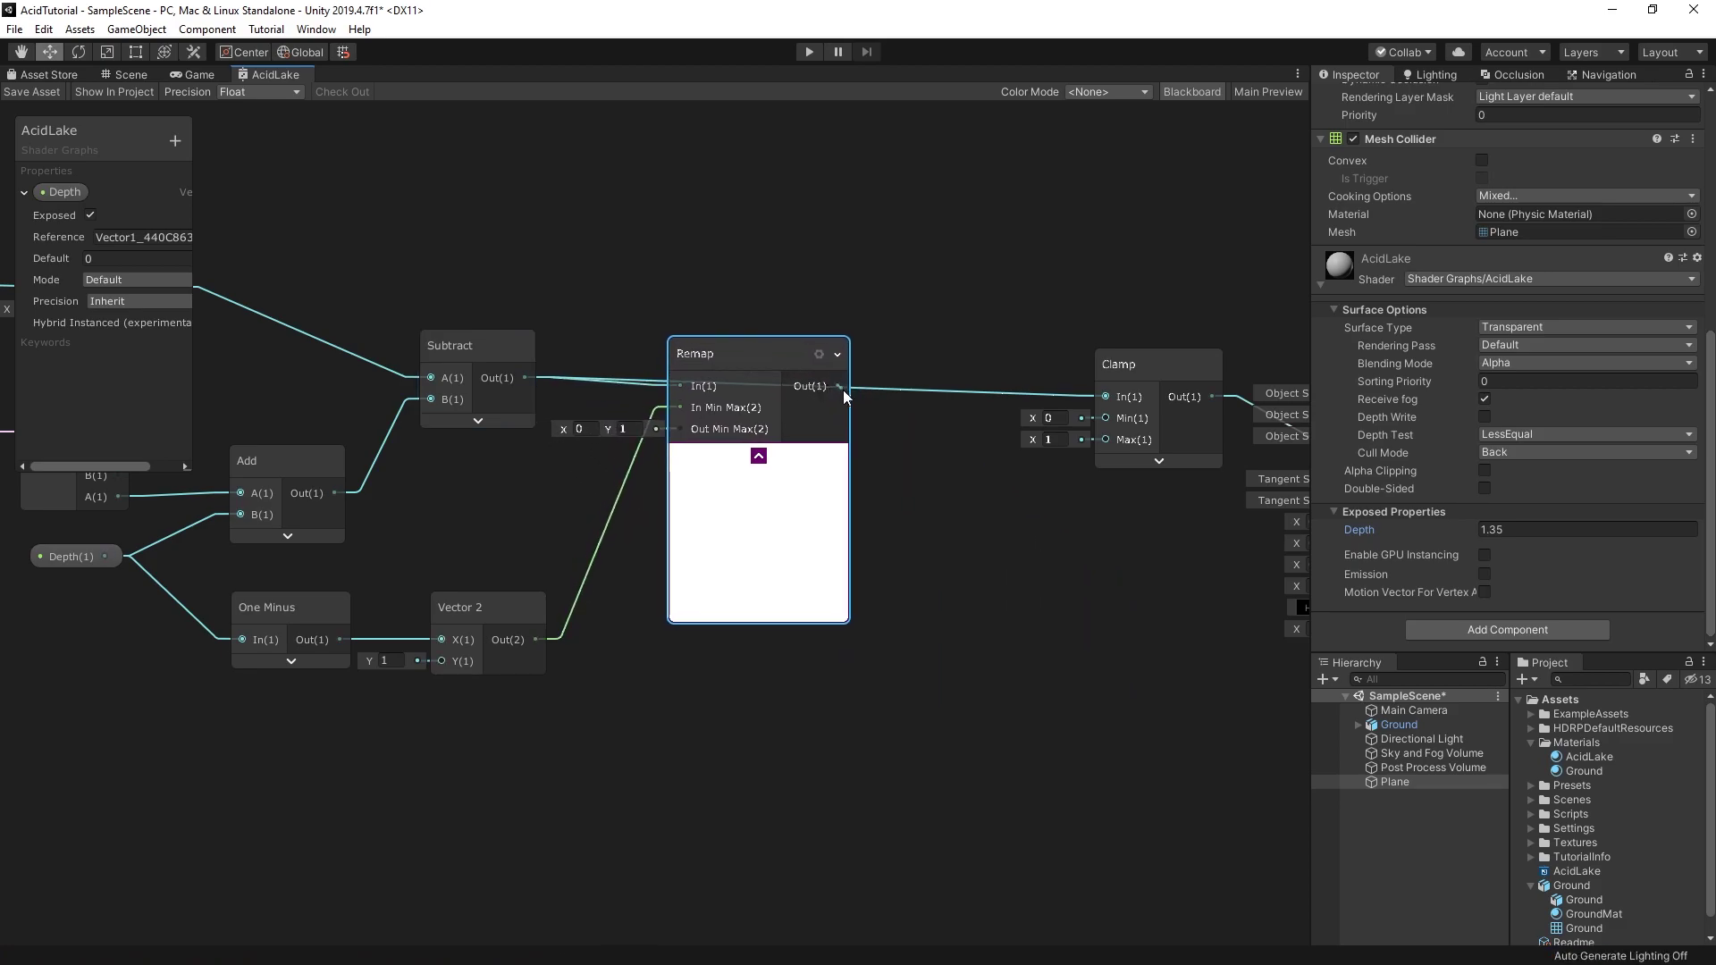
pyautogui.moveTo(844, 389); pyautogui.dragTo(1106, 397)
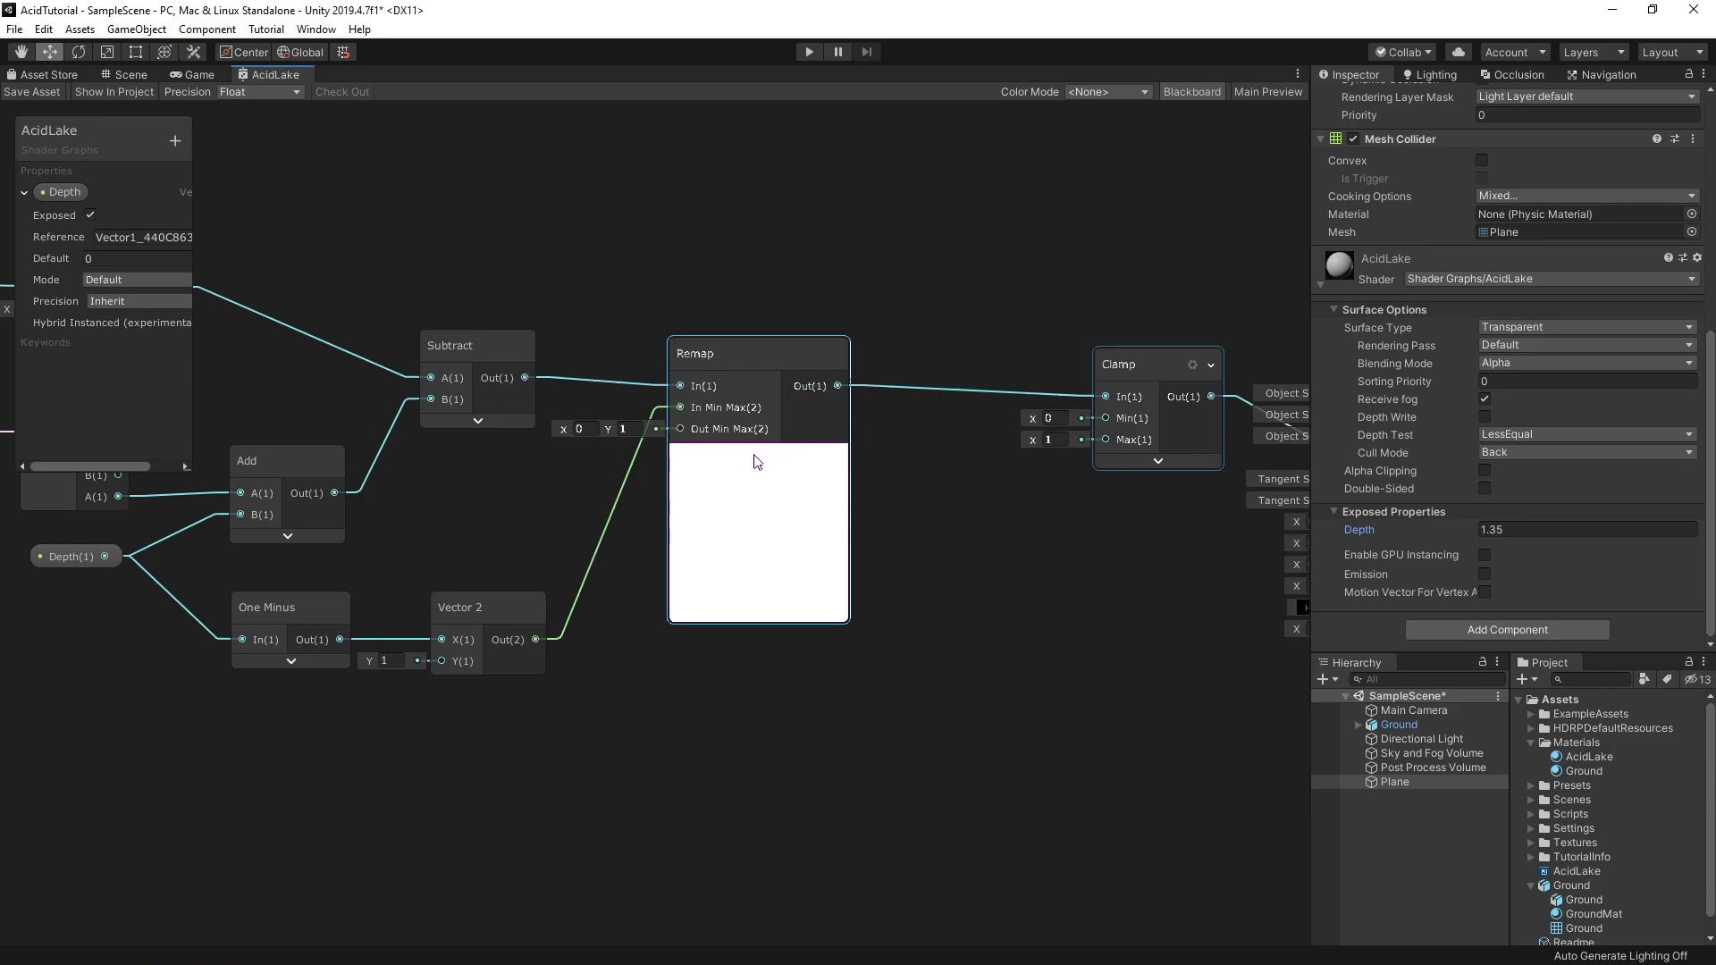
pyautogui.click(141, 77)
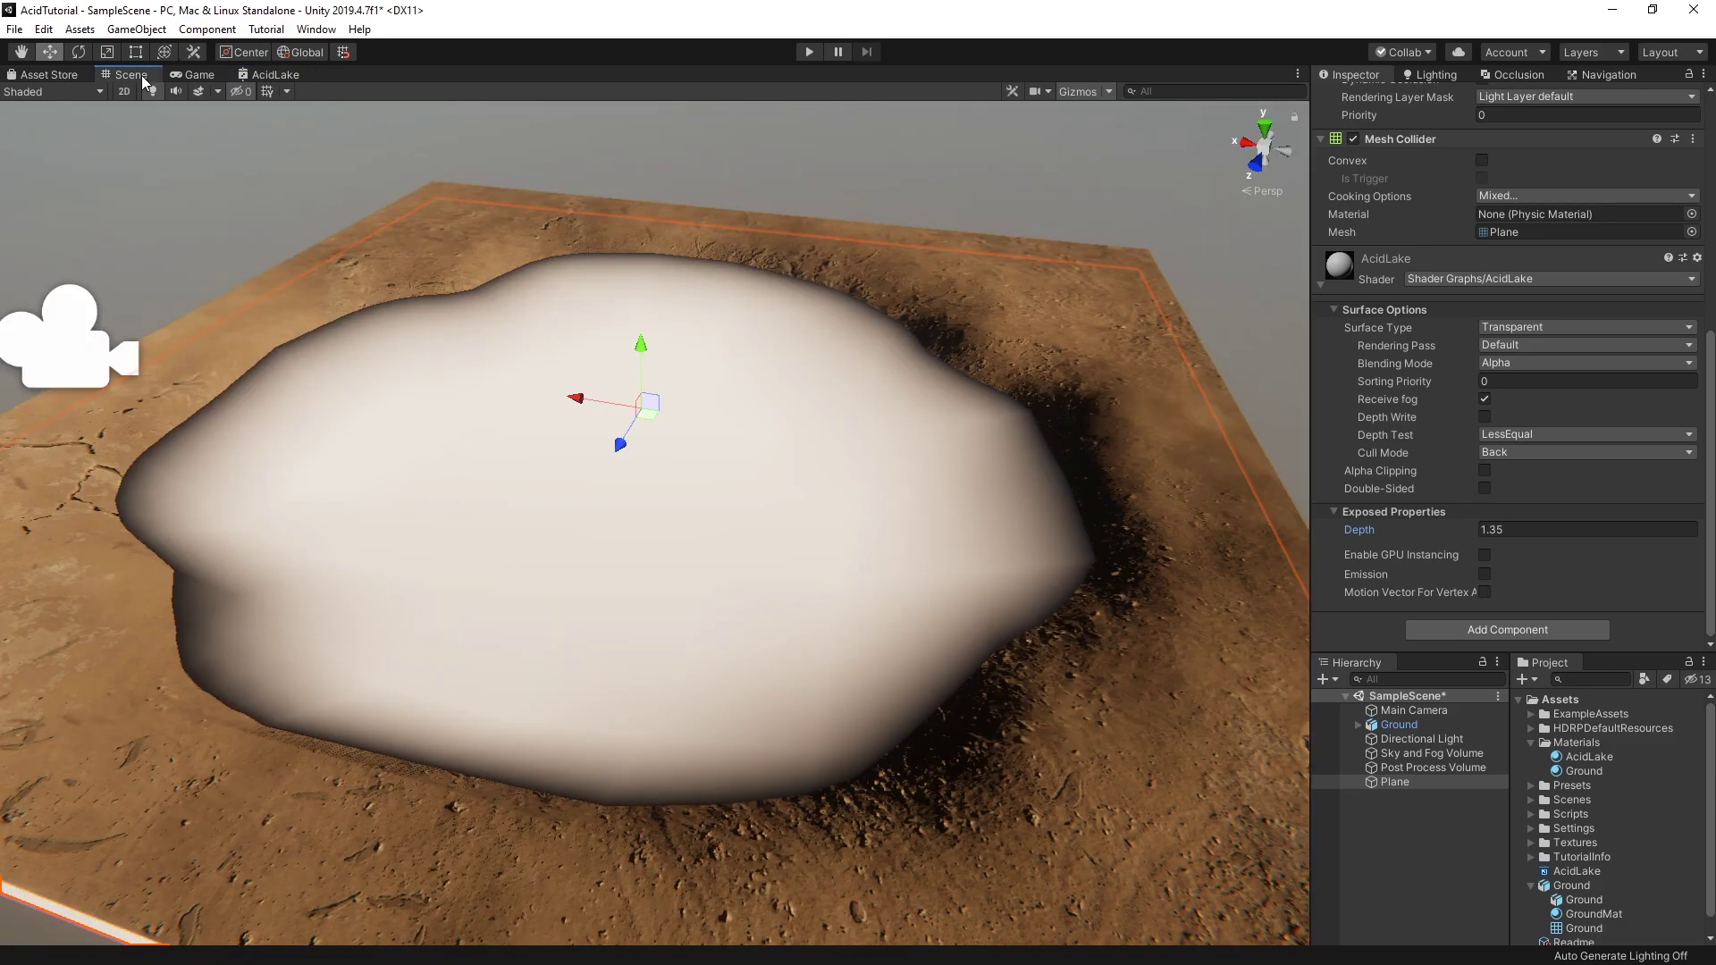
# Step: Scrub the lake's Depth value up and down to compare shading
pyautogui.click(1472, 529)
pyautogui.write('2.04')
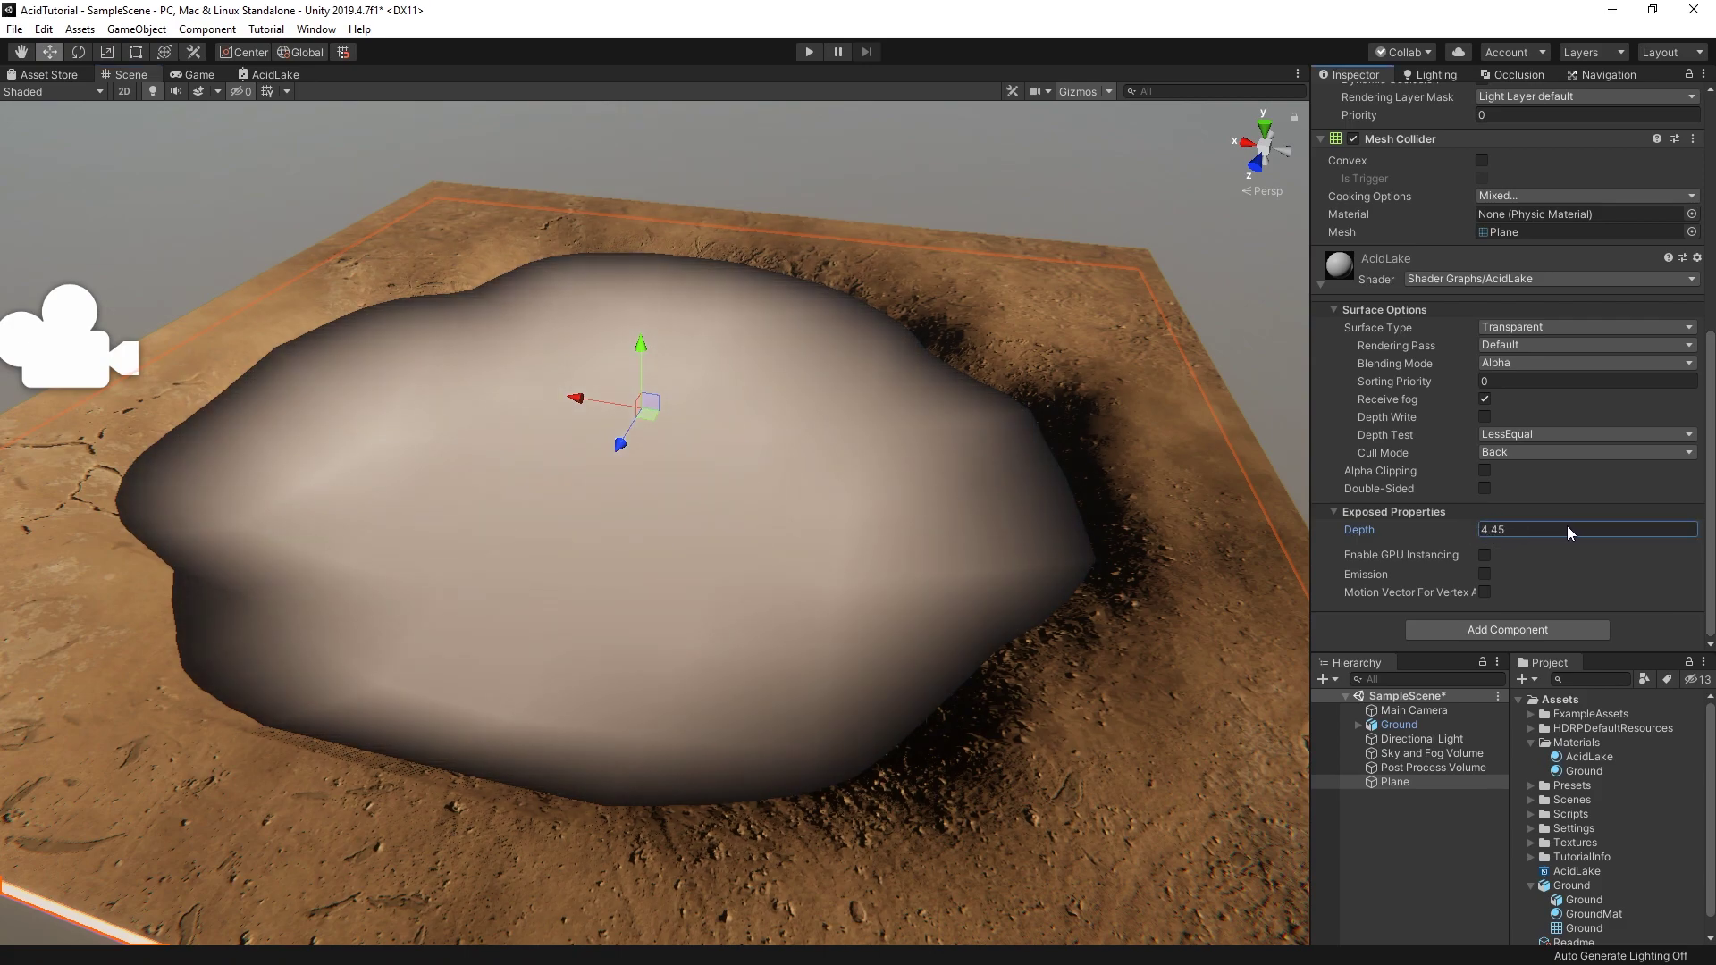
pyautogui.write('0.86')
pyautogui.moveTo(1450, 506)
pyautogui.mouseDown()
pyautogui.moveTo(1433, 507)
pyautogui.moveTo(1519, 523)
pyautogui.moveTo(1401, 507)
pyautogui.moveTo(1493, 523)
pyautogui.moveTo(1431, 527)
pyautogui.moveTo(1468, 536)
pyautogui.mouseUp()
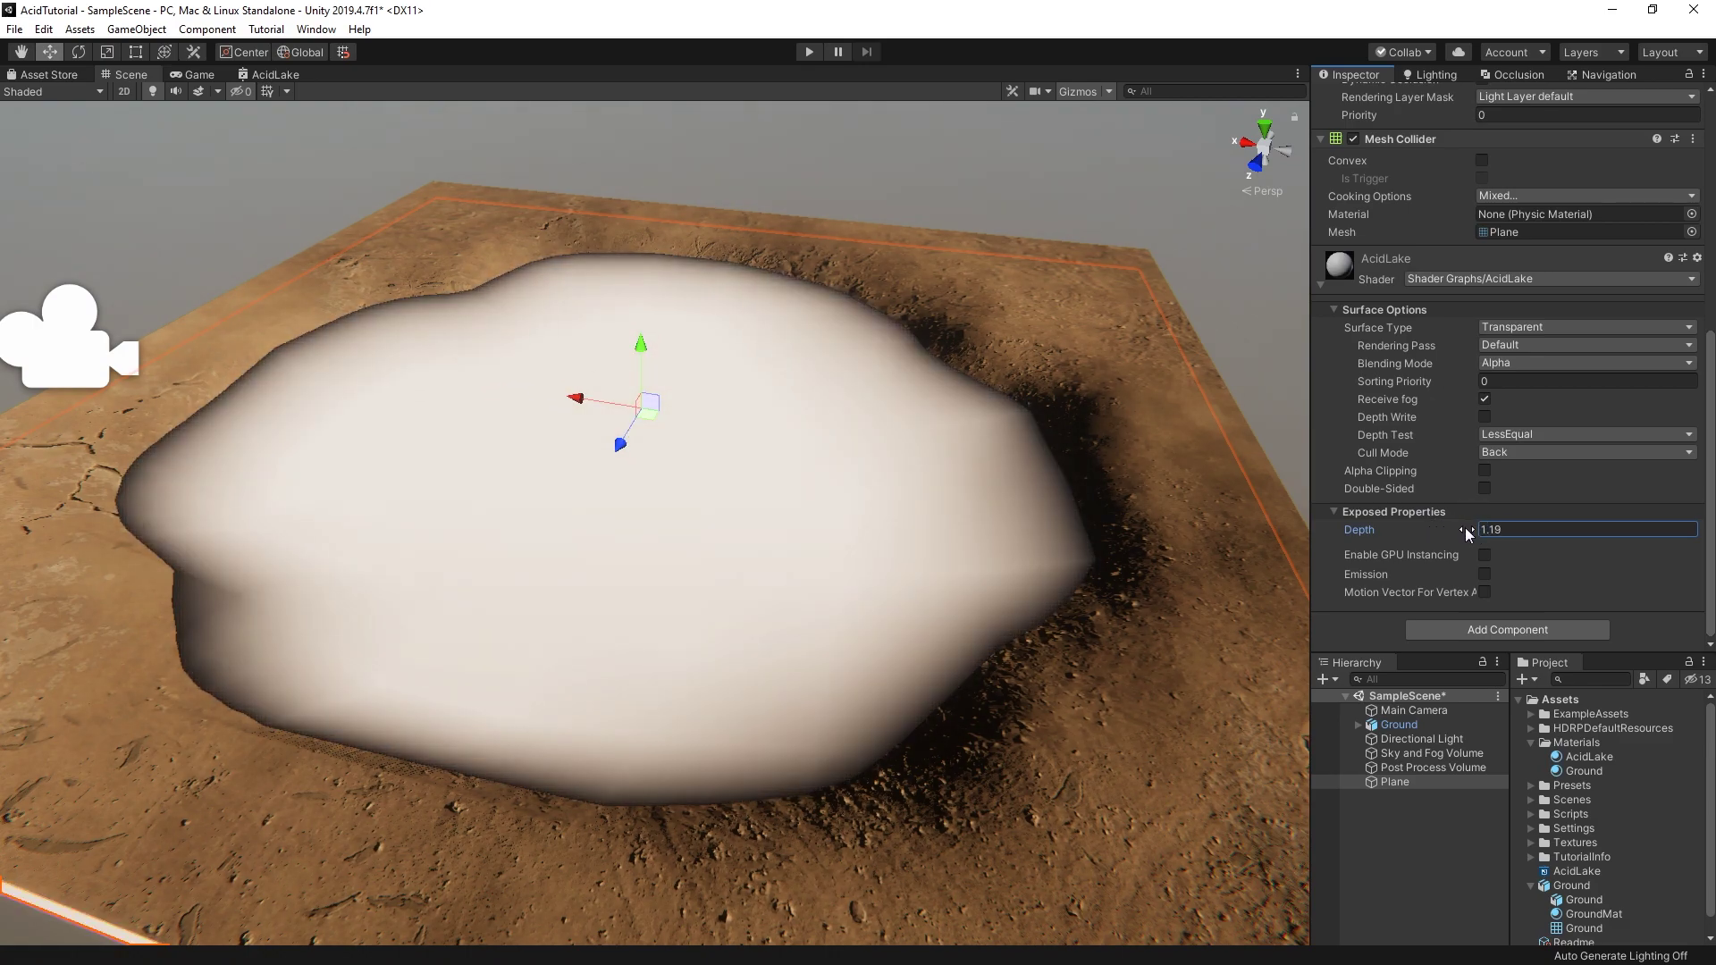
# Step: Add a cube at X 0 and raise it above the terrain into the lake
pyautogui.click(137, 29)
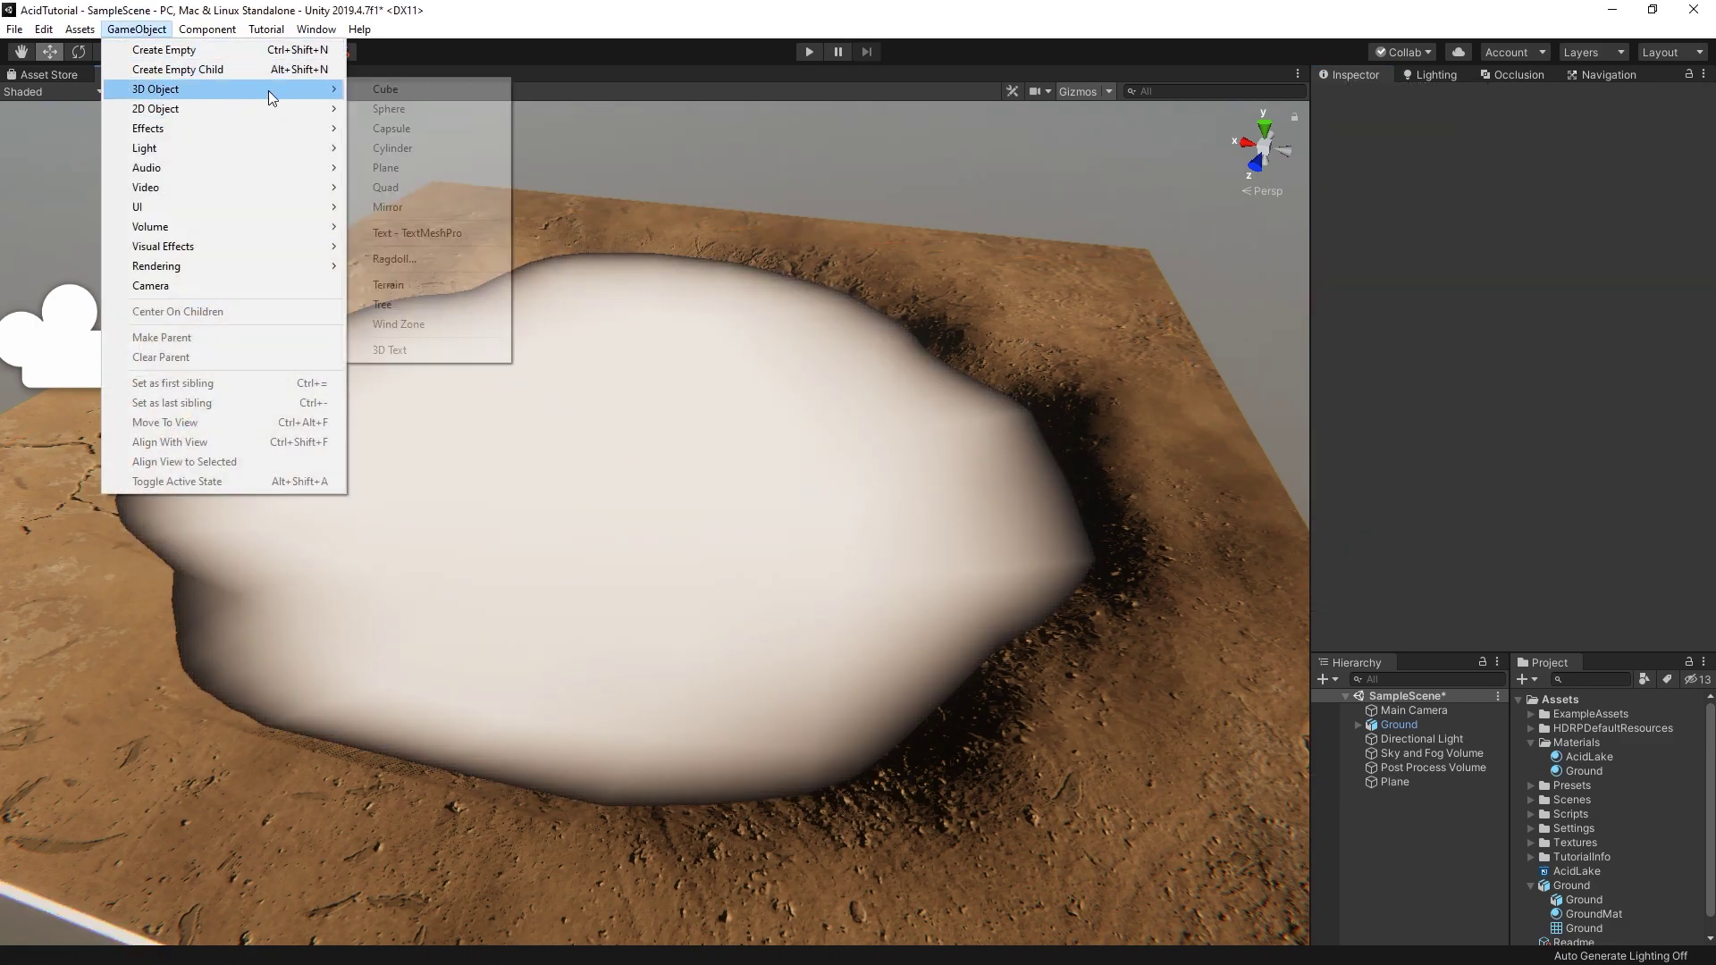
pyautogui.click(385, 94)
pyautogui.click(1516, 166)
pyautogui.write('0')
pyautogui.moveTo(750, 536)
pyautogui.mouseDown()
pyautogui.moveTo(615, 316)
pyautogui.moveTo(640, 389)
pyautogui.moveTo(621, 468)
pyautogui.moveTo(635, 429)
pyautogui.moveTo(505, 491)
pyautogui.mouseUp()
pyautogui.press('e')
pyautogui.press('w')
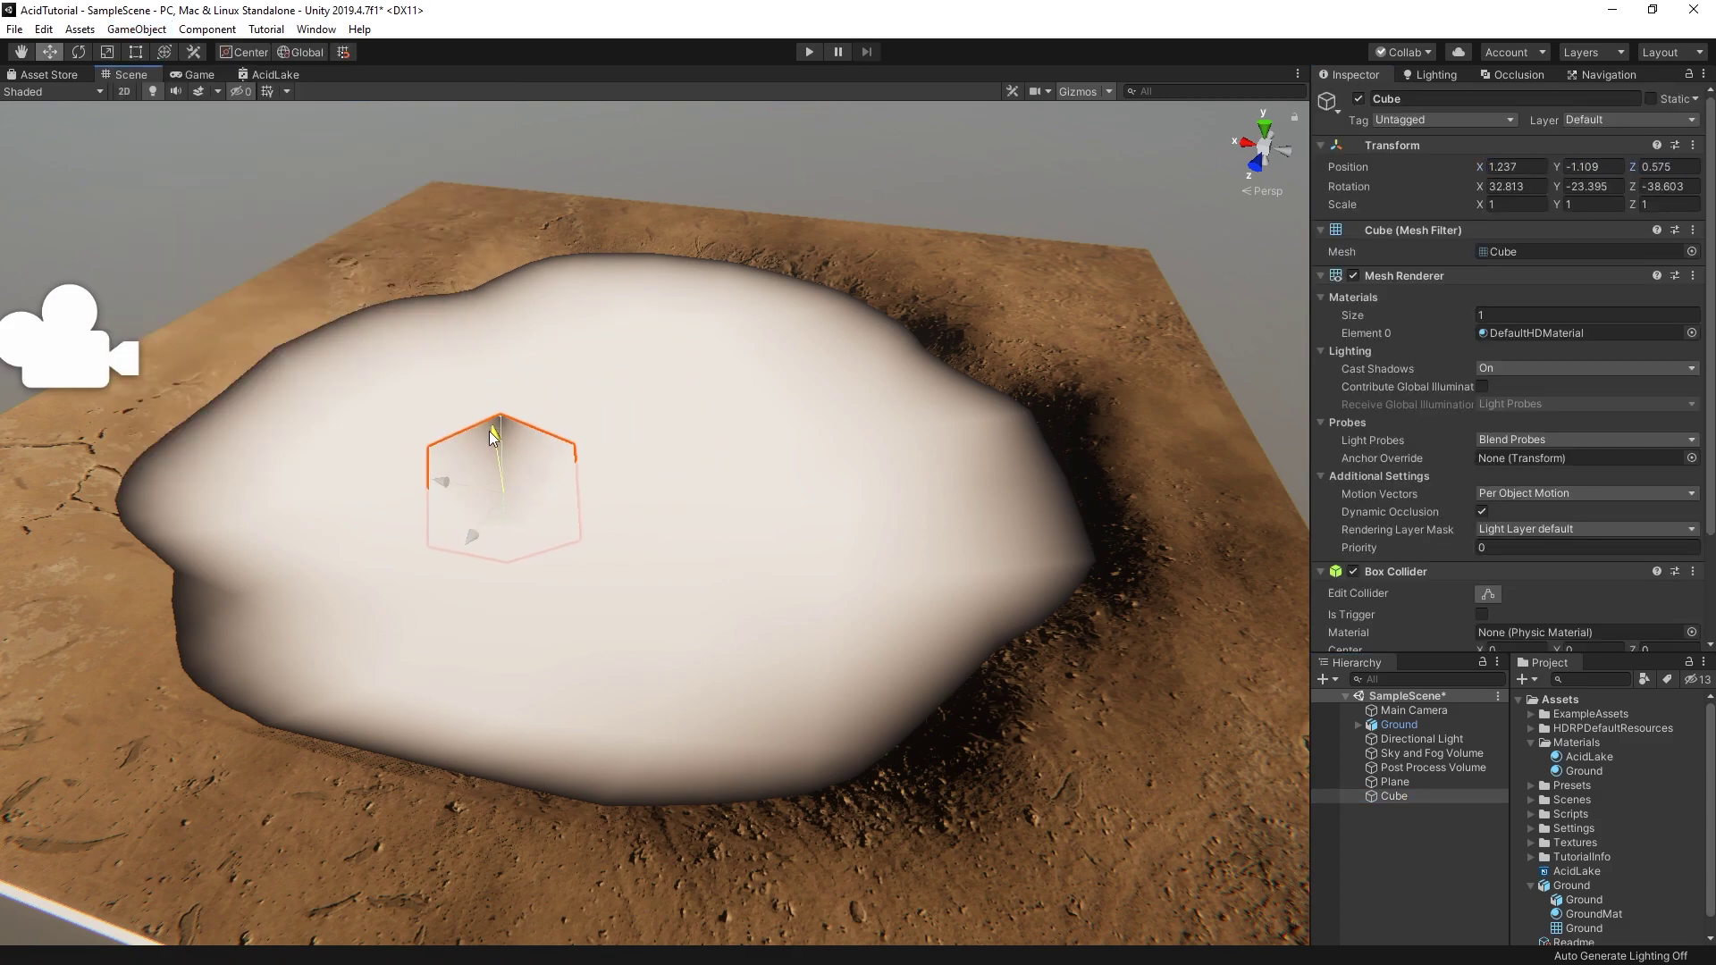
# Step: Add a sphere at X 0, Y 0 and lower it into the lake
pyautogui.click(137, 29)
pyautogui.click(411, 161)
pyautogui.click(1517, 166)
pyautogui.write('0')
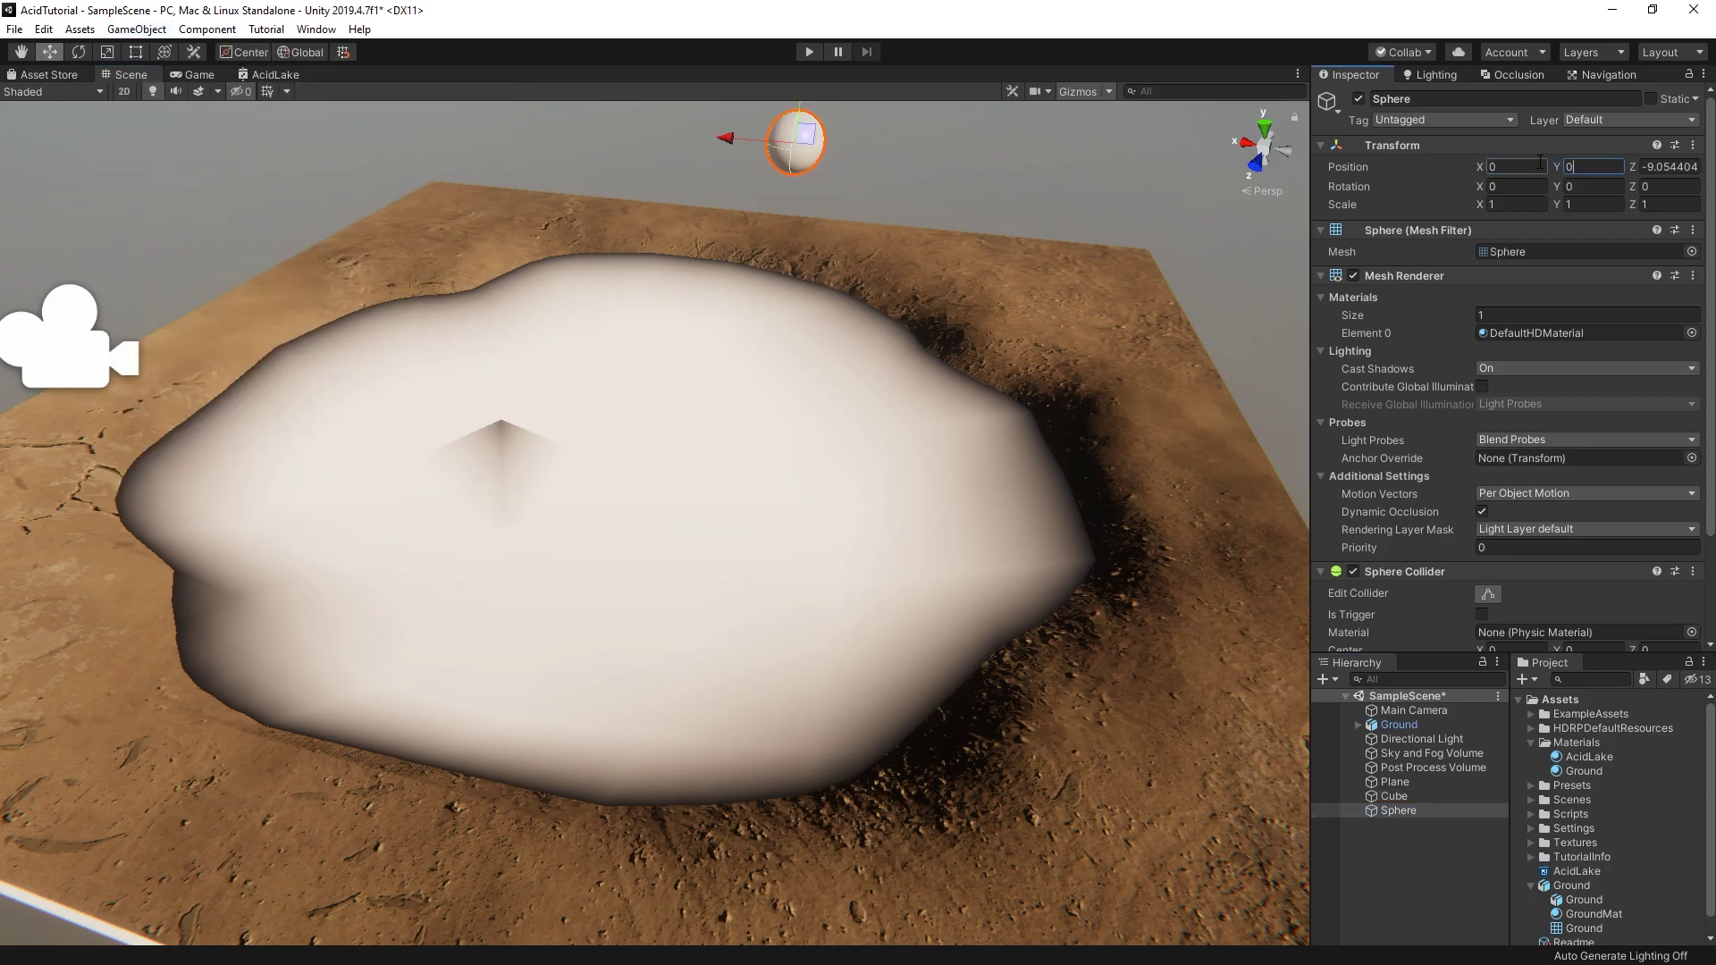
pyautogui.click(1670, 167)
pyautogui.write('0')
pyautogui.moveTo(640, 324); pyautogui.dragTo(640, 348)
# Step: Select the lake plane and set its Depth to 1.5
pyautogui.click(834, 544)
pyautogui.click(1508, 538)
pyautogui.write('2.47')
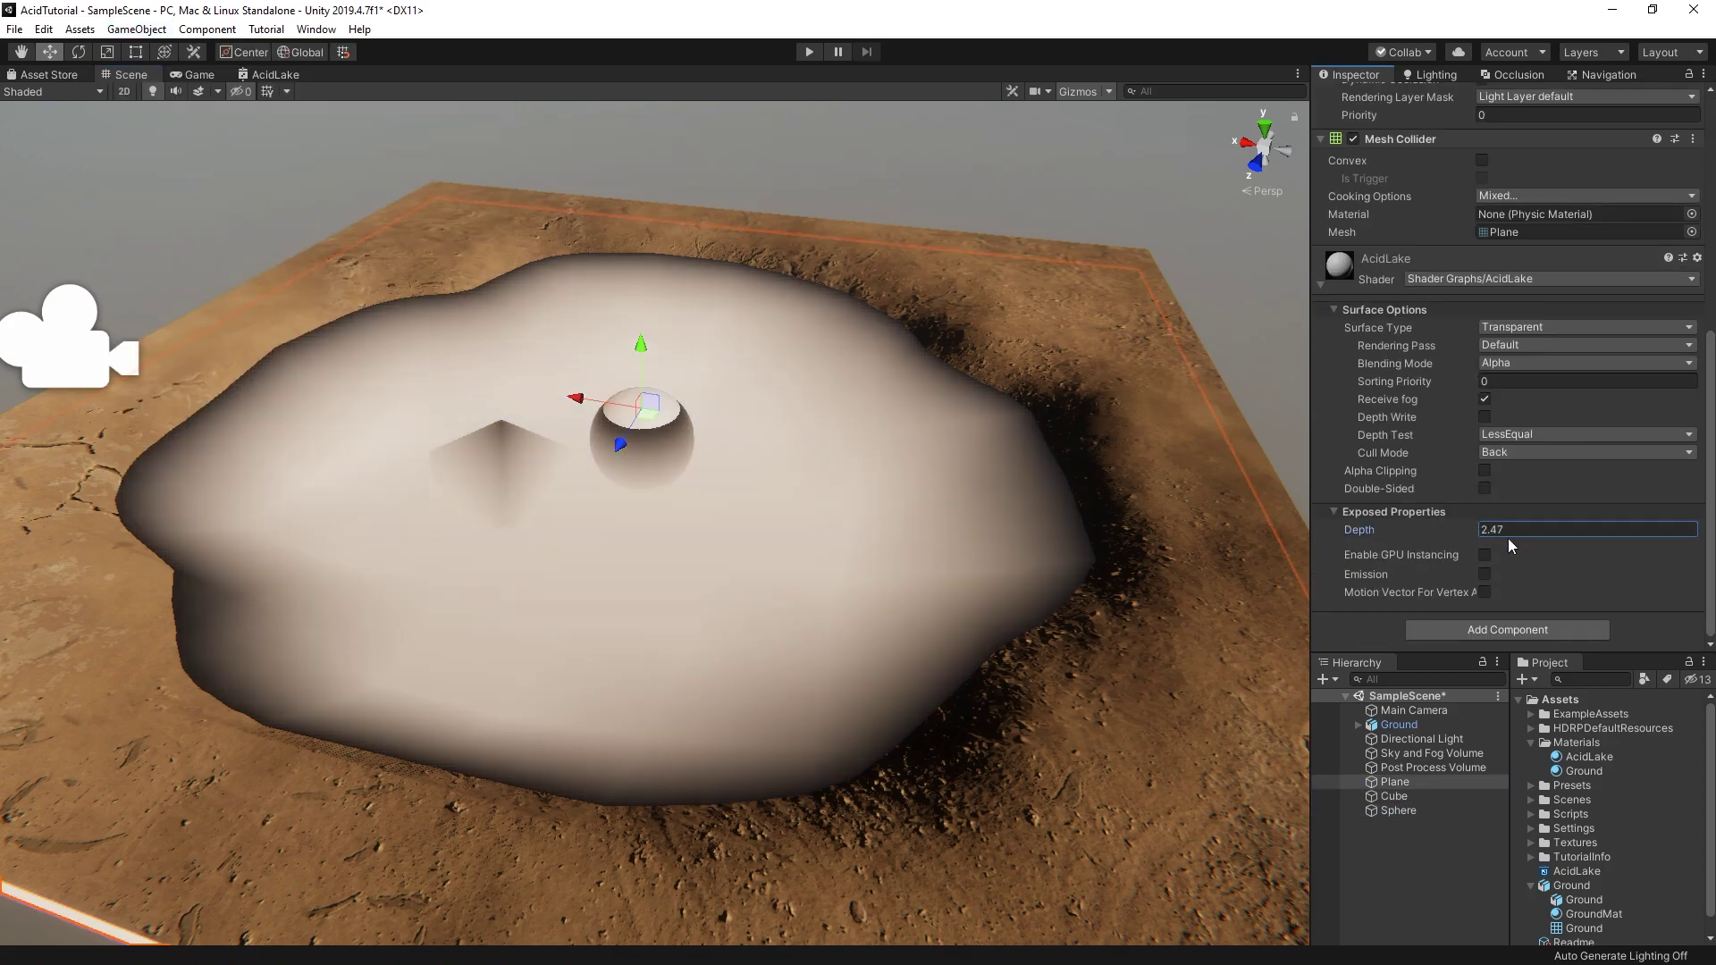
pyautogui.press('BackSpace')
pyautogui.press('BackSpace')
pyautogui.press('BackSpace')
pyautogui.write('1.5')
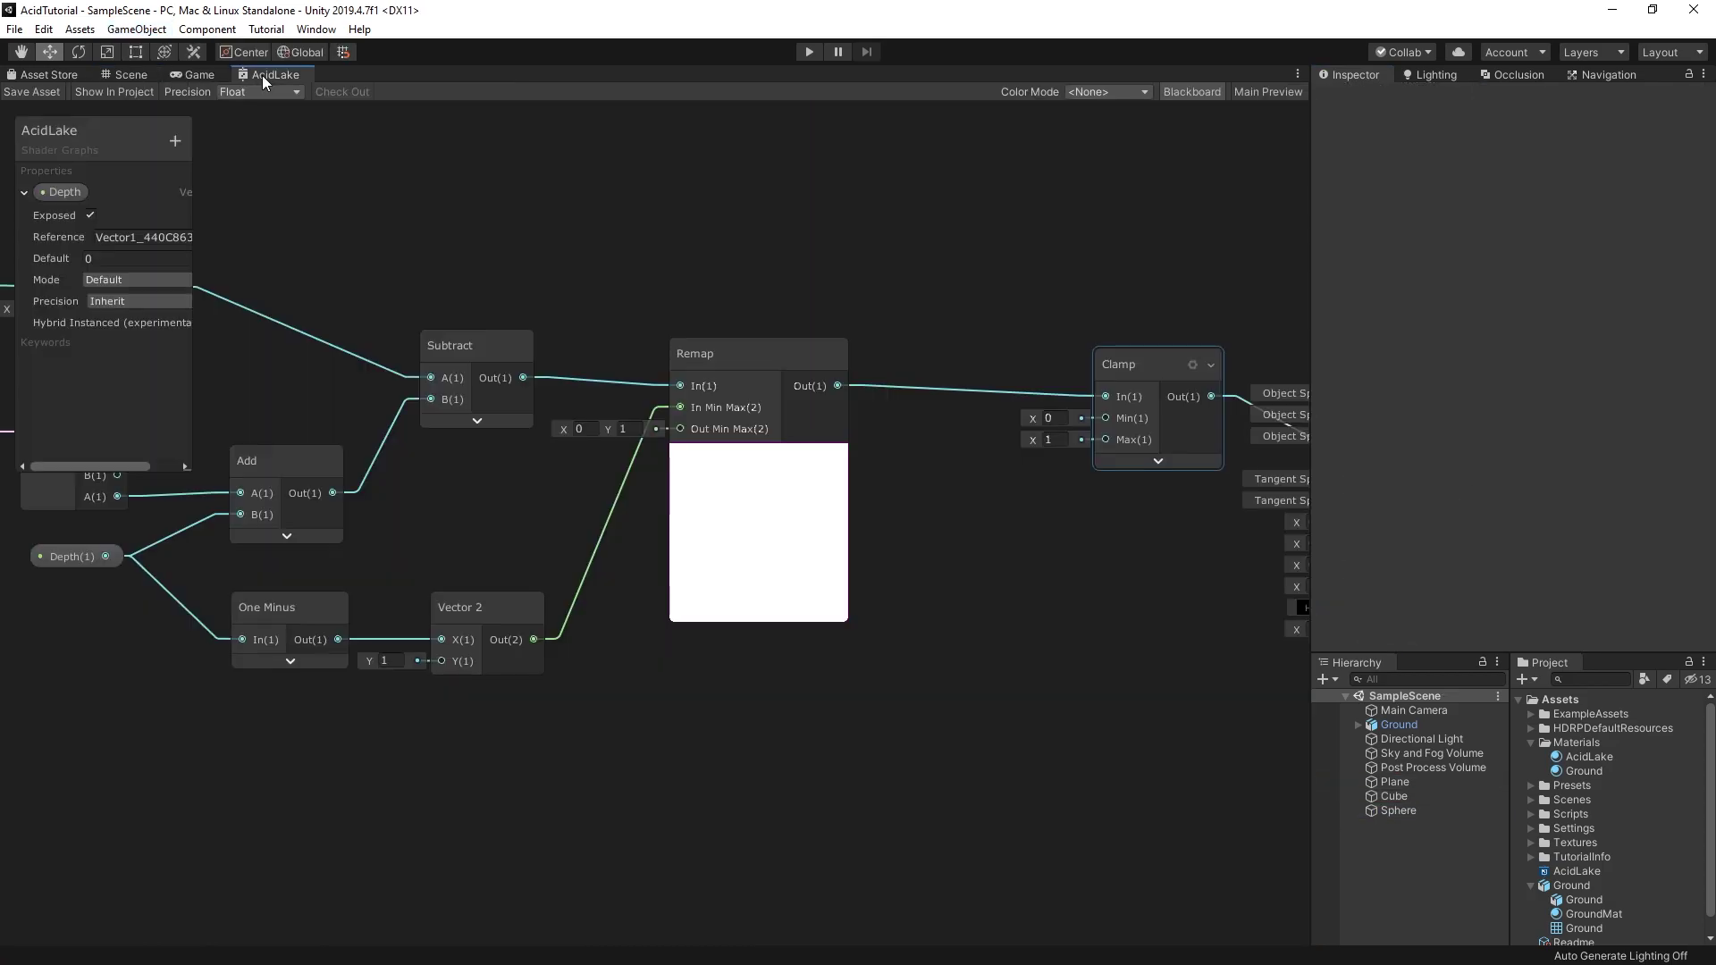
pyautogui.scroll(-2, 682, 322)
pyautogui.scroll(-3, 785, 420)
# Step: Group the depth nodes under a 'Depth Calculation' label and save the graph
pyautogui.scroll(-2, 1027, 399)
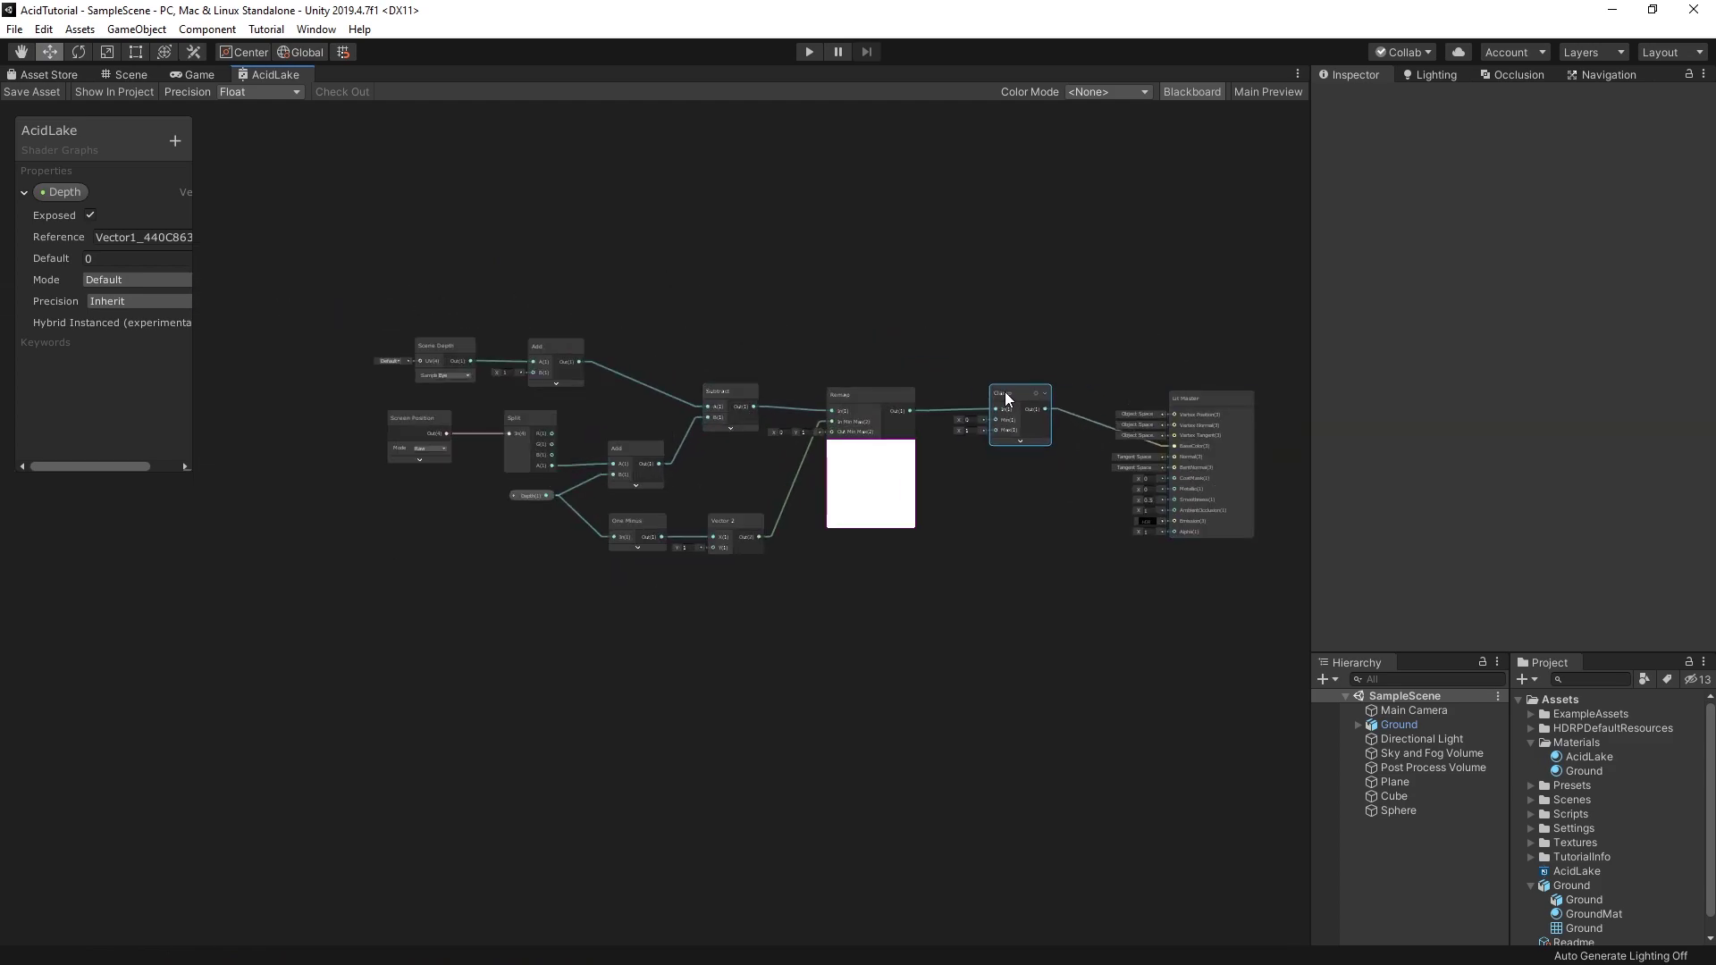
pyautogui.moveTo(1005, 399); pyautogui.dragTo(975, 398)
pyautogui.moveTo(303, 246); pyautogui.dragTo(1050, 706)
pyautogui.rightClick(994, 425)
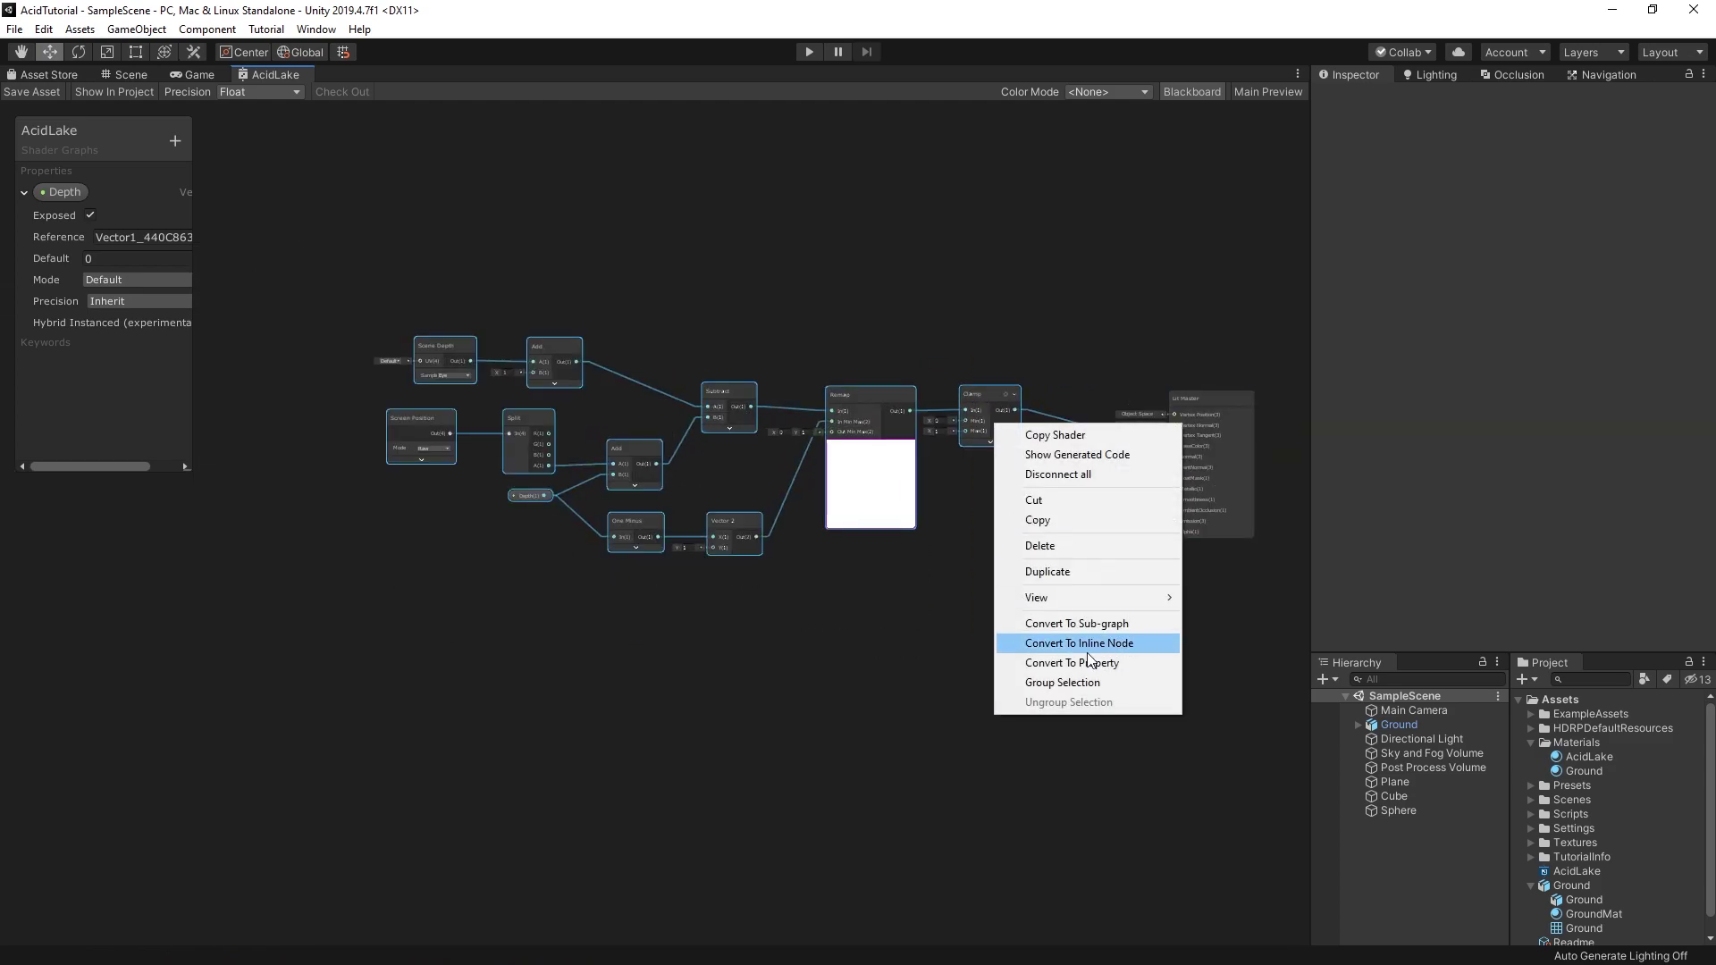
pyautogui.click(1094, 682)
pyautogui.write('ation')
pyautogui.press('Return')
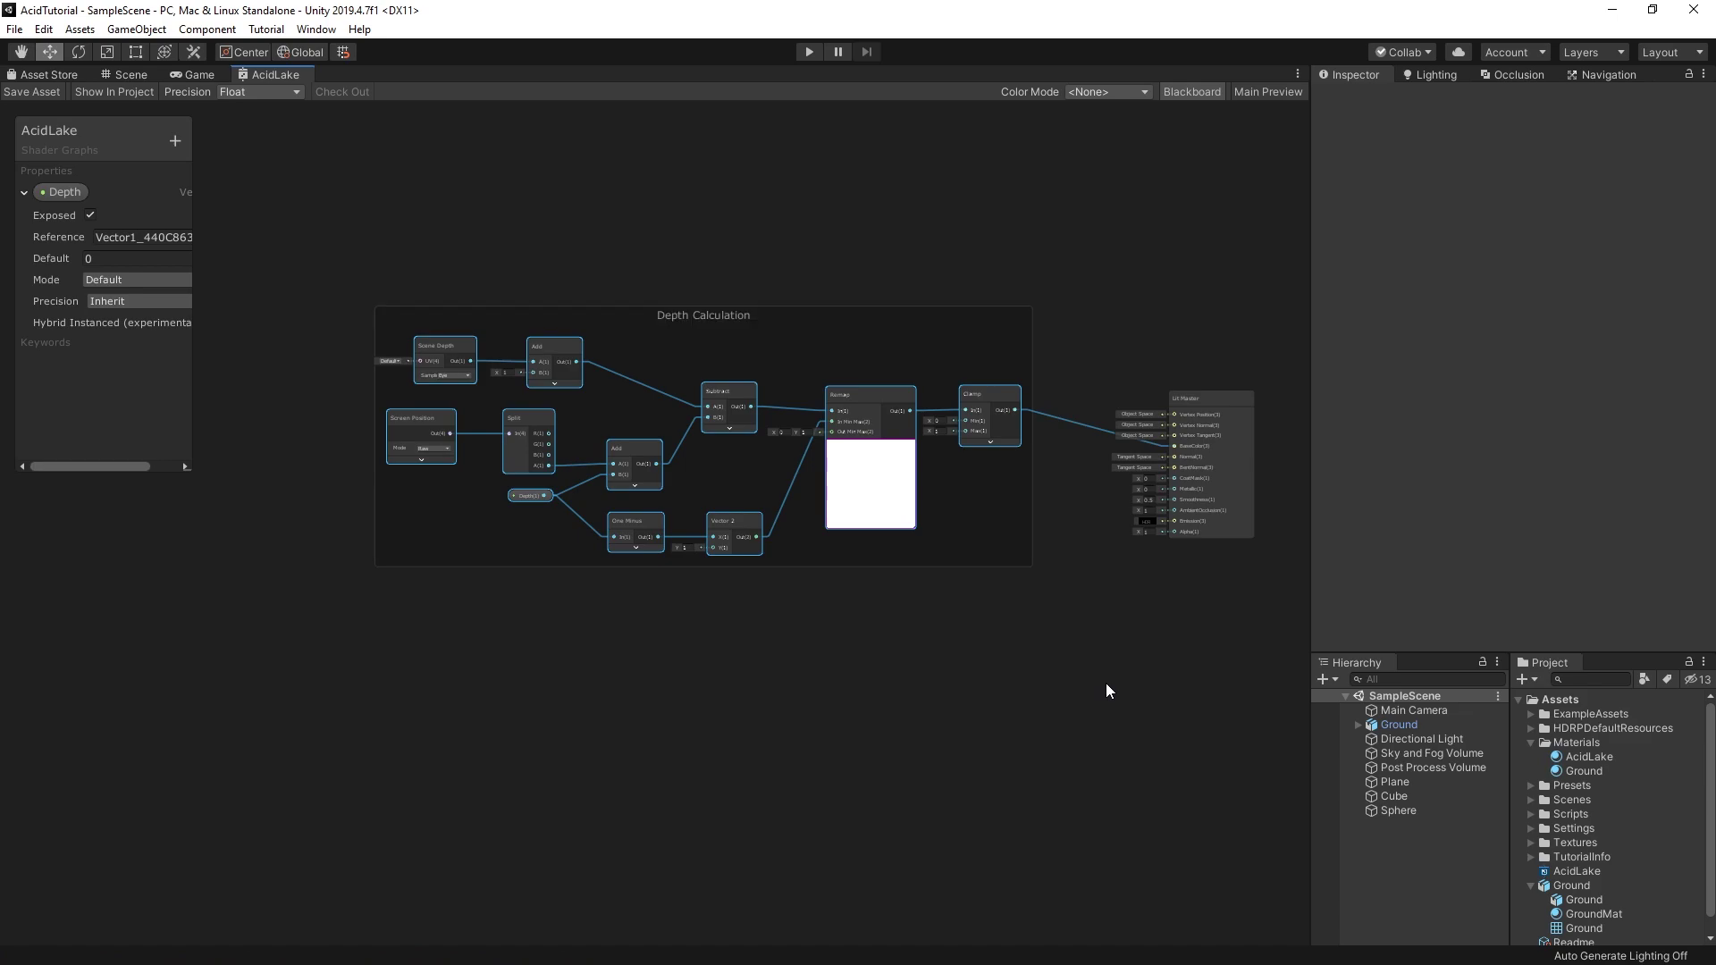
pyautogui.click(1108, 695)
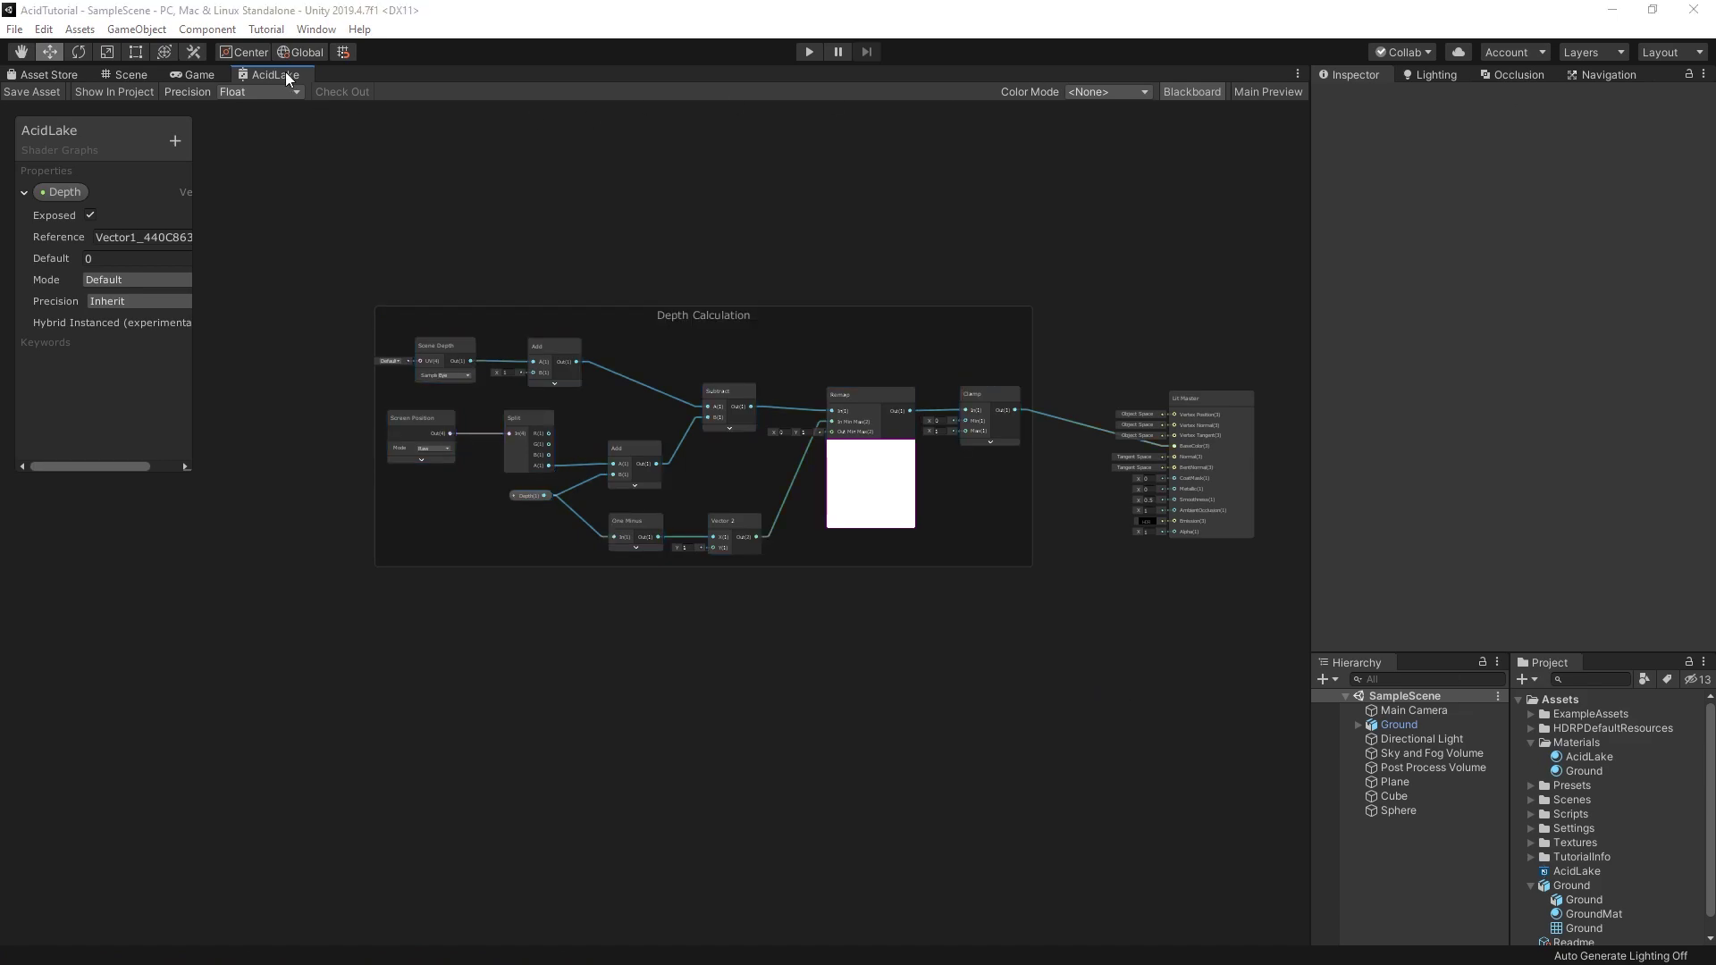
pyautogui.rightClick(255, 77)
pyautogui.click(295, 106)
pyautogui.click(902, 528)
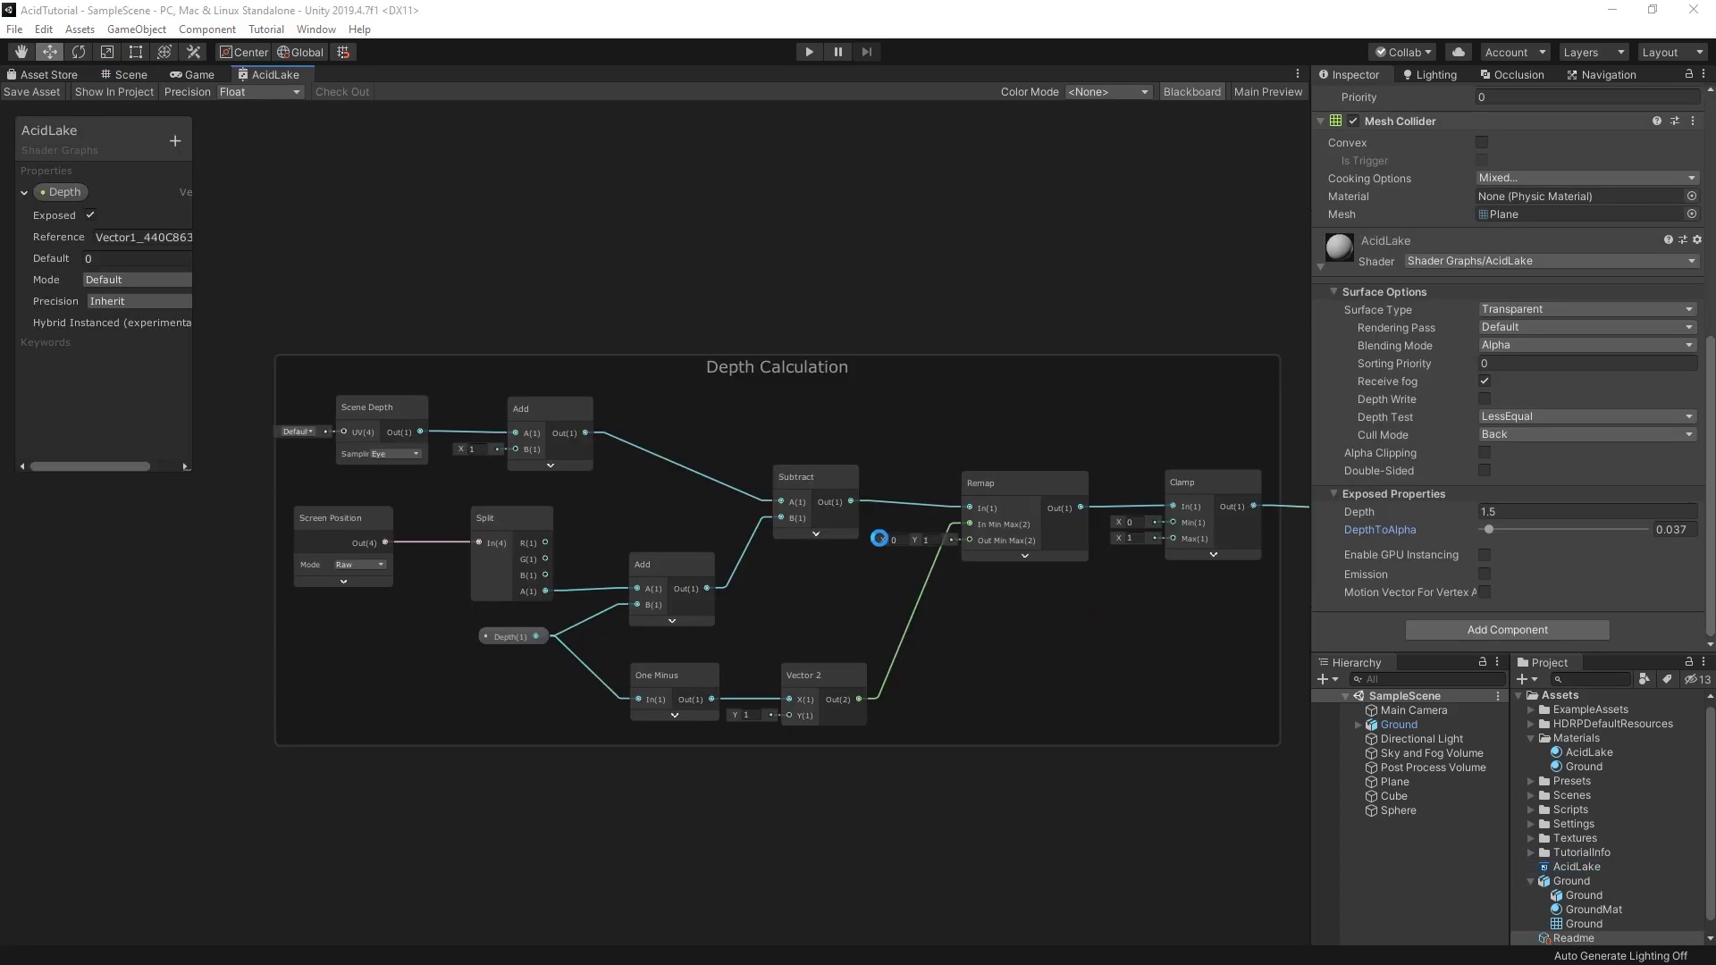
# Step: Move Lit Master further right and pan to show the colour chain
pyautogui.moveTo(1121, 670); pyautogui.dragTo(321, 540, button='middle')
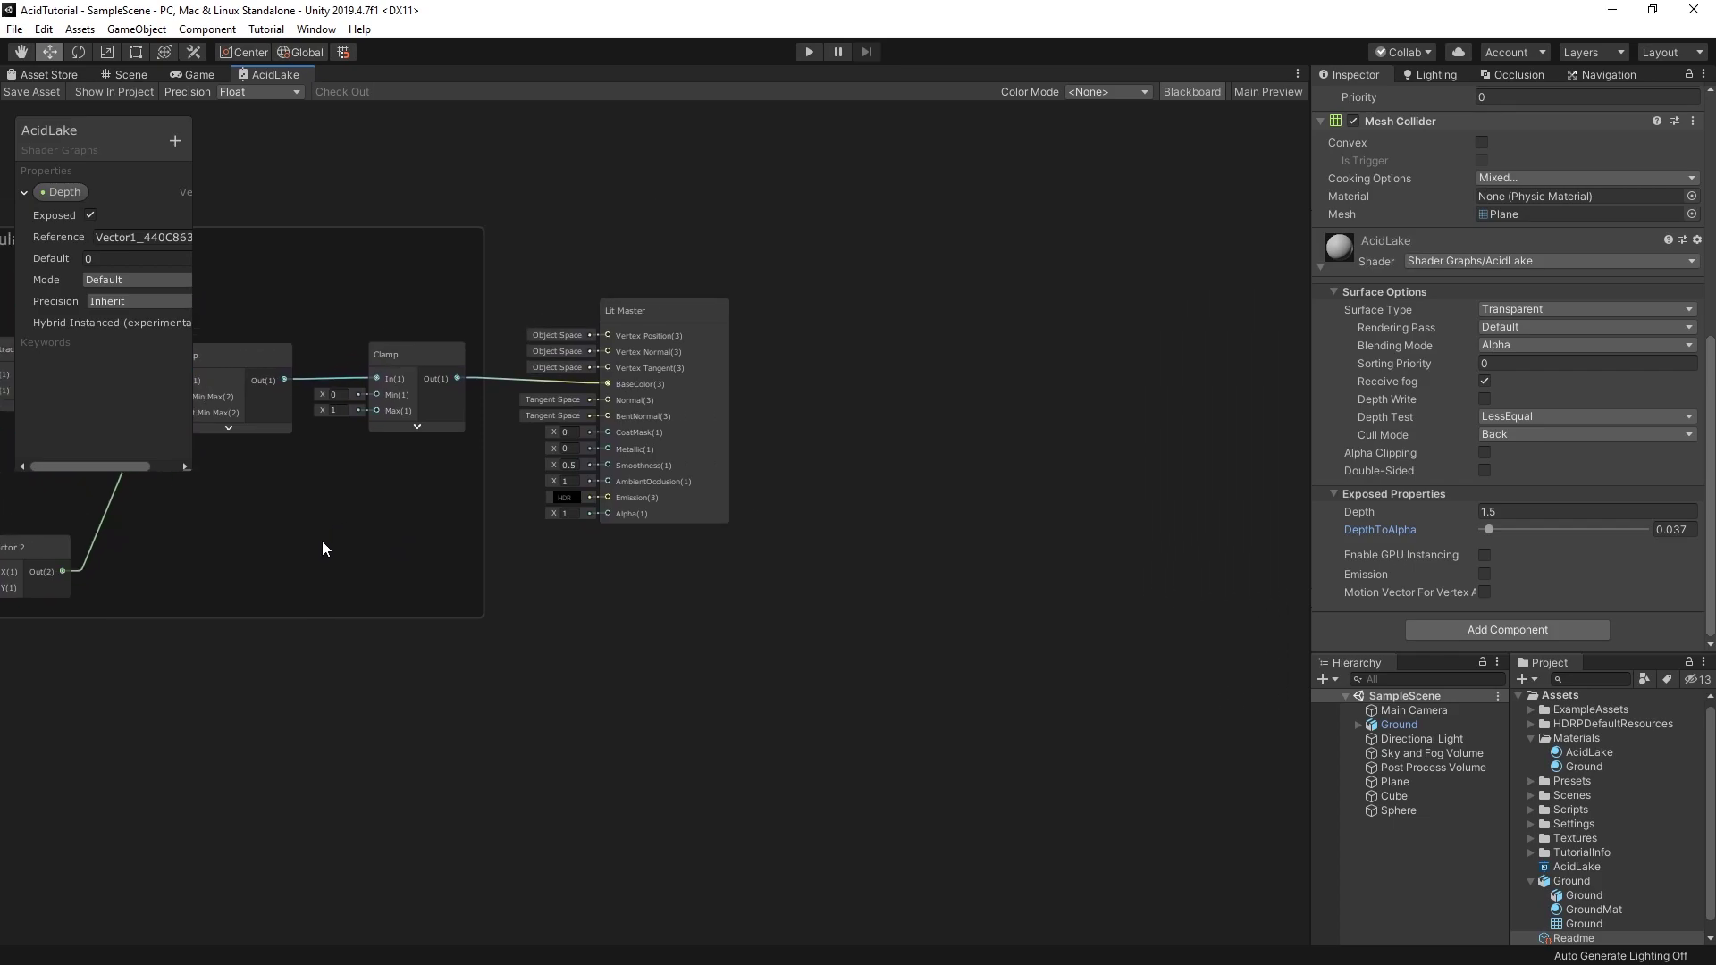
pyautogui.moveTo(640, 324)
pyautogui.mouseDown()
pyautogui.moveTo(1241, 324)
pyautogui.moveTo(1113, 296)
pyautogui.mouseUp()
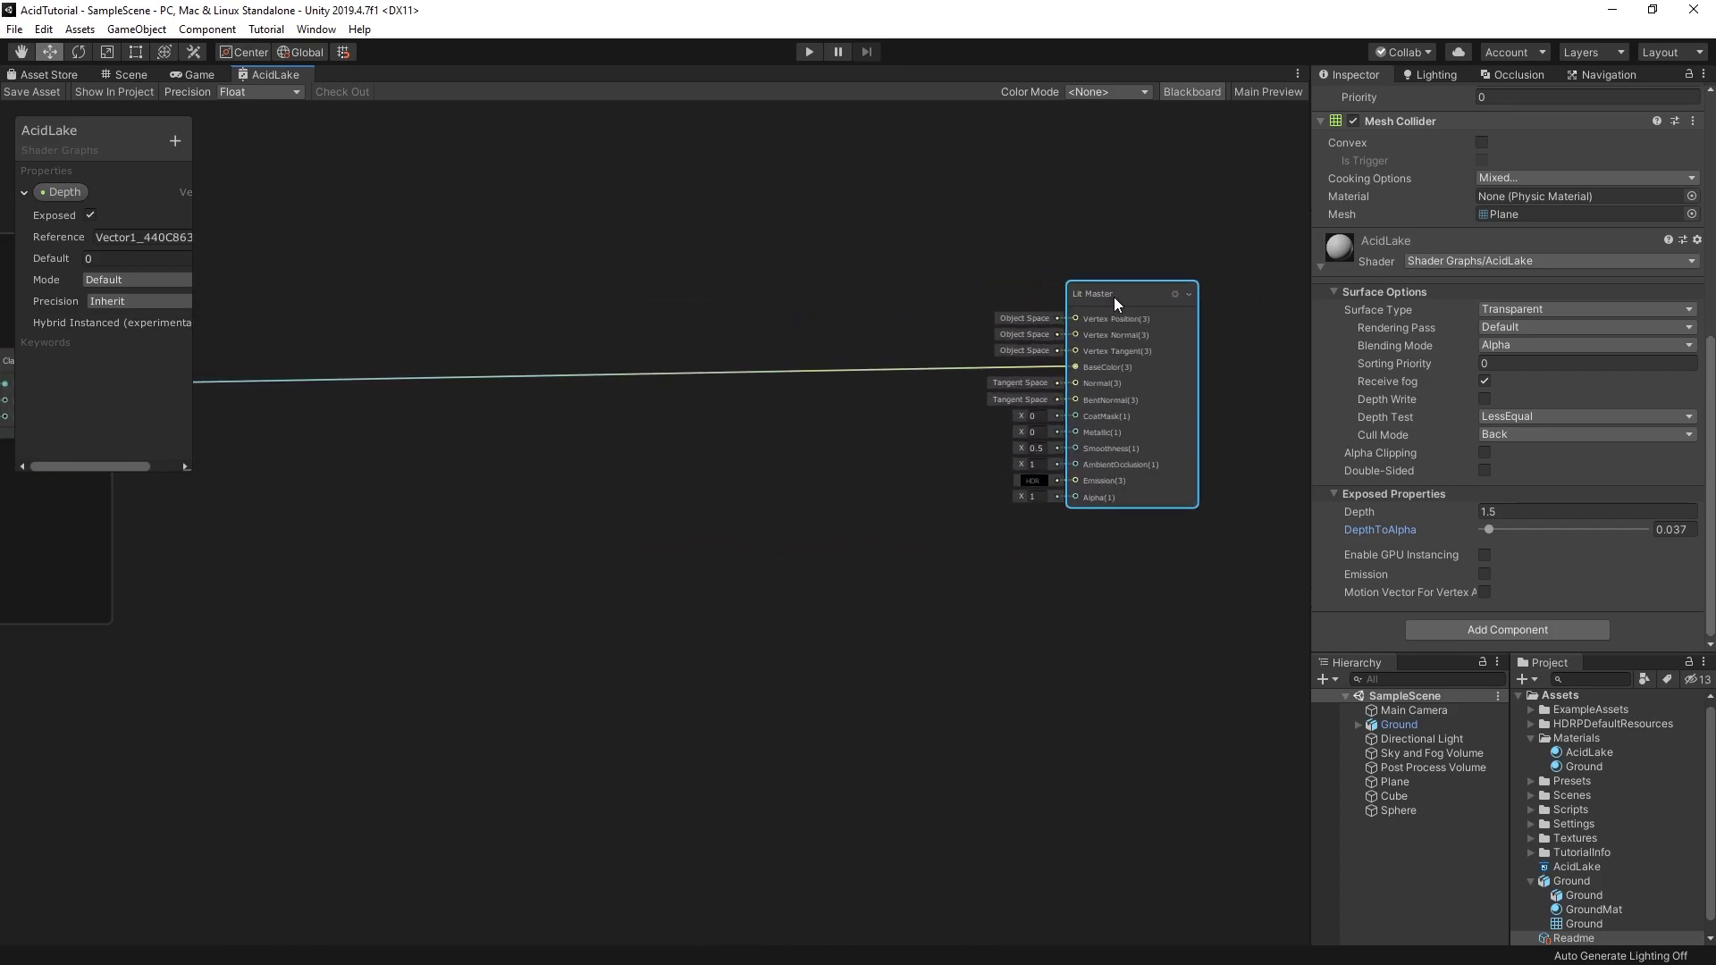
pyautogui.click(475, 599)
pyautogui.moveTo(477, 607)
pyautogui.mouseDown(button='middle')
pyautogui.moveTo(554, 551)
pyautogui.moveTo(635, 577)
pyautogui.moveTo(504, 618)
pyautogui.mouseUp(button='middle')
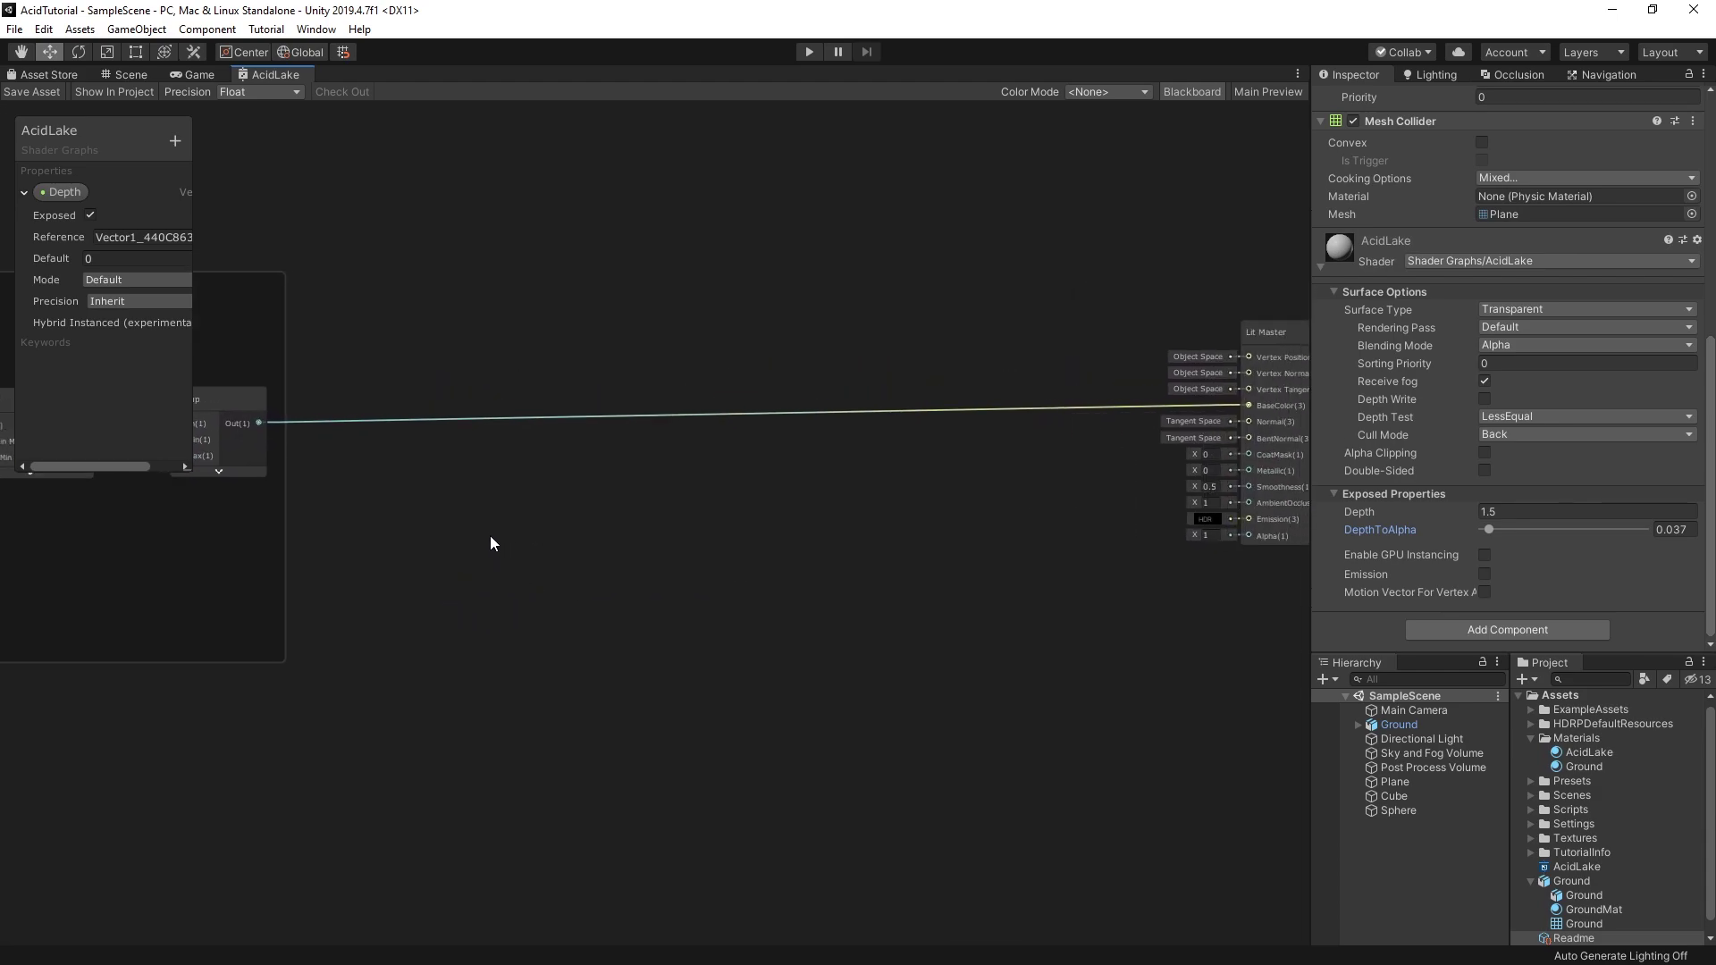
# Step: Add a DepthToAlpha Vector1 slider property with default 0.1
pyautogui.click(23, 191)
pyautogui.click(175, 140)
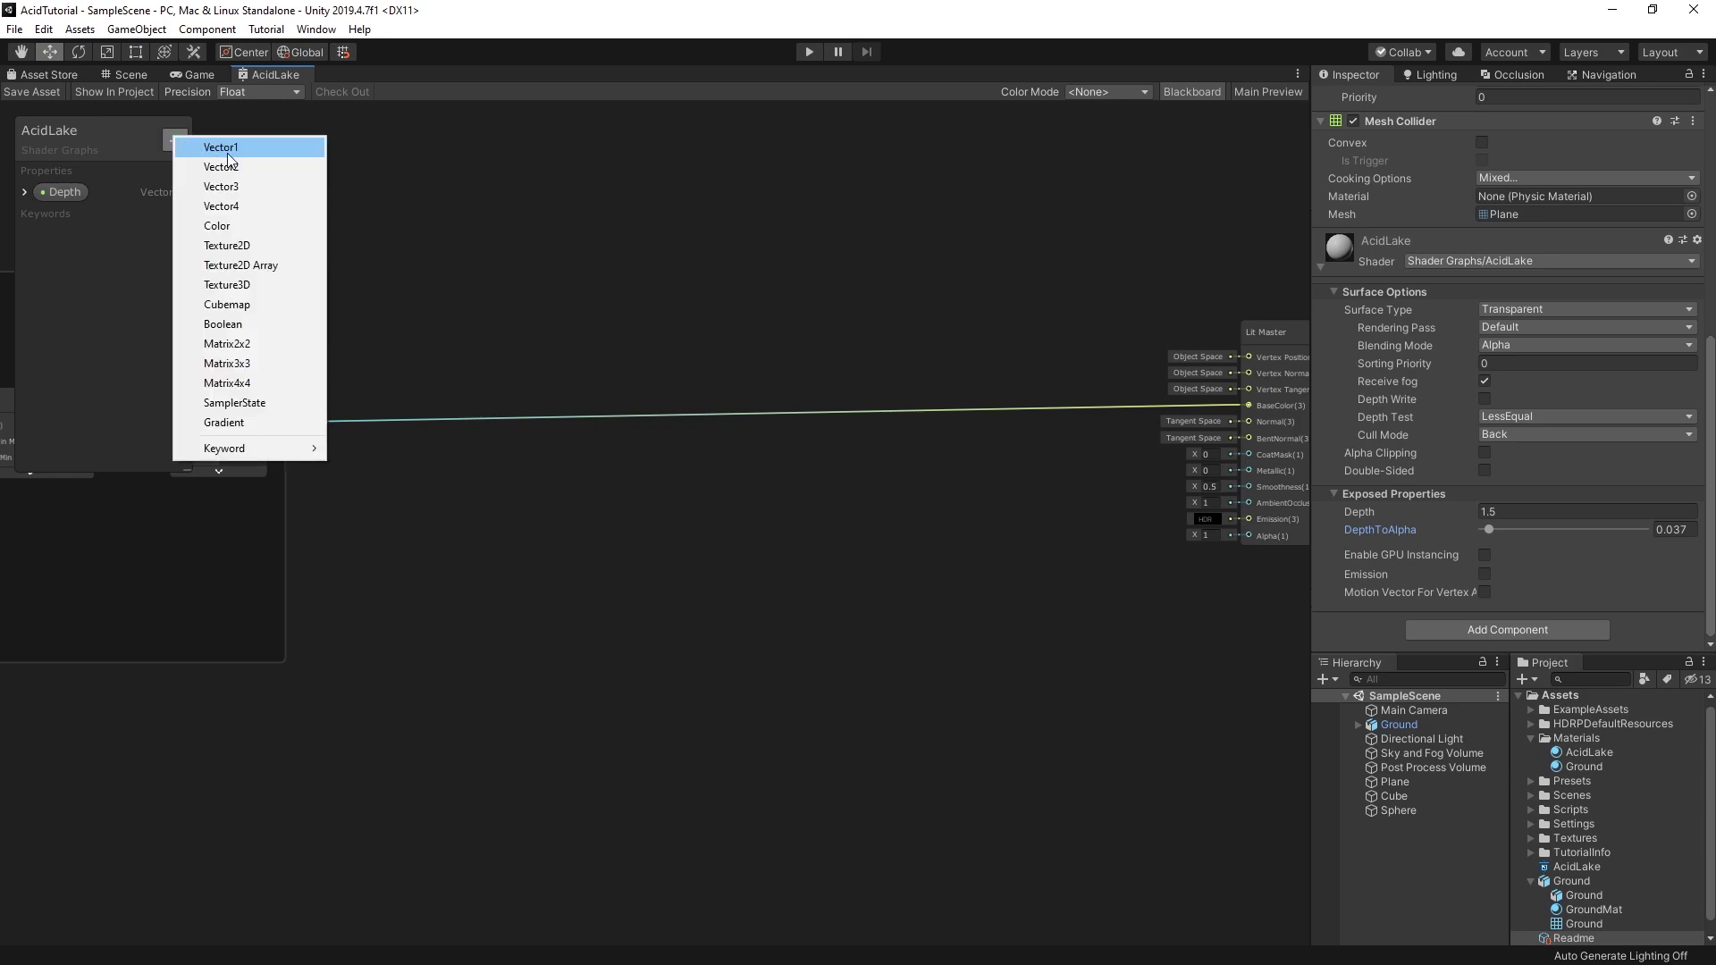
pyautogui.click(228, 153)
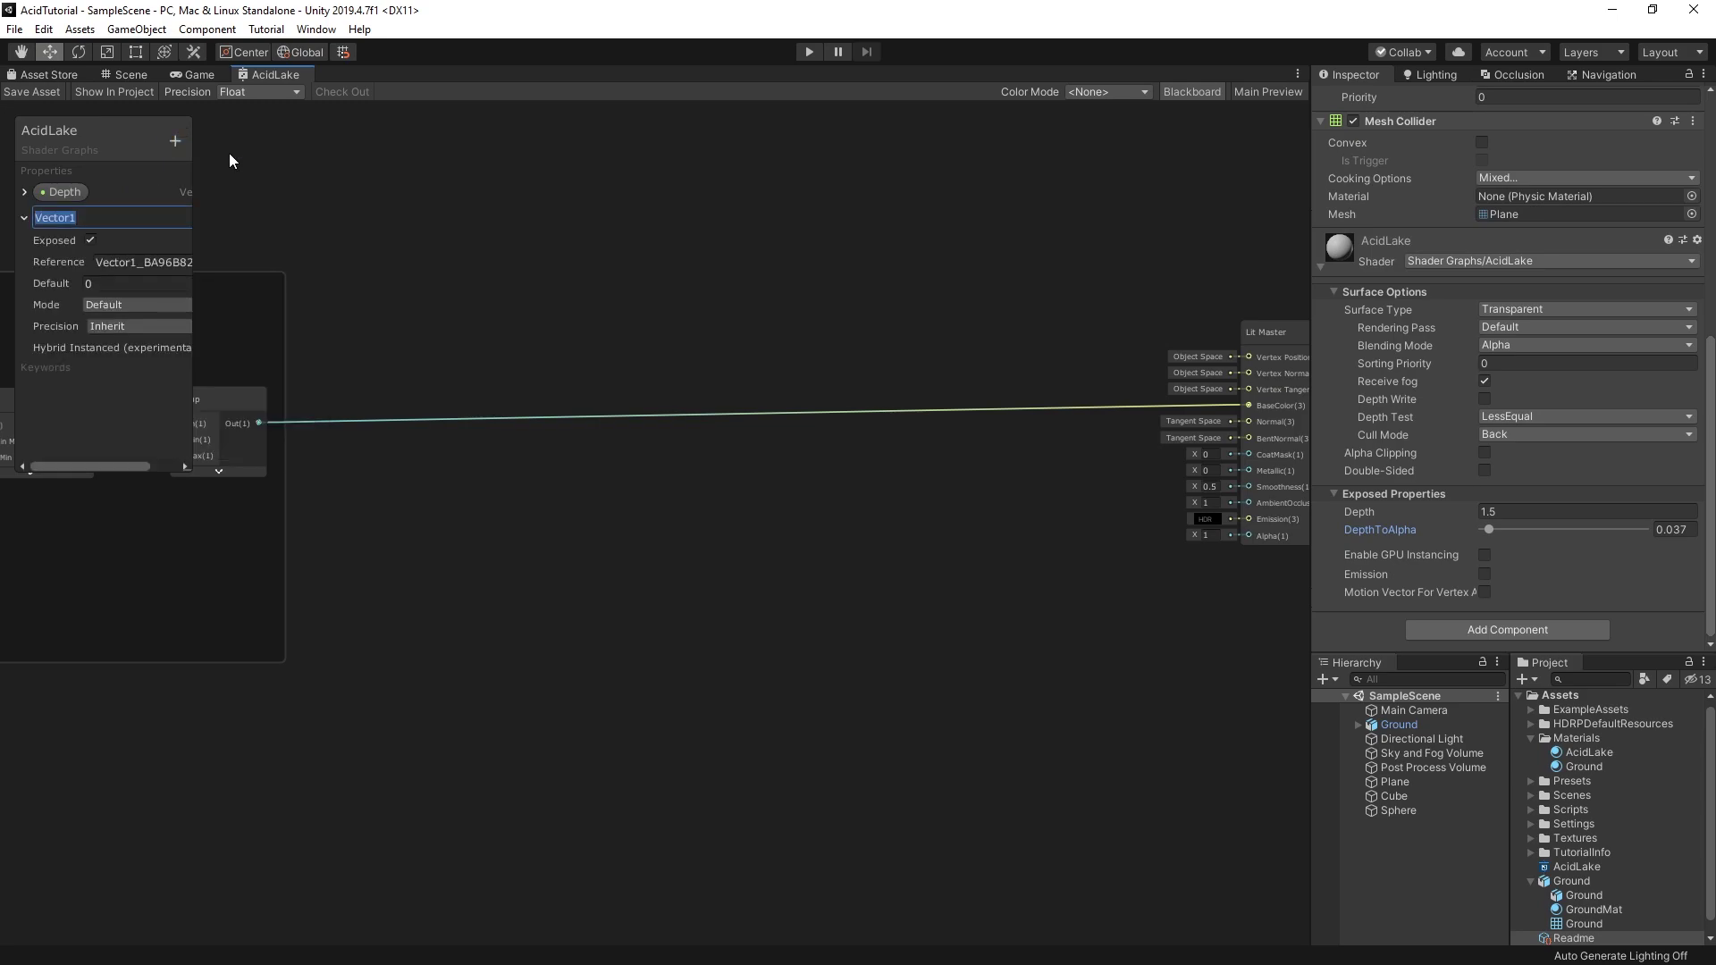
pyautogui.write('DepthToAlph')
pyautogui.write('a')
pyautogui.press('Return')
pyautogui.click(145, 304)
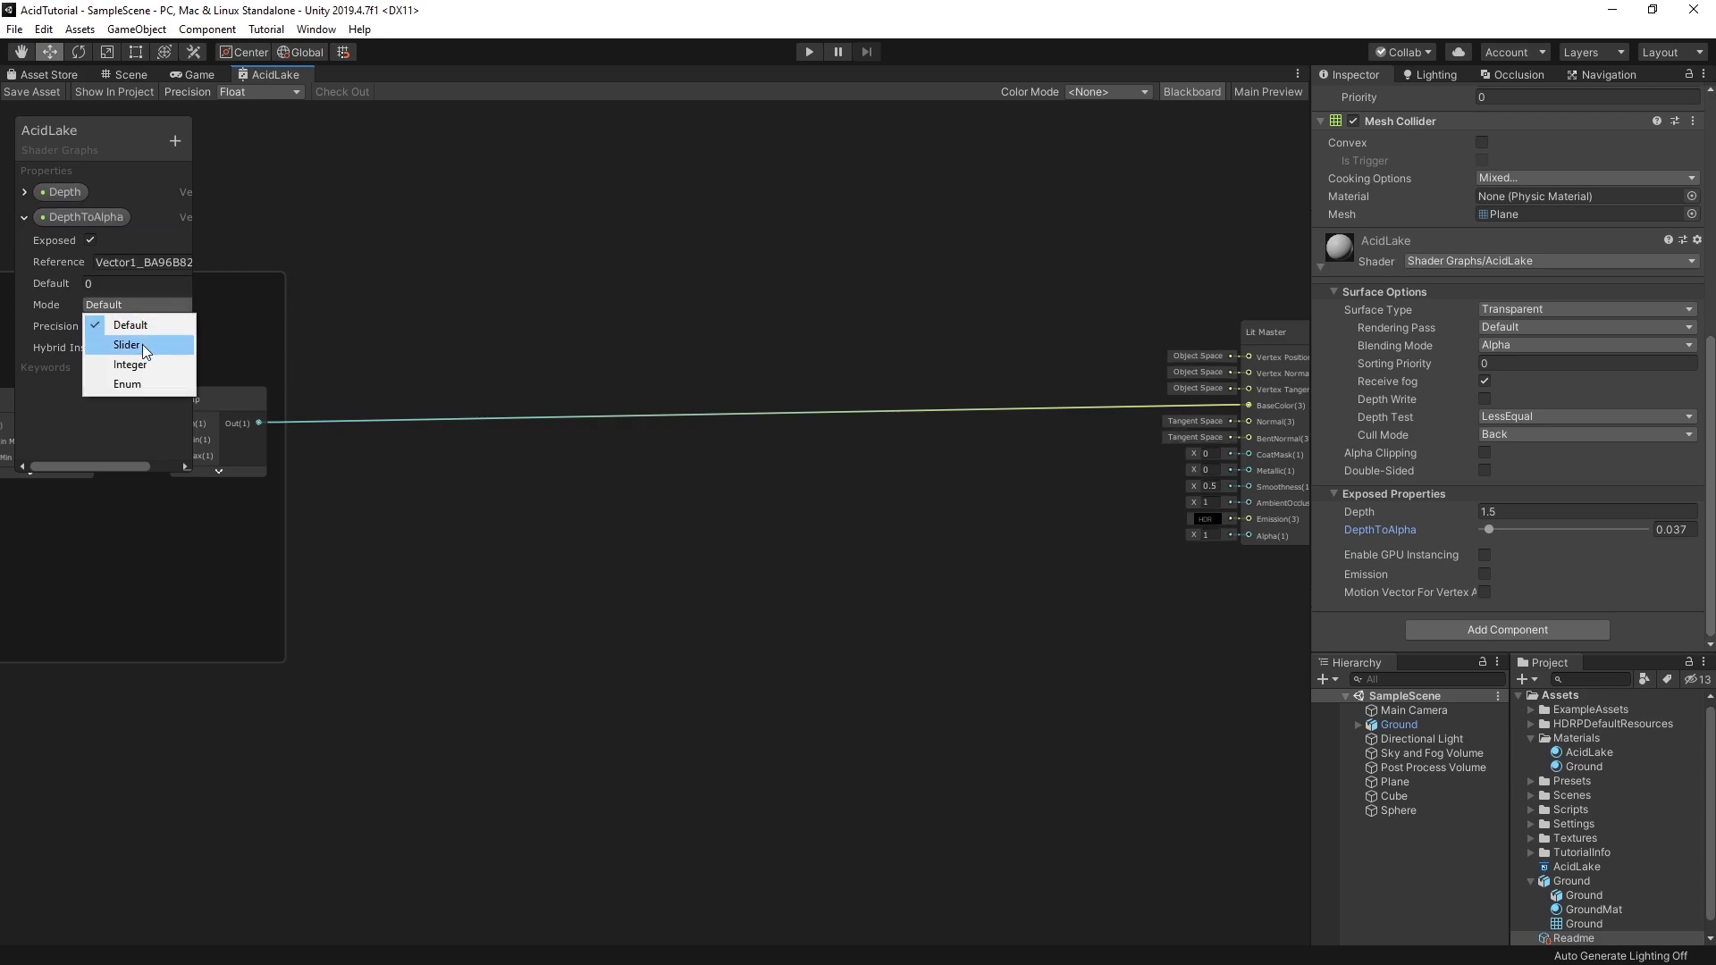
pyautogui.click(144, 346)
pyautogui.click(119, 284)
pyautogui.write('.1')
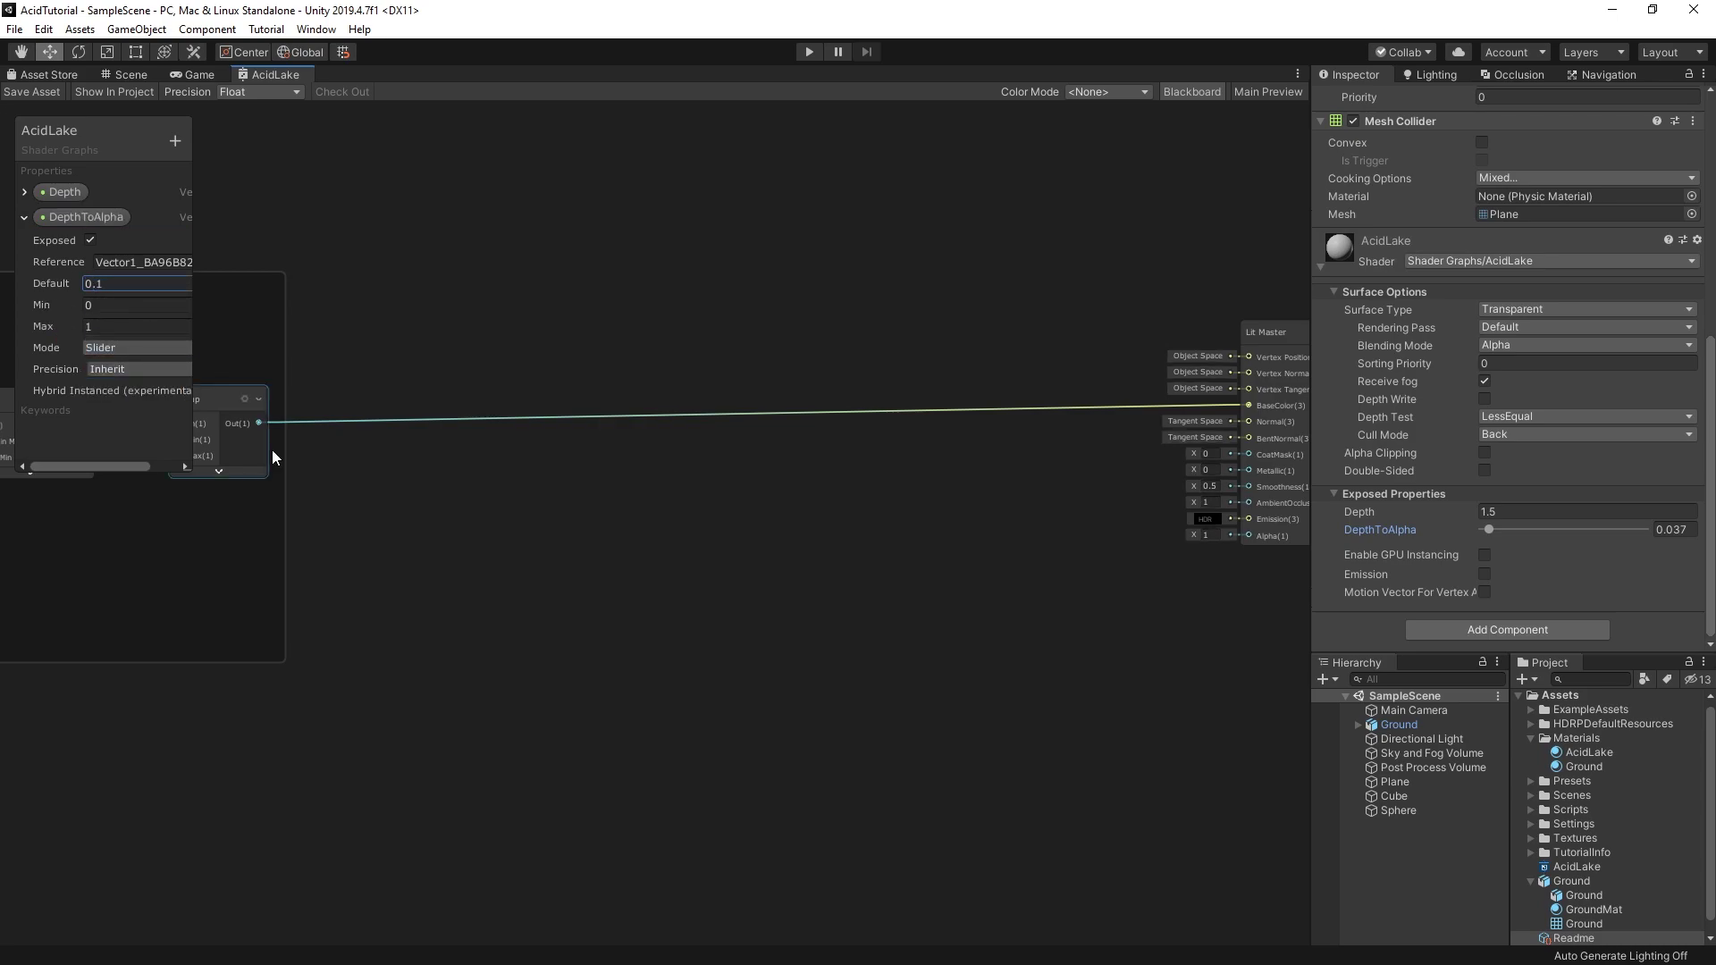
pyautogui.press('Return')
# Step: Divide the depth result by a DepthToAlpha node with a Divide node
pyautogui.press('space')
pyautogui.write('divide')
pyautogui.press('Return')
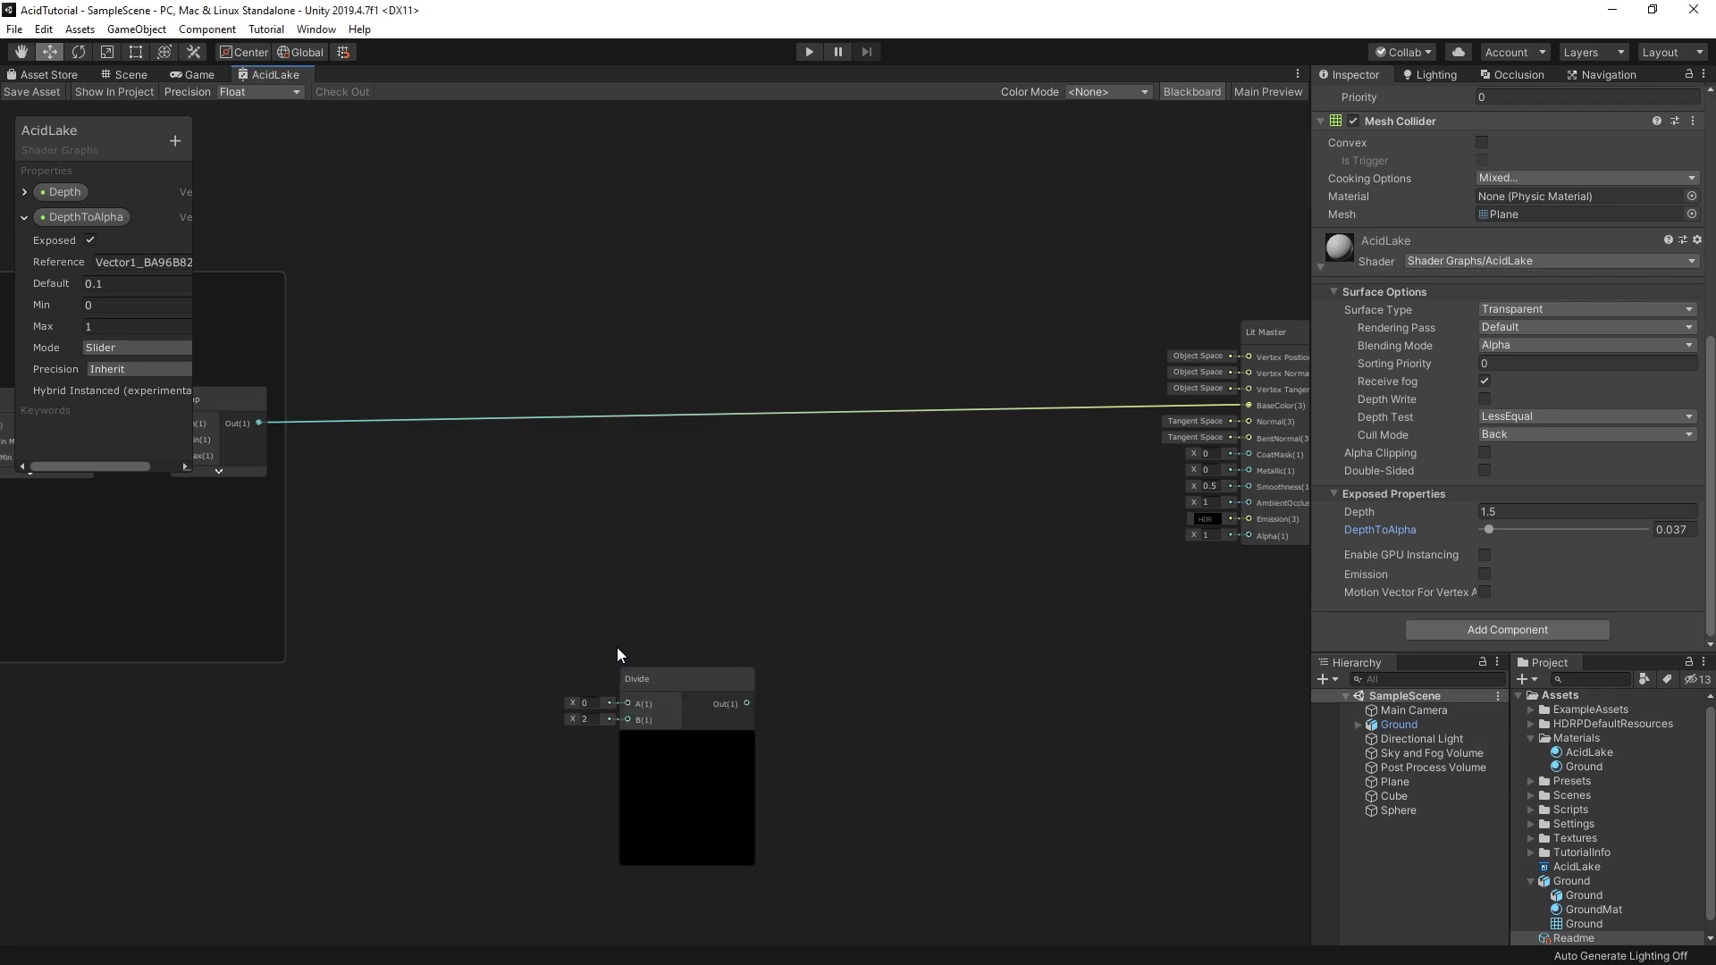
pyautogui.moveTo(671, 677); pyautogui.dragTo(446, 510)
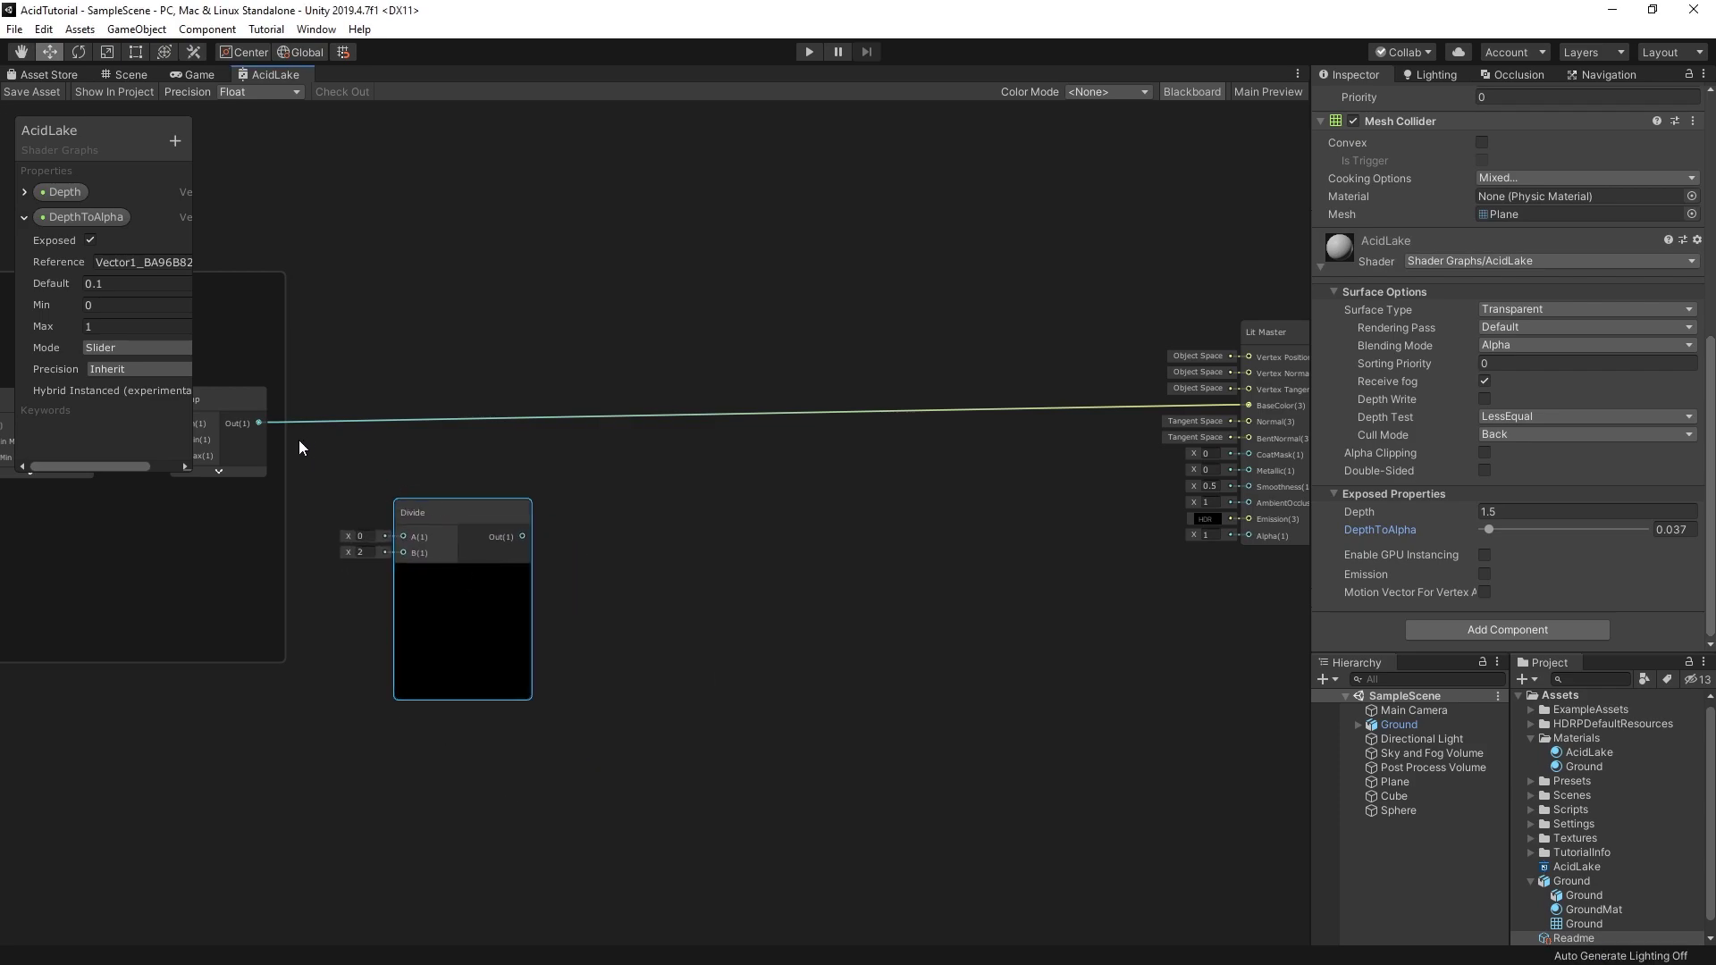
pyautogui.moveTo(259, 422); pyautogui.dragTo(403, 536)
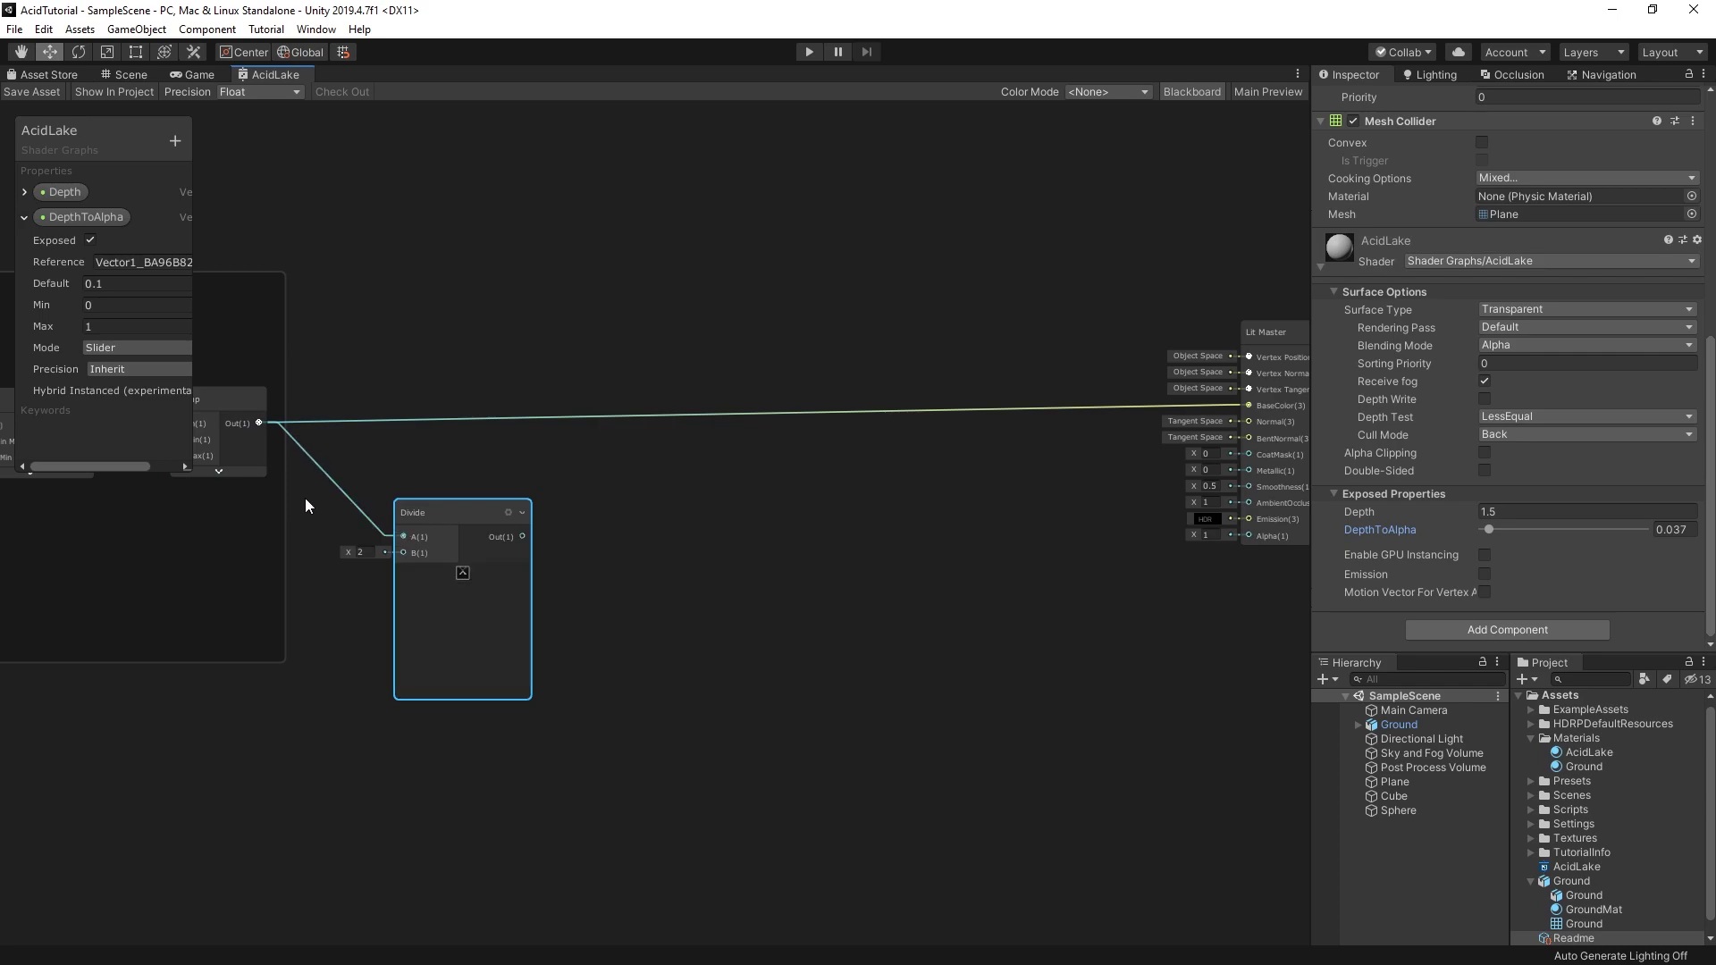
pyautogui.moveTo(50, 215)
pyautogui.mouseDown()
pyautogui.moveTo(213, 795)
pyautogui.moveTo(359, 582)
pyautogui.moveTo(401, 555)
pyautogui.moveTo(470, 560)
pyautogui.mouseUp()
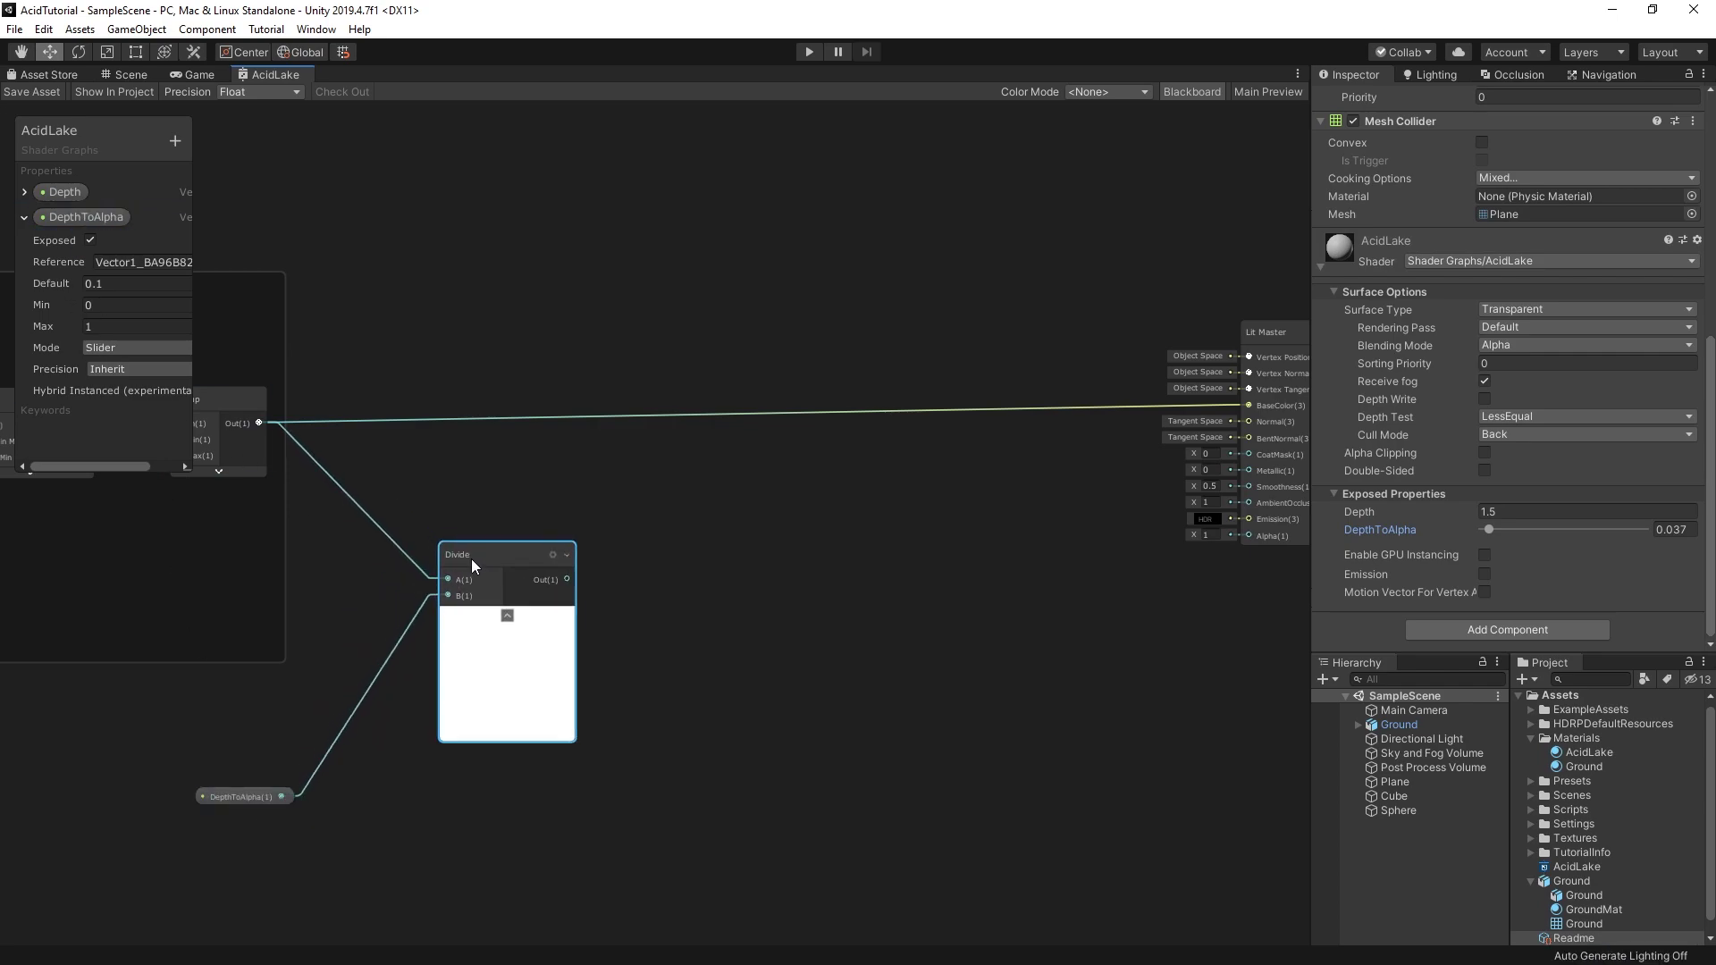
pyautogui.moveTo(241, 800); pyautogui.dragTo(361, 601)
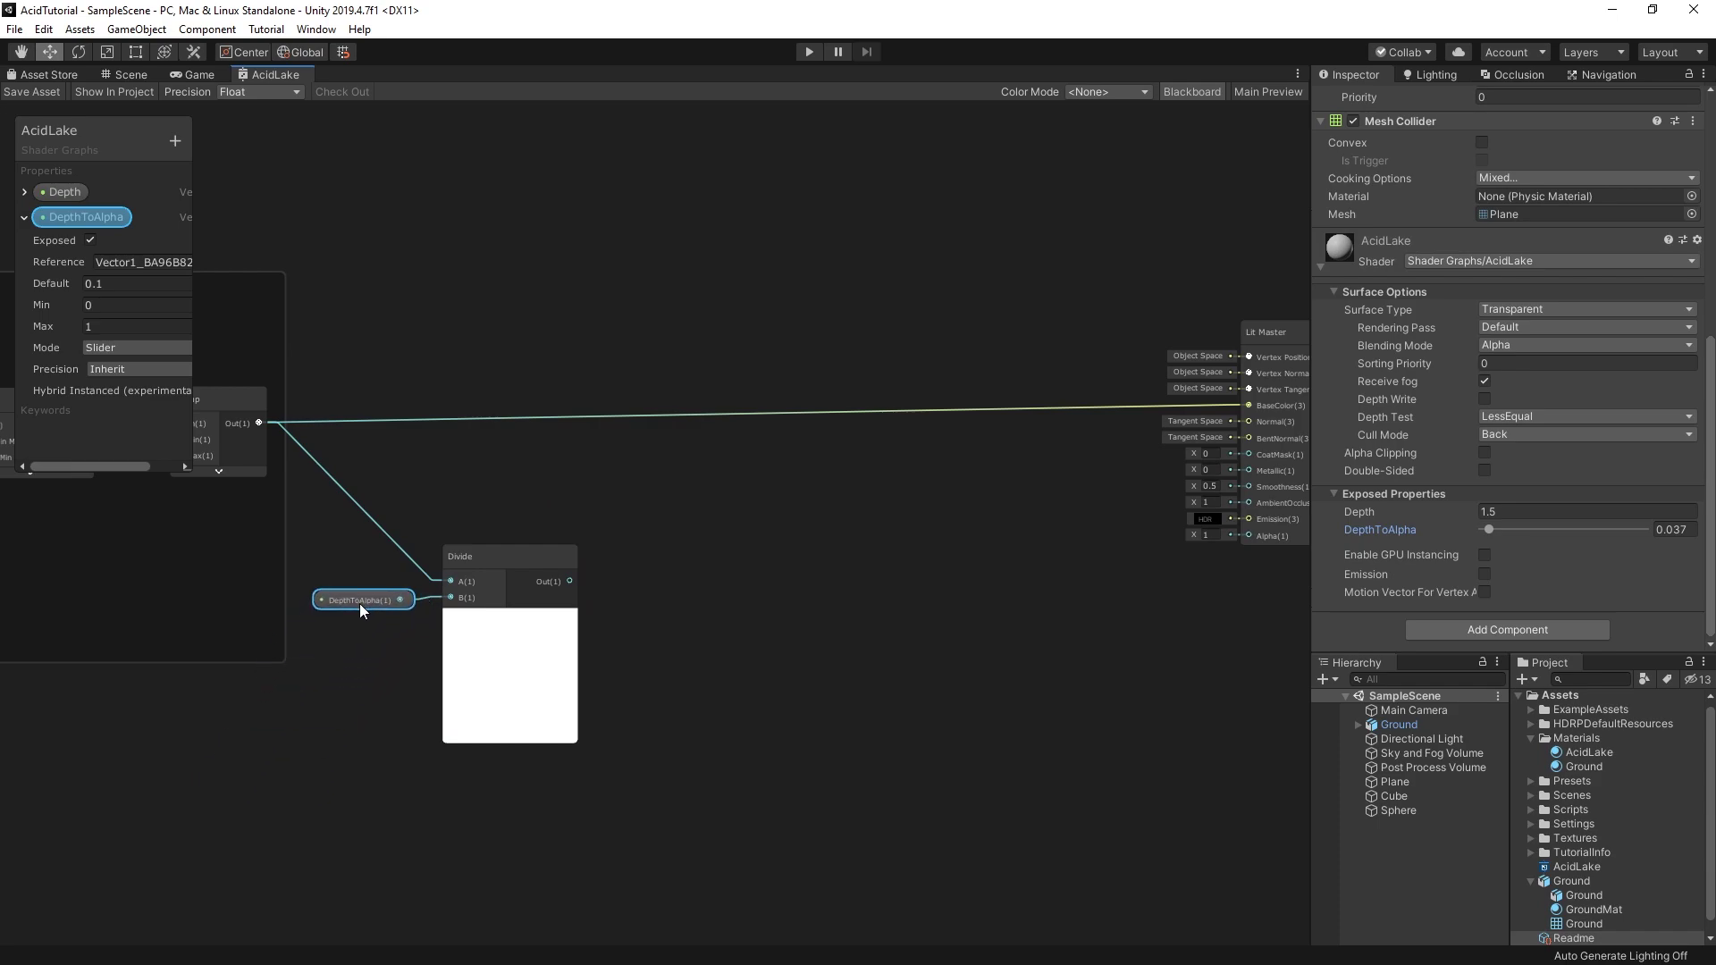
# Step: Clamp the Divide result into Lit Master's Alpha and save the asset
pyautogui.moveTo(569, 581); pyautogui.dragTo(726, 555)
pyautogui.write('clamp')
pyautogui.press('Return')
pyautogui.moveTo(856, 583); pyautogui.dragTo(699, 538)
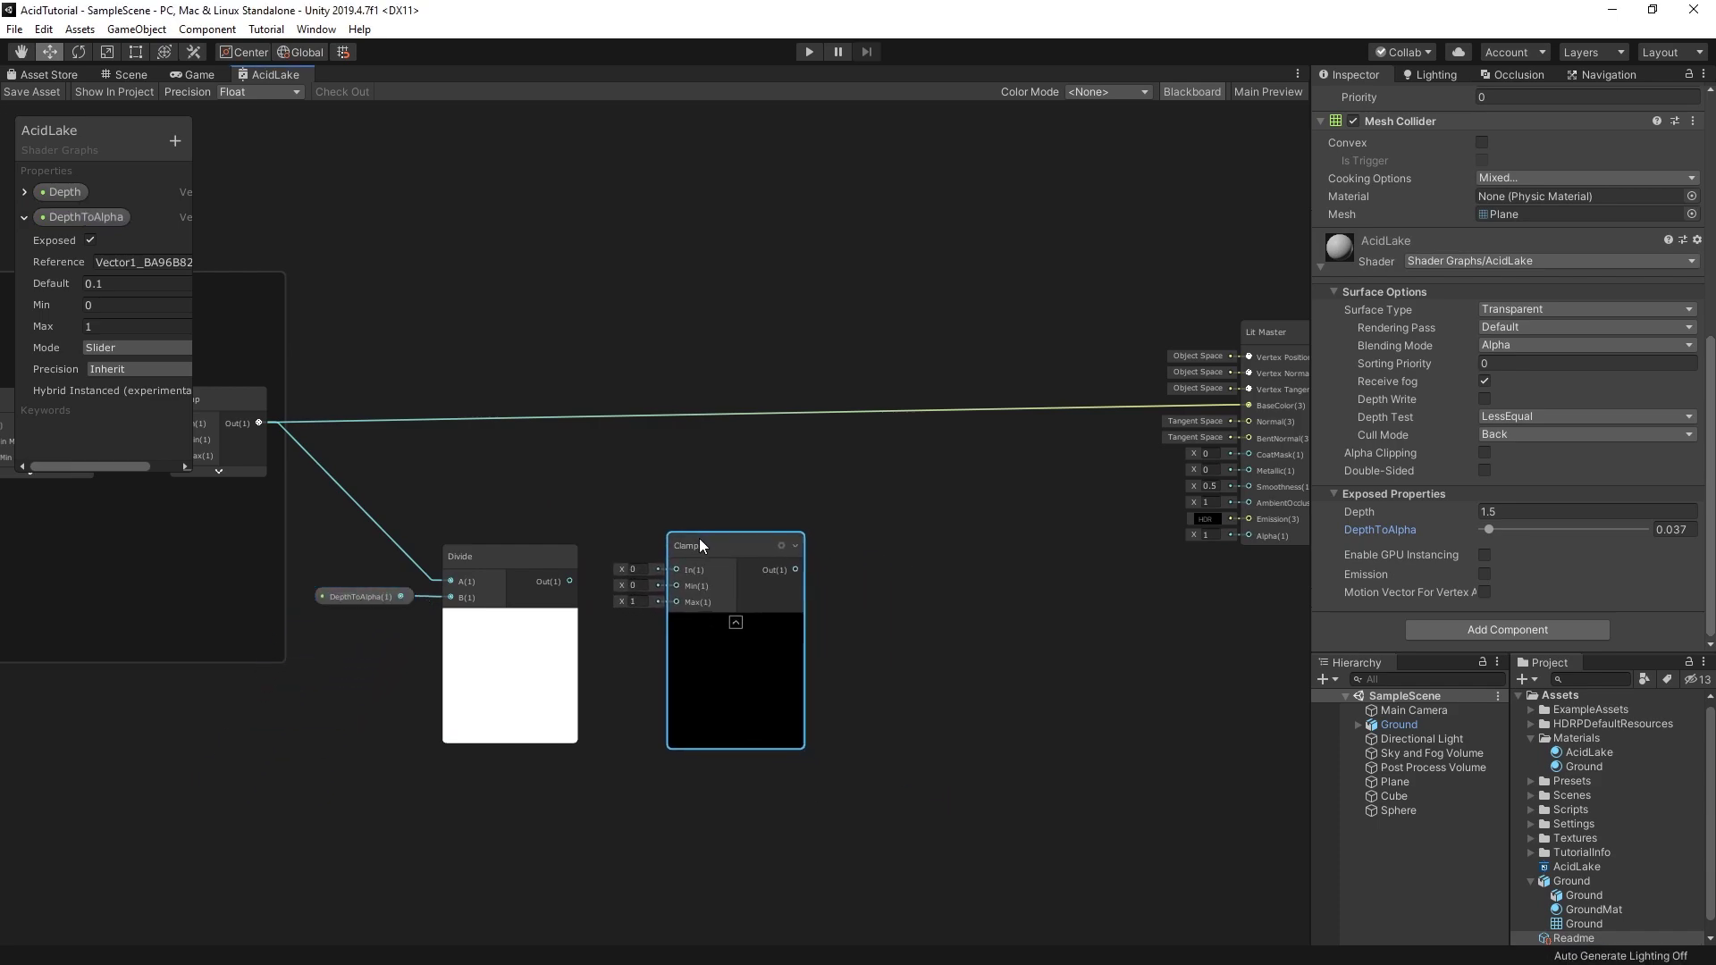
pyautogui.click(735, 622)
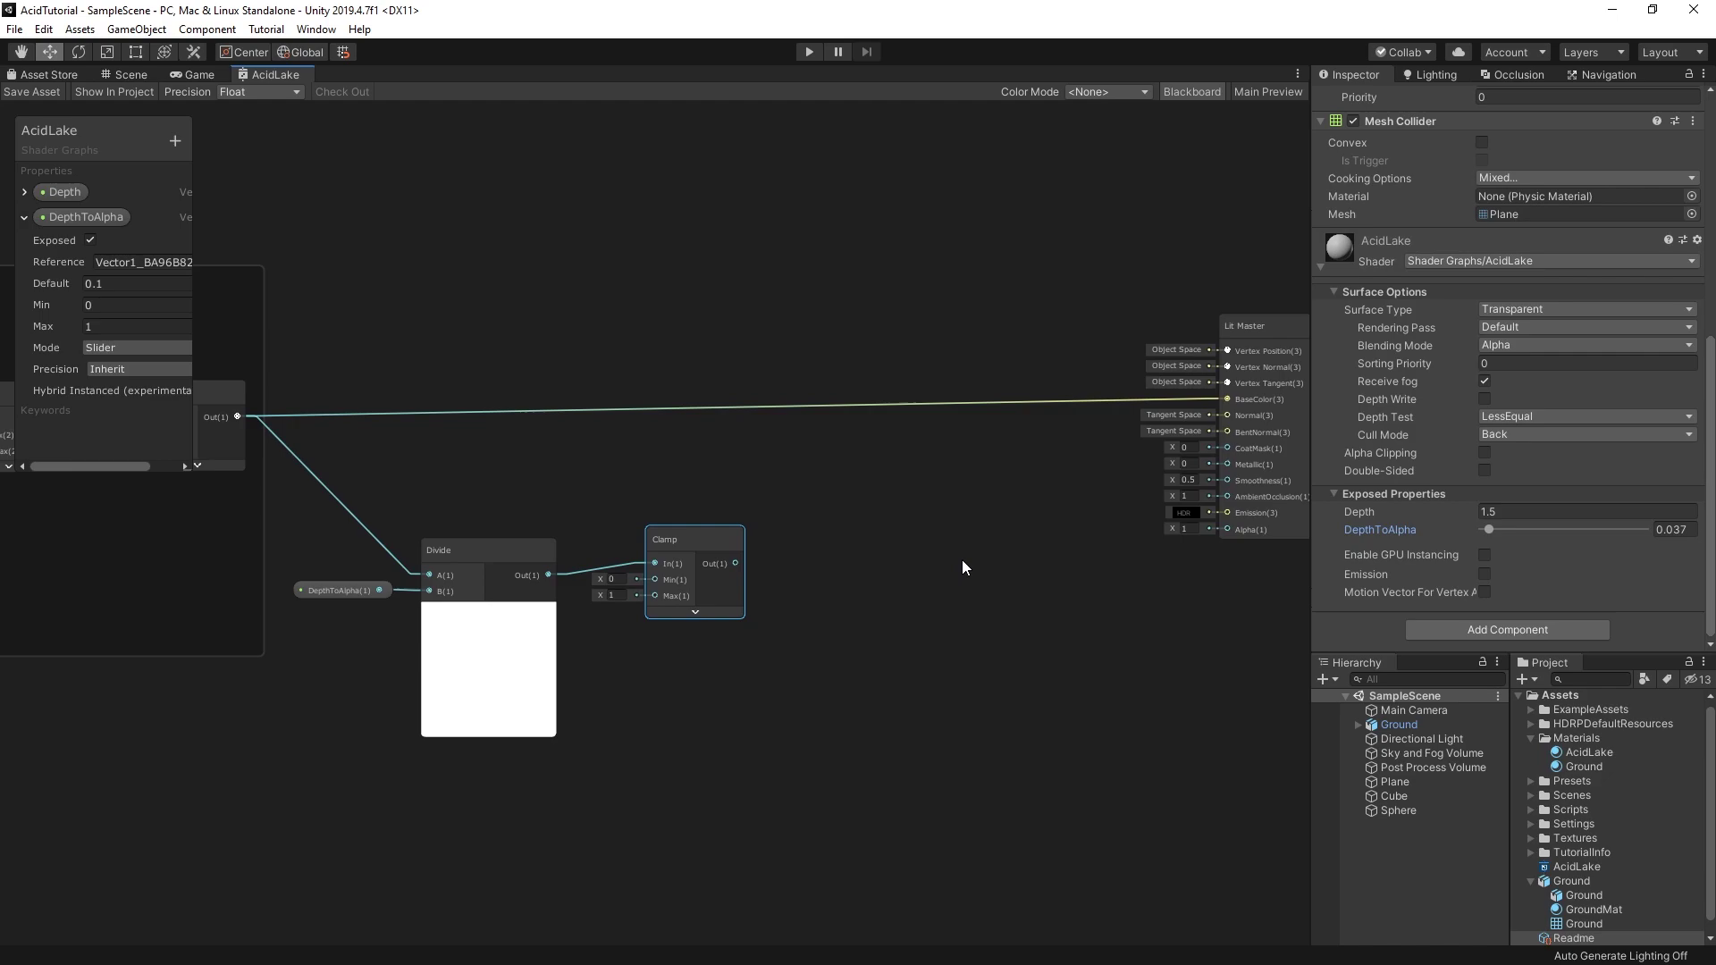
pyautogui.moveTo(815, 574); pyautogui.dragTo(737, 566, button='middle')
pyautogui.moveTo(676, 561); pyautogui.dragTo(1171, 529)
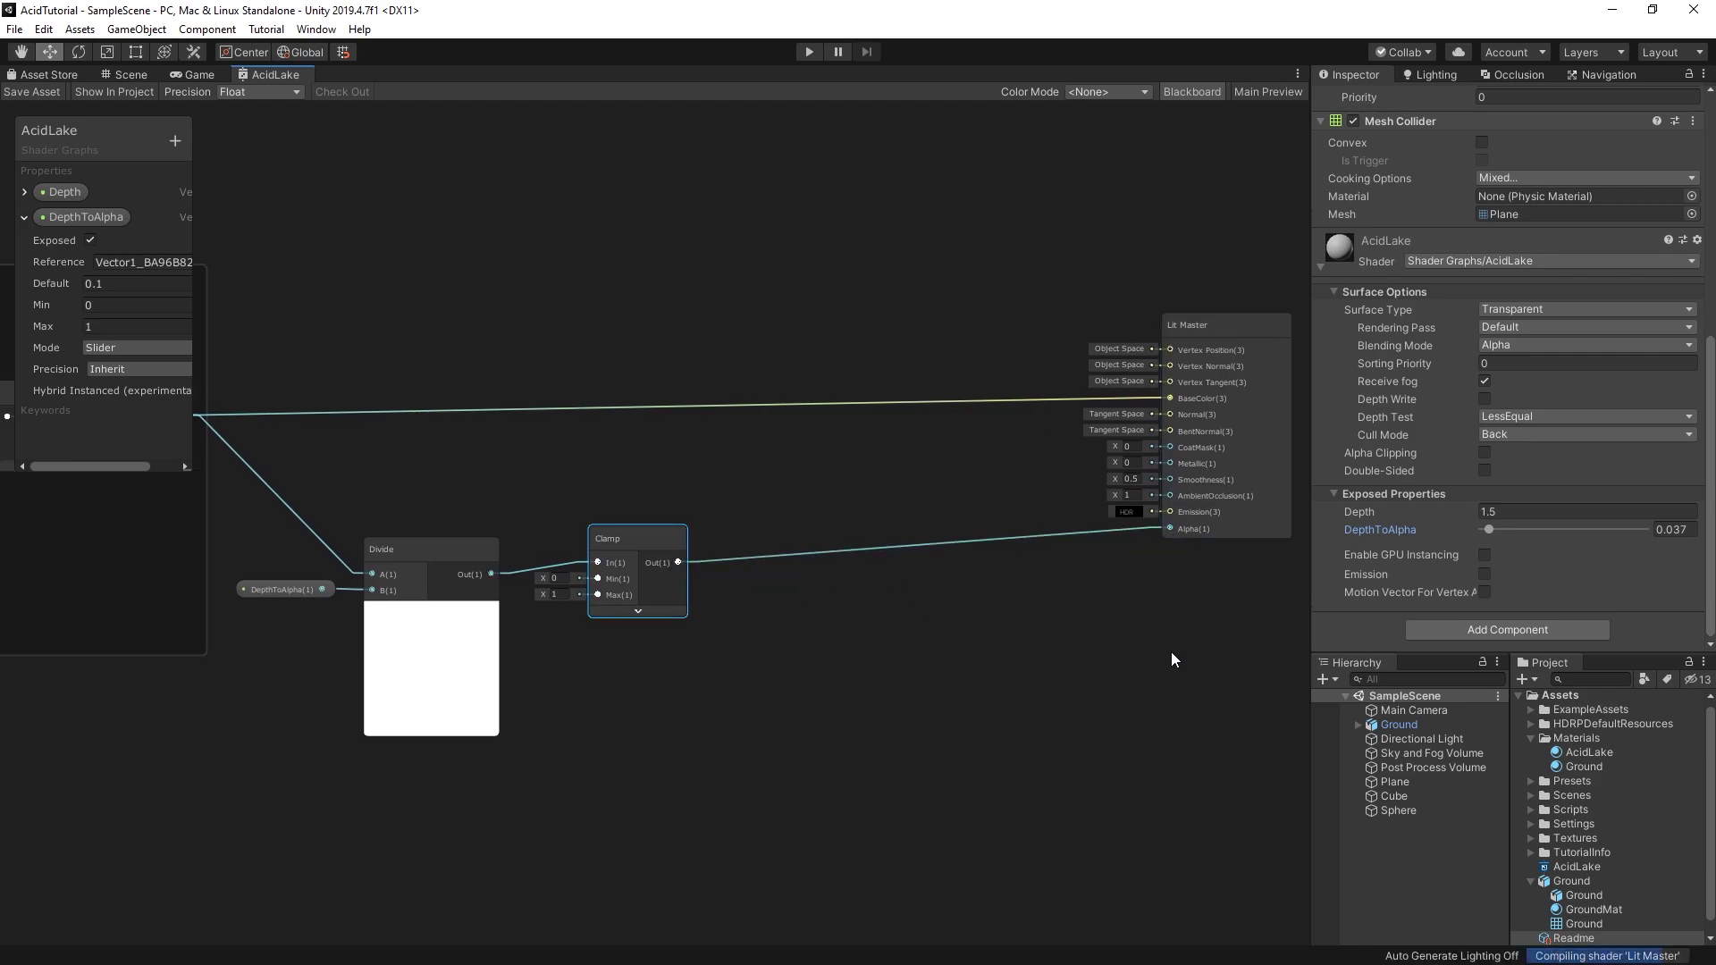
pyautogui.click(1124, 637)
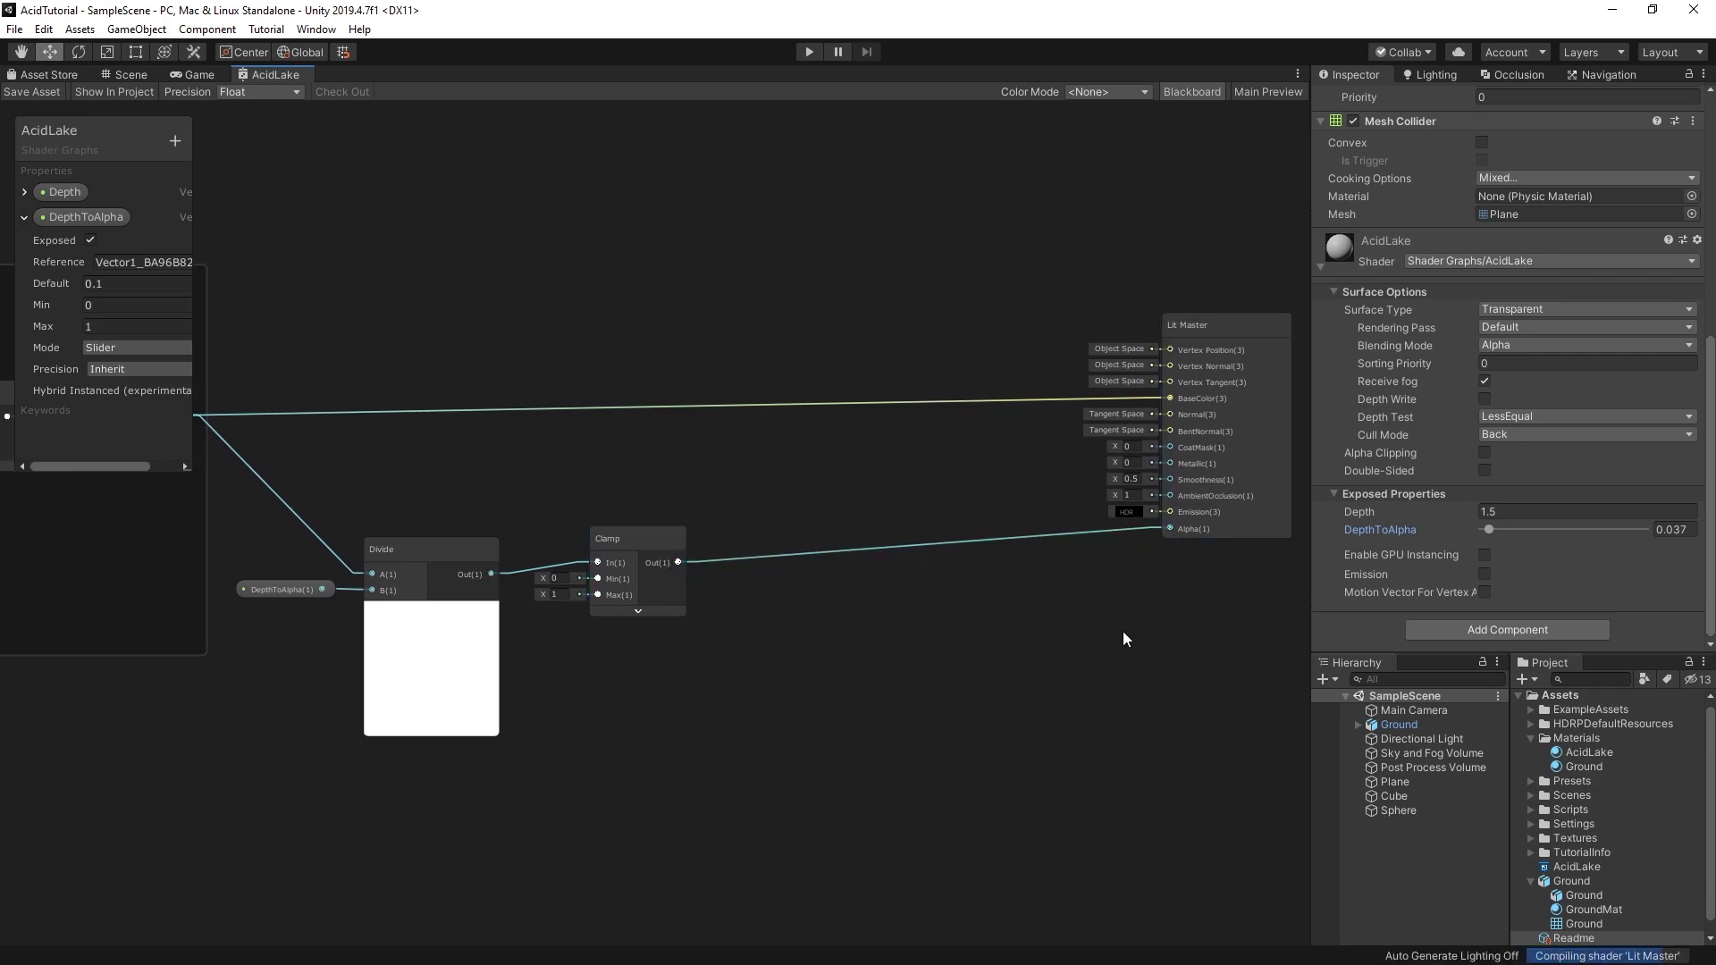
pyautogui.click(51, 91)
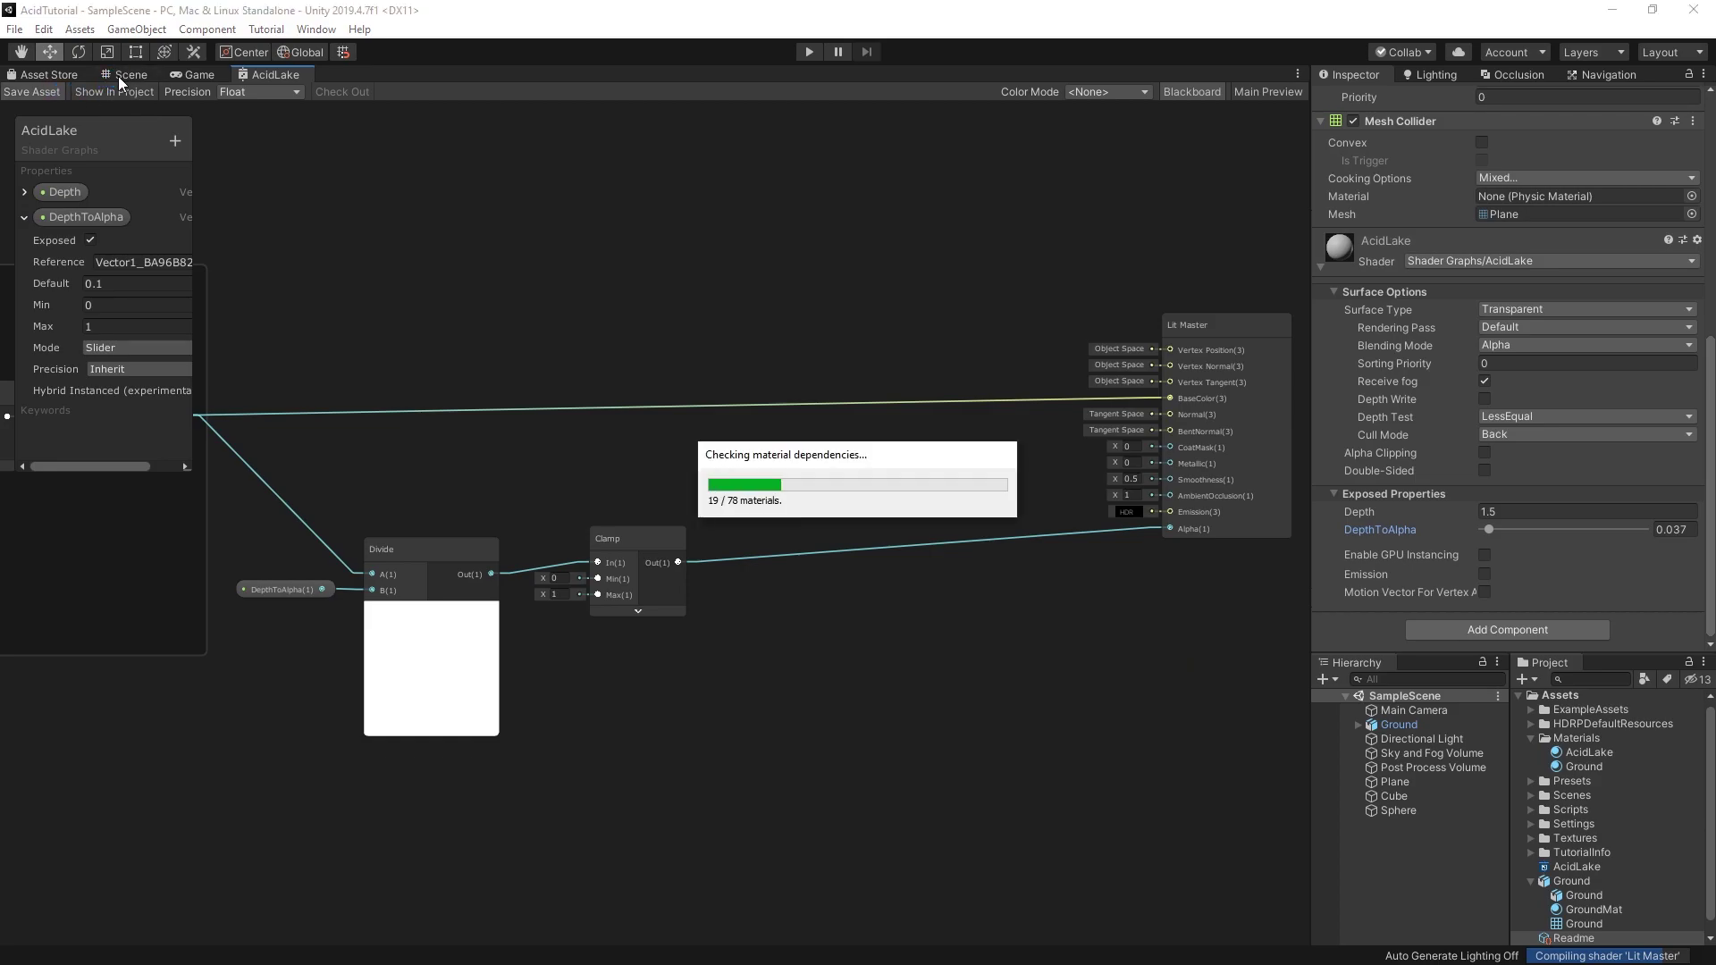
# Step: Select the lake Plane and raise its DepthToAlpha to 0.155
pyautogui.click(118, 77)
pyautogui.click(1408, 725)
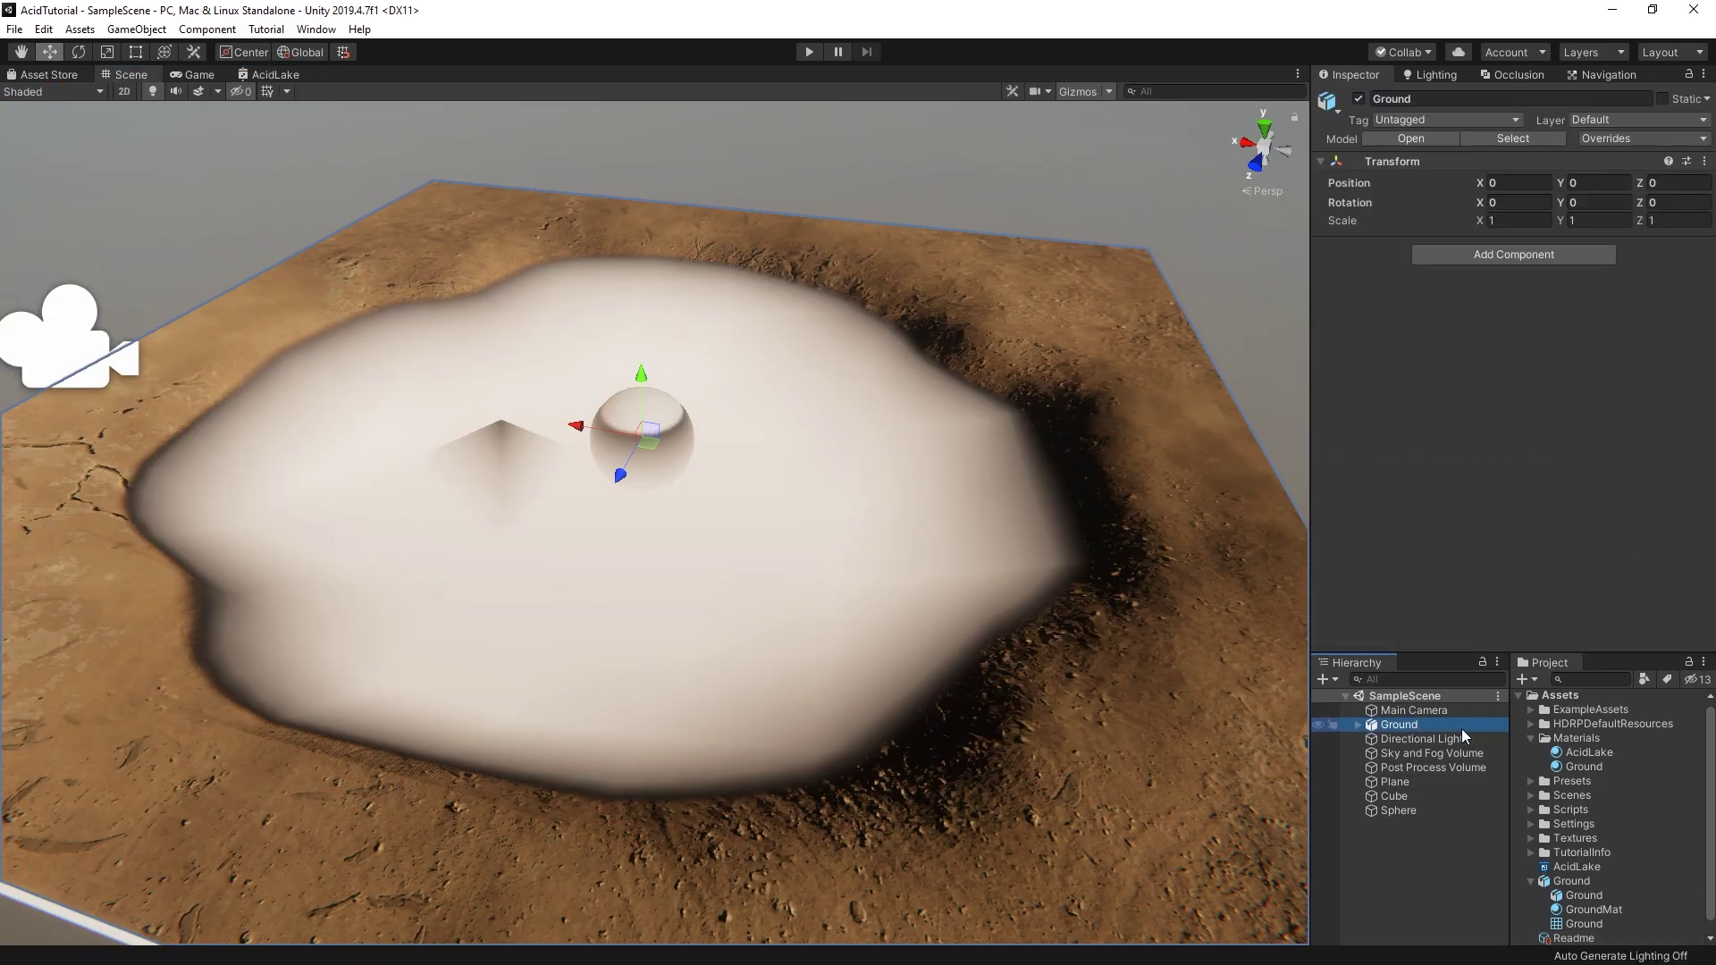
pyautogui.click(1406, 784)
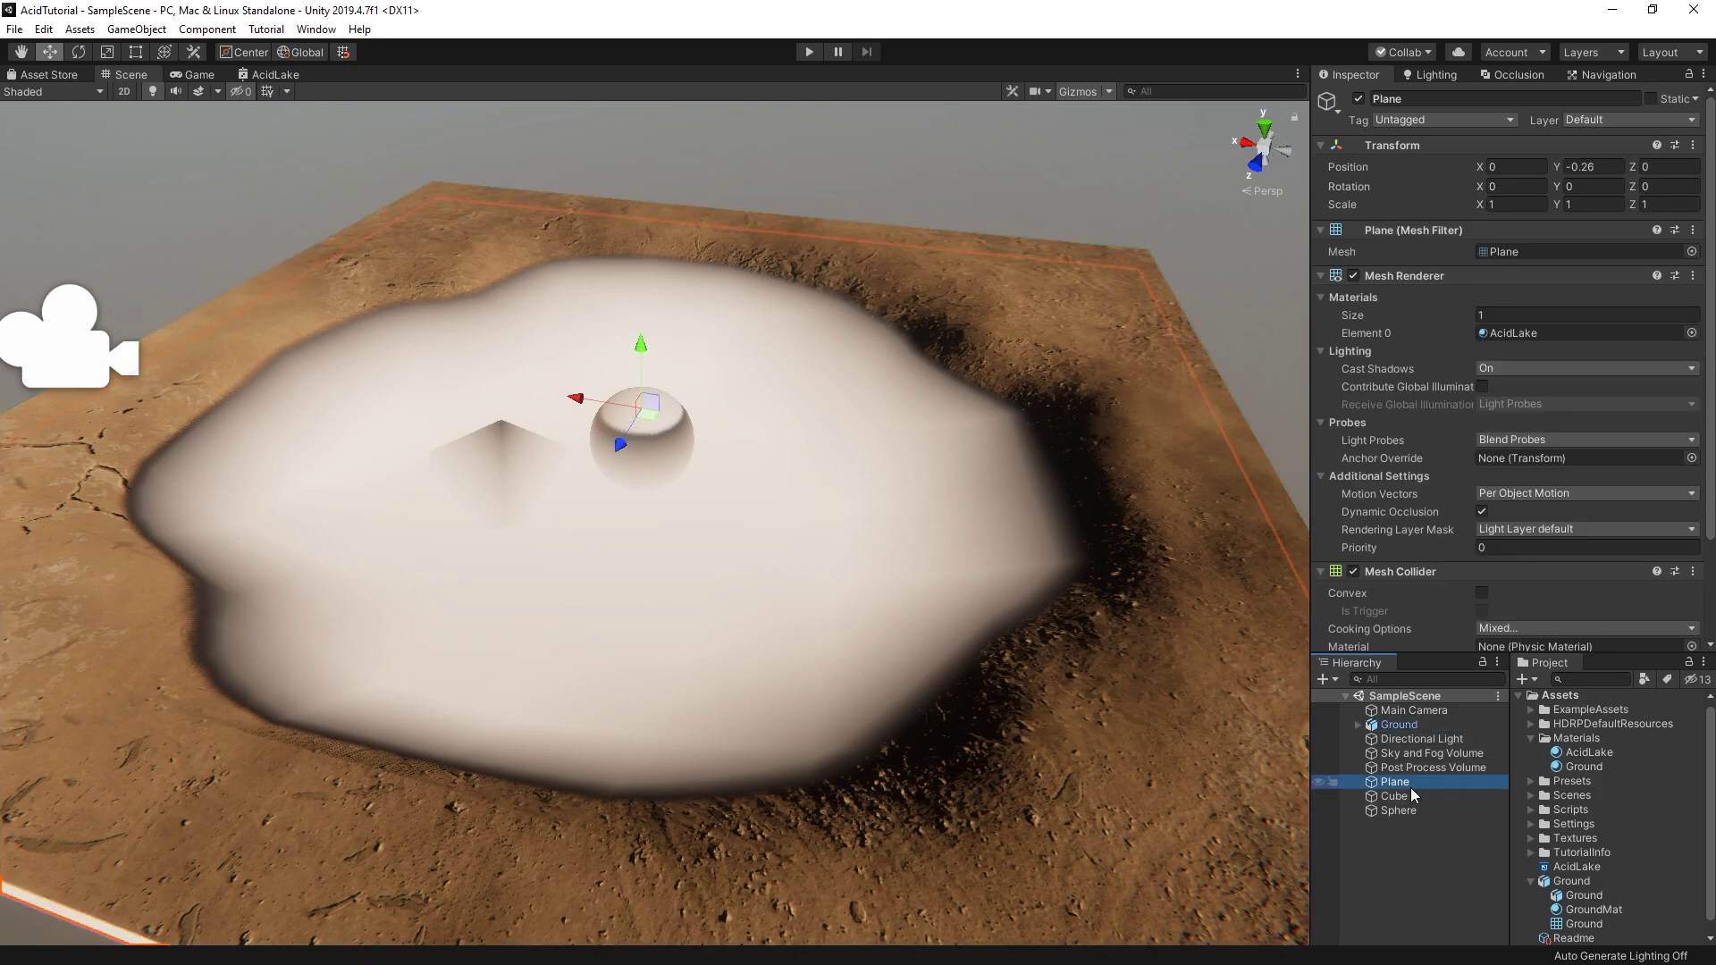
pyautogui.scroll(-3, 1396, 375)
pyautogui.scroll(-5, 1365, 426)
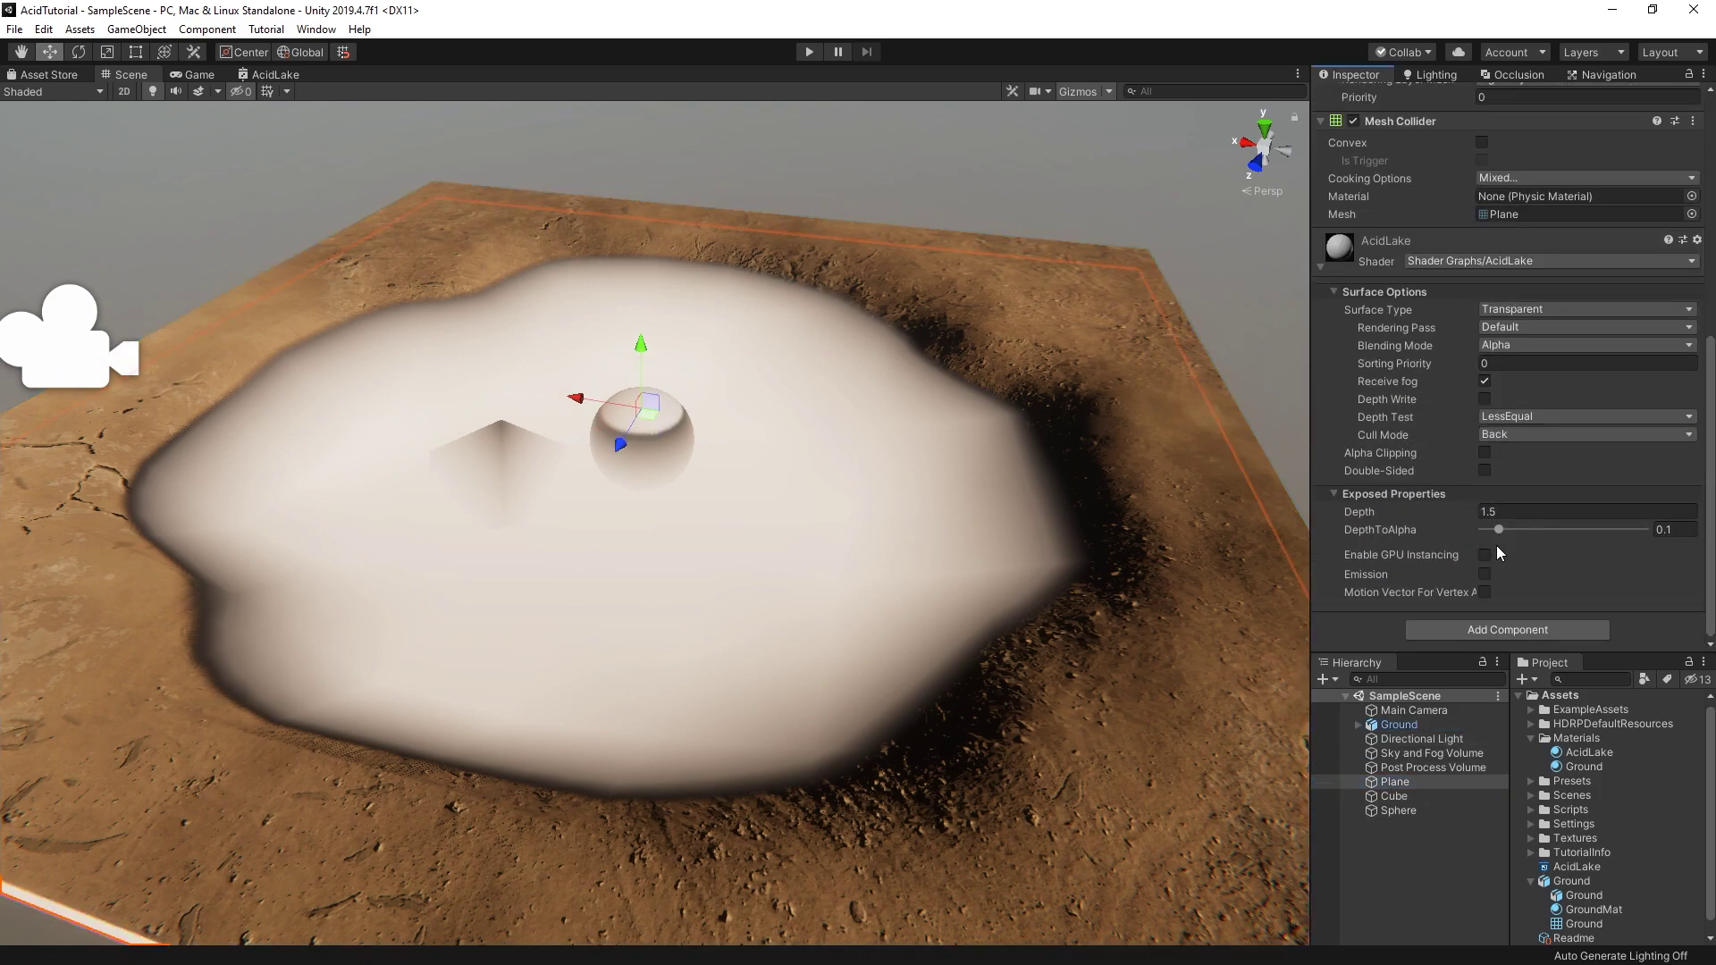
pyautogui.moveTo(1499, 529)
pyautogui.mouseDown()
pyautogui.moveTo(1627, 546)
pyautogui.moveTo(1484, 543)
pyautogui.moveTo(1652, 549)
pyautogui.moveTo(1508, 529)
pyautogui.mouseUp()
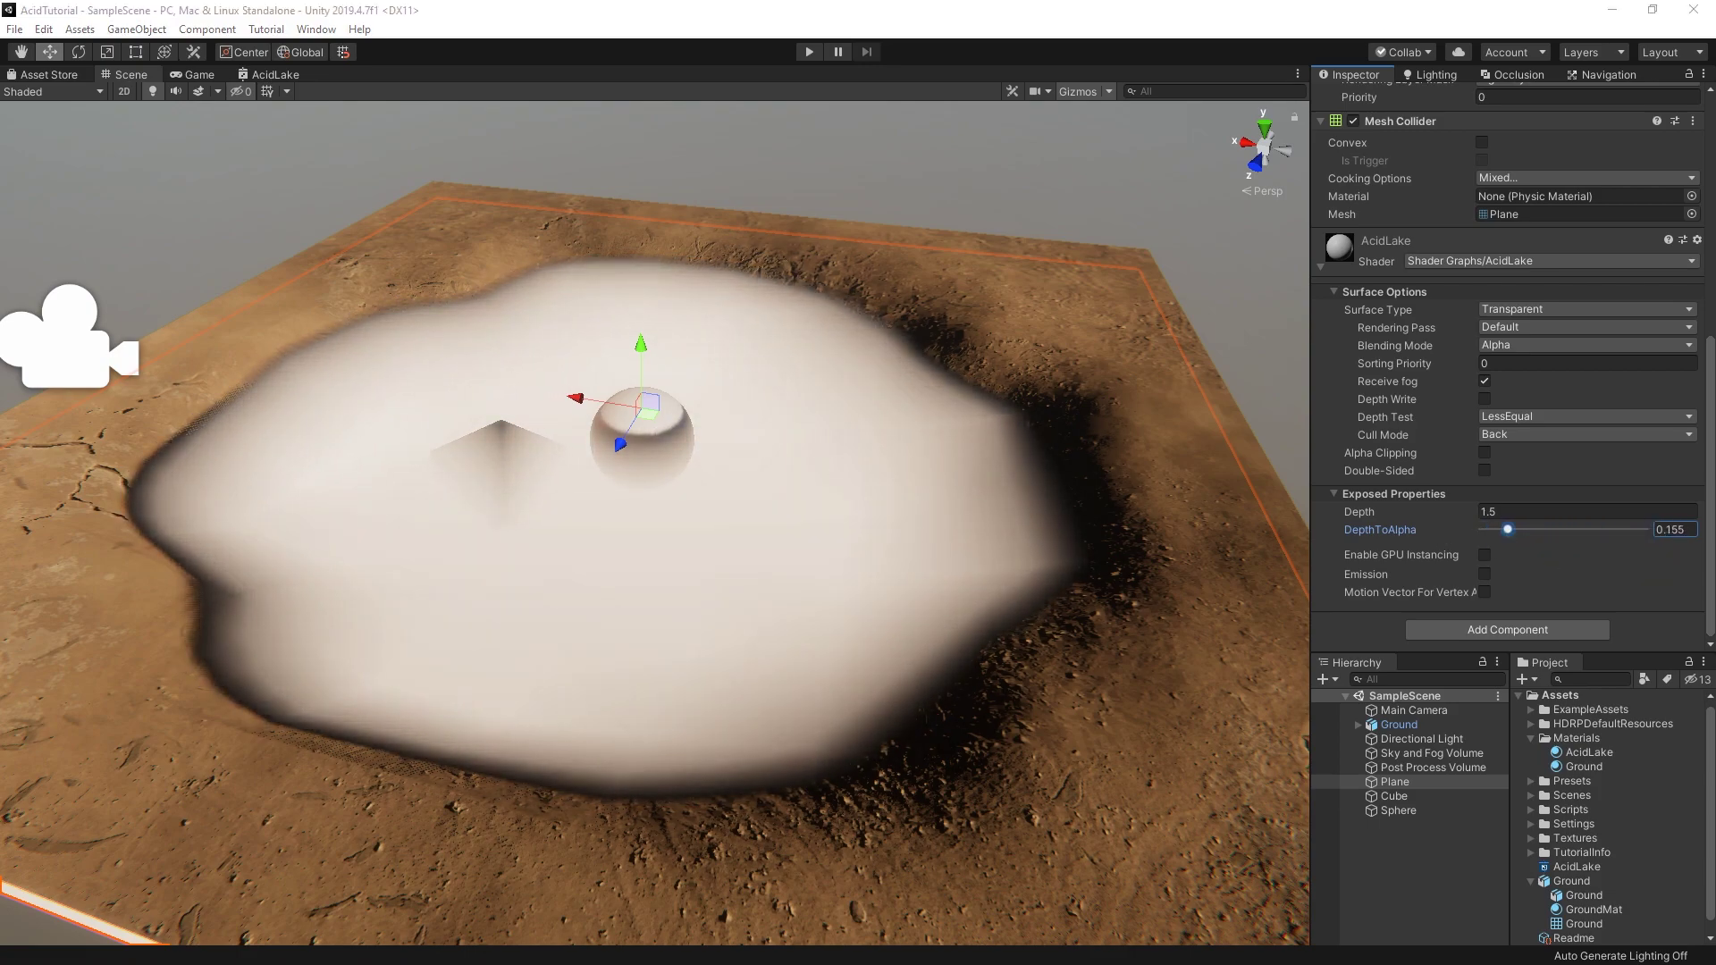
# Step: Turn off Cast Shadows on the Plane's Mesh Renderer
pyautogui.click(1394, 782)
pyautogui.scroll(10, 1449, 375)
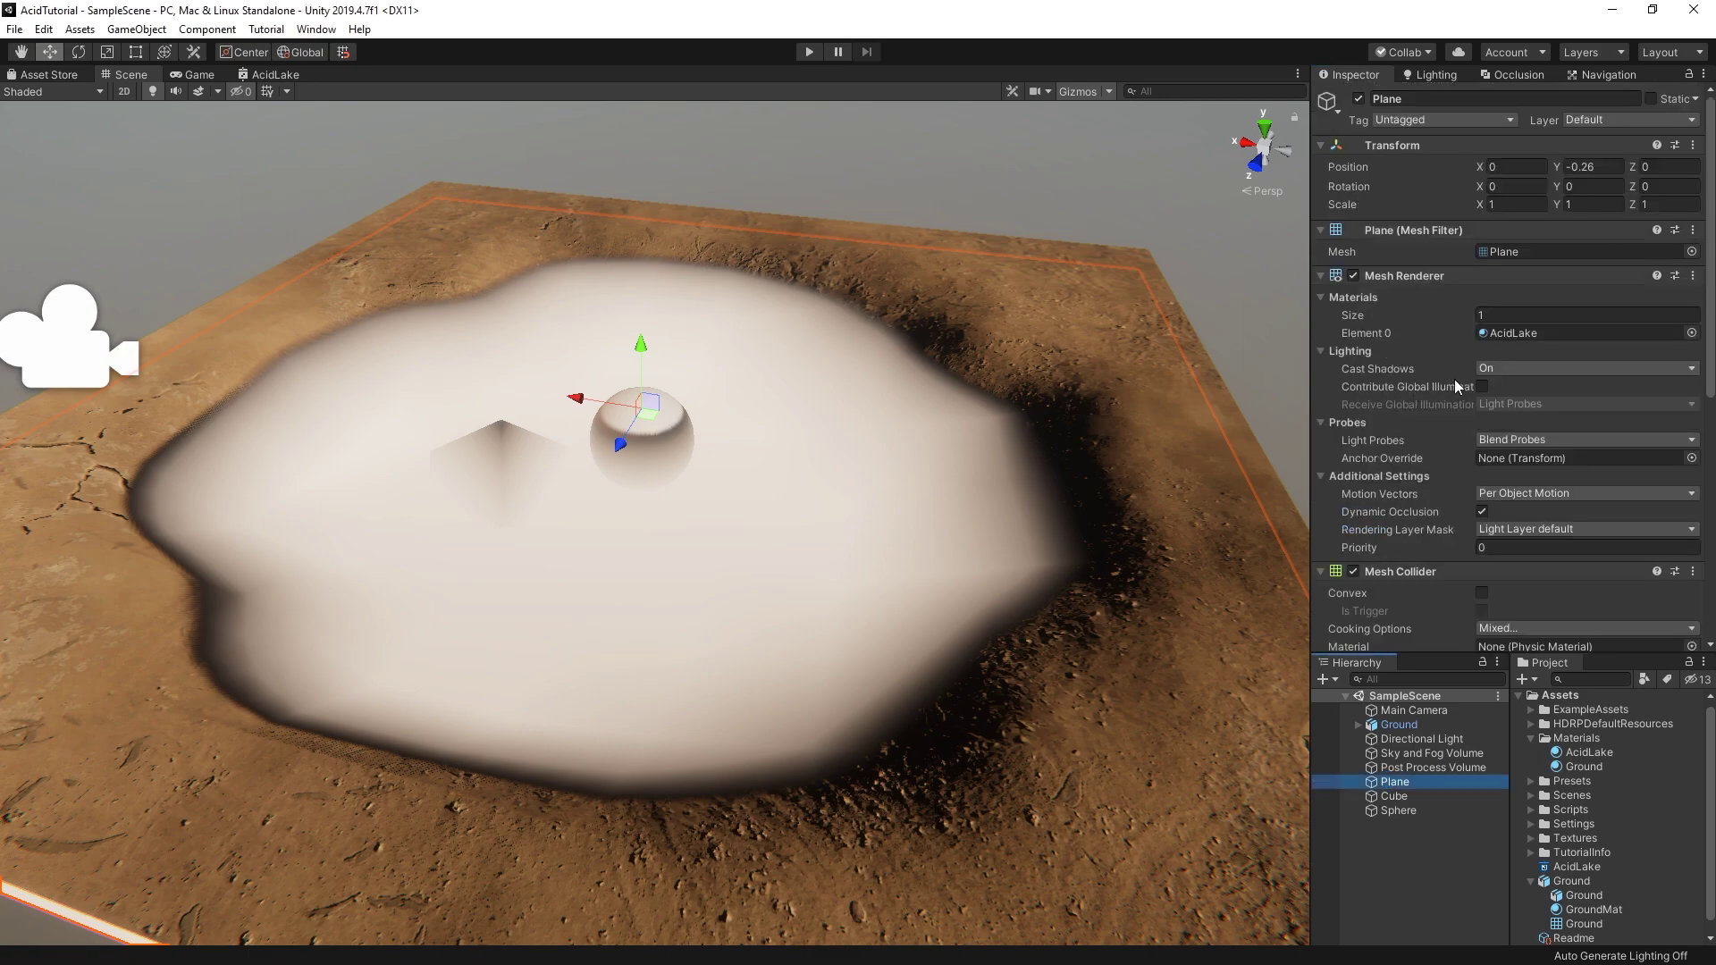
pyautogui.click(1502, 371)
pyautogui.click(1508, 379)
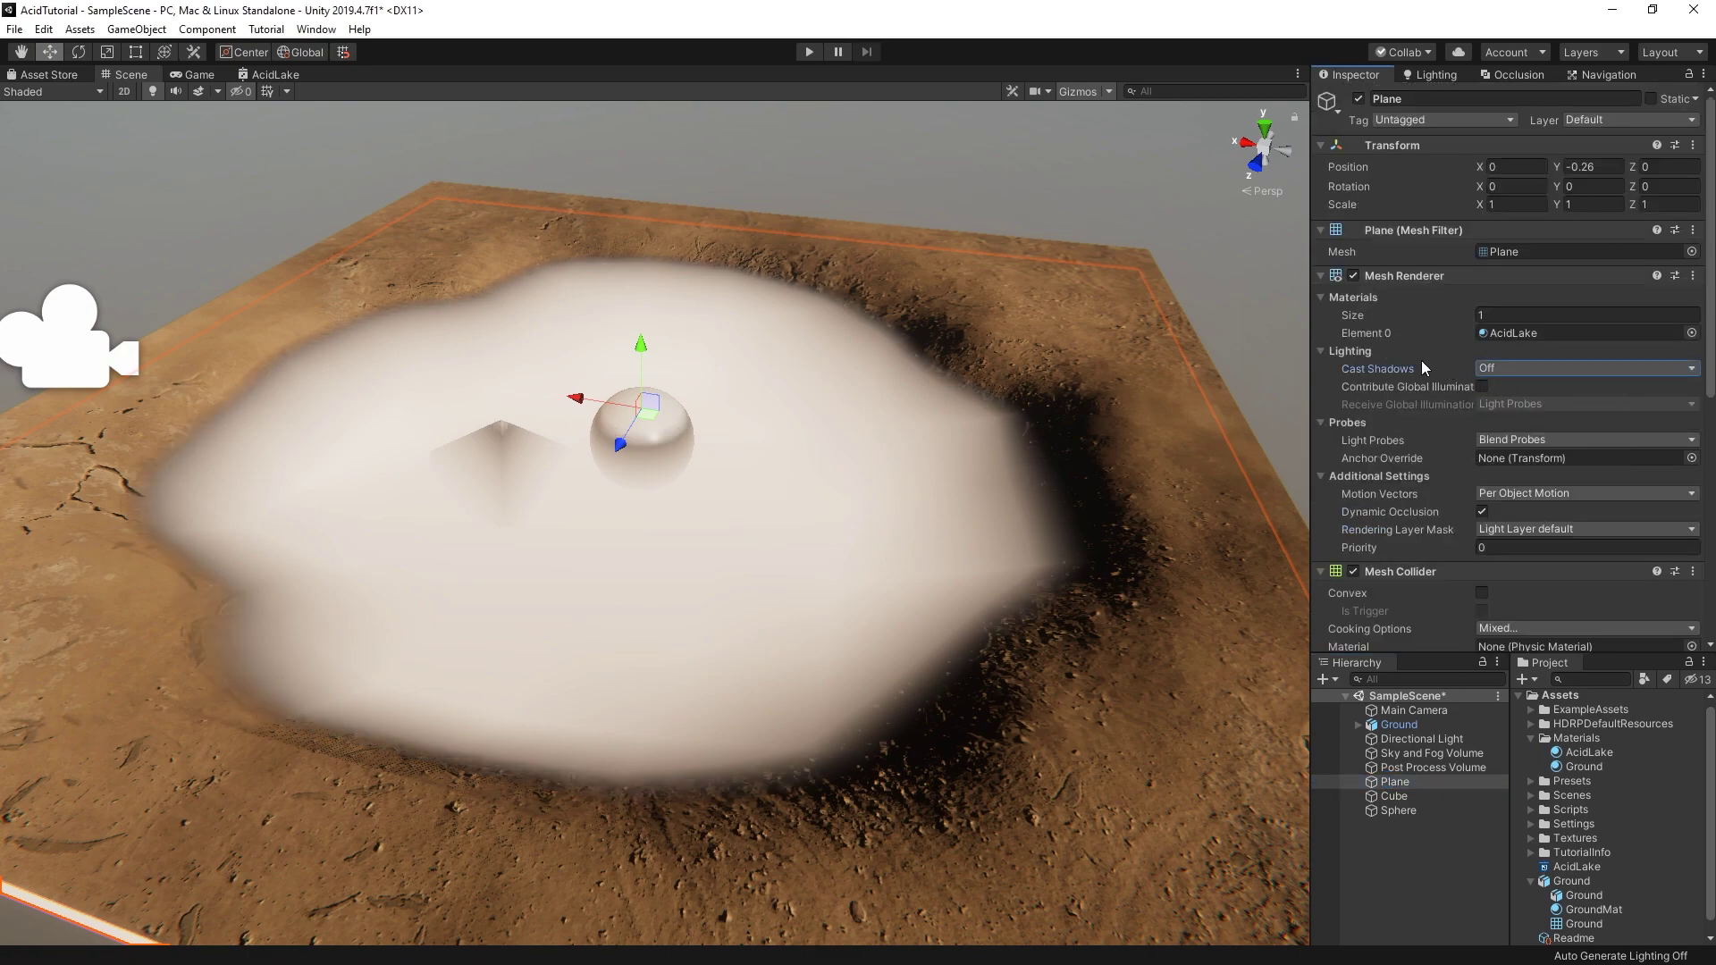
pyautogui.scroll(-5, 1459, 487)
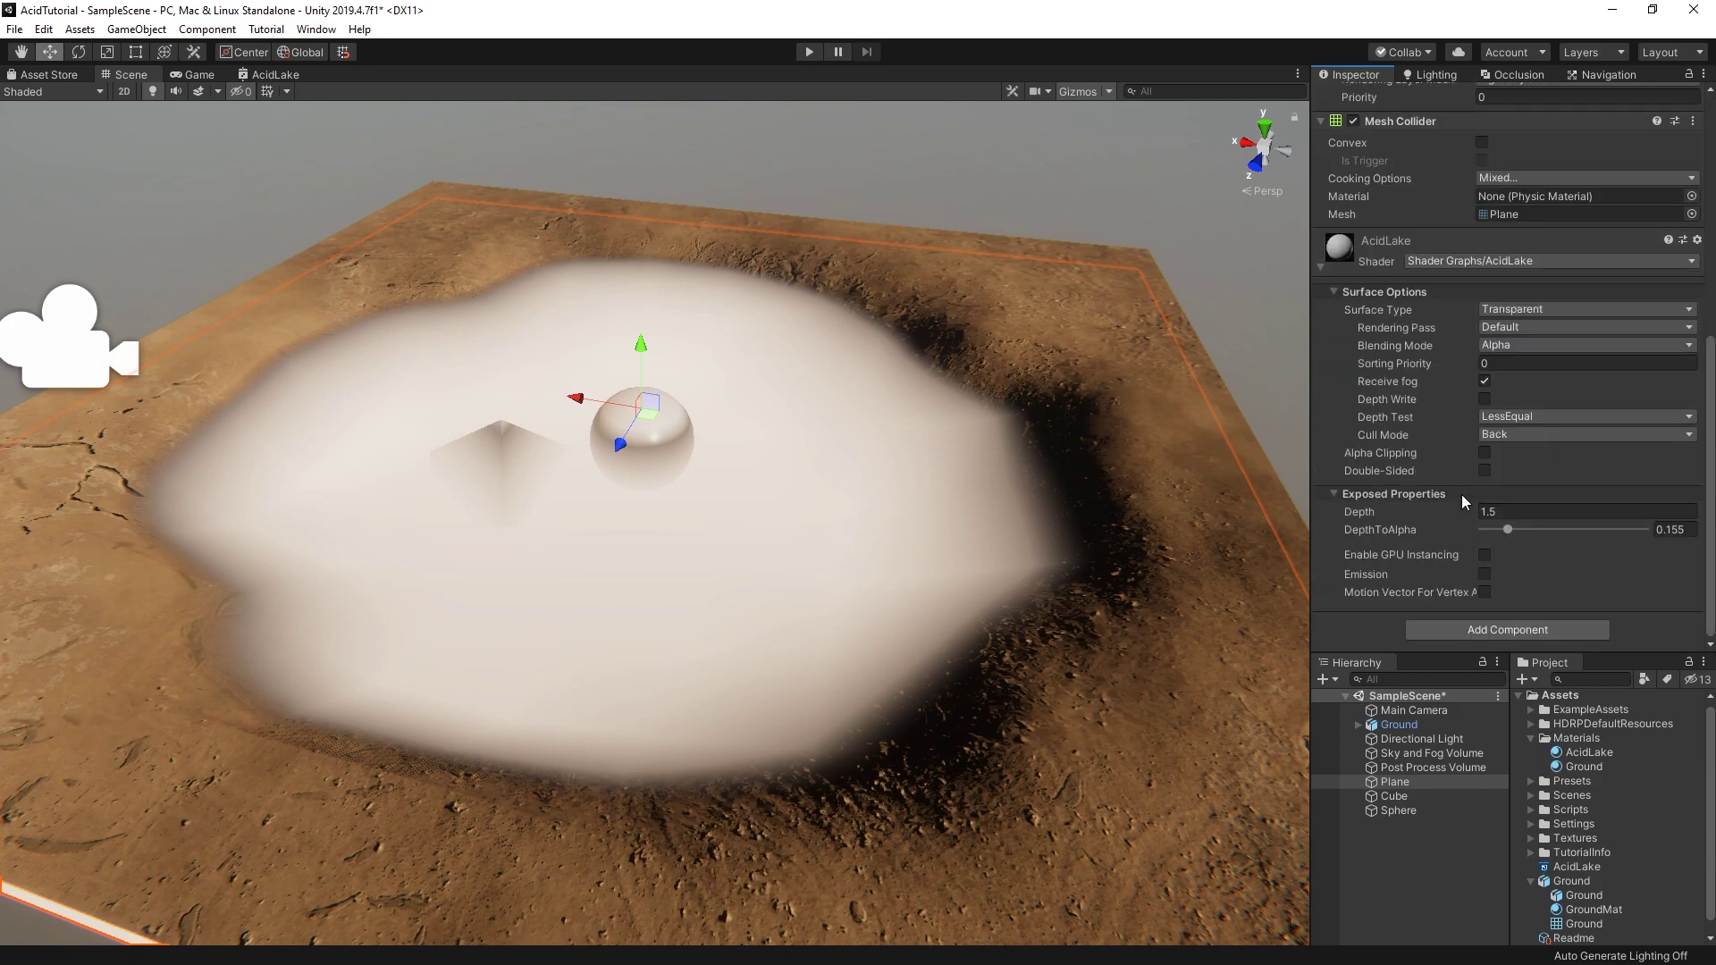
pyautogui.click(1102, 224)
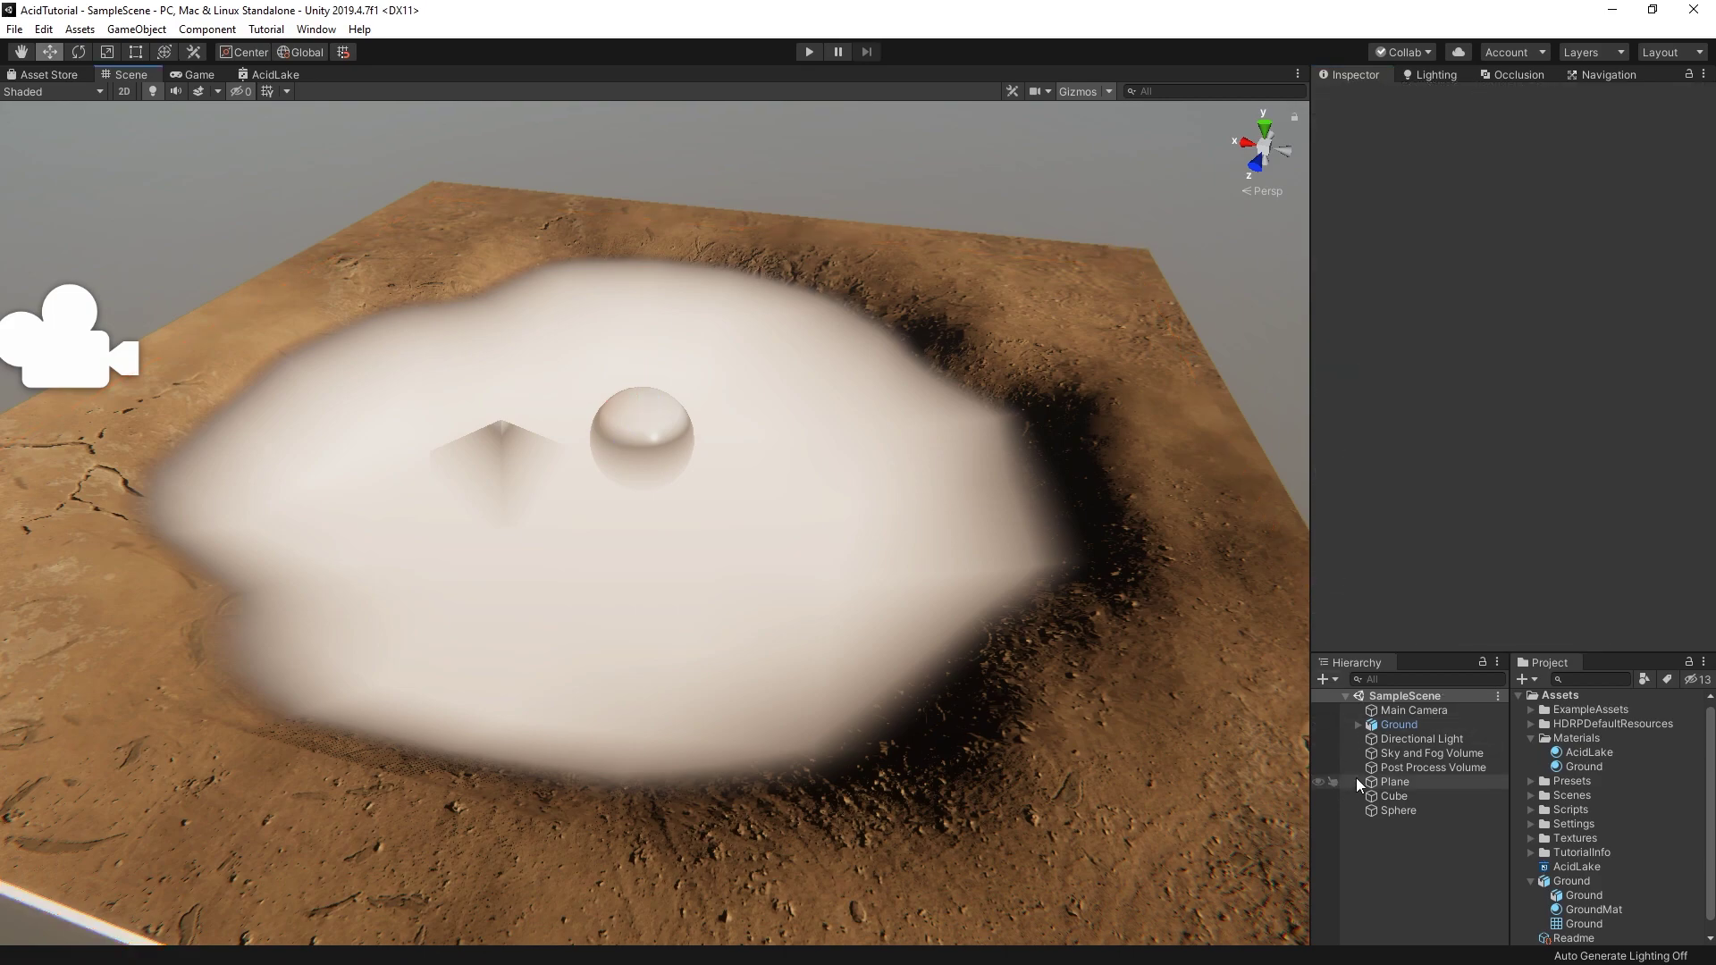
# Step: Add an EdgeMaxAlpha Vector1 slider property to the blackboard
pyautogui.click(1396, 783)
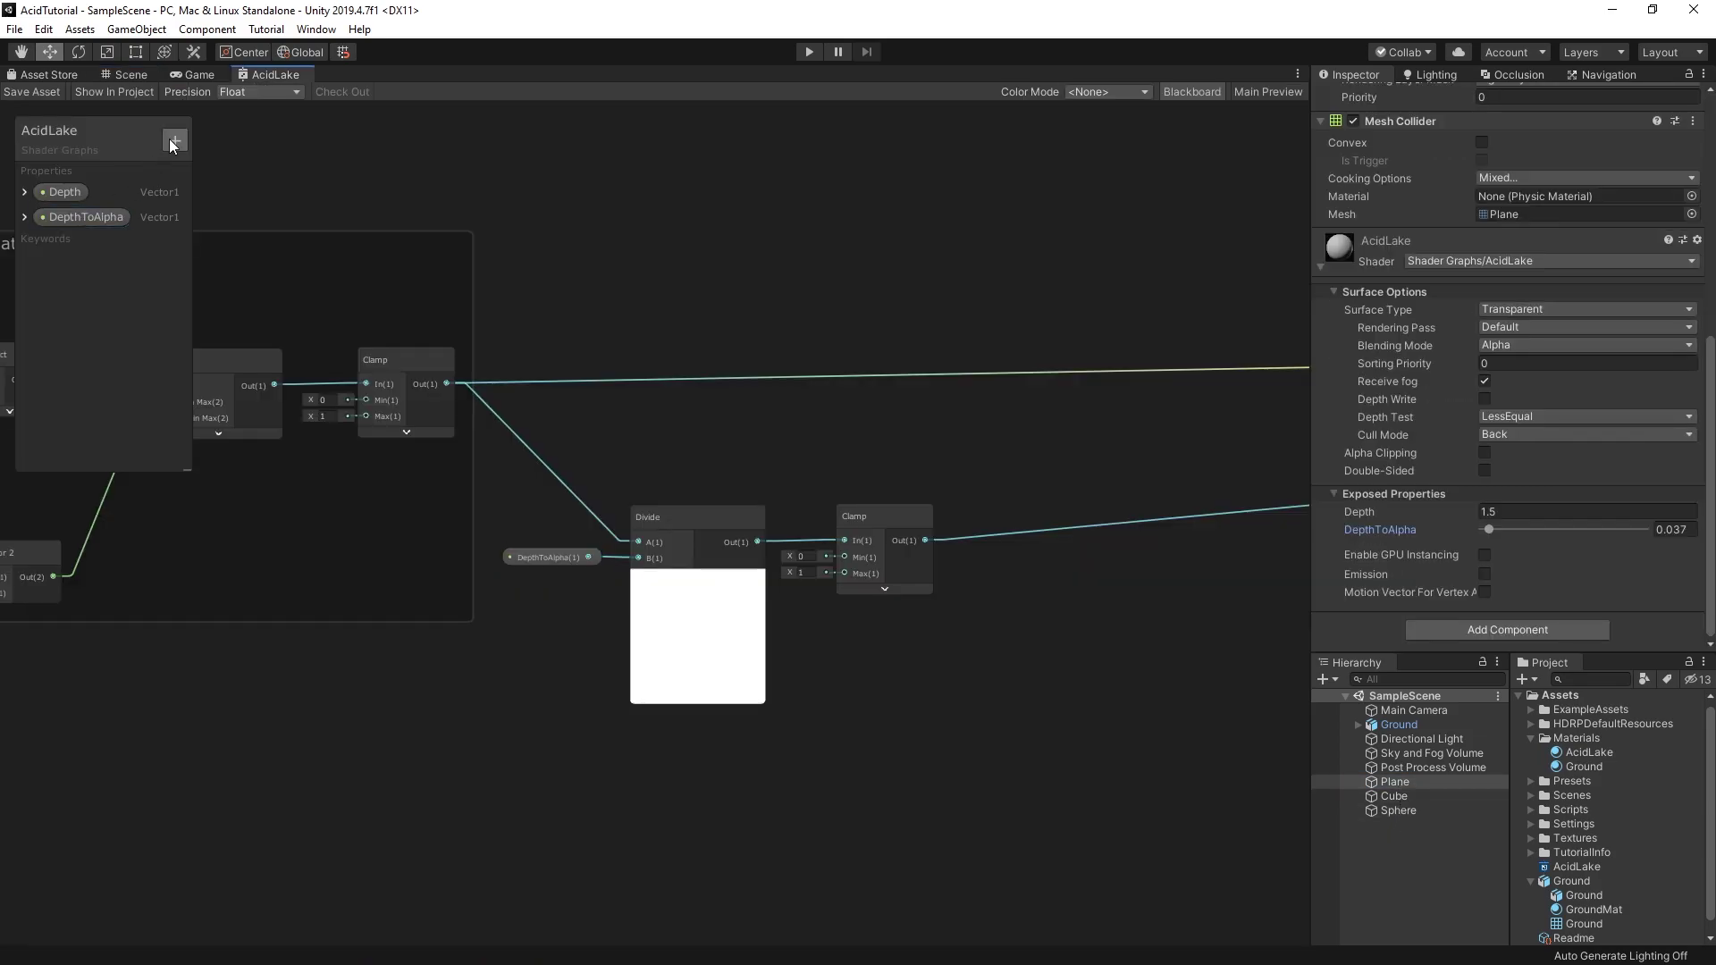
pyautogui.click(175, 140)
pyautogui.click(268, 152)
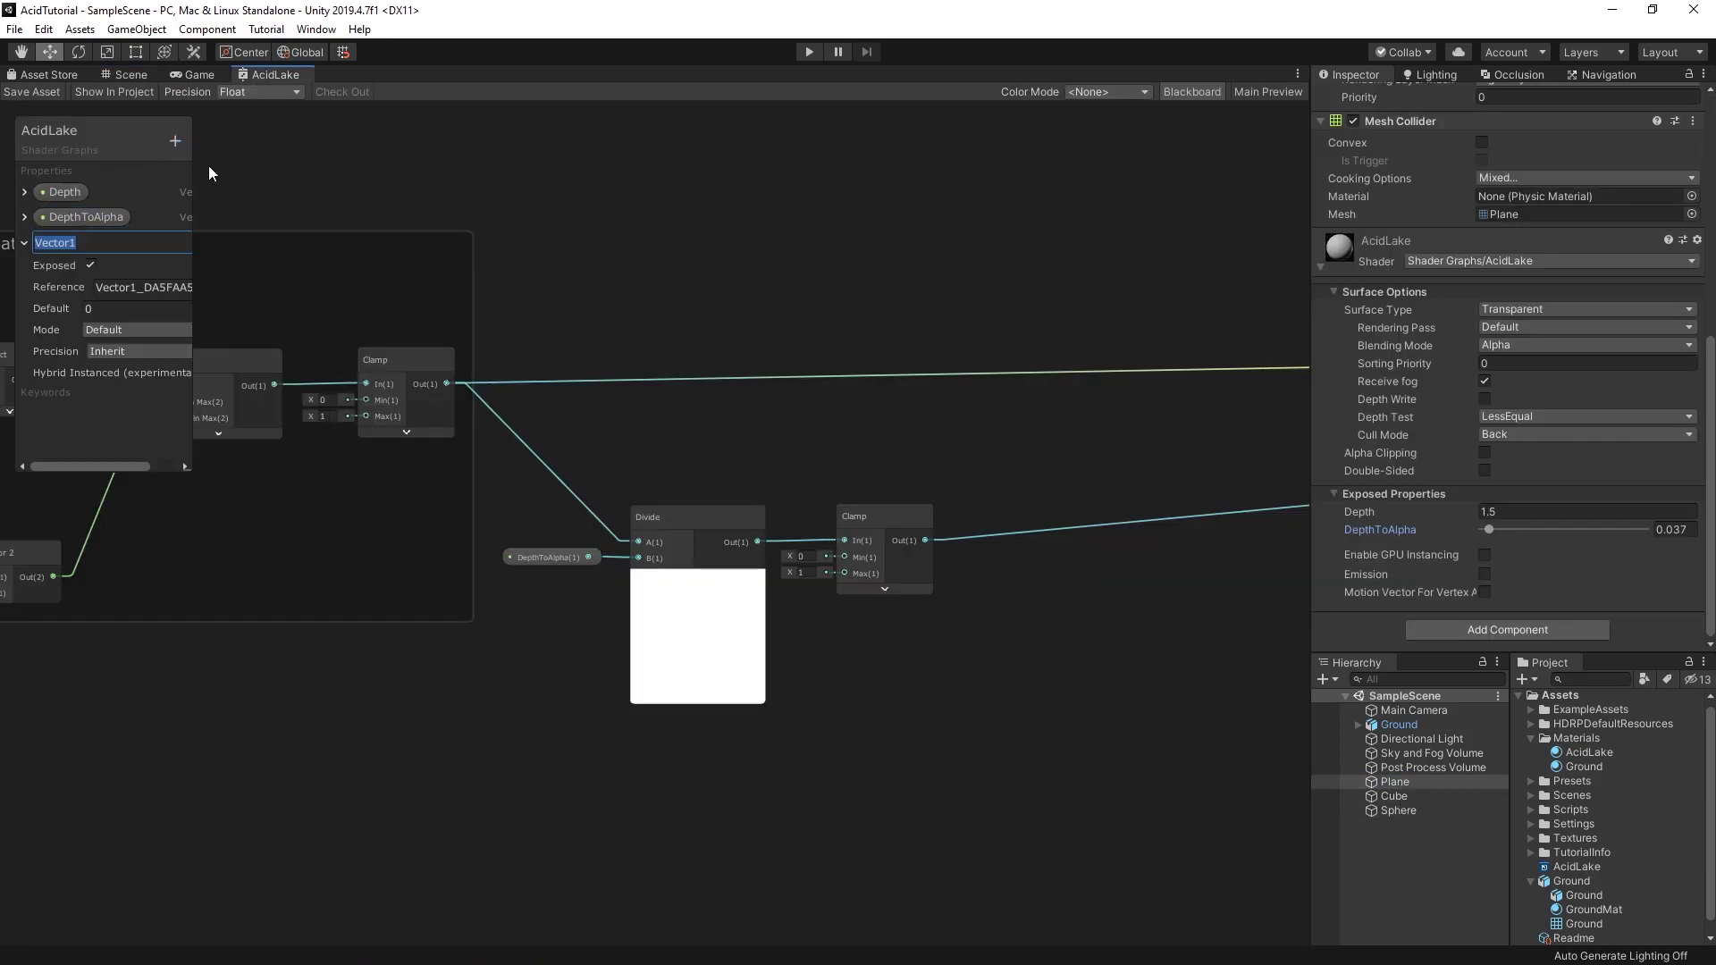
pyautogui.write('EdgeMaxA')
pyautogui.write('lpha')
pyautogui.press('Return')
pyautogui.click(135, 330)
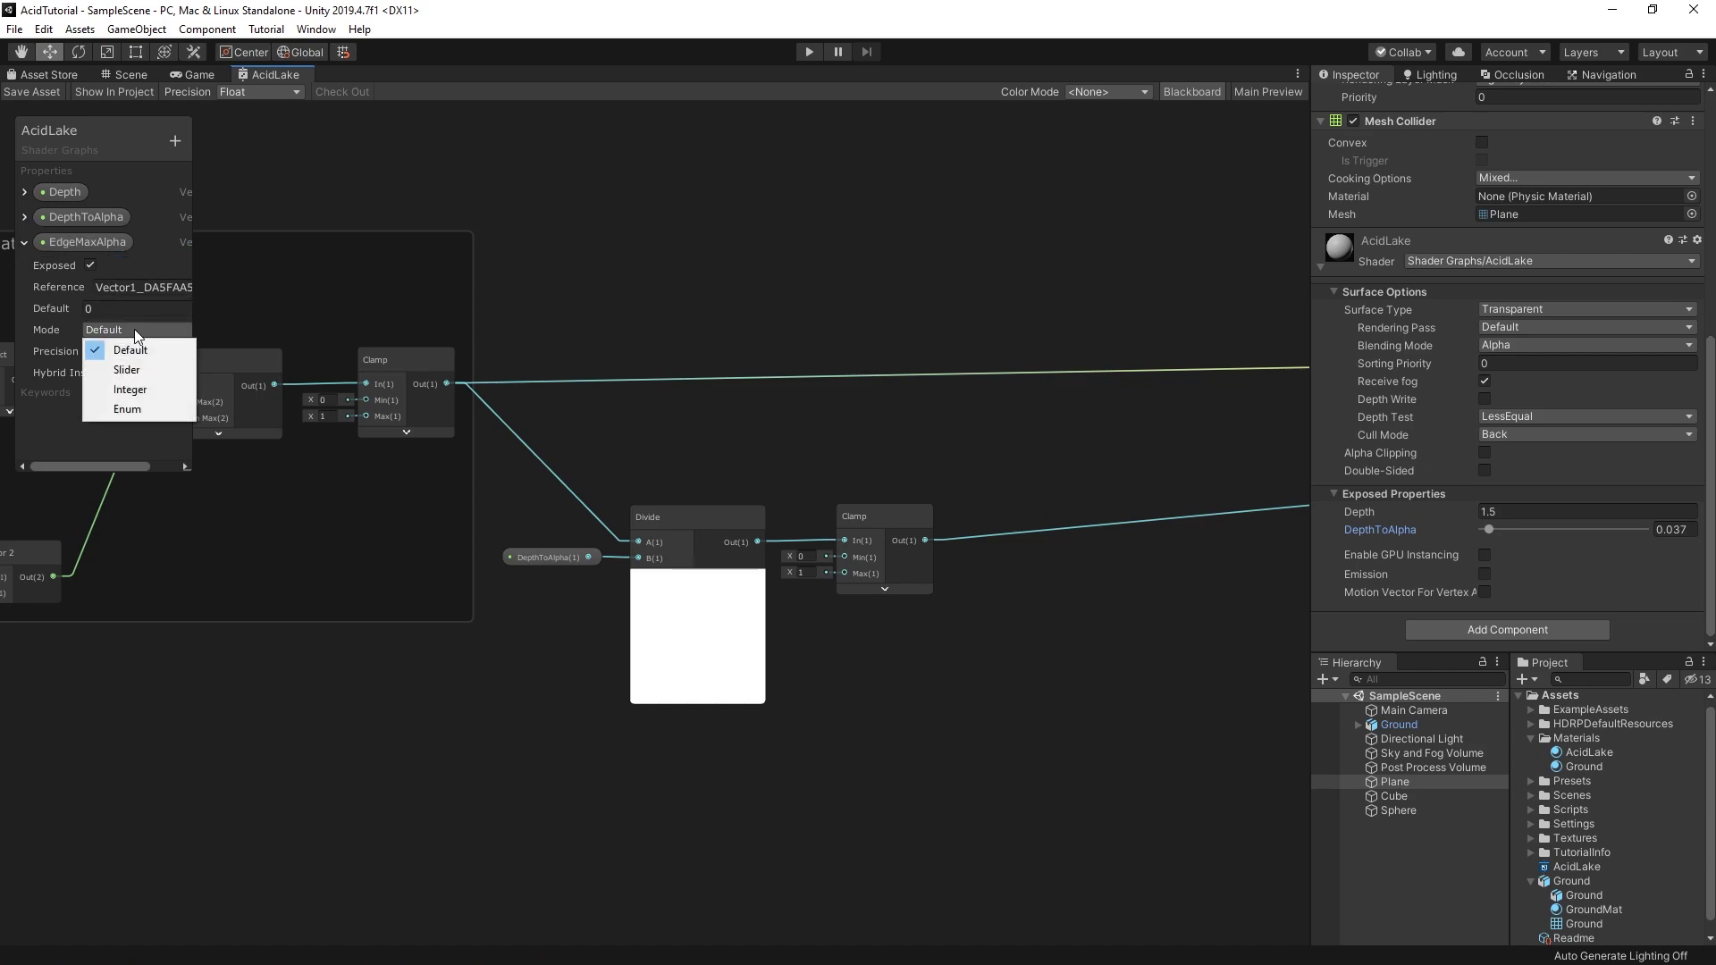
pyautogui.click(137, 368)
# Step: Feed an EdgeMaxAlpha node into the X of a new Vector 2 with Y 1
pyautogui.moveTo(90, 250); pyautogui.dragTo(652, 733)
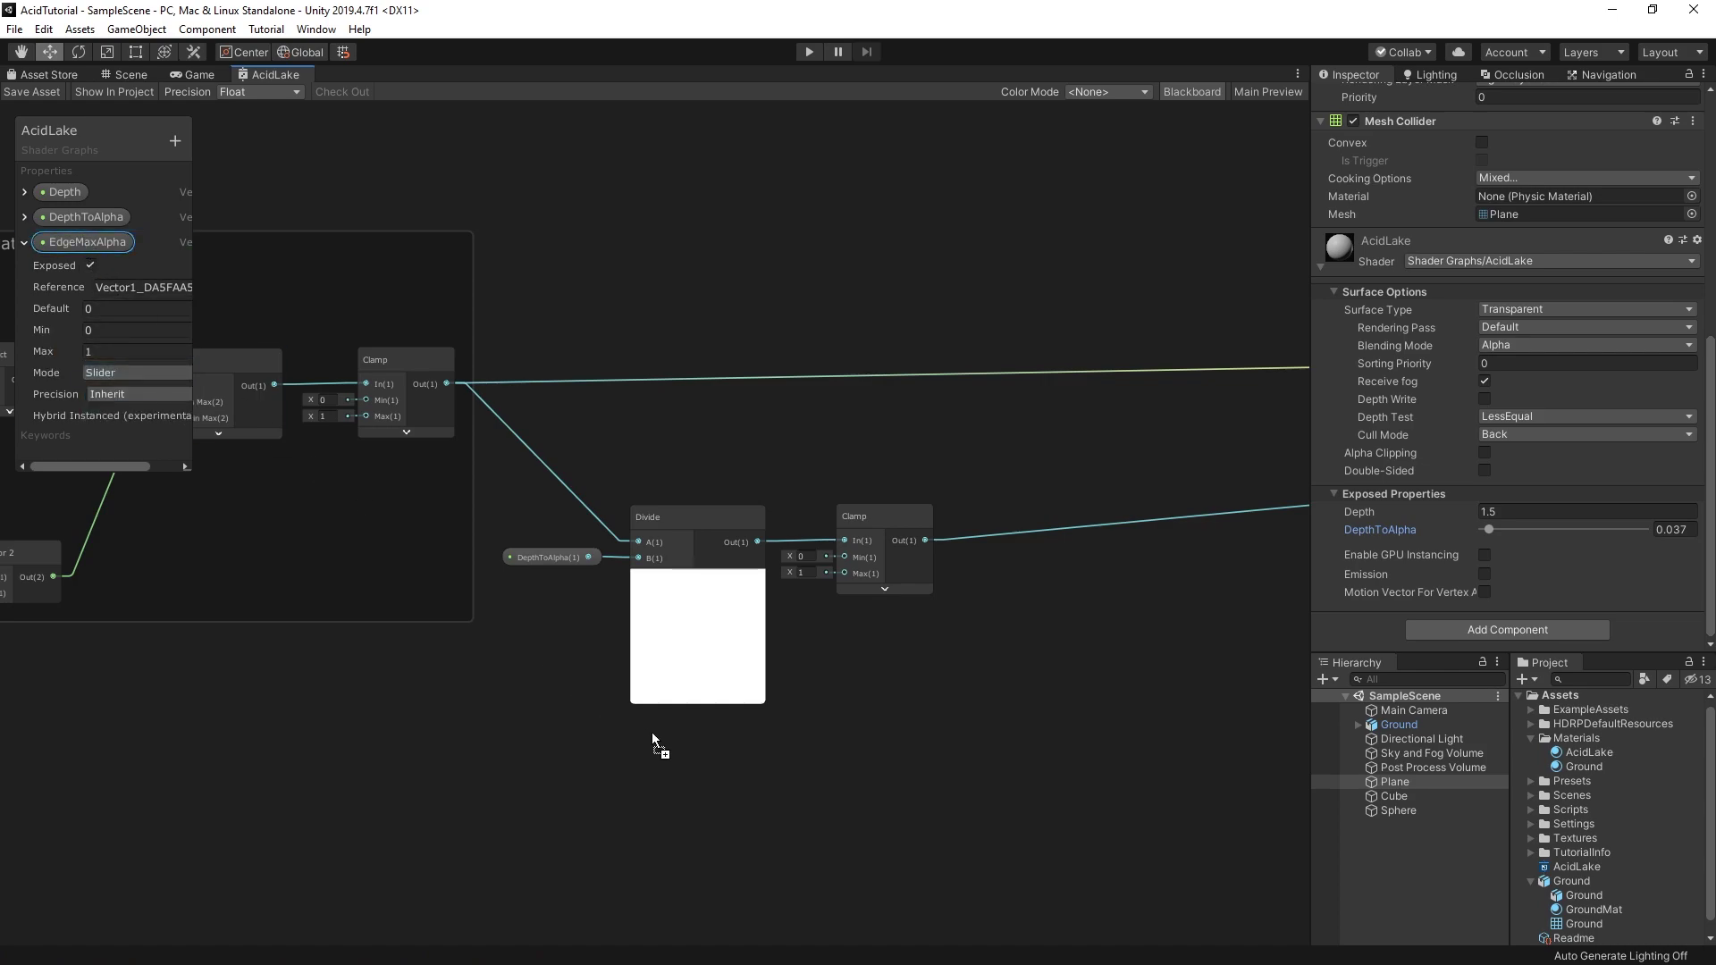
pyautogui.moveTo(854, 715); pyautogui.dragTo(856, 718)
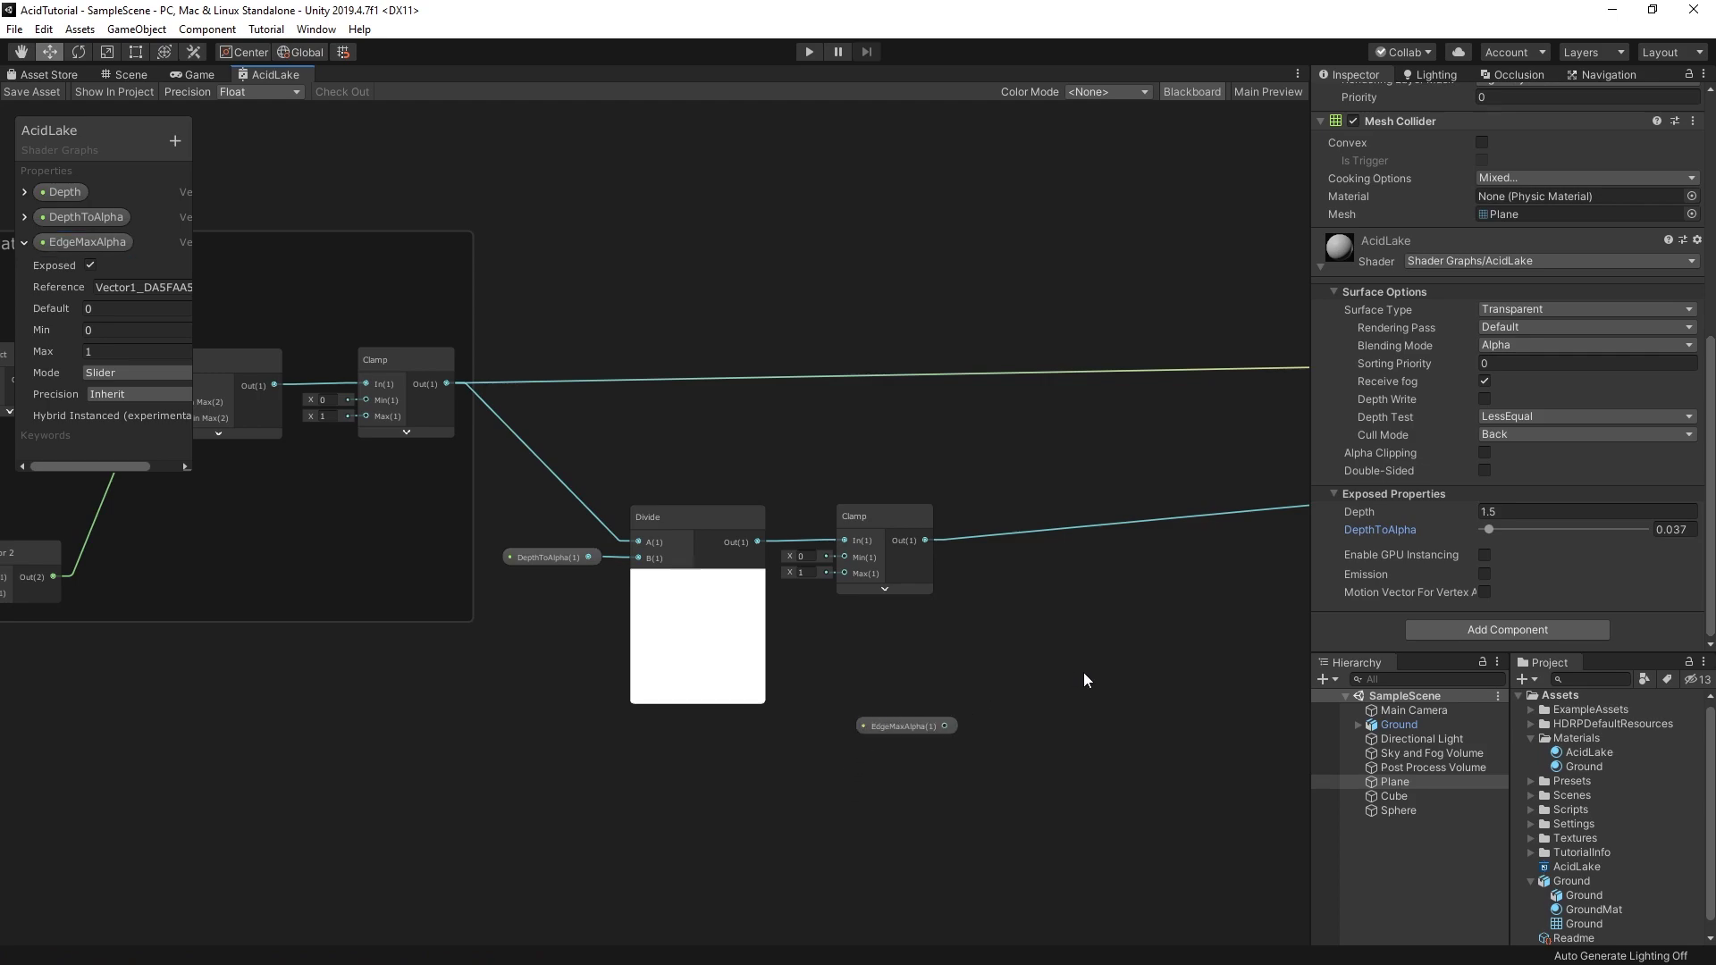
pyautogui.press('space')
pyautogui.write('vector 2')
pyautogui.press('Return')
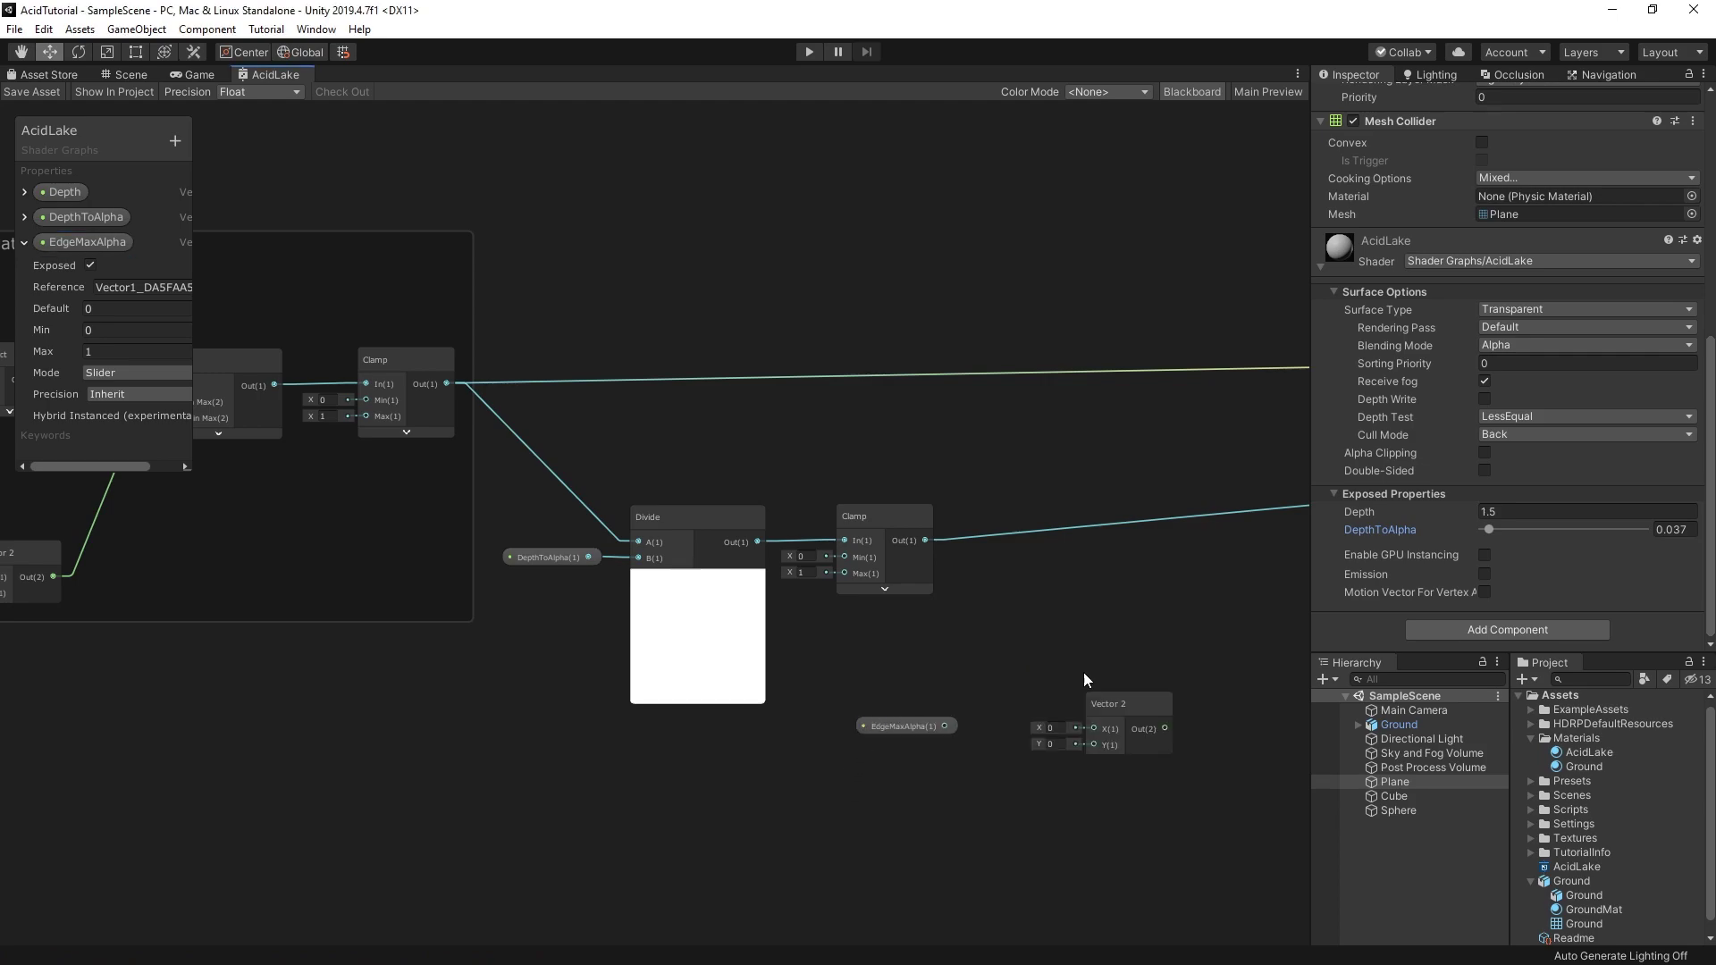
pyautogui.moveTo(945, 725)
pyautogui.mouseDown()
pyautogui.moveTo(1093, 729)
pyautogui.moveTo(1009, 633)
pyautogui.moveTo(872, 657)
pyautogui.moveTo(873, 637)
pyautogui.mouseUp()
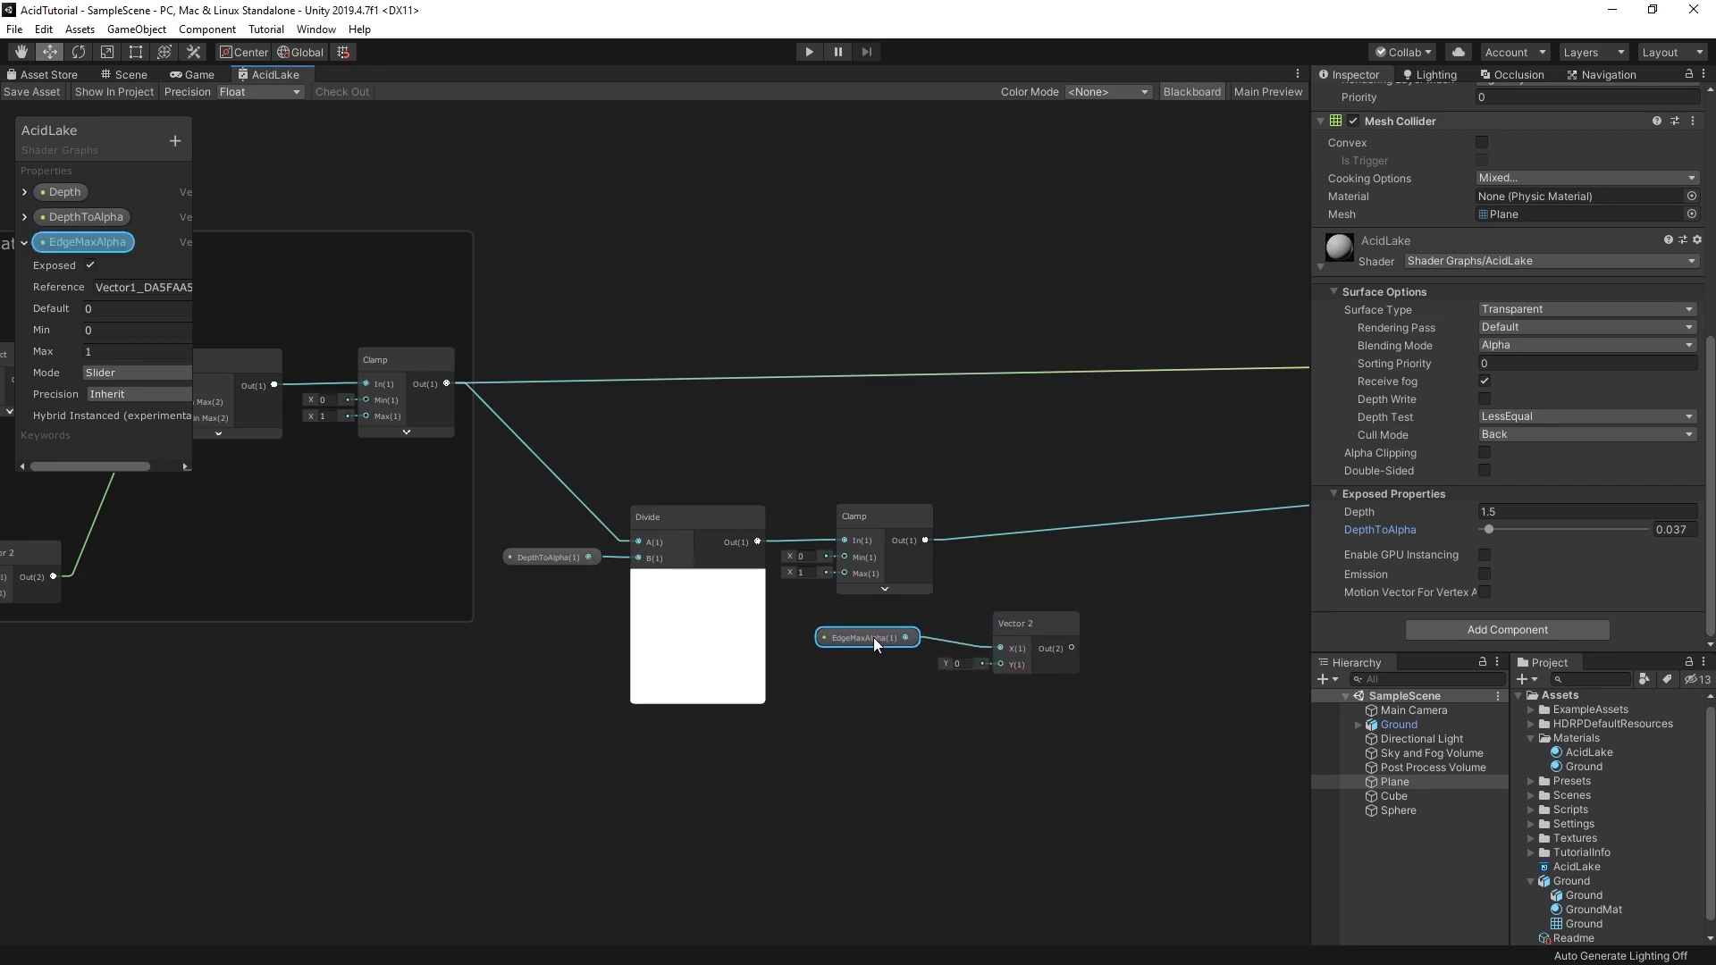
pyautogui.click(957, 663)
pyautogui.write('1')
pyautogui.click(1060, 732)
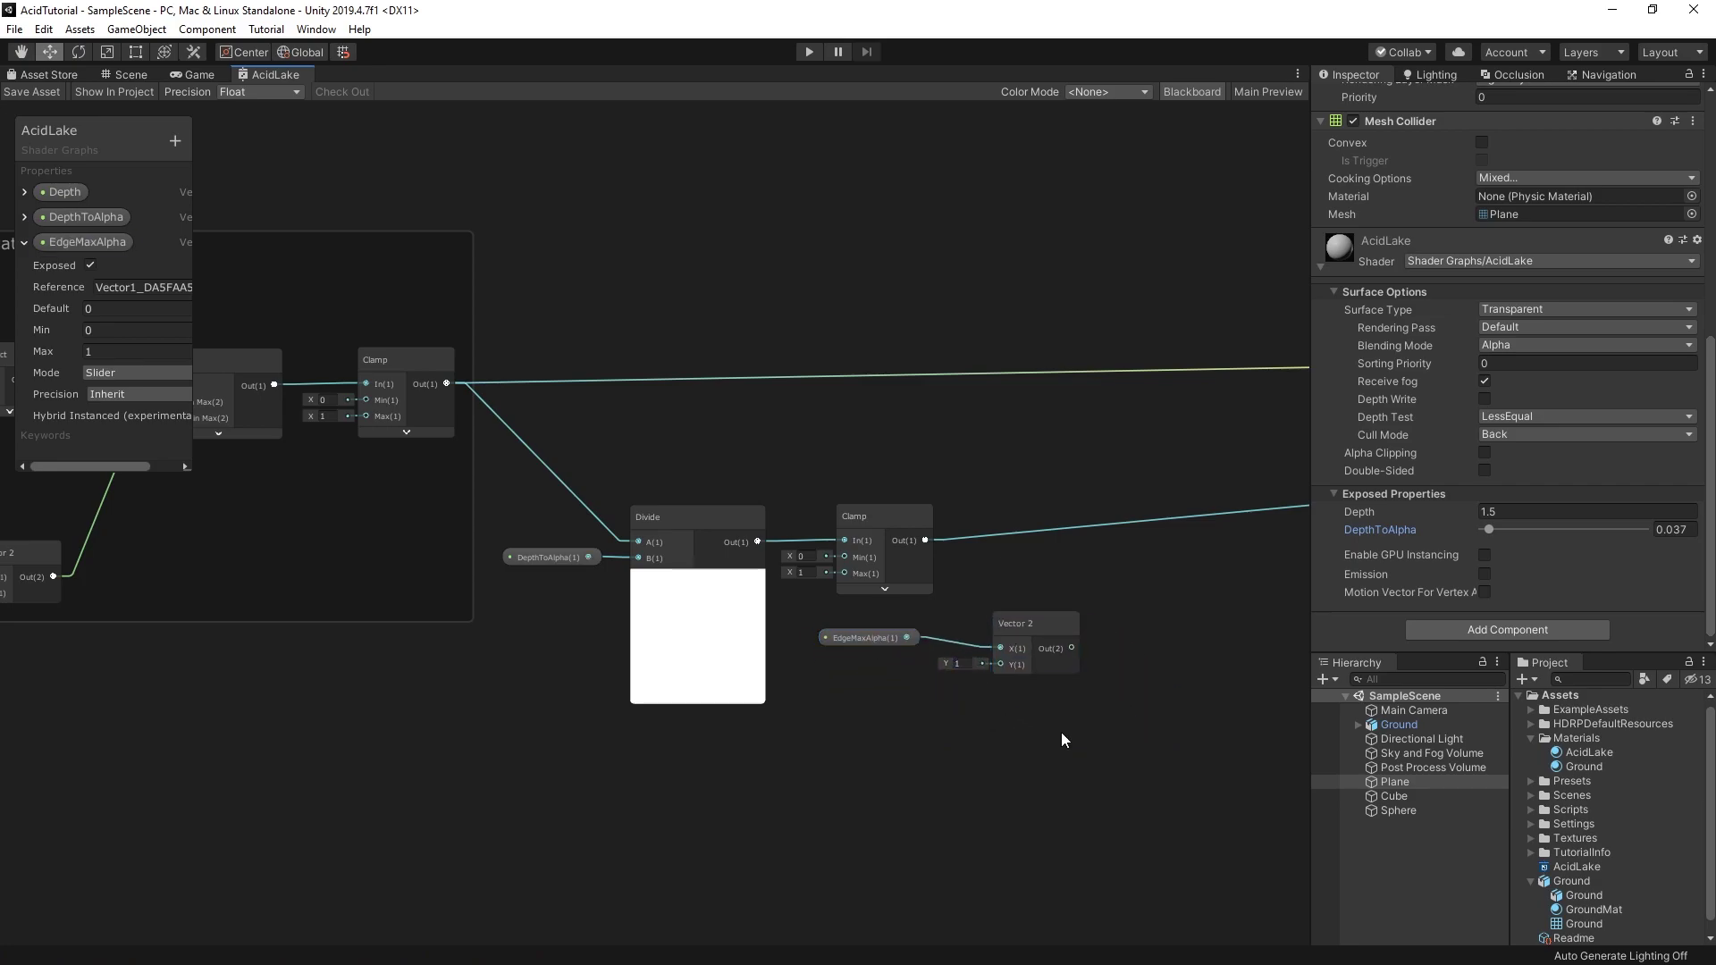
pyautogui.moveTo(1158, 533); pyautogui.dragTo(848, 581, button='middle')
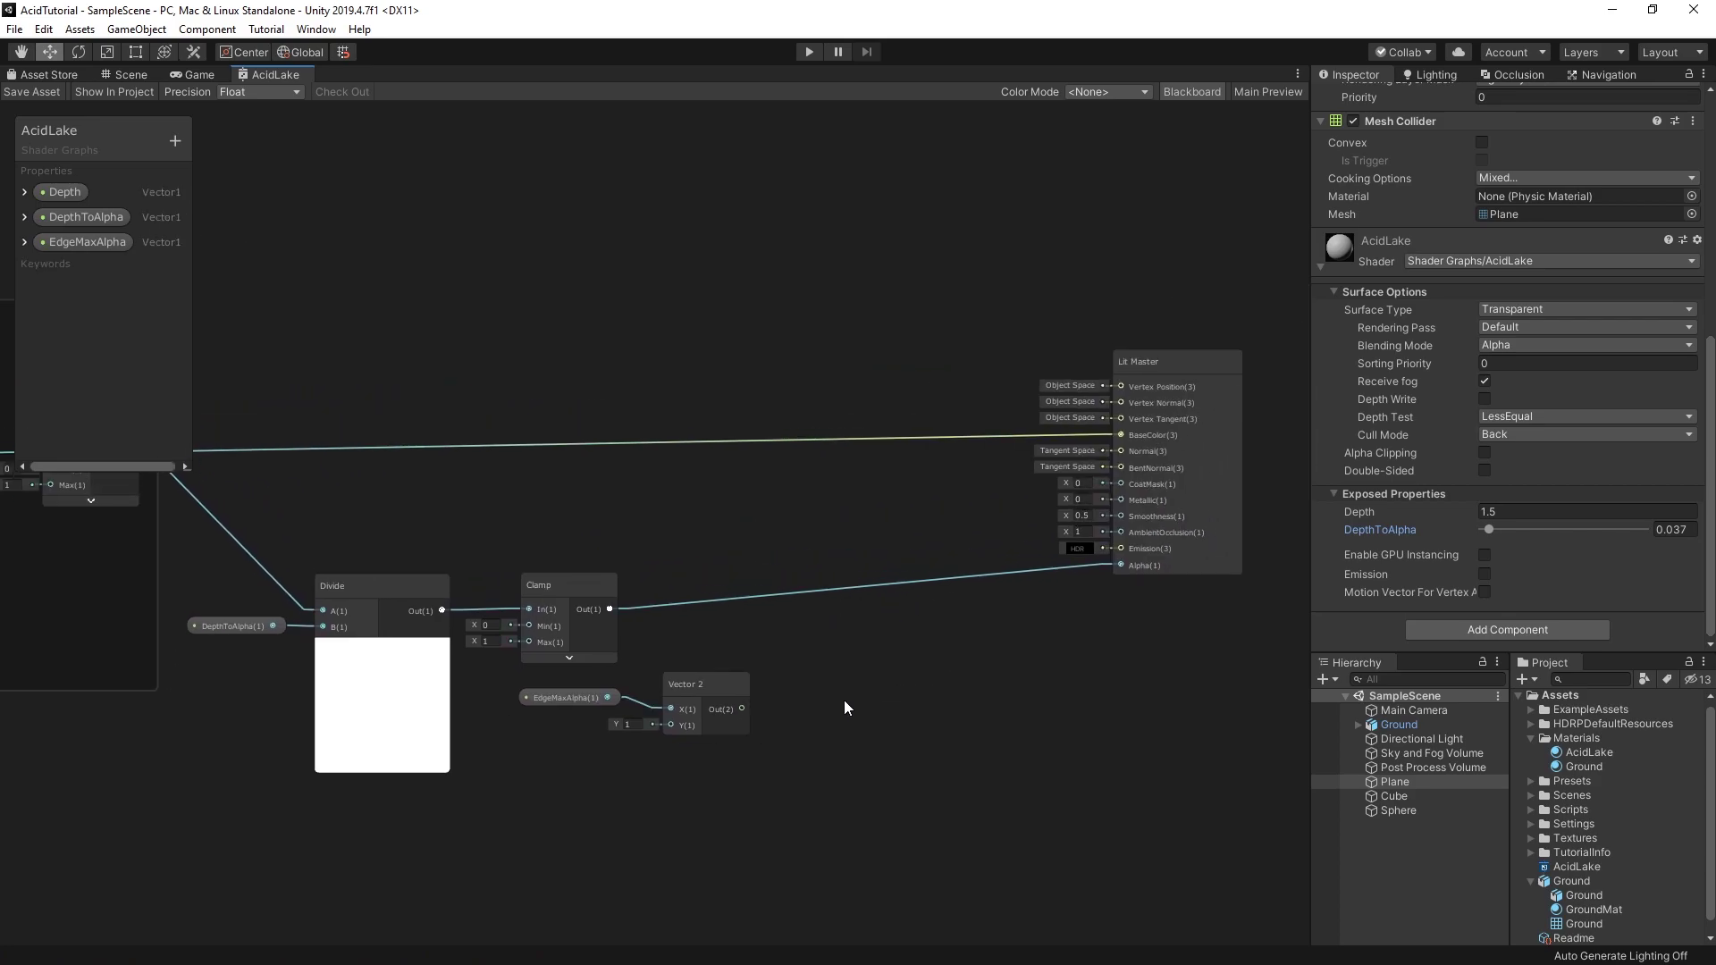
# Step: Remap the clamped value using In Min 0 and the Vector 2 output range into Alpha
pyautogui.press('space')
pyautogui.write('Remap')
pyautogui.press('Return')
pyautogui.moveTo(890, 731); pyautogui.dragTo(868, 573)
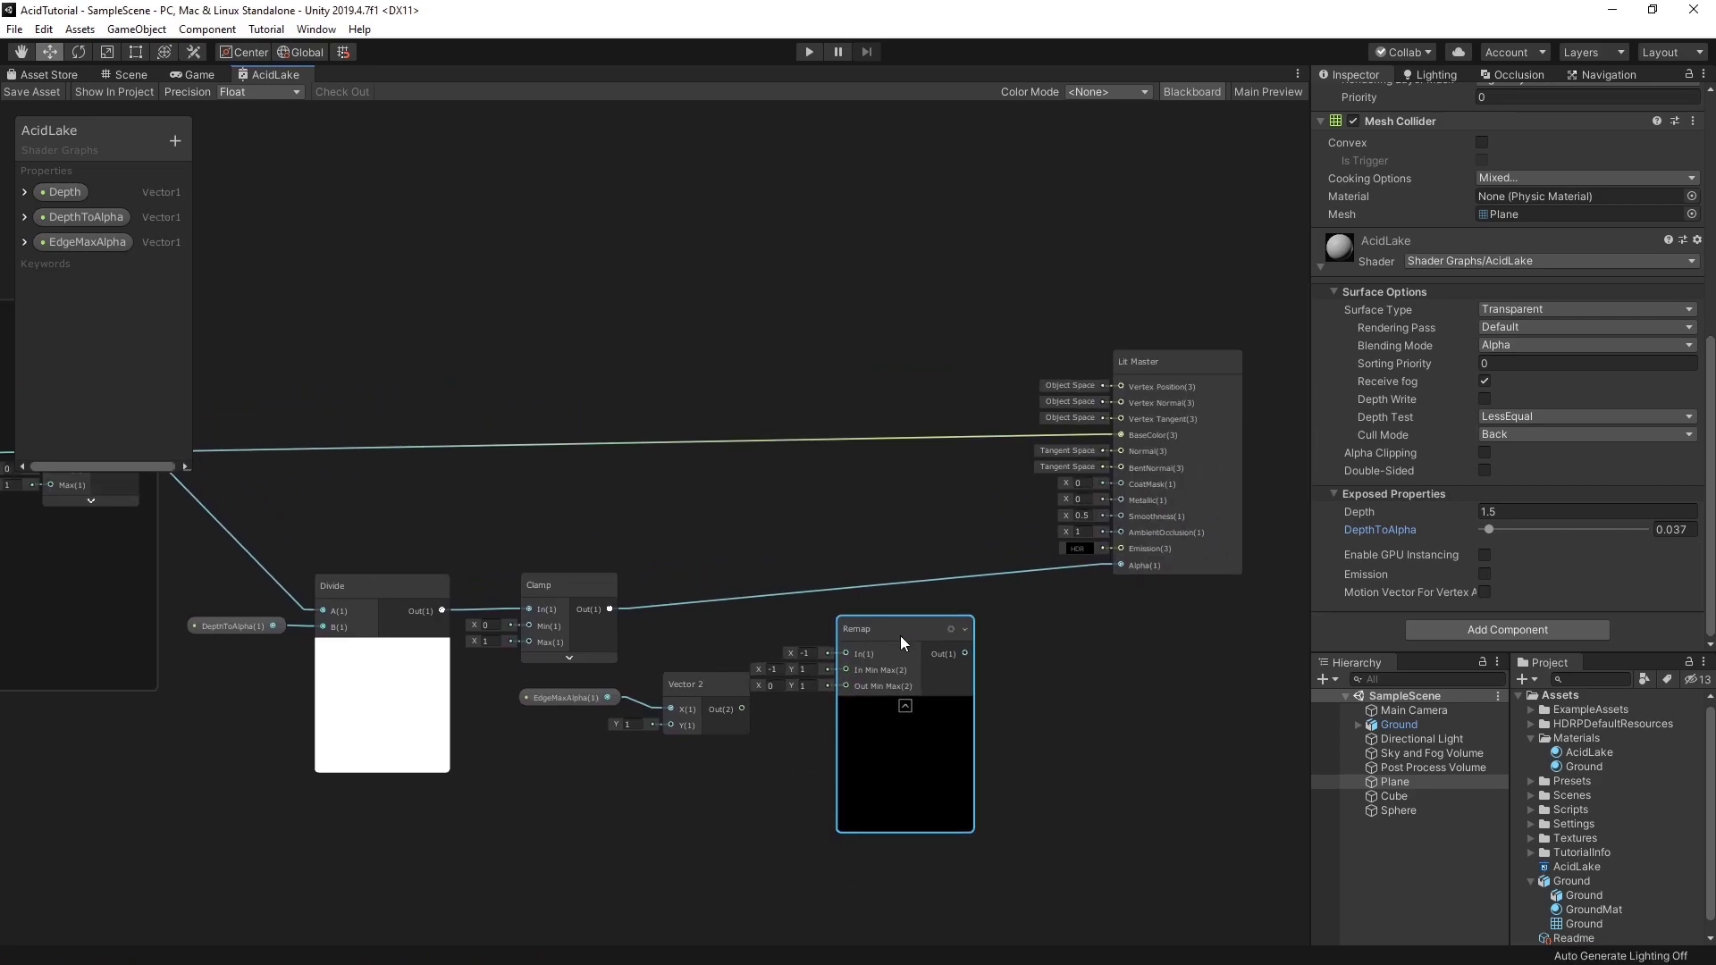
pyautogui.moveTo(610, 609); pyautogui.dragTo(839, 598)
pyautogui.click(898, 650)
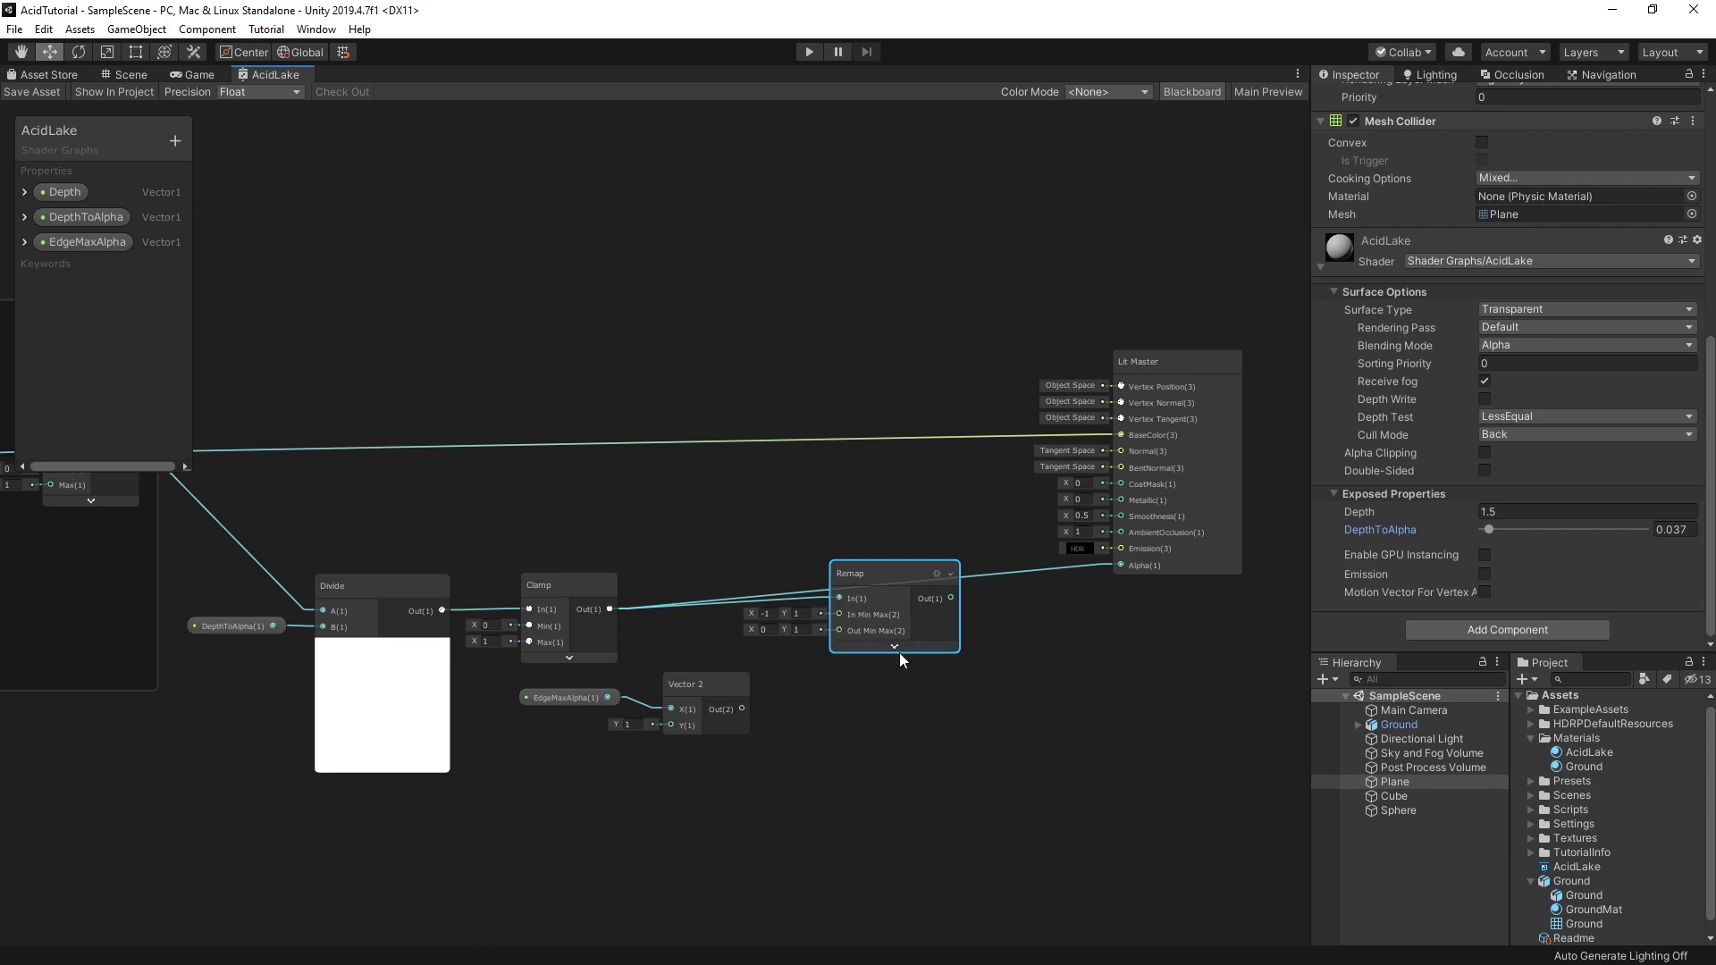
pyautogui.click(765, 613)
pyautogui.moveTo(741, 708); pyautogui.dragTo(840, 631)
pyautogui.moveTo(950, 598); pyautogui.dragTo(1121, 564)
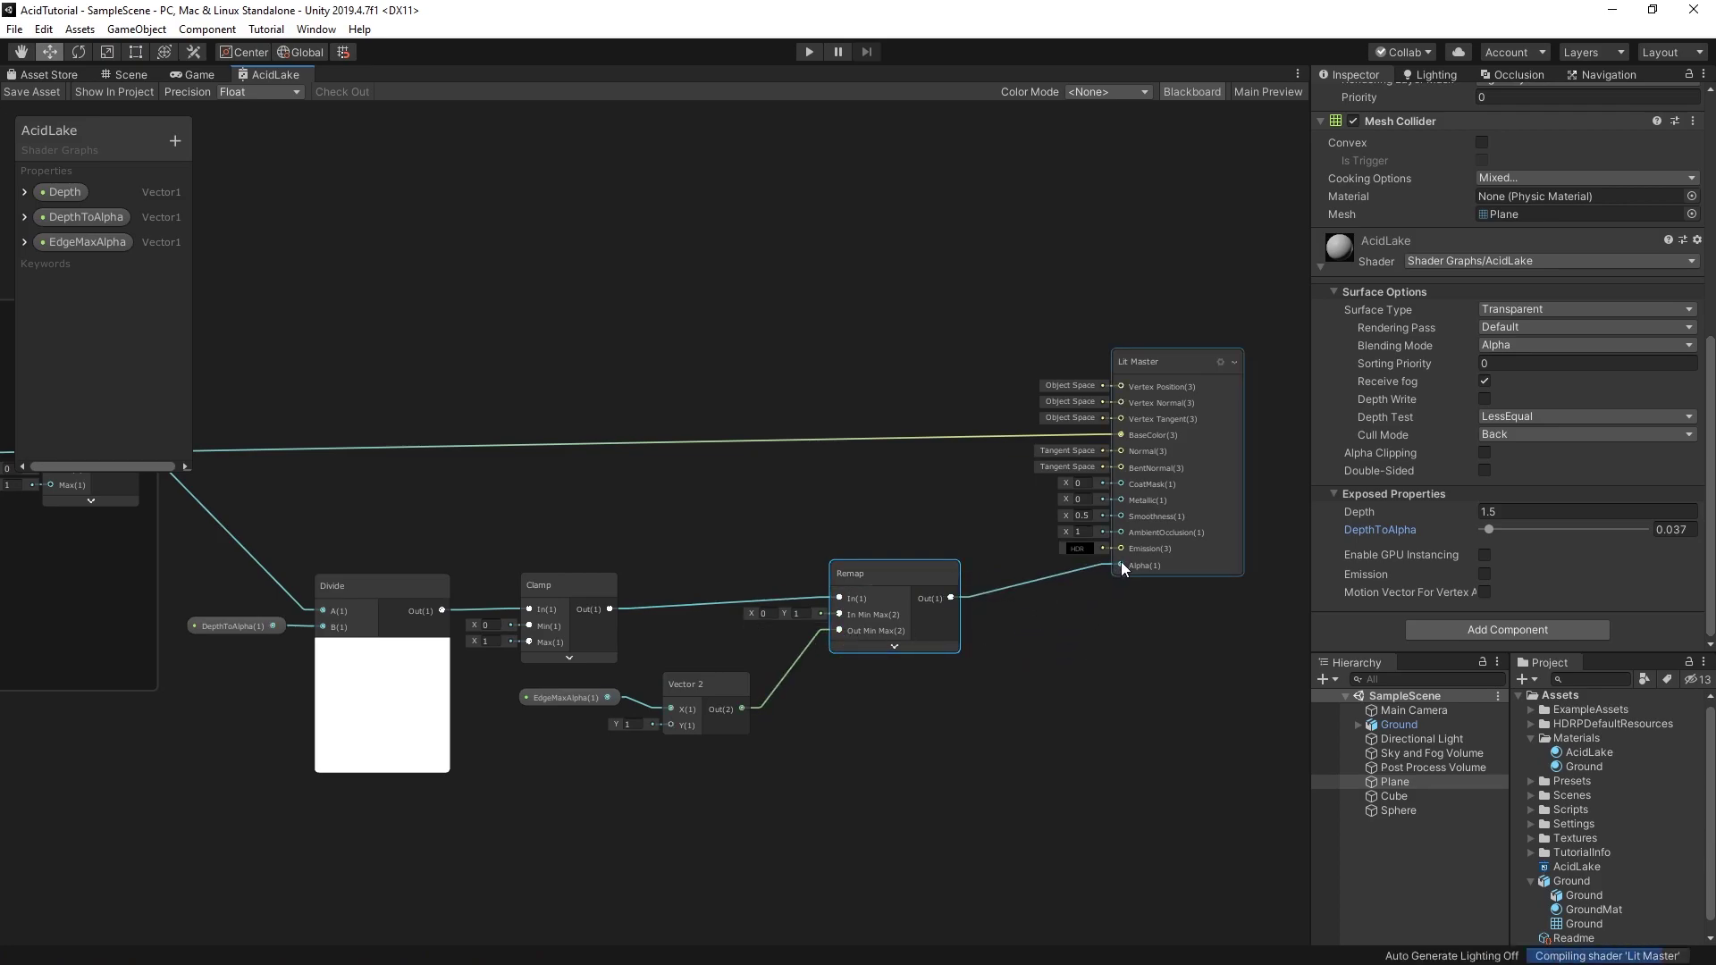
pyautogui.moveTo(713, 689); pyautogui.dragTo(690, 687)
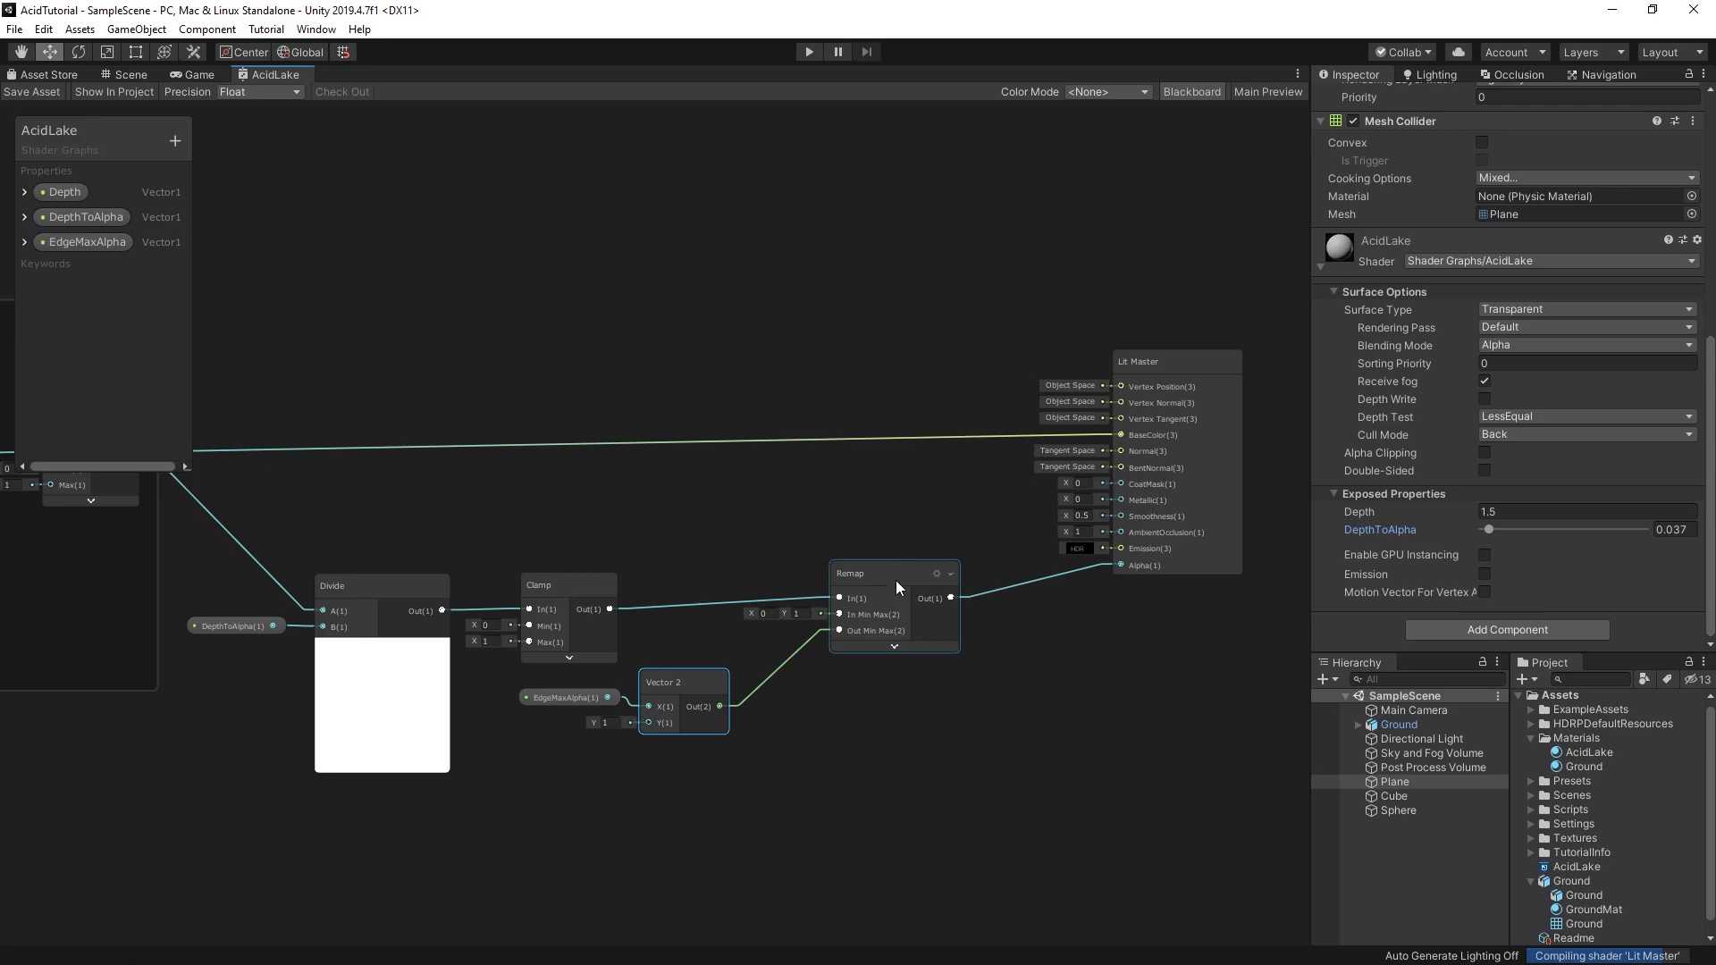
pyautogui.moveTo(896, 581); pyautogui.dragTo(836, 590)
# Step: Raise the lake material's EdgeMaxAlpha slider to about 0.814
pyautogui.click(146, 75)
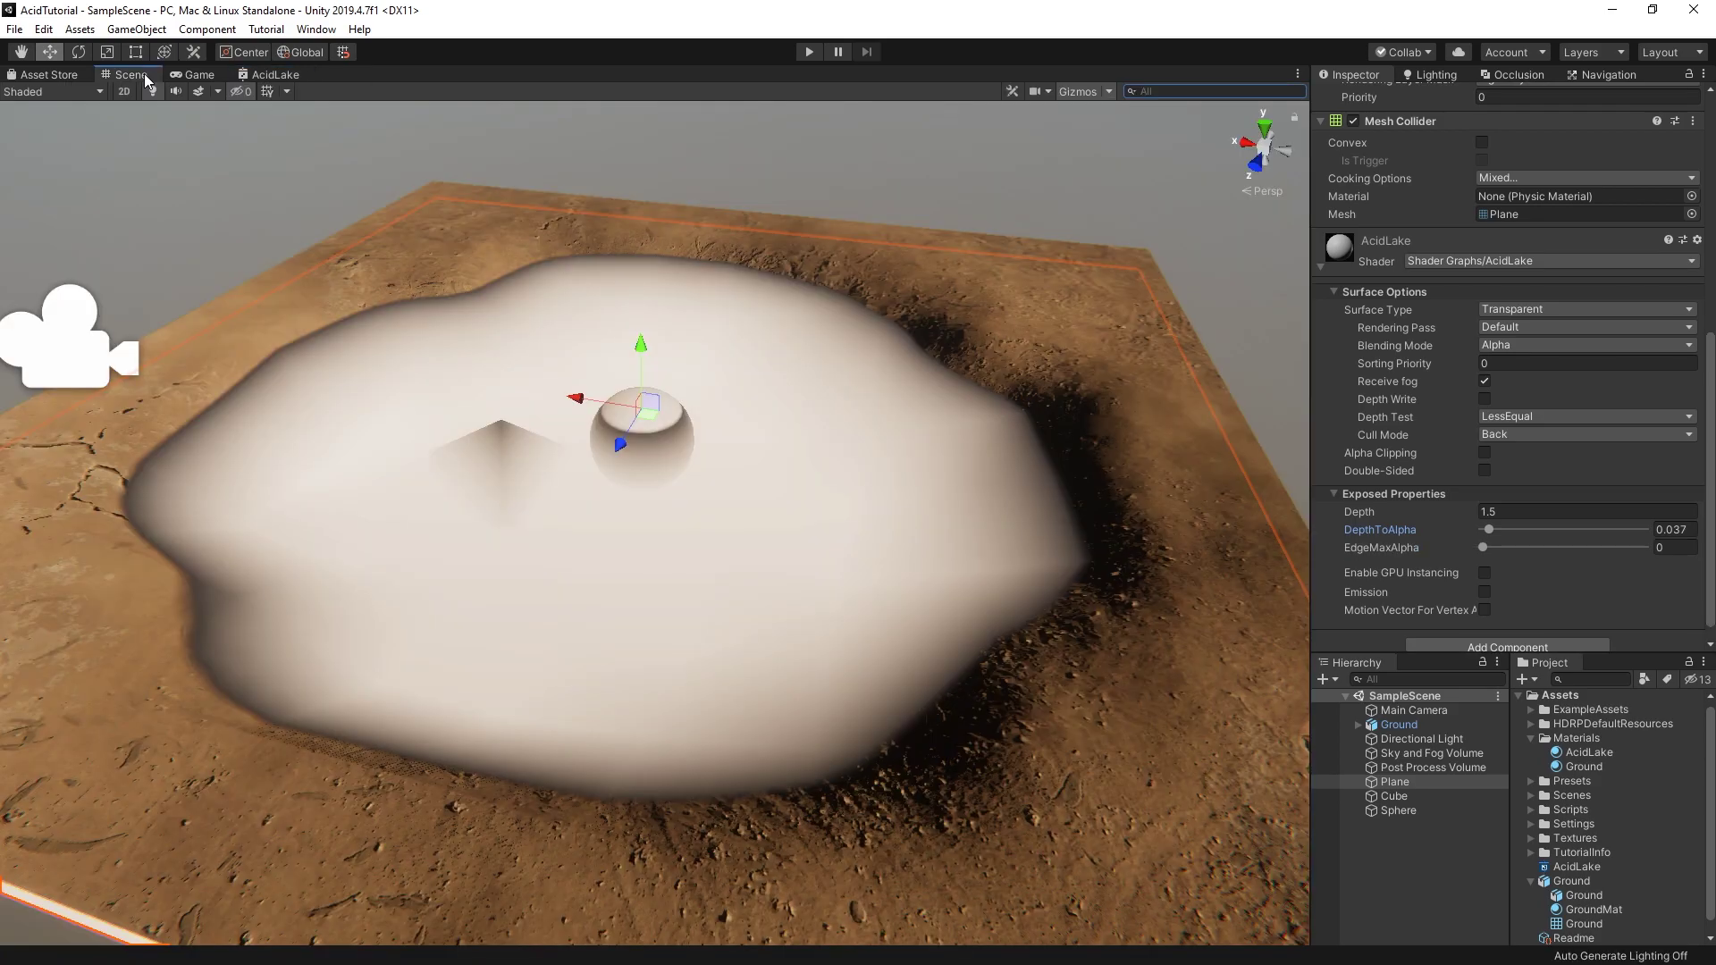
pyautogui.moveTo(1485, 547); pyautogui.dragTo(1643, 547)
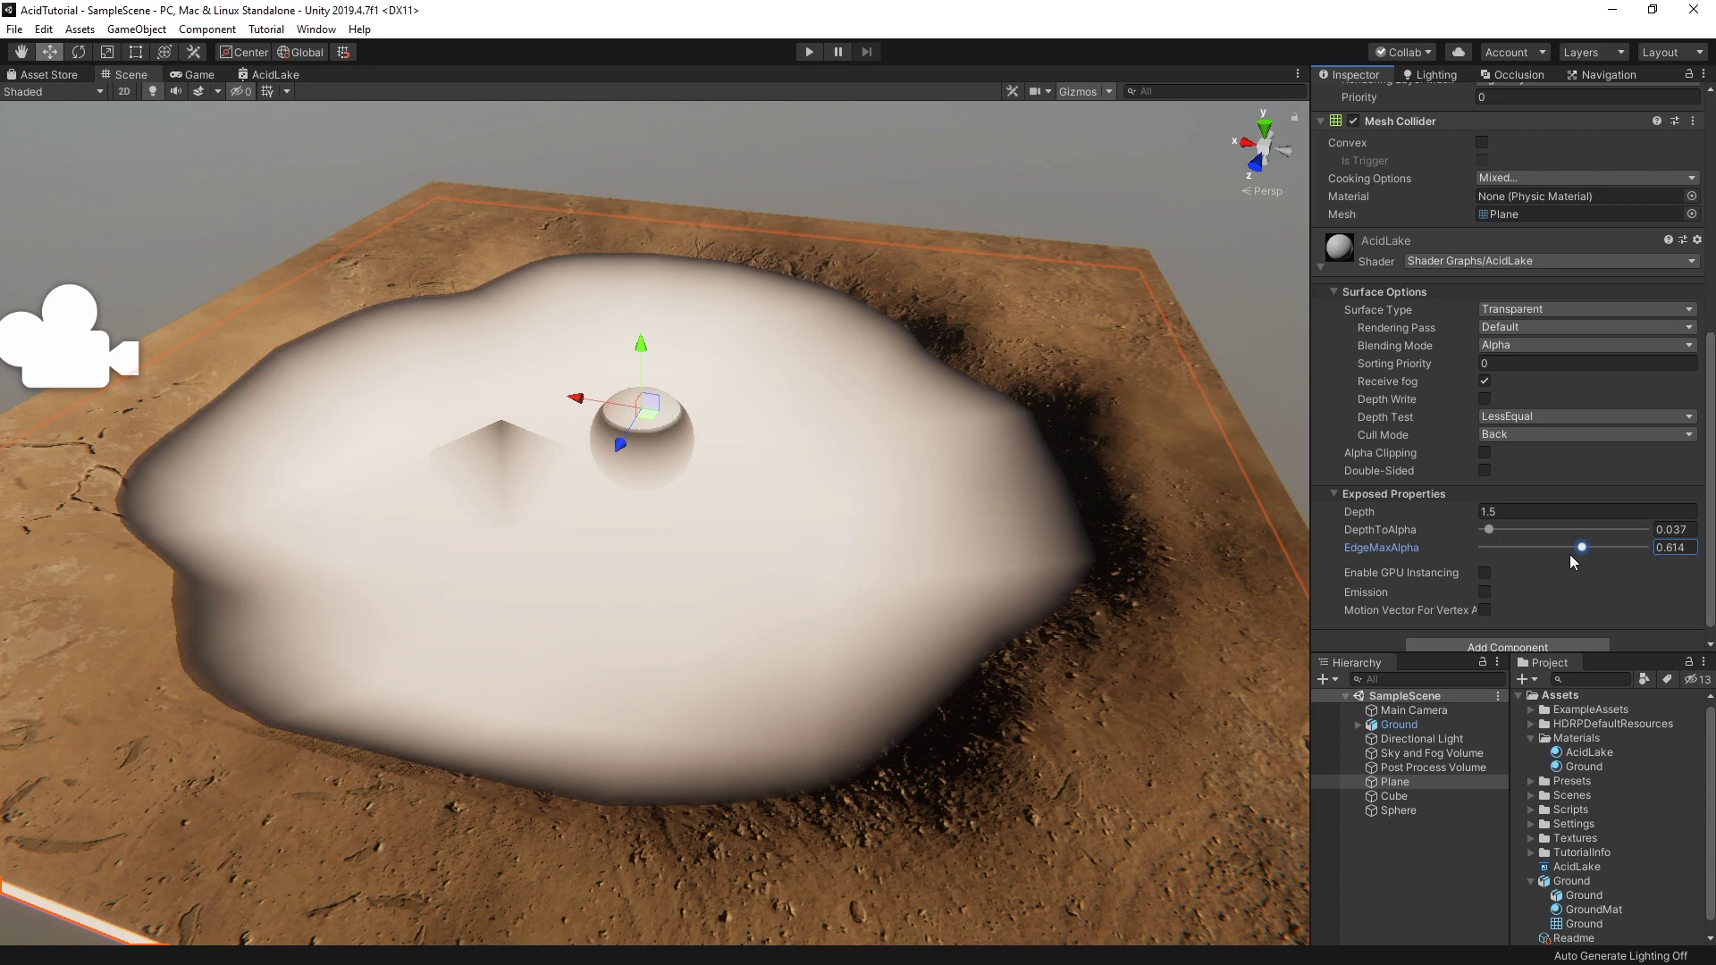
pyautogui.write('1')
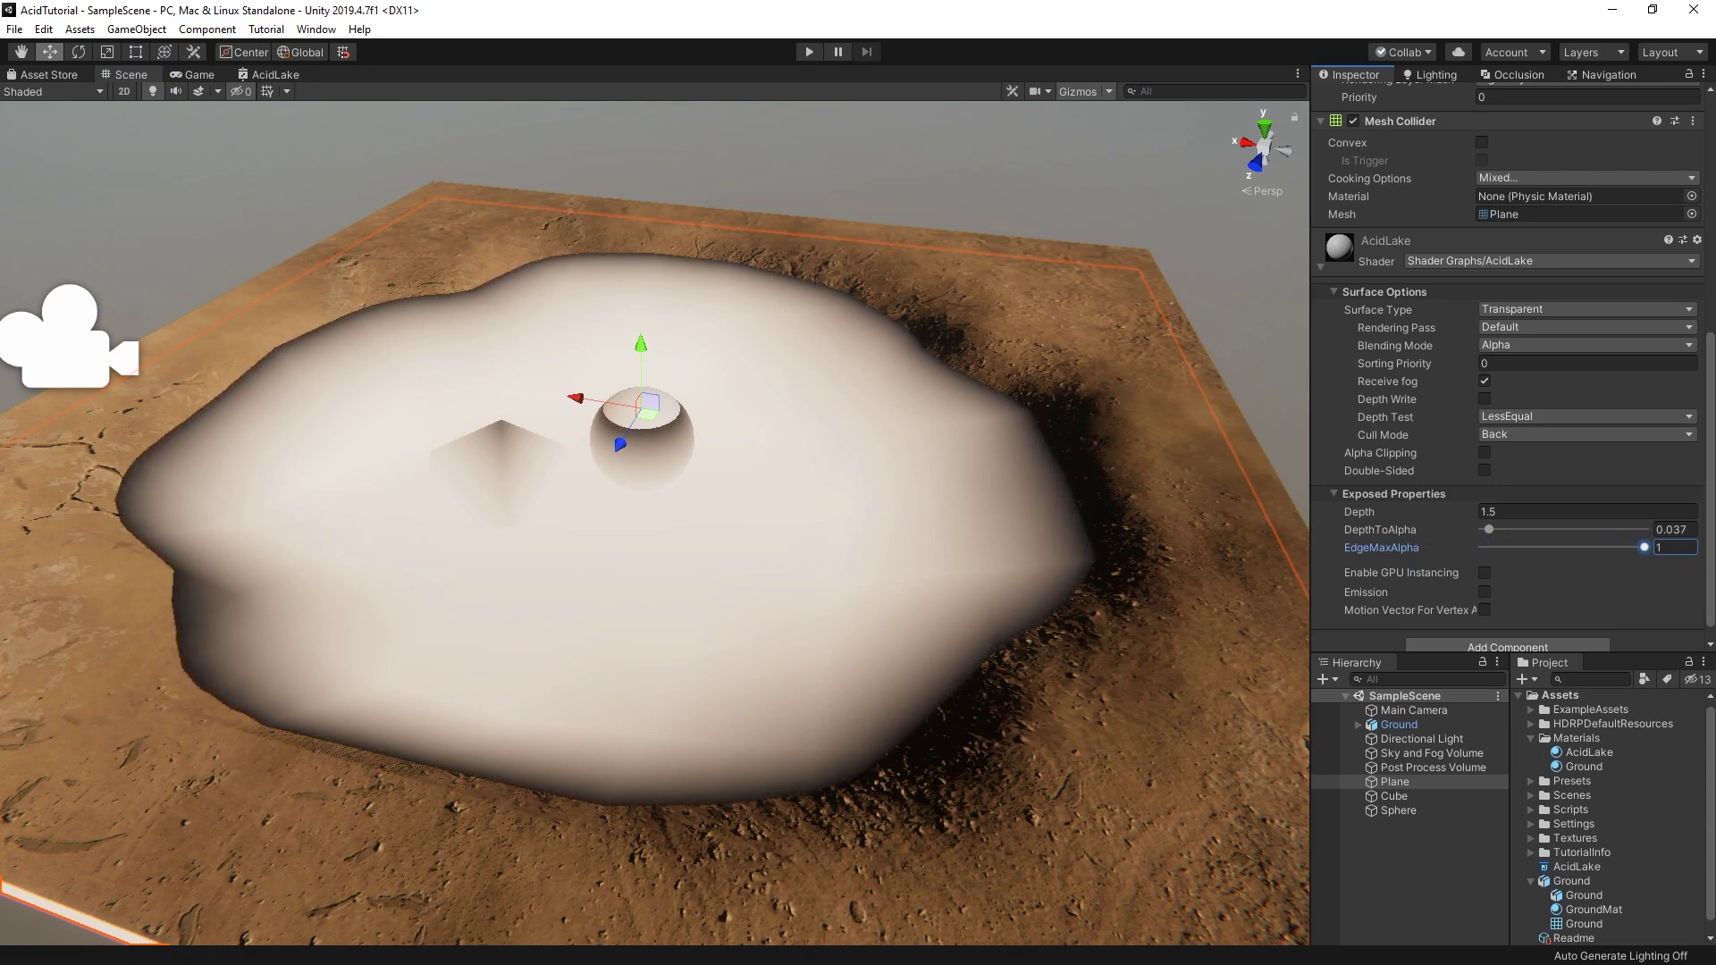
pyautogui.moveTo(1644, 547)
pyautogui.mouseDown()
pyautogui.moveTo(1494, 547)
pyautogui.moveTo(1647, 546)
pyautogui.mouseUp()
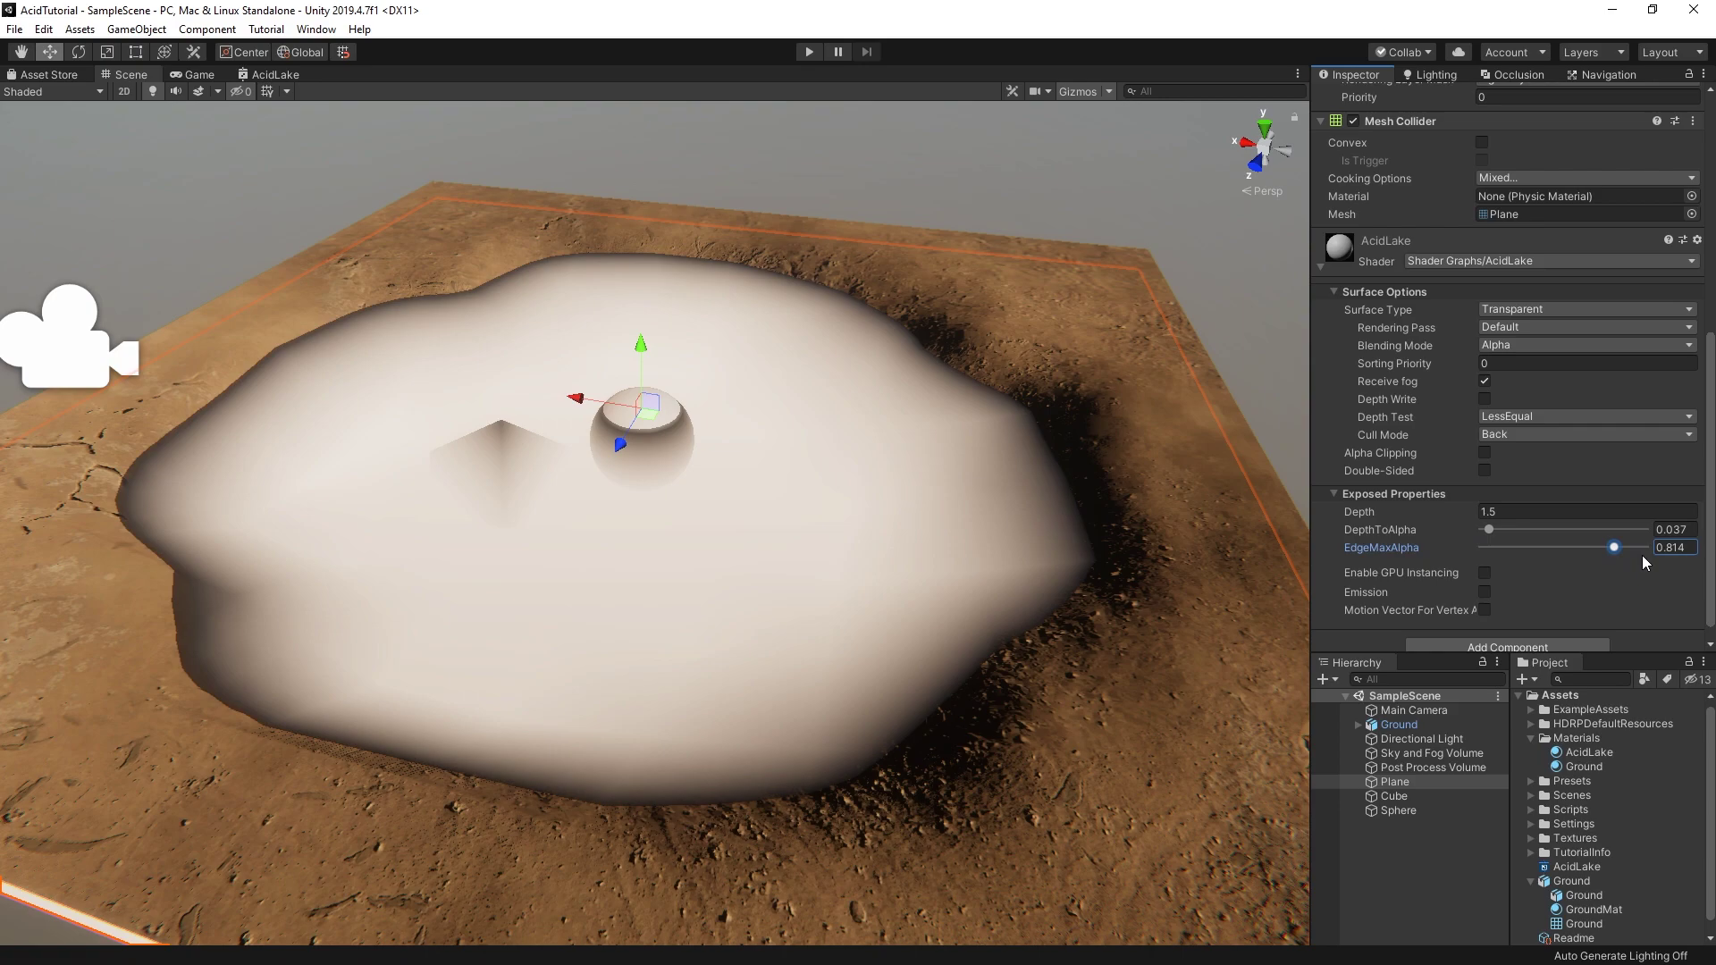
# Step: Reset EdgeMaxAlpha to 0 and group the edge alpha nodes as 'Edge Transparency'
pyautogui.press('BackSpace')
pyautogui.write('0')
pyautogui.click(268, 74)
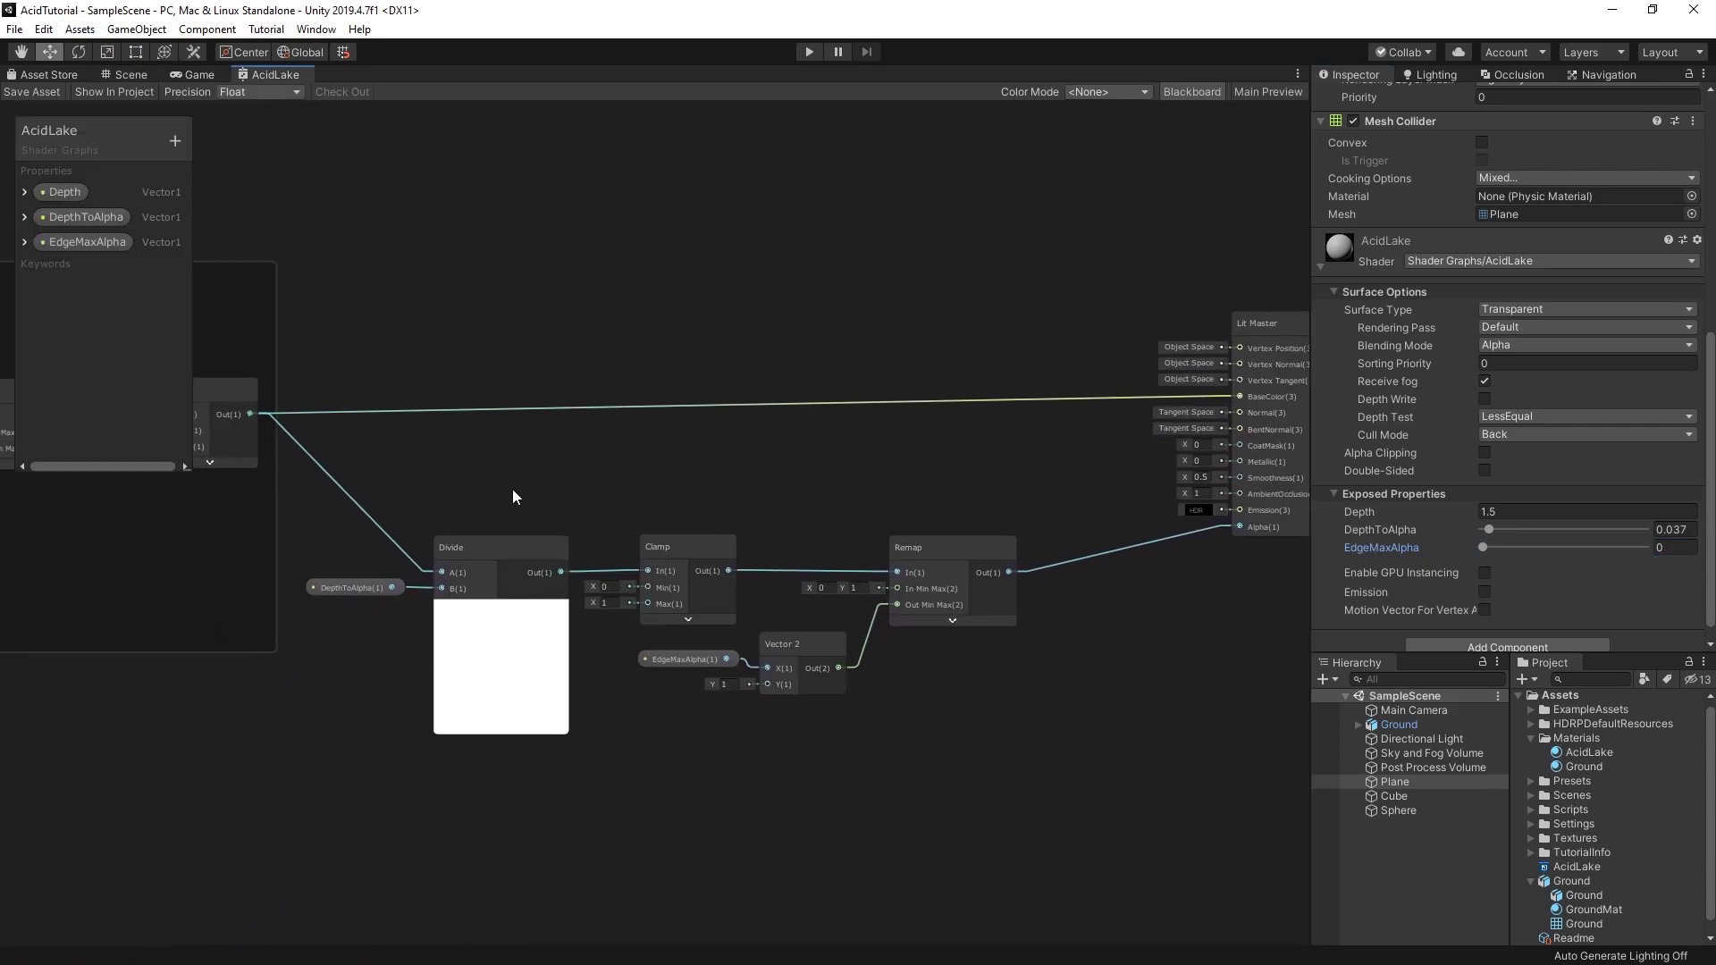
pyautogui.moveTo(334, 453); pyautogui.dragTo(1135, 775)
pyautogui.rightClick(990, 547)
pyautogui.click(1132, 797)
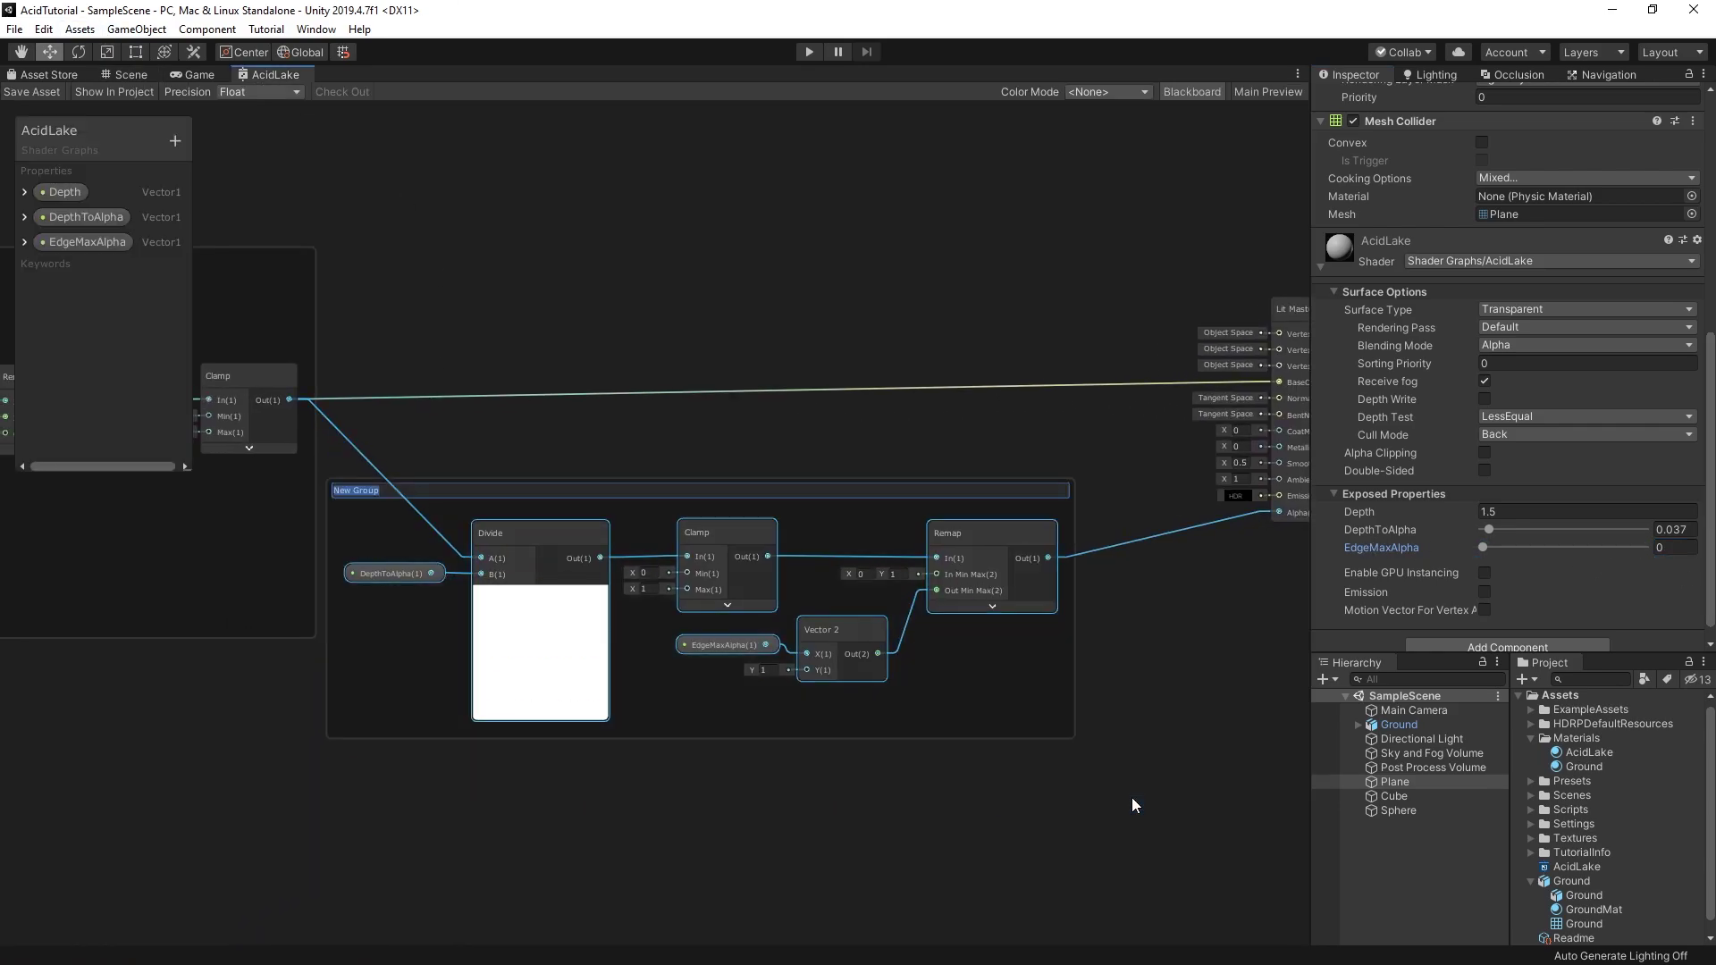
pyautogui.write('Edge Transparency')
pyautogui.press('Return')
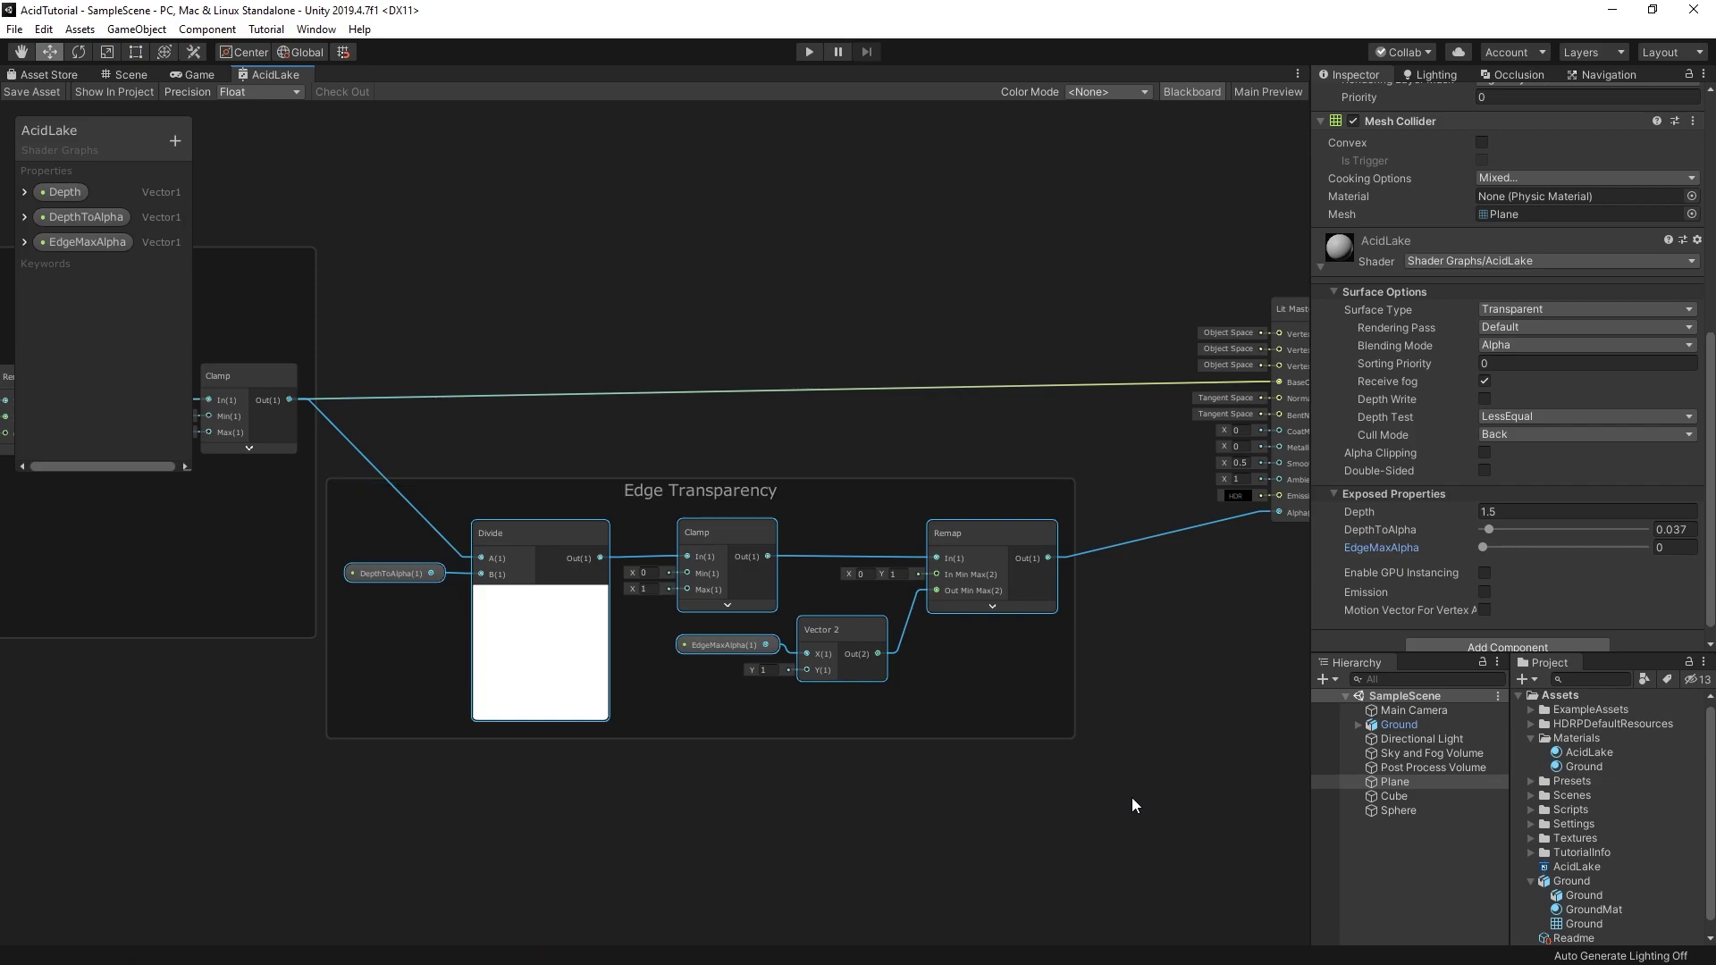
pyautogui.click(1132, 797)
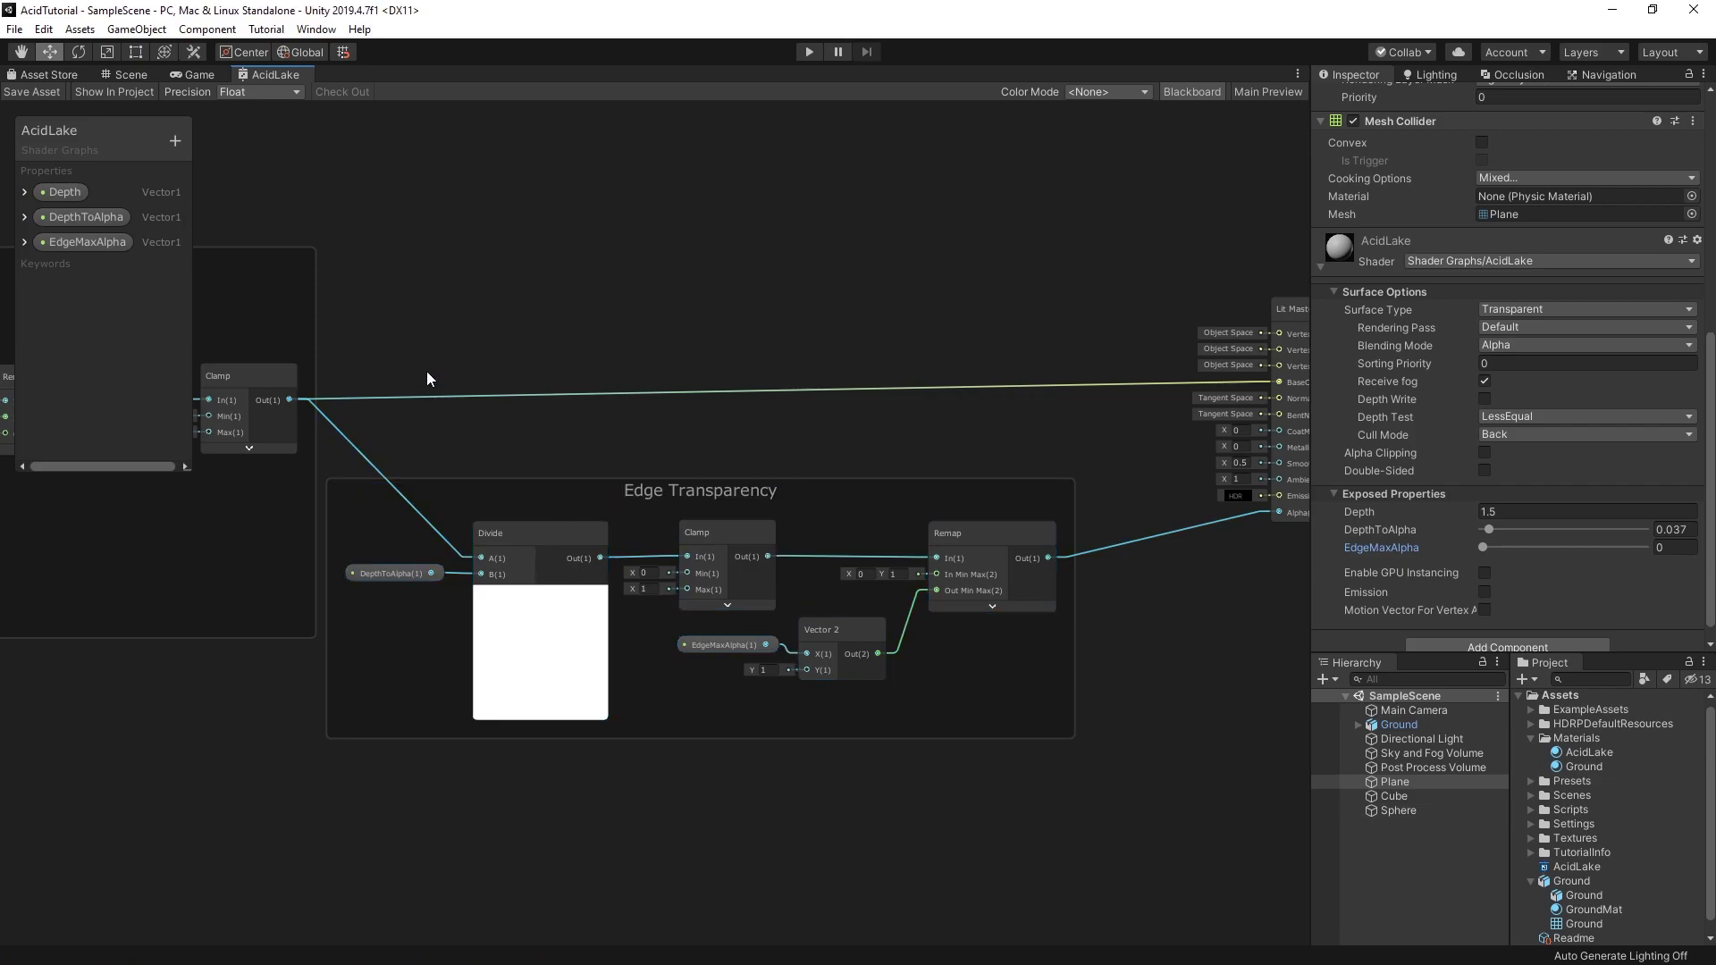
# Step: Move the Edge Transparency and Depth Calculation groups together down and to the left
pyautogui.scroll(-5, 668, 437)
pyautogui.scroll(-1, 668, 437)
pyautogui.moveTo(337, 306); pyautogui.dragTo(750, 611)
pyautogui.moveTo(842, 478); pyautogui.dragTo(753, 469)
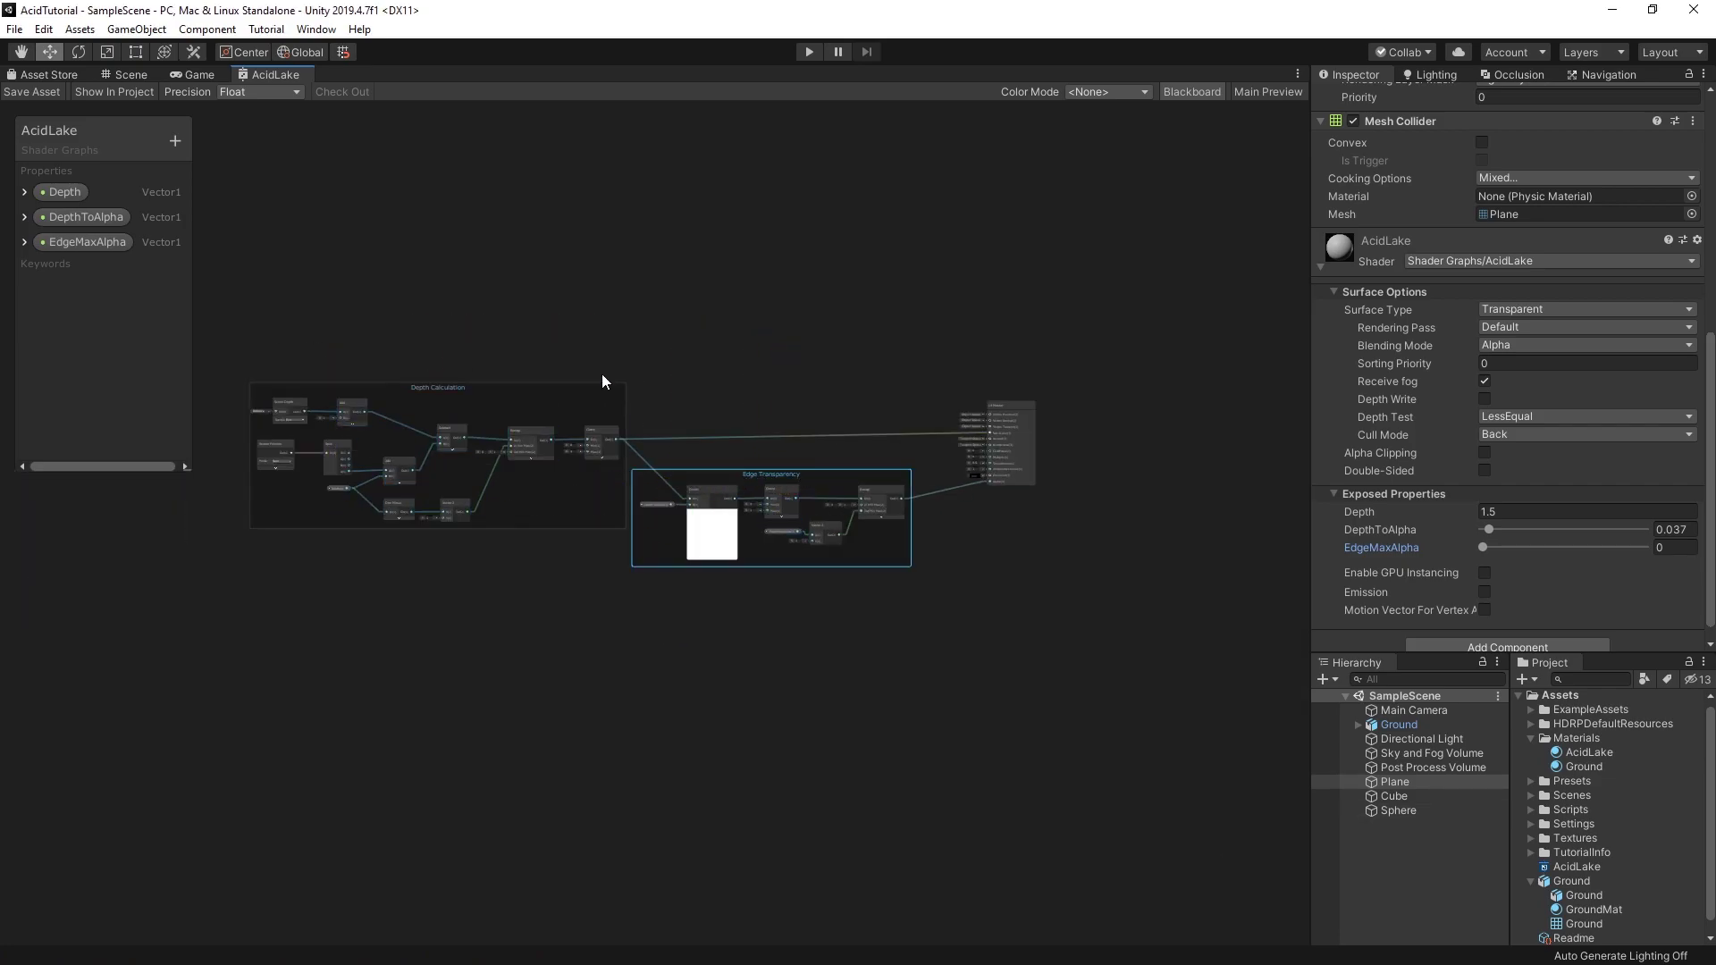
pyautogui.moveTo(603, 373)
pyautogui.mouseDown()
pyautogui.moveTo(780, 475)
pyautogui.moveTo(481, 505)
pyautogui.mouseUp()
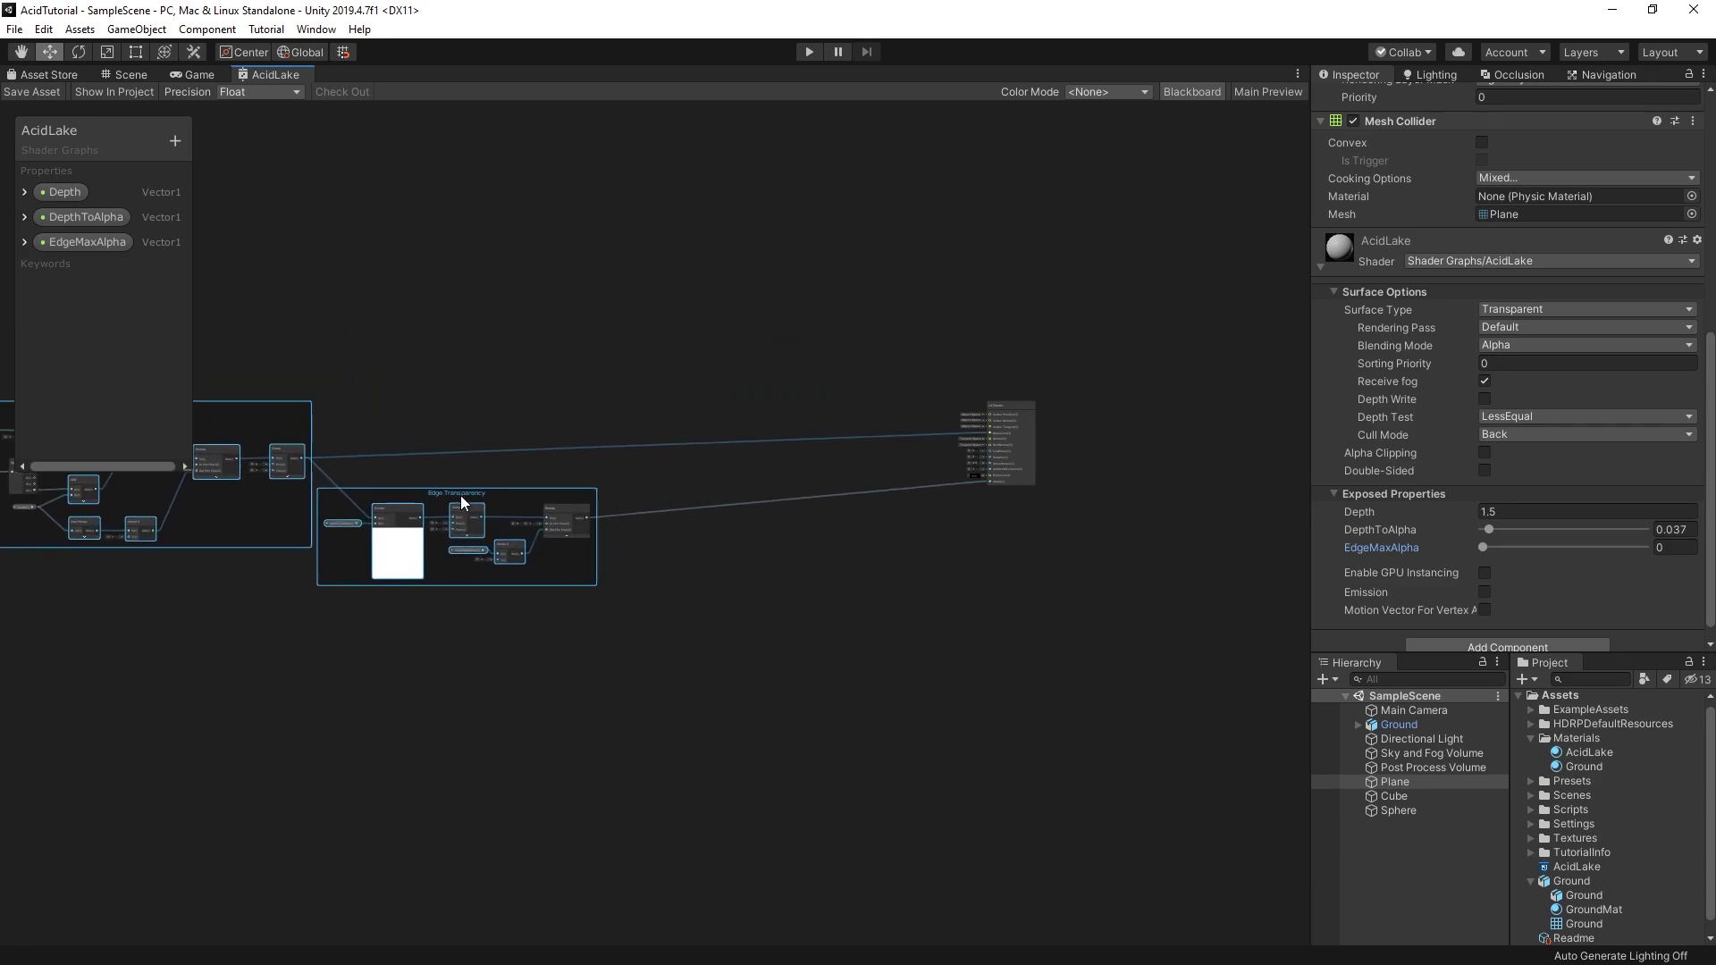
# Step: Add two colour properties to the Blackboard named BaseColor and DepthColor
pyautogui.click(175, 142)
pyautogui.click(257, 223)
pyautogui.write('BaseColor')
pyautogui.press('Return')
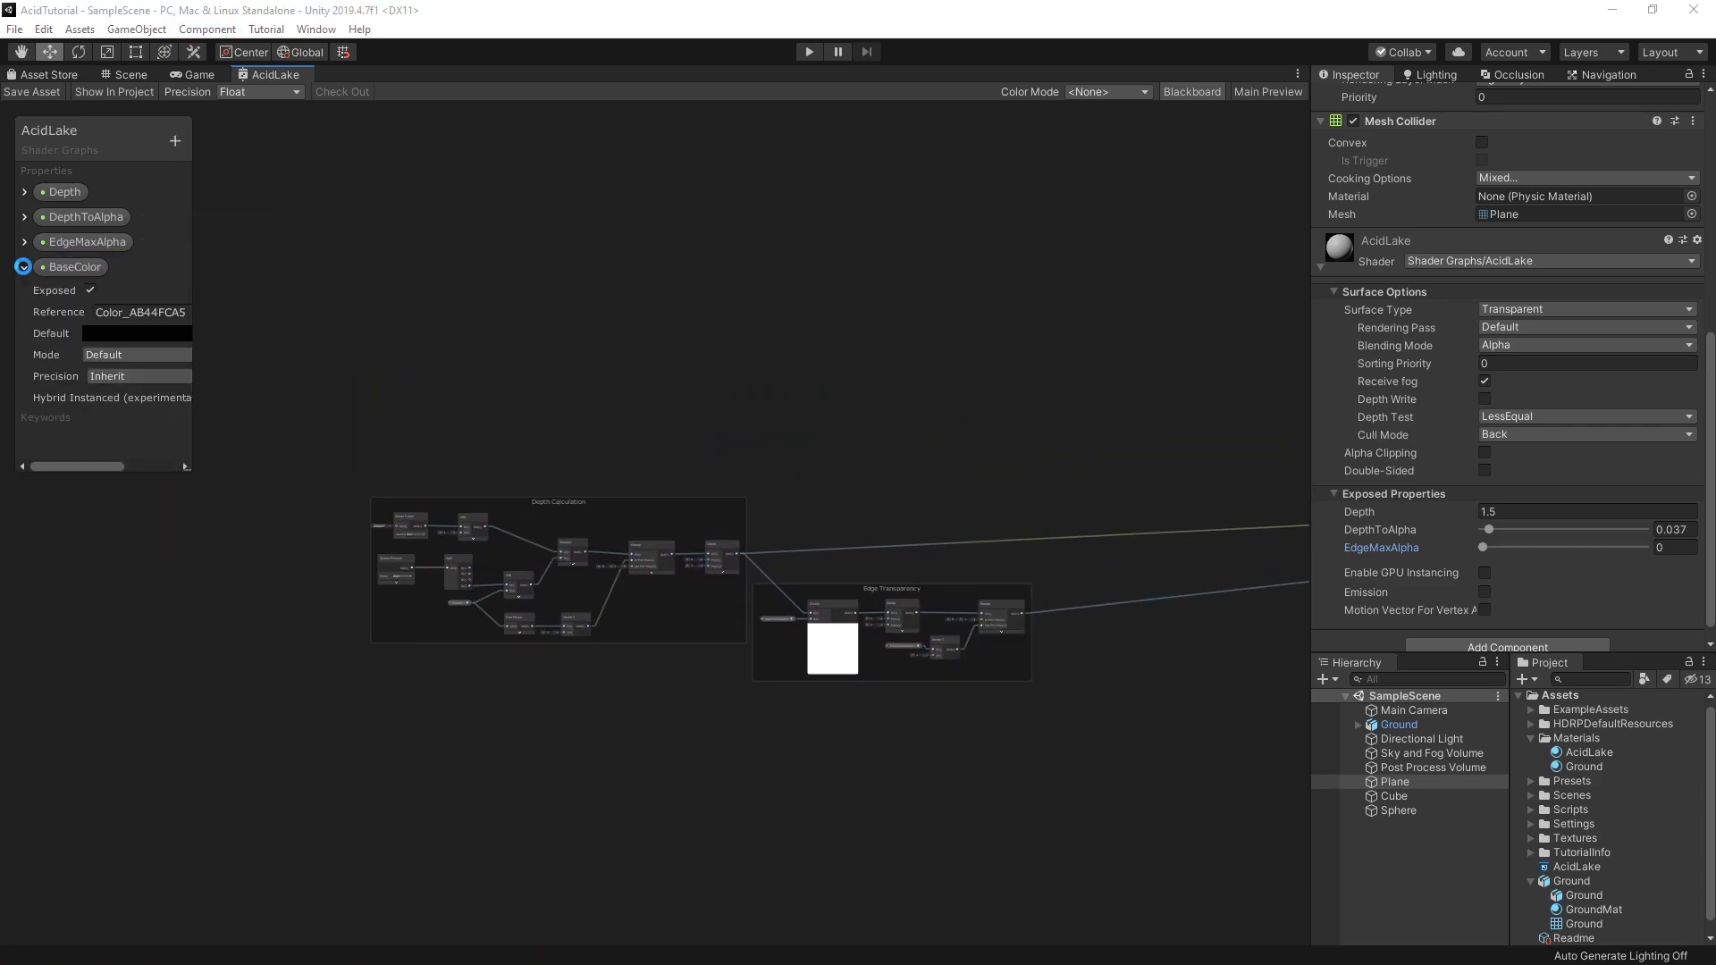
pyautogui.click(24, 267)
pyautogui.click(176, 141)
pyautogui.click(225, 238)
pyautogui.write('De')
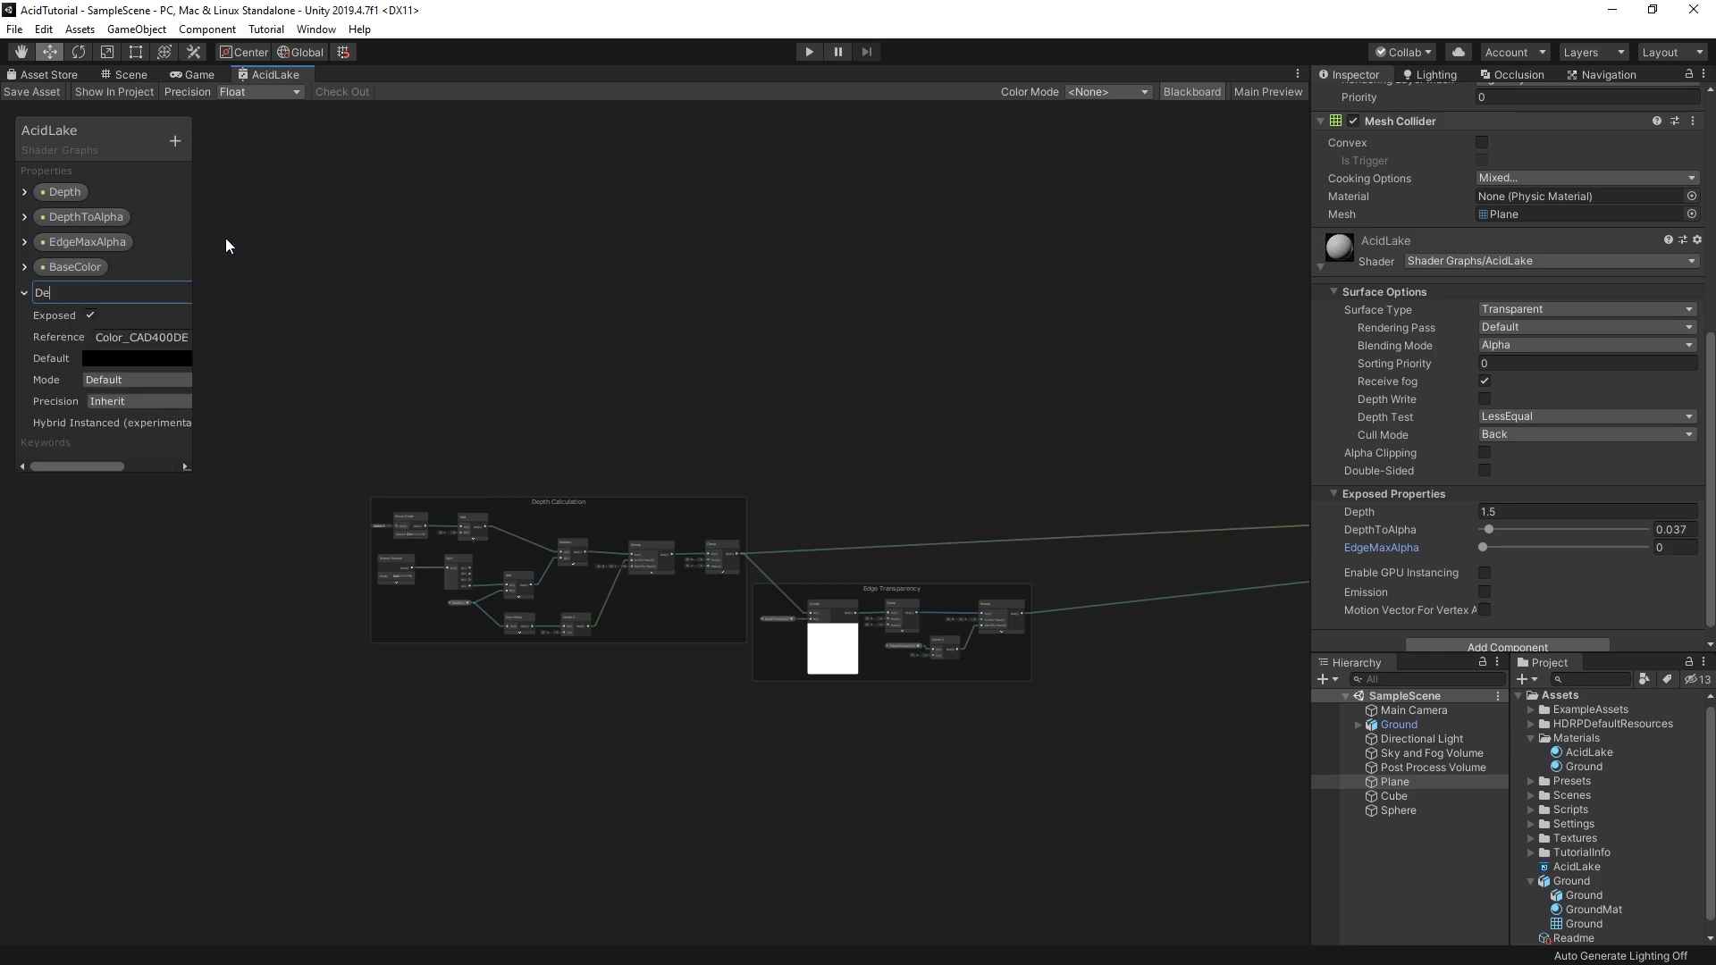
pyautogui.write('pthColor')
pyautogui.press('Return')
pyautogui.click(24, 294)
# Step: Set BaseColor's default to bright saturated green and DepthColor's to very dark green
pyautogui.click(24, 267)
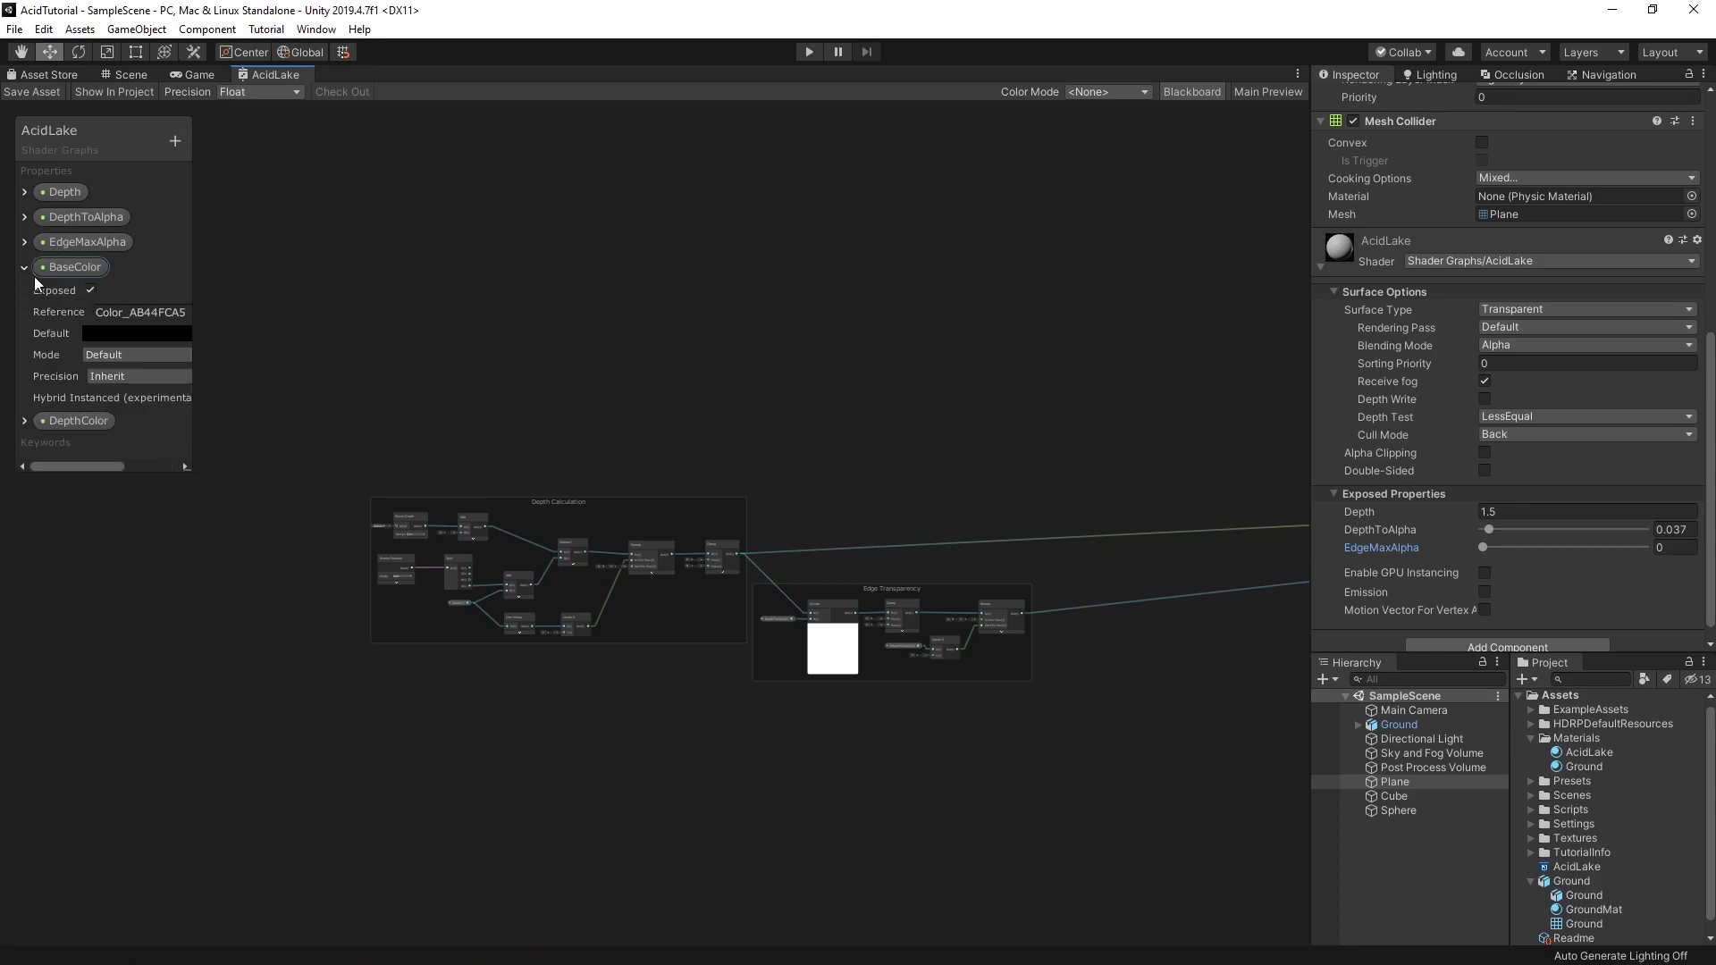
pyautogui.click(141, 332)
pyautogui.click(175, 423)
pyautogui.click(255, 461)
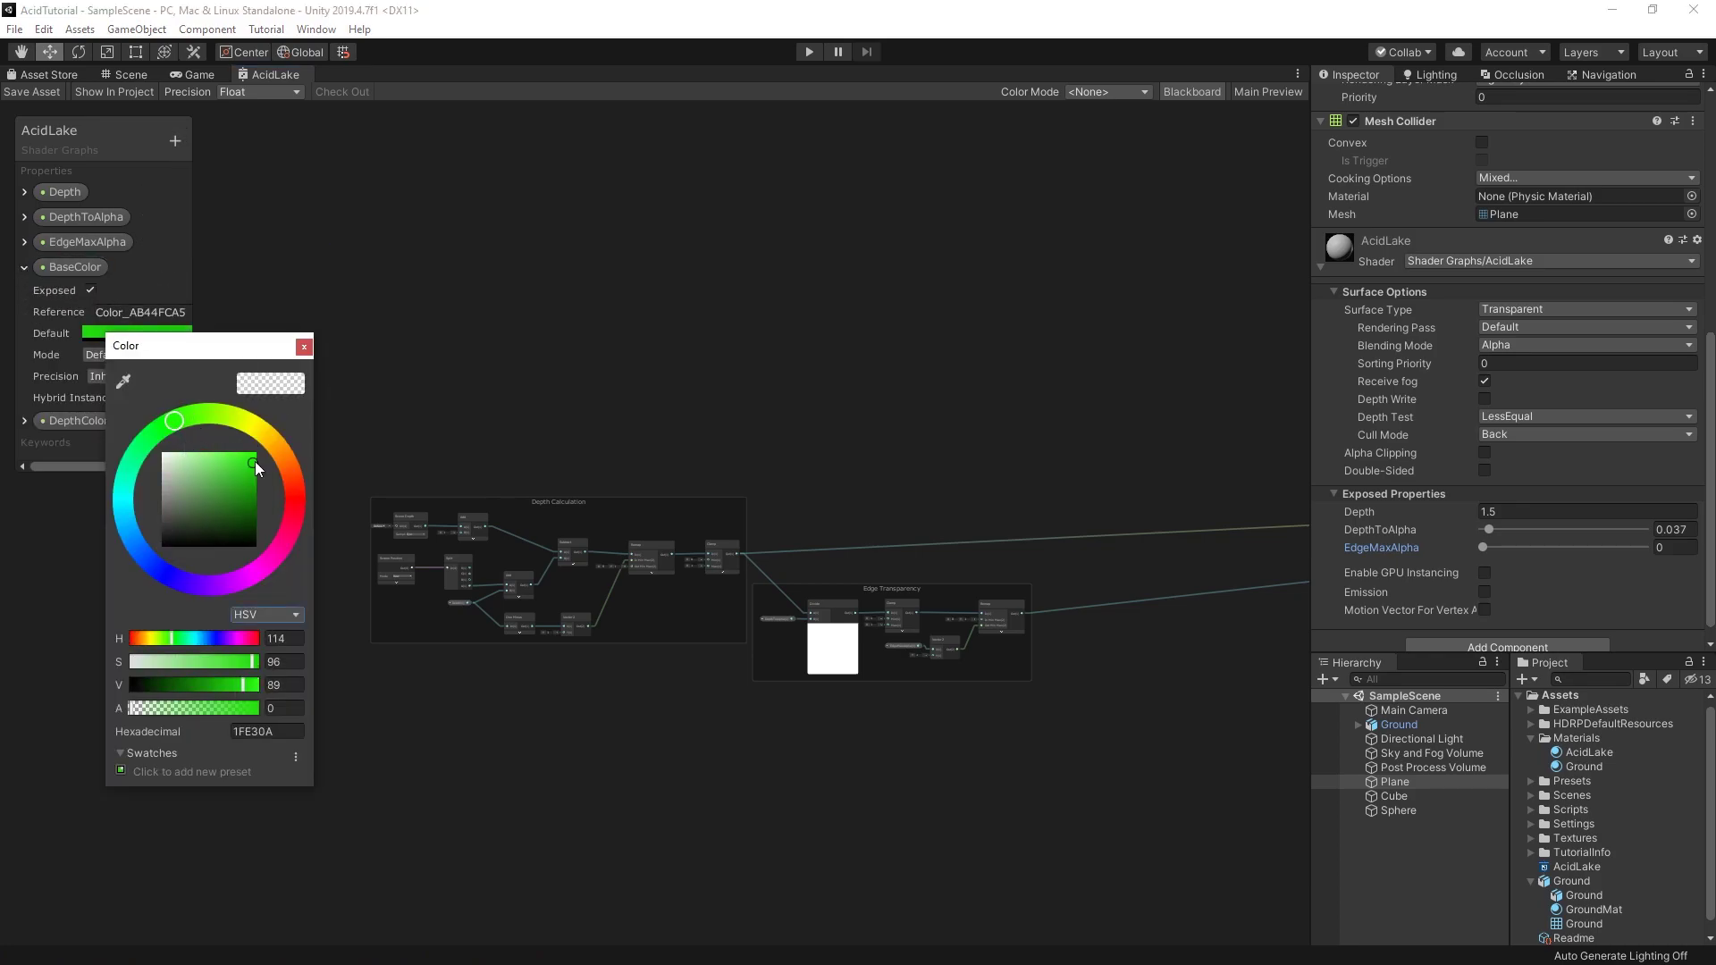
pyautogui.click(298, 347)
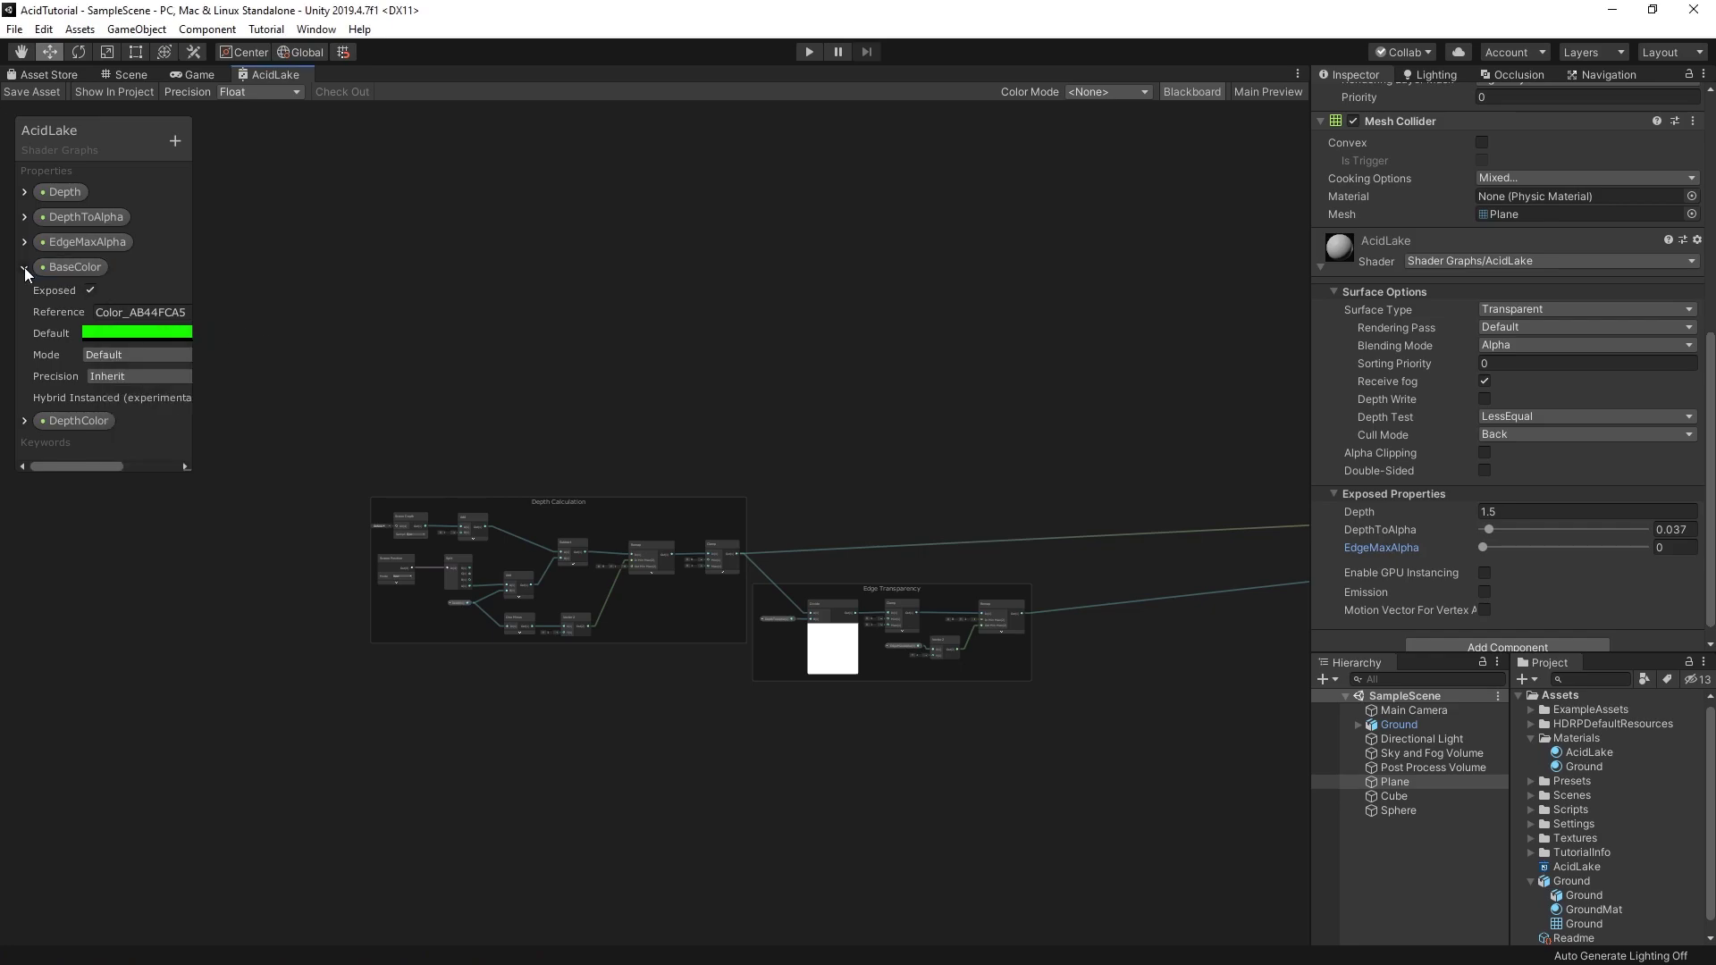
pyautogui.click(24, 267)
pyautogui.click(130, 358)
pyautogui.click(176, 434)
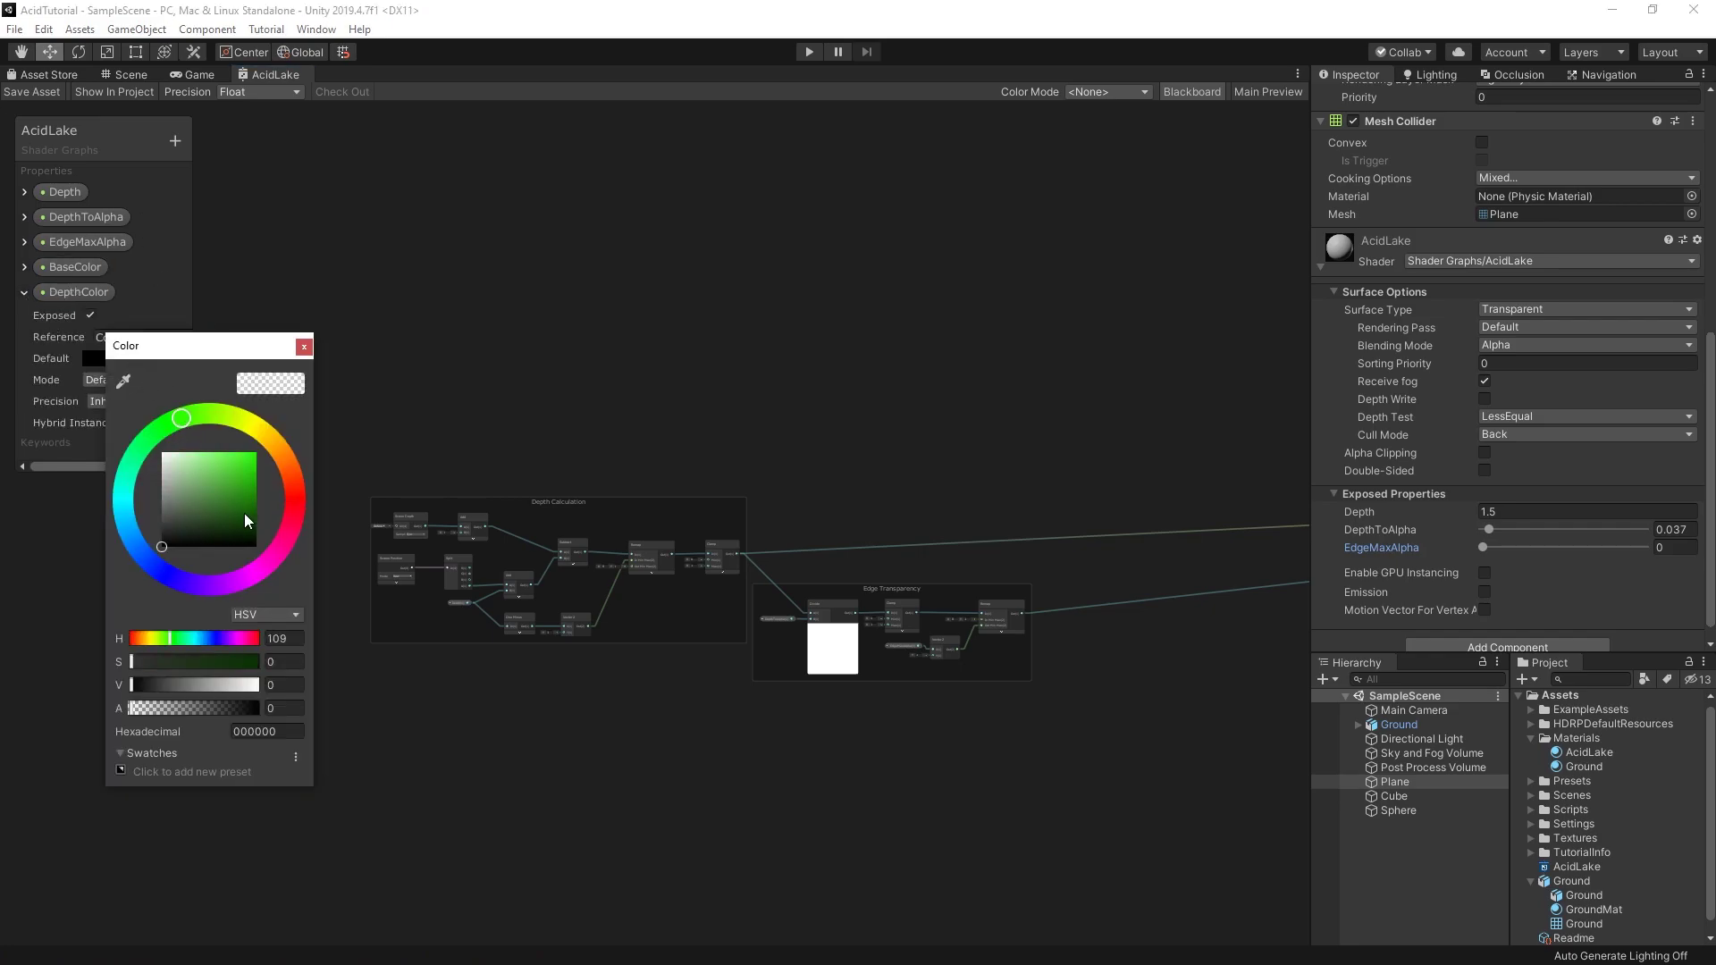
pyautogui.moveTo(244, 513); pyautogui.dragTo(244, 532)
pyautogui.click(303, 347)
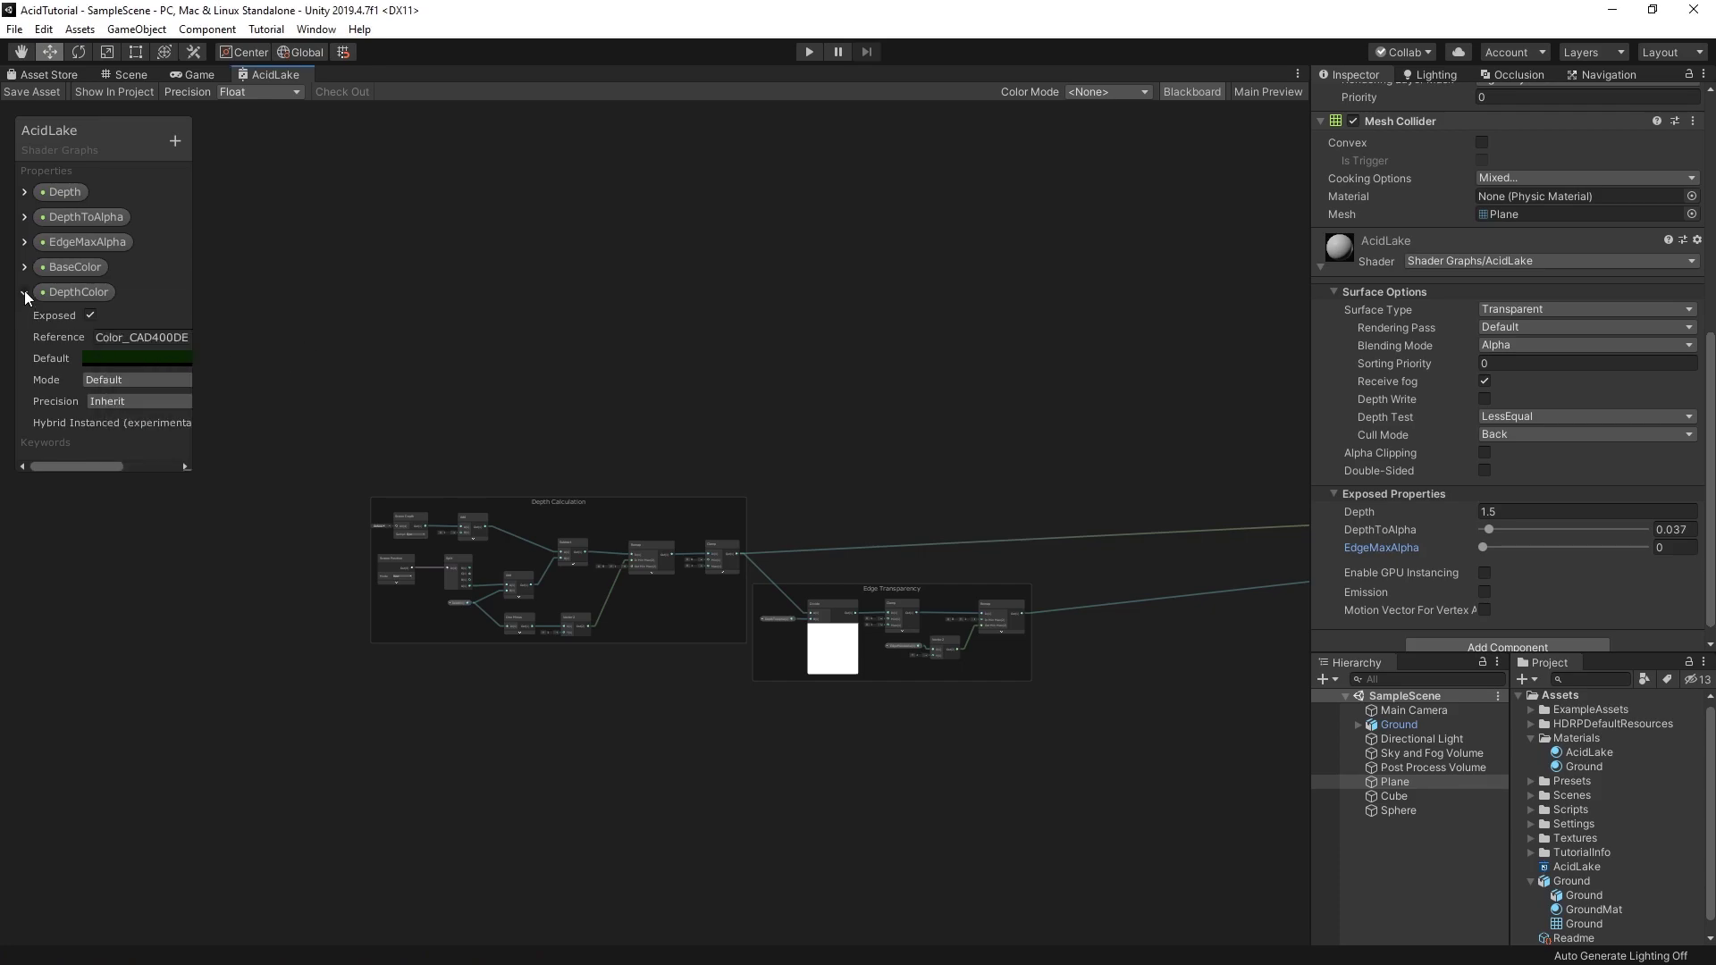
pyautogui.click(24, 292)
# Step: Add a Lerp node with DepthColor as A, BaseColor as B and the clamped depth as T
pyautogui.press('space')
pyautogui.write('lerp')
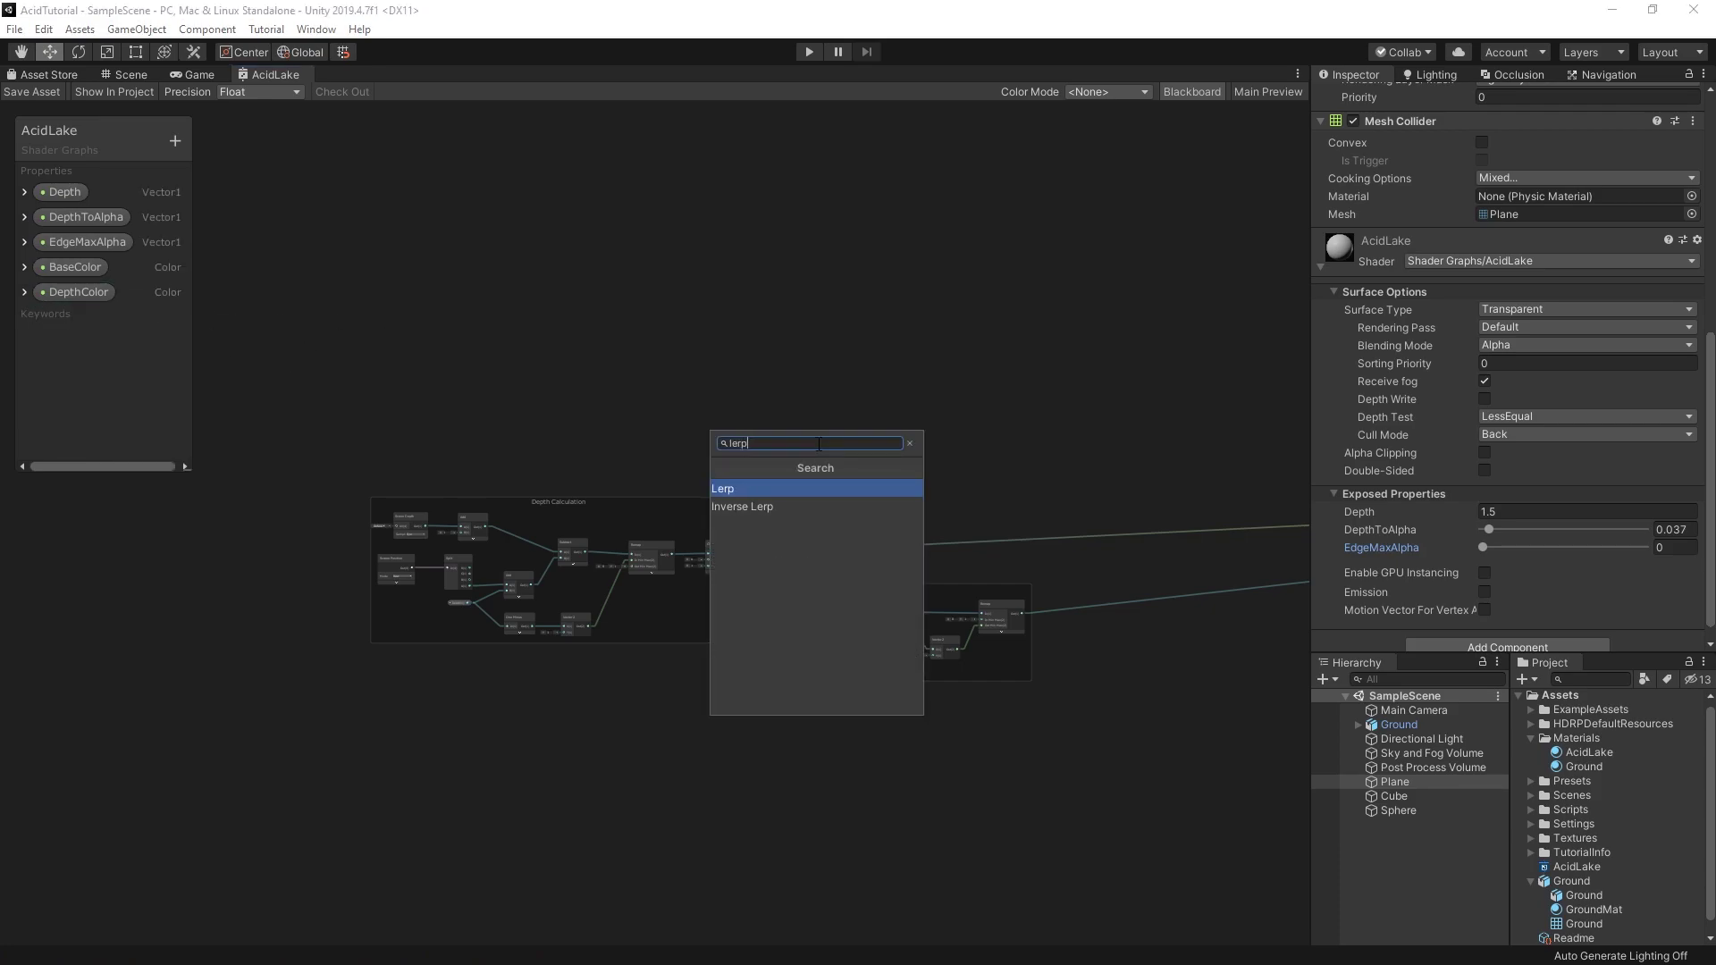
pyautogui.press('Return')
pyautogui.scroll(2, 829, 437)
pyautogui.moveTo(79, 268); pyautogui.dragTo(279, 306)
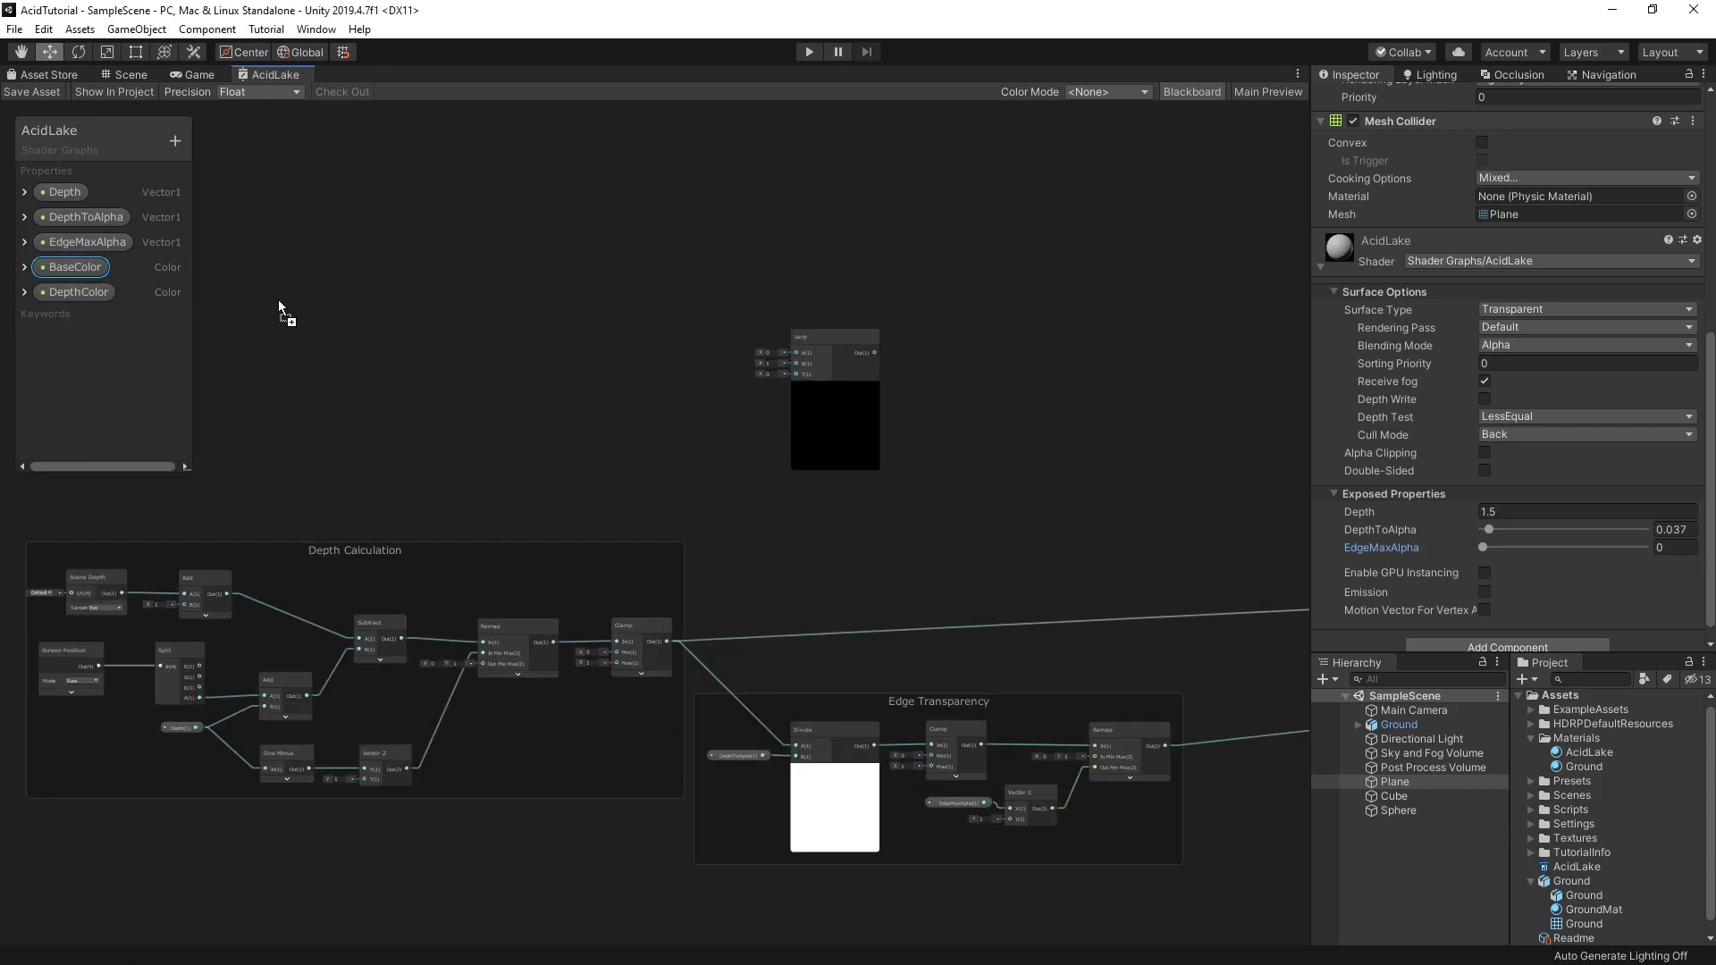
pyautogui.moveTo(79, 291)
pyautogui.mouseDown()
pyautogui.moveTo(575, 379)
pyautogui.moveTo(687, 342)
pyautogui.moveTo(798, 354)
pyautogui.moveTo(555, 363)
pyautogui.moveTo(681, 393)
pyautogui.moveTo(798, 364)
pyautogui.mouseUp()
pyautogui.moveTo(829, 357)
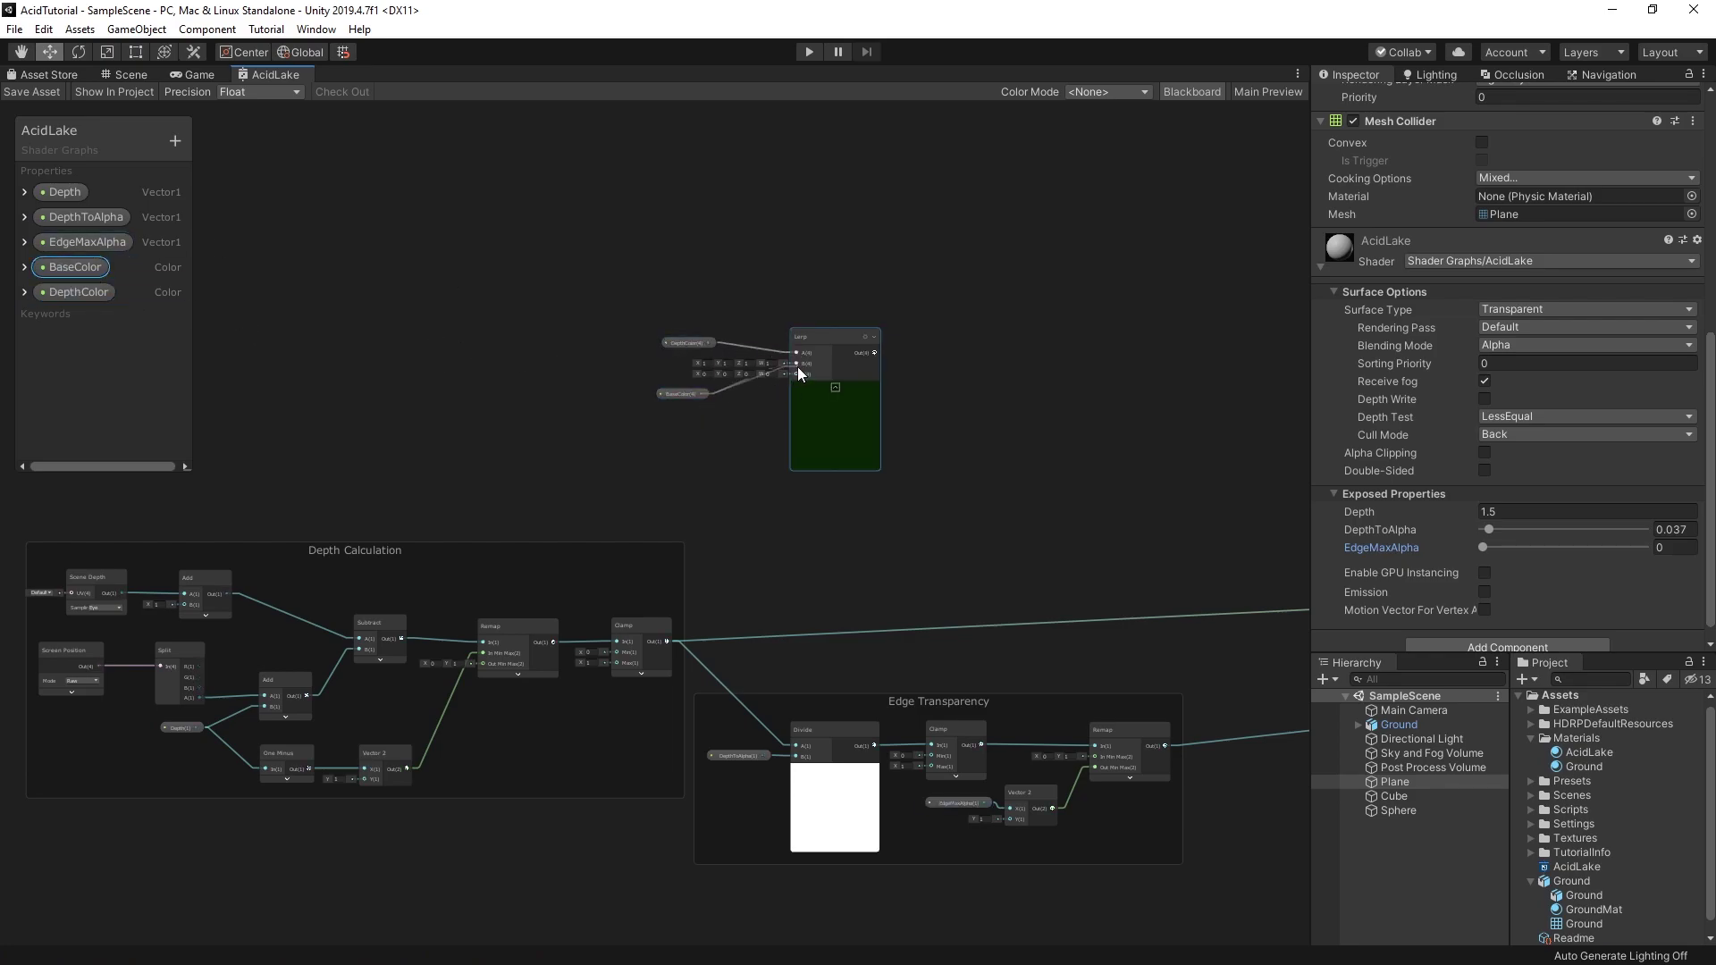
pyautogui.click(667, 642)
pyautogui.moveTo(667, 642); pyautogui.dragTo(797, 374)
pyautogui.moveTo(681, 393); pyautogui.dragTo(730, 364)
pyautogui.click(678, 340)
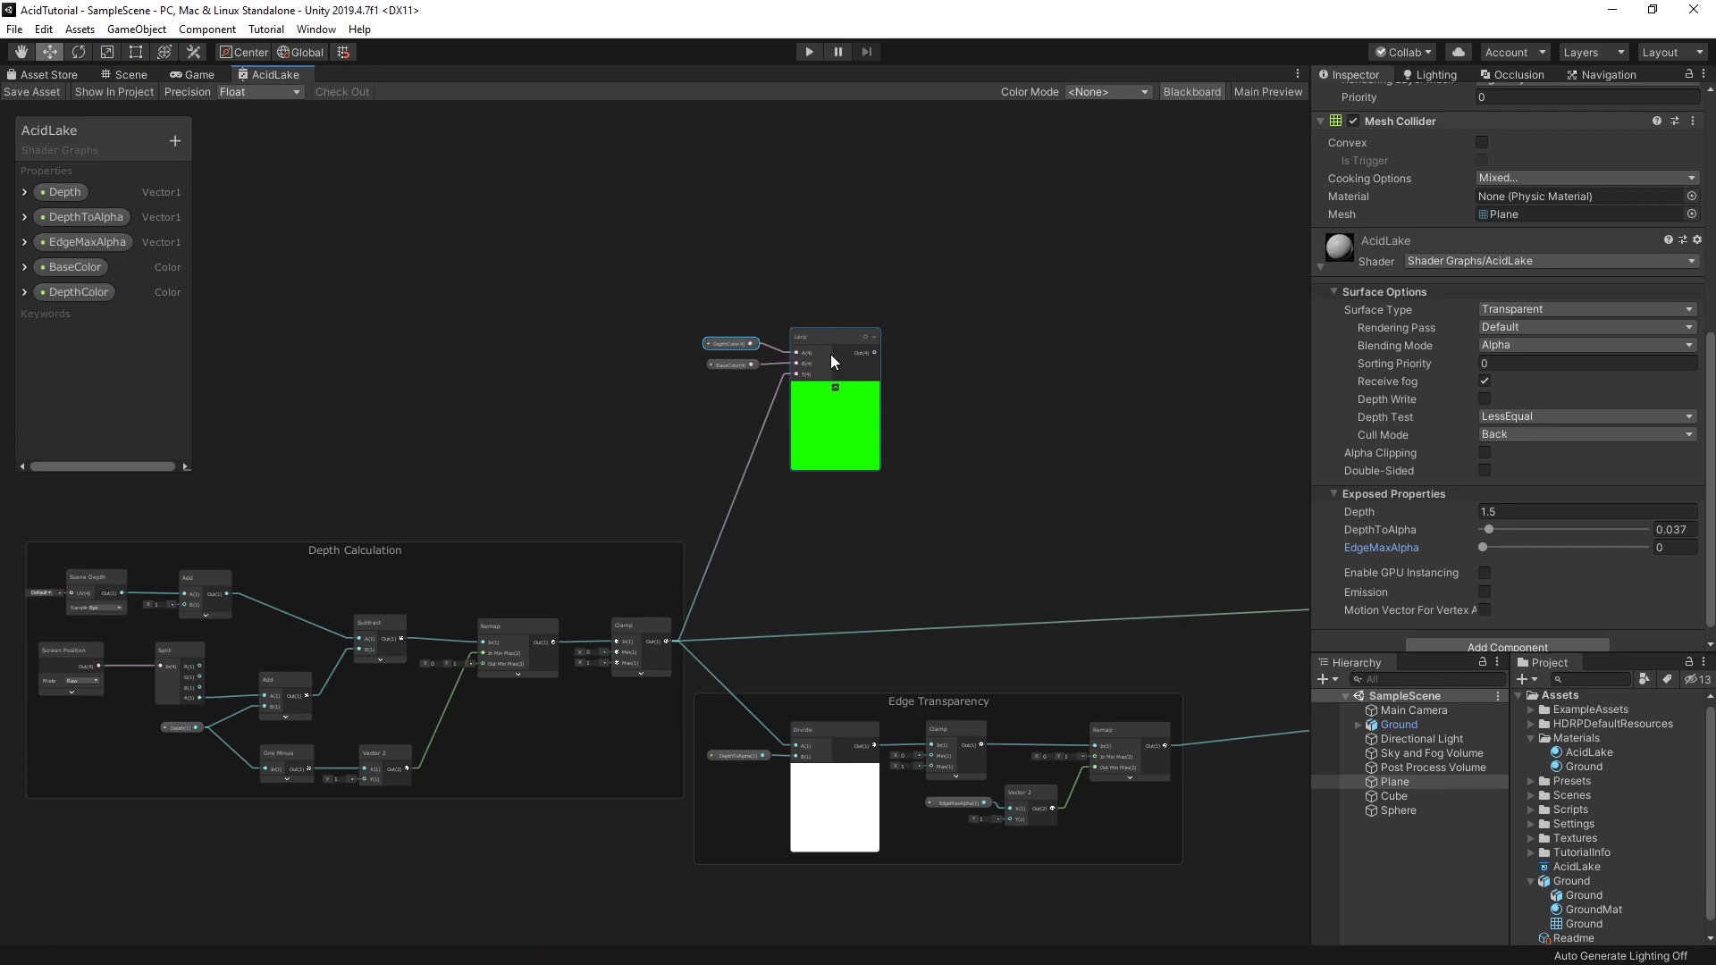
# Step: Connect the Lerp output to the Lit Master's BaseColor
pyautogui.scroll(-2, 1115, 372)
pyautogui.moveTo(1115, 371); pyautogui.dragTo(560, 336, button='middle')
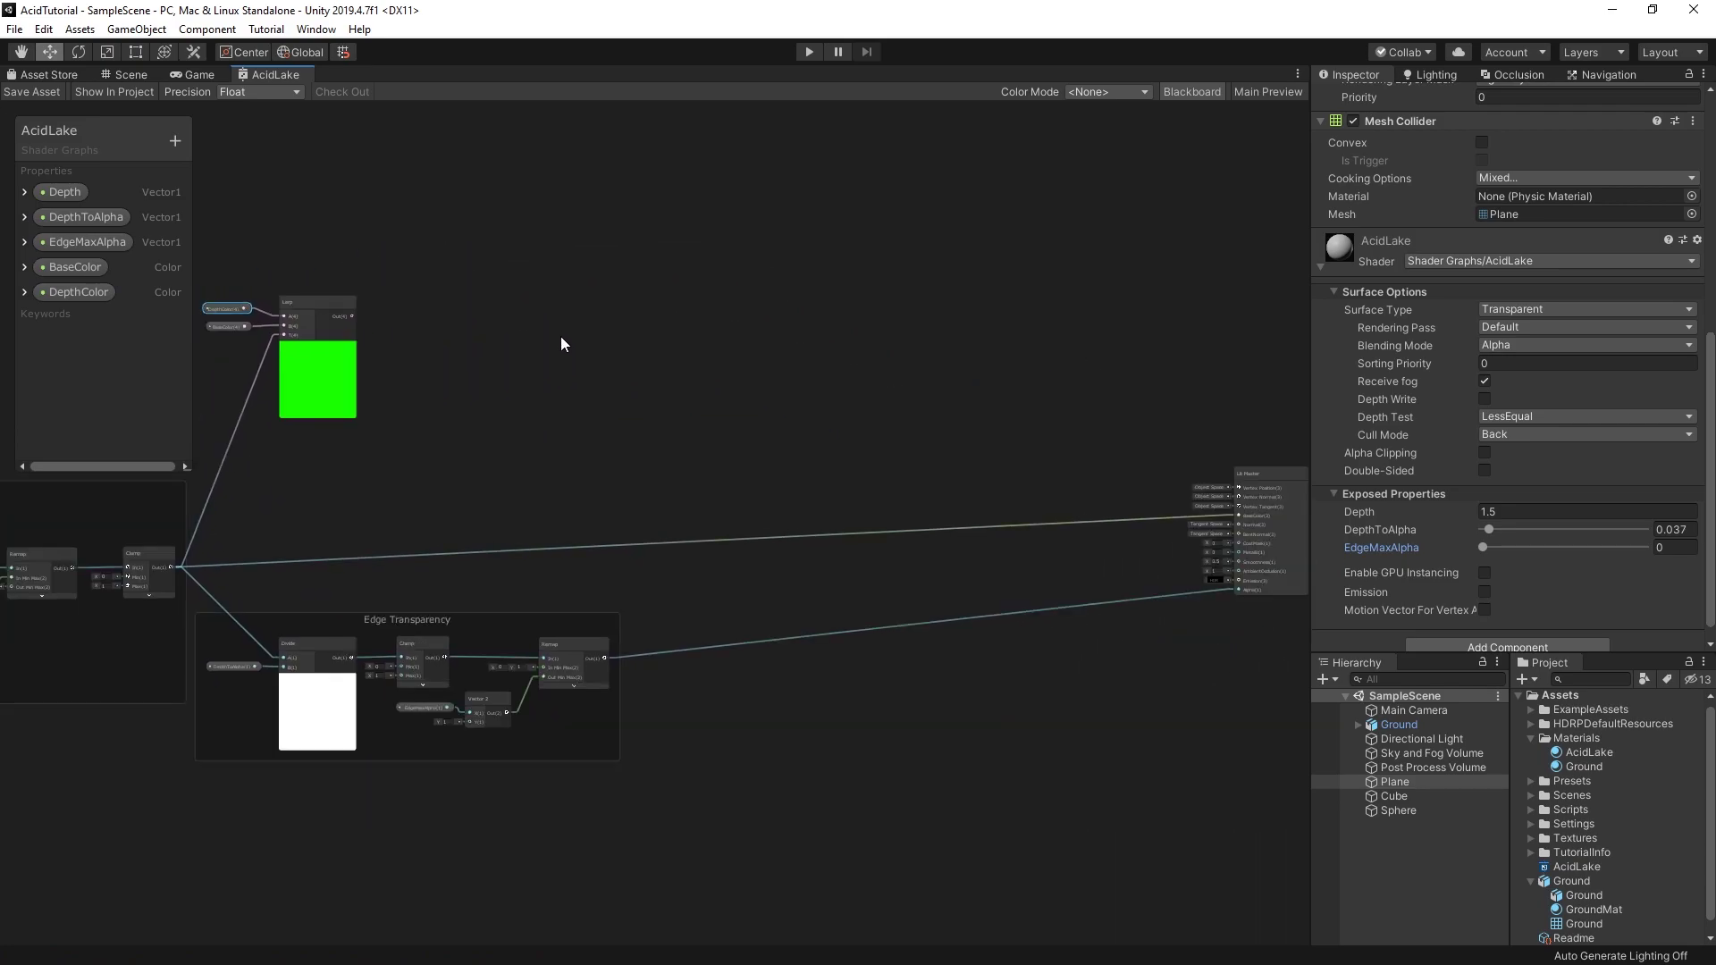
pyautogui.moveTo(379, 317); pyautogui.dragTo(1151, 491)
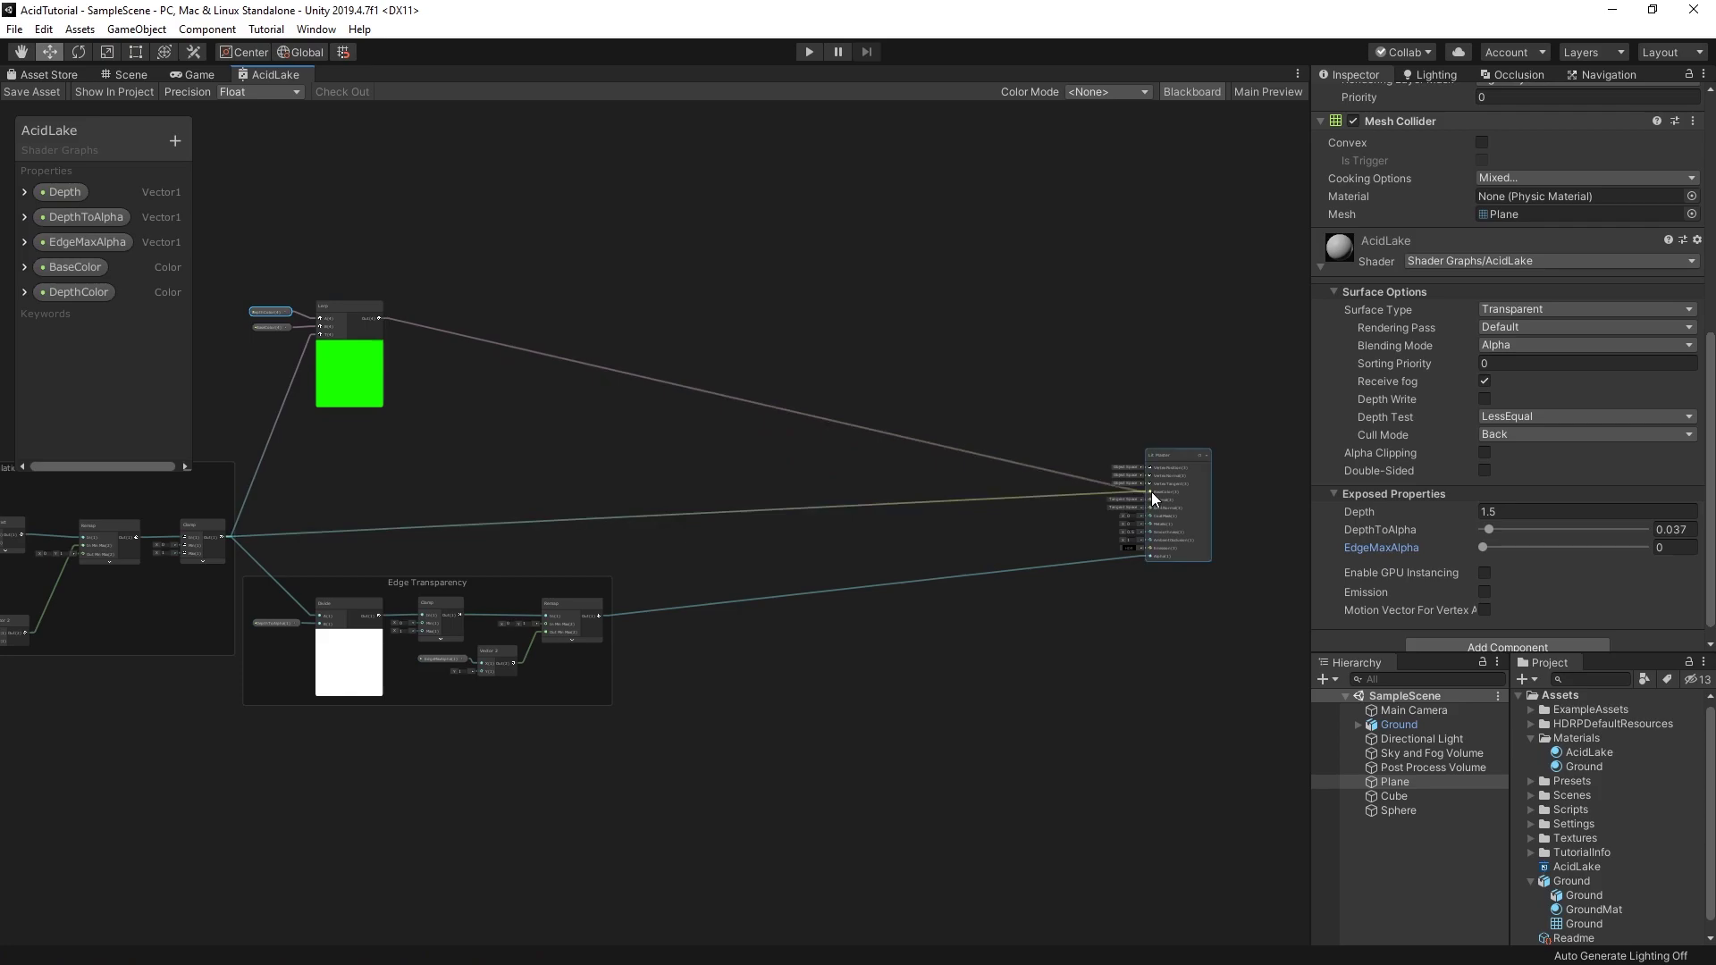
pyautogui.scroll(1, 1151, 491)
pyautogui.scroll(3, 621, 442)
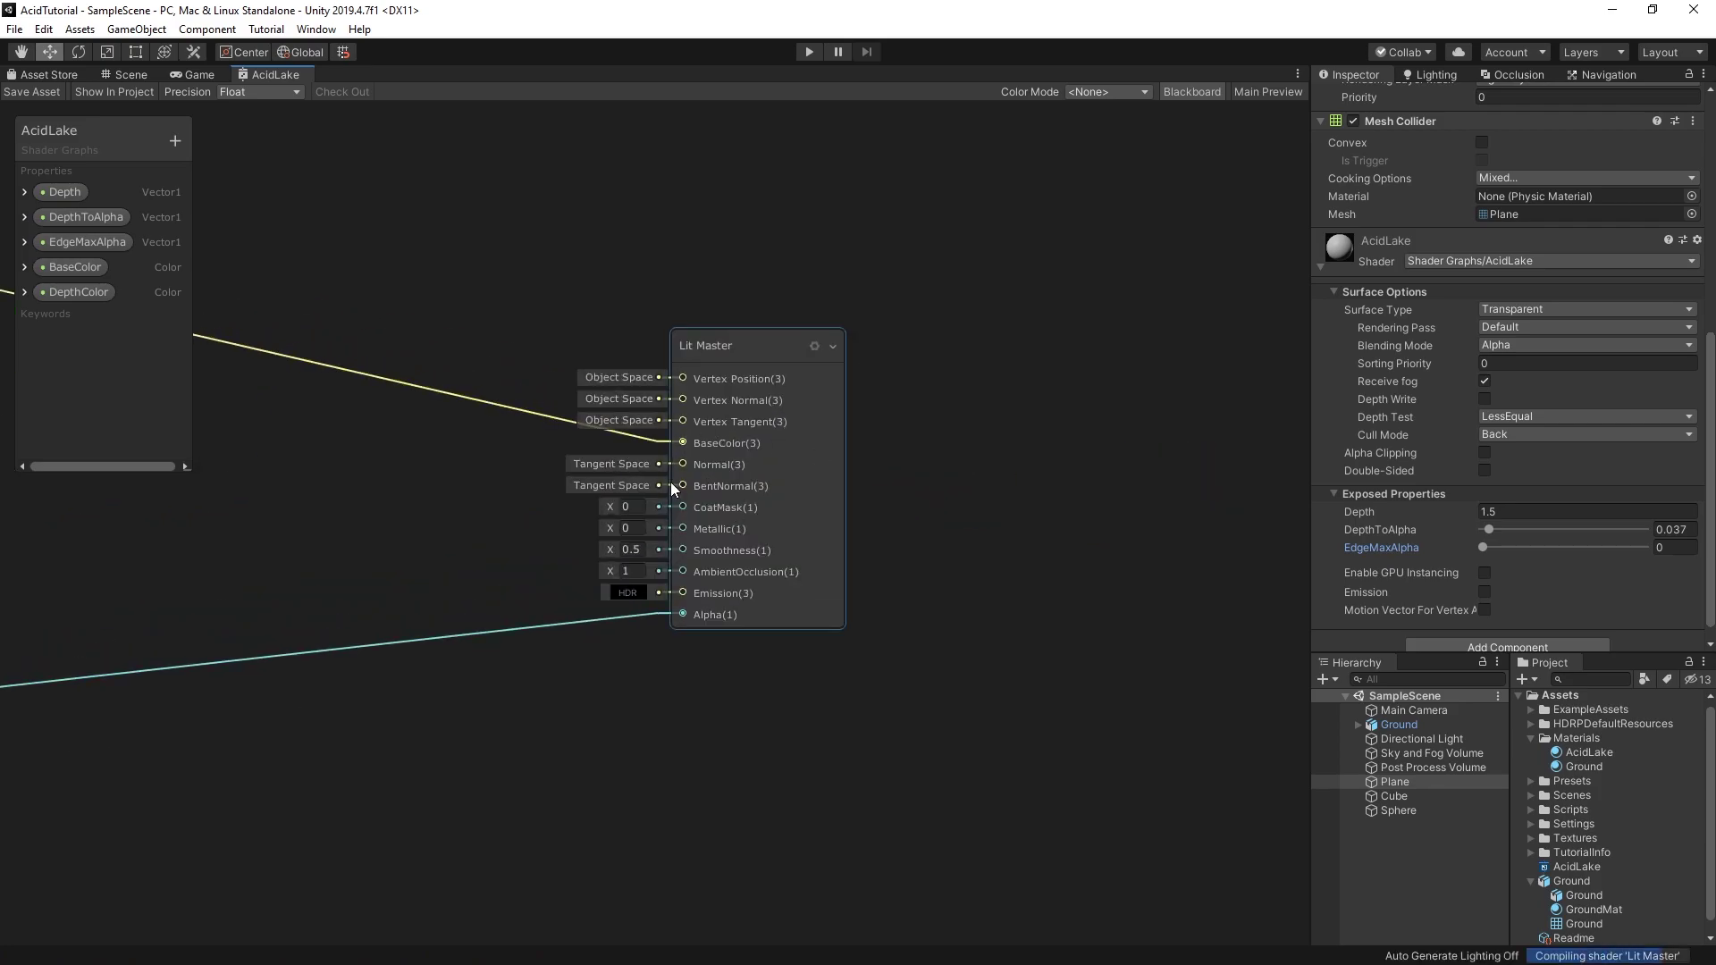
pyautogui.hotkey('ctrl', '1')
pyautogui.moveTo(715, 501)
pyautogui.keyDown('alt'); pyautogui.mouseDown()
pyautogui.moveTo(854, 498)
pyautogui.moveTo(804, 548)
pyautogui.mouseUp(); pyautogui.keyUp('alt')
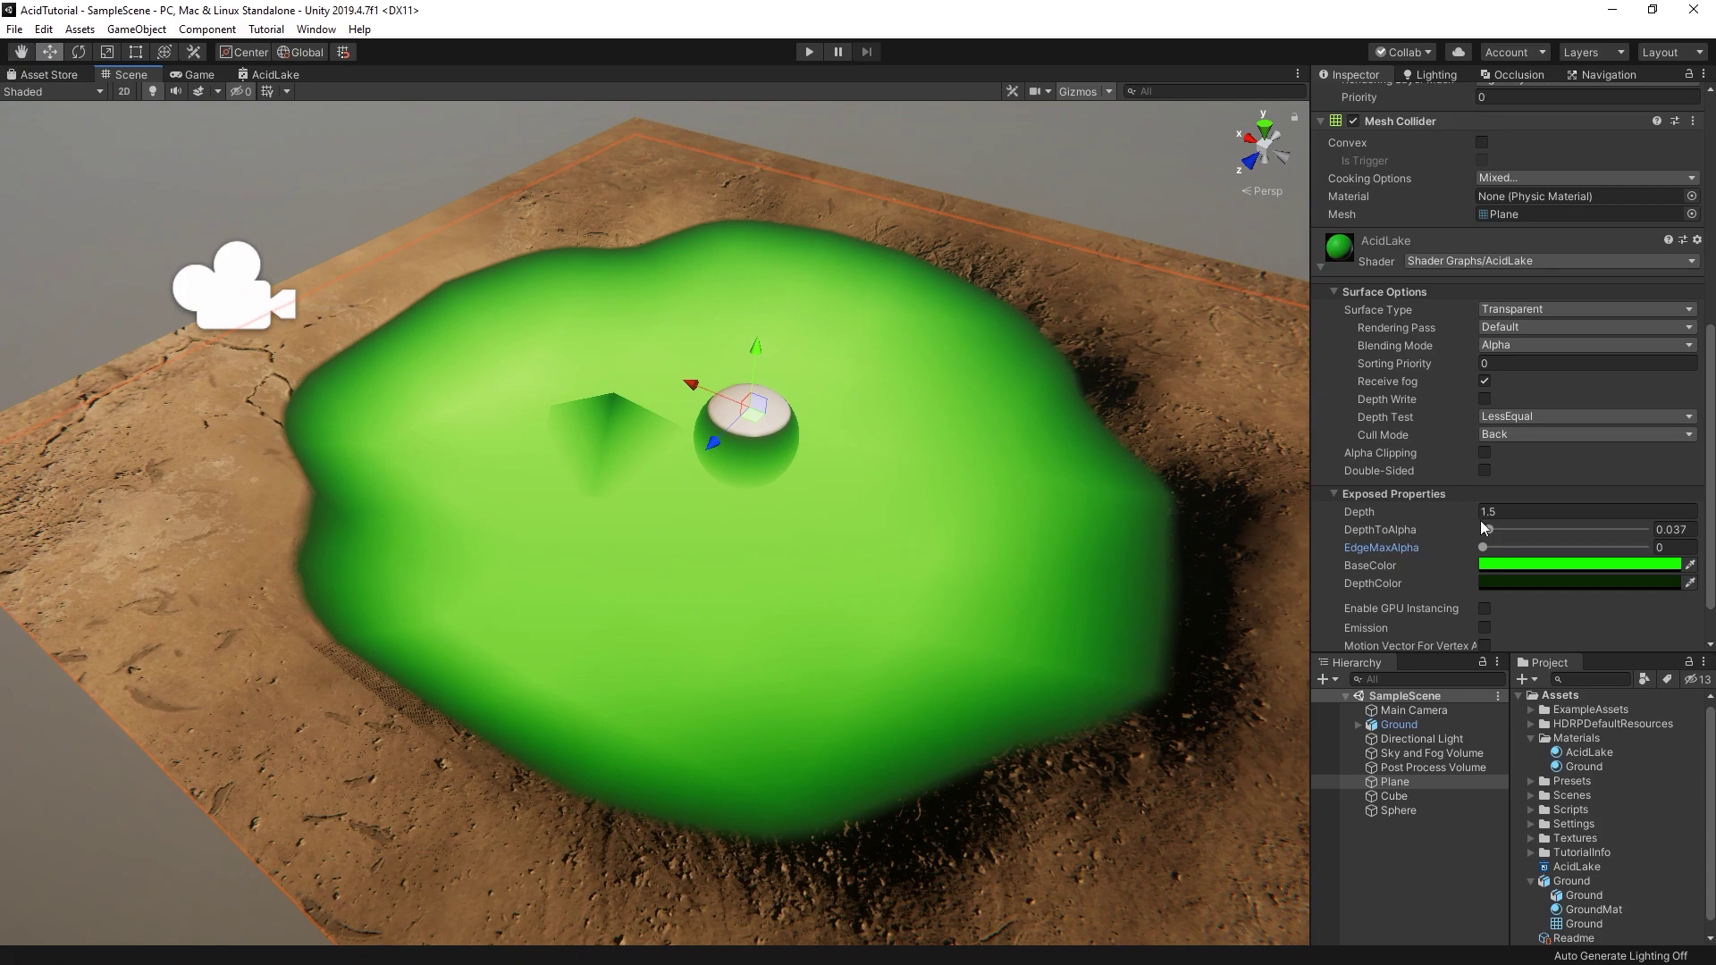
pyautogui.moveTo(1480, 520)
pyautogui.mouseDown()
pyautogui.moveTo(1519, 512)
pyautogui.moveTo(1455, 523)
pyautogui.mouseUp()
pyautogui.hotkey('ctrl', 'z')
pyautogui.click(284, 74)
# Step: Create a Time node in empty graph space and move it to the left
pyautogui.scroll(-3, 919, 523)
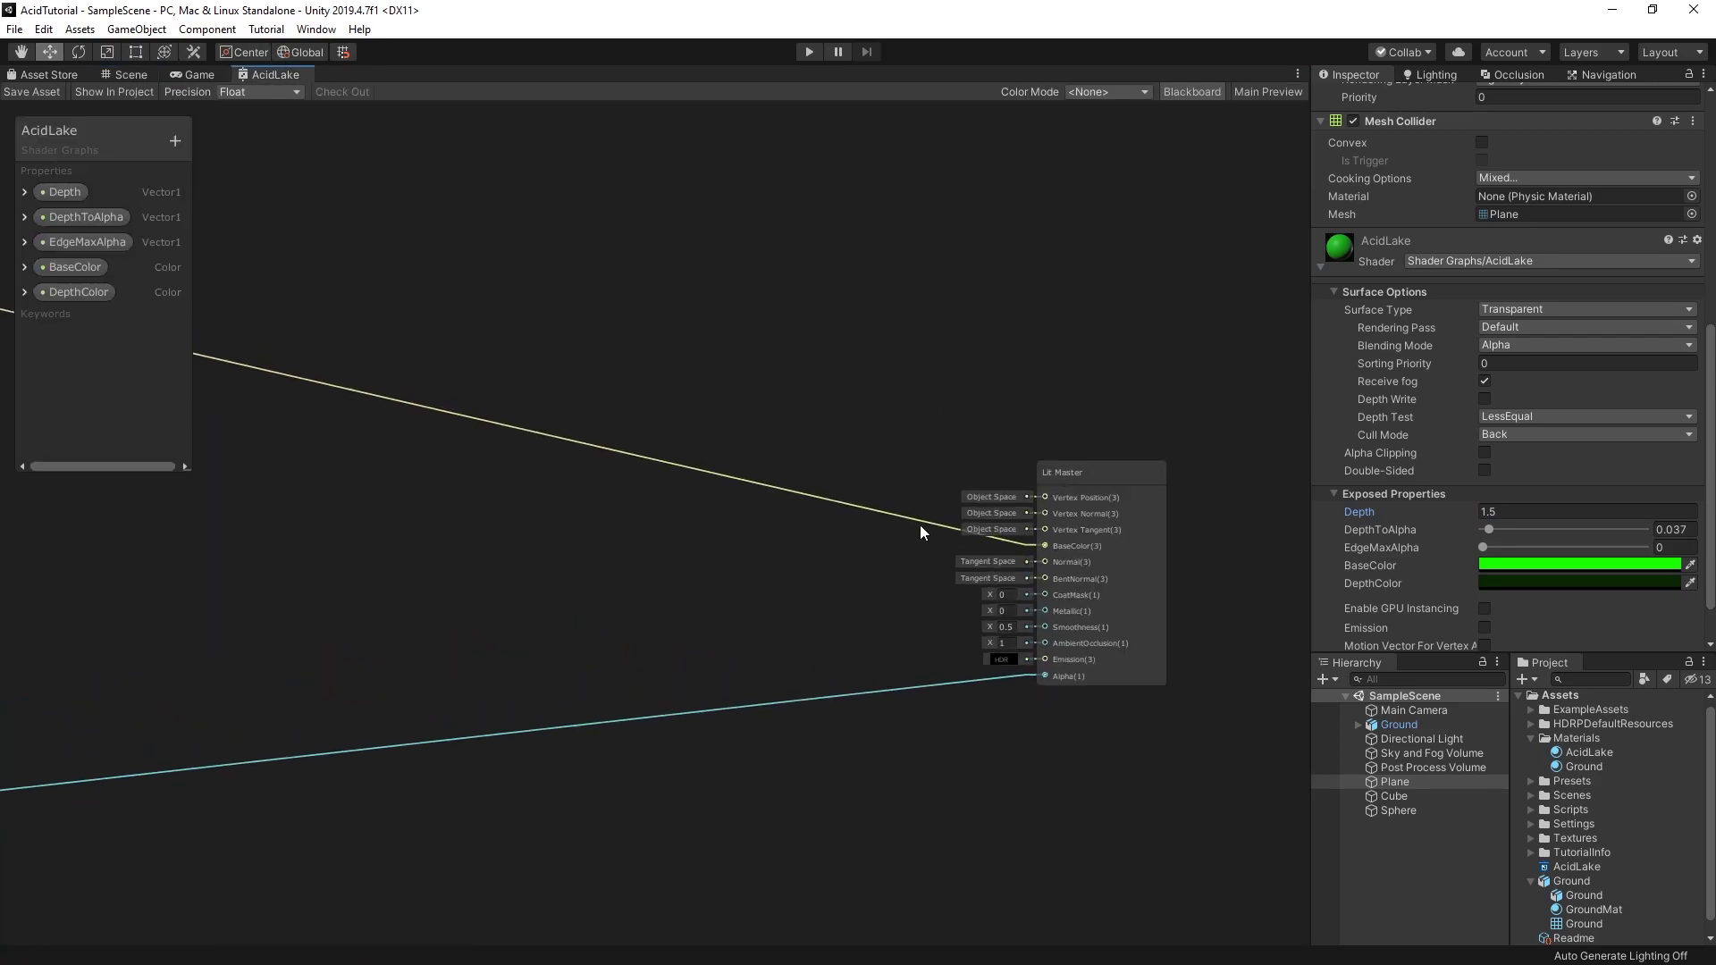
pyautogui.scroll(-2, 546, 408)
pyautogui.moveTo(547, 408); pyautogui.dragTo(874, 388, button='middle')
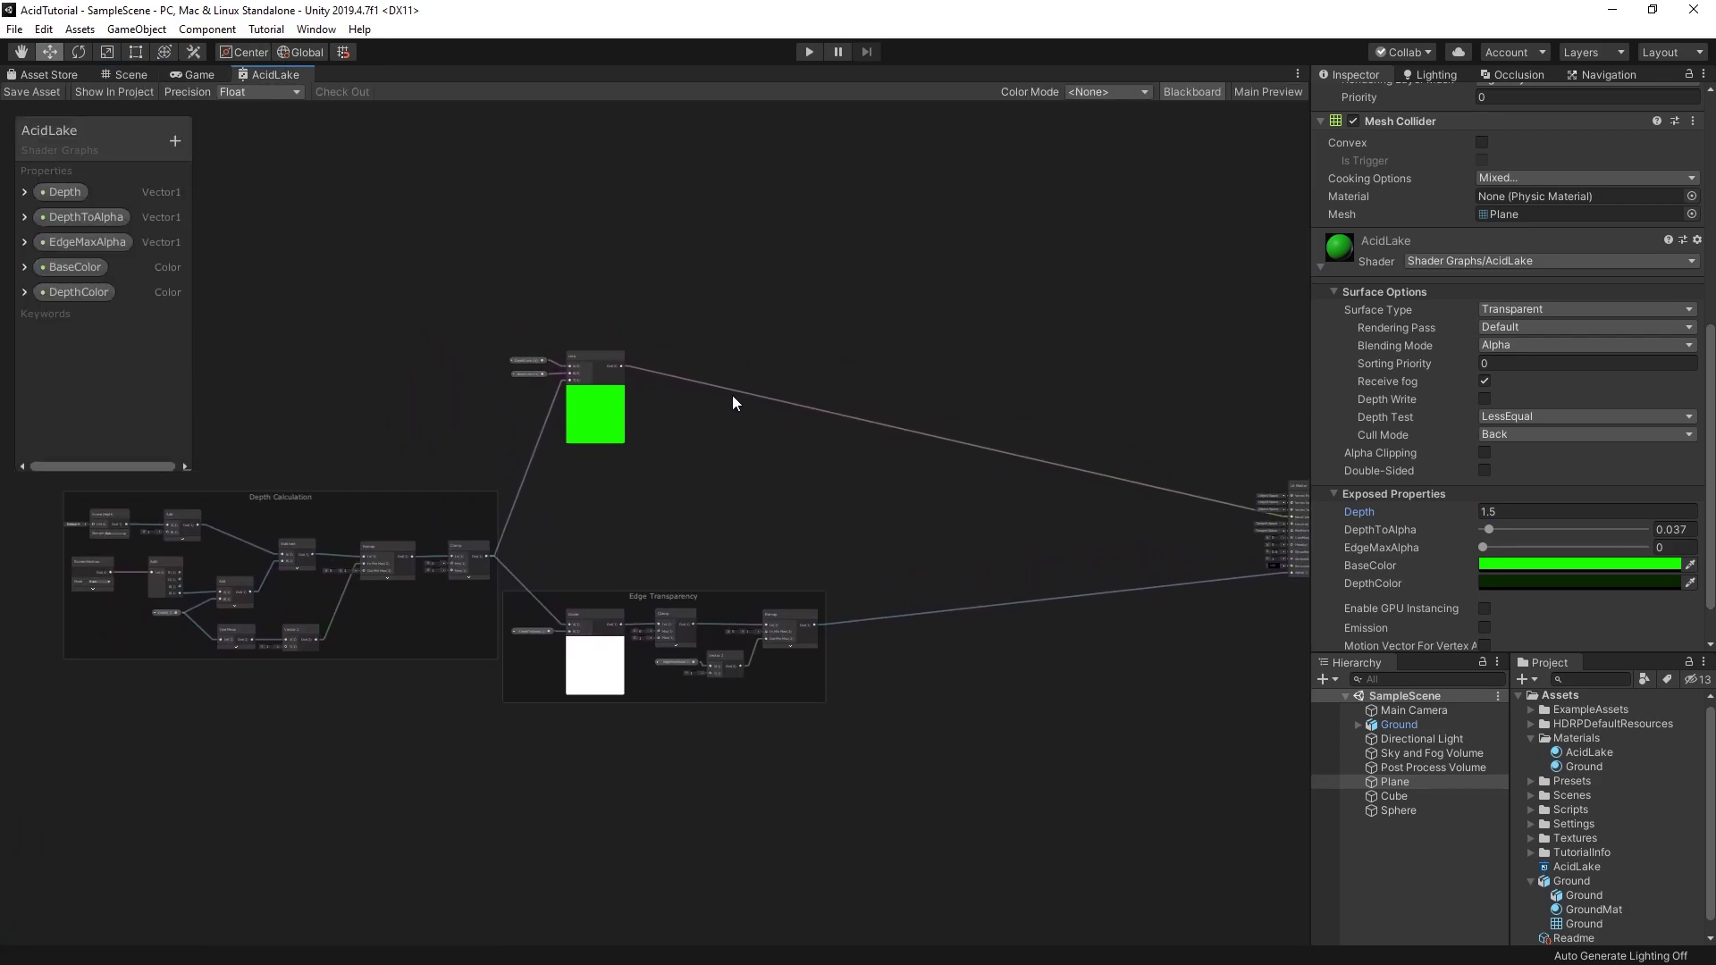
pyautogui.scroll(2, 732, 395)
pyautogui.scroll(3, 796, 545)
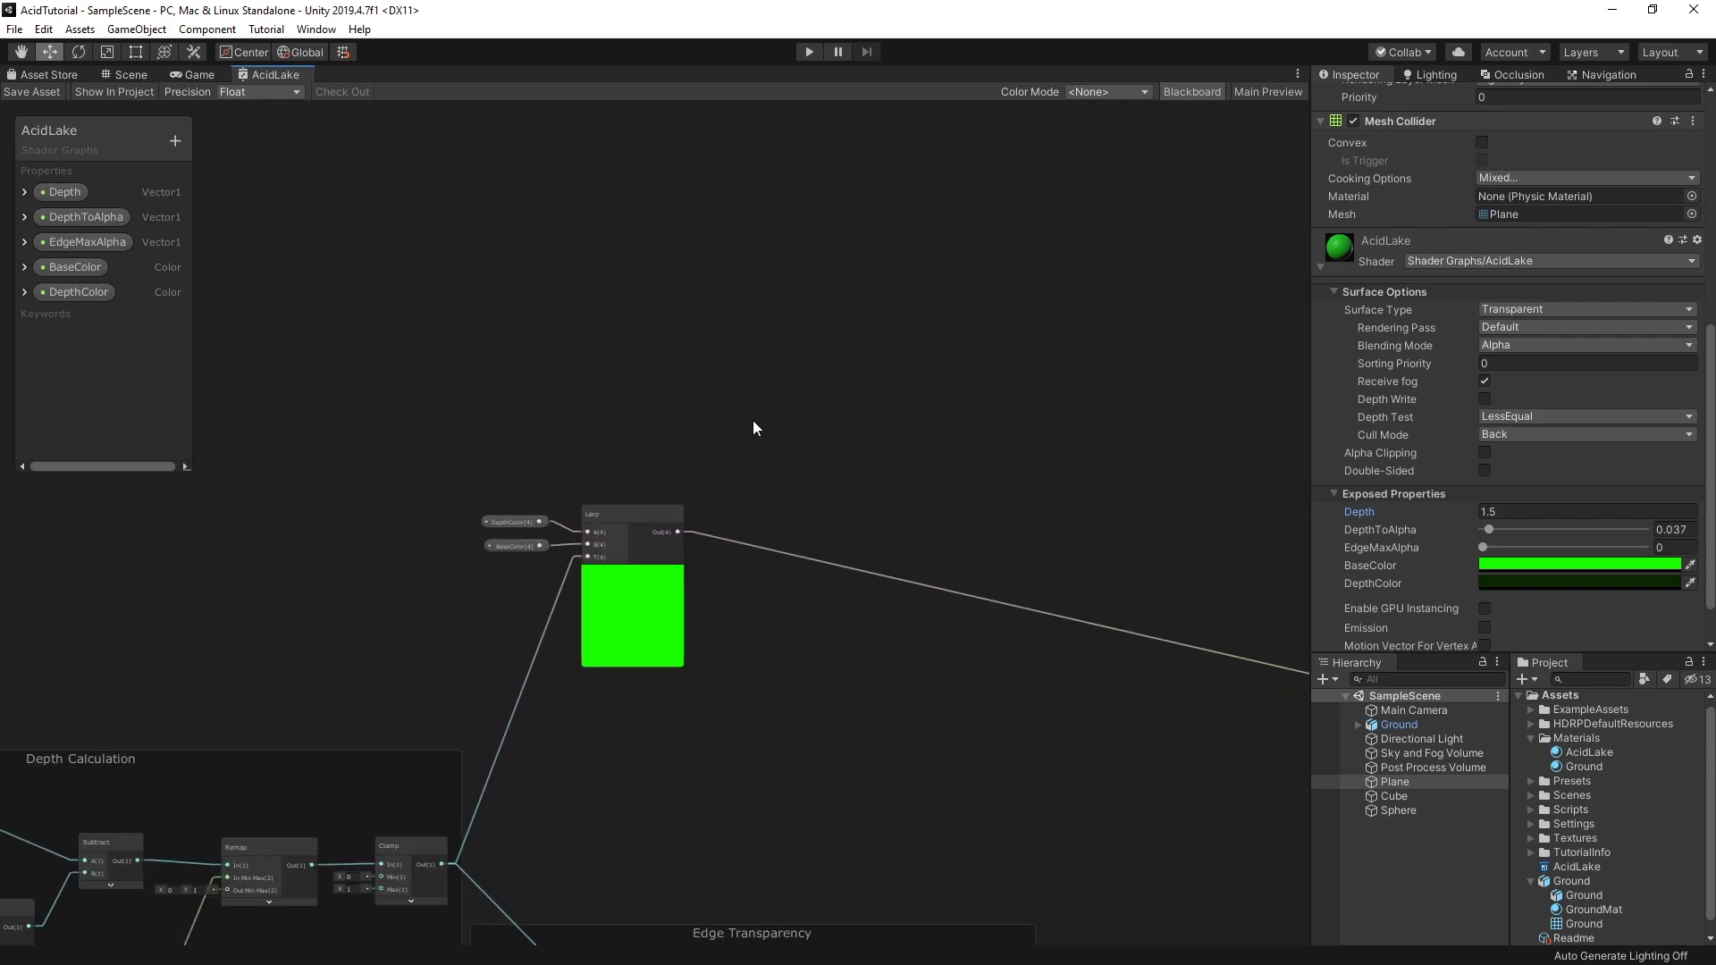
pyautogui.moveTo(753, 420); pyautogui.dragTo(704, 459, button='middle')
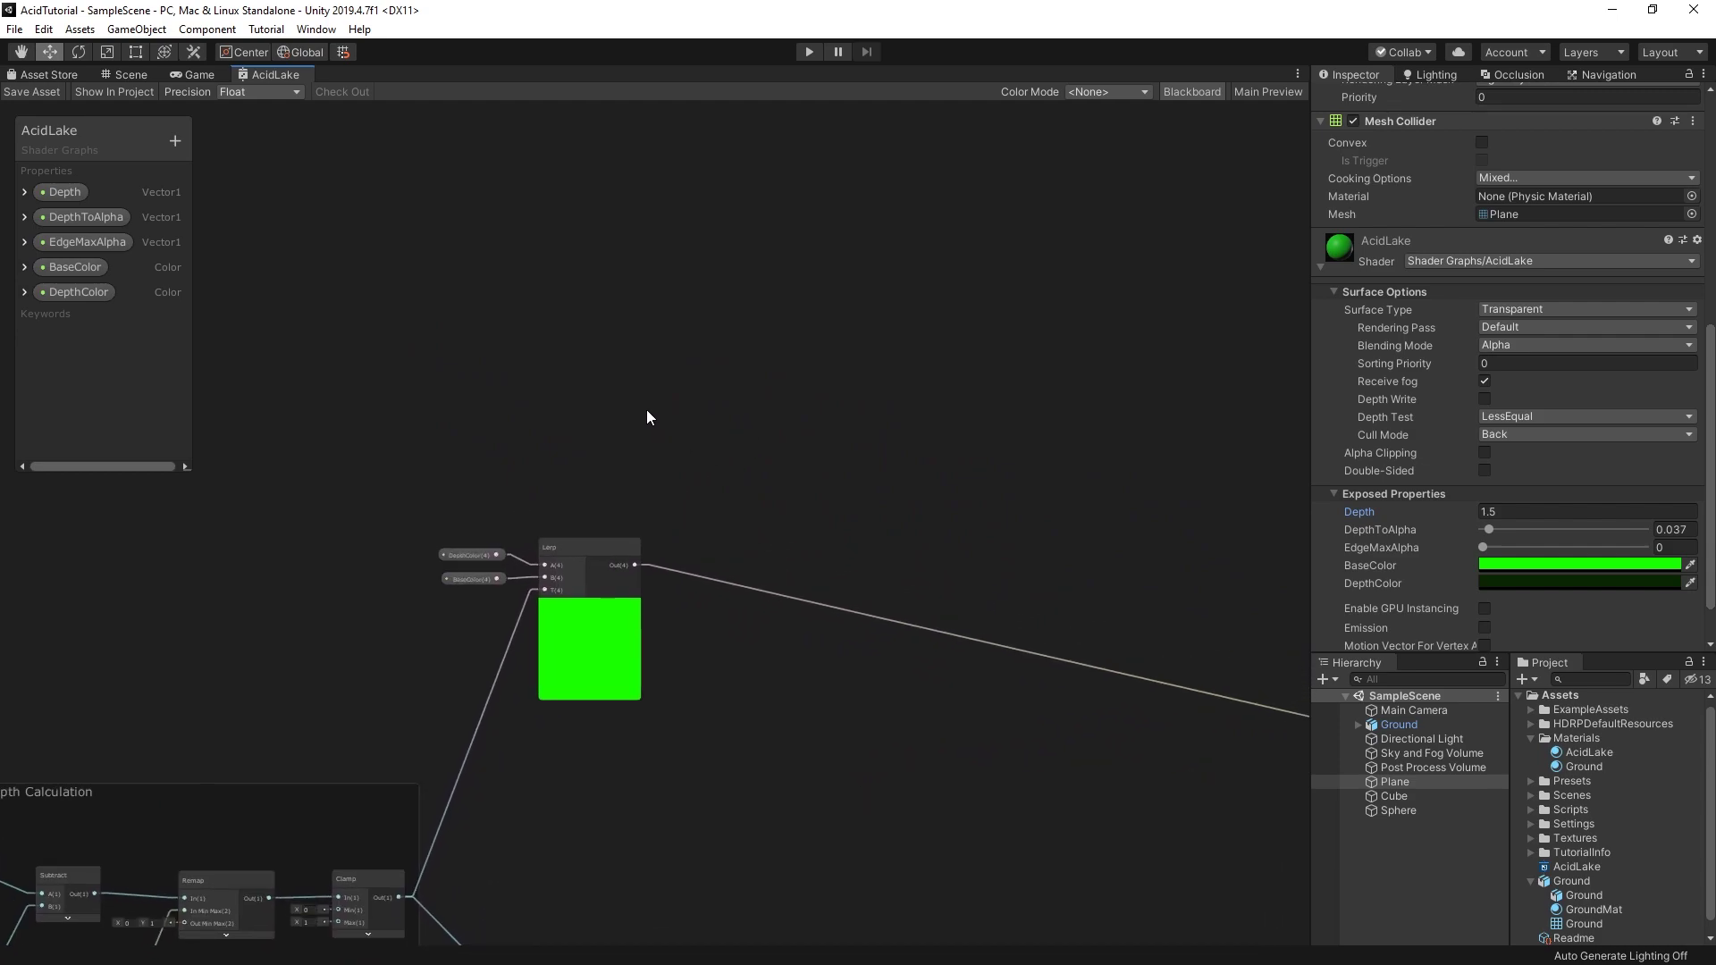
pyautogui.press('space')
pyautogui.write('time')
pyautogui.press('Return')
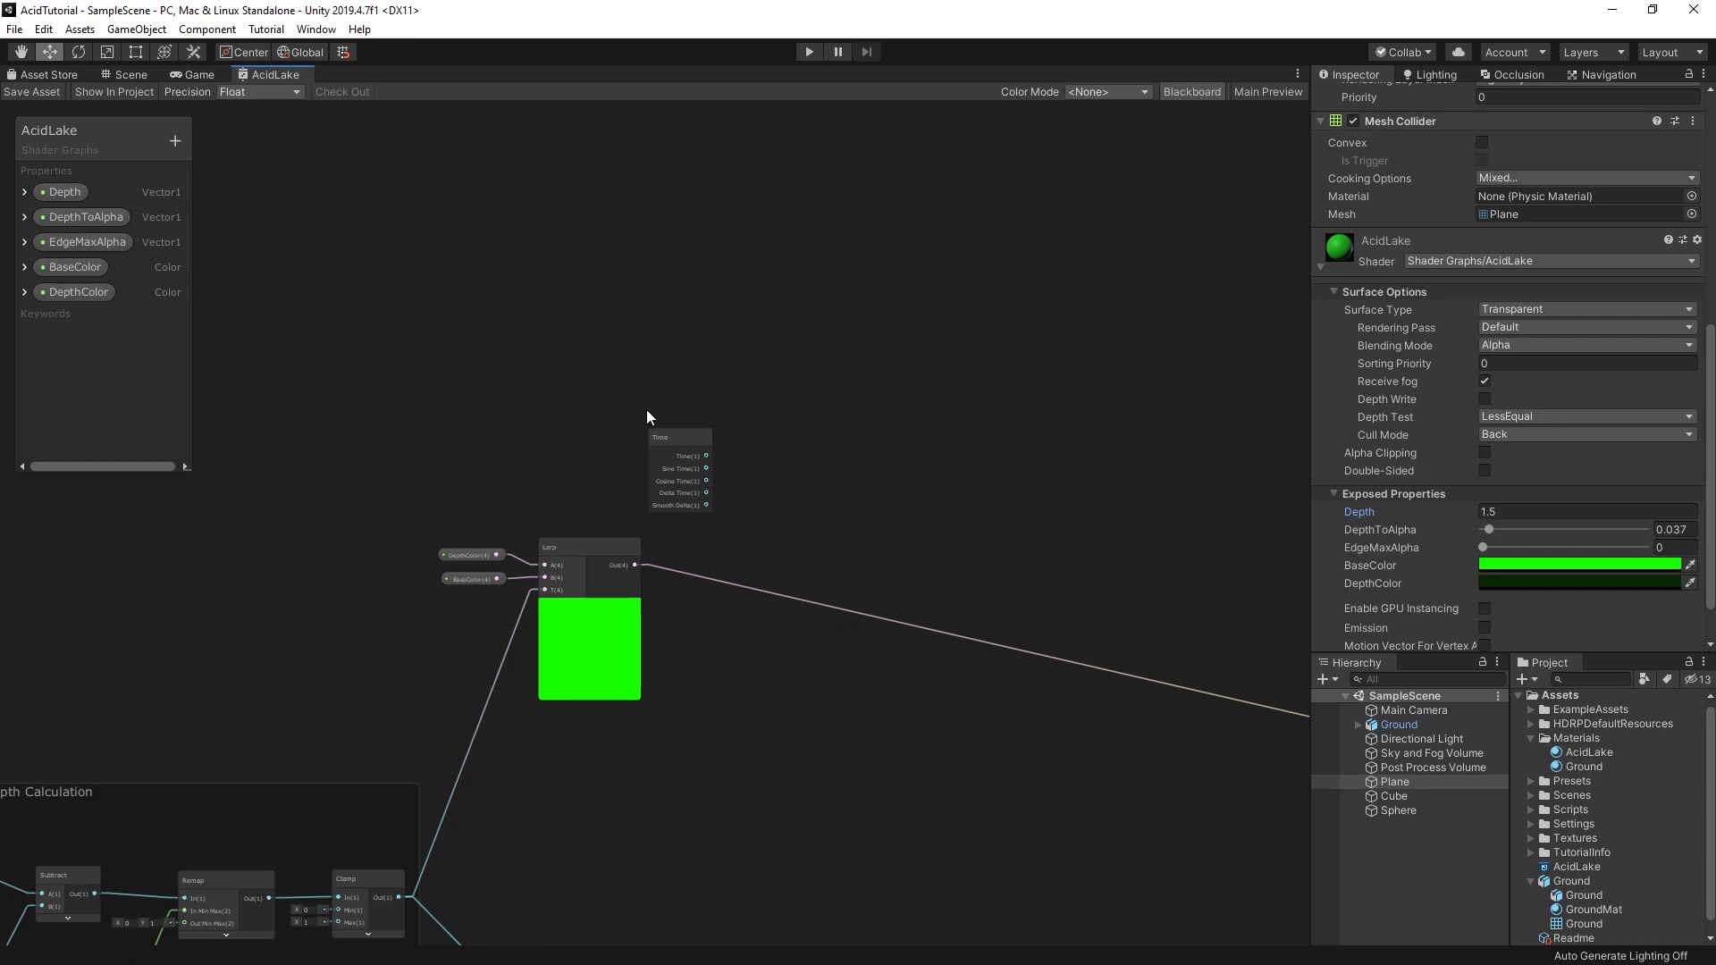
pyautogui.moveTo(675, 437); pyautogui.dragTo(577, 436)
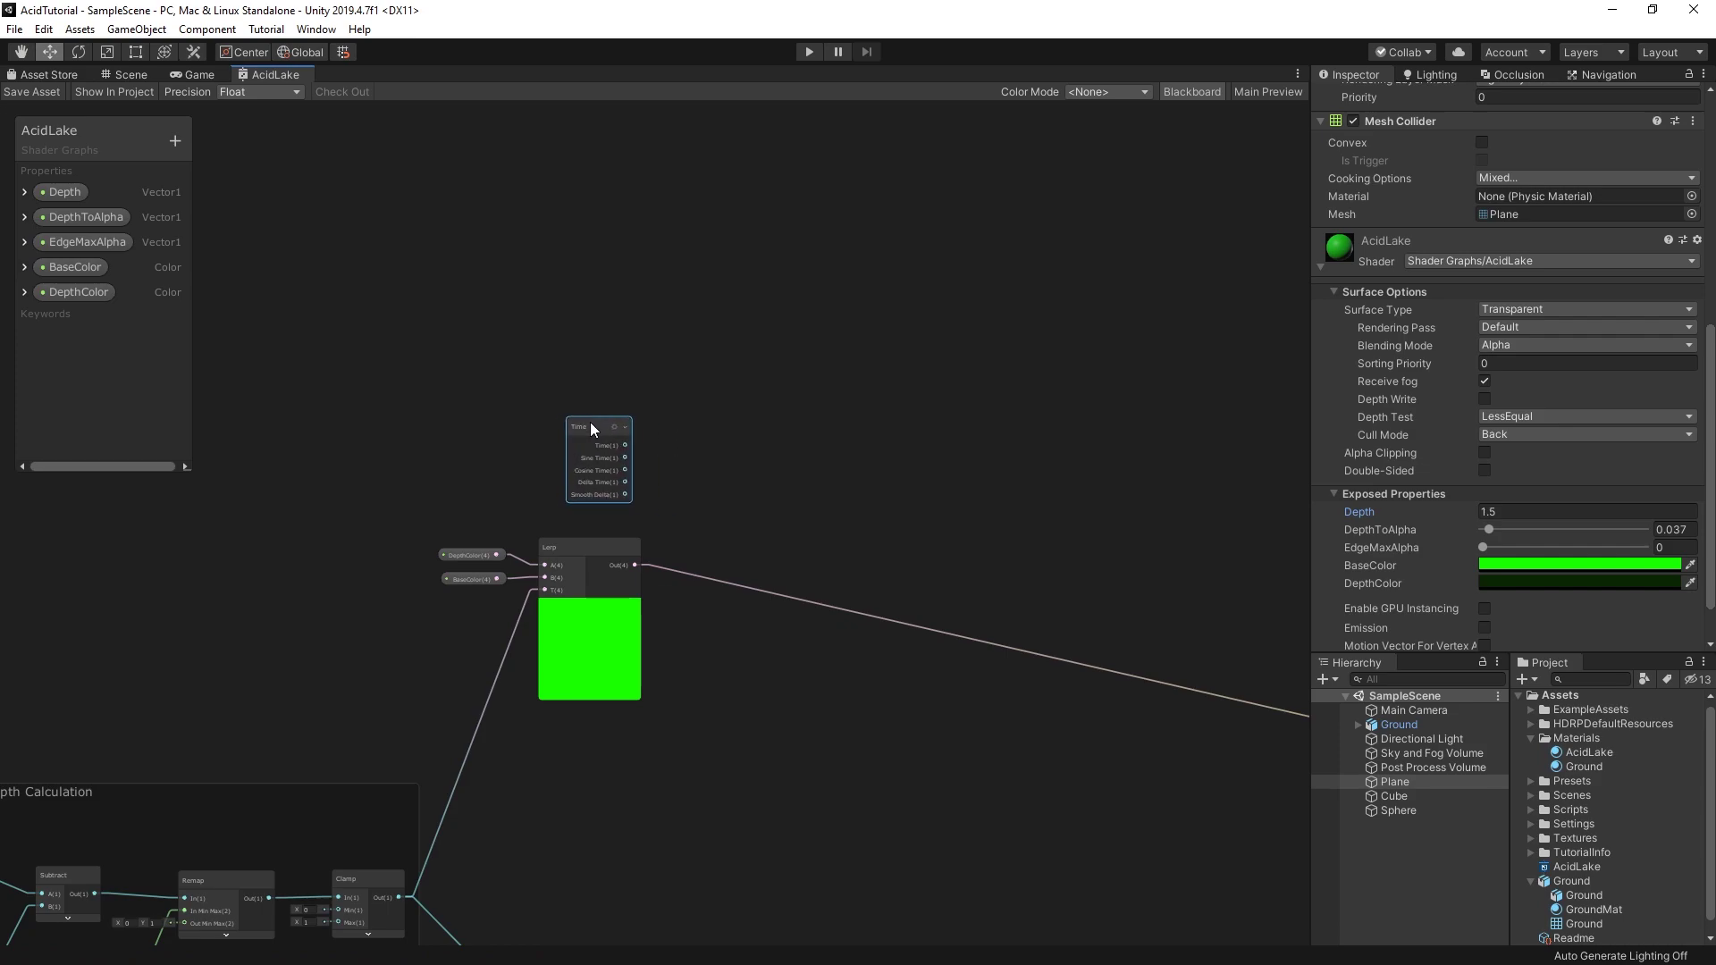
# Step: Add a RippleSpeed number property (default 1) and a Multiply node beside it and Time
pyautogui.scroll(3, 915, 358)
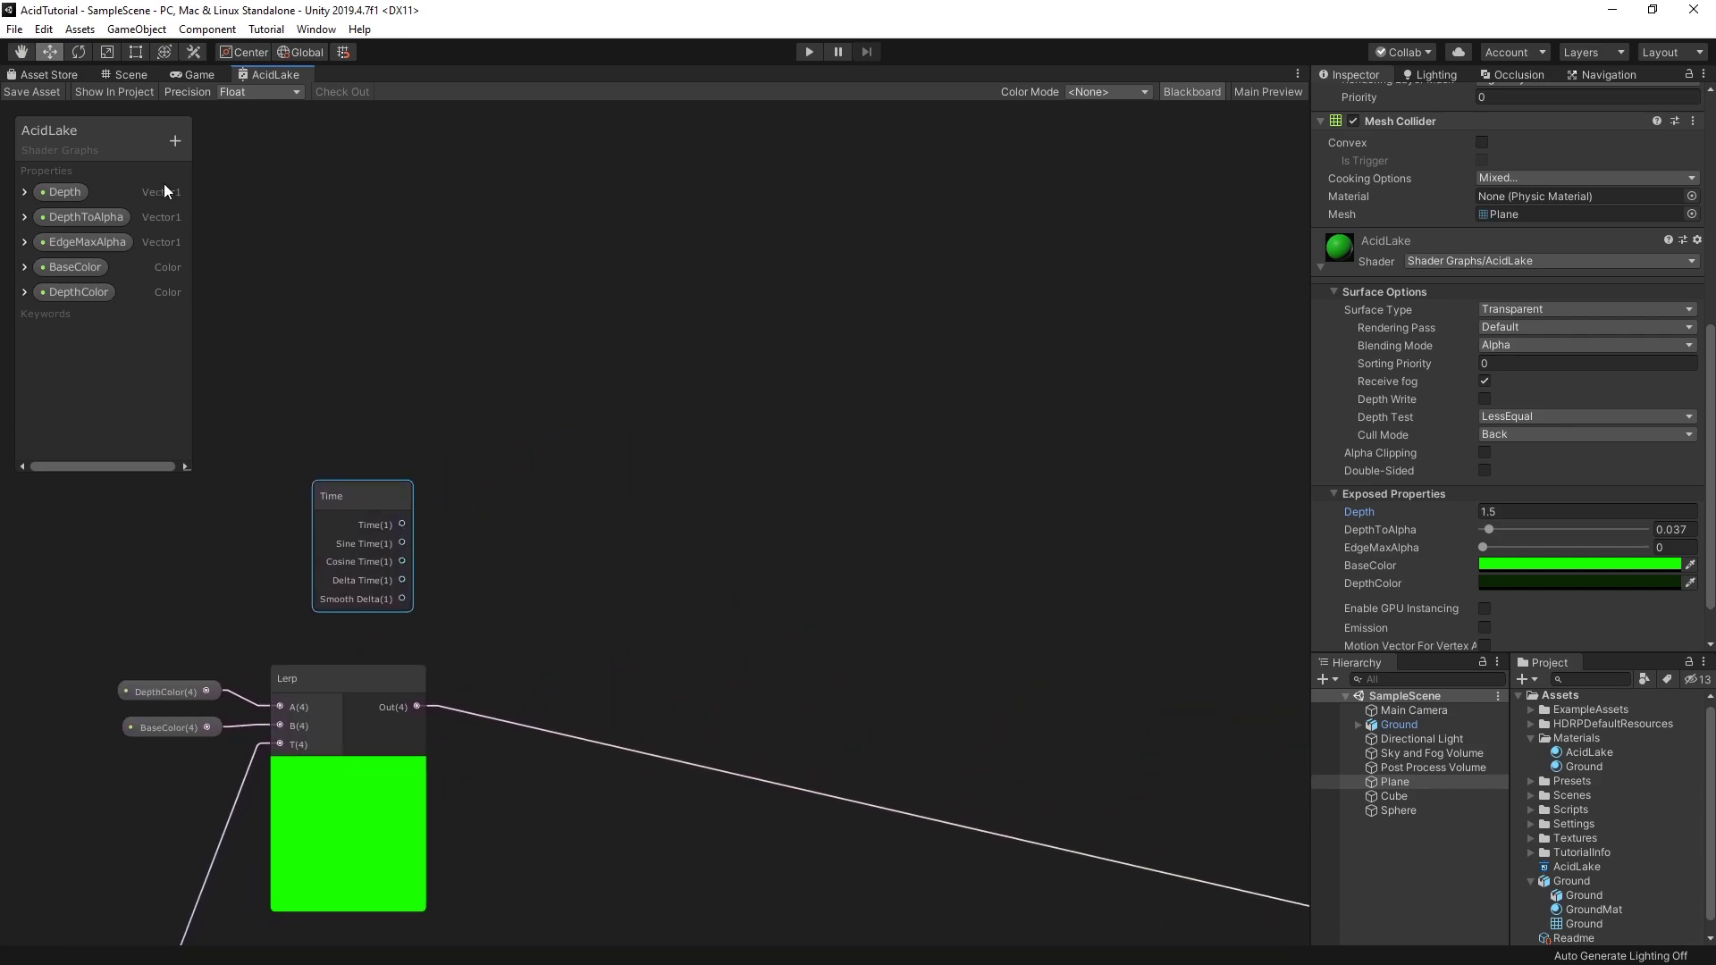
pyautogui.click(175, 140)
pyautogui.write('Ripple')
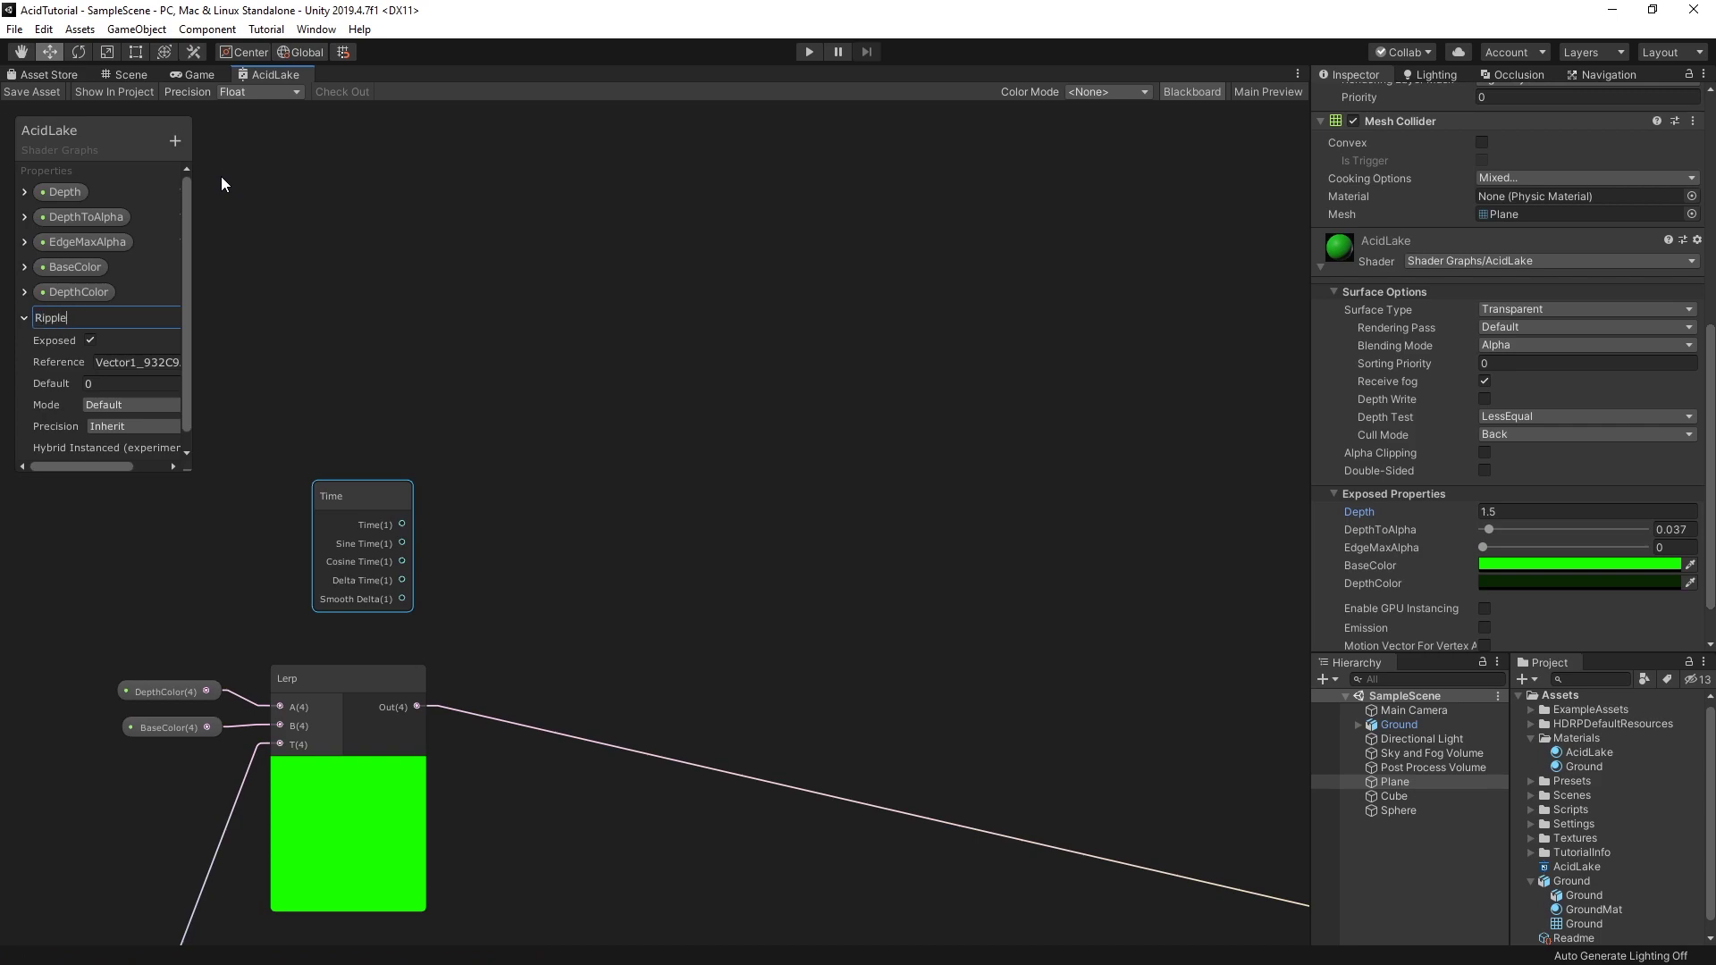
pyautogui.write('Speed')
pyautogui.press('Return')
pyautogui.write('1')
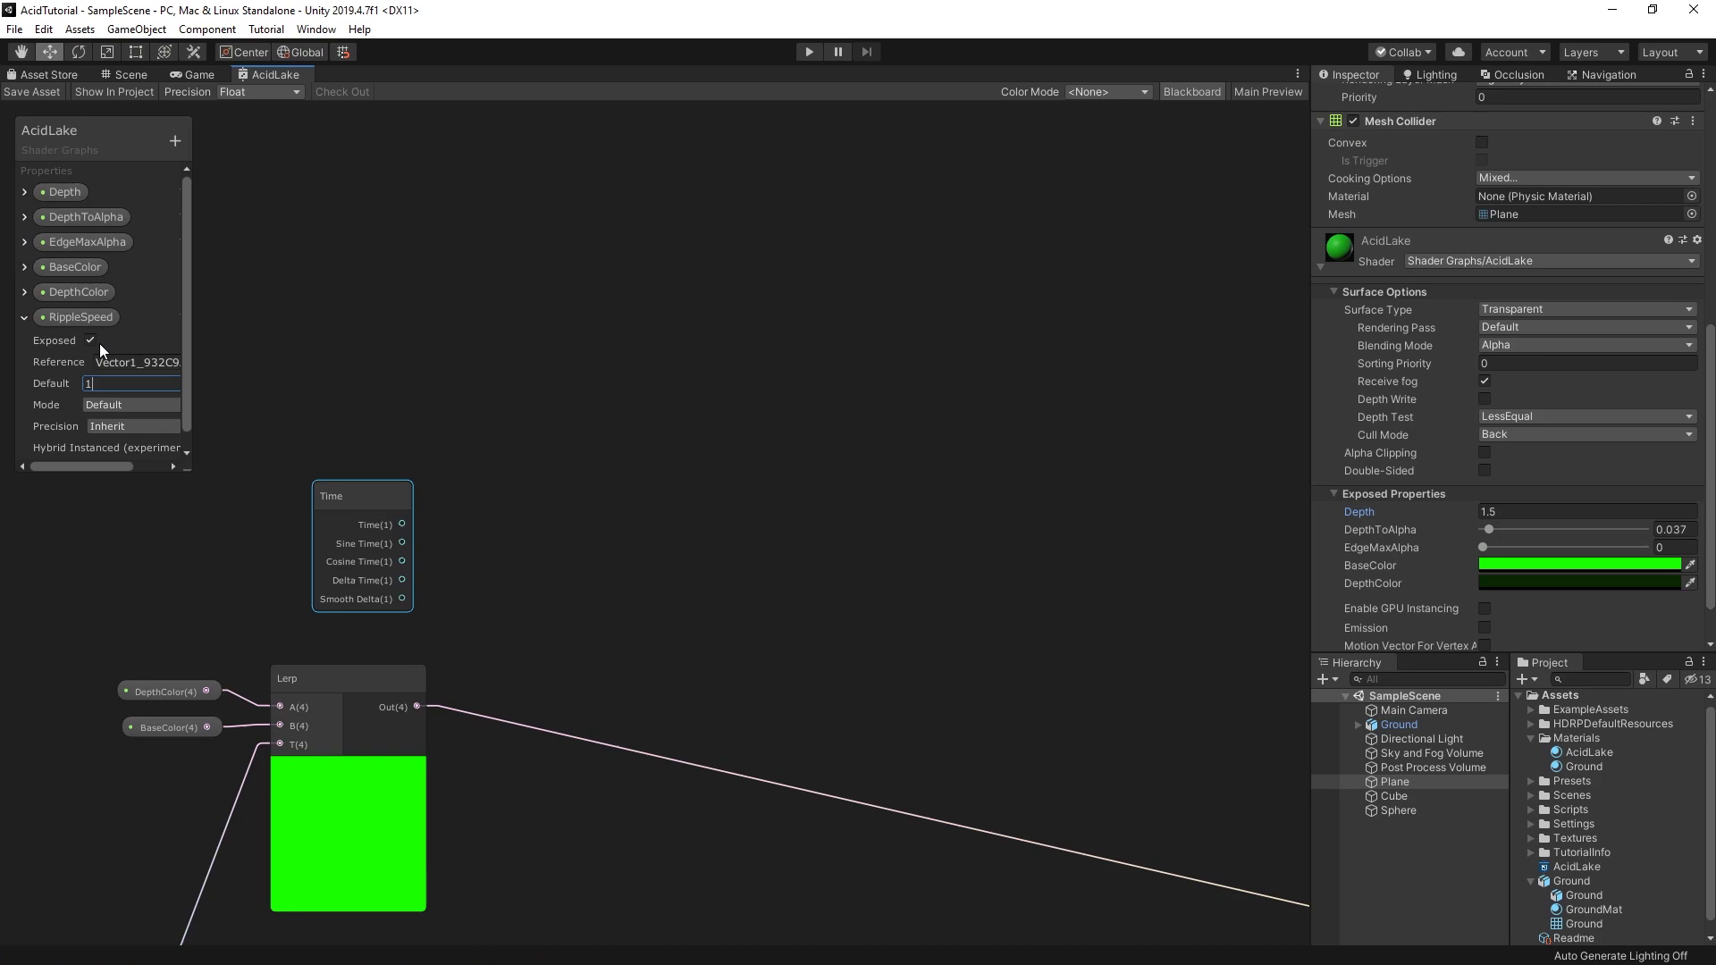
pyautogui.press('space')
pyautogui.write('multipl')
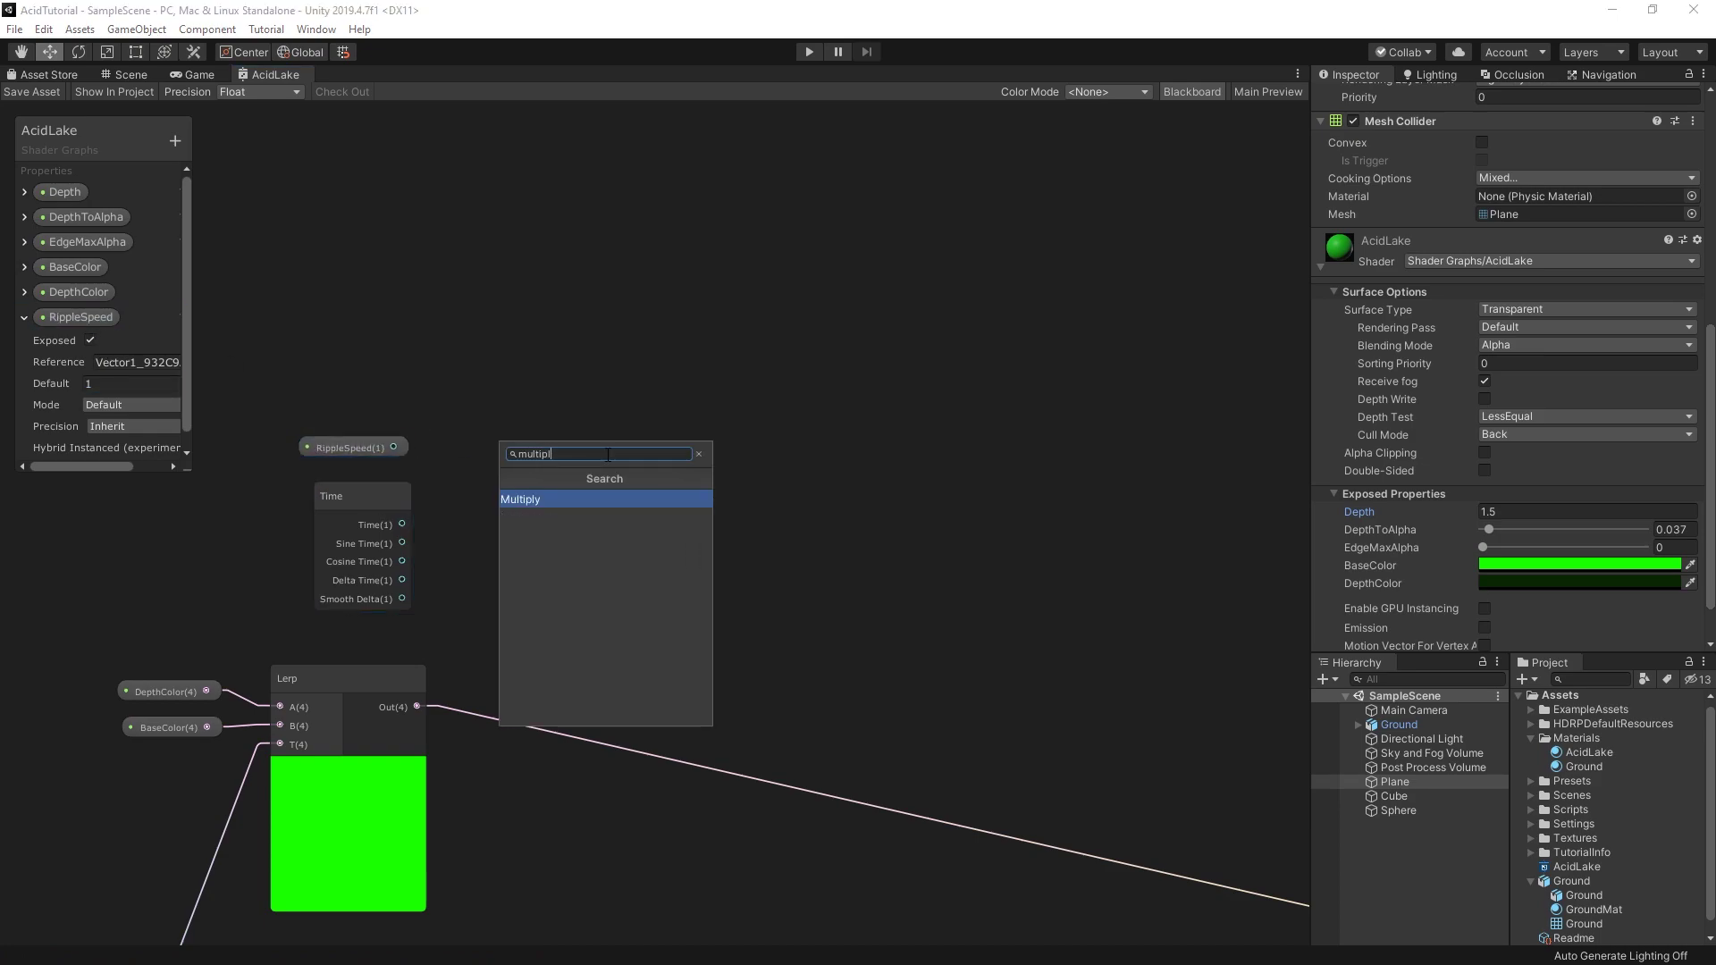
pyautogui.press('Return')
pyautogui.click(694, 560)
pyautogui.moveTo(665, 477); pyautogui.dragTo(558, 438)
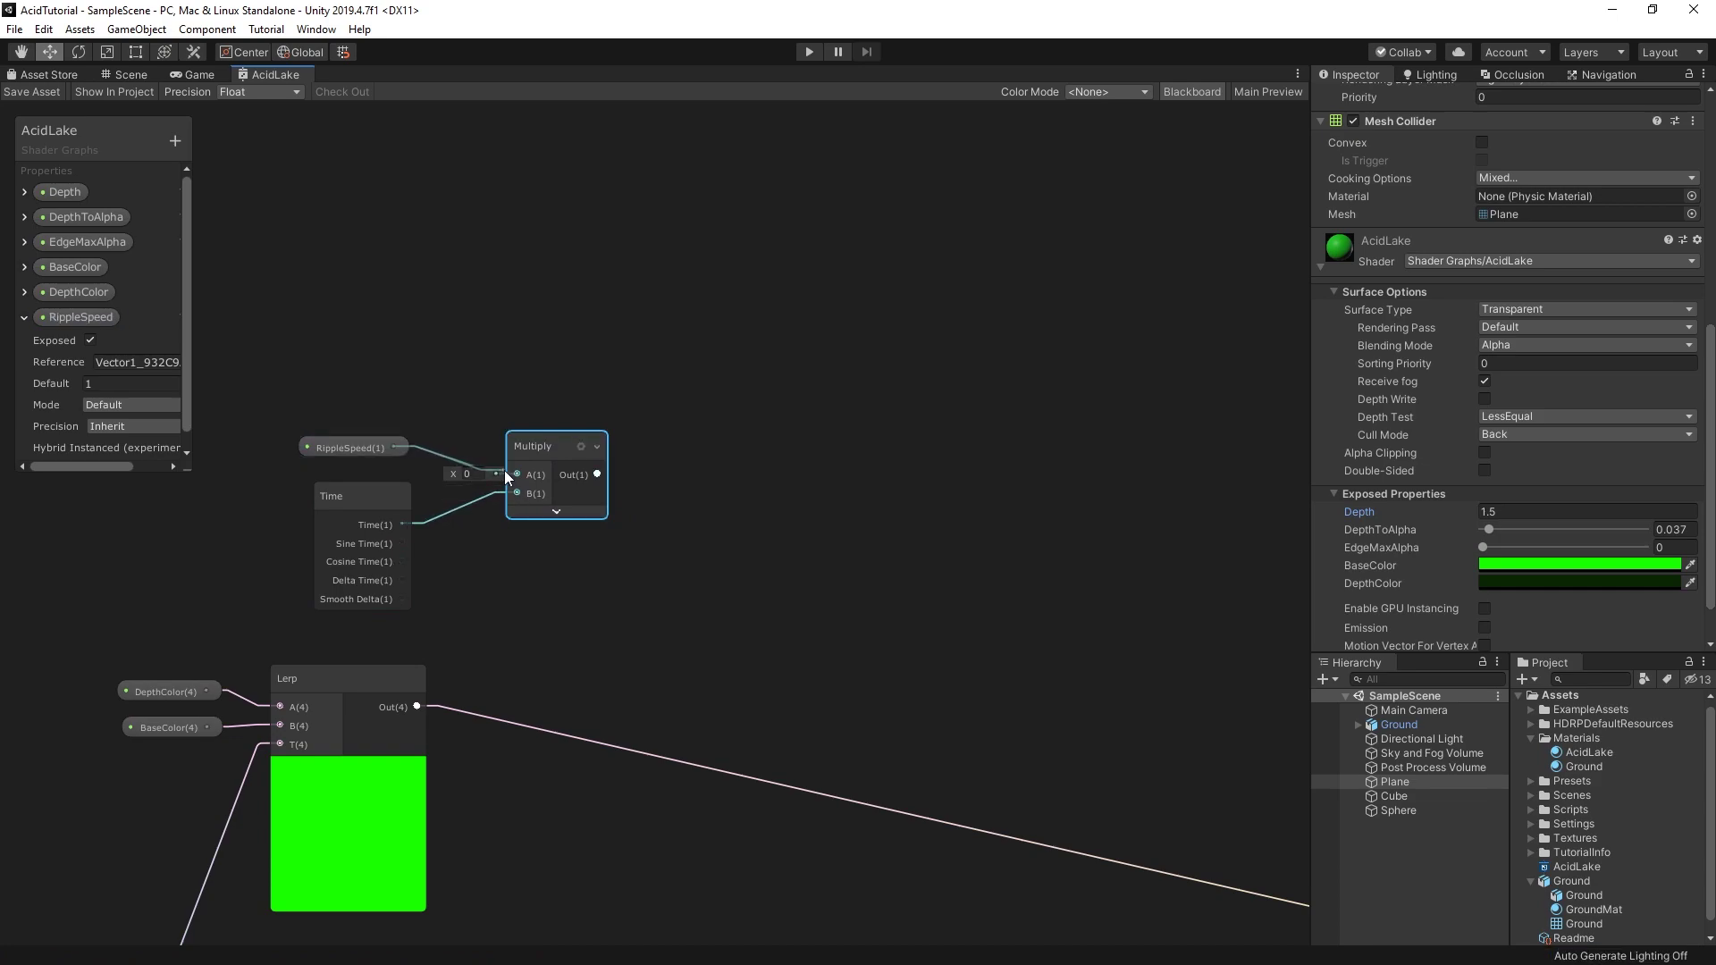
pyautogui.click(831, 472)
pyautogui.press('space')
# Step: Add a Voronoi node driven by the Multiply result on Angle Offset, with Cell Density 15
pyautogui.press('Return')
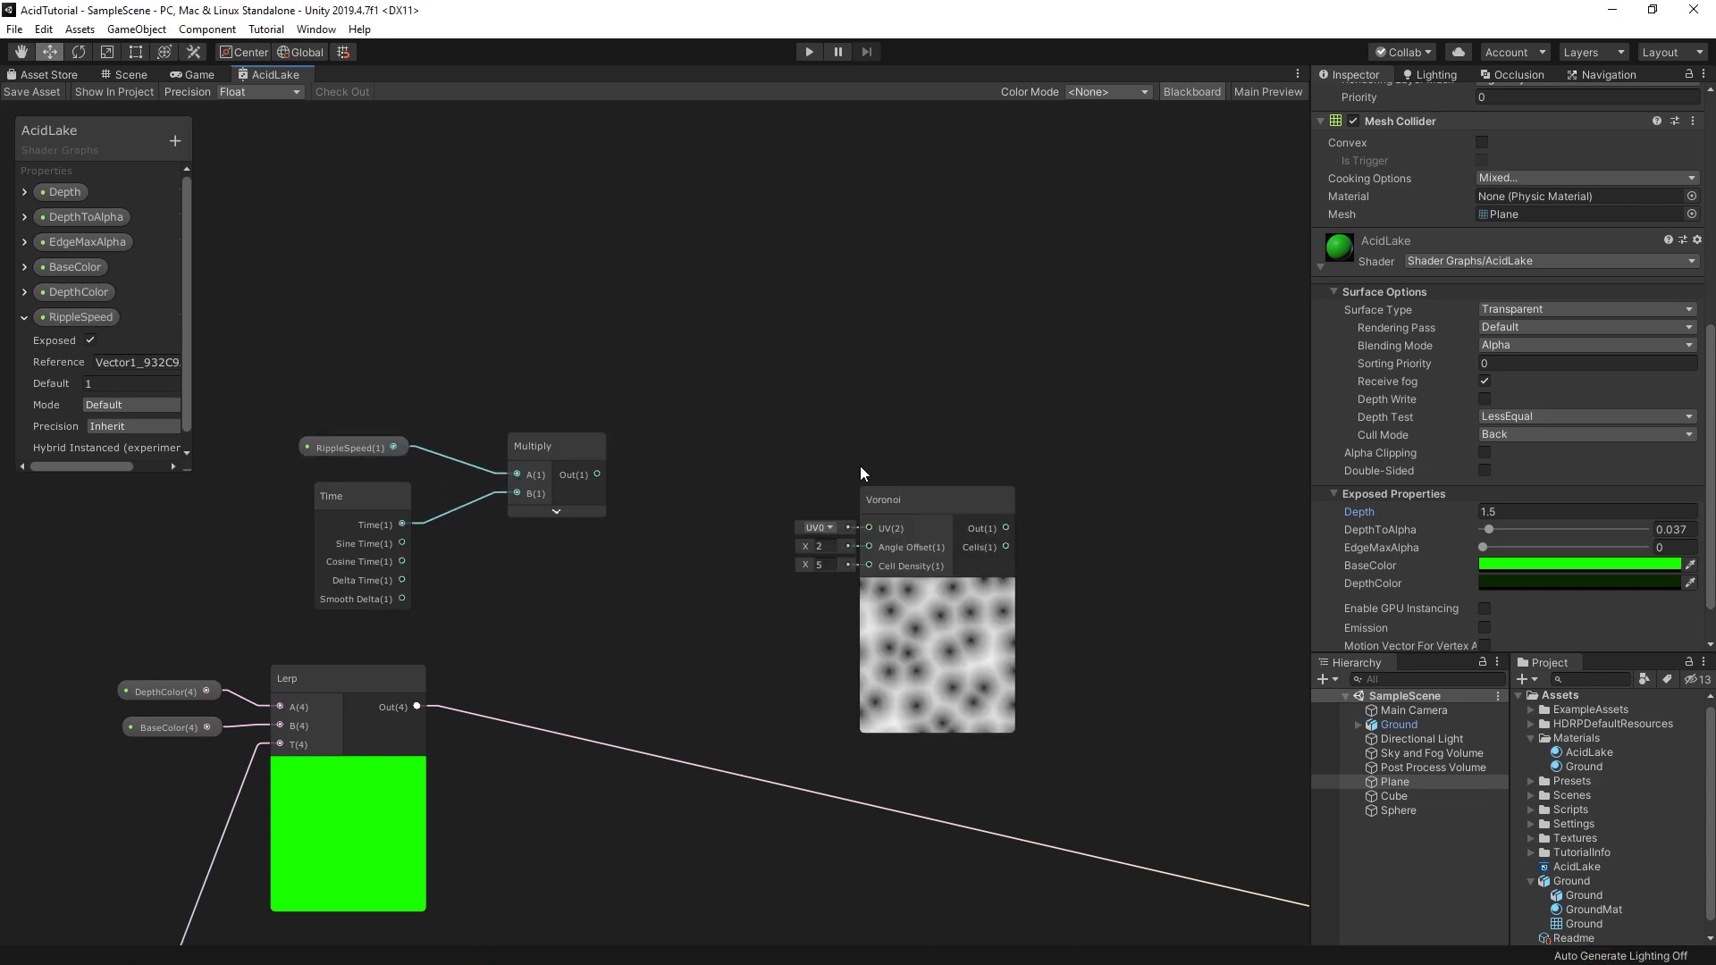
pyautogui.moveTo(919, 494); pyautogui.dragTo(750, 419)
pyautogui.moveTo(596, 475); pyautogui.dragTo(701, 473)
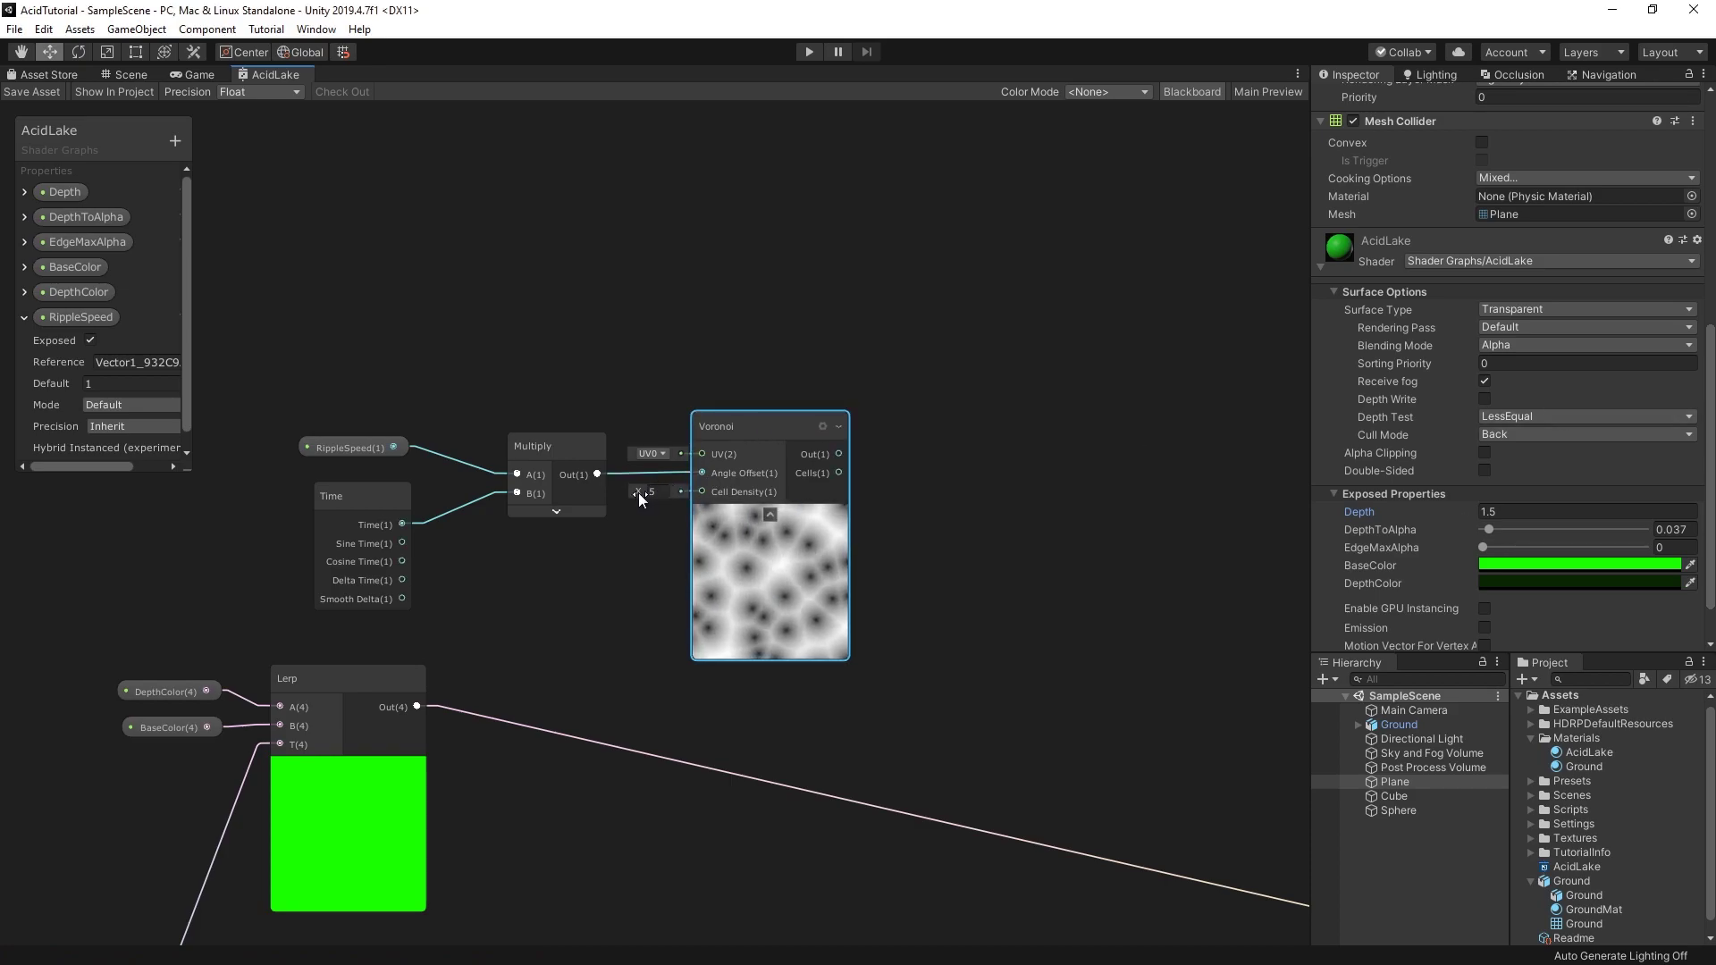
pyautogui.moveTo(638, 492); pyautogui.dragTo(890, 497)
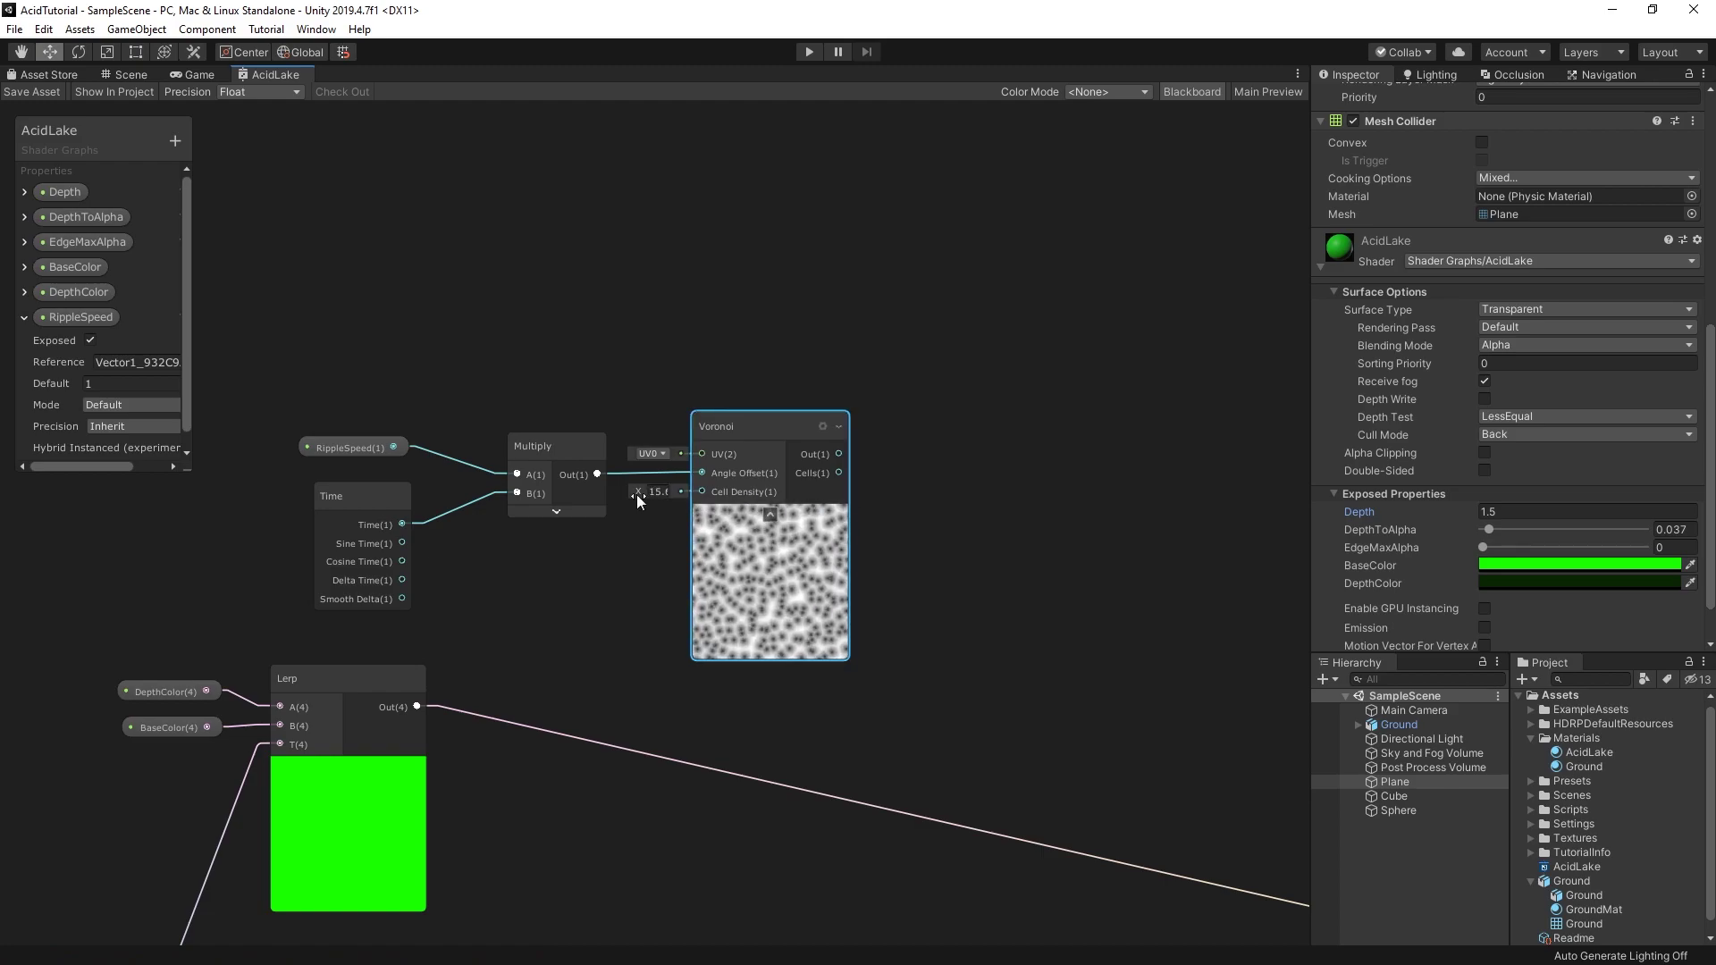
pyautogui.write('15')
pyautogui.press('Return')
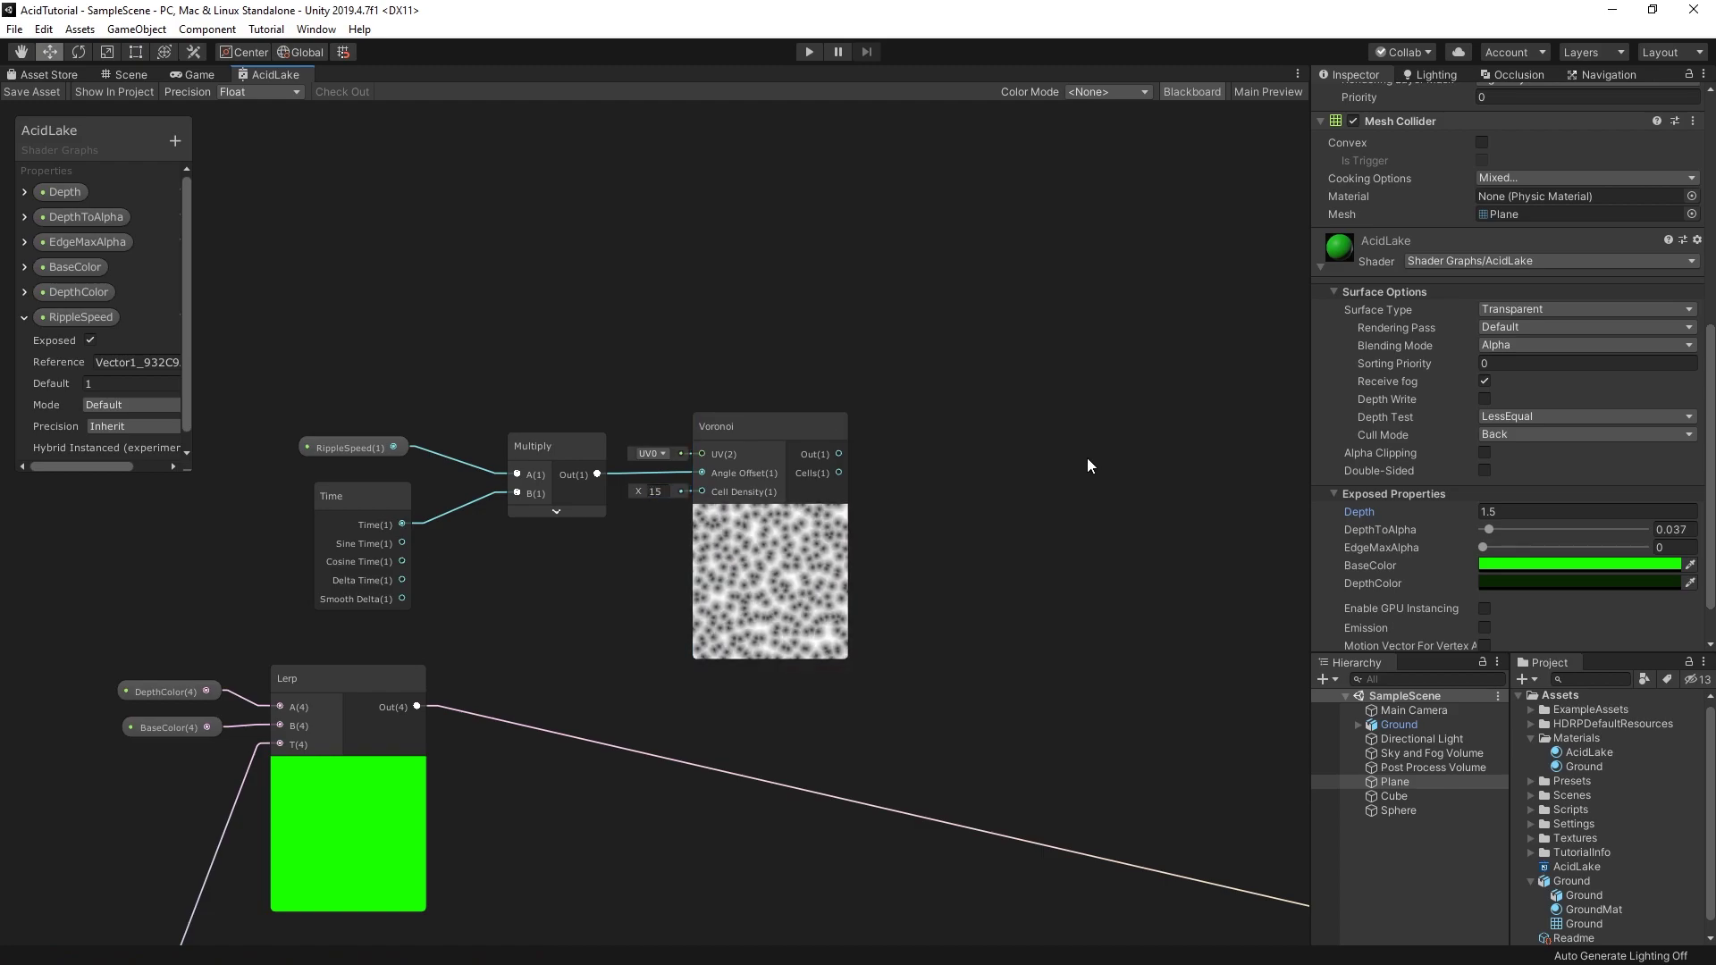
# Step: Add a Power node fed by the Voronoi output with exponent 2
pyautogui.press('space')
pyautogui.write('power')
pyautogui.press('Return')
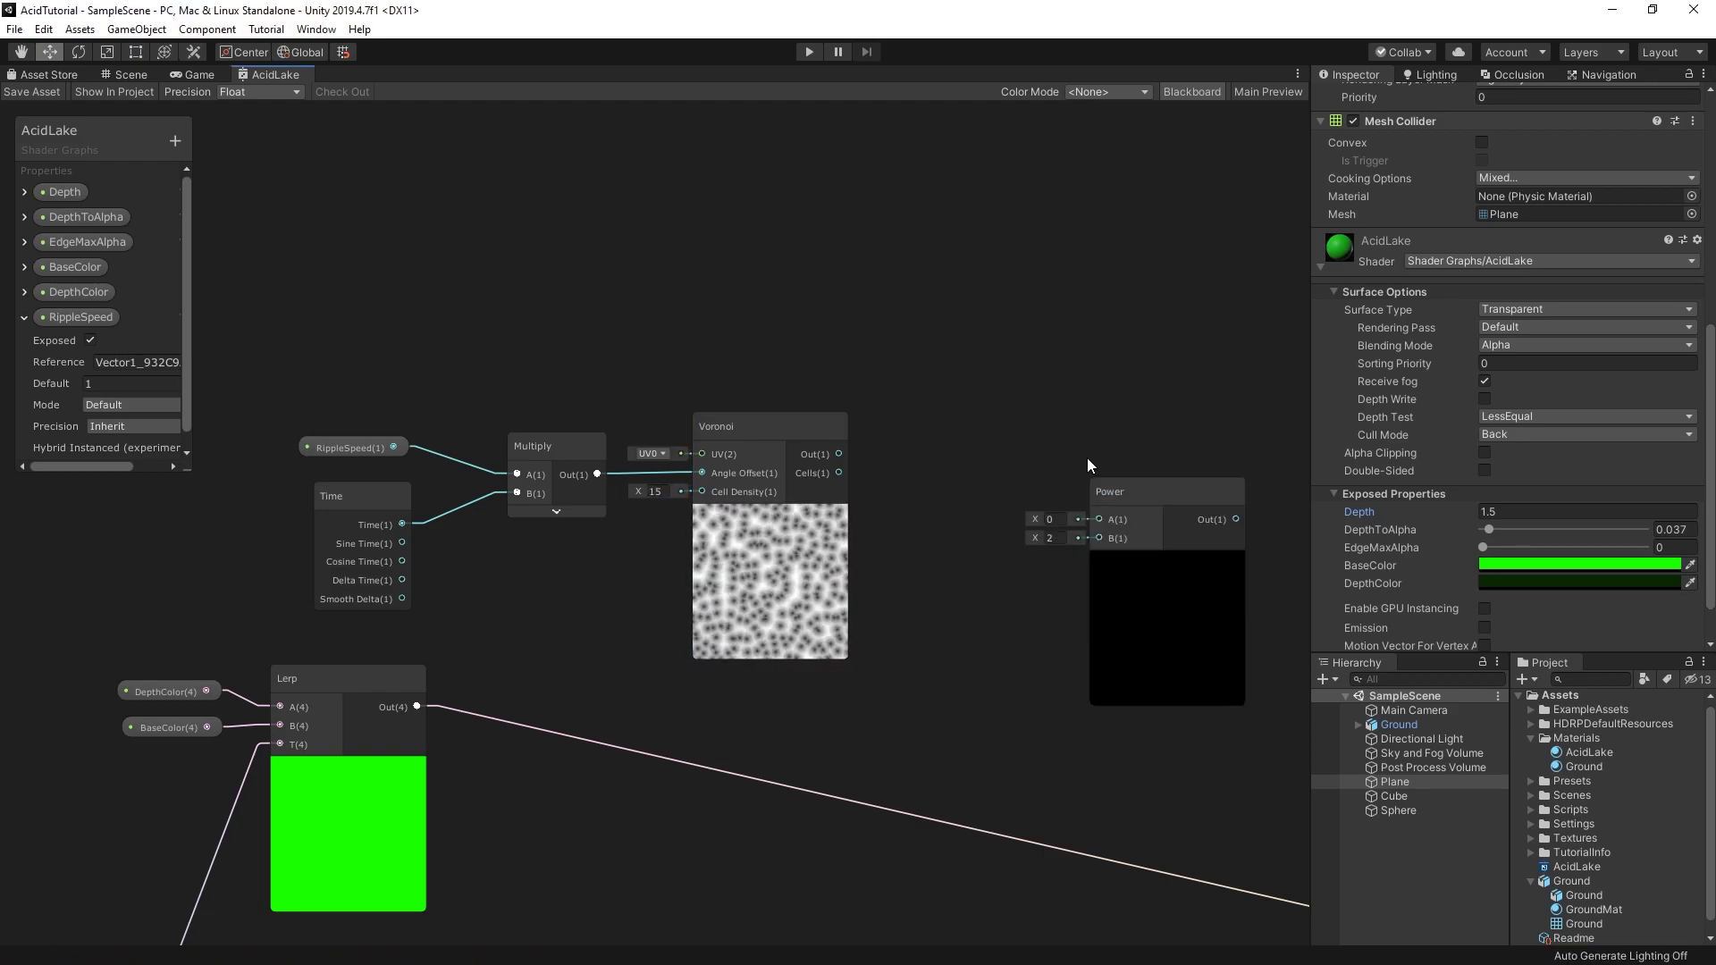
pyautogui.moveTo(1121, 493); pyautogui.dragTo(959, 422)
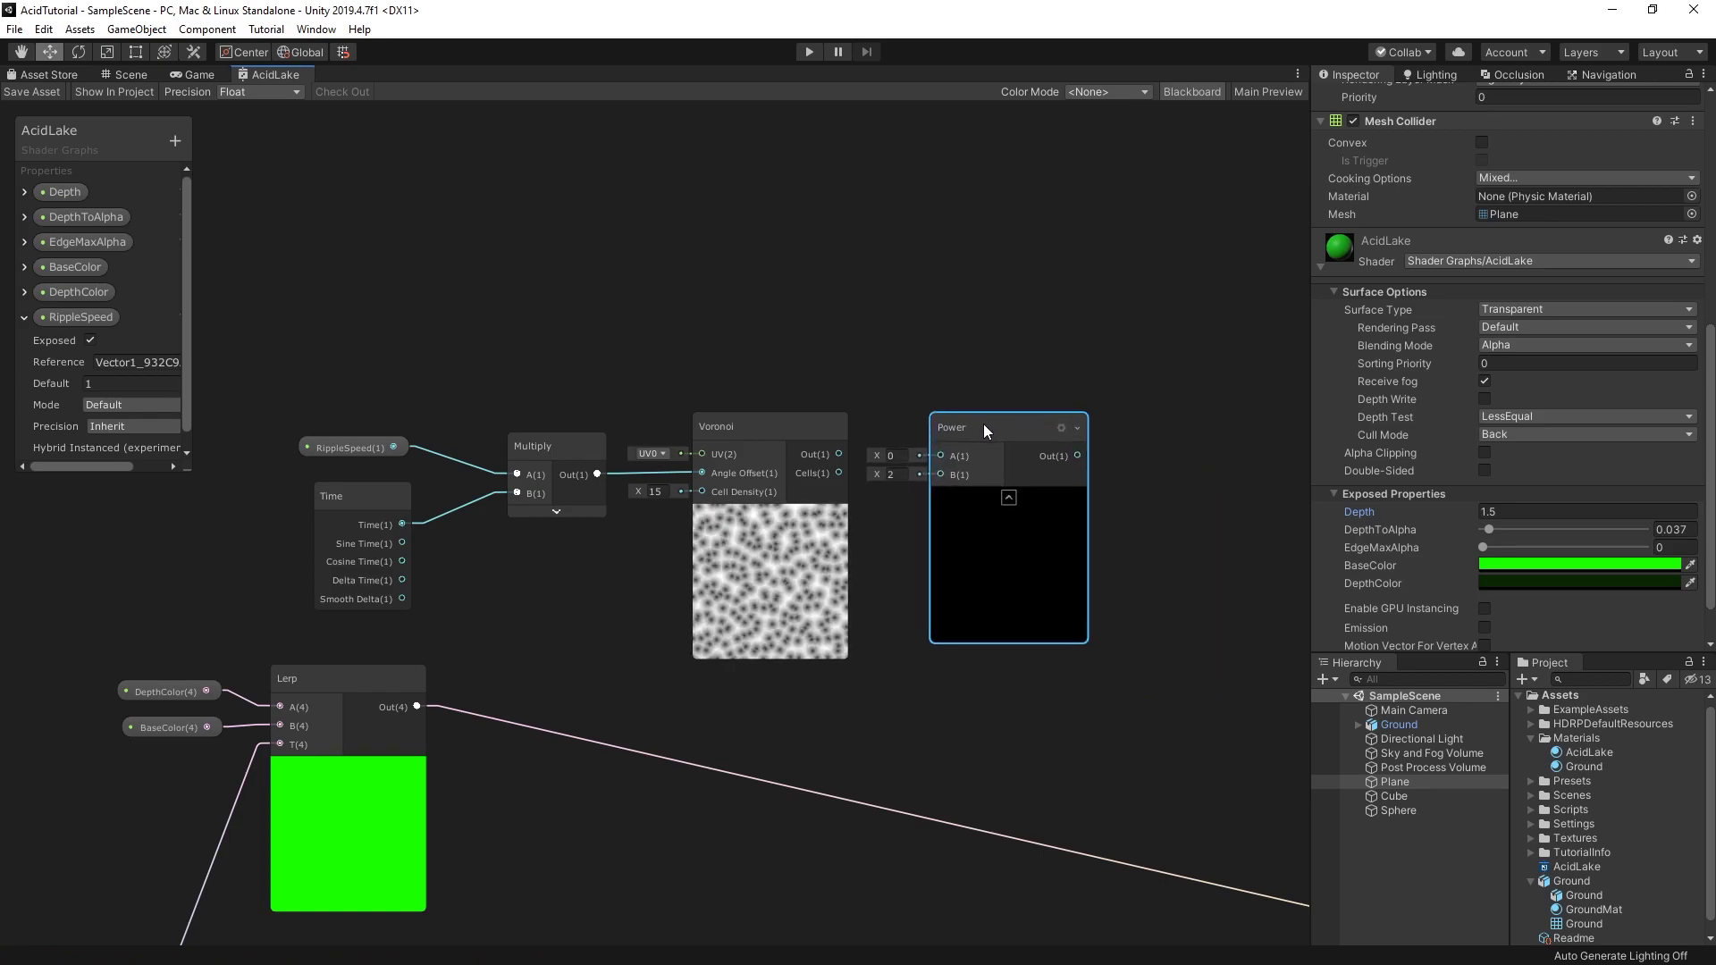
pyautogui.moveTo(840, 454)
pyautogui.mouseDown()
pyautogui.moveTo(940, 453)
pyautogui.moveTo(919, 476)
pyautogui.moveTo(882, 470)
pyautogui.mouseUp()
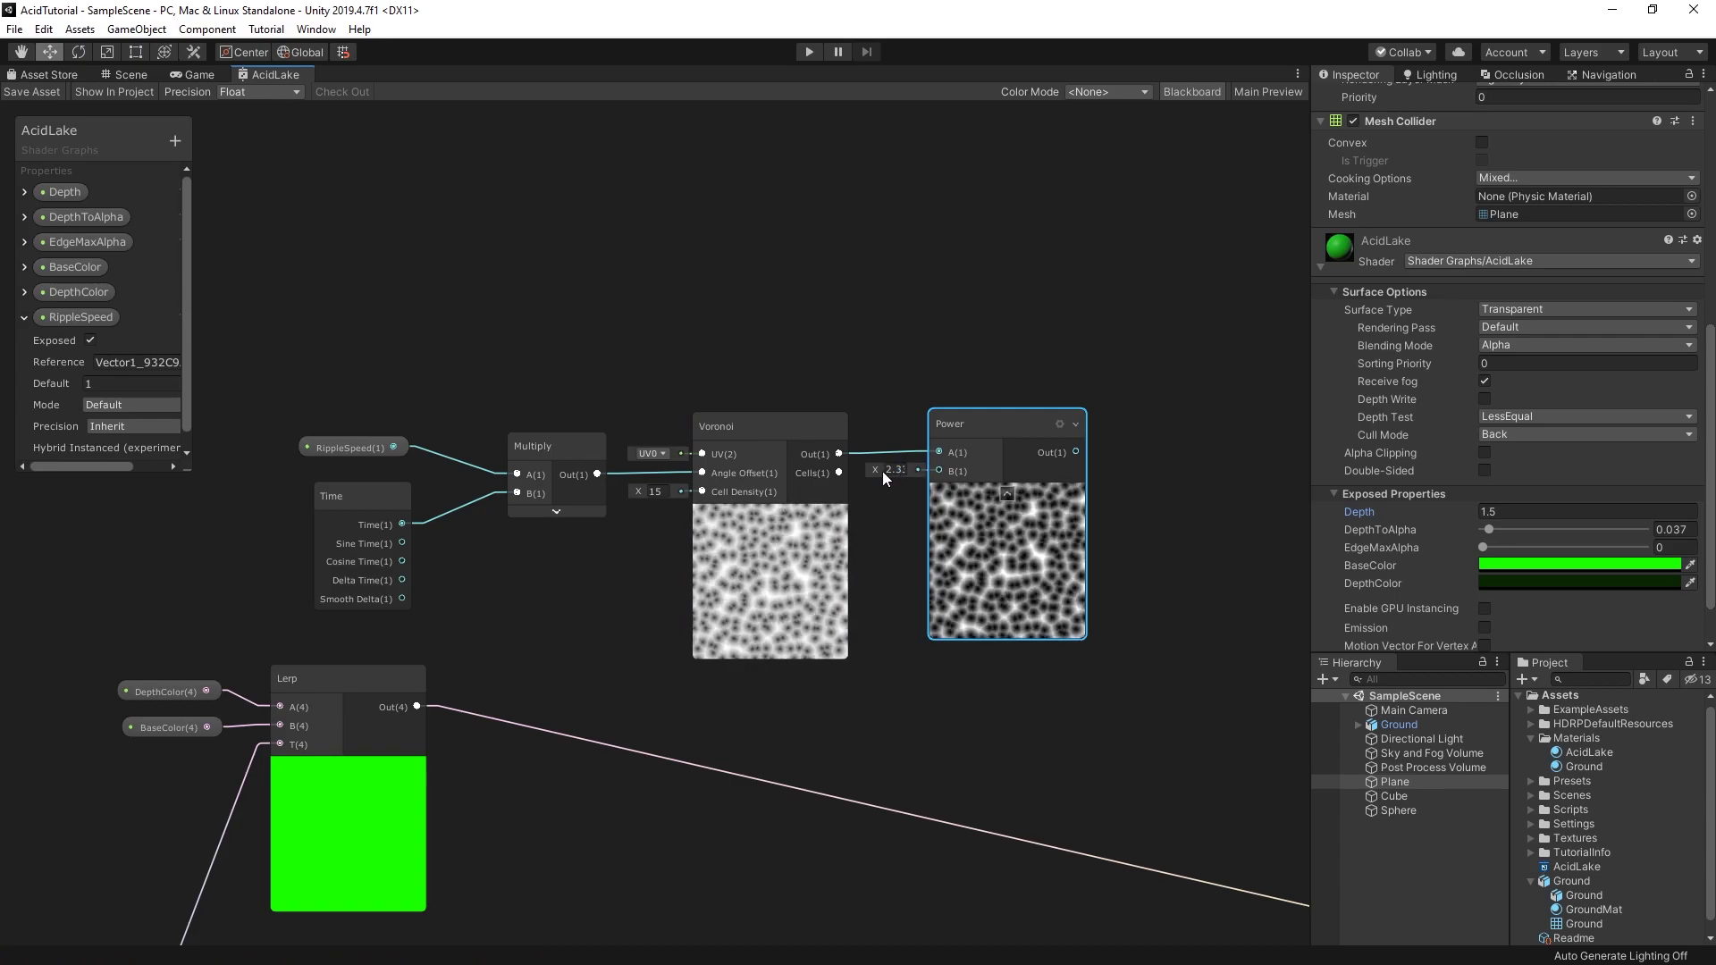
pyautogui.moveTo(972, 420); pyautogui.dragTo(967, 423)
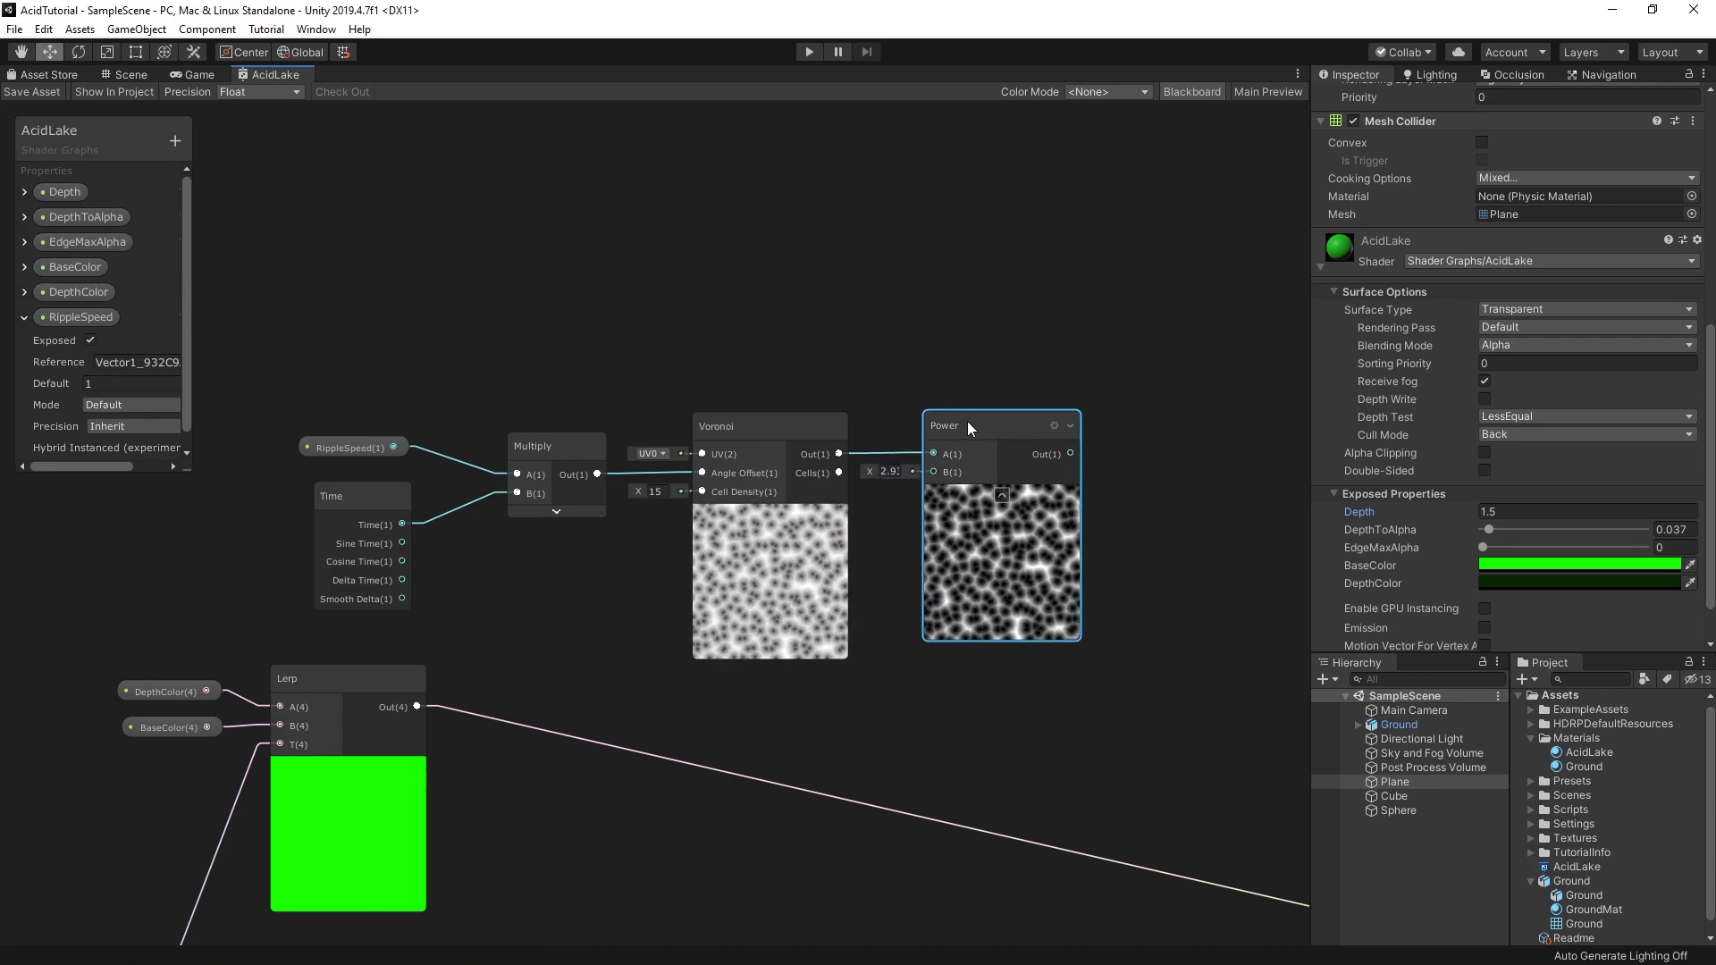
pyautogui.click(892, 471)
pyautogui.write('2')
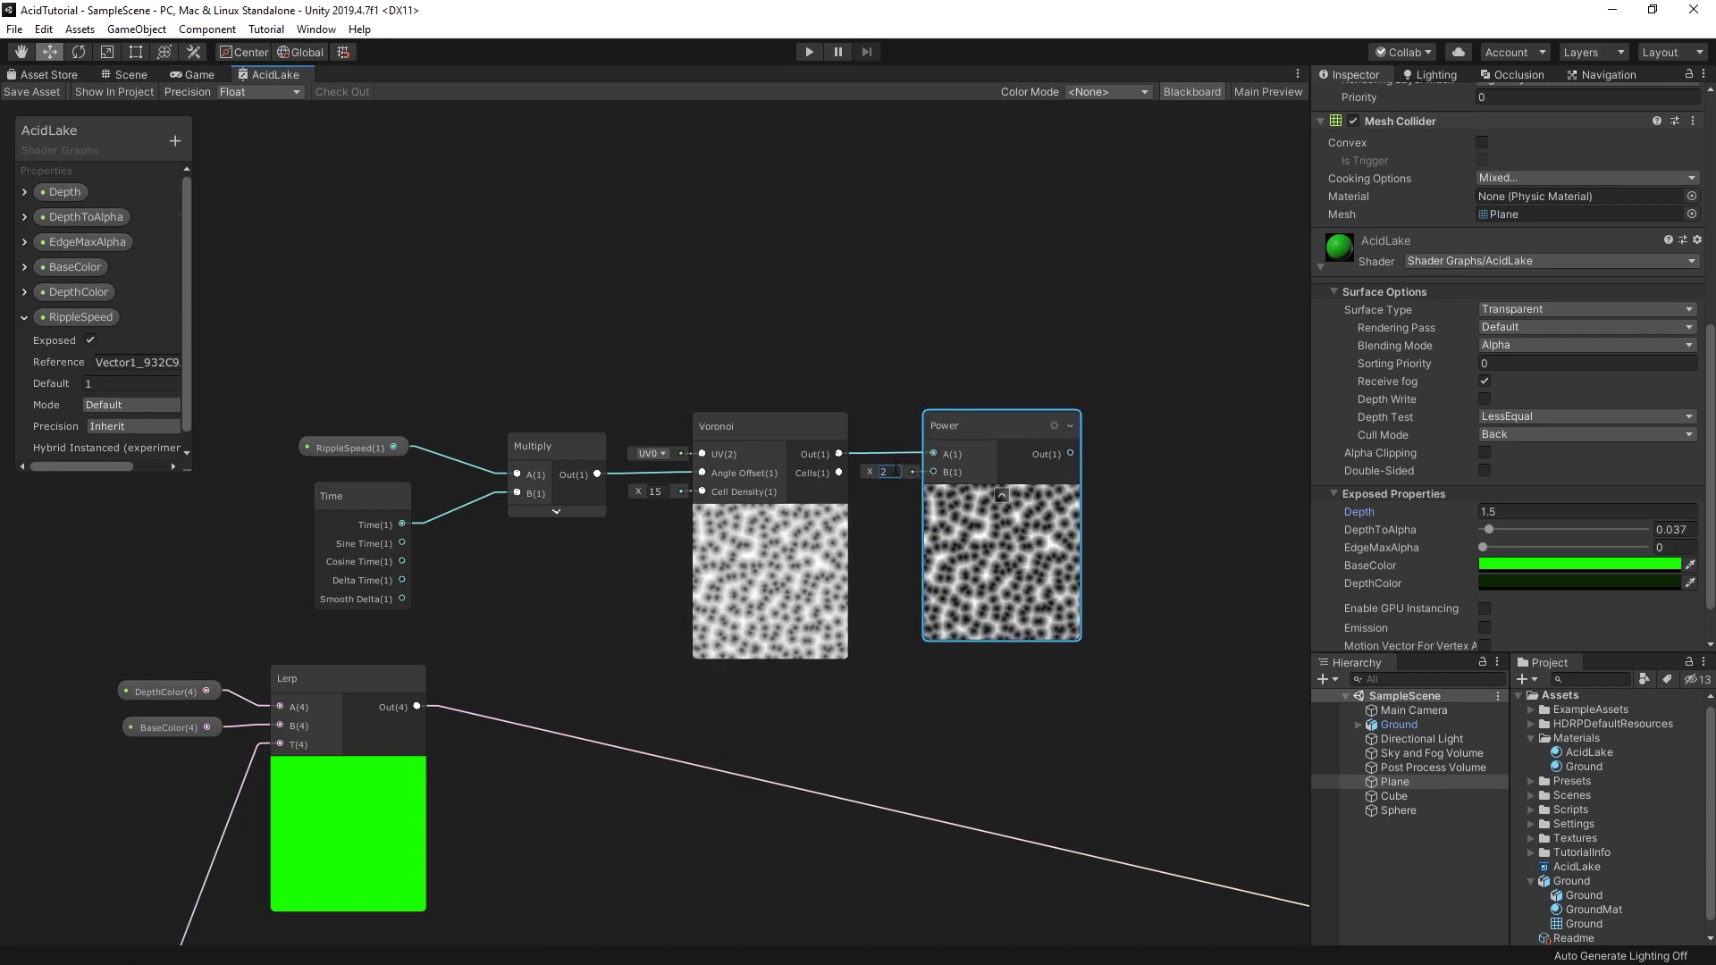
pyautogui.click(1012, 363)
pyautogui.moveTo(1204, 447); pyautogui.dragTo(1006, 459, button='middle')
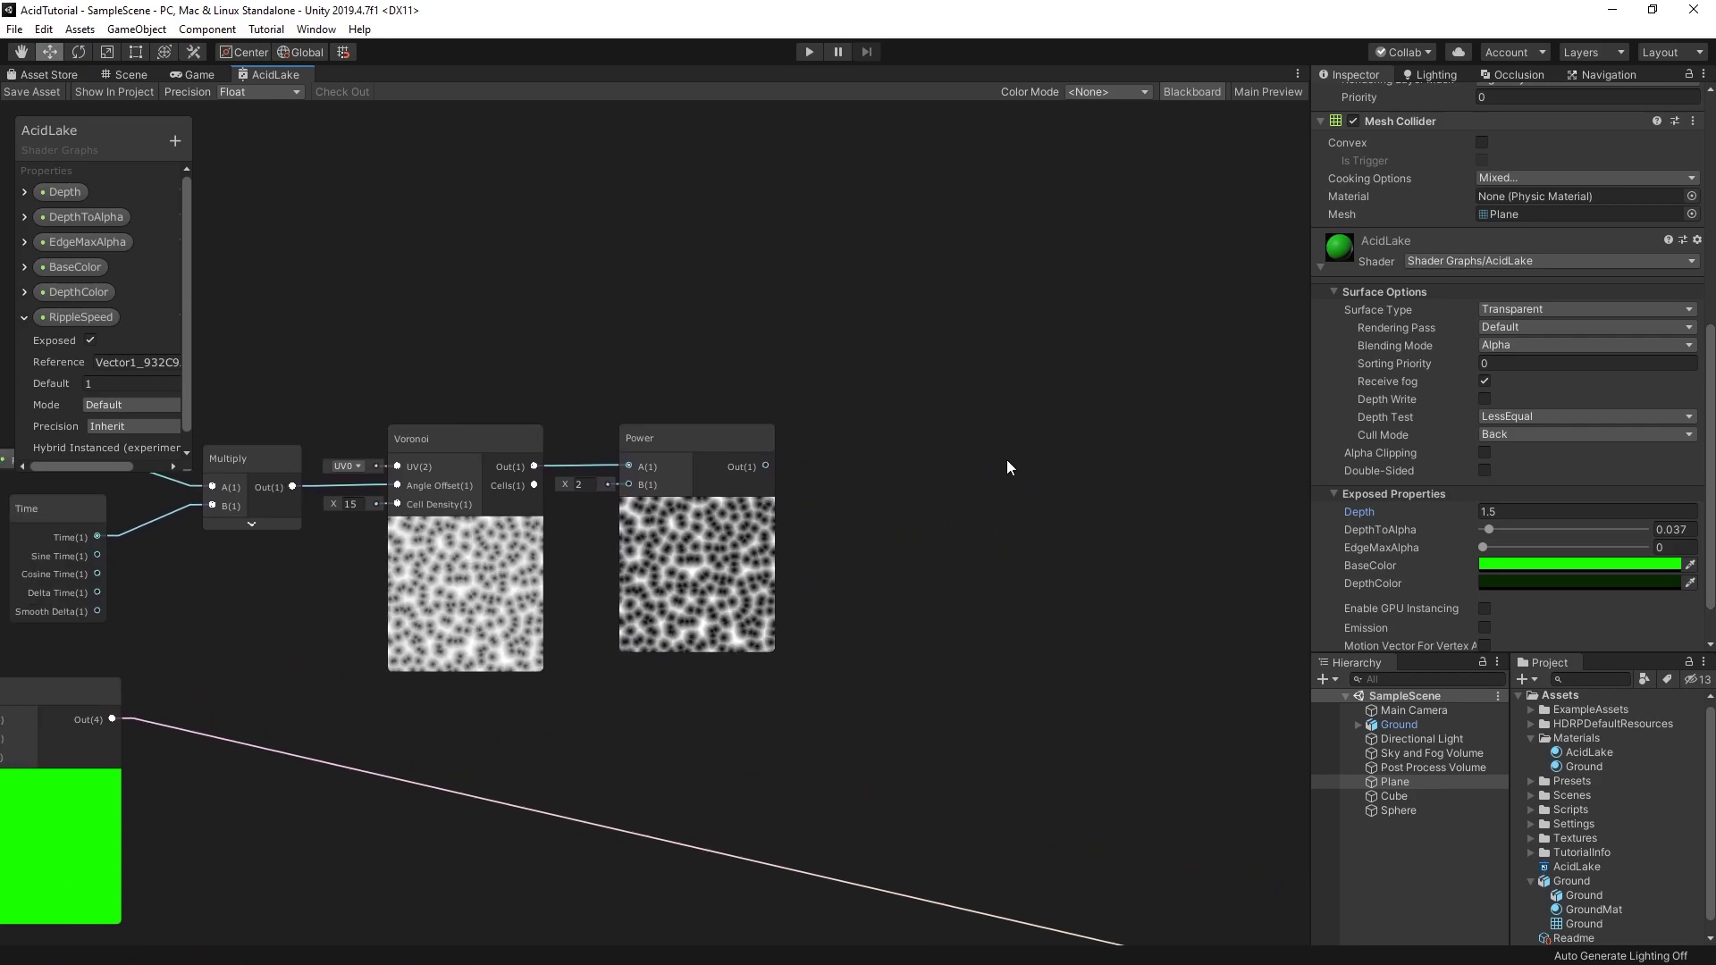
pyautogui.scroll(-2, 983, 493)
# Step: Add a One Minus node below Power, fed by the depth Clamp result
pyautogui.press('space')
pyautogui.write('one minus')
pyautogui.press('Return')
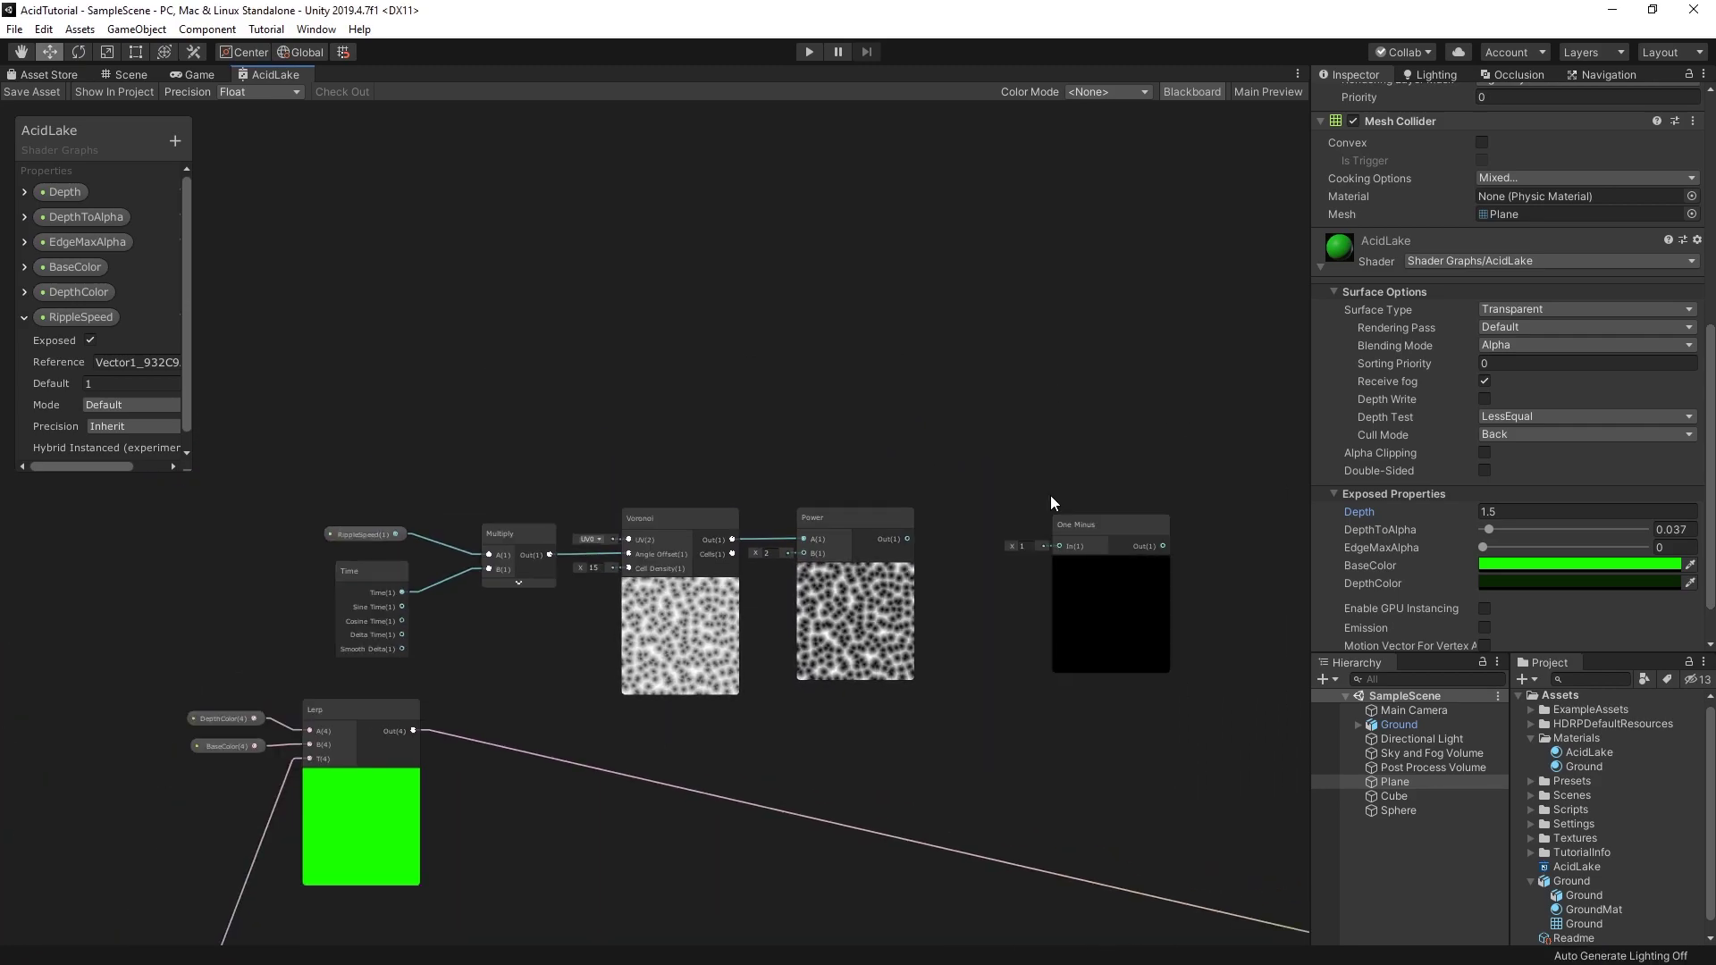
pyautogui.moveTo(1110, 567); pyautogui.dragTo(876, 758)
pyautogui.moveTo(682, 786); pyautogui.dragTo(900, 473, button='middle')
pyautogui.scroll(-2, 377, 771)
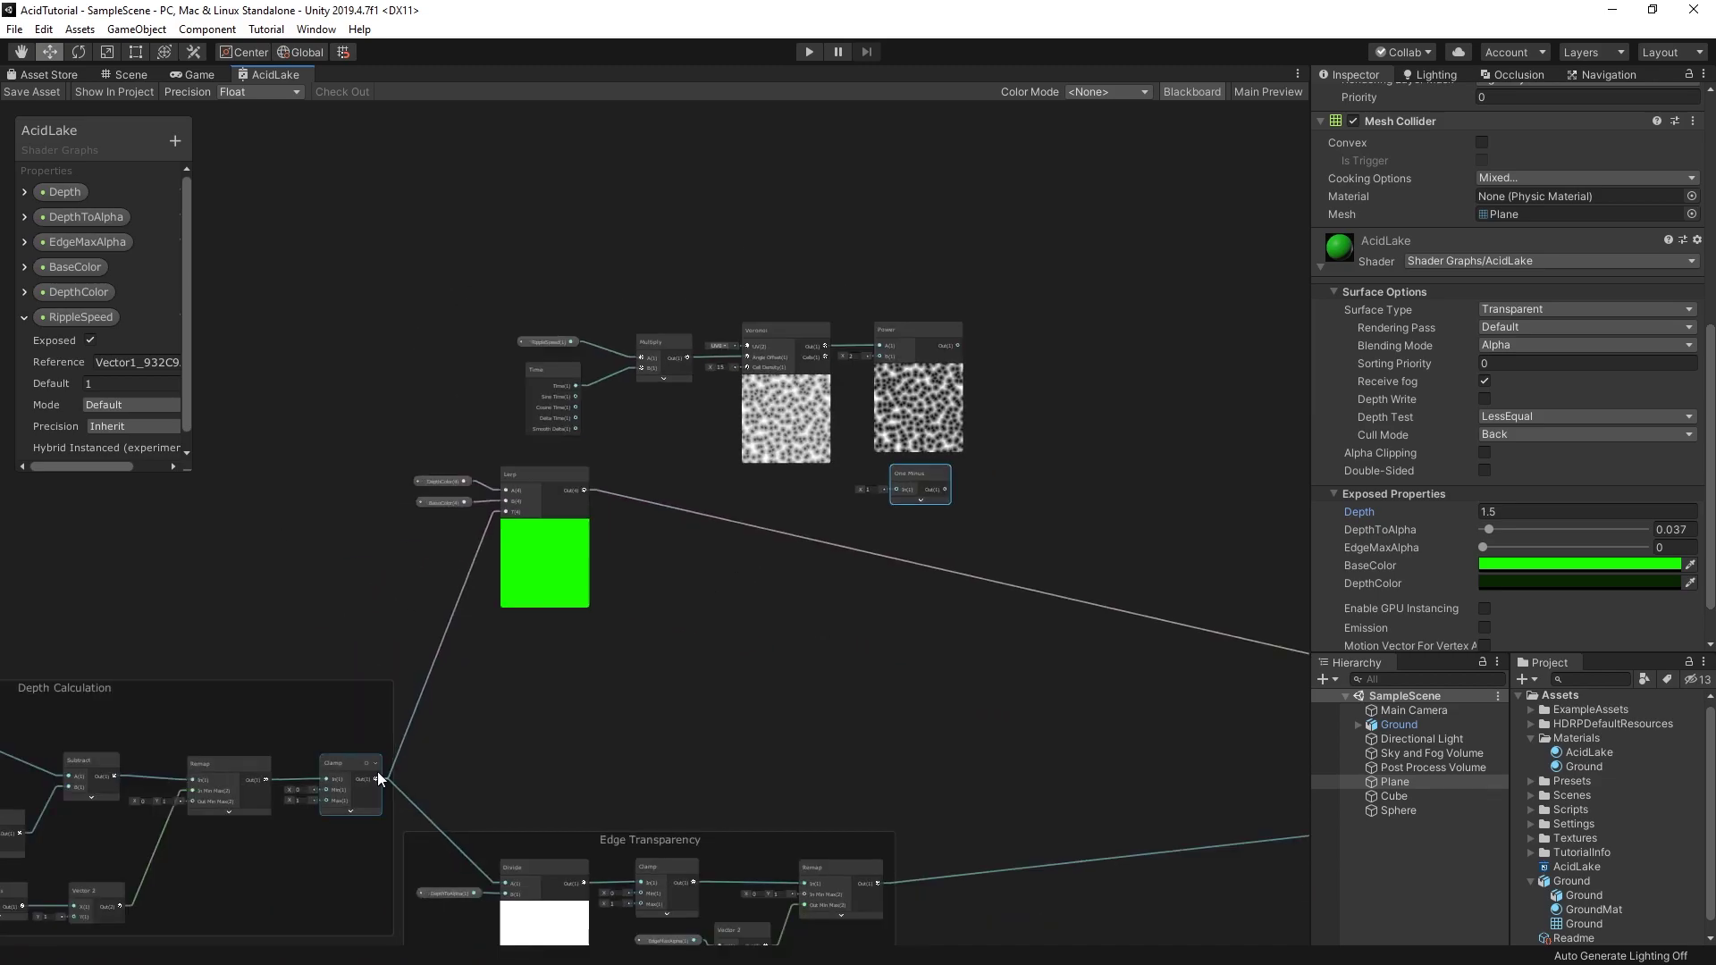
pyautogui.moveTo(377, 777); pyautogui.dragTo(898, 491)
pyautogui.scroll(4, 999, 371)
pyautogui.moveTo(1158, 366); pyautogui.dragTo(996, 437, button='middle')
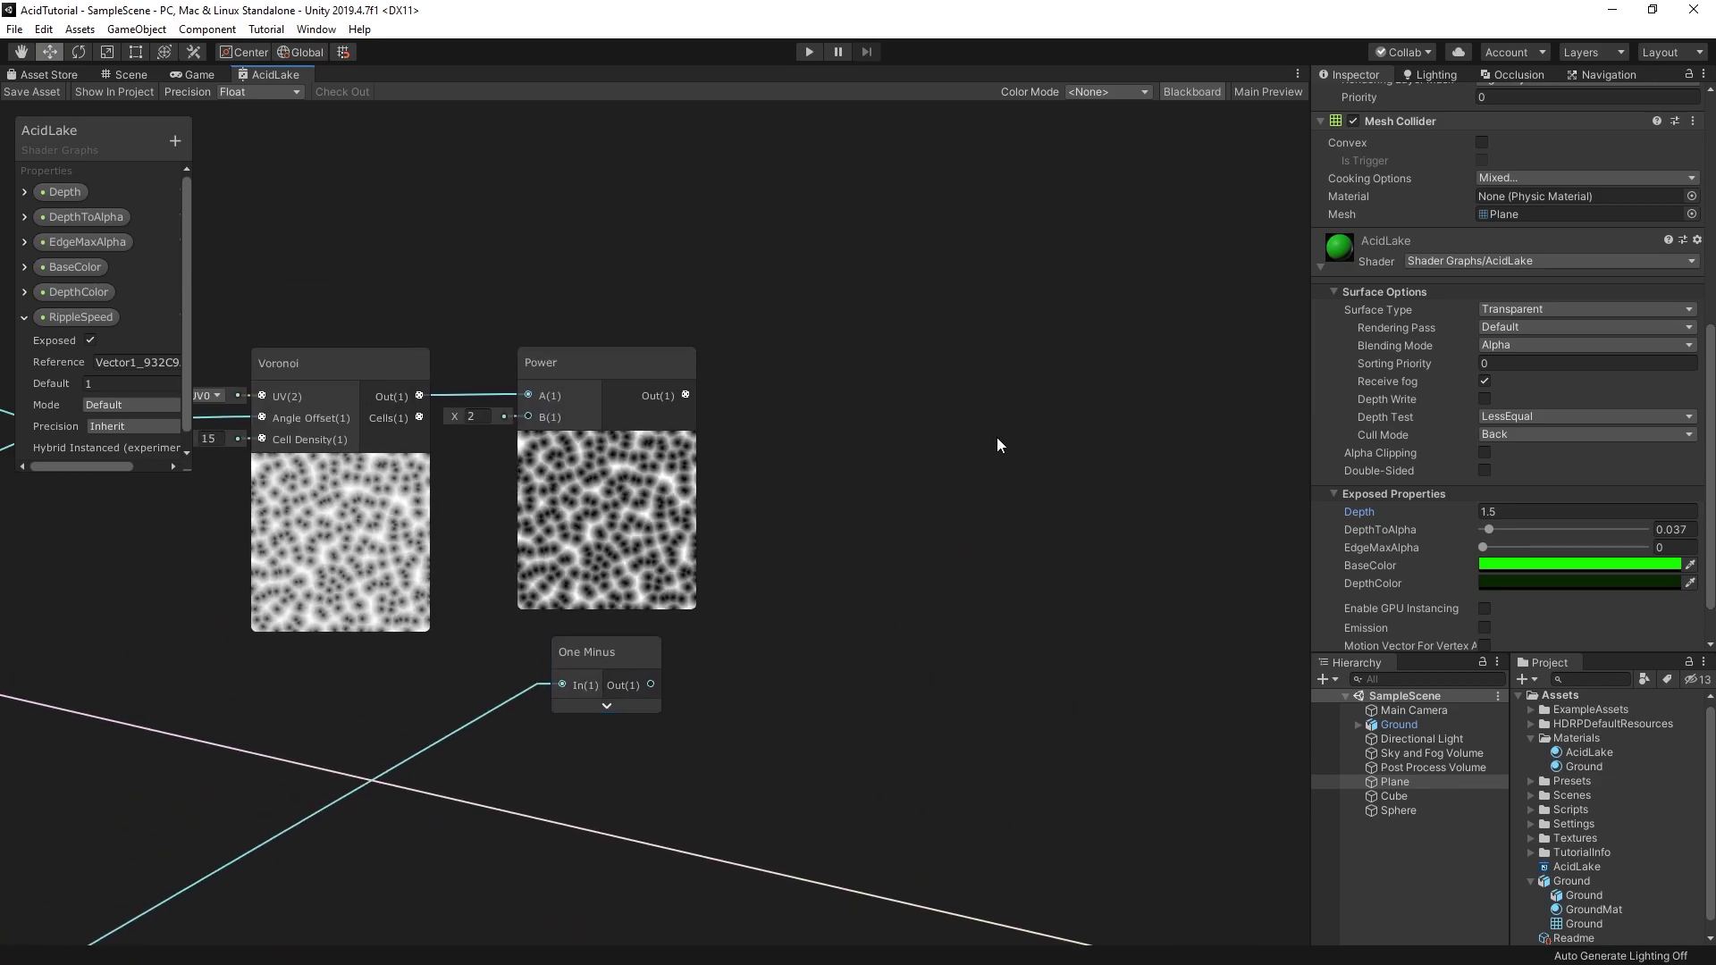
# Step: Add a Subtract-mode Blend with Power output as Base and One Minus as Blend
pyautogui.press('space')
pyautogui.write('blend')
pyautogui.press('Return')
pyautogui.click(1139, 578)
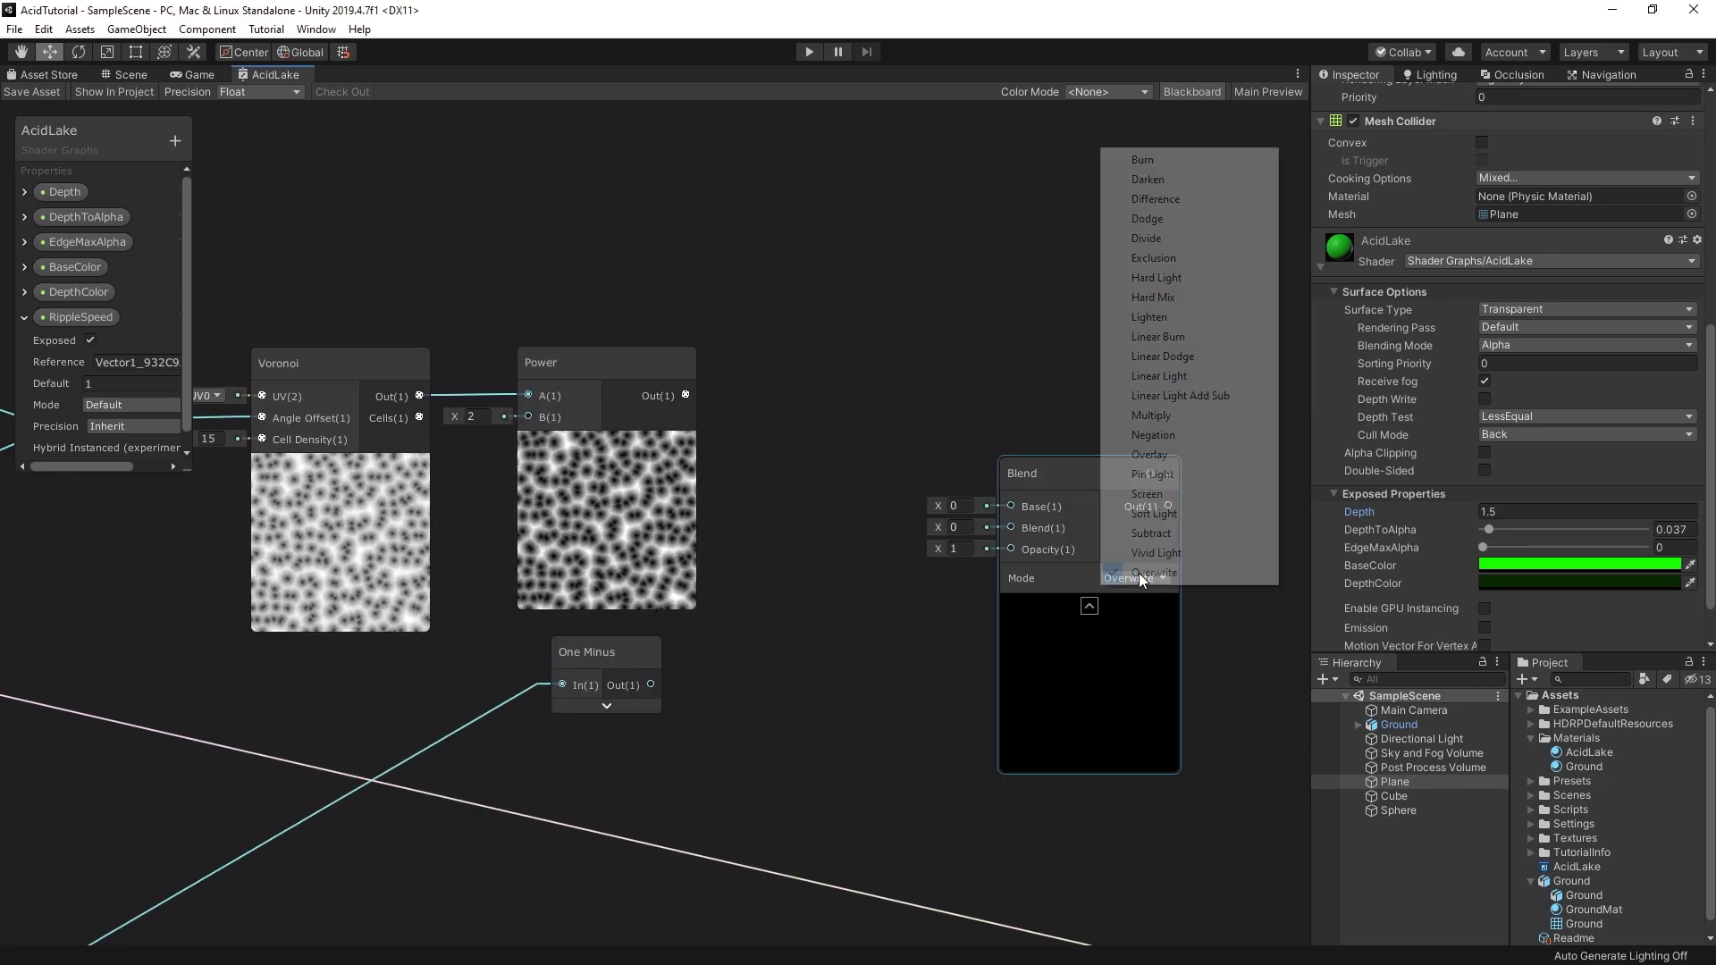
pyautogui.click(1160, 523)
pyautogui.moveTo(1057, 474); pyautogui.dragTo(904, 361)
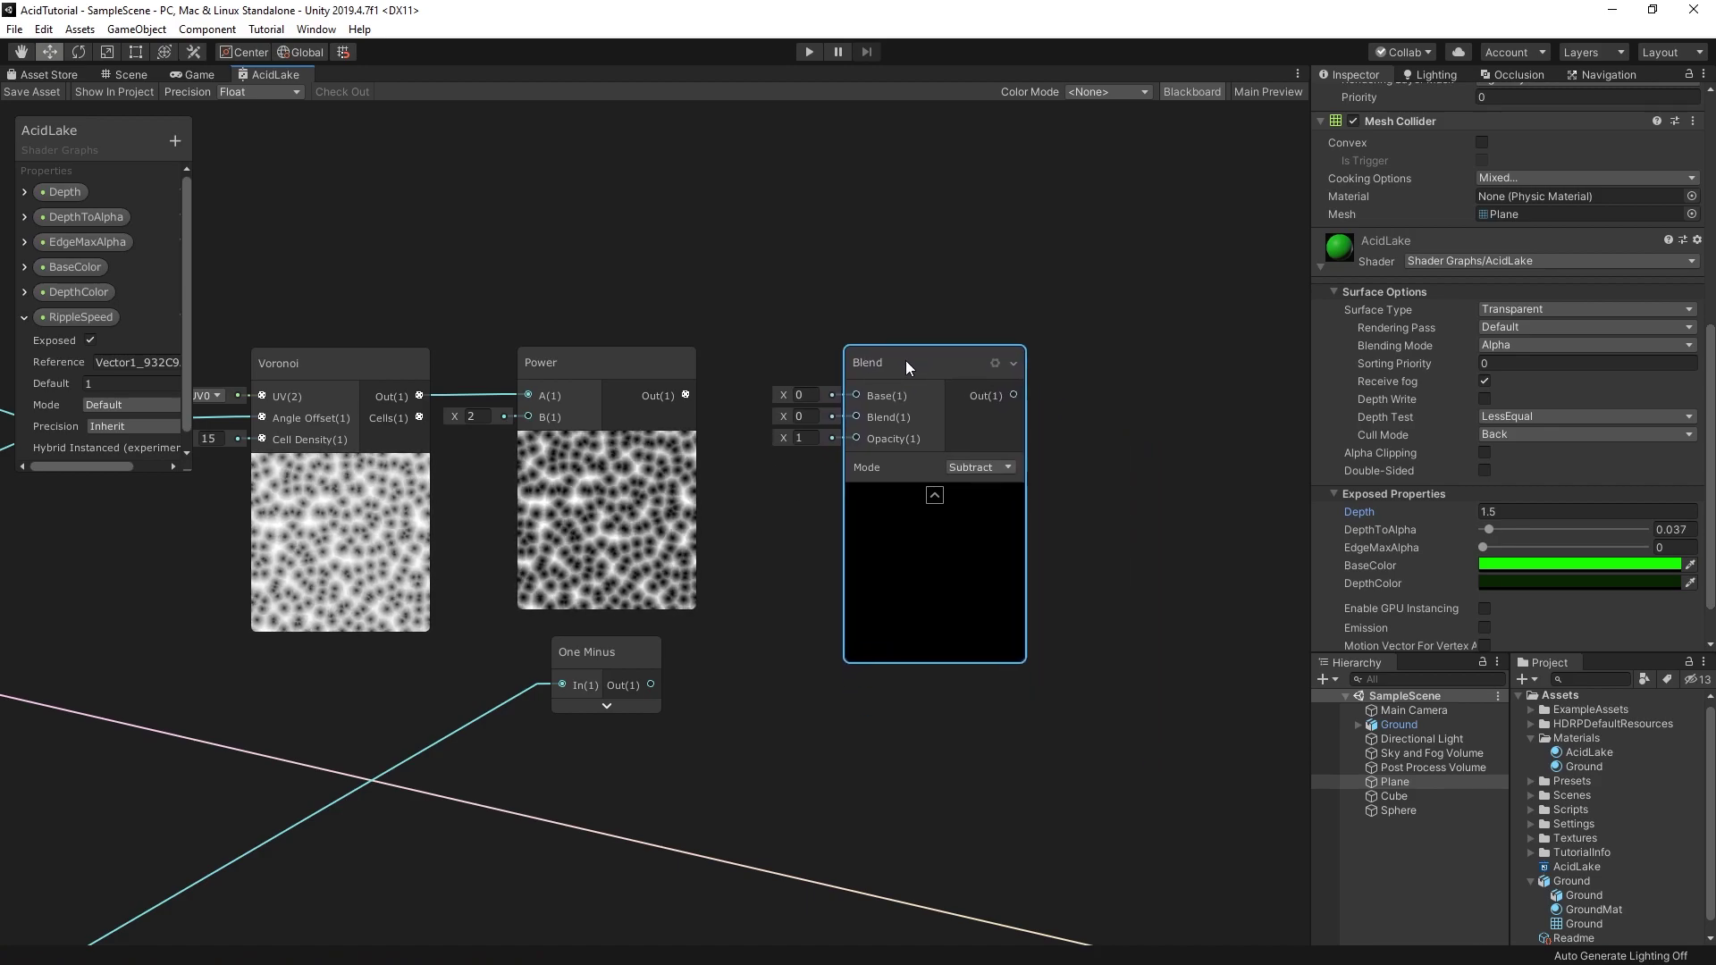
pyautogui.moveTo(686, 394); pyautogui.dragTo(856, 394)
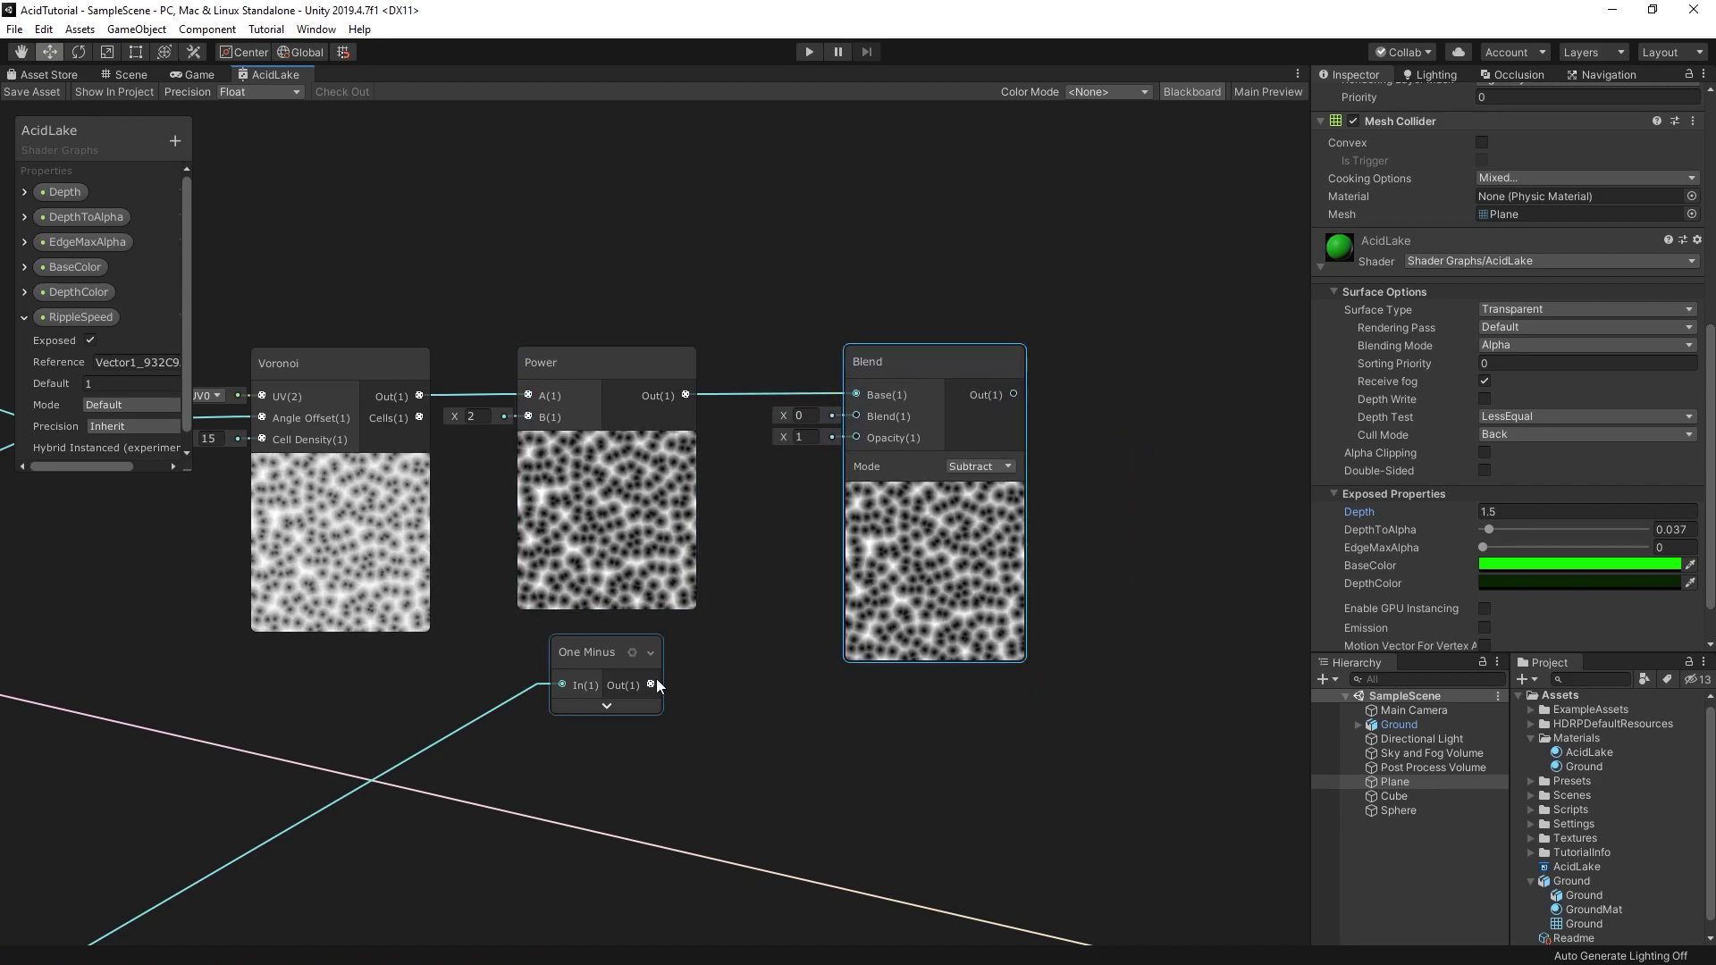
pyautogui.moveTo(650, 684); pyautogui.dragTo(856, 416)
pyautogui.click(1090, 471)
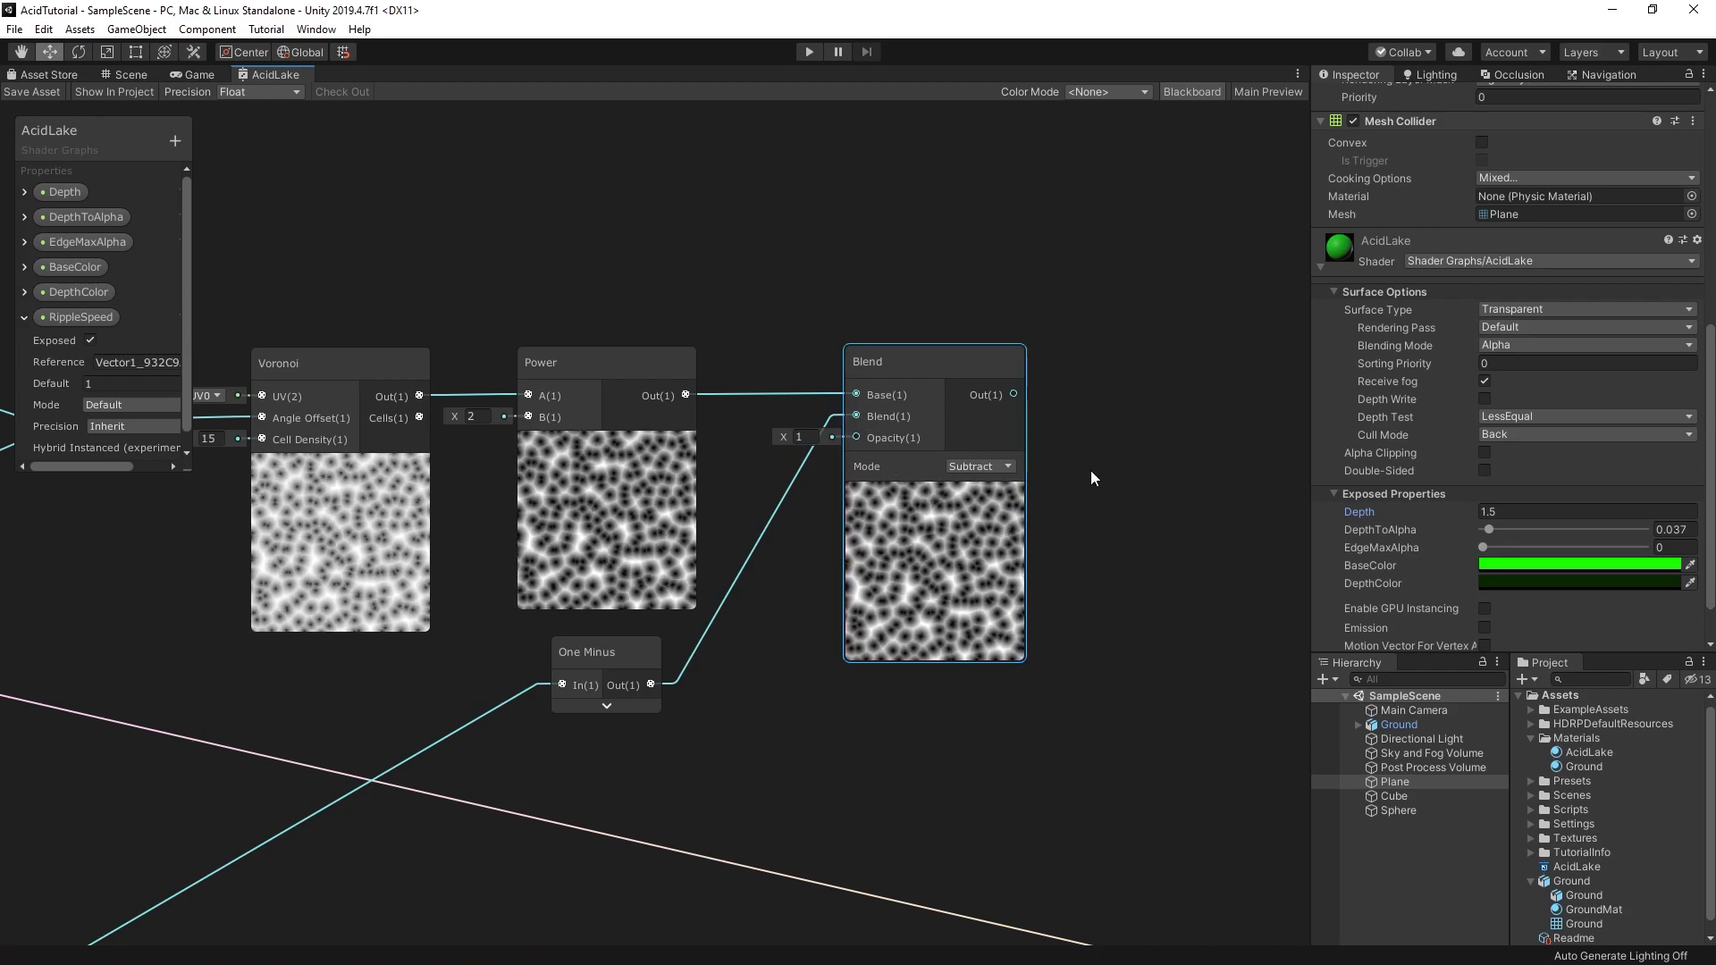
pyautogui.moveTo(1090, 470); pyautogui.dragTo(893, 447, button='middle')
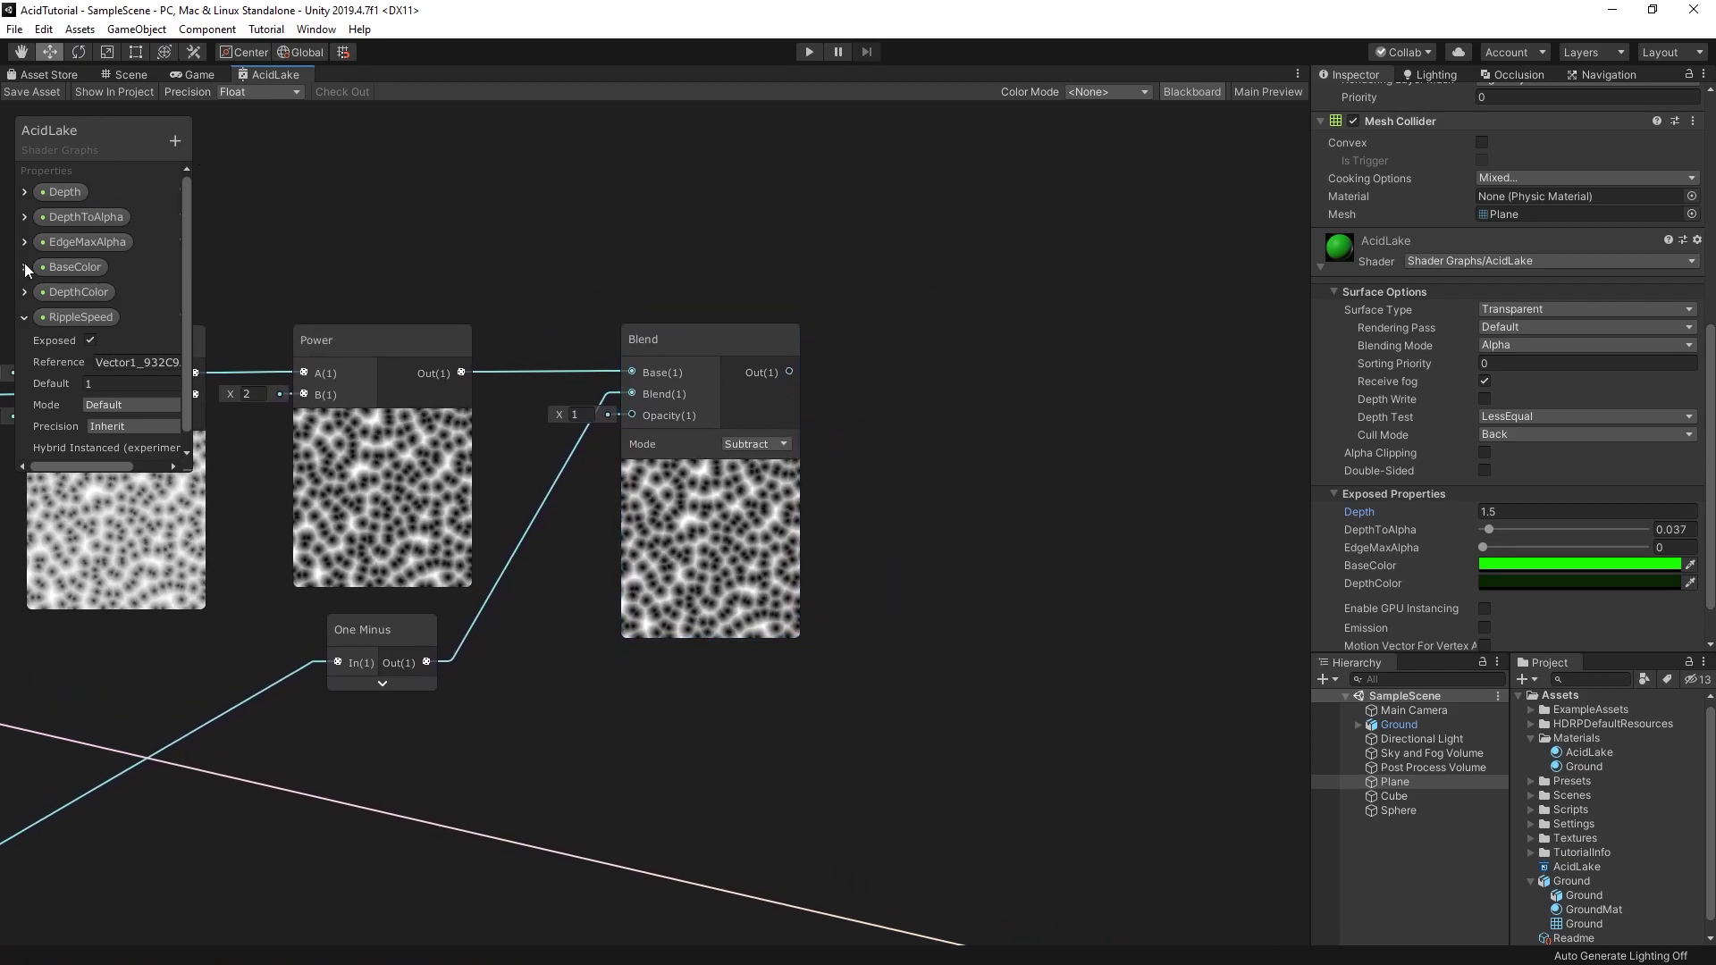
pyautogui.click(24, 317)
# Step: Add a RippleIntensity Vector1 slider property with default 0.75
pyautogui.click(175, 141)
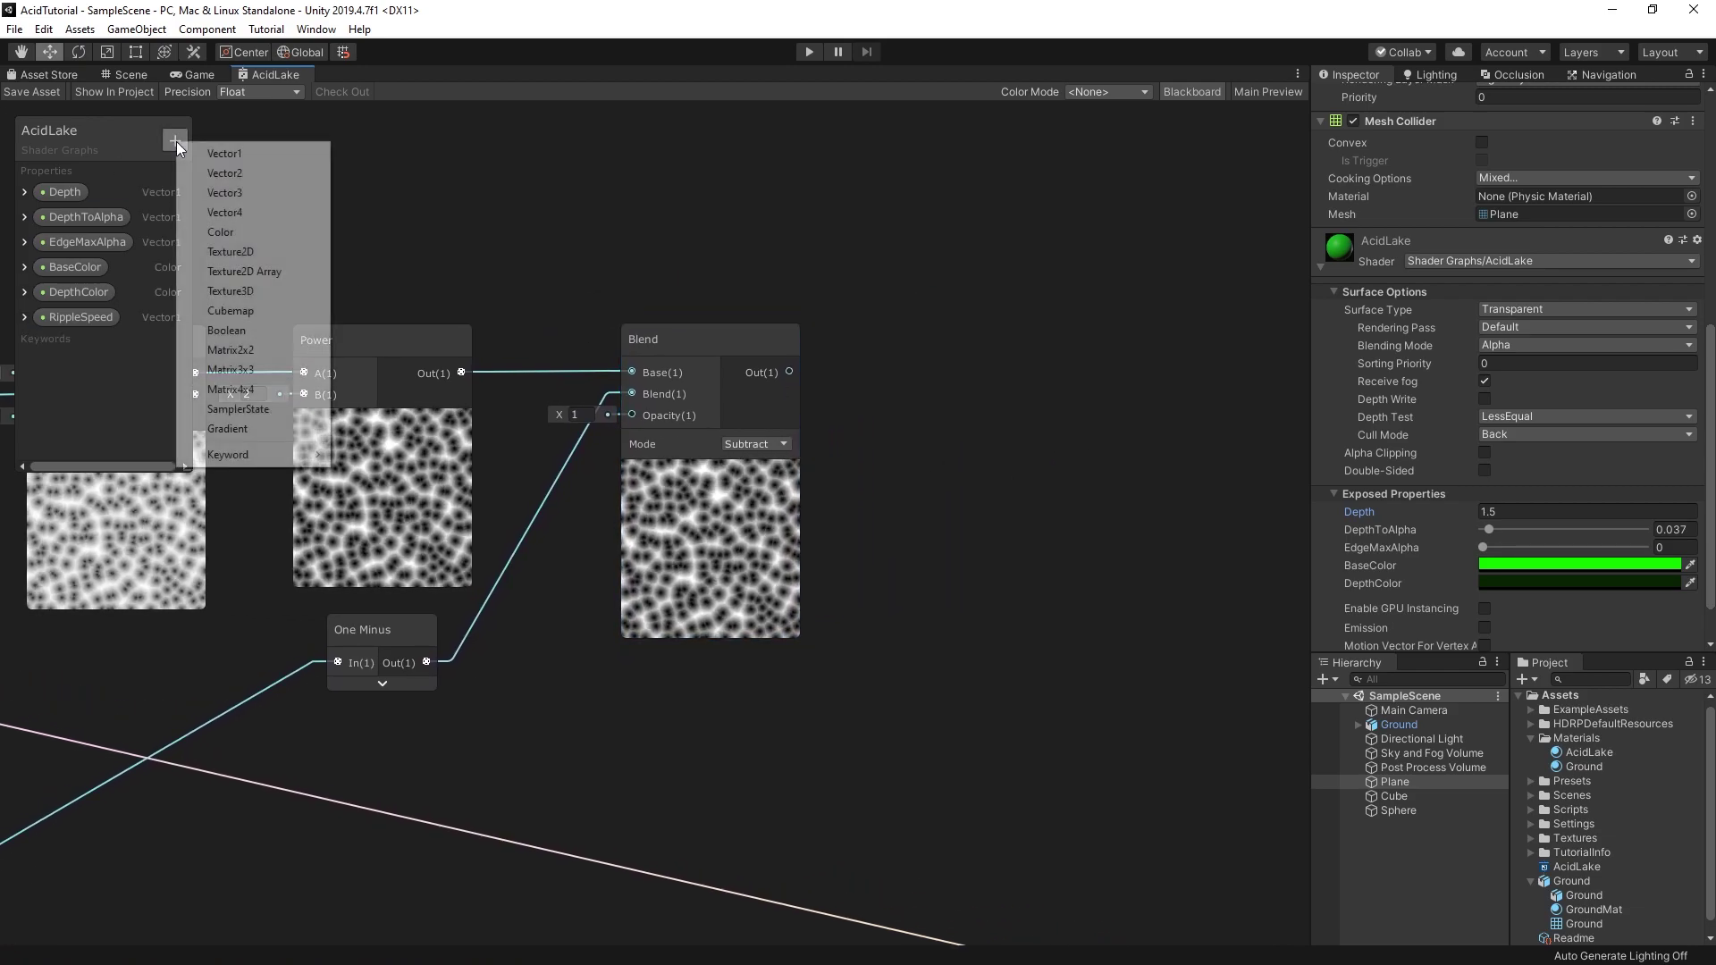
pyautogui.click(213, 153)
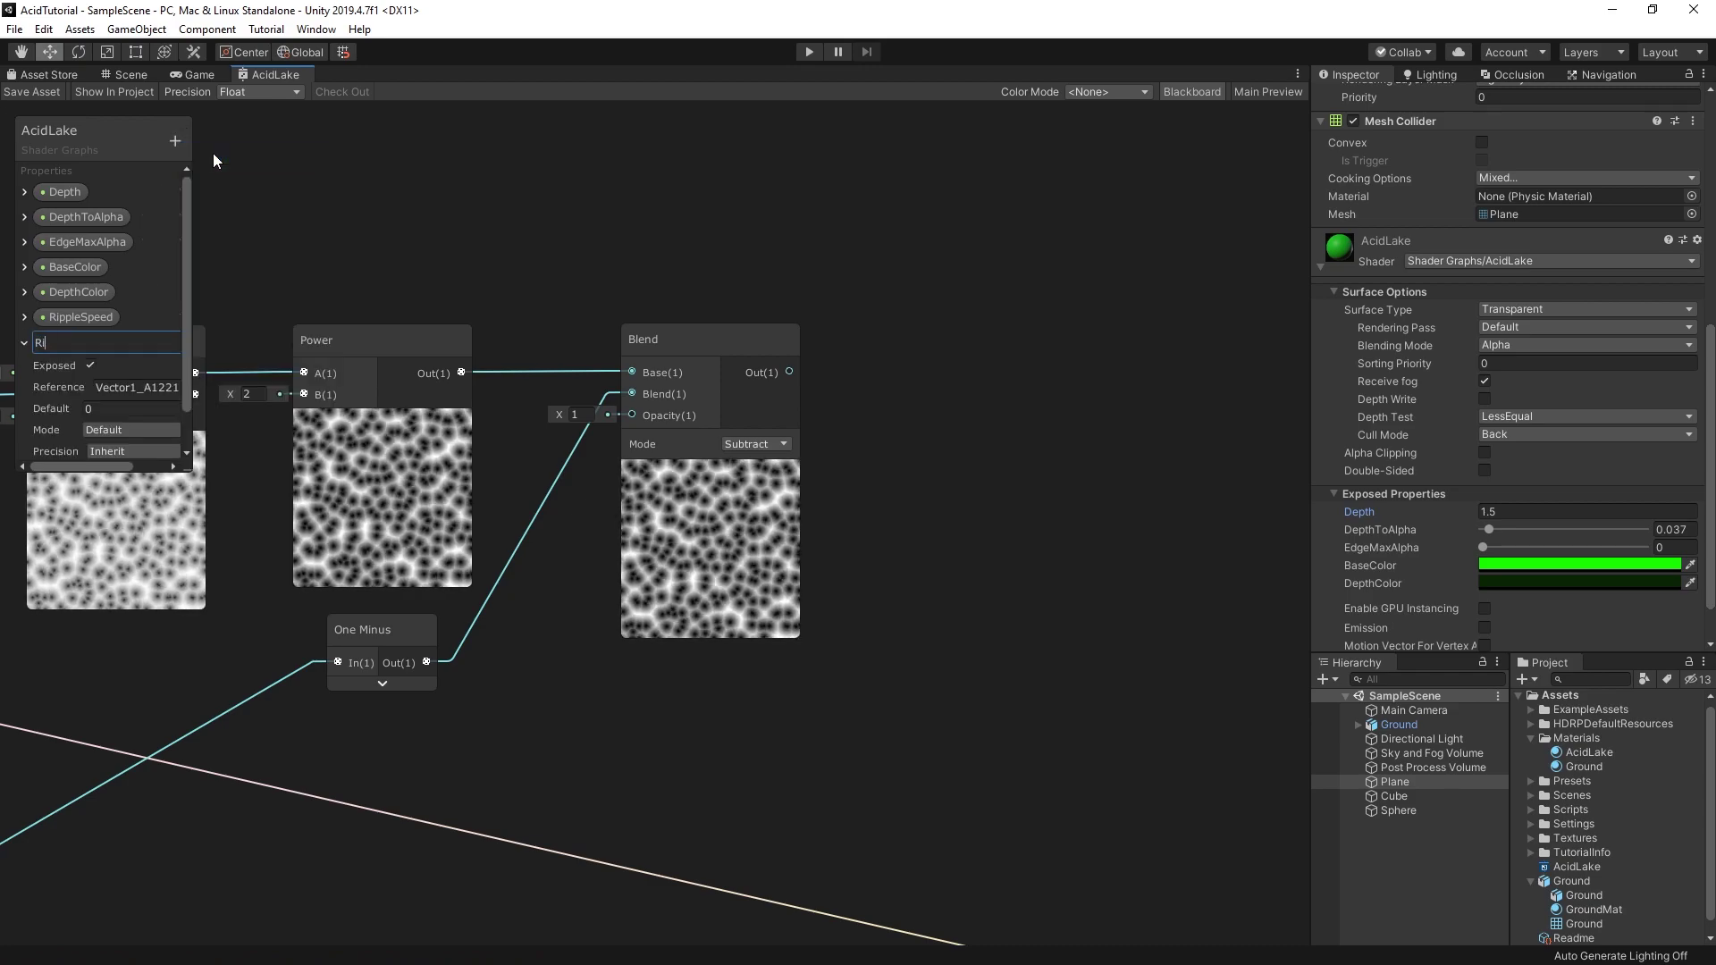
pyautogui.write('RippleIntensity')
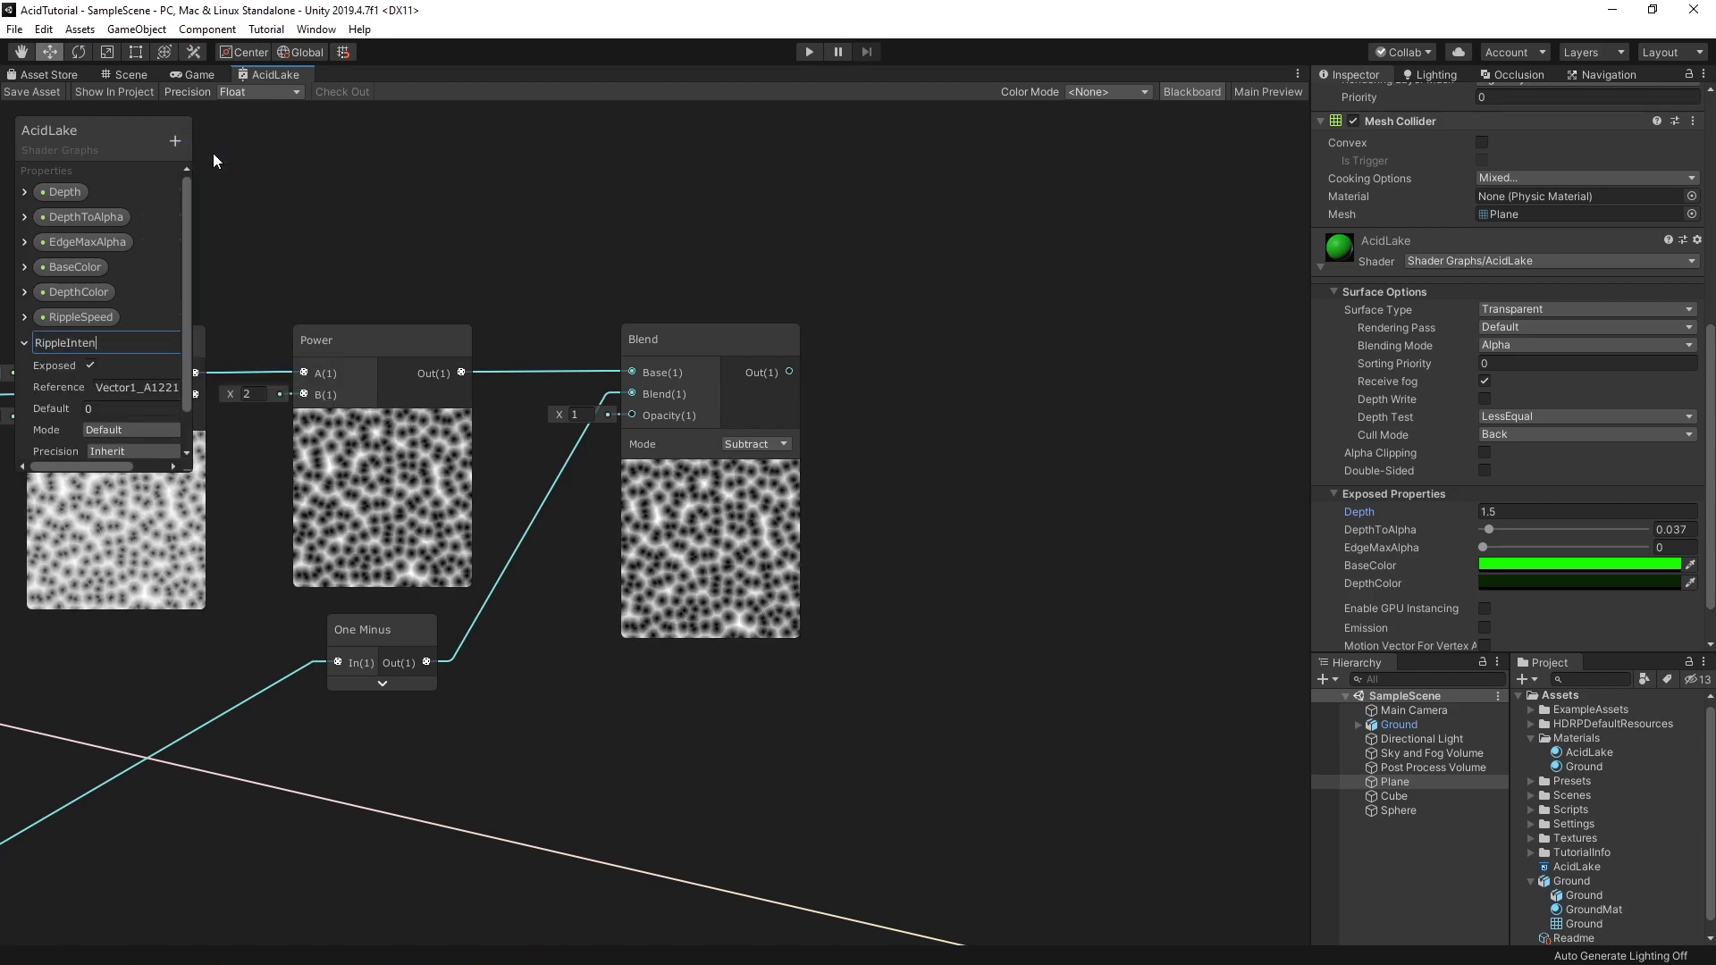
pyautogui.press('Return')
pyautogui.scroll(-1, 186, 386)
pyautogui.click(132, 367)
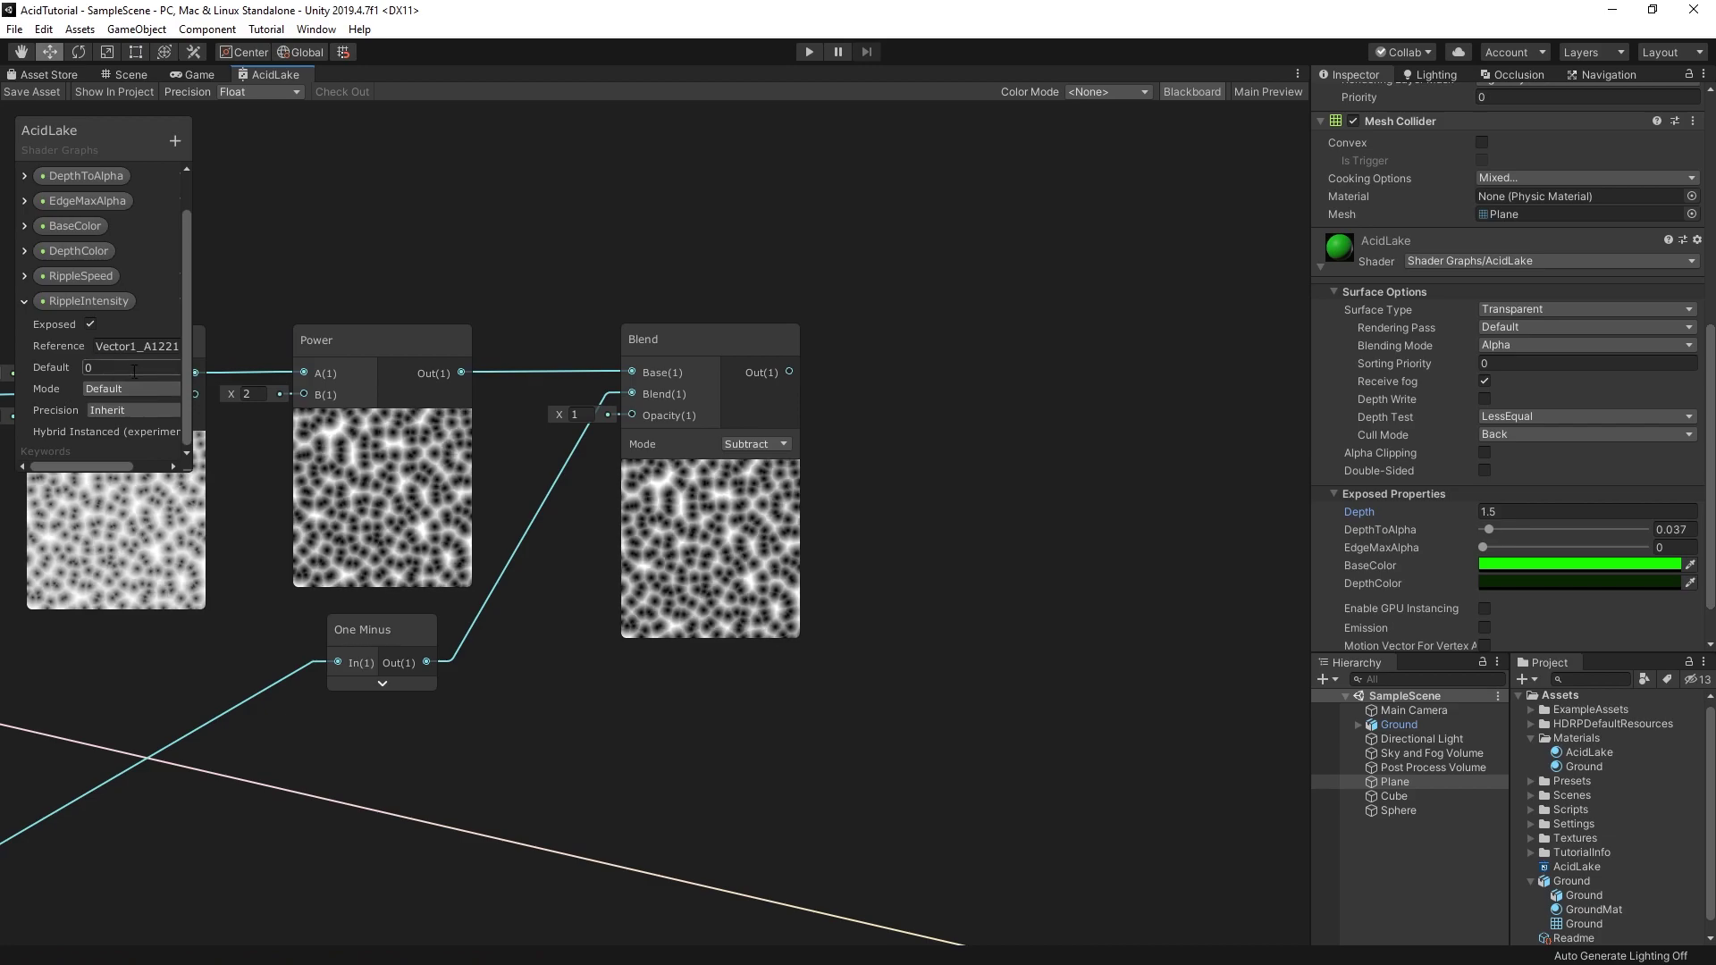
pyautogui.write('0,75')
pyautogui.click(115, 389)
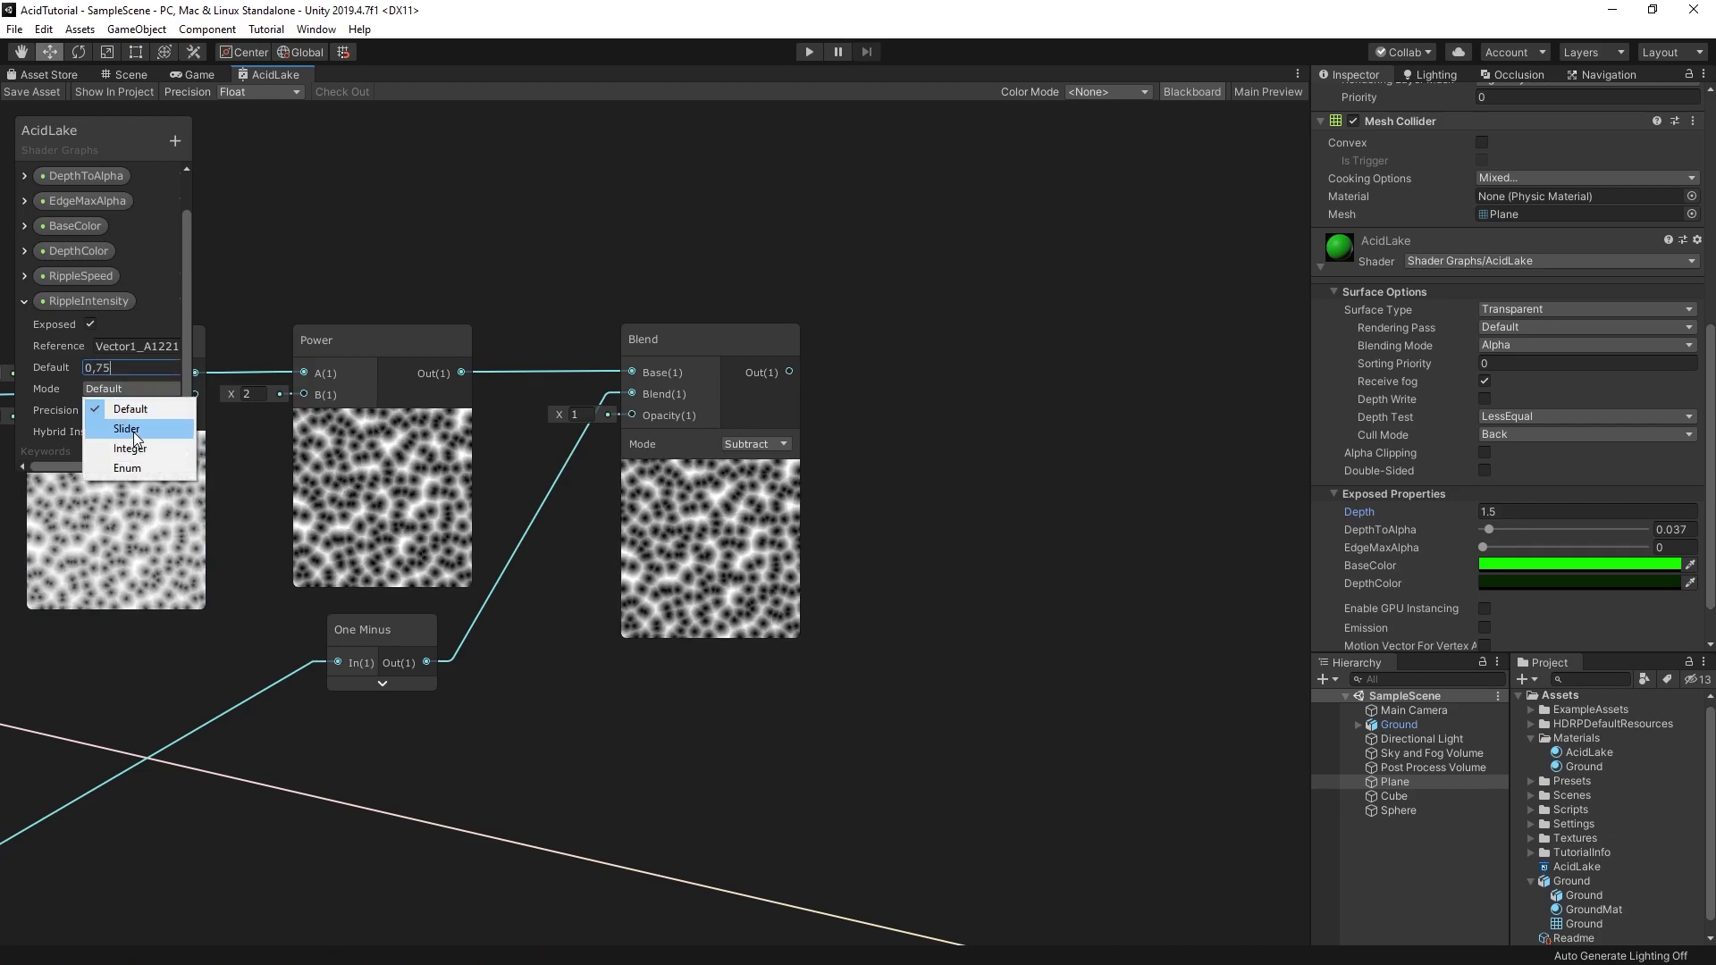
pyautogui.click(133, 428)
# Step: Clamp the Blend result with RippleIntensity as the maximum
pyautogui.moveTo(1064, 372); pyautogui.dragTo(834, 373, button='middle')
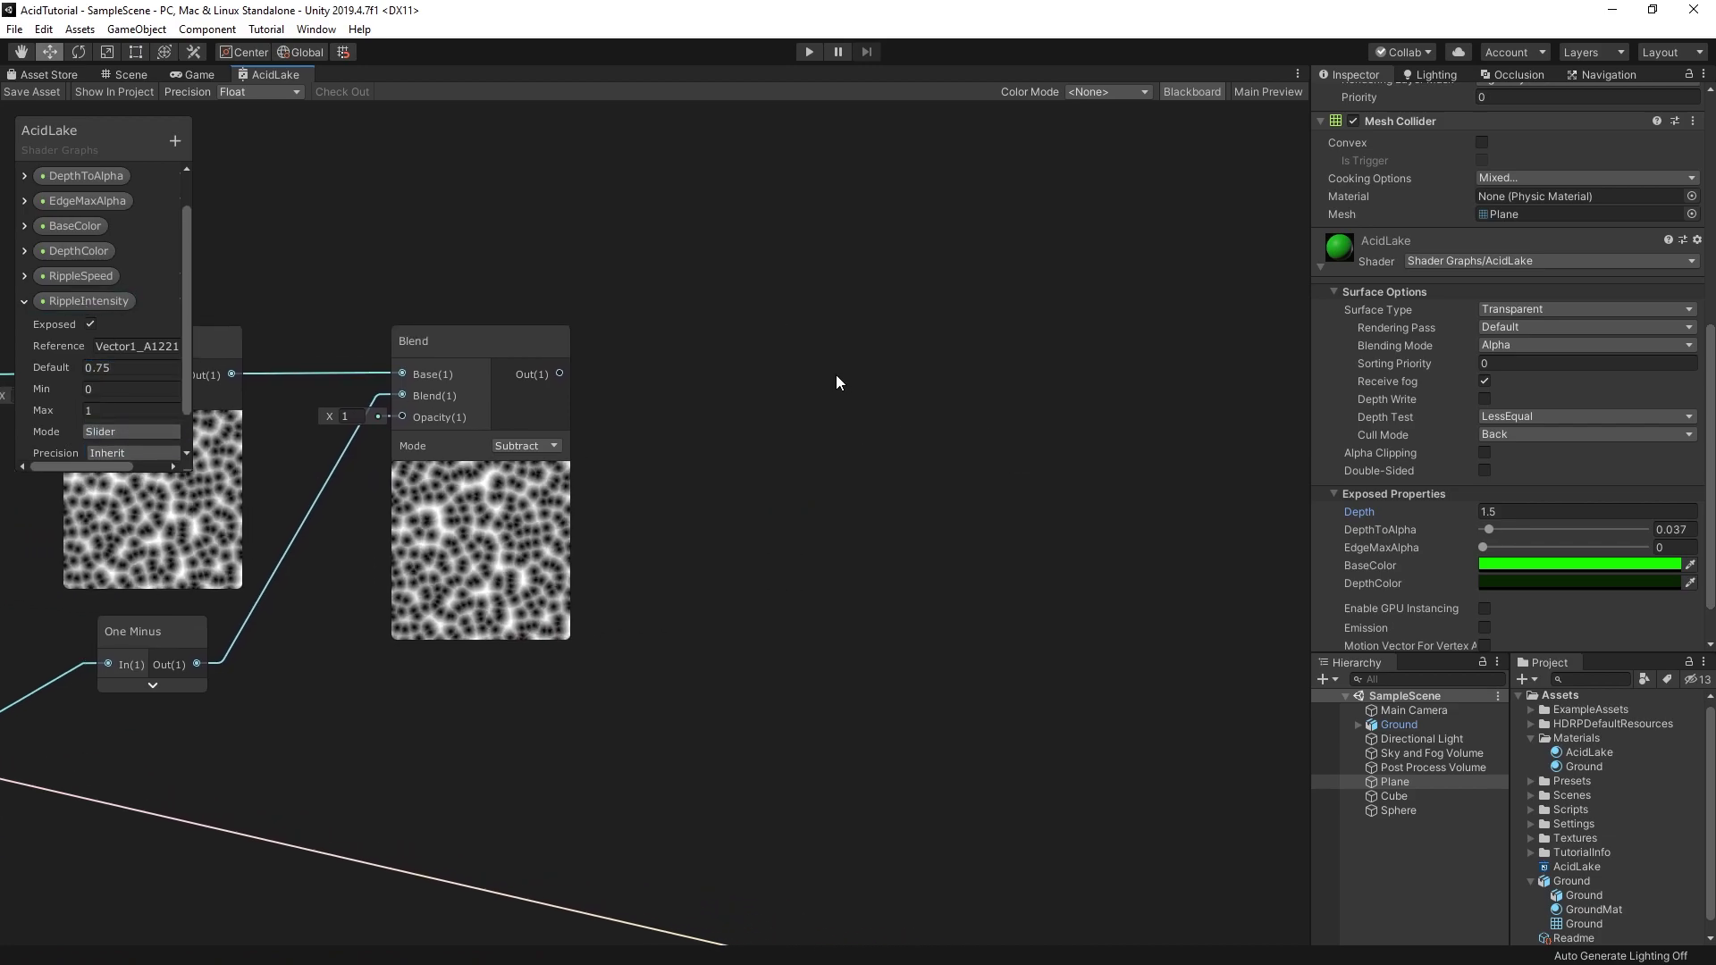
pyautogui.press('space')
pyautogui.write('clamp')
pyautogui.press('Return')
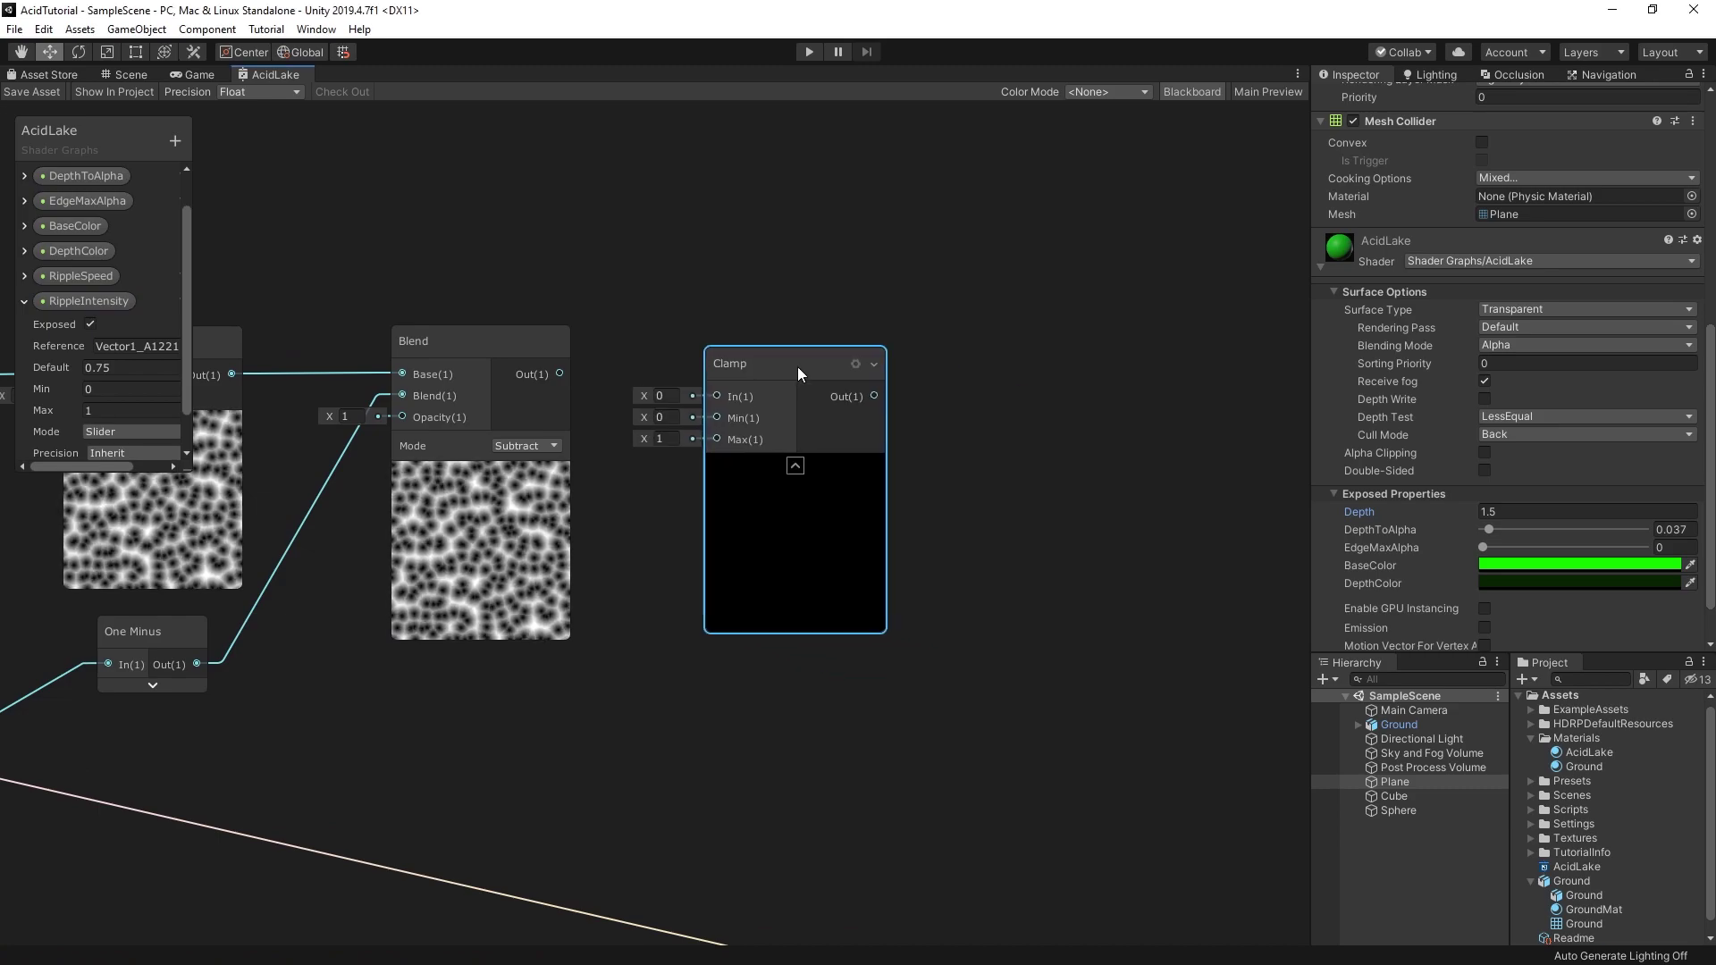
pyautogui.moveTo(797, 366); pyautogui.dragTo(790, 355)
pyautogui.moveTo(560, 373); pyautogui.dragTo(709, 384)
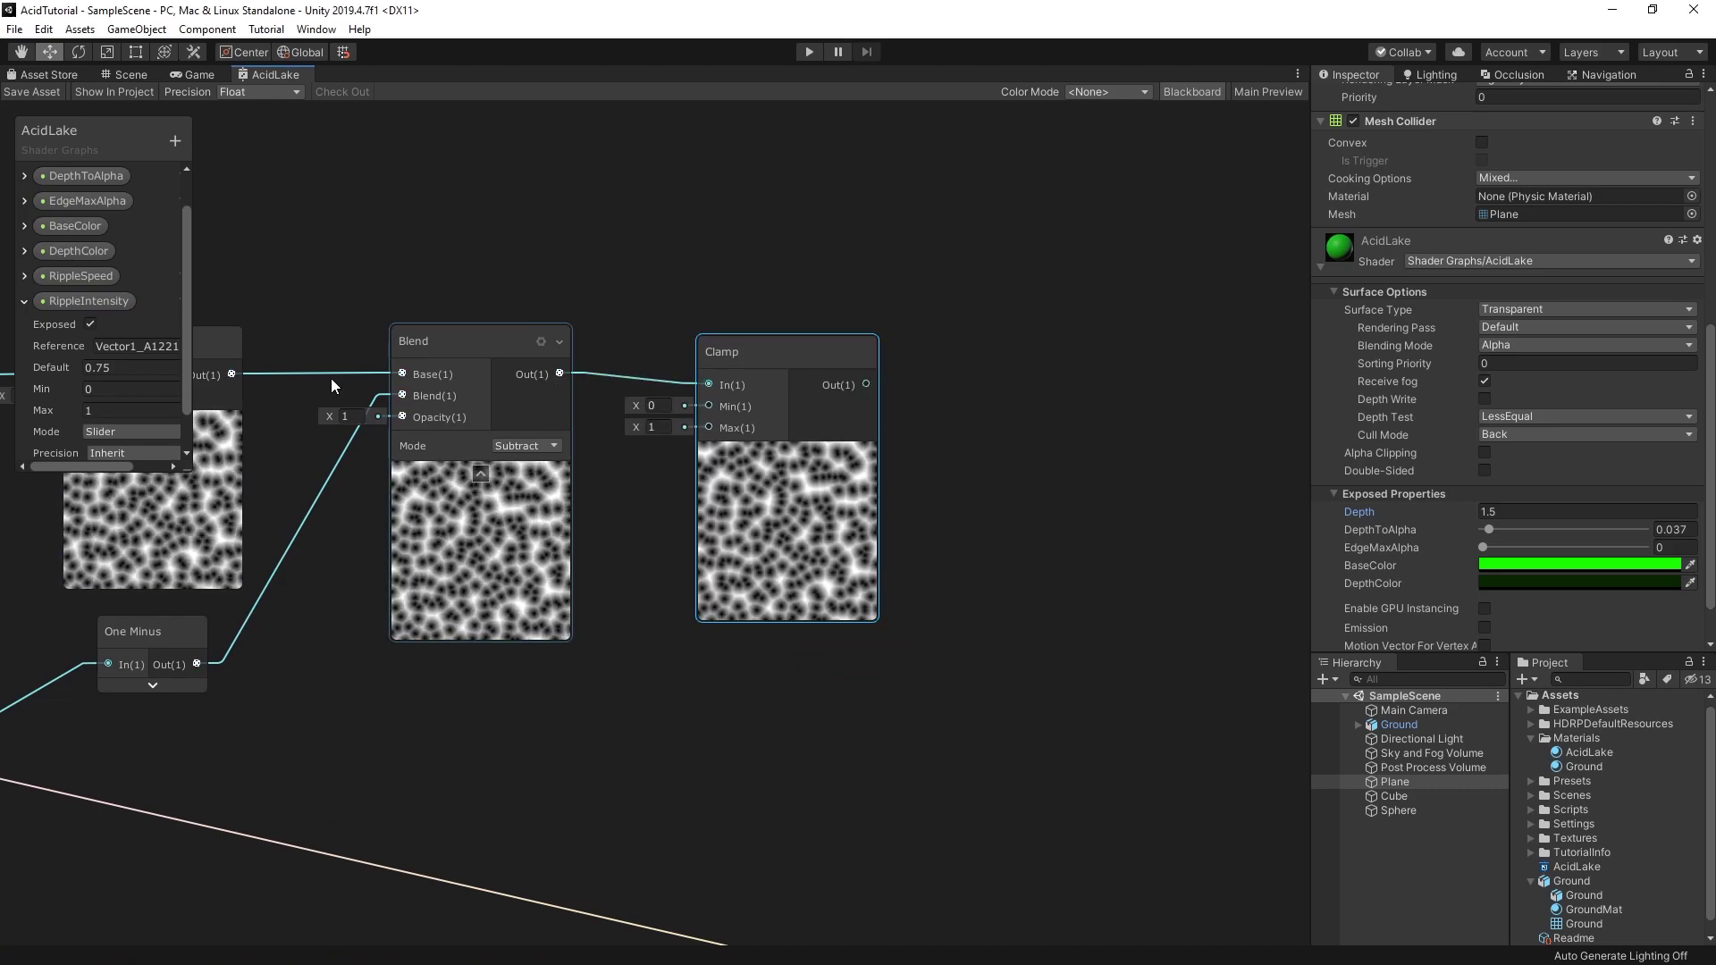
pyautogui.moveTo(99, 299)
pyautogui.mouseDown()
pyautogui.moveTo(636, 722)
pyautogui.moveTo(684, 469)
pyautogui.moveTo(710, 427)
pyautogui.mouseUp()
pyautogui.moveTo(604, 713); pyautogui.dragTo(515, 686)
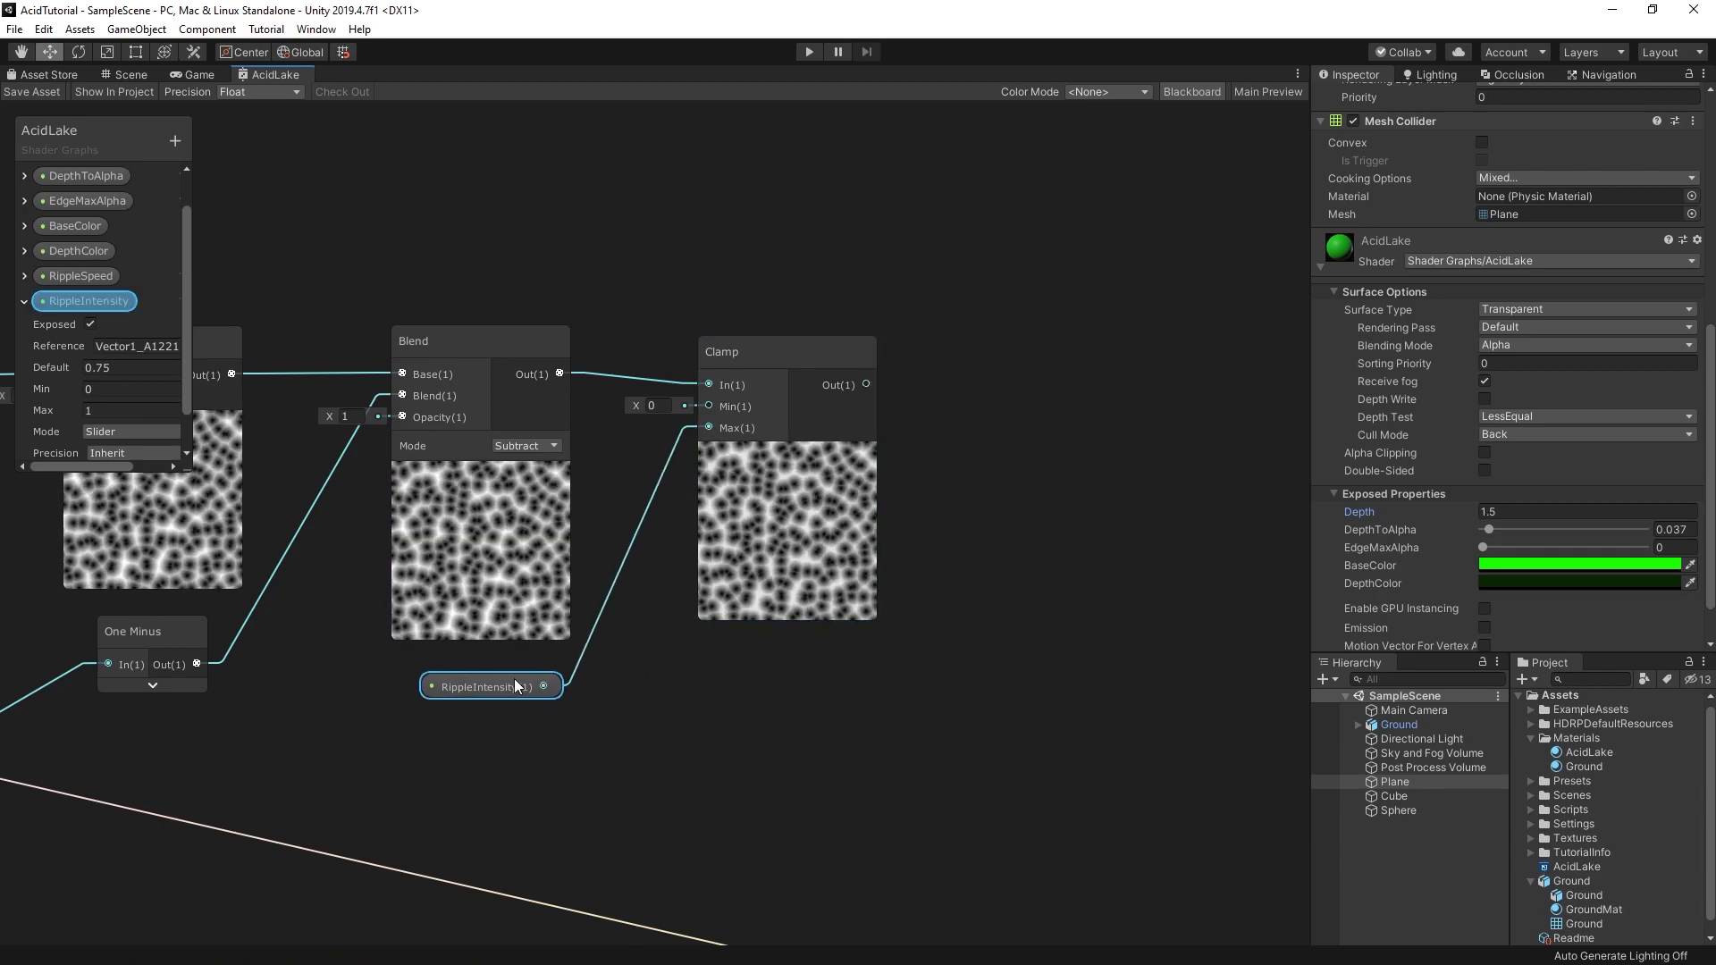
# Step: Dodge-blend the clamped ripples over the Lerp colour and send it to Lit Master BaseColor
pyautogui.scroll(-2, 952, 544)
pyautogui.scroll(-1, 952, 544)
pyautogui.press('space')
pyautogui.click(1060, 570)
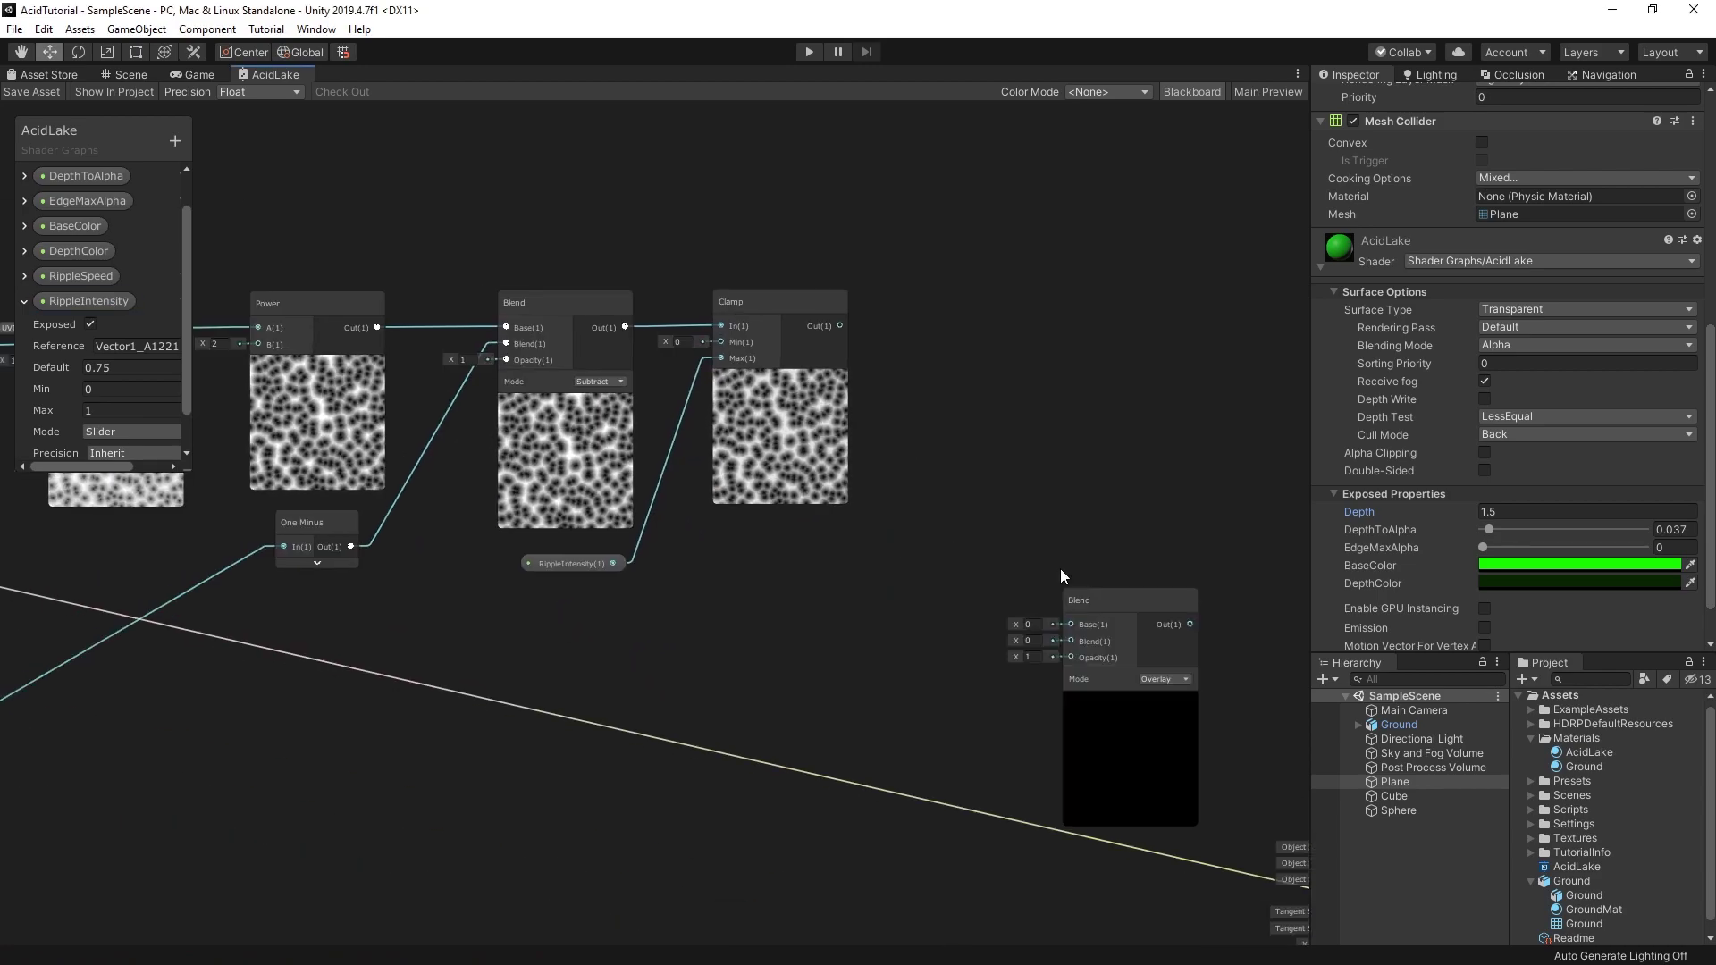
pyautogui.click(1173, 679)
pyautogui.click(1213, 319)
pyautogui.moveTo(1120, 601); pyautogui.dragTo(968, 527)
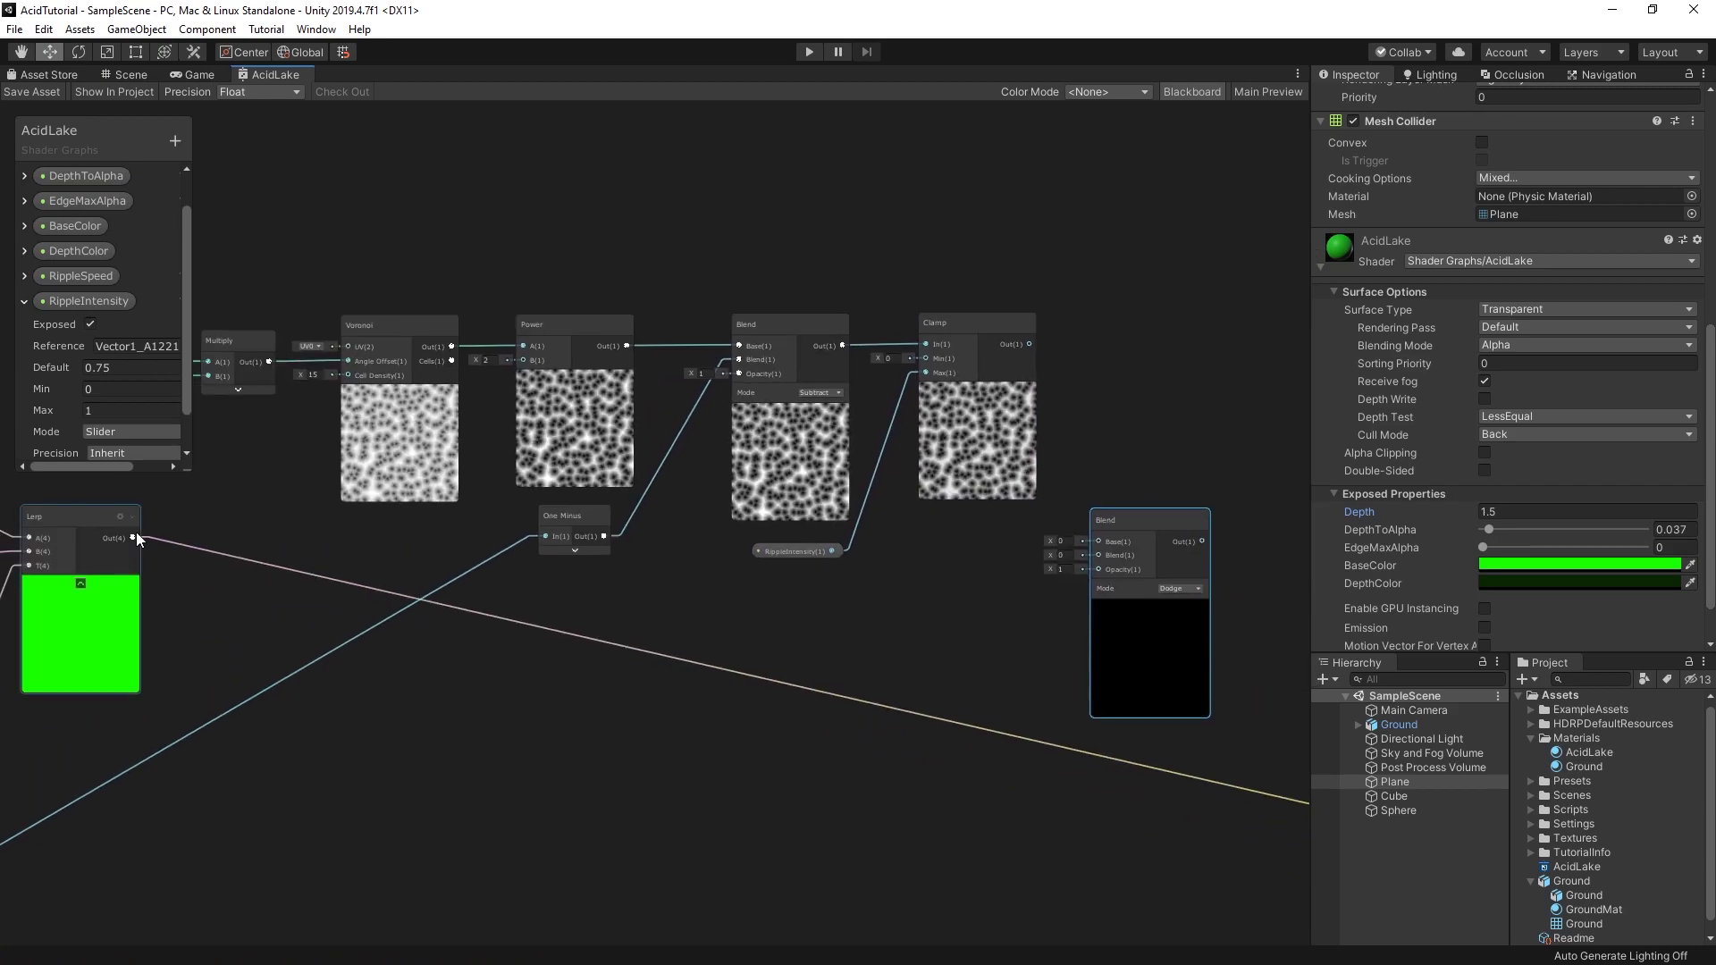
pyautogui.moveTo(135, 532); pyautogui.dragTo(1097, 538)
pyautogui.moveTo(1022, 345)
pyautogui.mouseDown()
pyautogui.moveTo(1112, 588)
pyautogui.moveTo(1098, 555)
pyautogui.mouseUp()
pyautogui.moveTo(1199, 554); pyautogui.dragTo(754, 518, button='middle')
pyautogui.scroll(2, 687, 497)
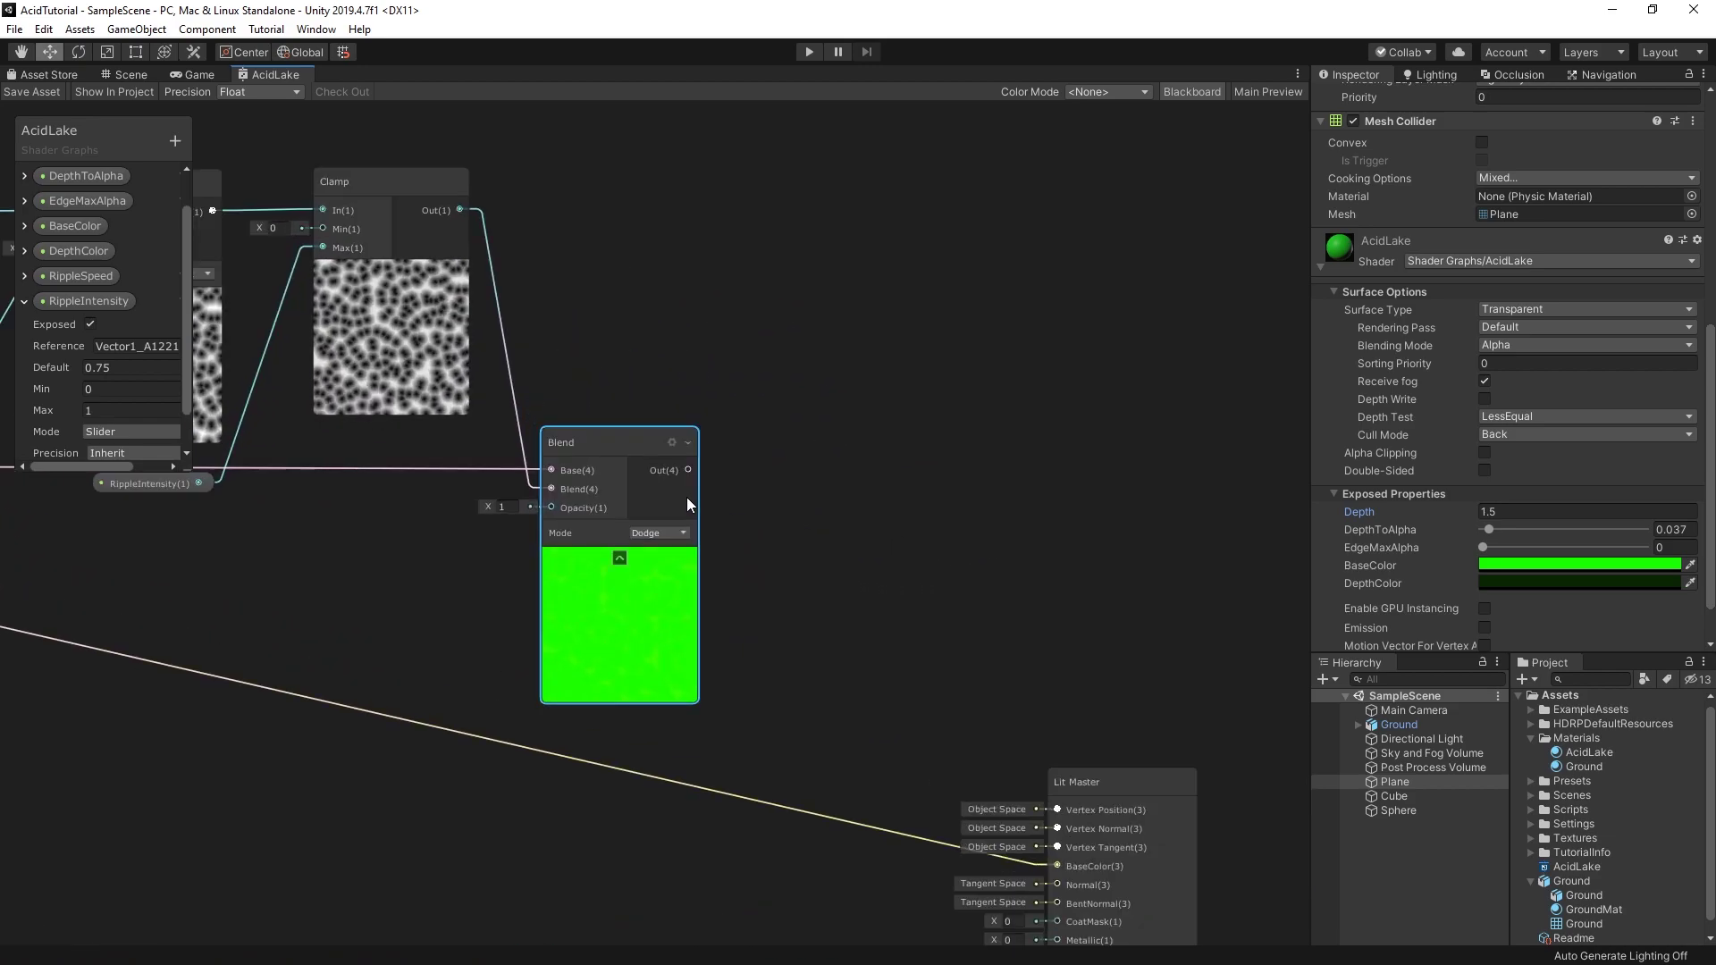
pyautogui.moveTo(688, 470); pyautogui.dragTo(1059, 796)
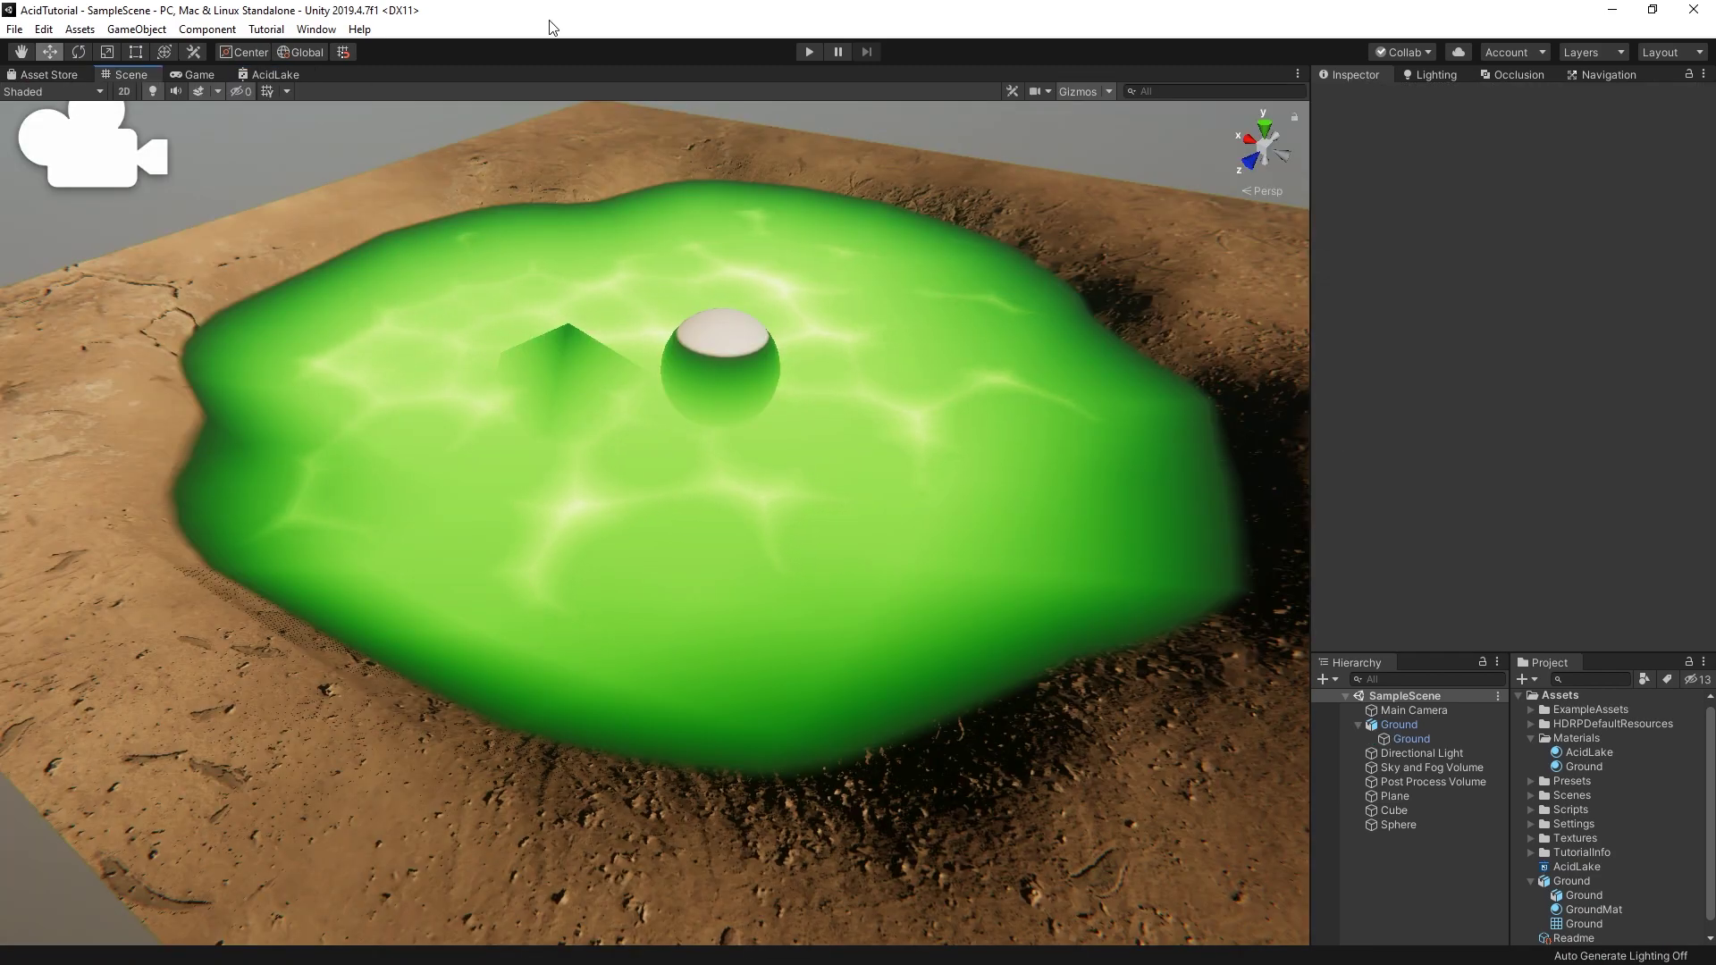
pyautogui.click(1012, 367)
pyautogui.scroll(-10, 1488, 410)
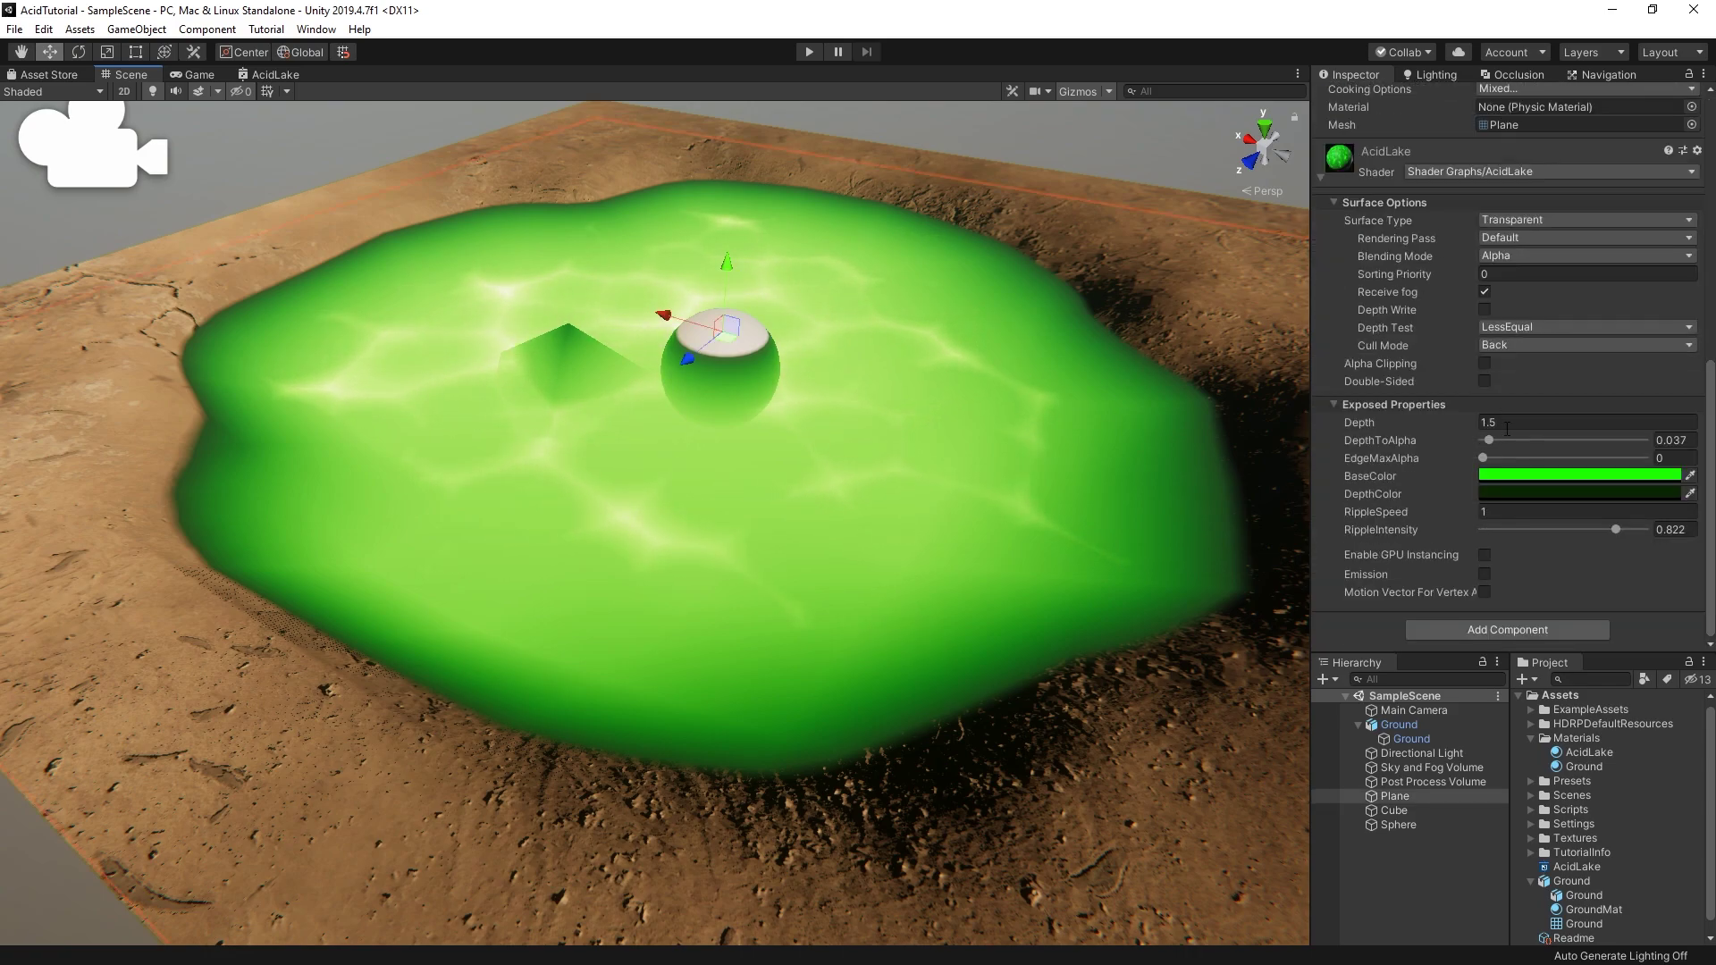
pyautogui.moveTo(1471, 511)
pyautogui.mouseDown()
pyautogui.moveTo(1608, 528)
pyautogui.moveTo(1489, 527)
pyautogui.mouseUp()
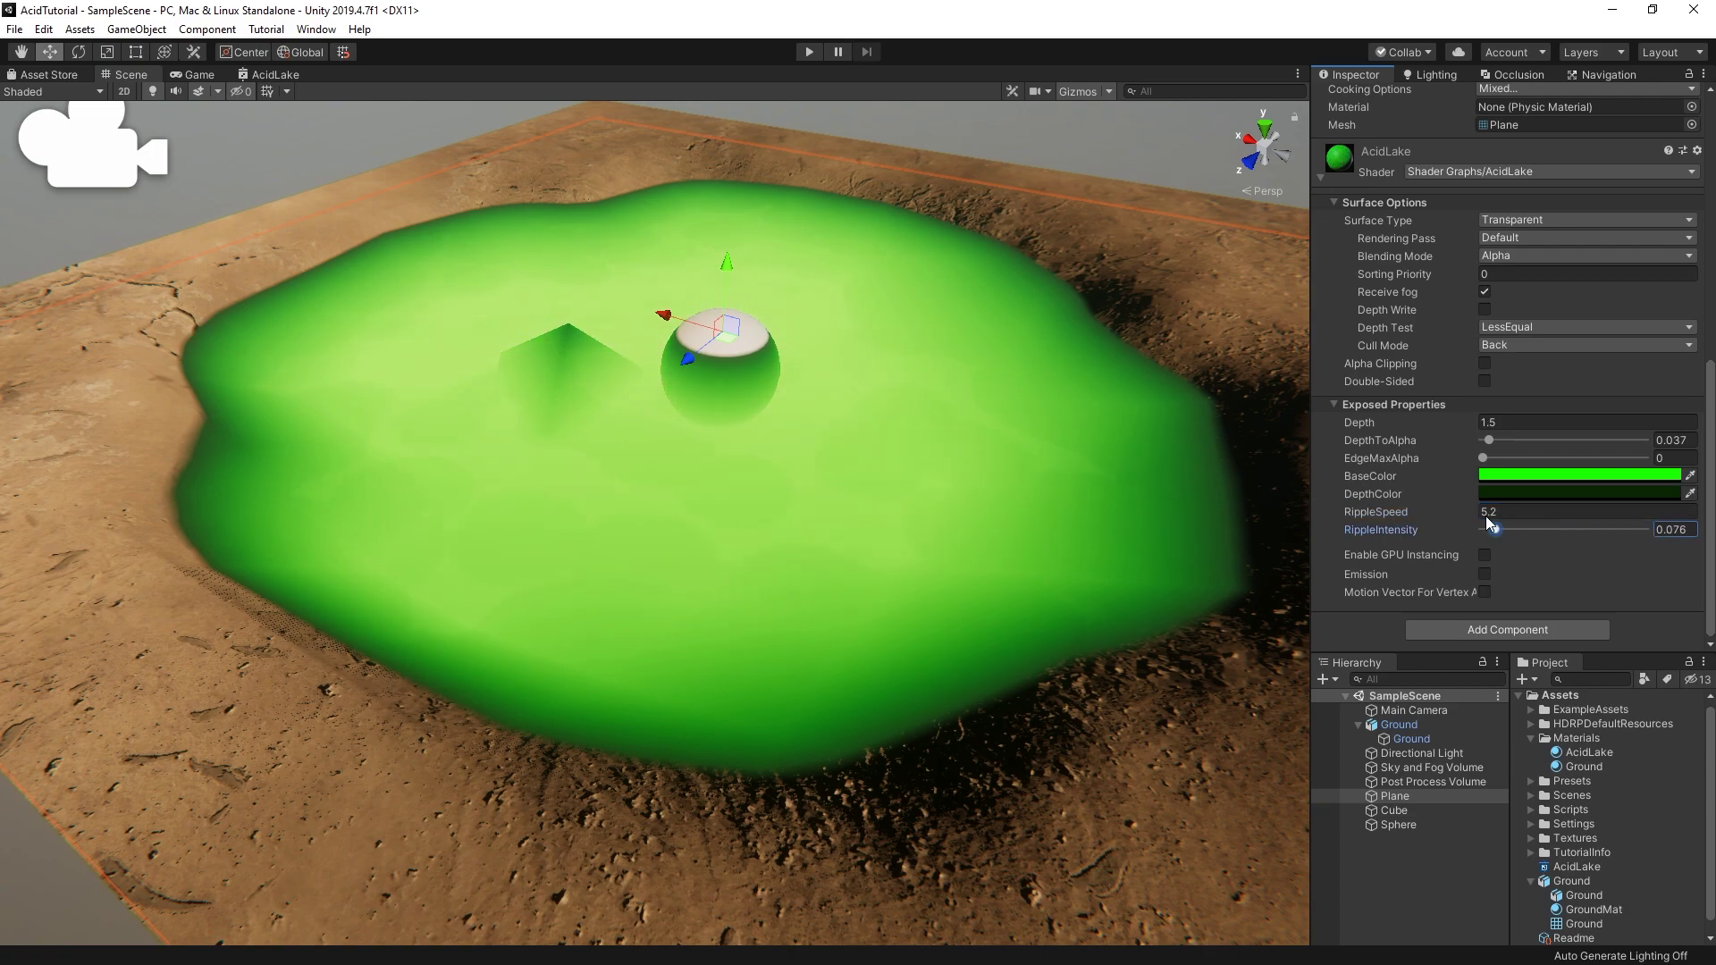
pyautogui.click(262, 75)
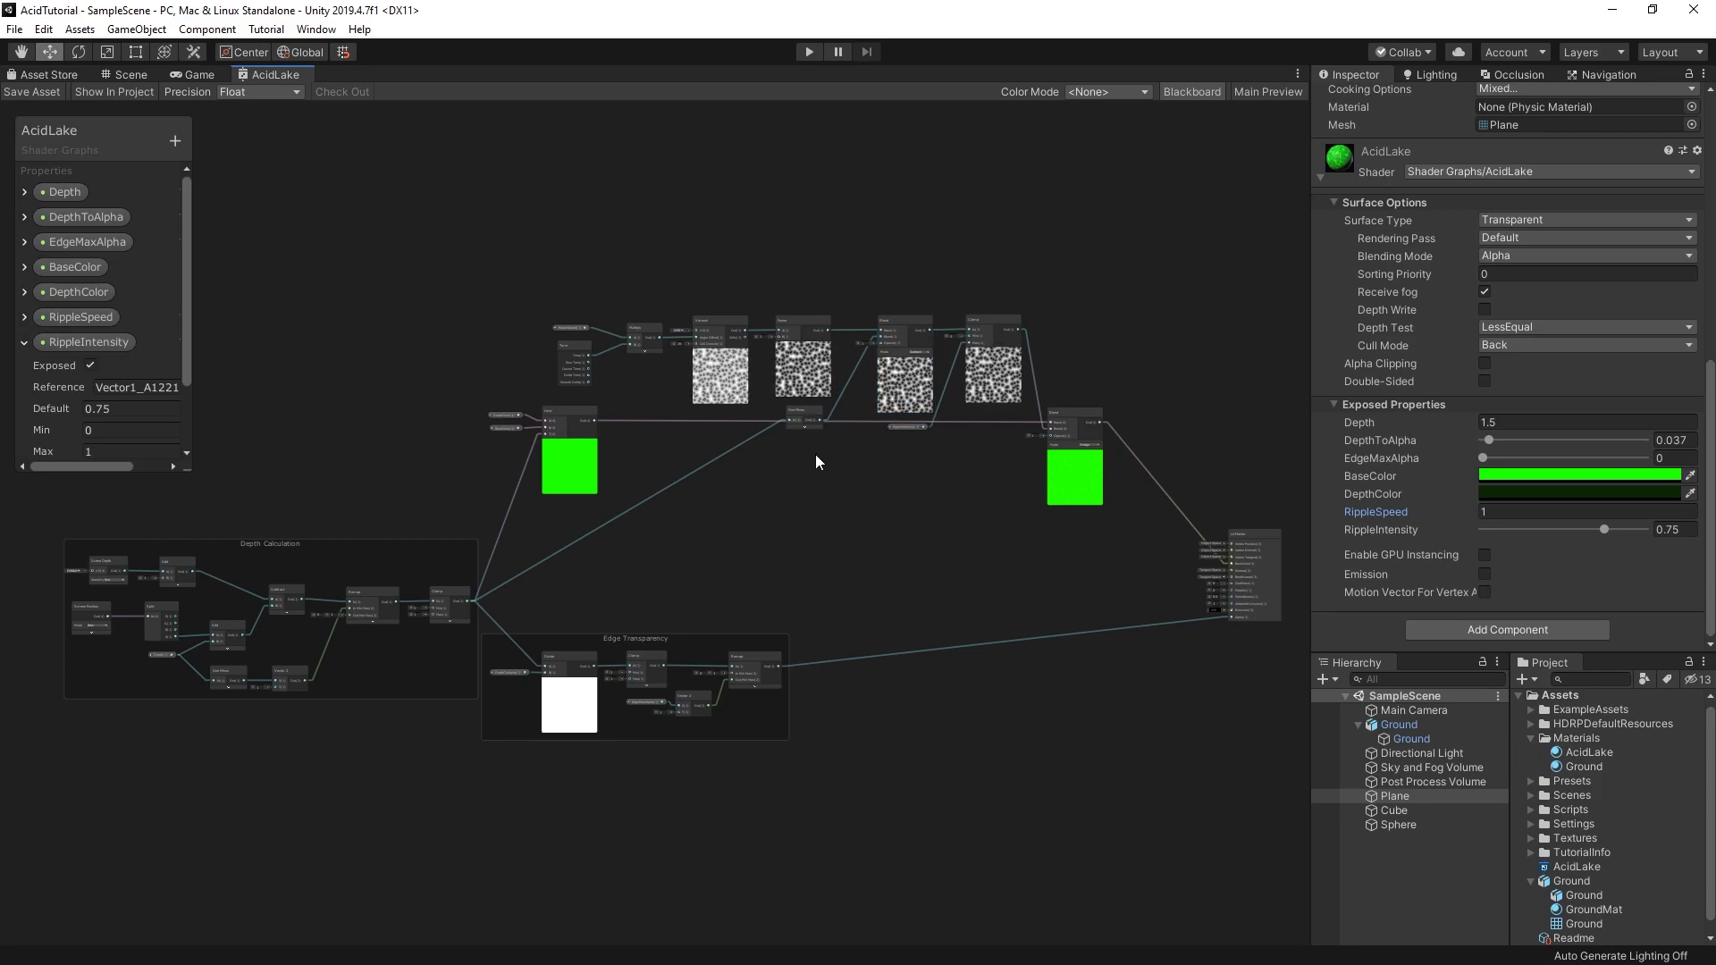
# Step: Add a Vector1 property named CloudSpeed to the Blackboard
pyautogui.moveTo(846, 462); pyautogui.dragTo(867, 535, button='middle')
pyautogui.scroll(2, 870, 537)
pyautogui.scroll(2, 874, 531)
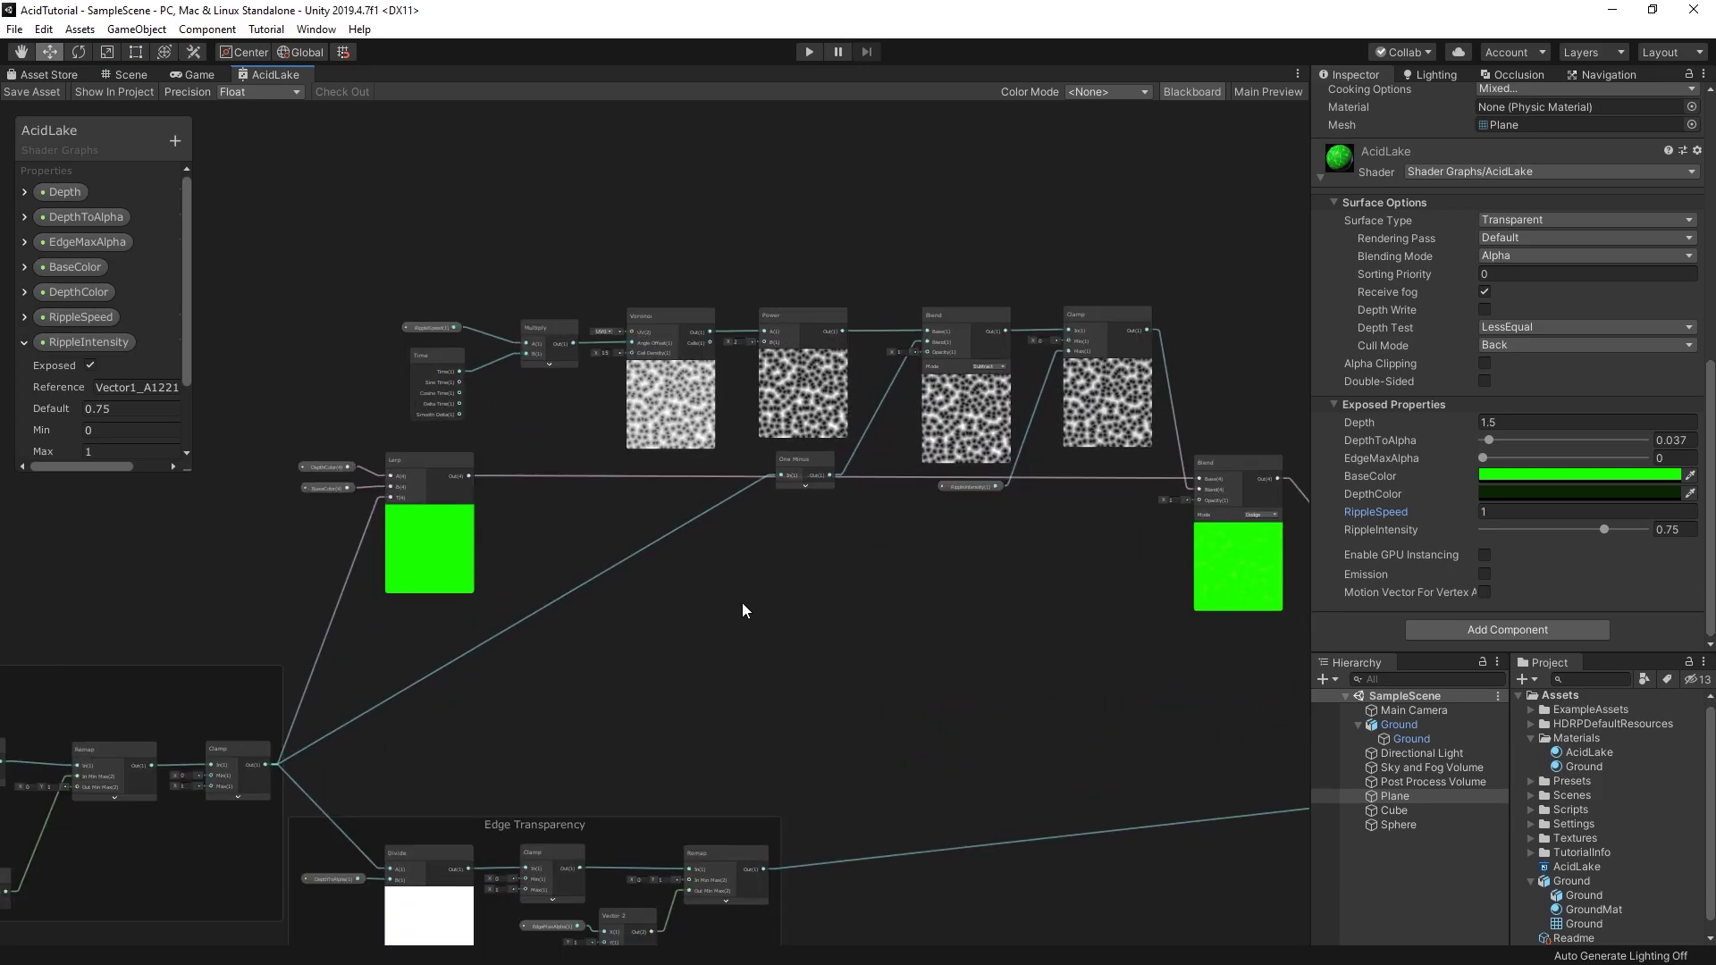
pyautogui.moveTo(355, 281); pyautogui.dragTo(486, 349, button='middle')
pyautogui.click(35, 345)
pyautogui.click(174, 143)
pyautogui.click(258, 157)
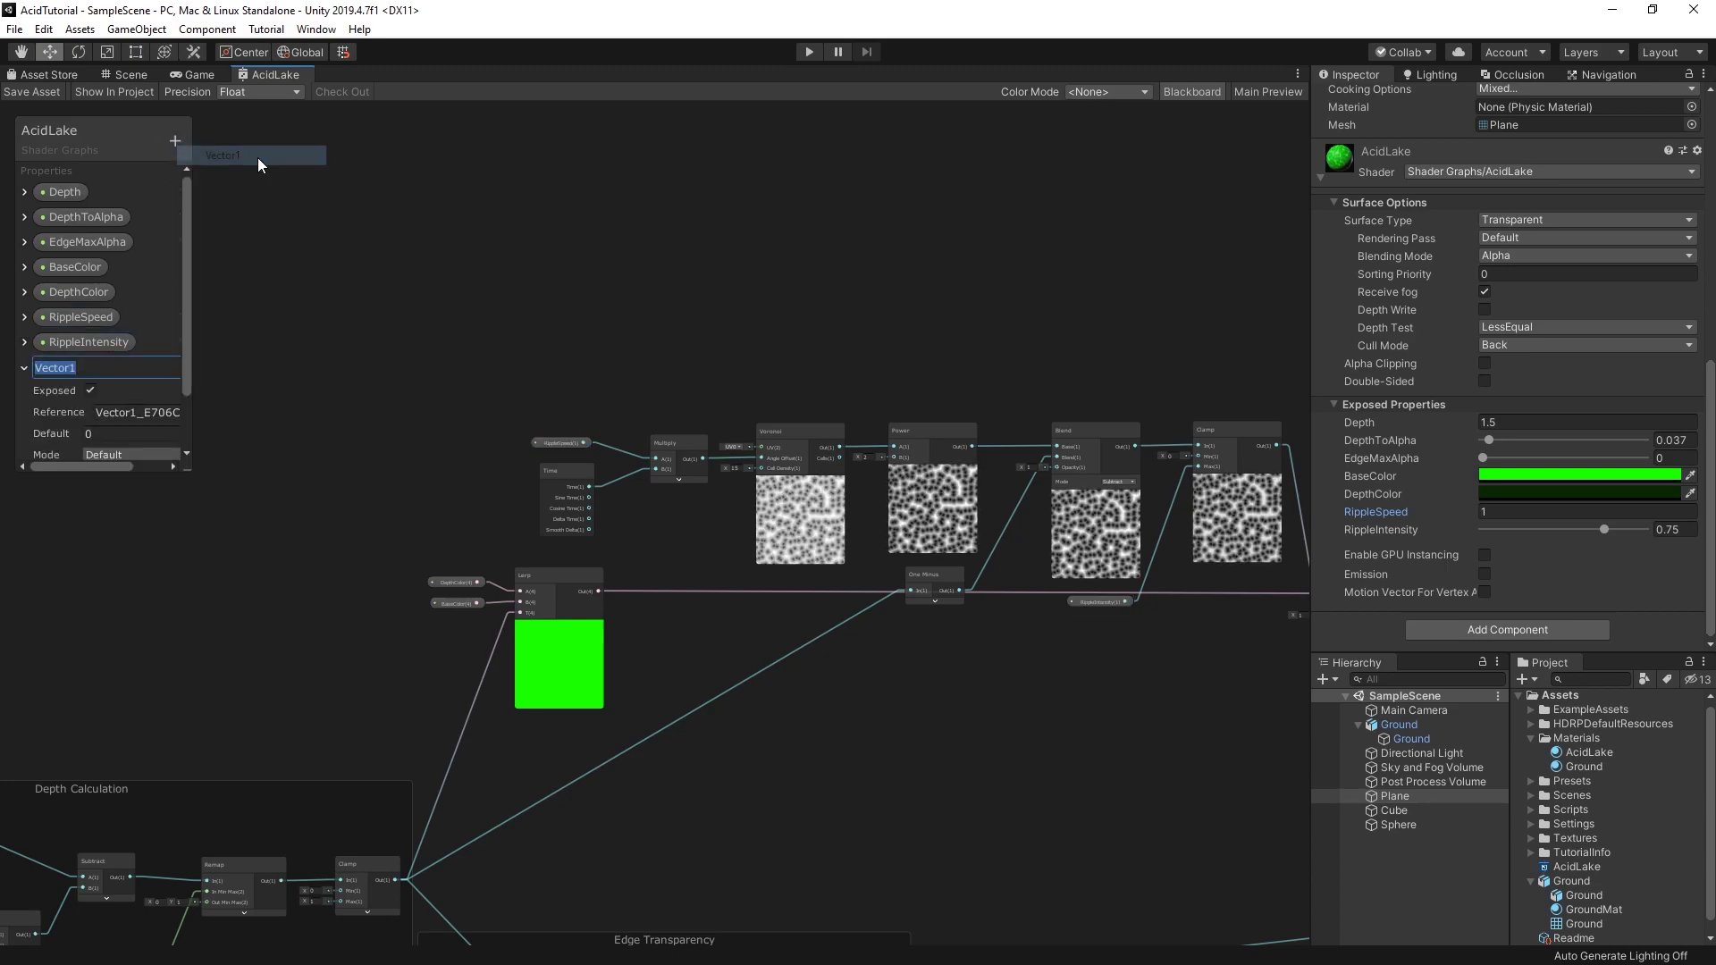
pyautogui.write('CloudSpeed')
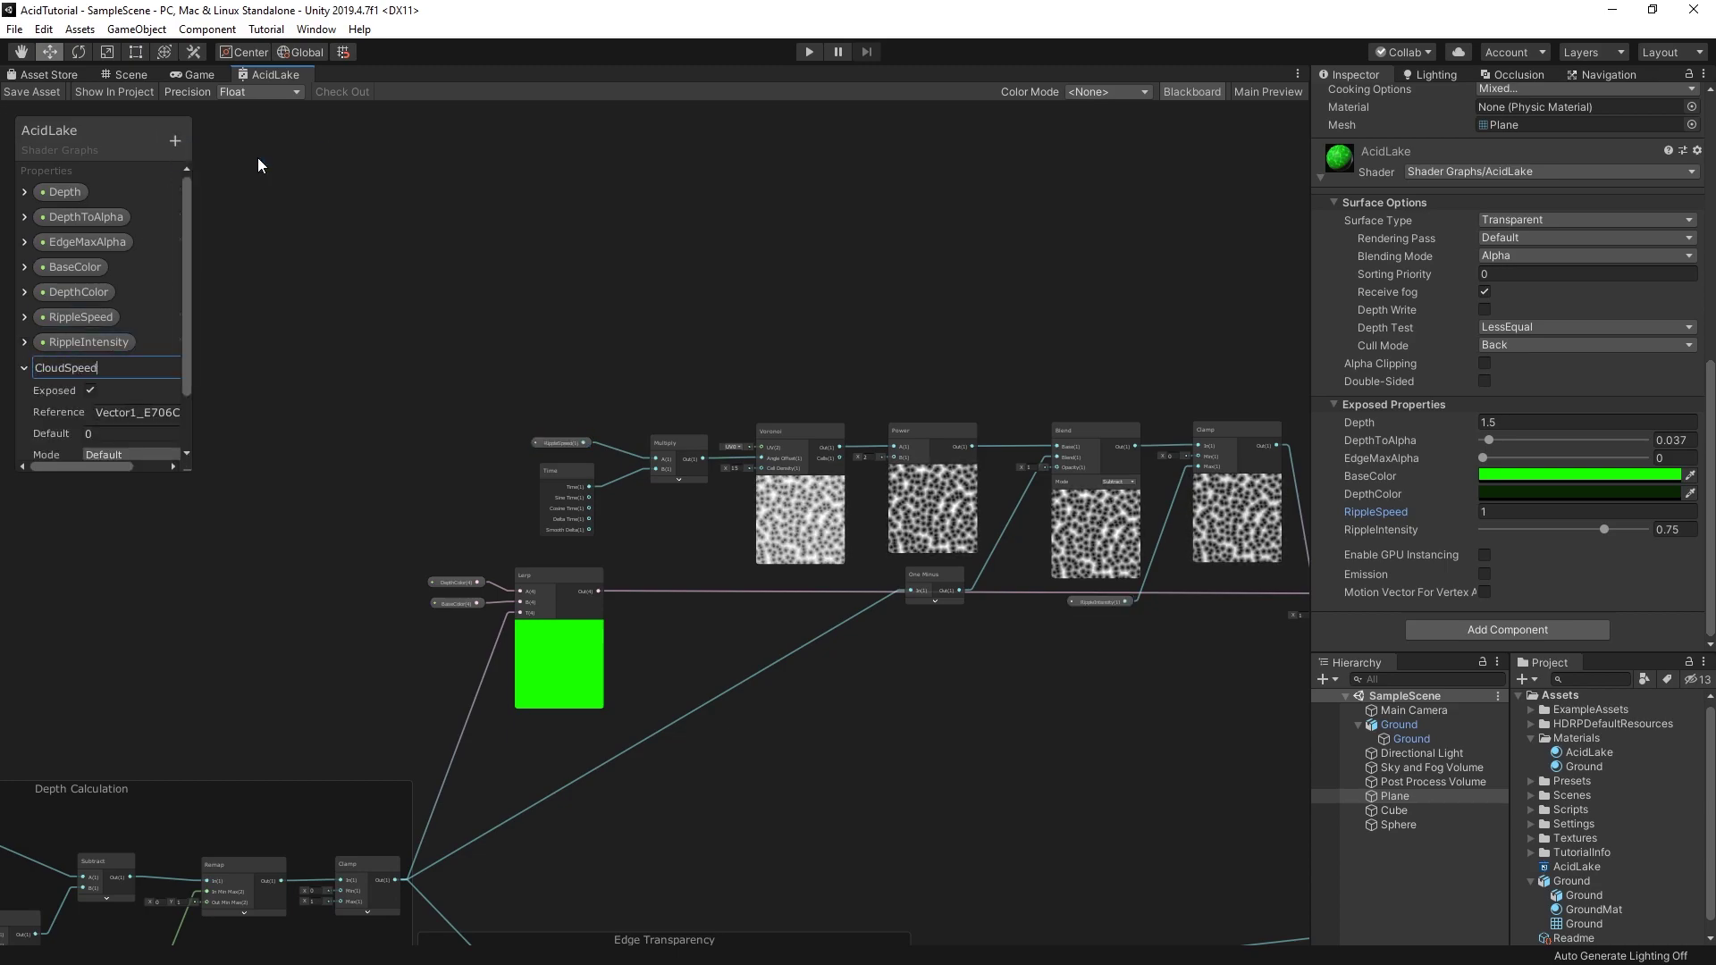
pyautogui.click(116, 433)
pyautogui.write('.02')
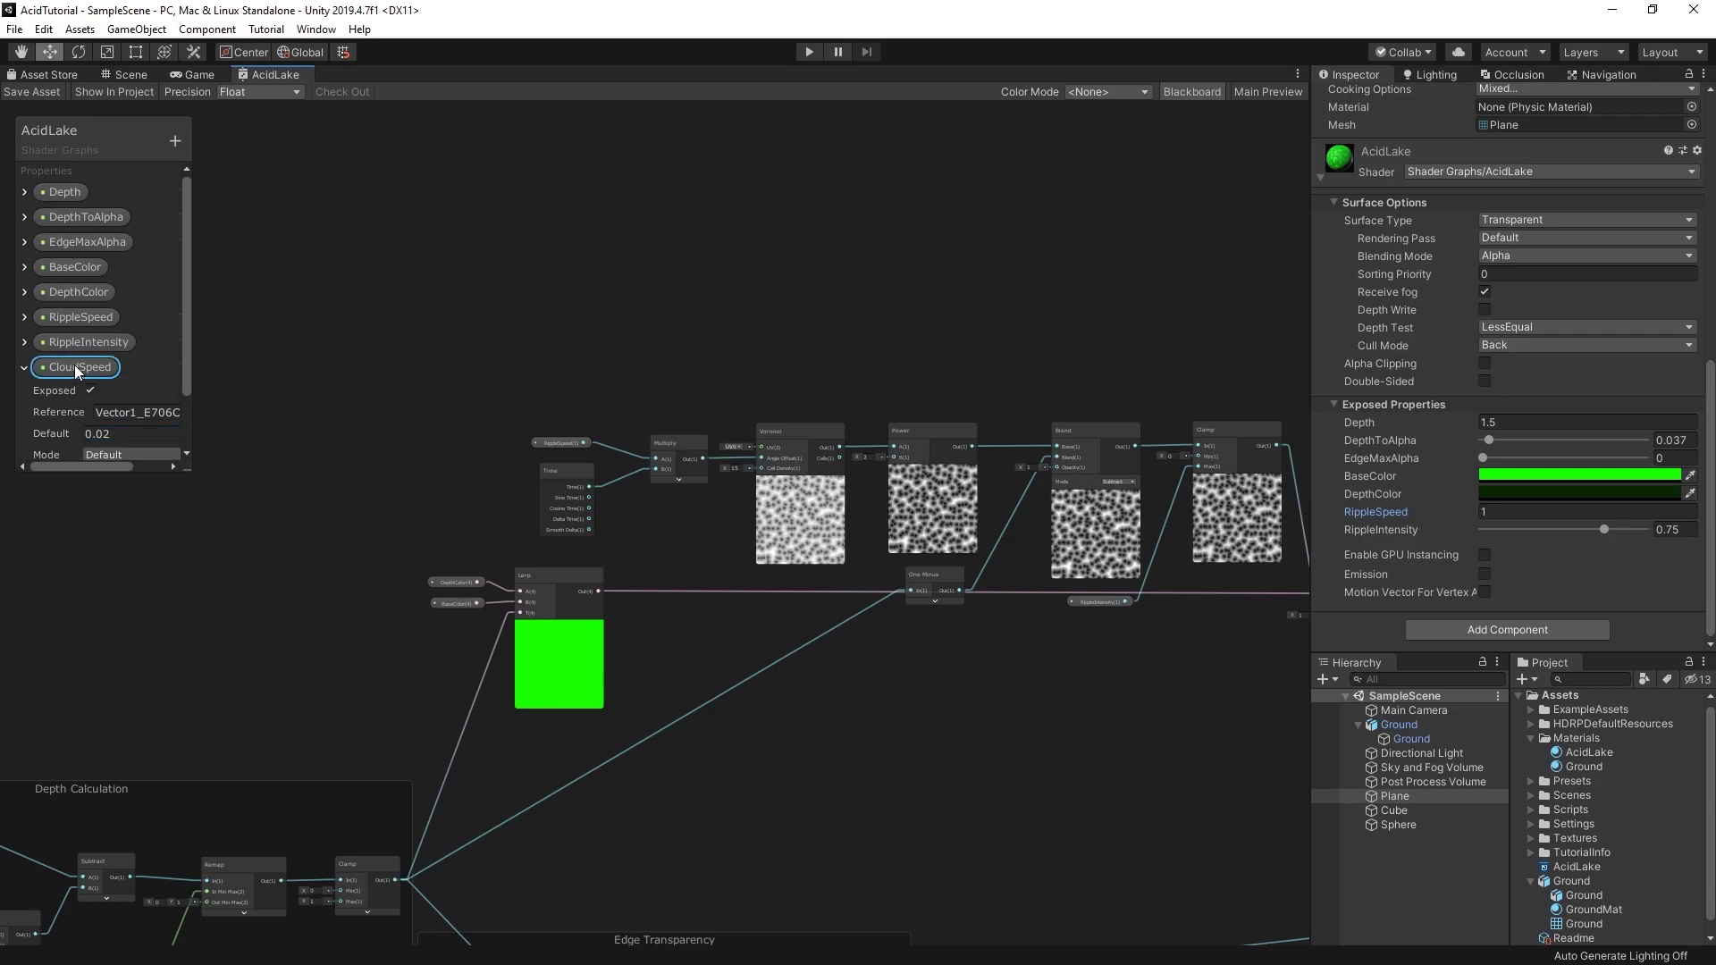
# Step: Multiply Time by CloudSpeed in a new Multiply node
pyautogui.moveTo(555, 384); pyautogui.dragTo(537, 386)
pyautogui.scroll(3, 620, 405)
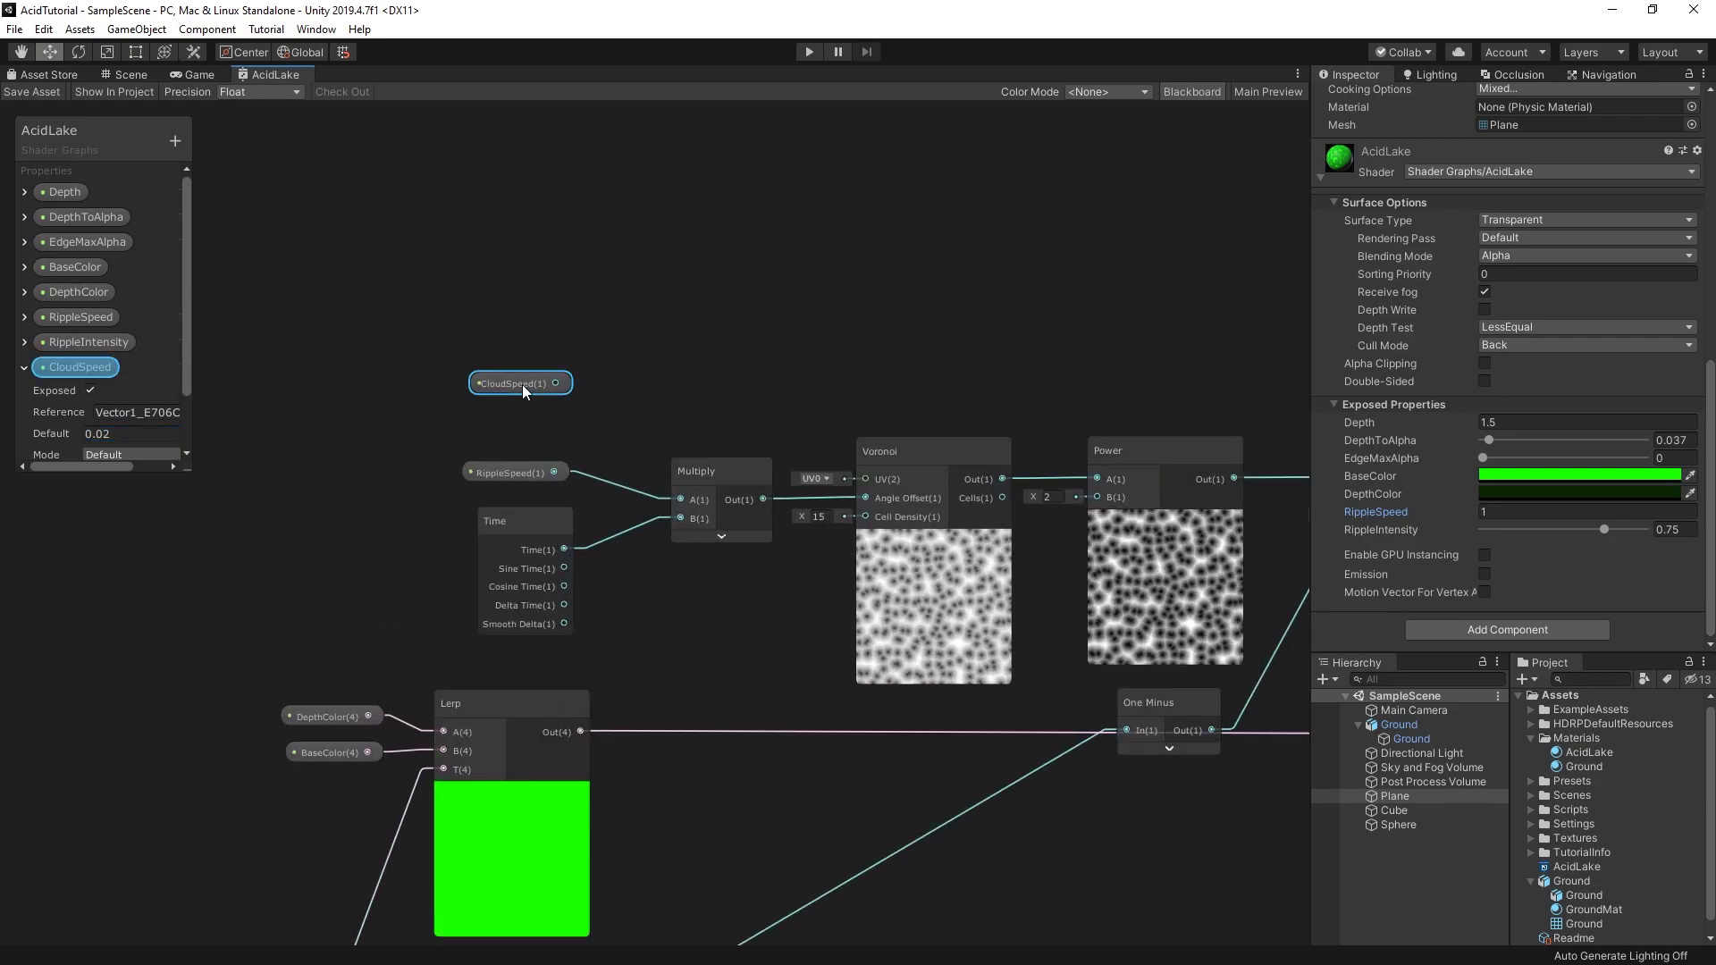
pyautogui.press('space')
pyautogui.write('multiply')
pyautogui.press('Return')
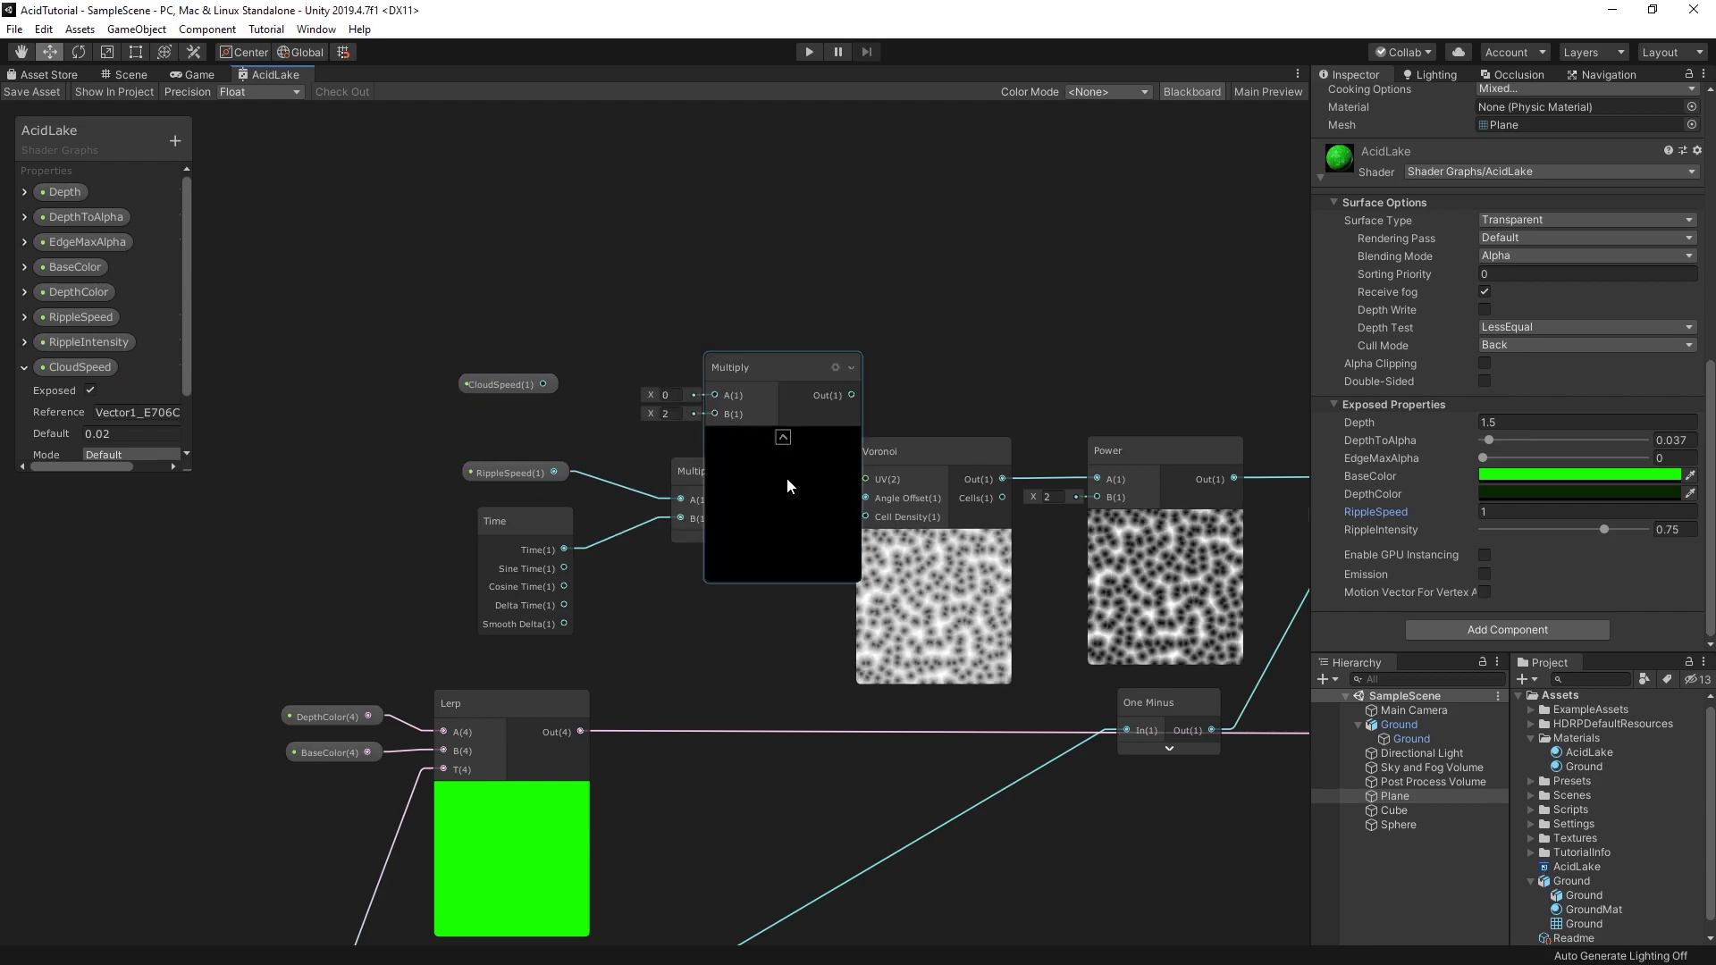
pyautogui.moveTo(752, 363)
pyautogui.mouseDown()
pyautogui.moveTo(720, 345)
pyautogui.moveTo(720, 322)
pyautogui.mouseUp()
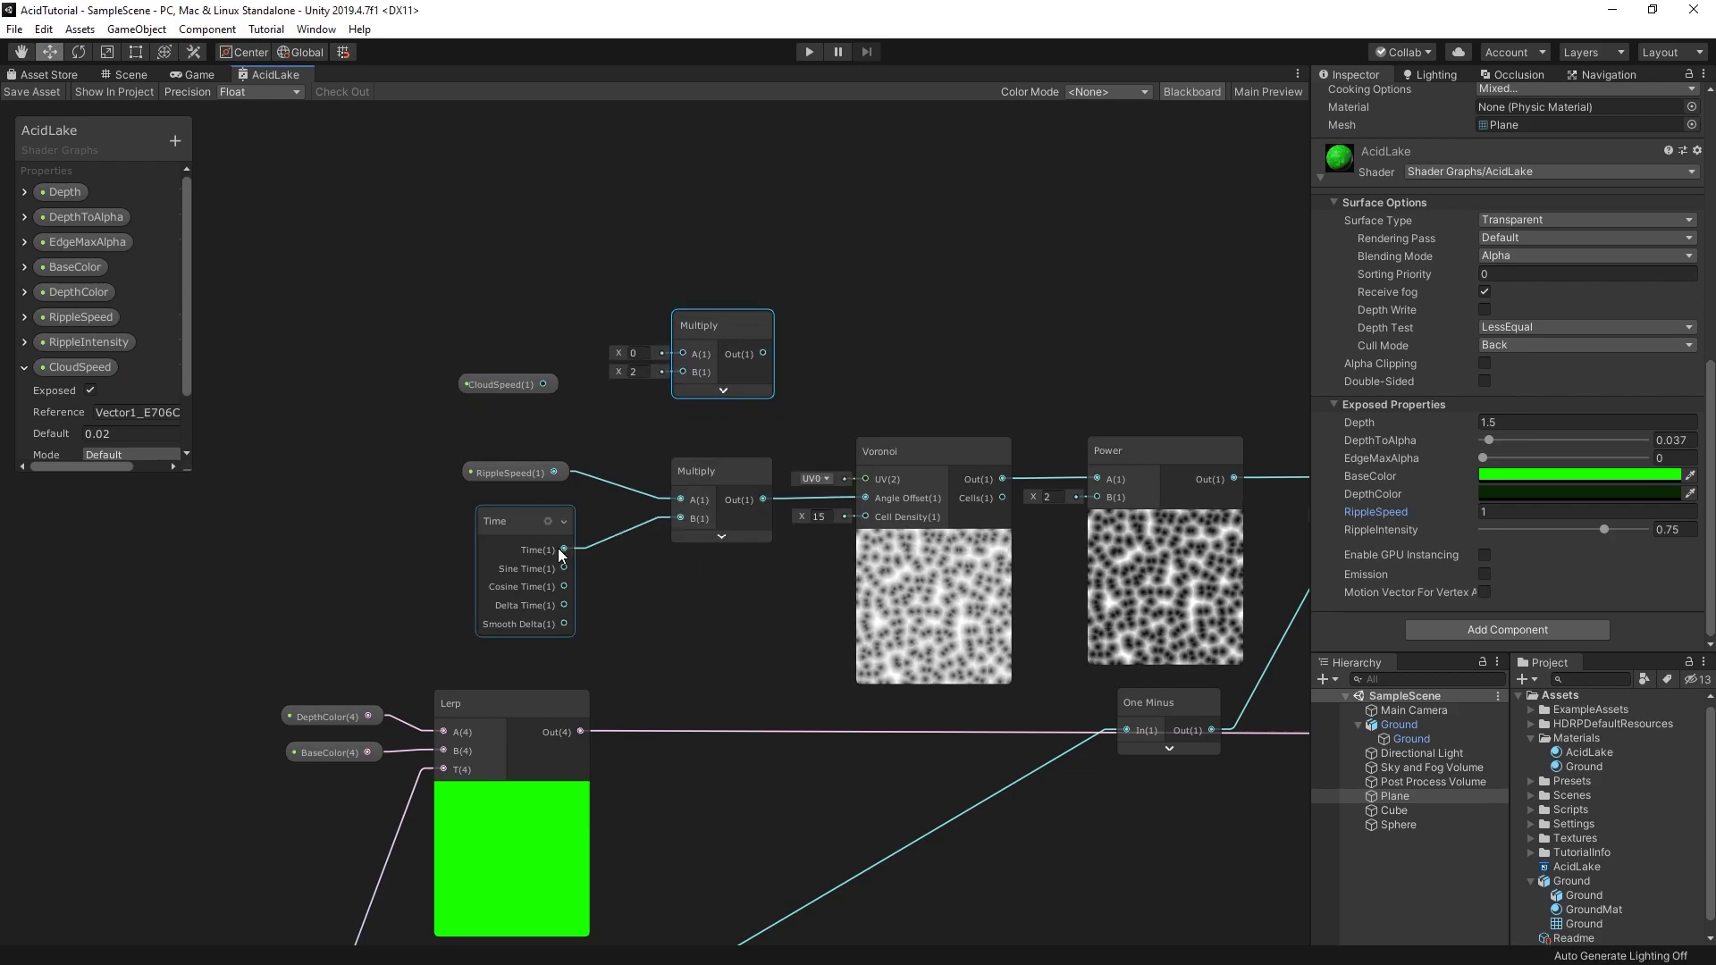
pyautogui.moveTo(564, 549); pyautogui.dragTo(681, 372)
pyautogui.moveTo(543, 384); pyautogui.dragTo(681, 353)
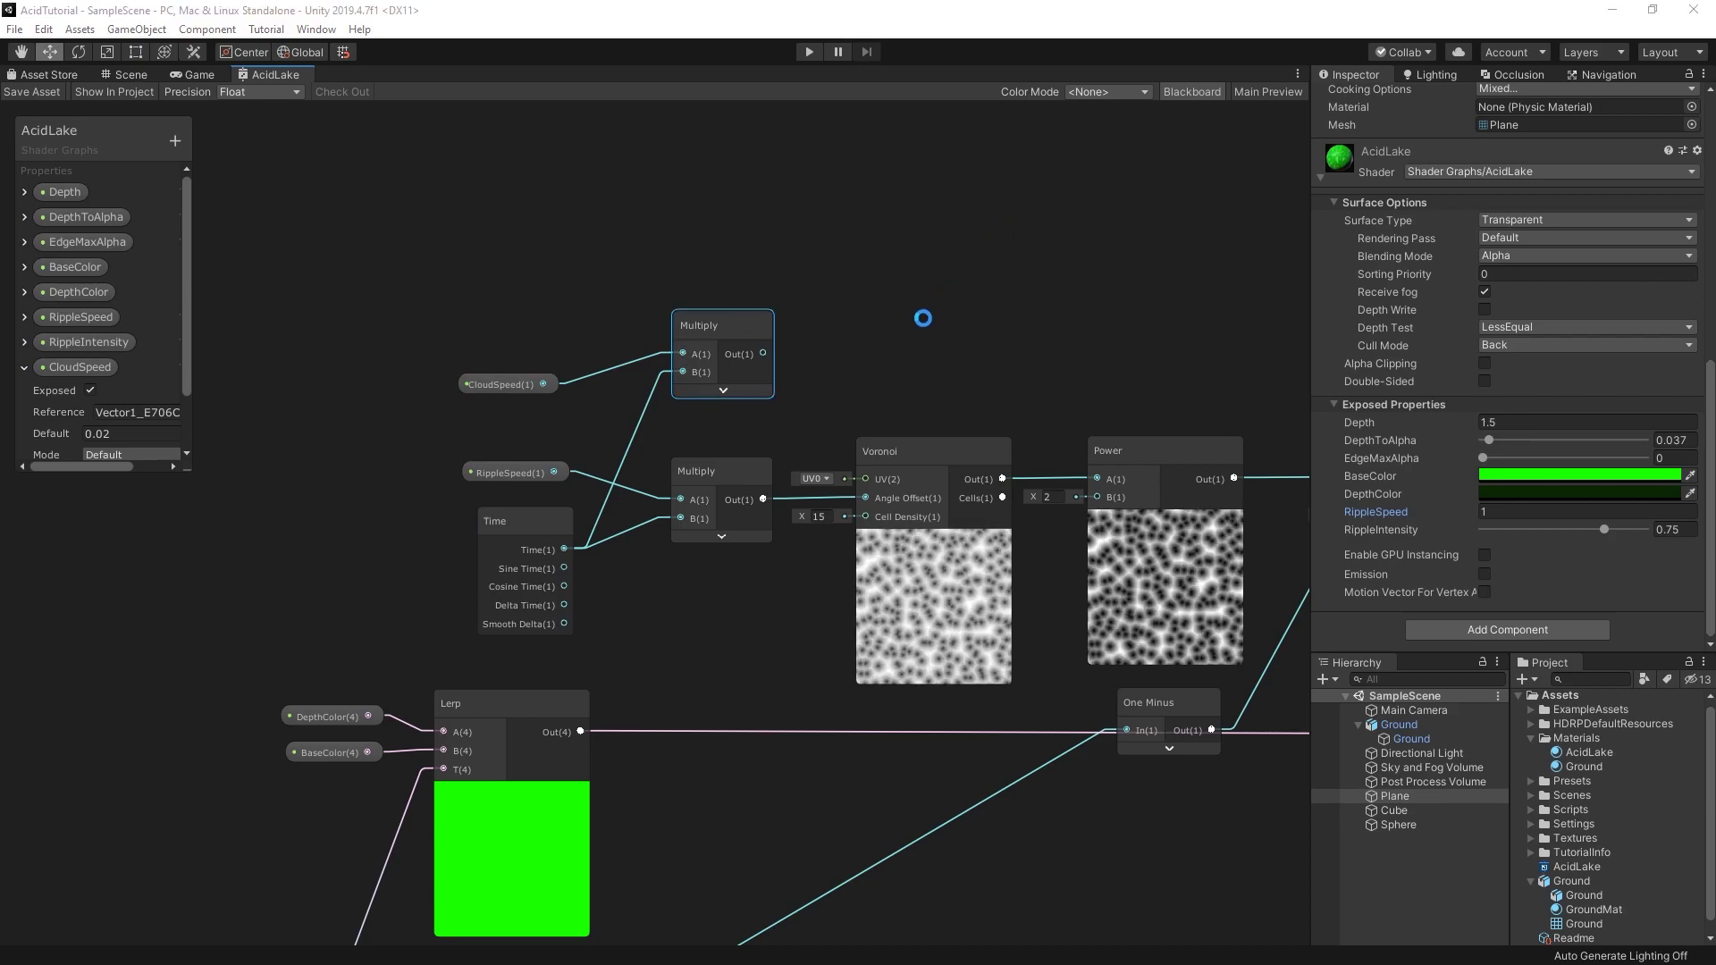
# Step: Add two Vector 2 nodes and feed the scrolled time into the upper one's X
pyautogui.moveTo(714, 331); pyautogui.dragTo(509, 465, button='middle')
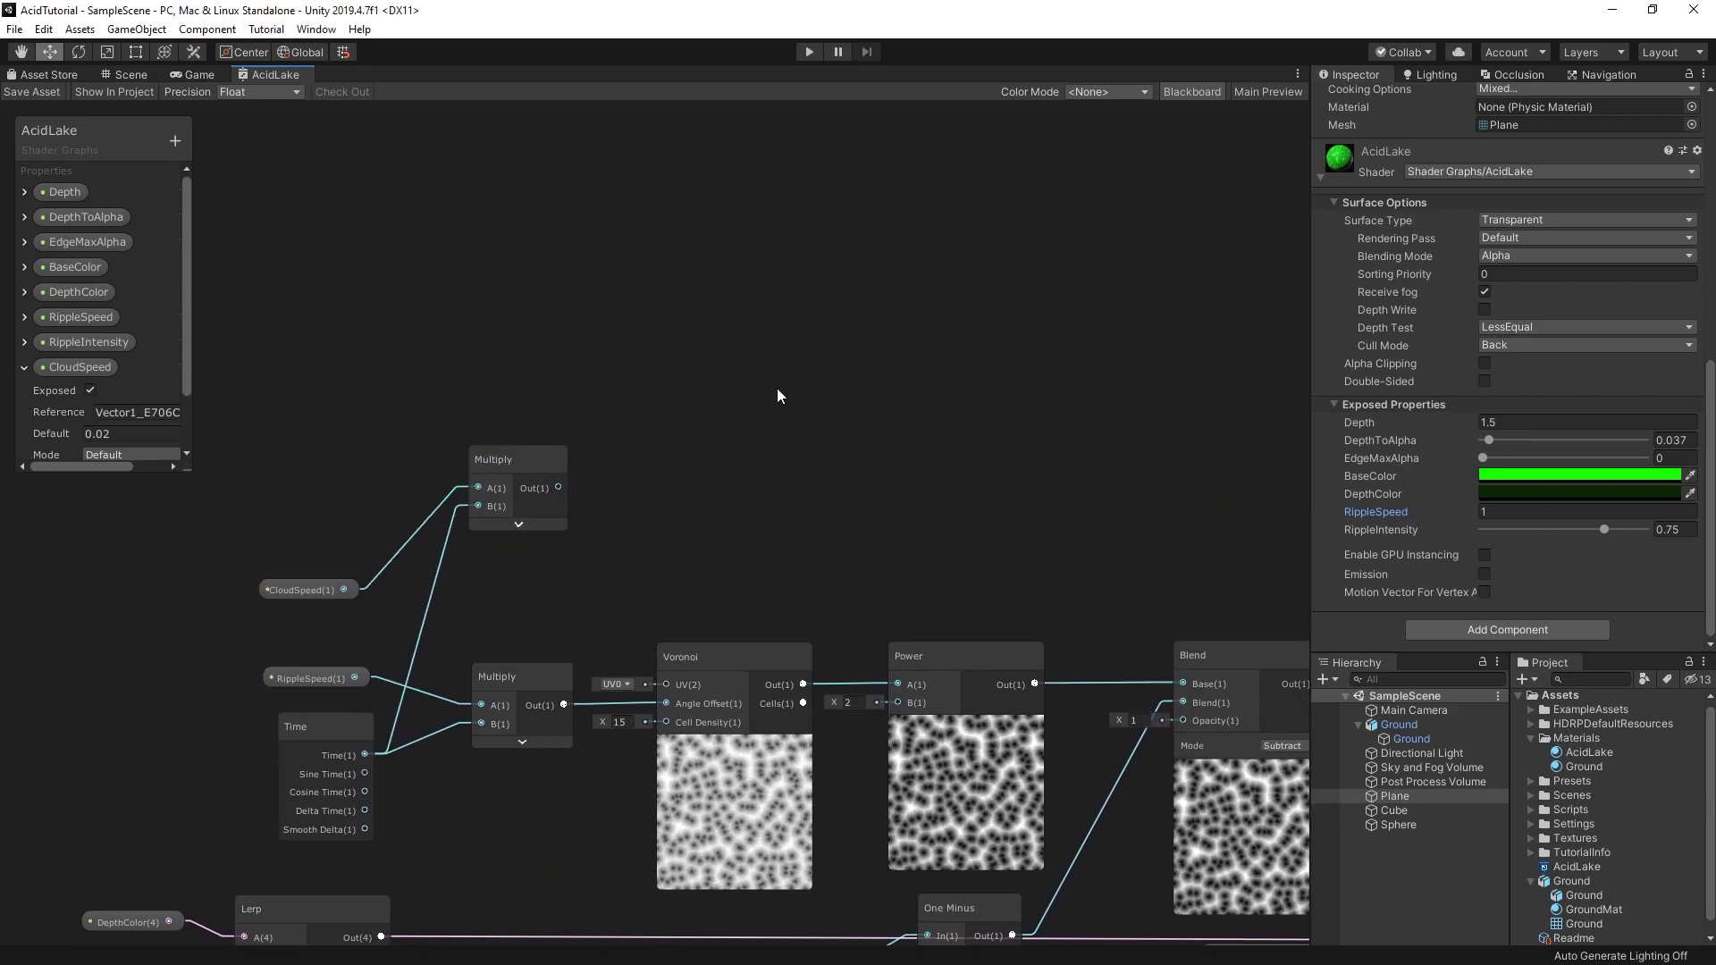
pyautogui.press('space')
pyautogui.write('vector 2')
pyautogui.press('Return')
pyautogui.moveTo(775, 398)
pyautogui.mouseDown()
pyautogui.moveTo(731, 469)
pyautogui.moveTo(720, 250)
pyautogui.mouseUp()
pyautogui.hotkey('ctrl', 'd')
pyautogui.moveTo(559, 486)
pyautogui.mouseDown()
pyautogui.moveTo(693, 278)
pyautogui.moveTo(688, 470)
pyautogui.mouseUp()
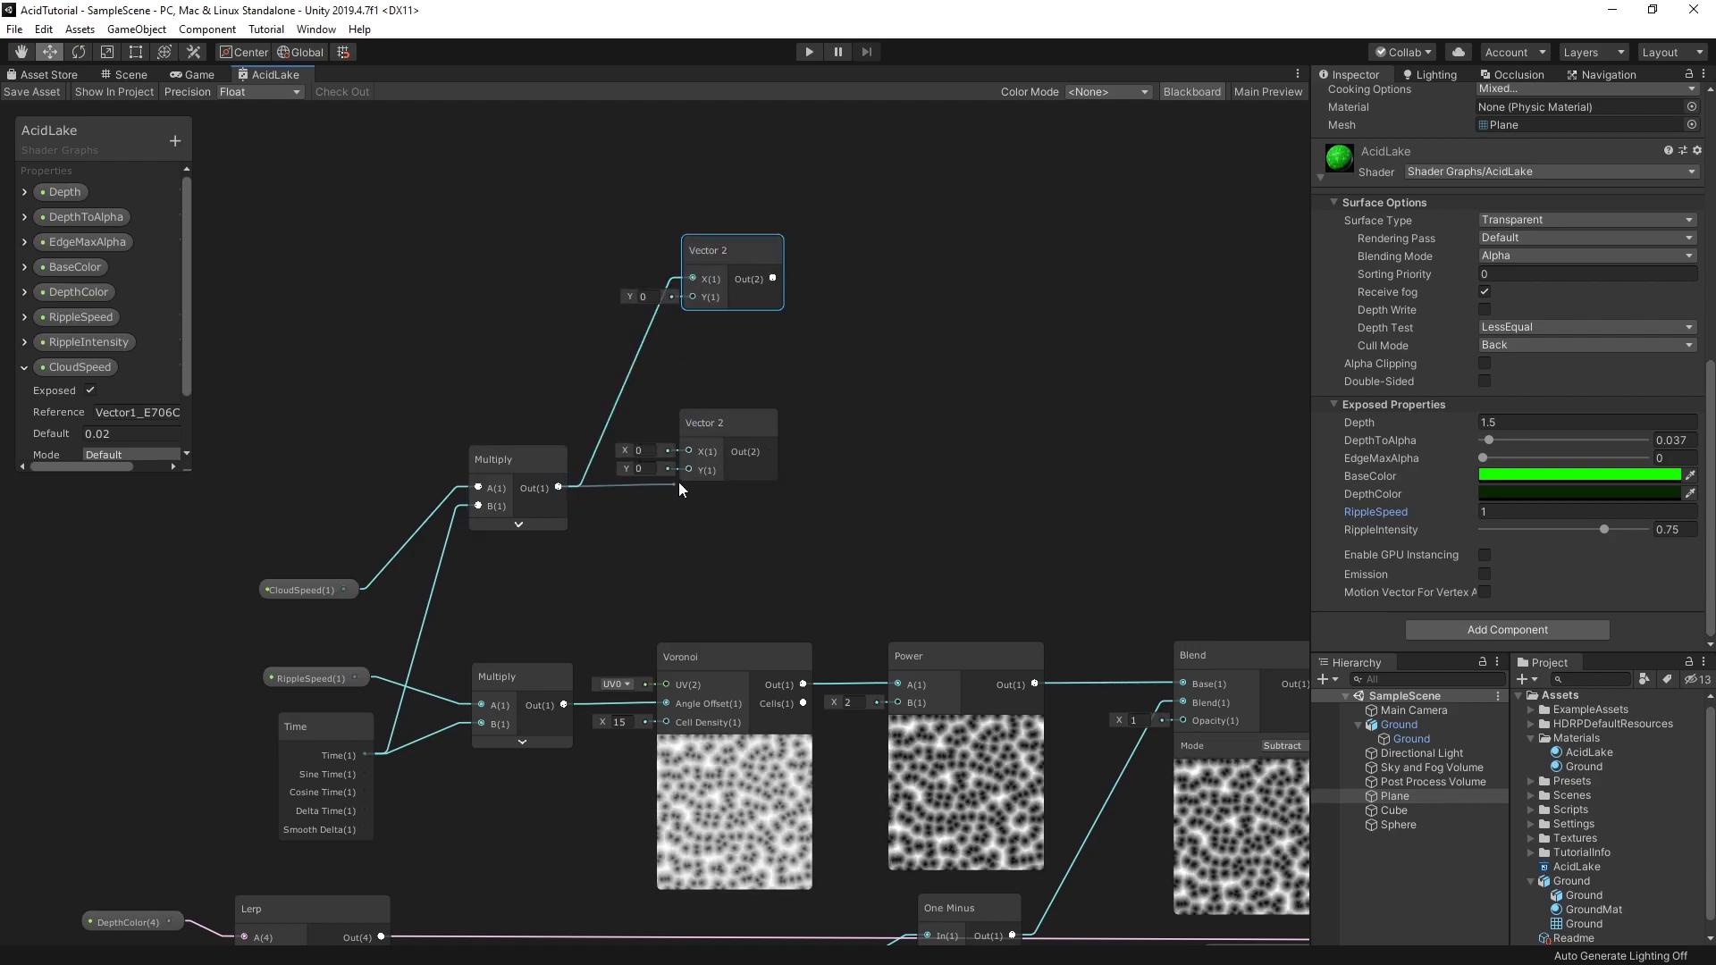
# Step: Add two Tiling And Offset nodes whose offsets come from the Vector 2 nodes
pyautogui.press('space')
pyautogui.press('Escape')
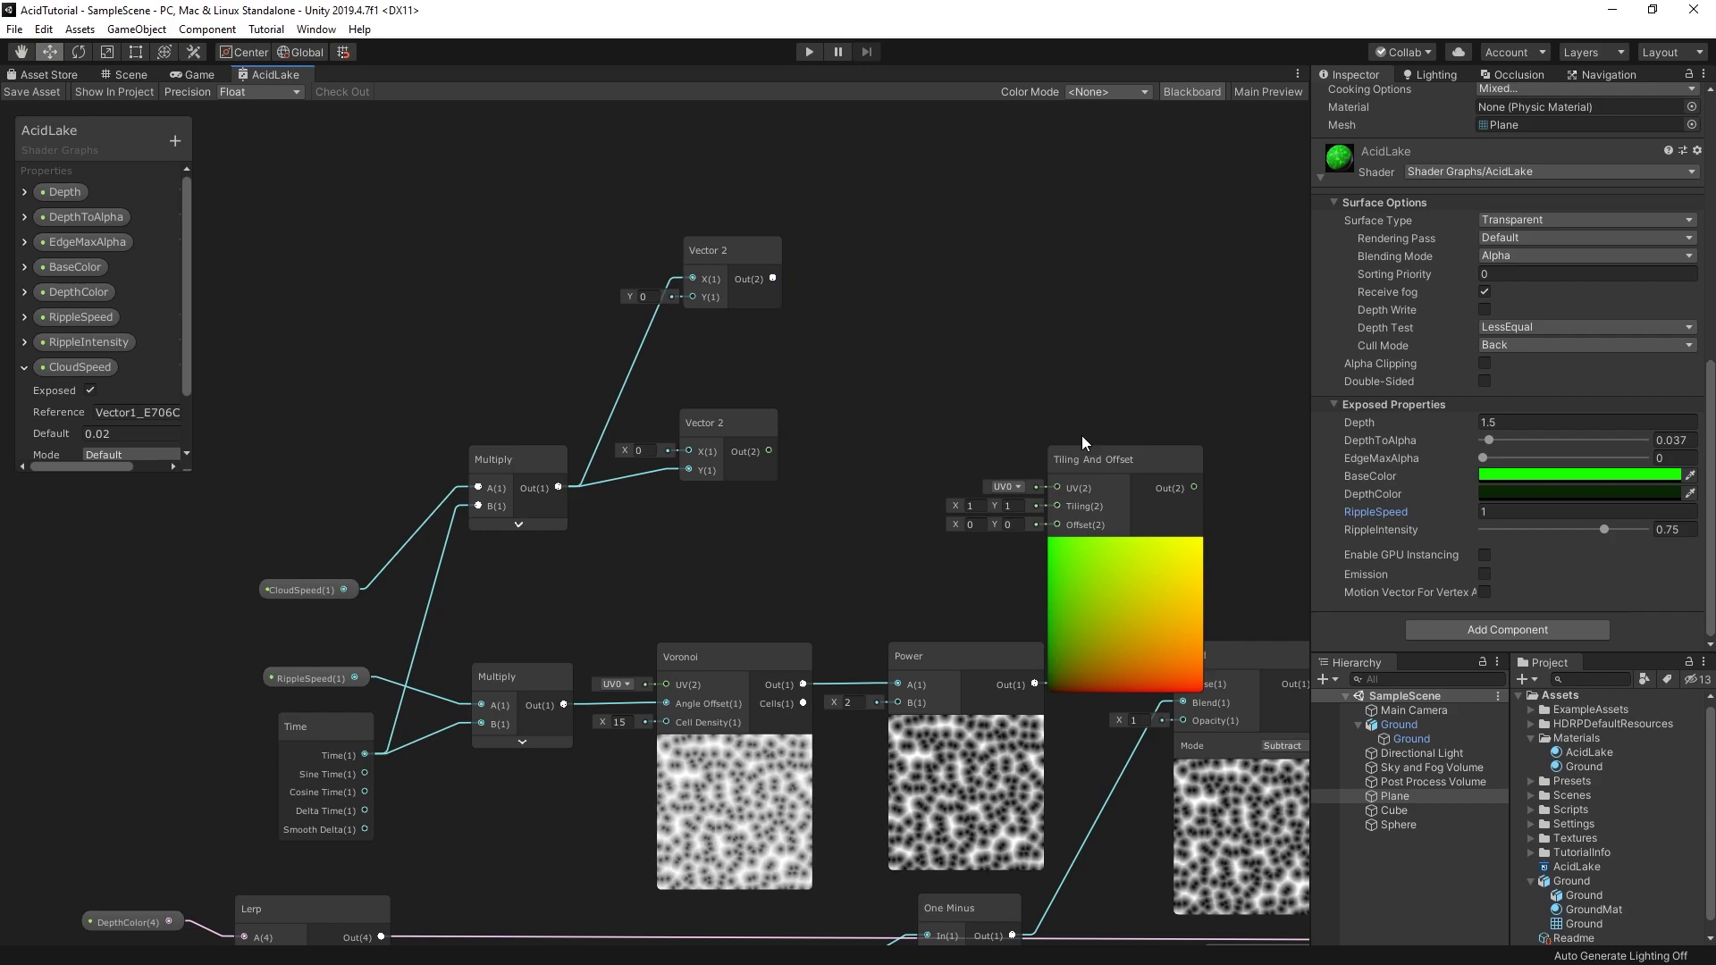
pyautogui.moveTo(1094, 452)
pyautogui.mouseDown()
pyautogui.moveTo(936, 379)
pyautogui.moveTo(968, 179)
pyautogui.moveTo(972, 243)
pyautogui.mouseUp()
pyautogui.hotkey('ctrl', 'd')
pyautogui.moveTo(774, 417); pyautogui.dragTo(903, 318)
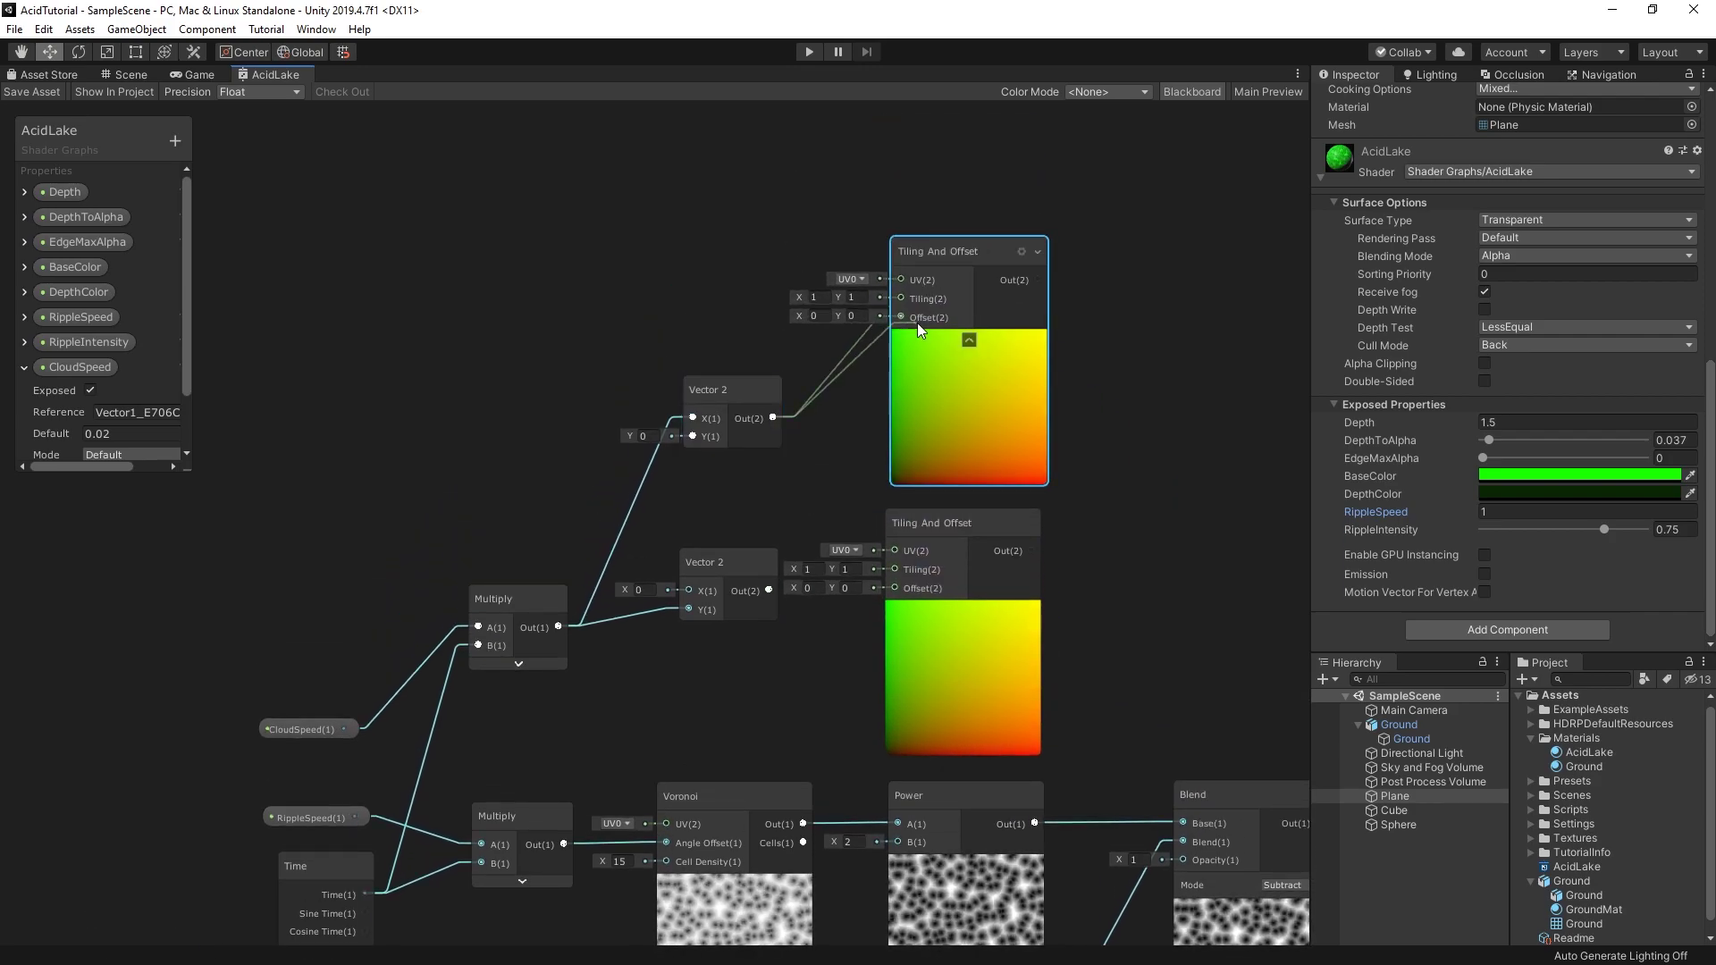
pyautogui.moveTo(768, 591)
pyautogui.mouseDown()
pyautogui.moveTo(907, 608)
pyautogui.moveTo(895, 588)
pyautogui.mouseUp()
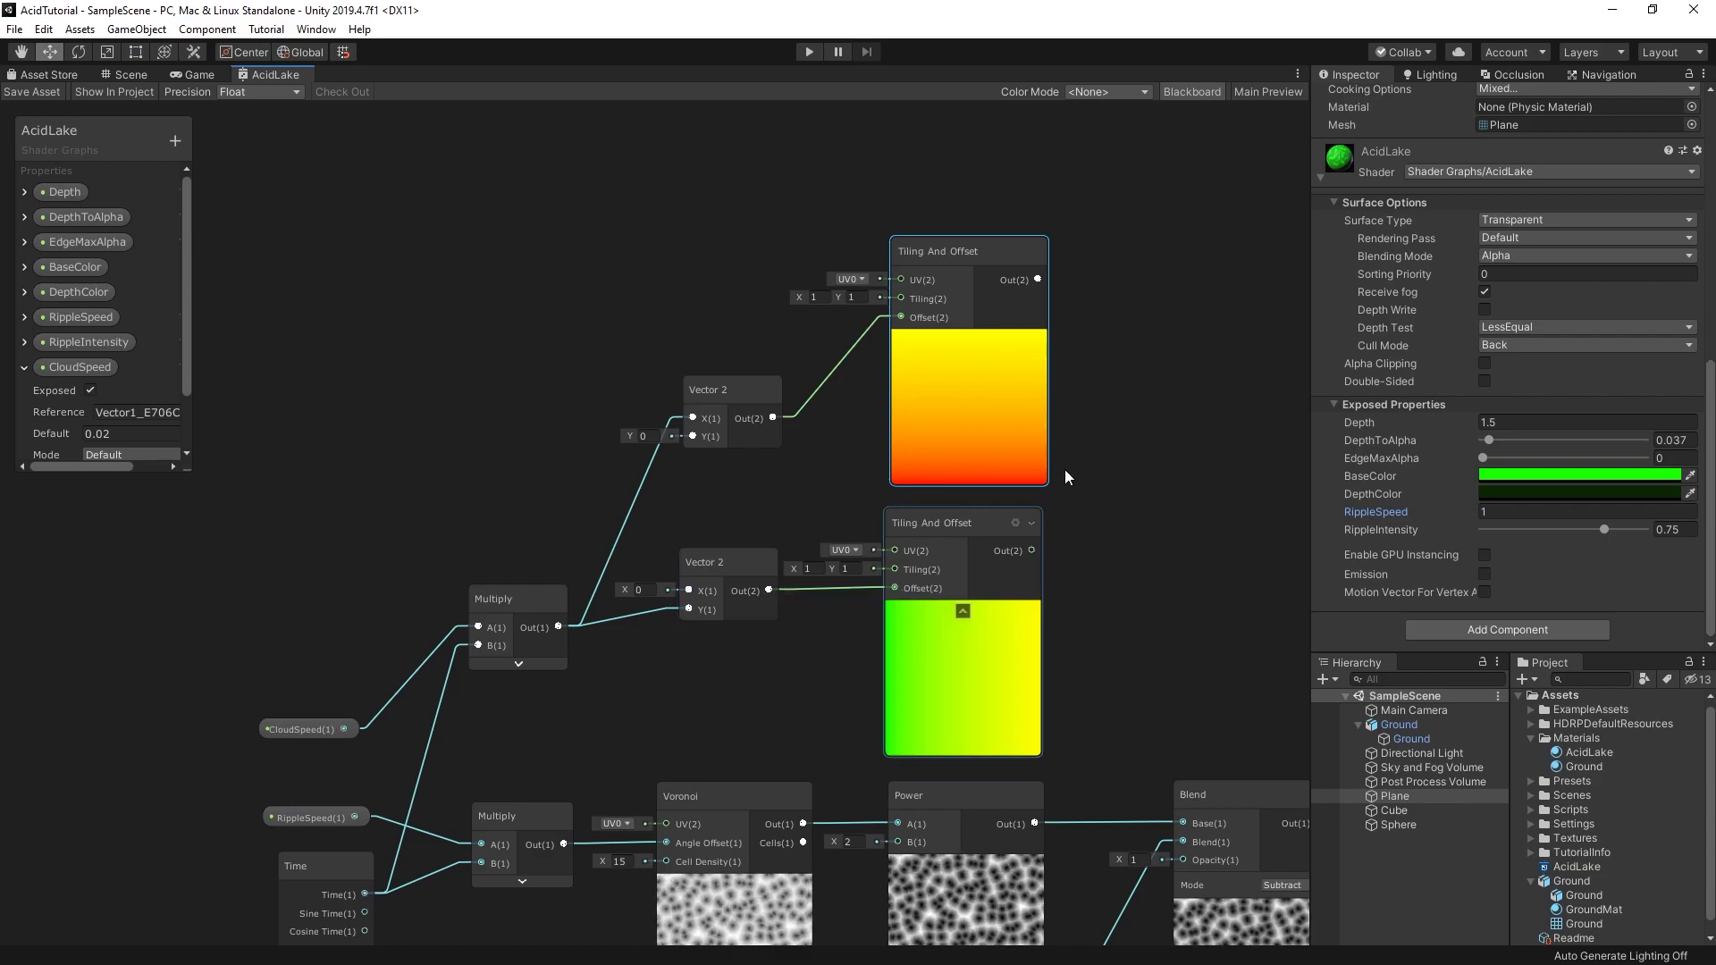
# Step: Connect the lower Vector 2 to the lower Tiling And Offset and add a CloudScale property
pyautogui.moveTo(1064, 469); pyautogui.dragTo(847, 469, button='middle')
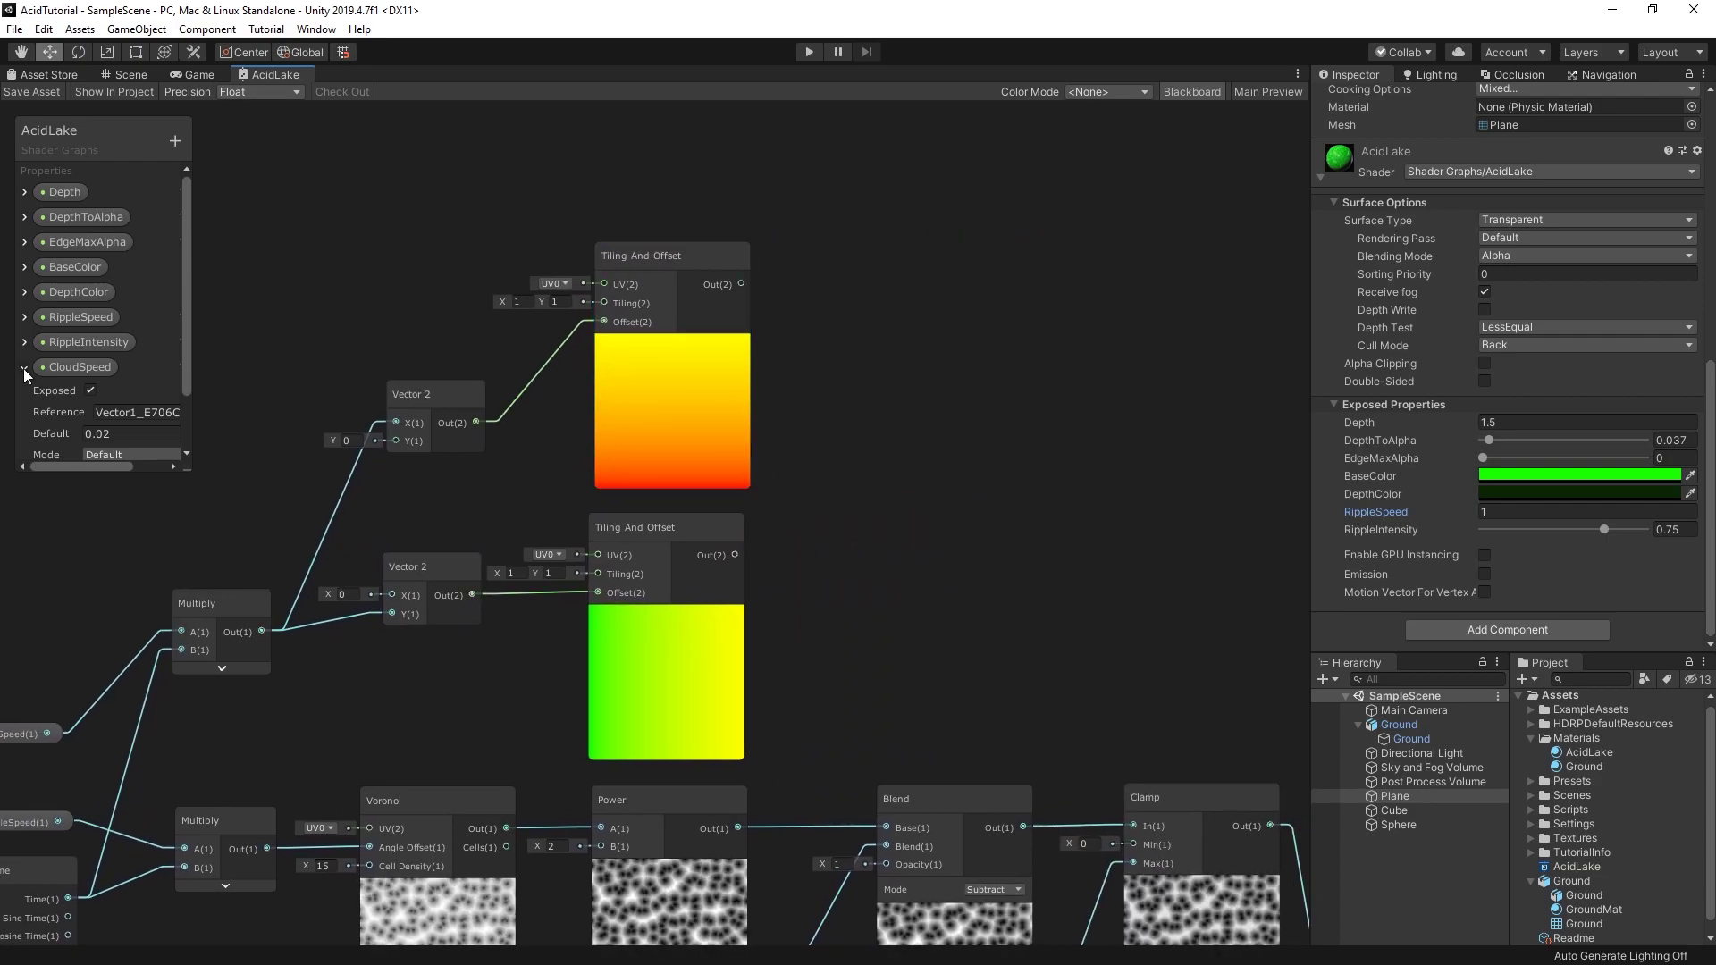
pyautogui.click(23, 368)
pyautogui.click(177, 143)
pyautogui.click(244, 159)
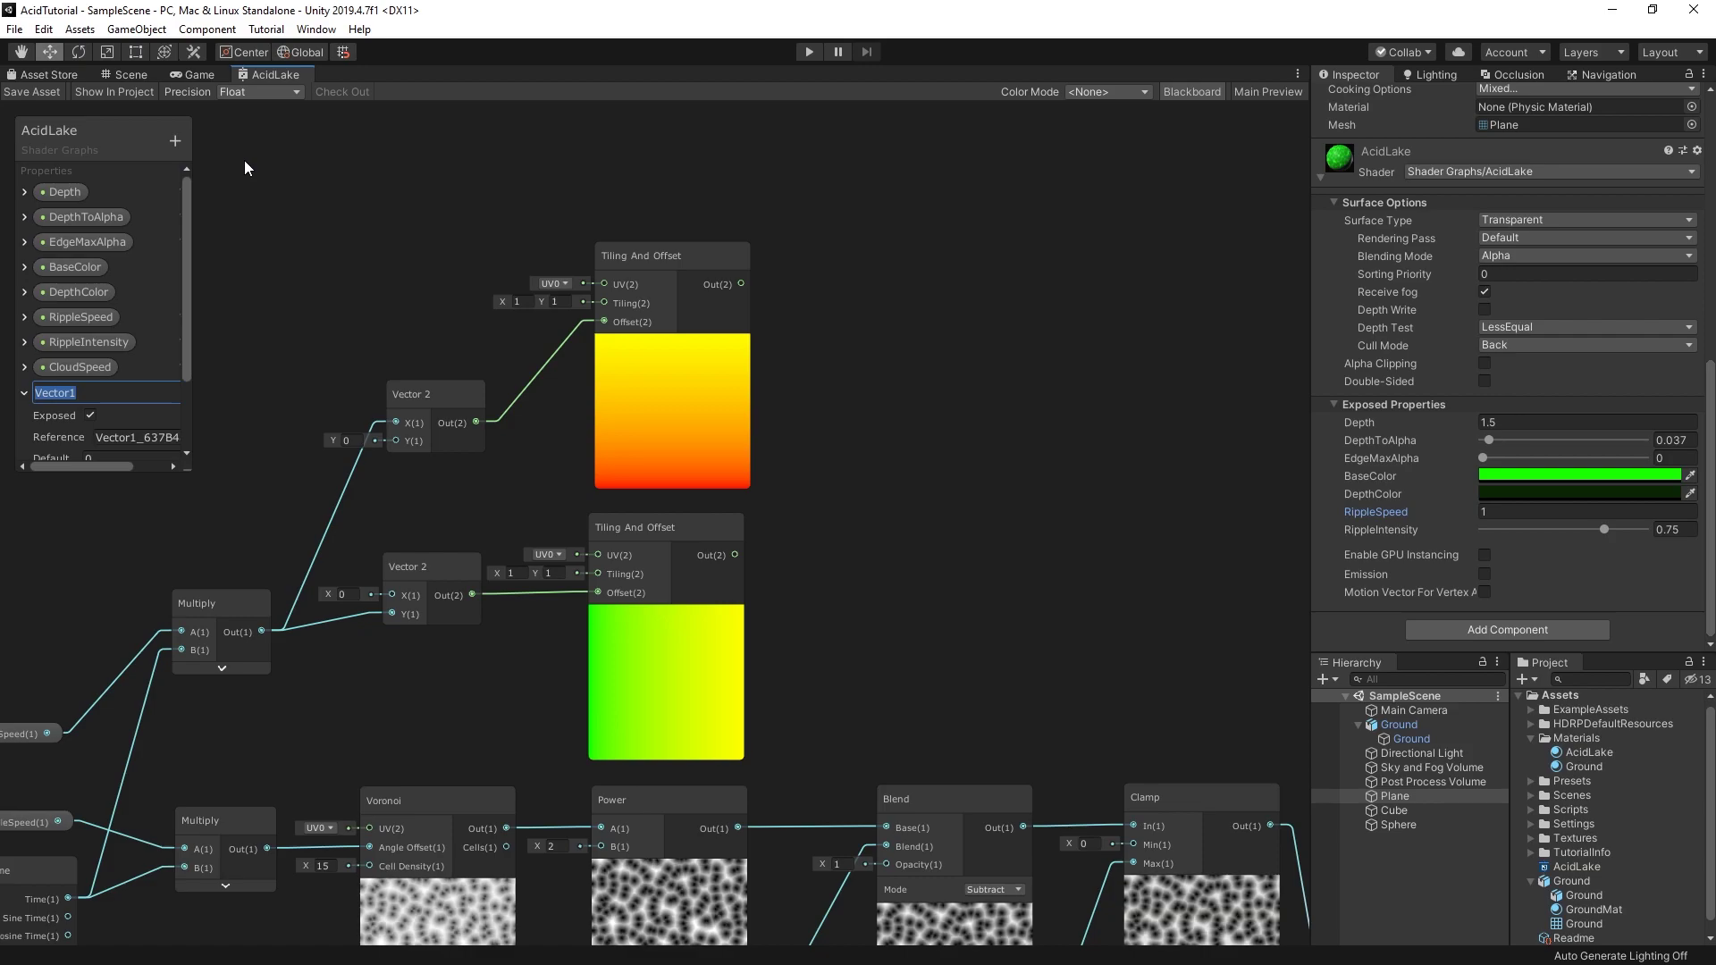
pyautogui.write('CloudScale')
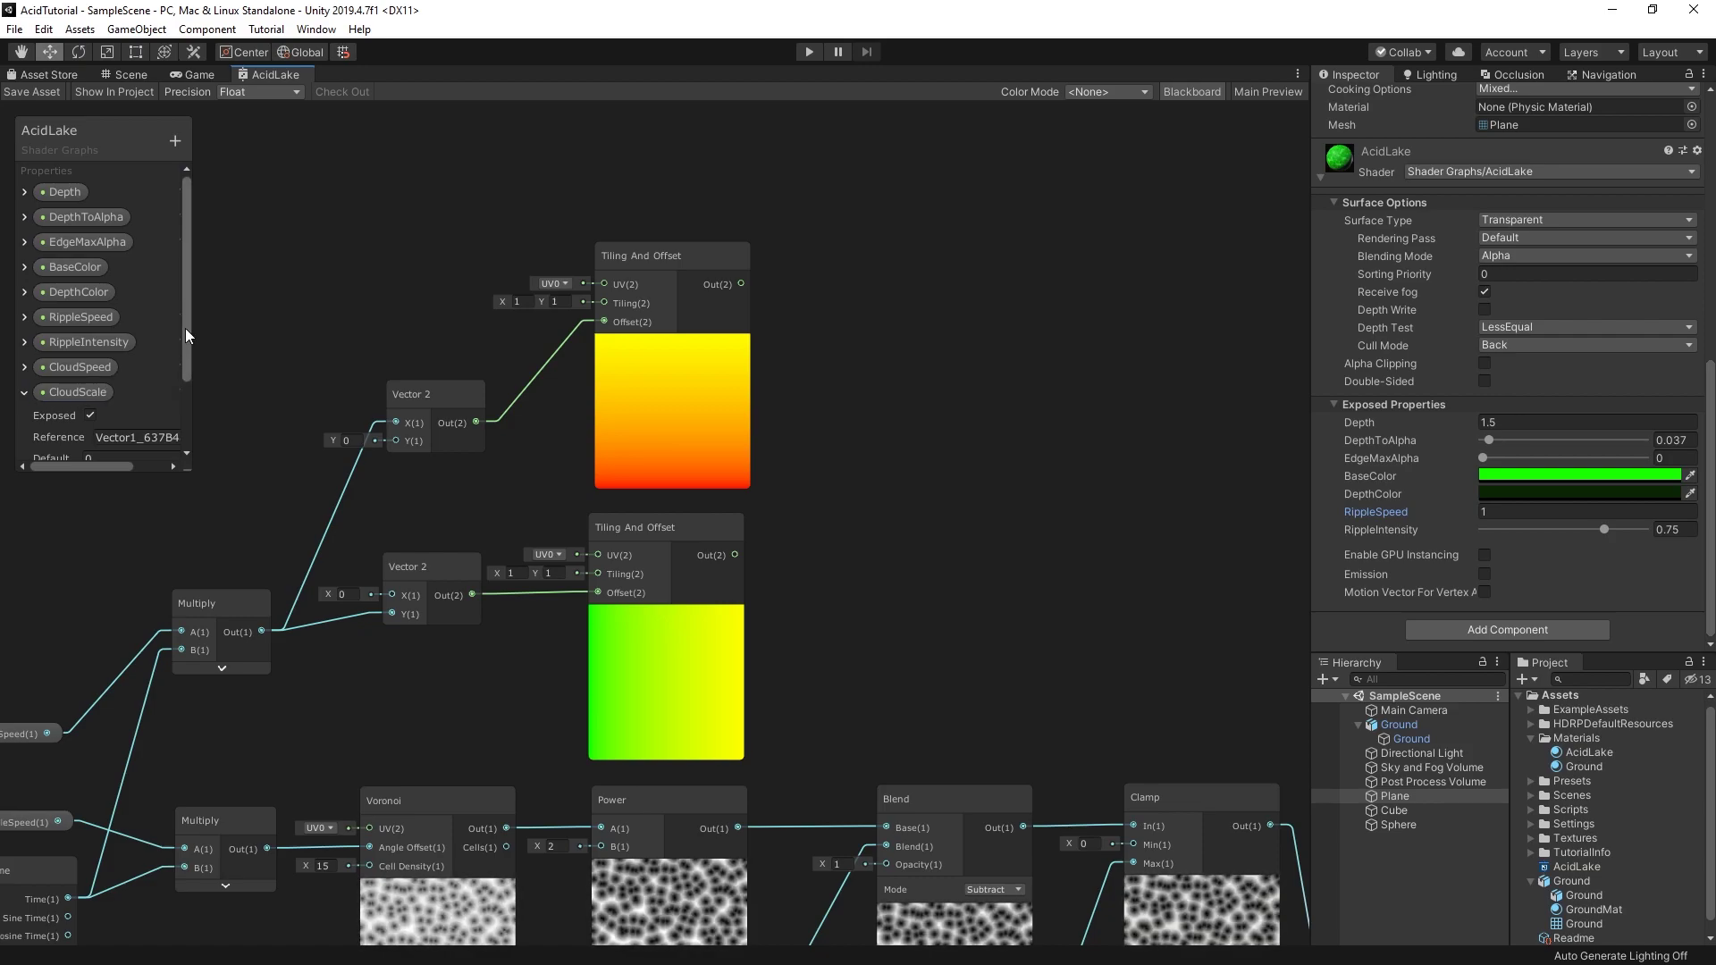
pyautogui.write('10')
pyautogui.press('Return')
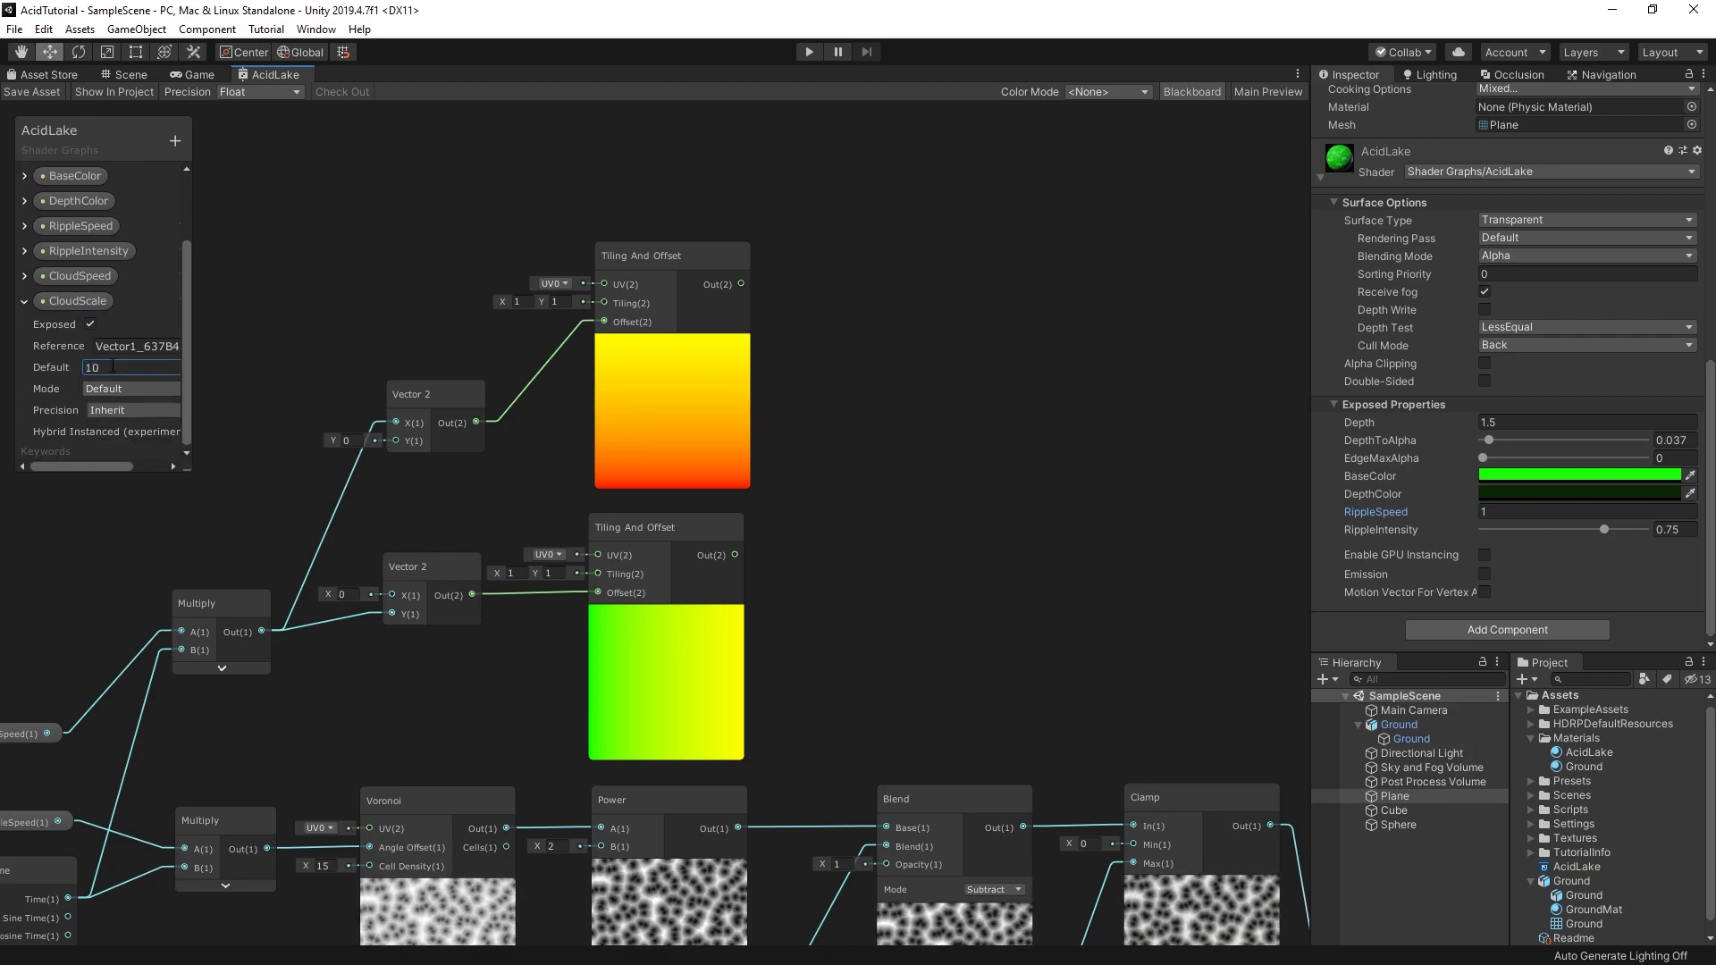
# Step: Add two Gradient Noise nodes scaled by CloudScale, each fed by one tiled UV
pyautogui.moveTo(1033, 266); pyautogui.dragTo(835, 289, button='middle')
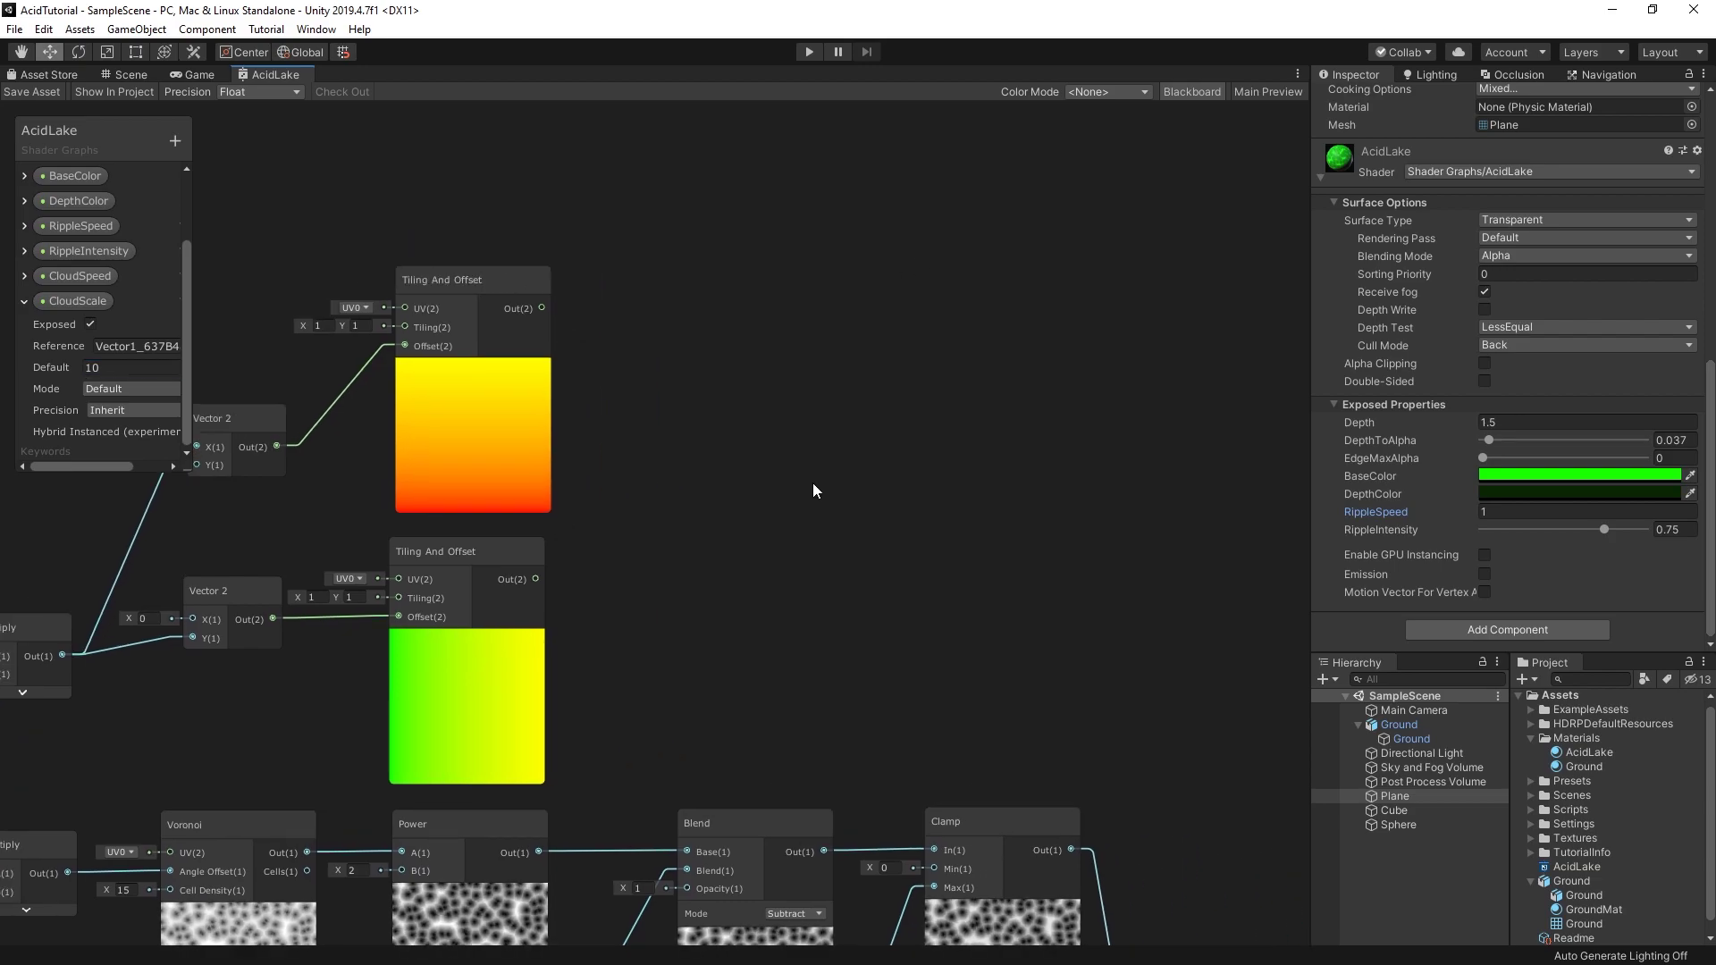
pyautogui.press('space')
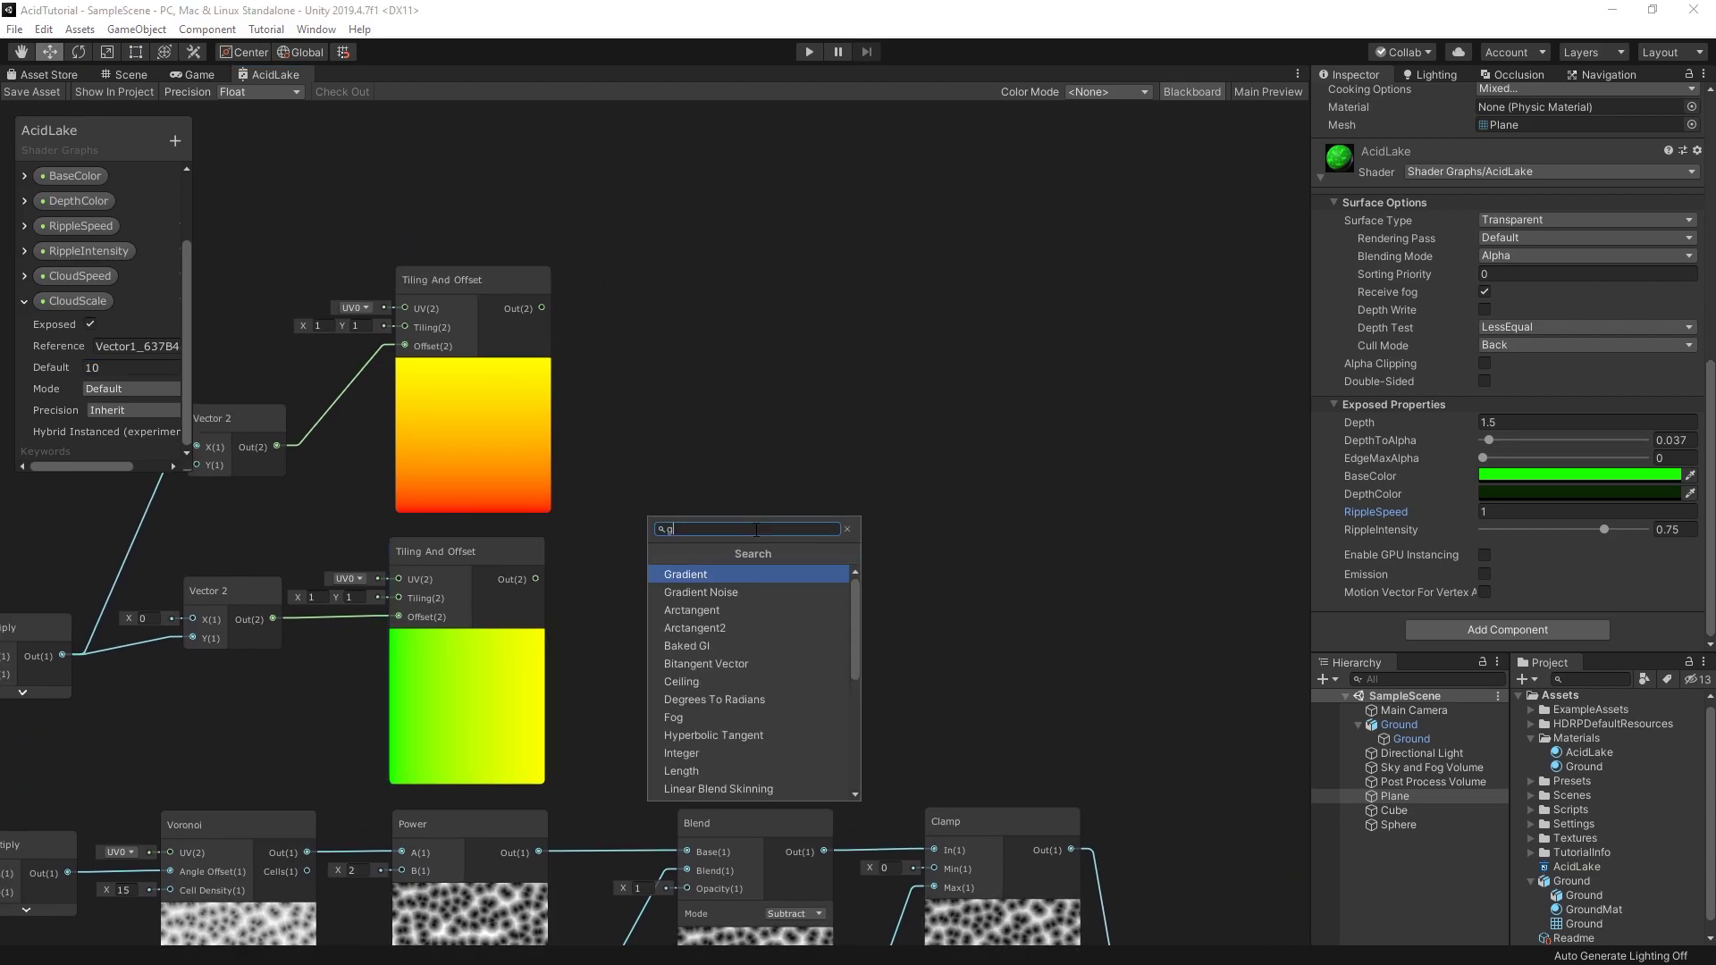
pyautogui.press('Down')
pyautogui.press('Return')
pyautogui.moveTo(817, 561)
pyautogui.mouseDown()
pyautogui.moveTo(707, 557)
pyautogui.moveTo(678, 288)
pyautogui.mouseUp()
pyautogui.hotkey('ctrl', 'd')
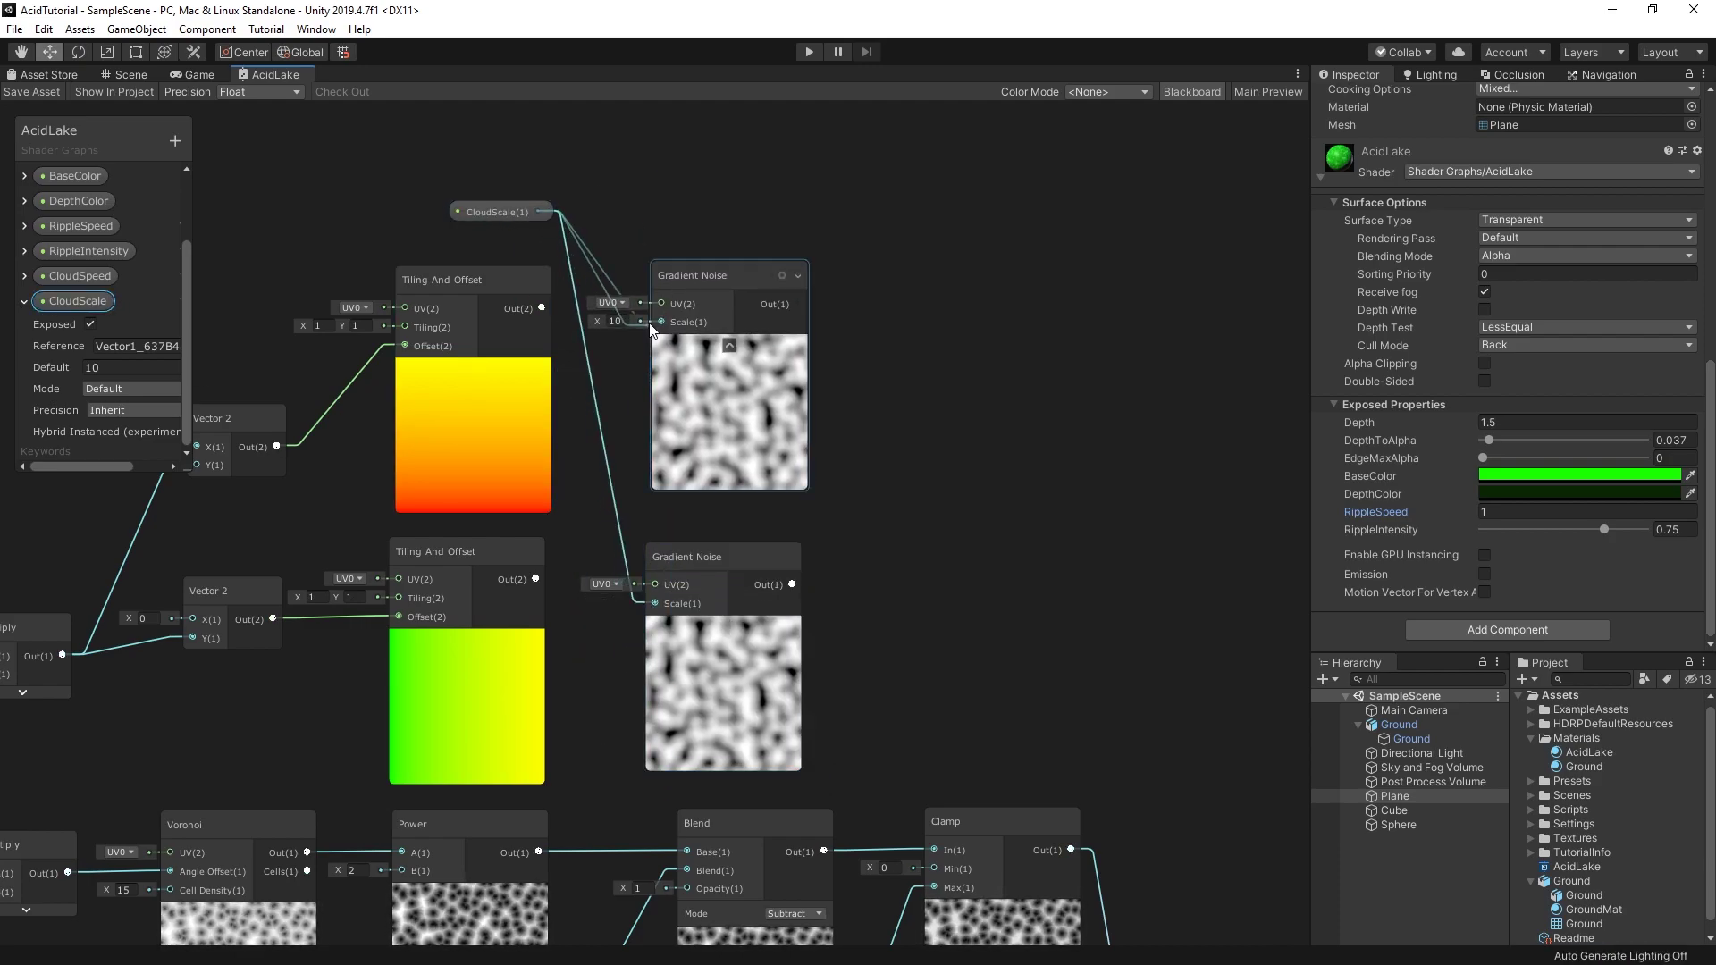
pyautogui.moveTo(651, 329); pyautogui.dragTo(661, 321)
pyautogui.moveTo(542, 307); pyautogui.dragTo(661, 304)
pyautogui.moveTo(535, 578); pyautogui.dragTo(684, 585)
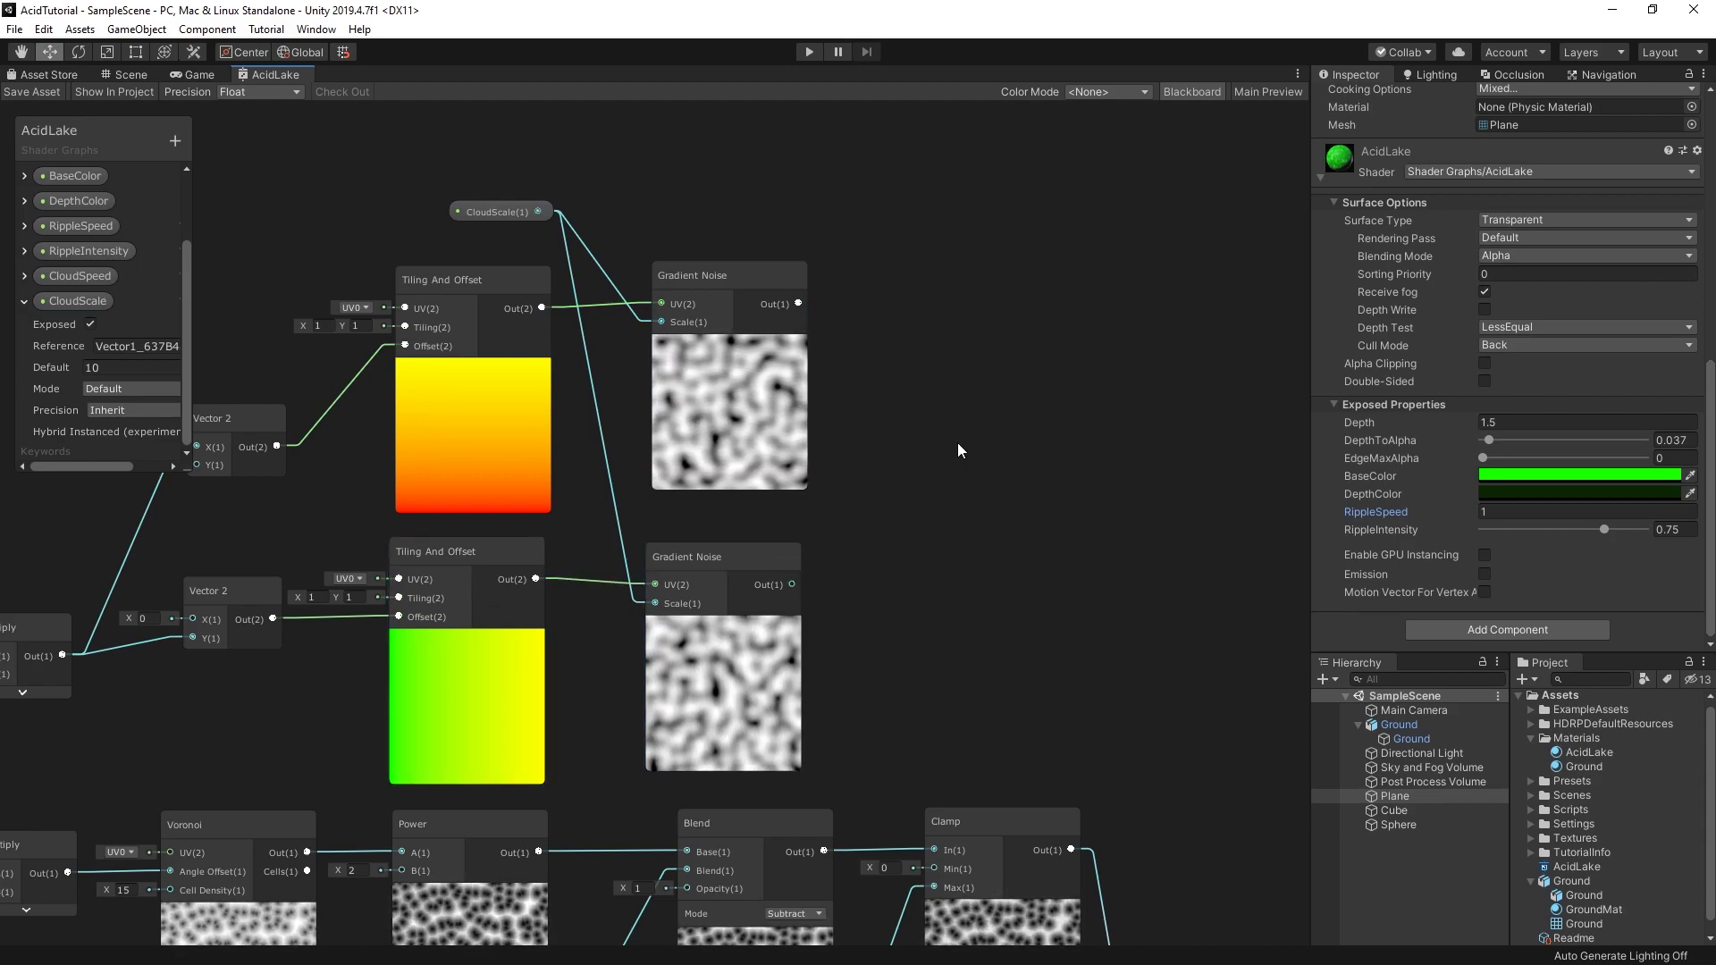
pyautogui.press('space')
# Step: Blend the two Gradient Noise outputs in a Blend node set to Multiply
pyautogui.write('blend')
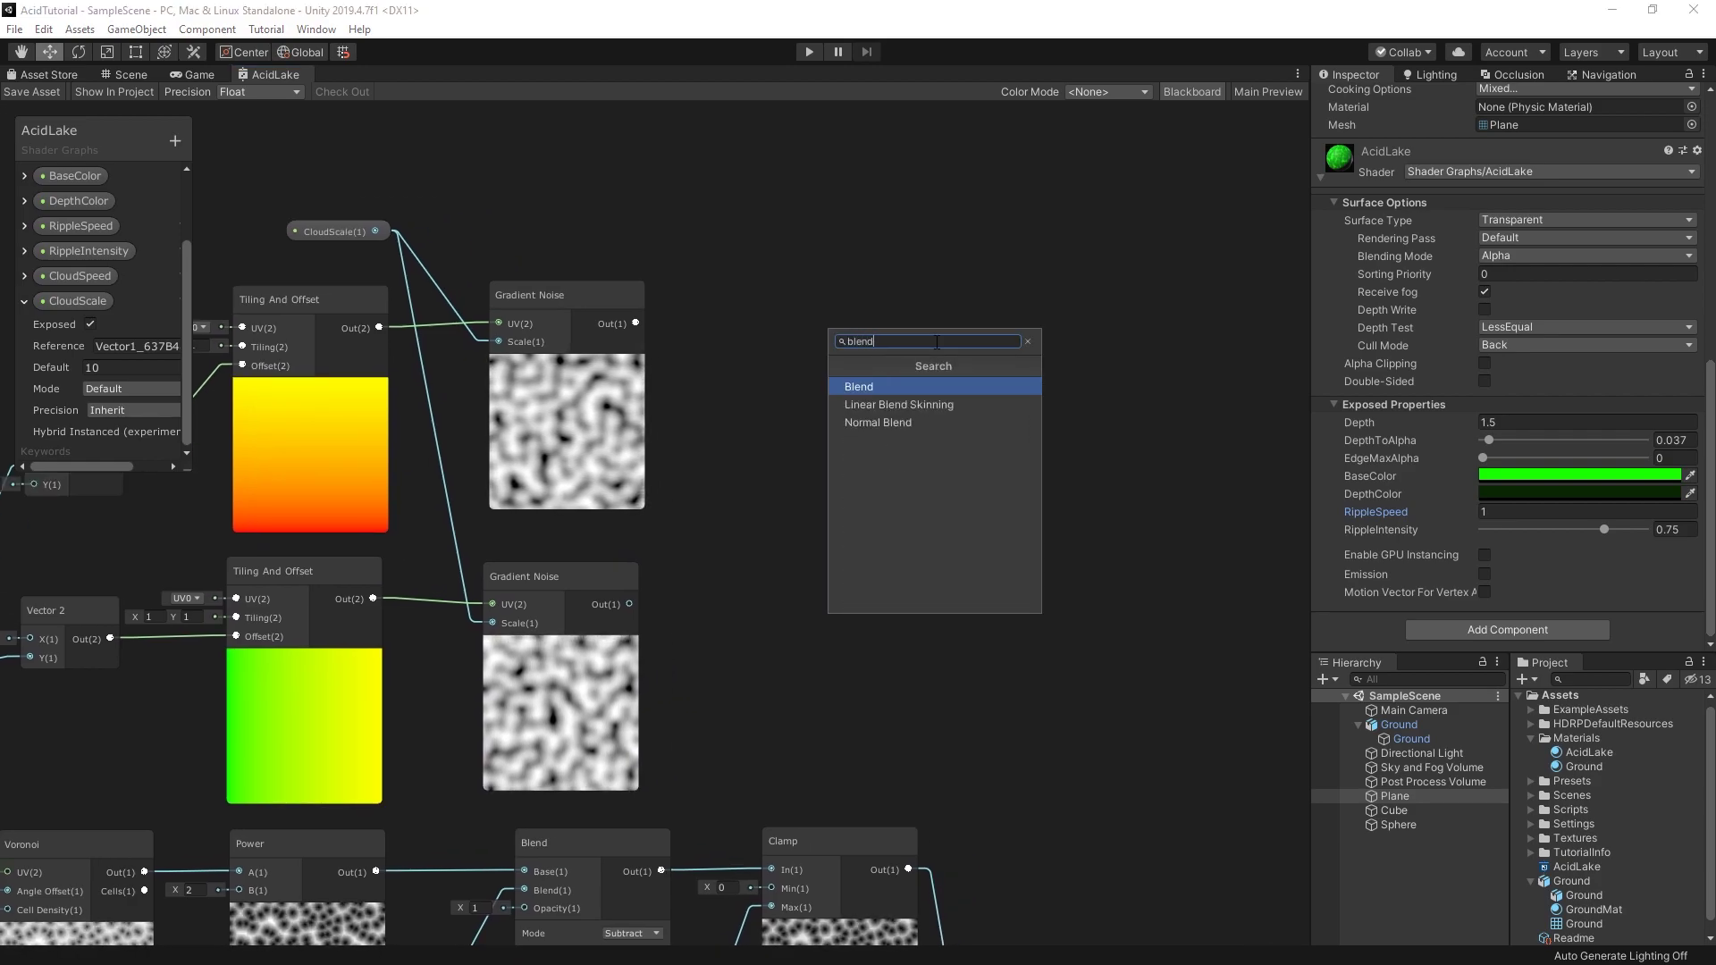
pyautogui.press('Return')
pyautogui.moveTo(1022, 388); pyautogui.dragTo(851, 315)
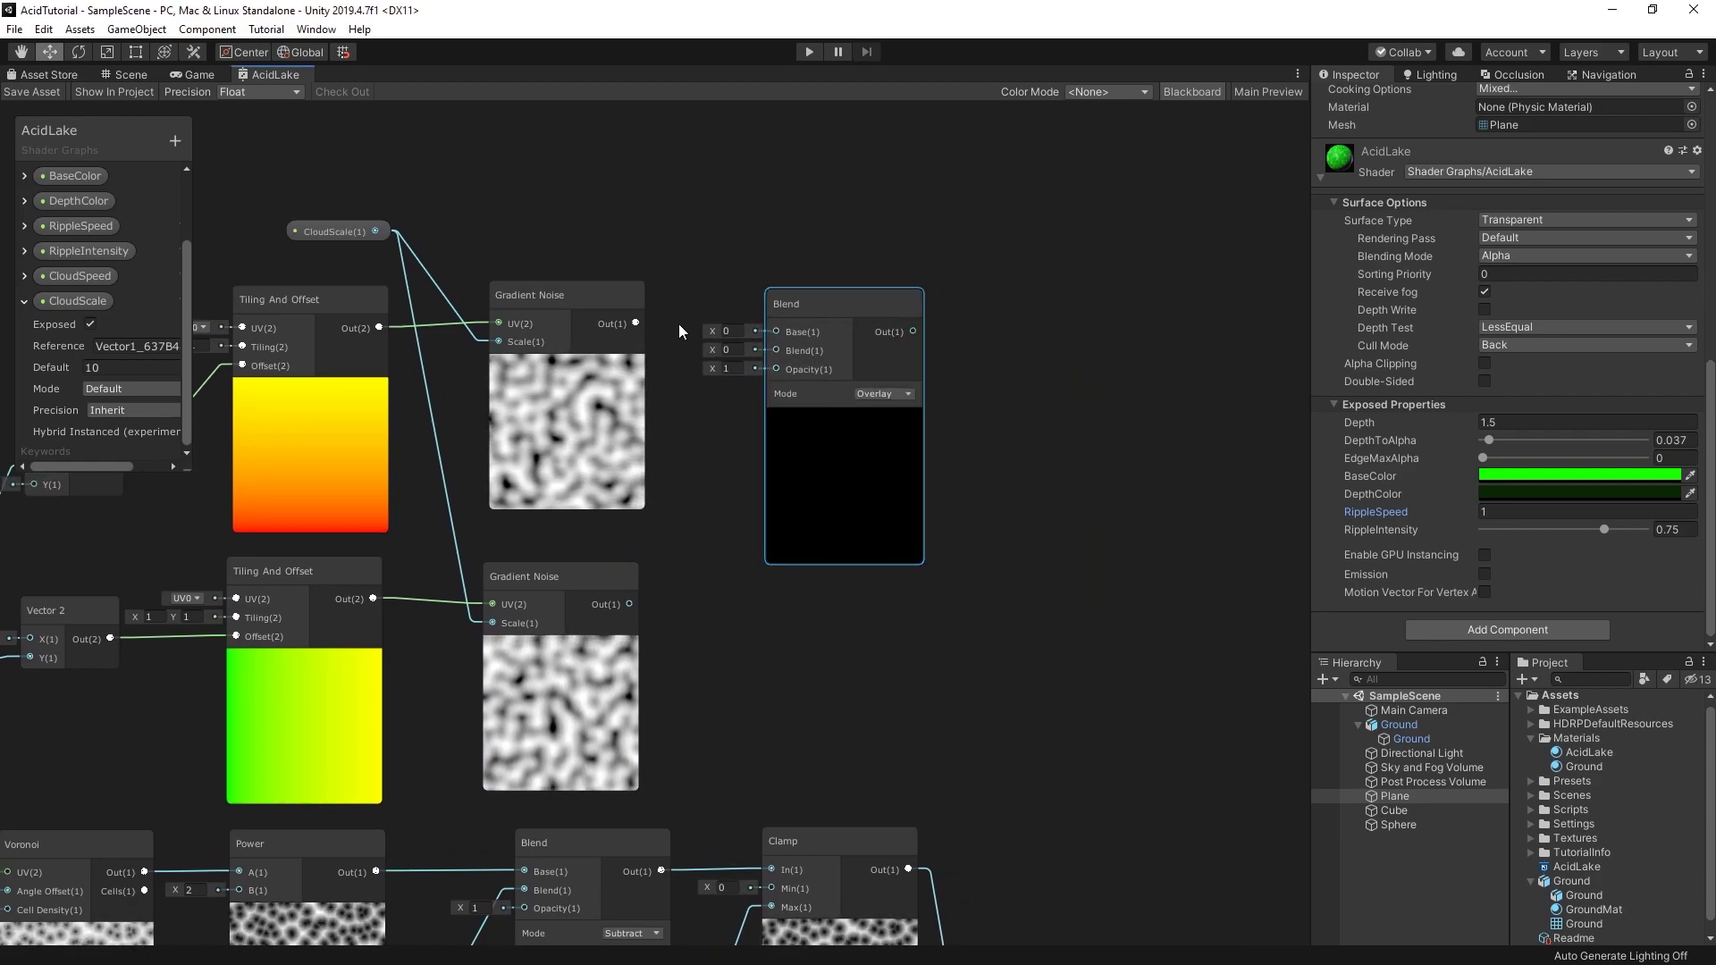
pyautogui.moveTo(636, 323); pyautogui.dragTo(775, 332)
pyautogui.moveTo(629, 604)
pyautogui.mouseDown()
pyautogui.moveTo(803, 355)
pyautogui.moveTo(778, 350)
pyautogui.mouseUp()
pyautogui.click(879, 393)
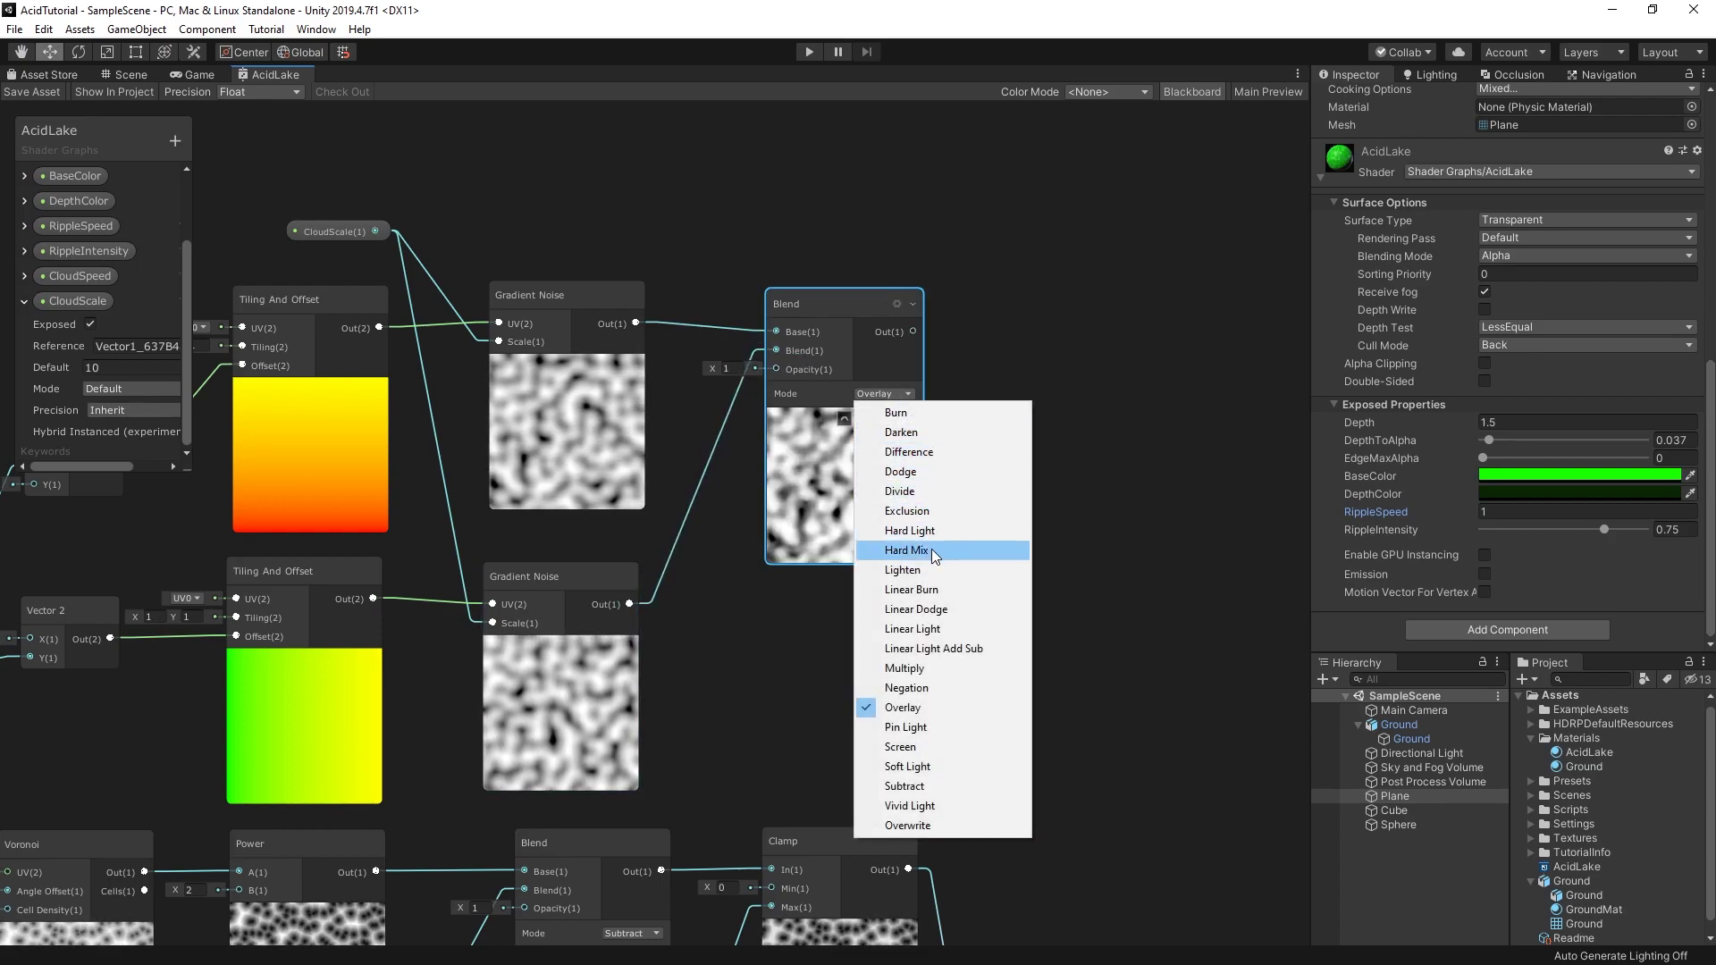
pyautogui.click(945, 669)
pyautogui.moveTo(835, 312); pyautogui.dragTo(781, 302)
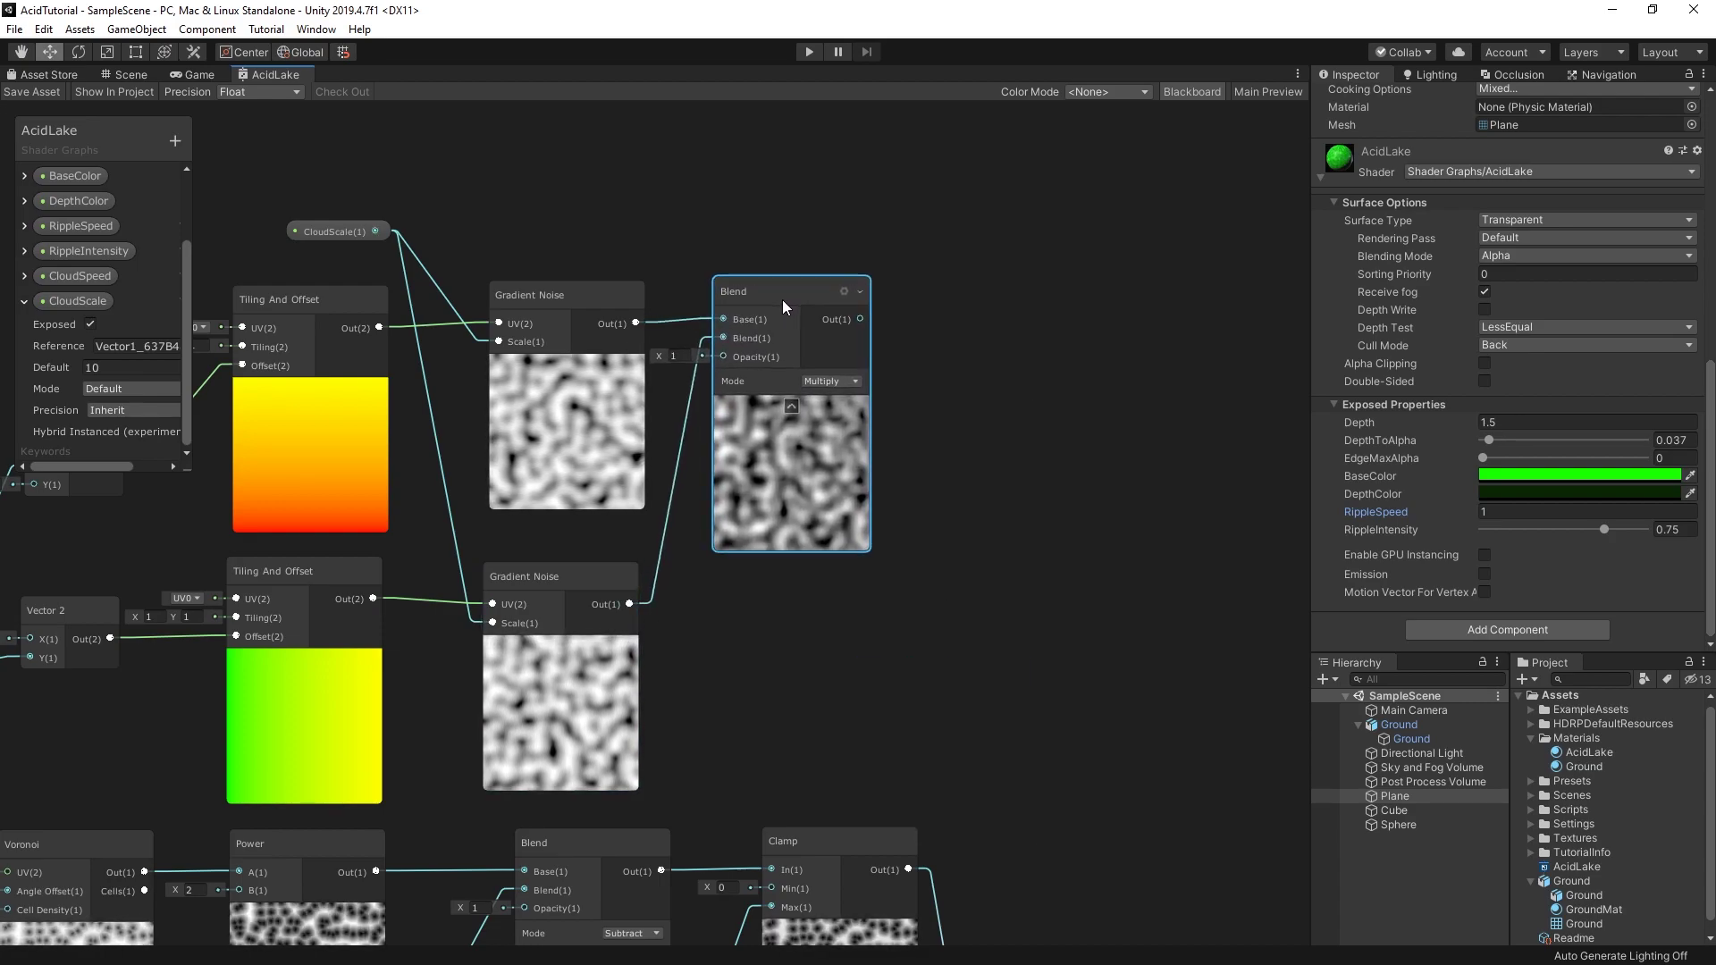
# Step: Add a Vector1 property named CloudIntensity in Slider mode
pyautogui.click(24, 301)
pyautogui.click(175, 141)
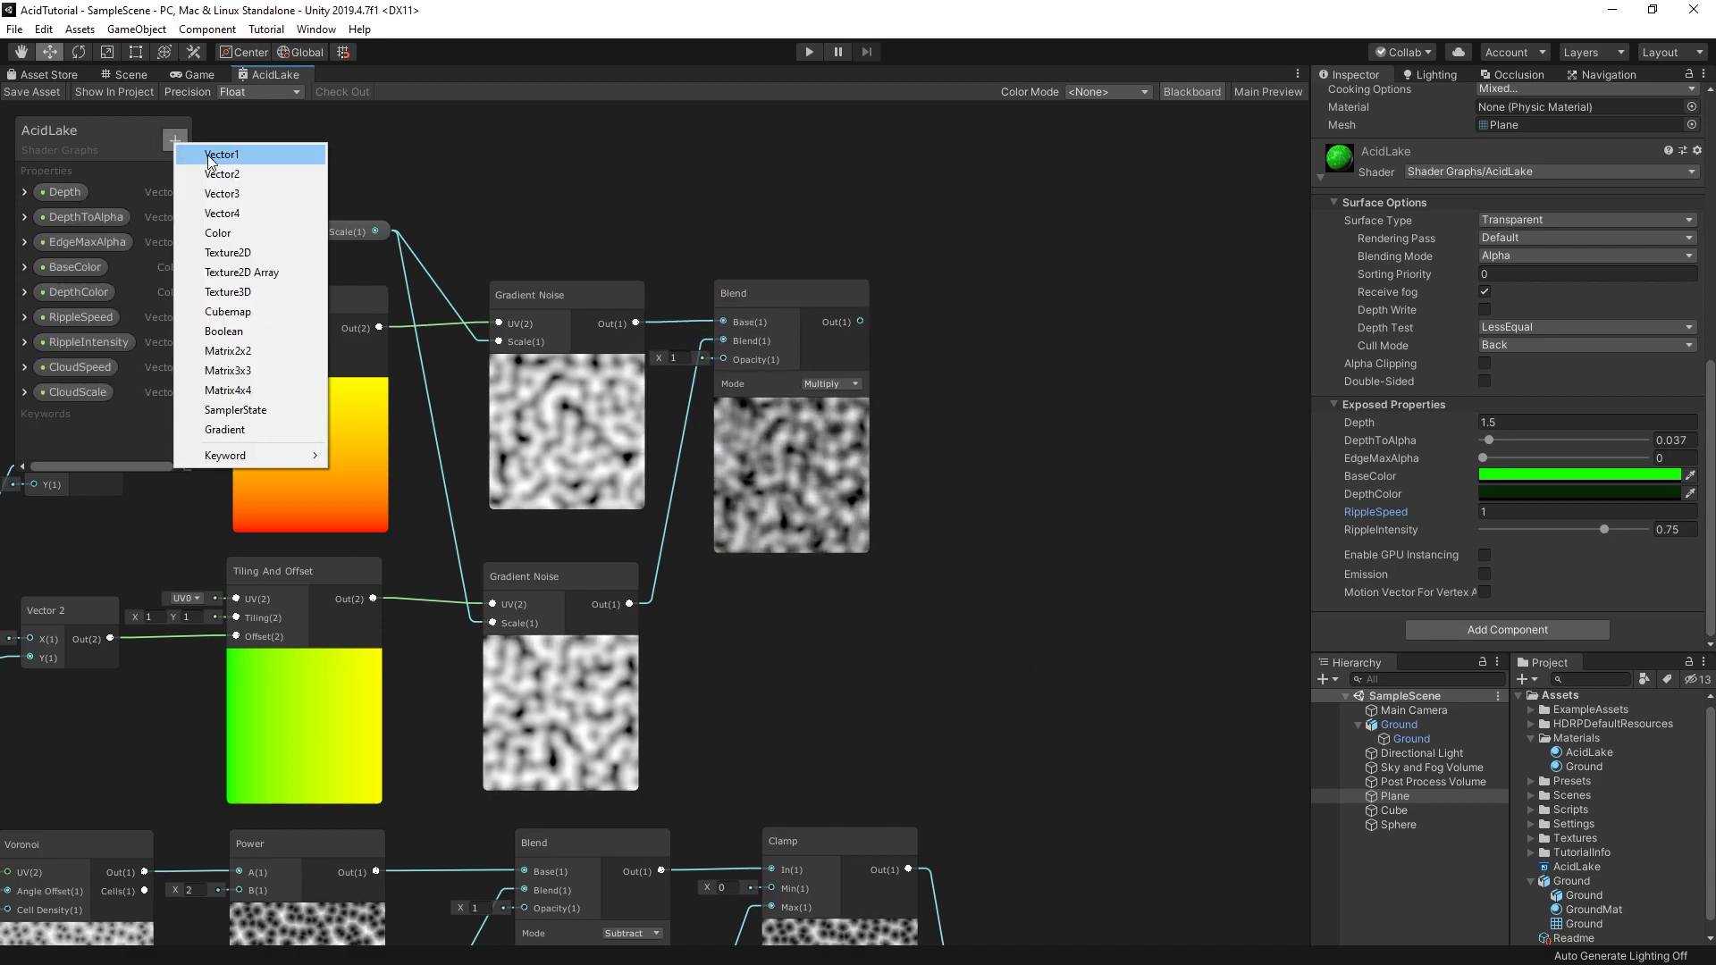
pyautogui.write('CloudIntensity')
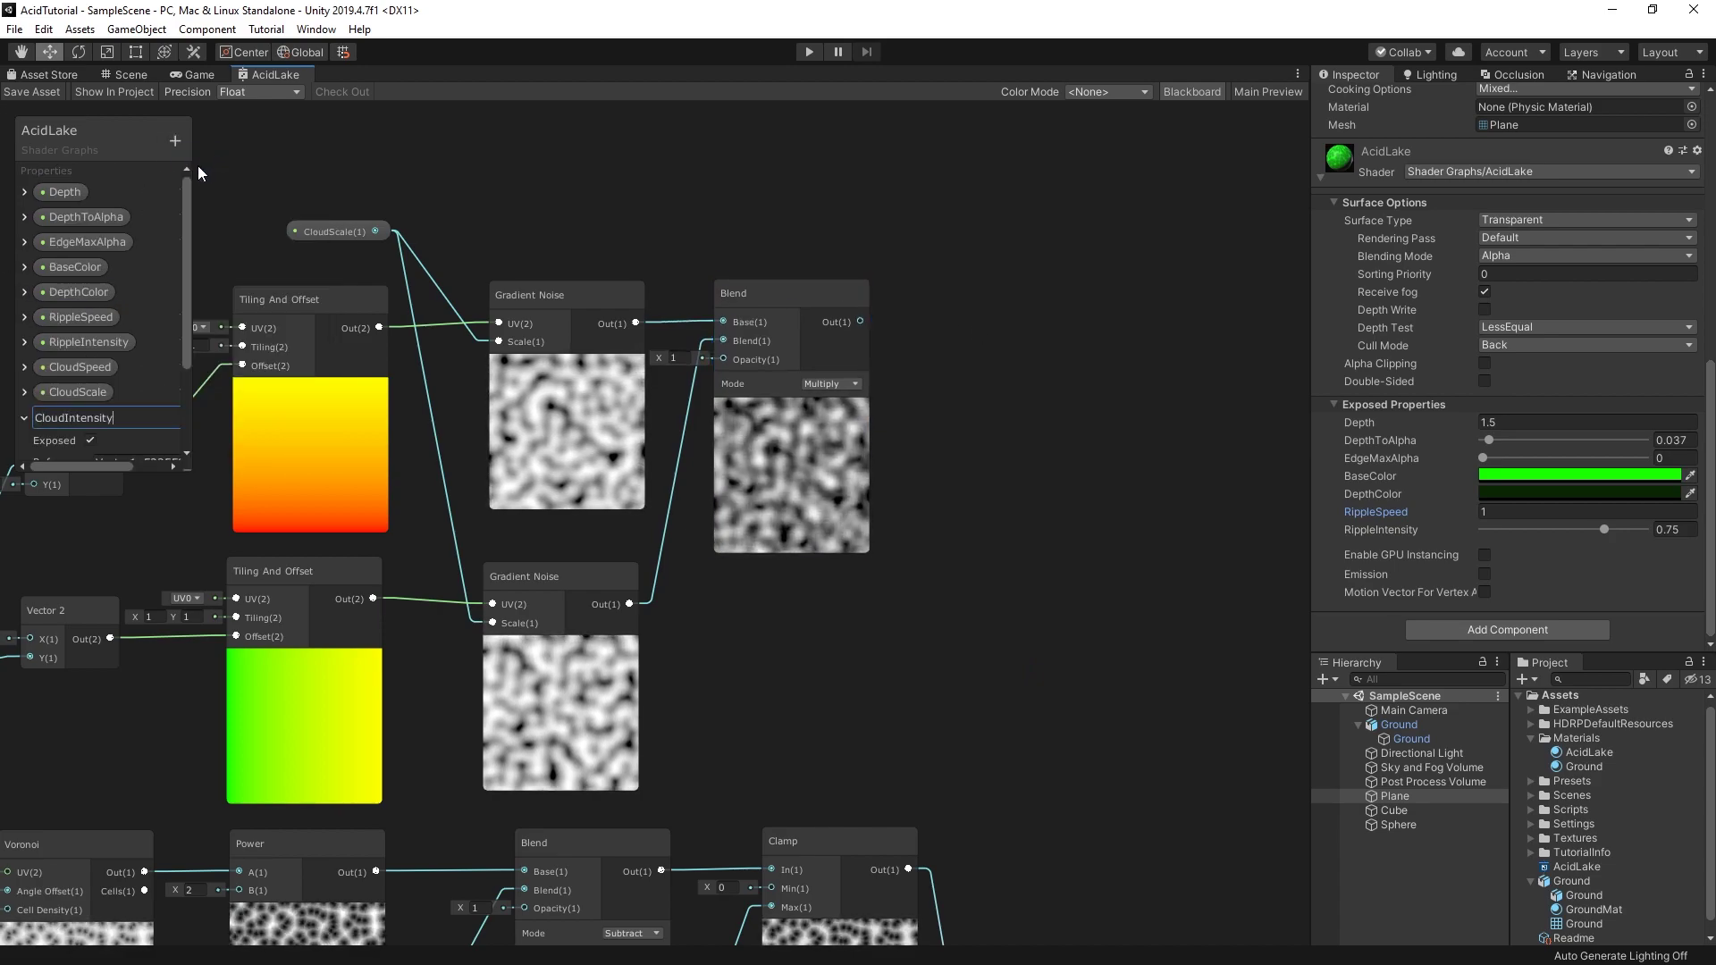
pyautogui.press('Return')
pyautogui.scroll(-3, 131, 358)
pyautogui.click(132, 390)
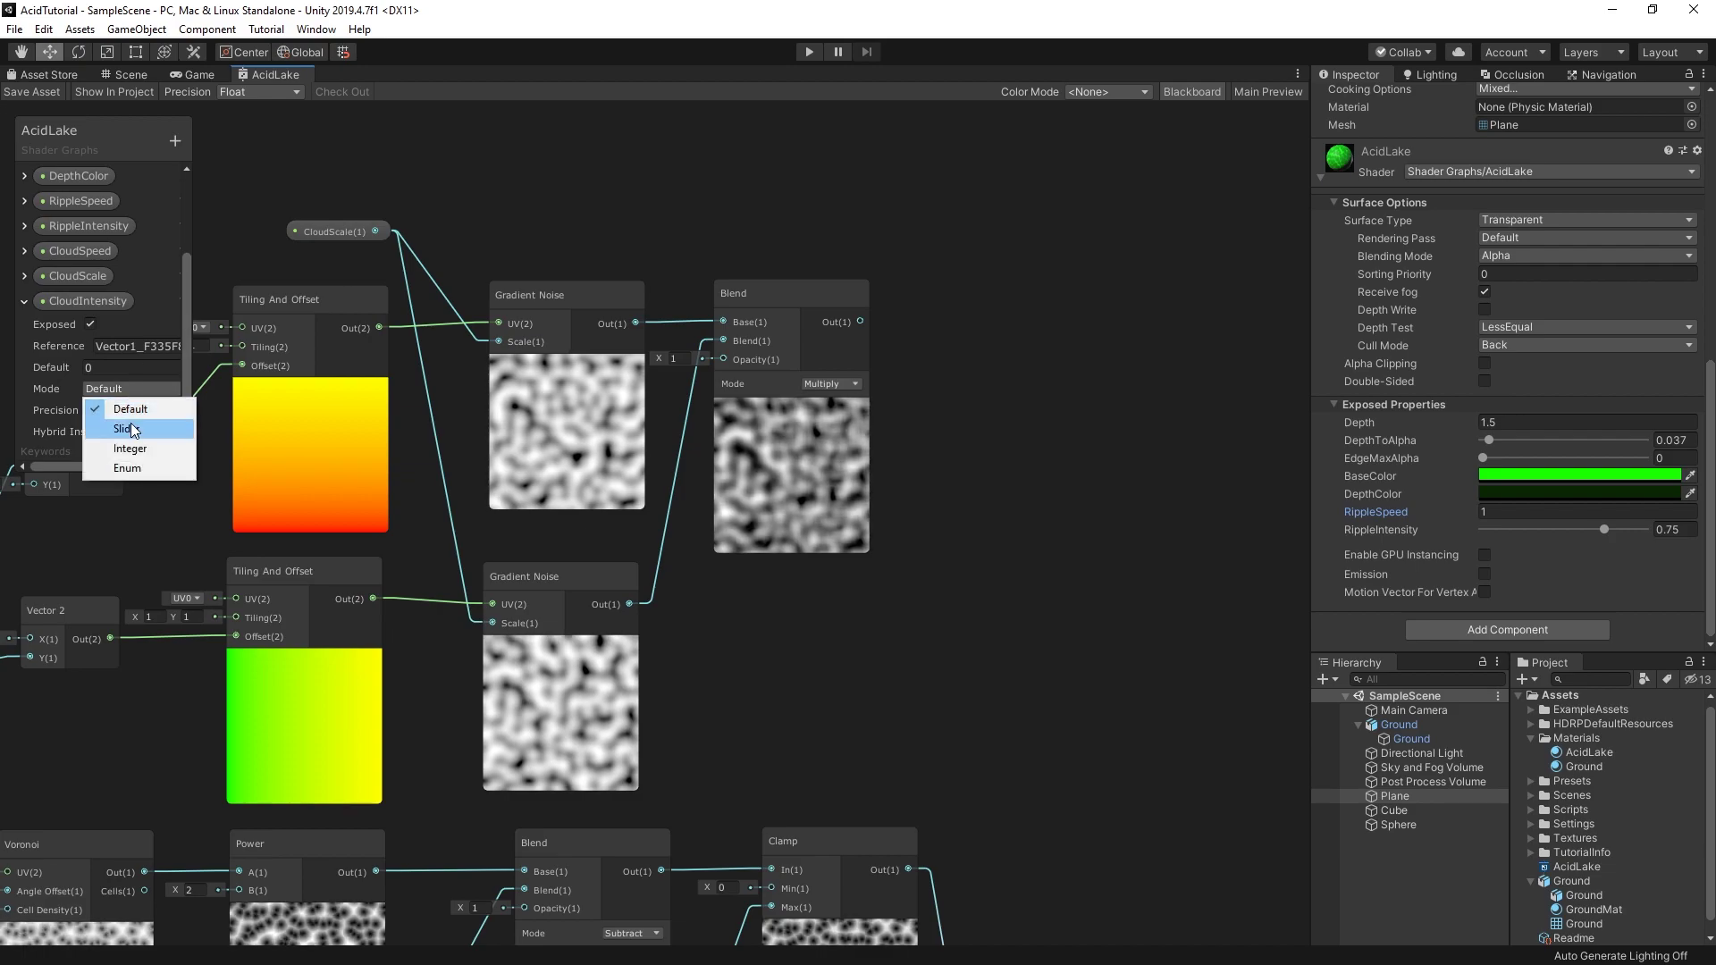
pyautogui.click(116, 440)
pyautogui.moveTo(187, 287); pyautogui.dragTo(185, 309)
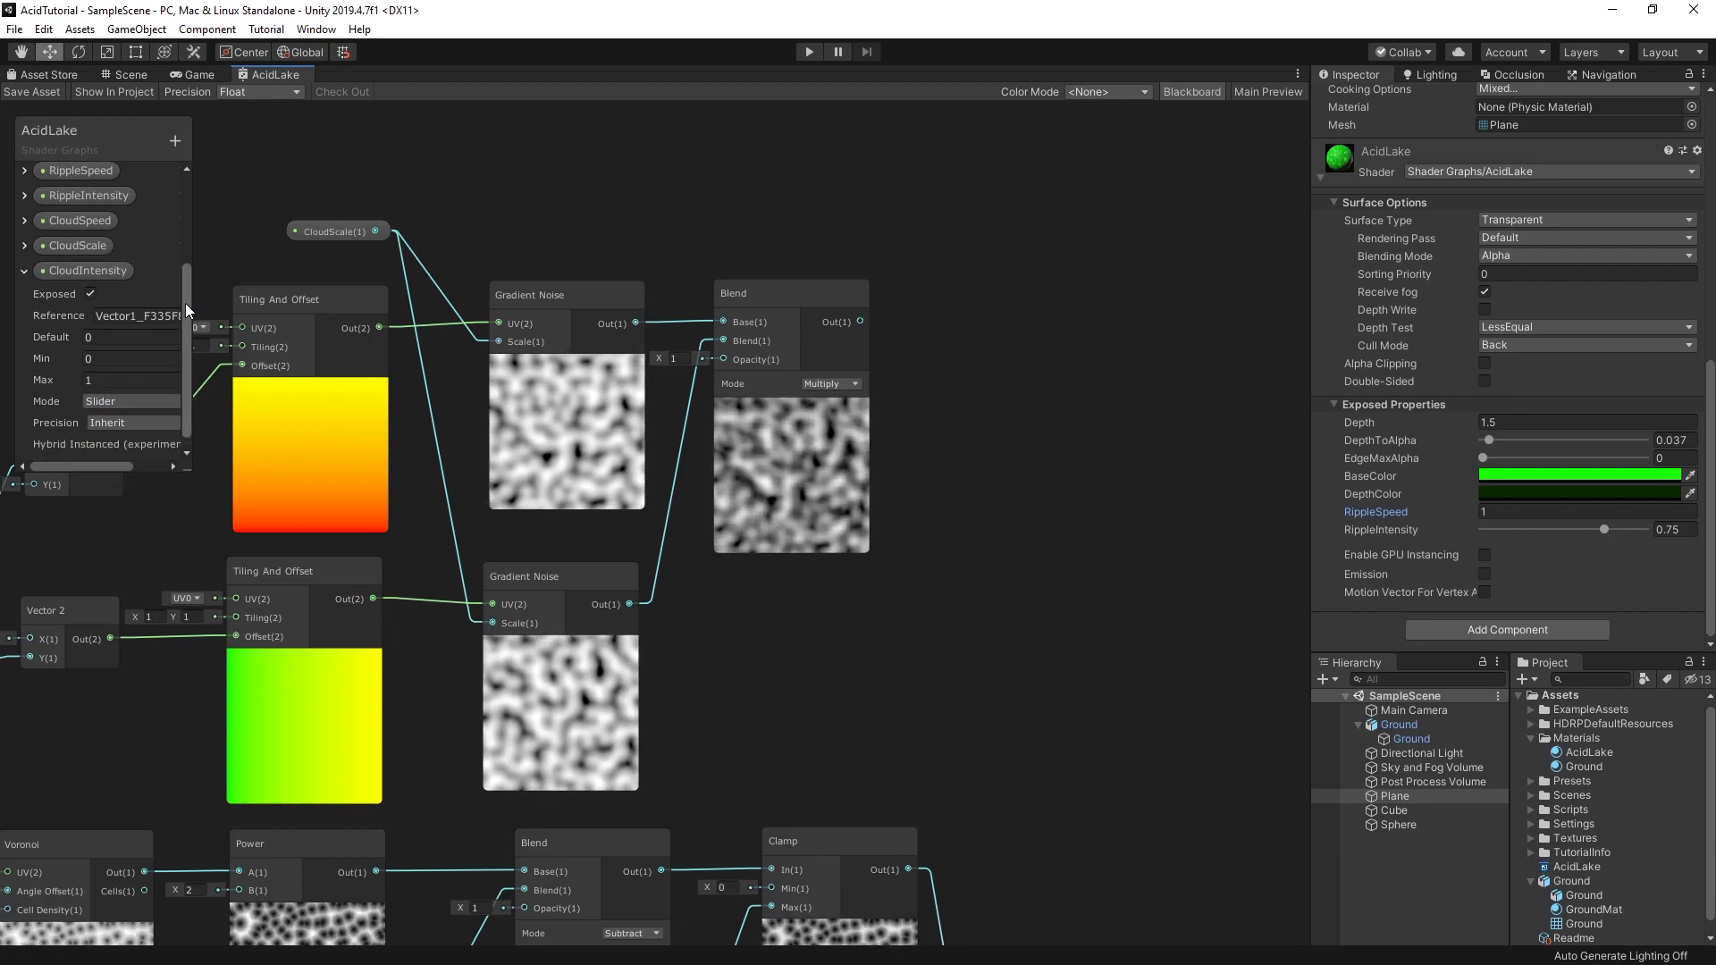
pyautogui.click(131, 337)
# Step: Give CloudIntensity a default of 0.7 and add another Blend node
pyautogui.write('0.7')
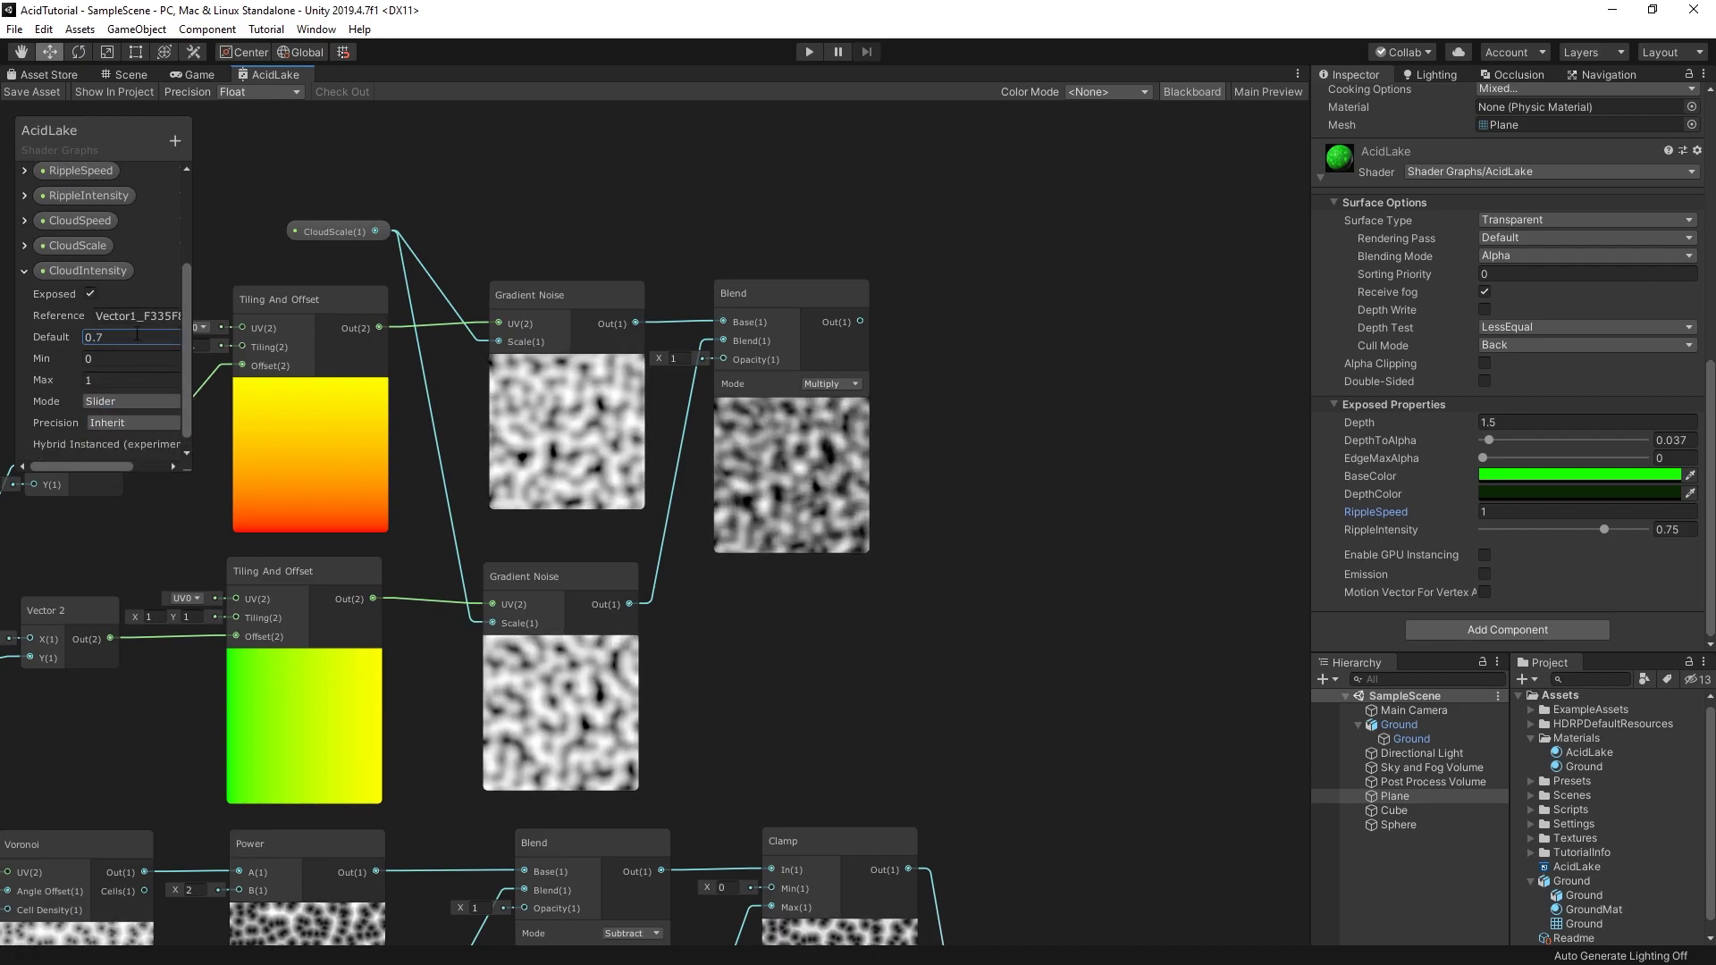
pyautogui.moveTo(1031, 649); pyautogui.dragTo(702, 513, button='middle')
pyautogui.scroll(-1, 981, 651)
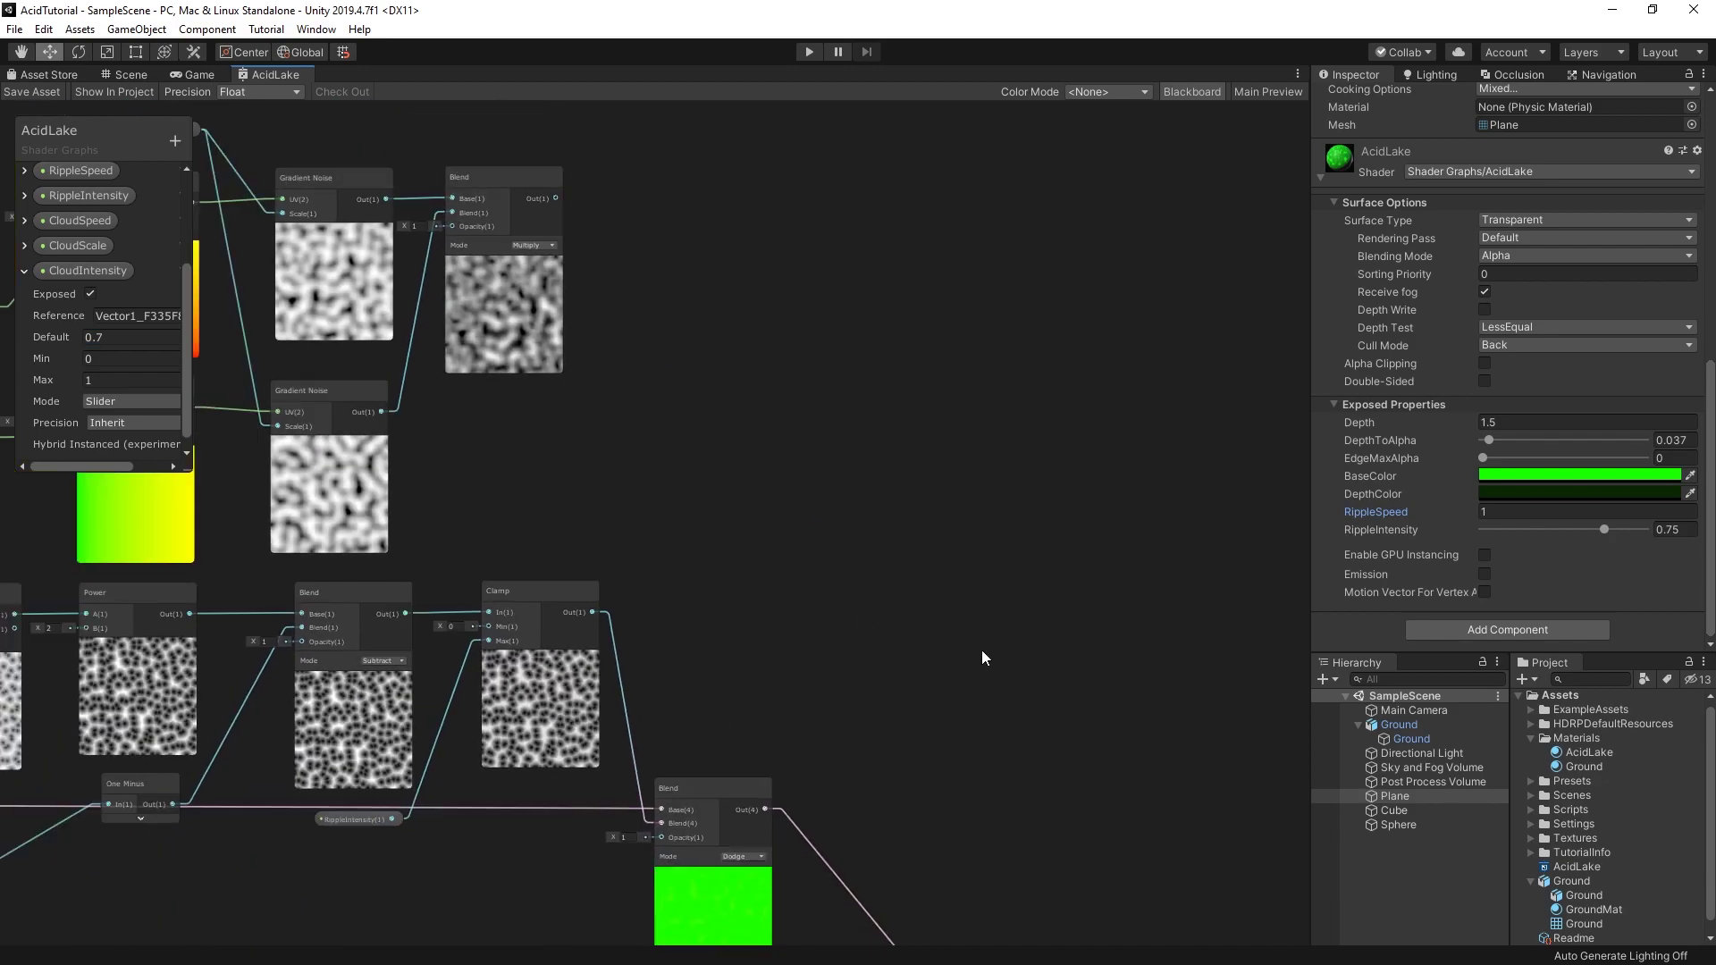
pyautogui.press('space')
pyautogui.write('blend')
pyautogui.press('Return')
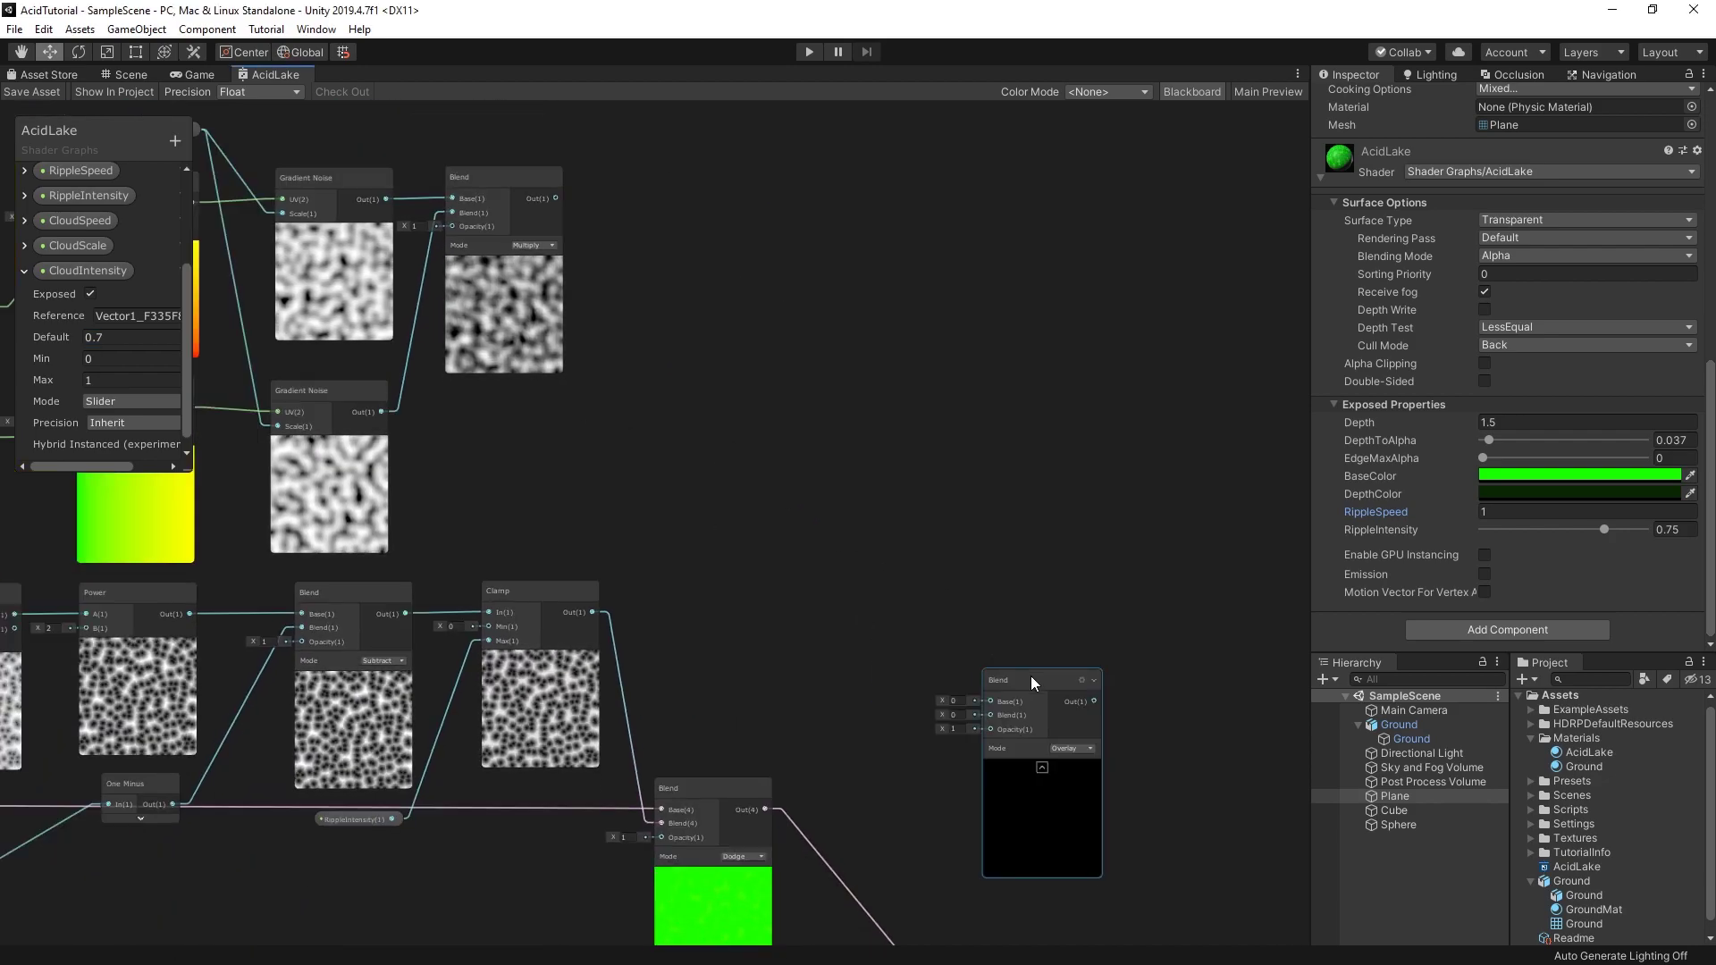
# Step: Wire the Dodge blend and cloud noise into the new Blend and set it to Darken
pyautogui.moveTo(1031, 676); pyautogui.dragTo(963, 786)
pyautogui.moveTo(1033, 698); pyautogui.dragTo(999, 613, button='middle')
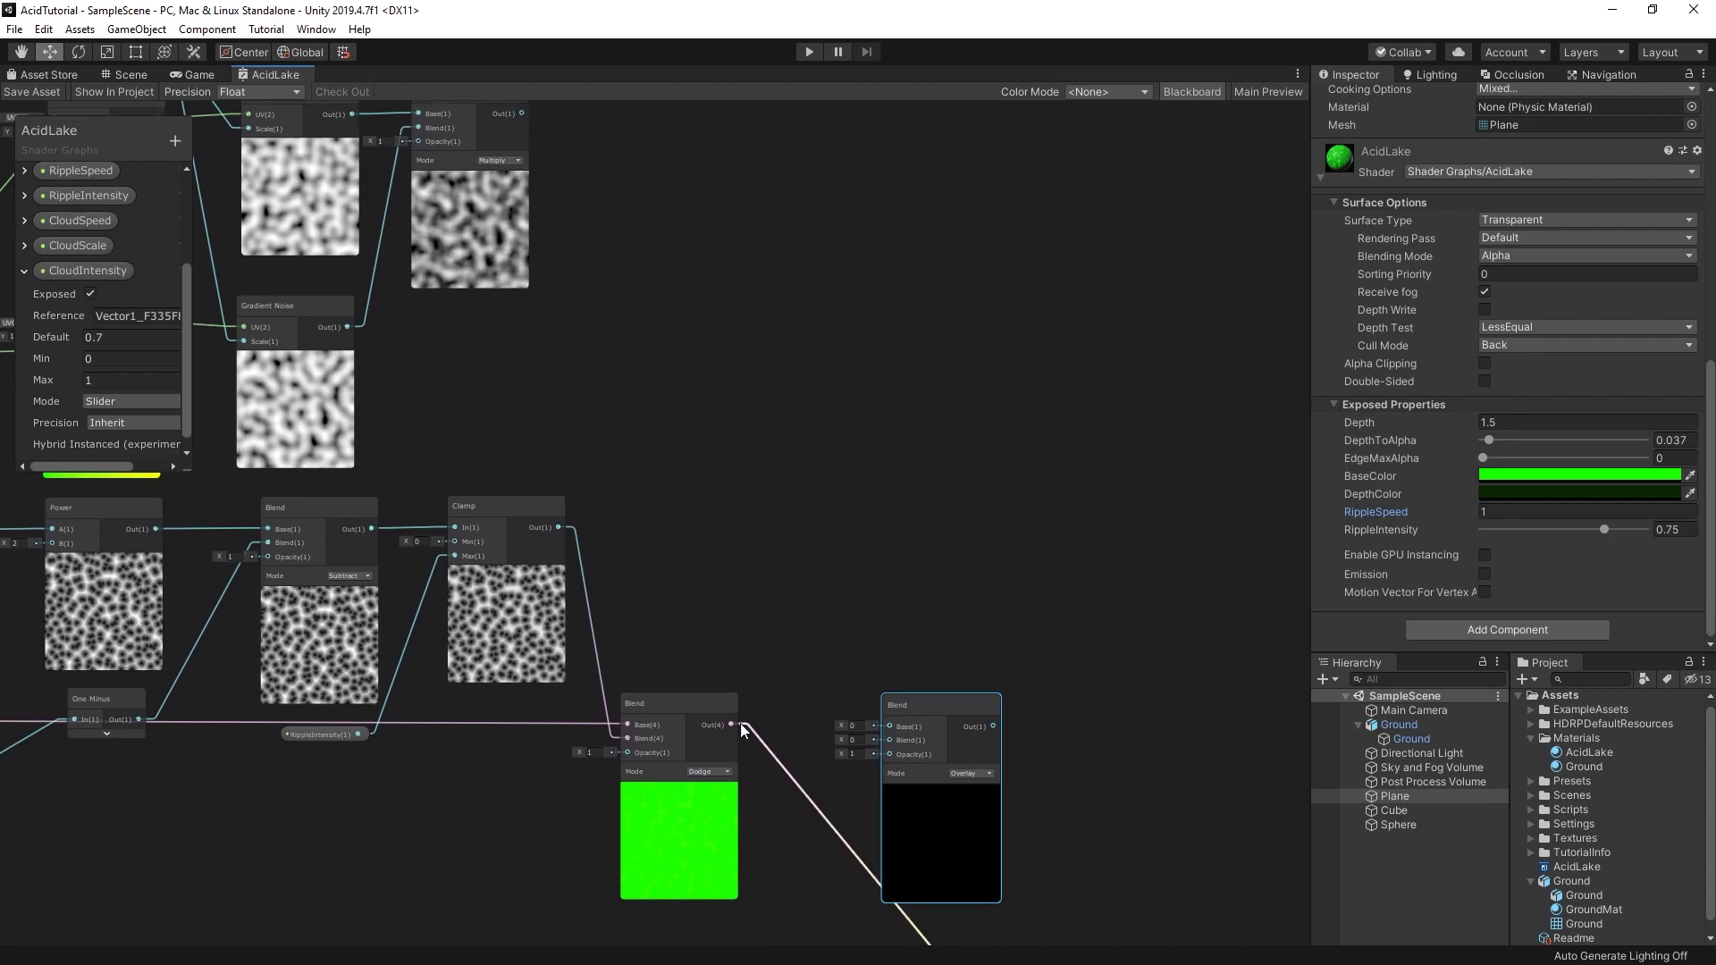
pyautogui.moveTo(733, 724)
pyautogui.mouseDown()
pyautogui.moveTo(903, 736)
pyautogui.moveTo(887, 726)
pyautogui.mouseUp()
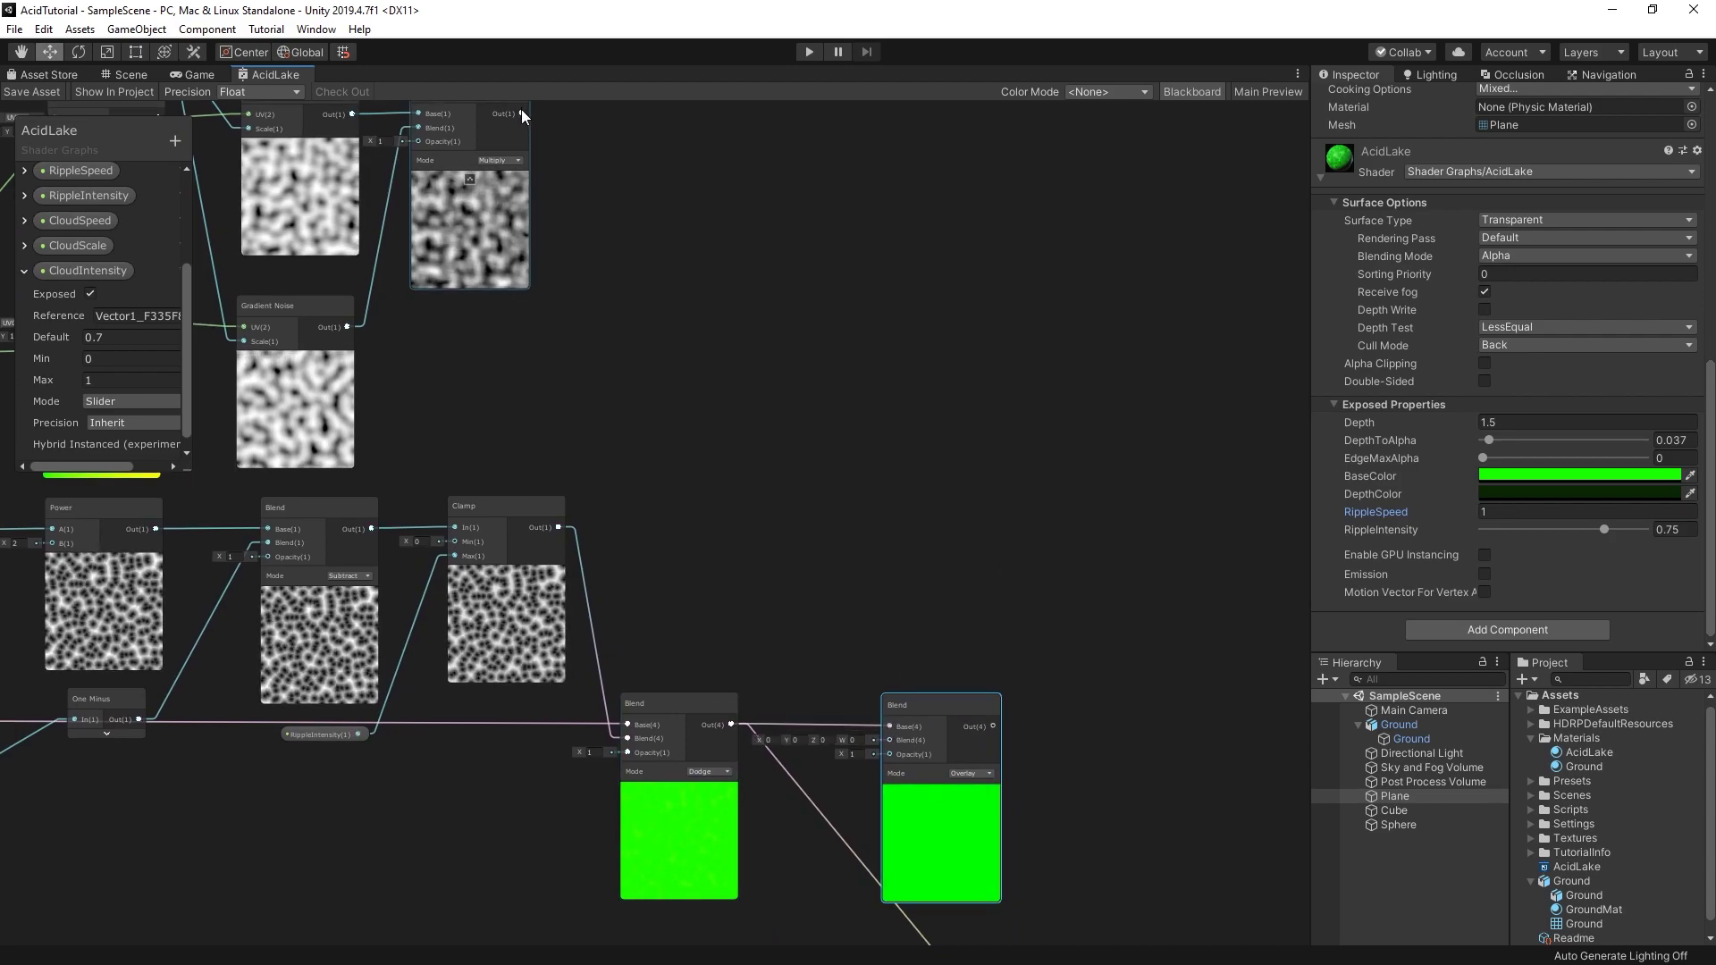
pyautogui.moveTo(522, 114)
pyautogui.mouseDown()
pyautogui.moveTo(924, 786)
pyautogui.moveTo(892, 765)
pyautogui.mouseUp()
pyautogui.moveTo(125, 271)
pyautogui.mouseDown()
pyautogui.moveTo(742, 699)
pyautogui.moveTo(890, 780)
pyautogui.mouseUp()
pyautogui.click(979, 798)
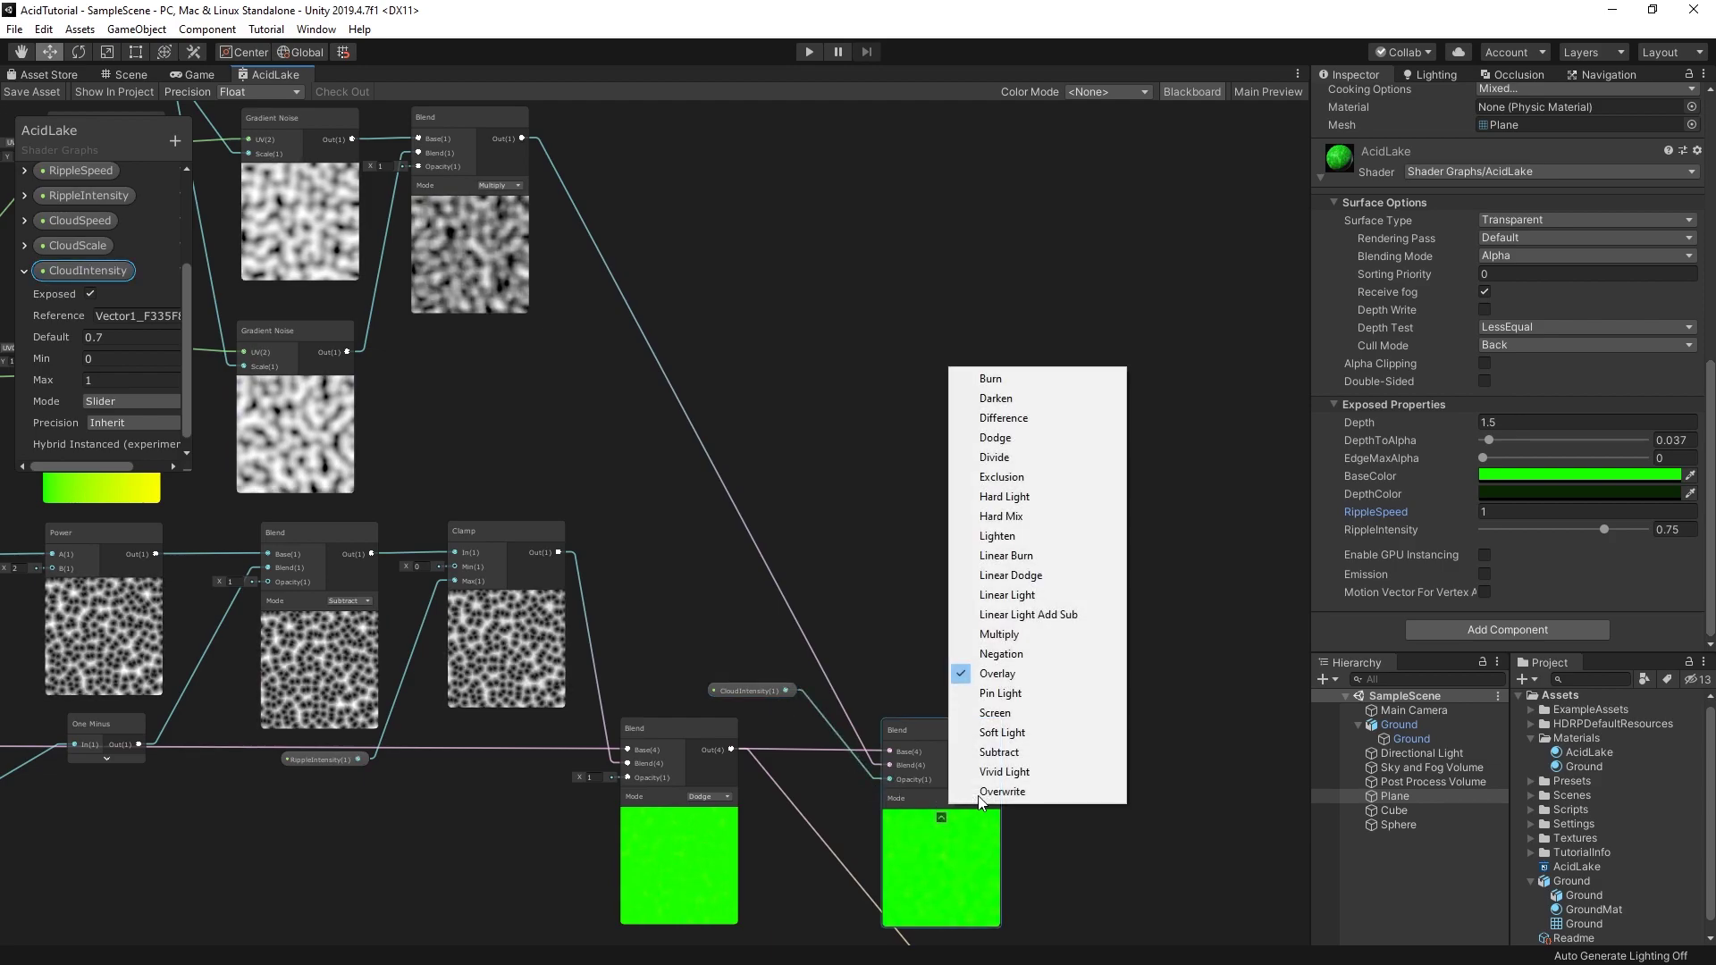
pyautogui.click(1019, 401)
pyautogui.moveTo(1088, 763); pyautogui.dragTo(849, 433, button='middle')
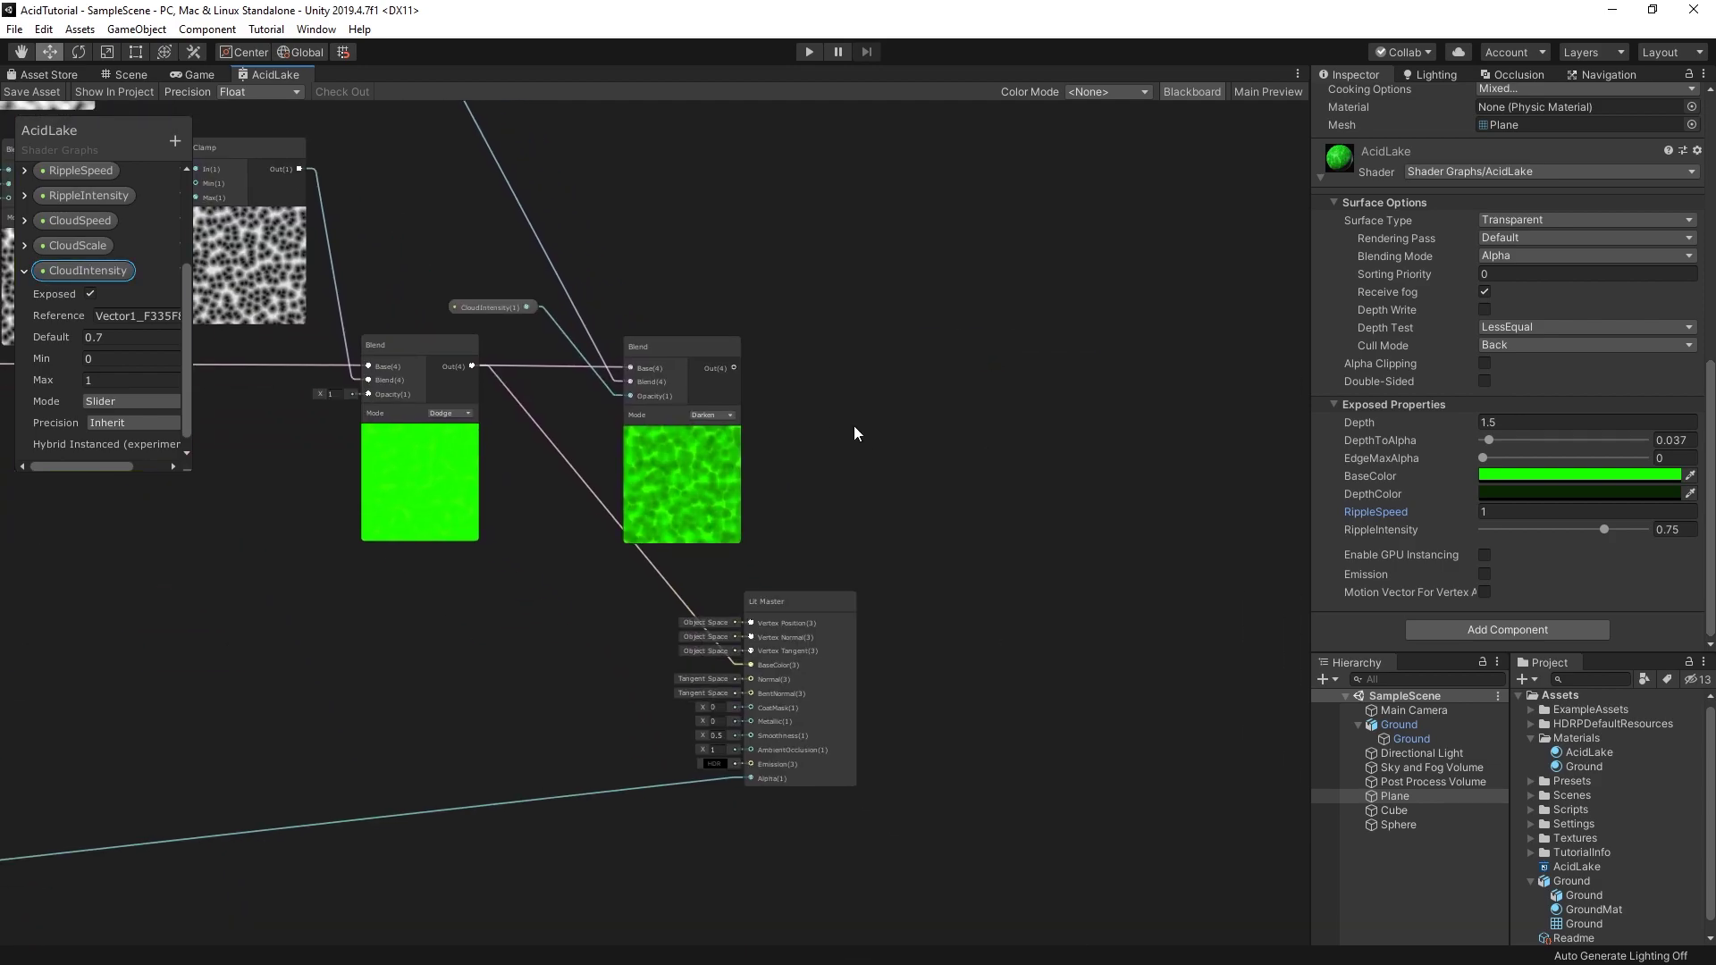
pyautogui.scroll(3, 741, 468)
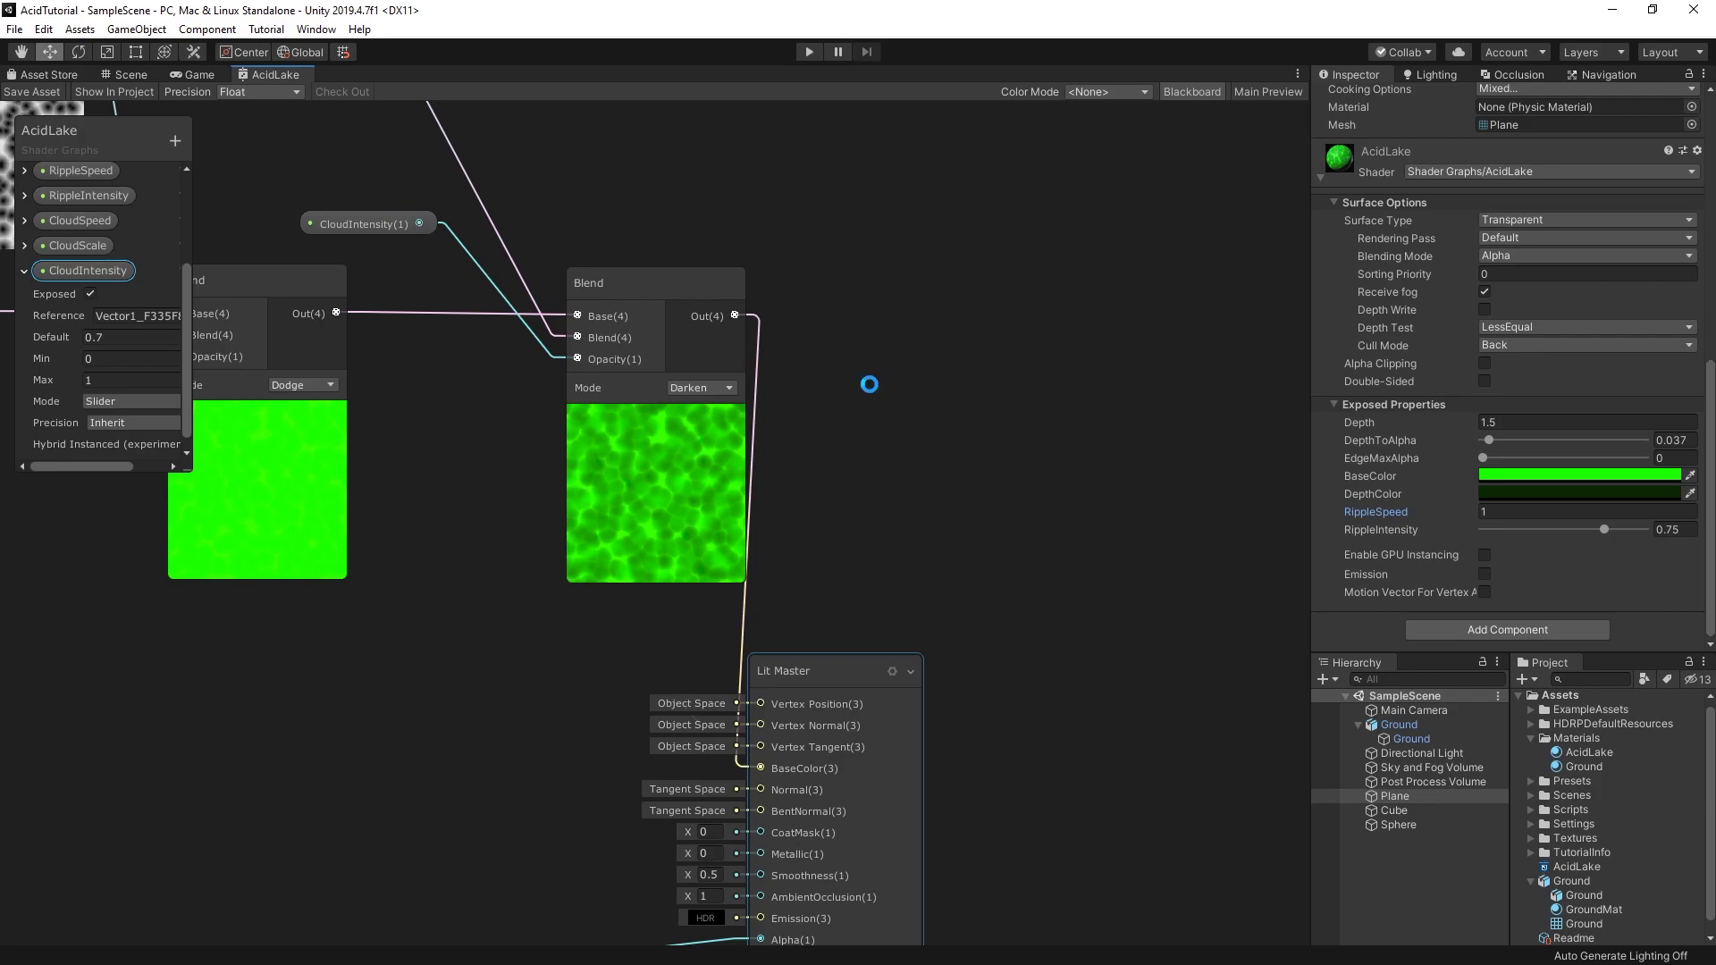
# Step: Inspect the clouded lake in the Scene view and set the material's CloudSpeed to 0.02
pyautogui.click(130, 75)
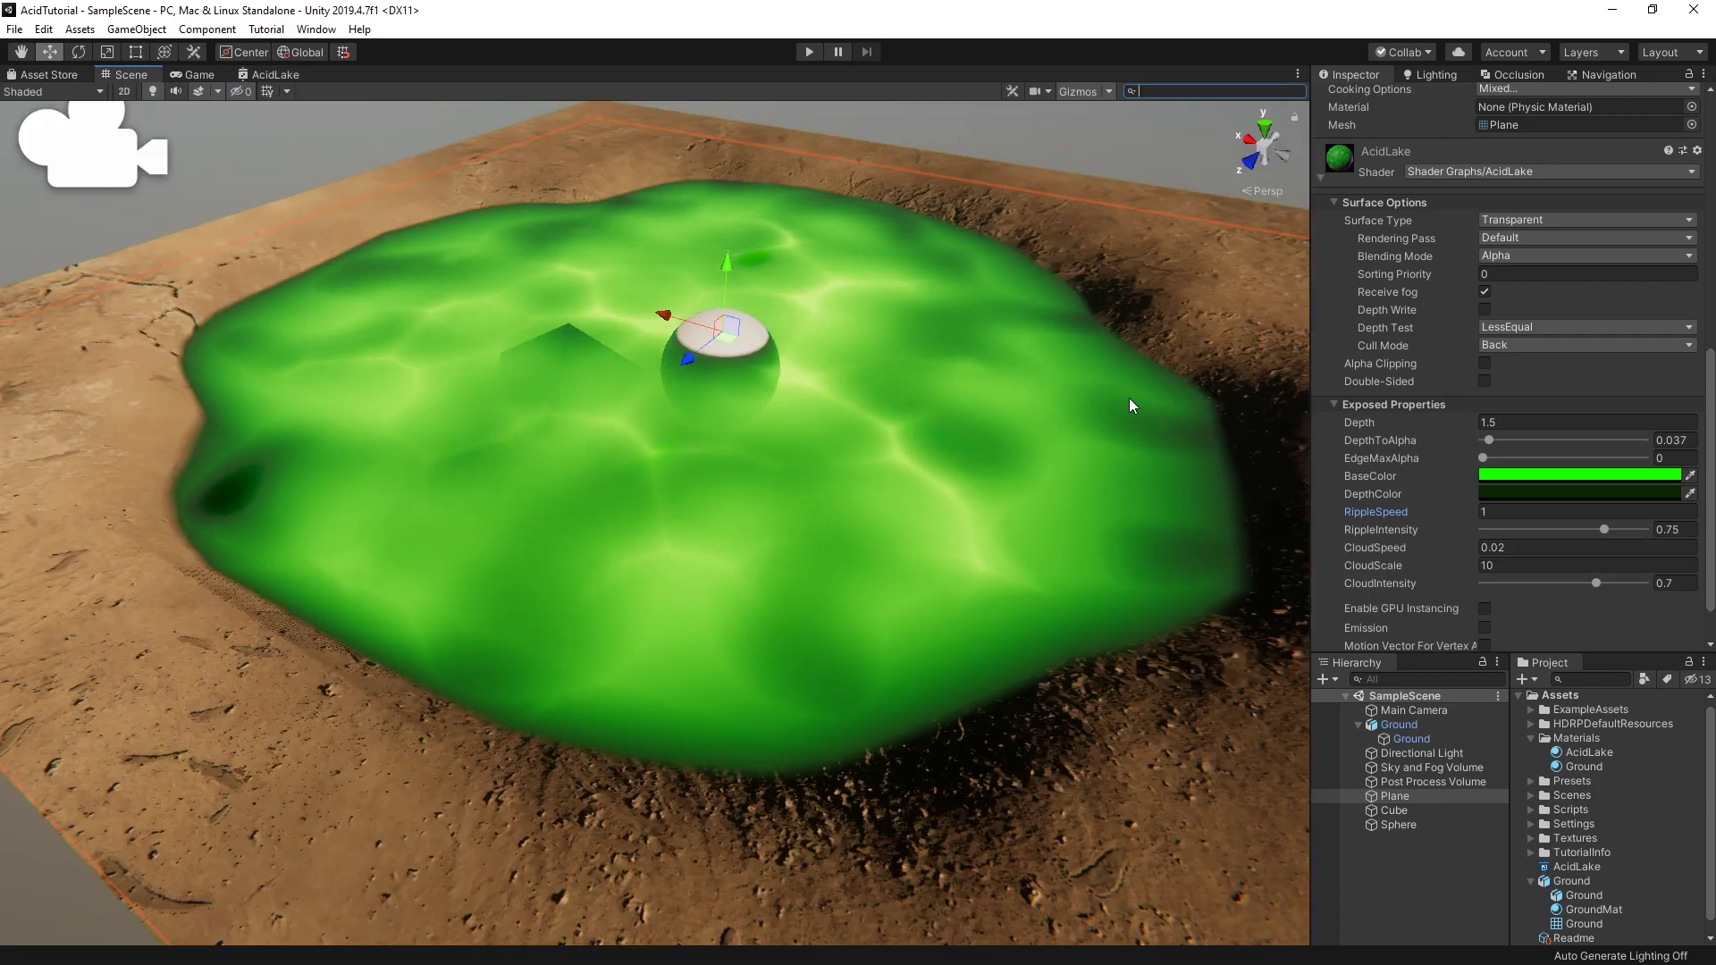
pyautogui.moveTo(1130, 405)
pyautogui.keyDown('alt'); pyautogui.mouseDown()
pyautogui.moveTo(988, 402)
pyautogui.moveTo(1069, 427)
pyautogui.mouseUp(); pyautogui.keyUp('alt')
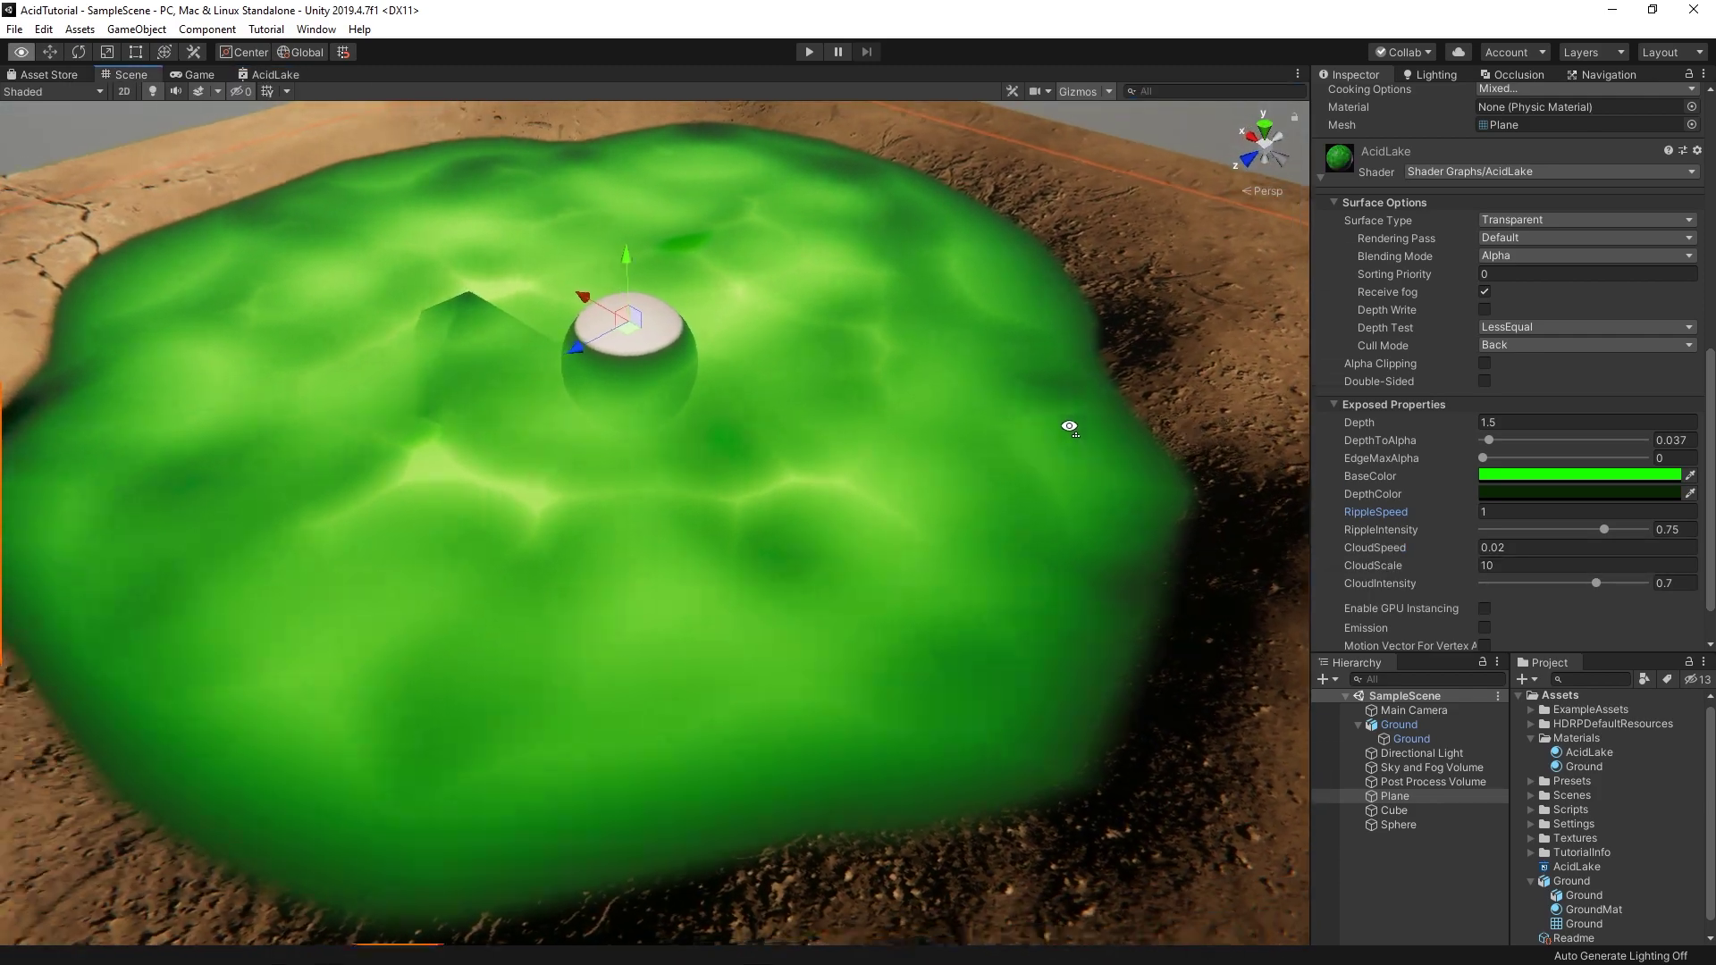
pyautogui.scroll(-5, 1069, 427)
pyautogui.scroll(-1, 1476, 490)
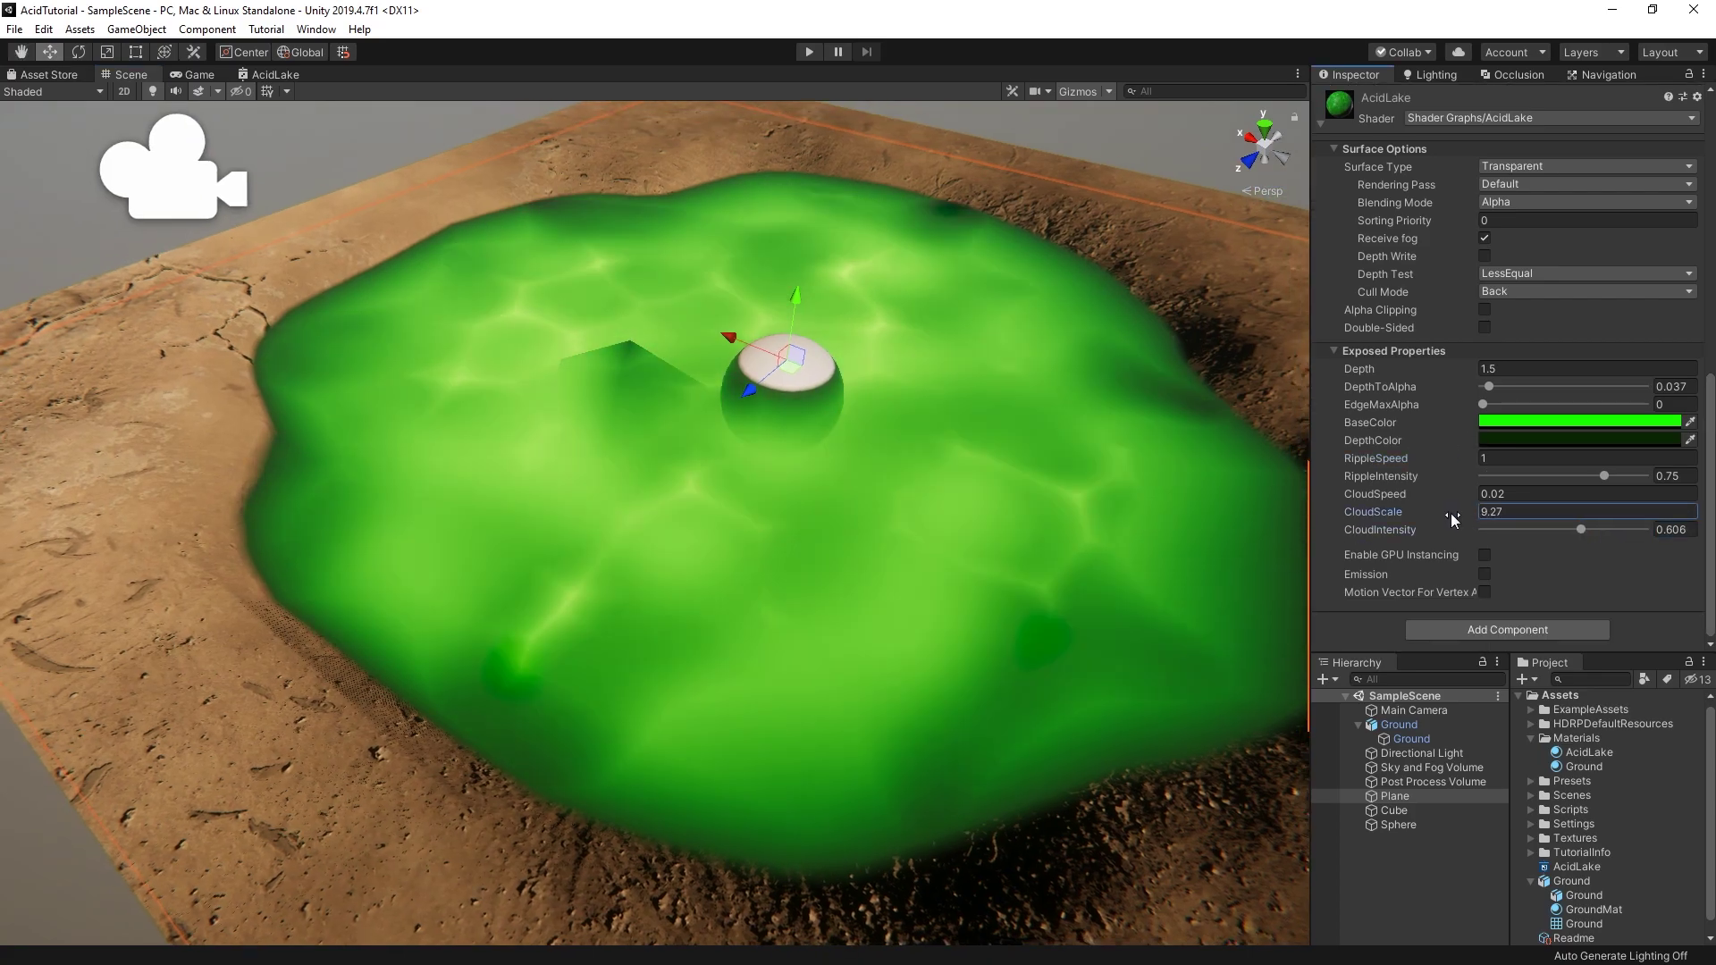
pyautogui.moveTo(1596, 529); pyautogui.dragTo(1581, 529)
pyautogui.moveTo(1428, 490); pyautogui.dragTo(1424, 489)
pyautogui.write('0.02')
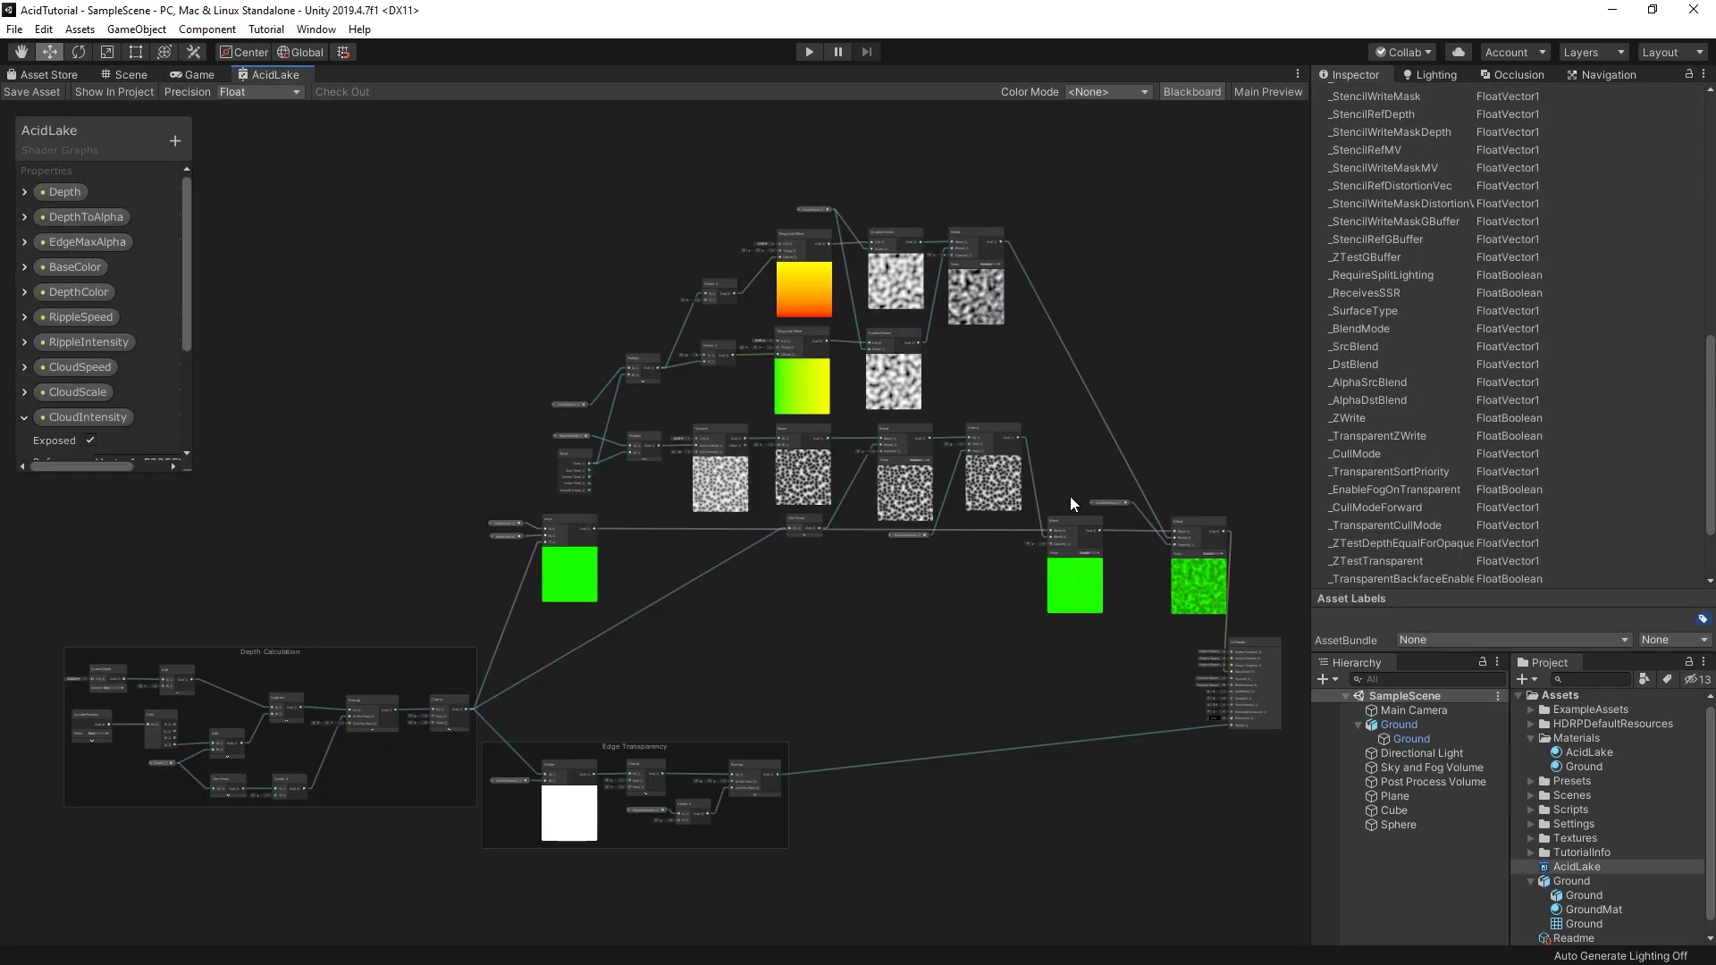
# Step: Group the colour and cloud nodes under the title 'Surface Colors'
pyautogui.moveTo(353, 159); pyautogui.dragTo(1091, 620)
pyautogui.rightClick(910, 513)
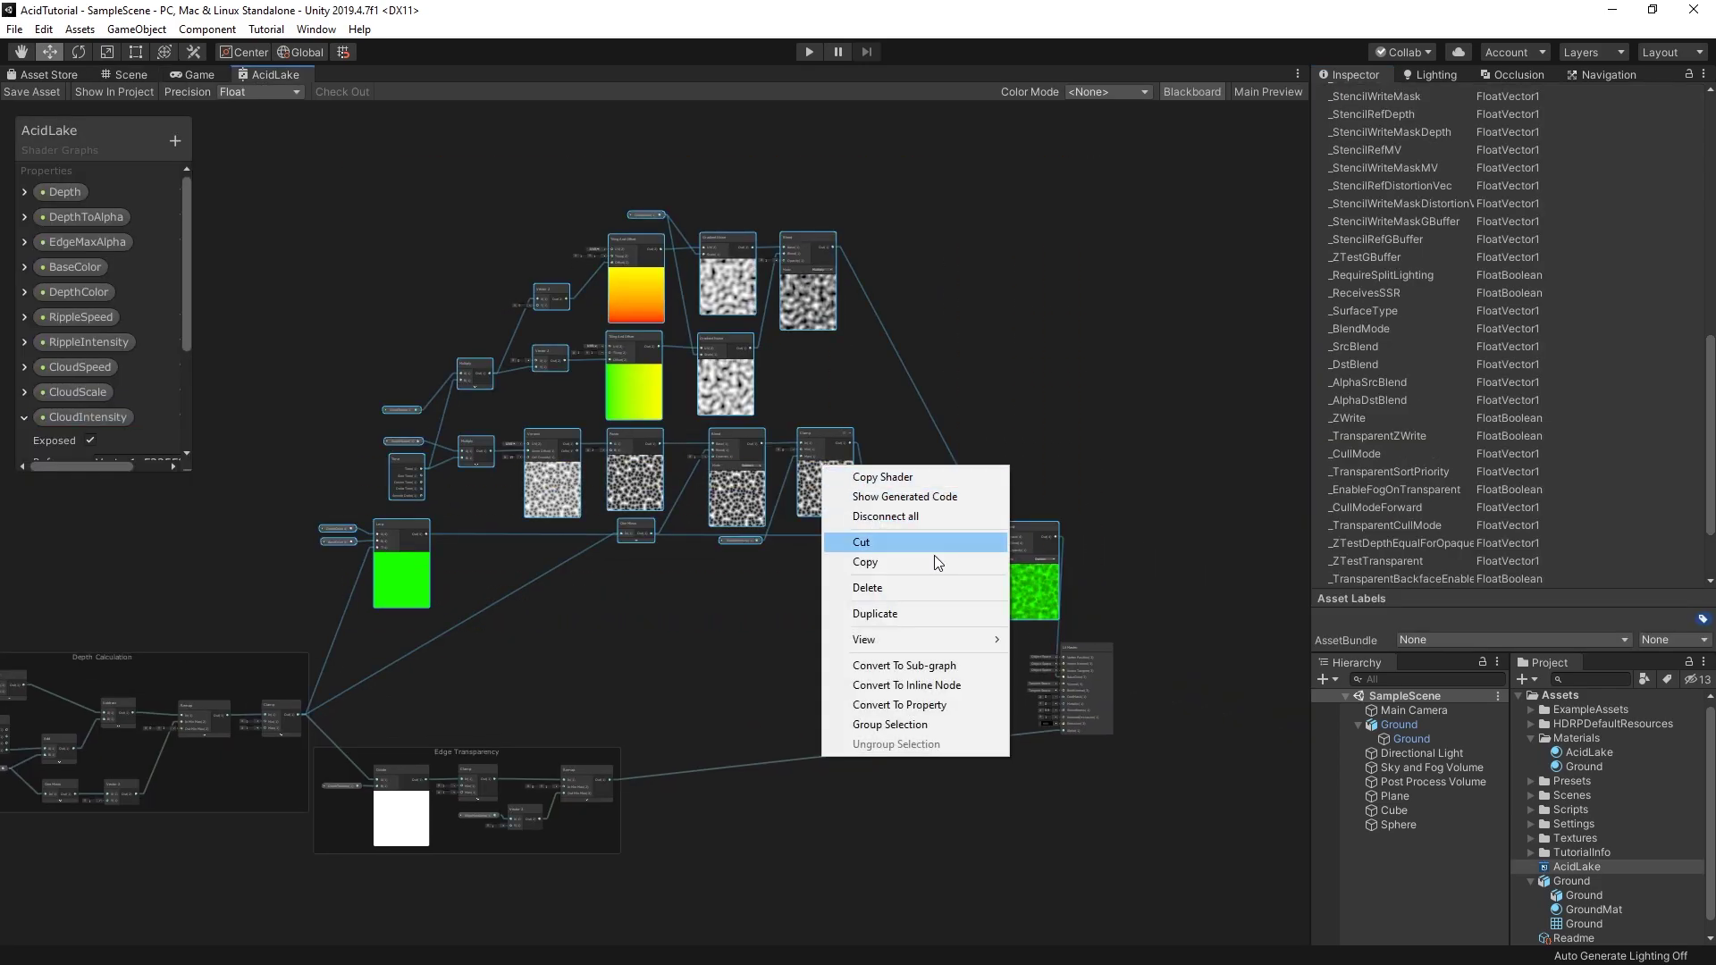
pyautogui.click(963, 717)
pyautogui.write('Surface Colors')
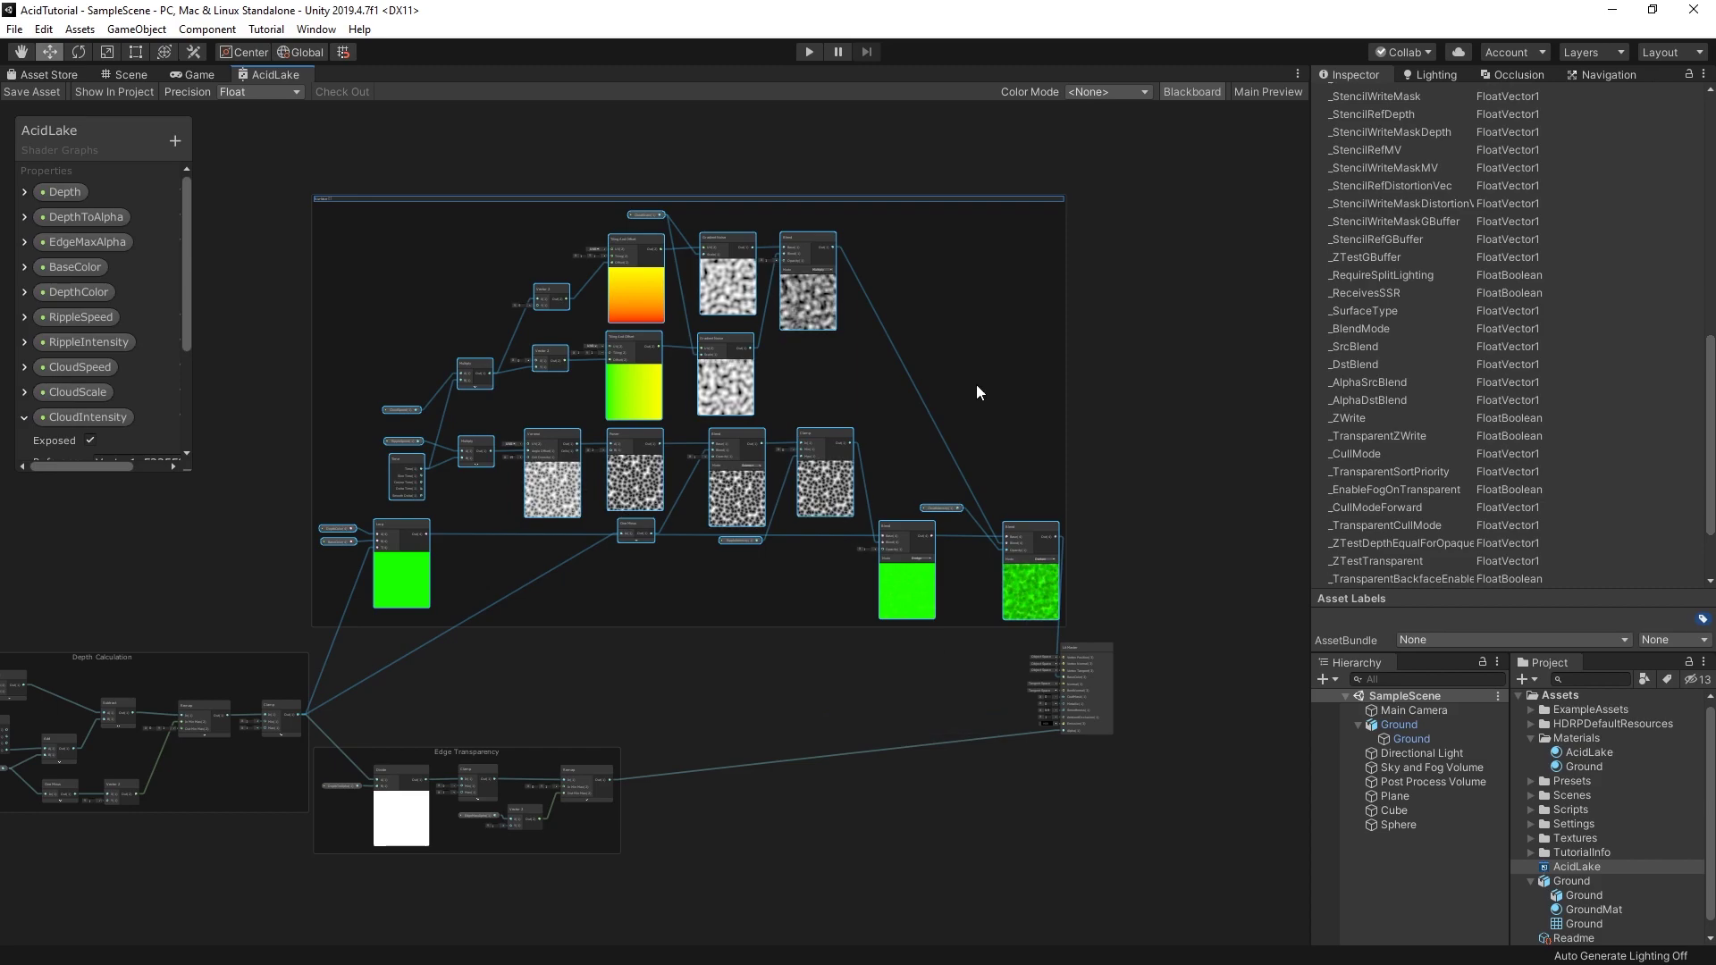
pyautogui.press('Return')
# Step: Move the Depth Calculation and Edge Transparency groups beneath Surface Colors
pyautogui.moveTo(404, 716); pyautogui.dragTo(674, 699, button='middle')
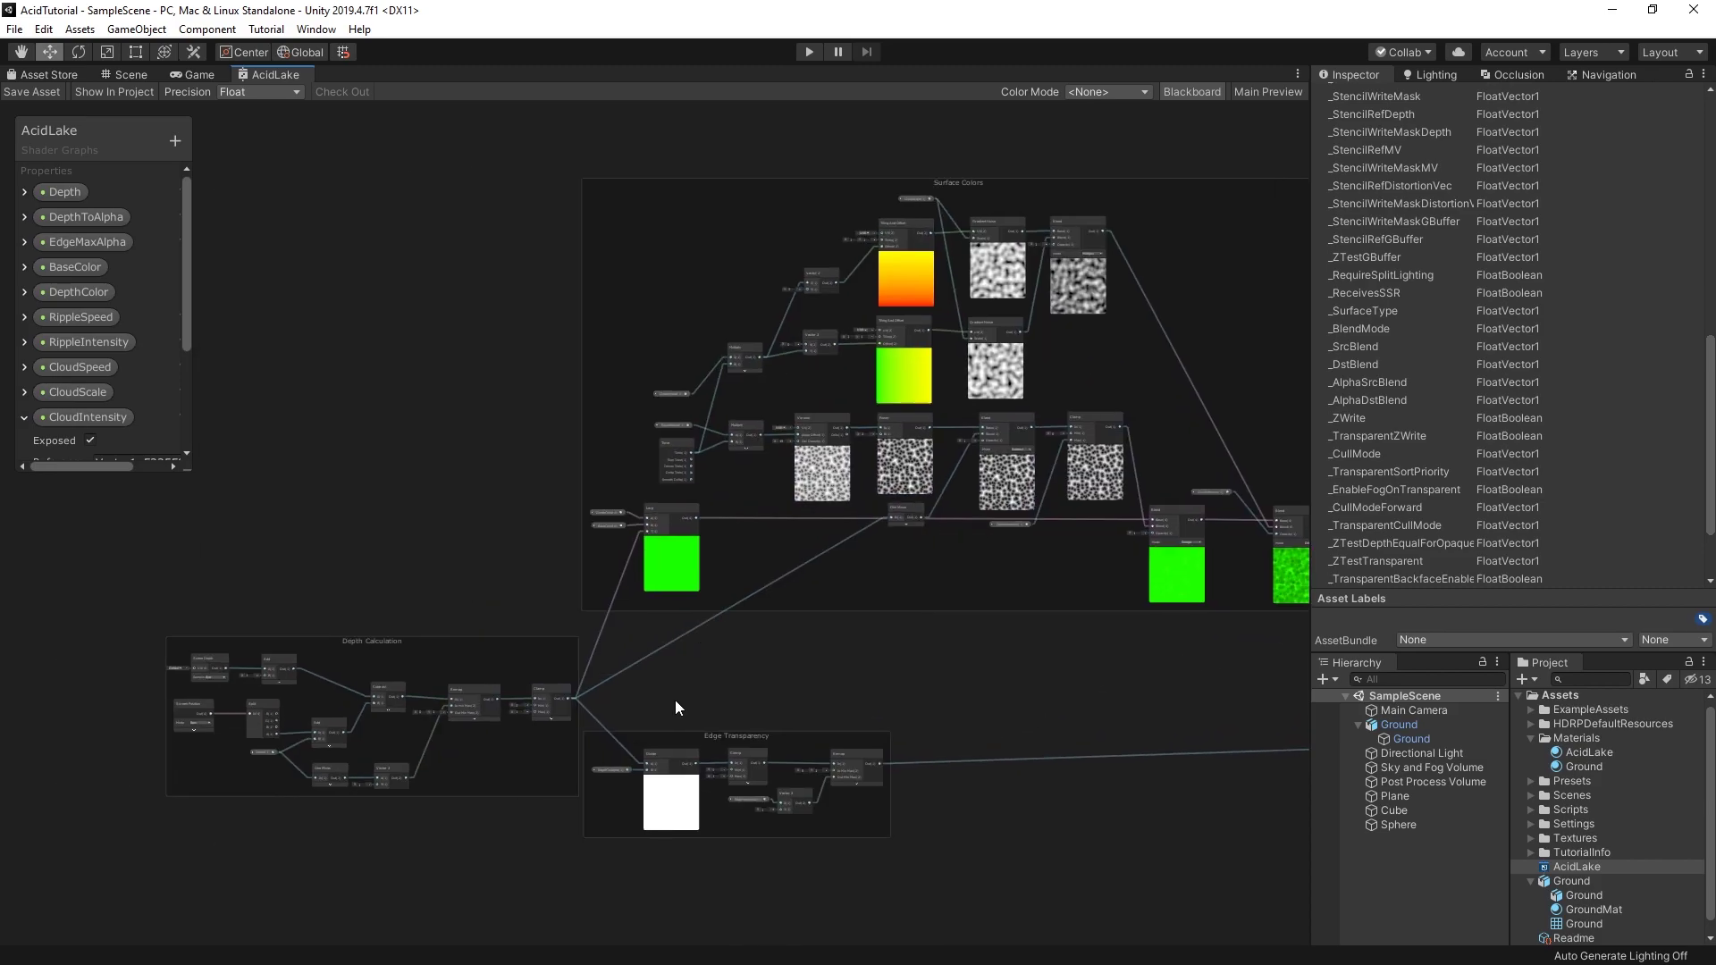
pyautogui.moveTo(715, 736); pyautogui.dragTo(723, 633)
pyautogui.moveTo(377, 637); pyautogui.dragTo(361, 572)
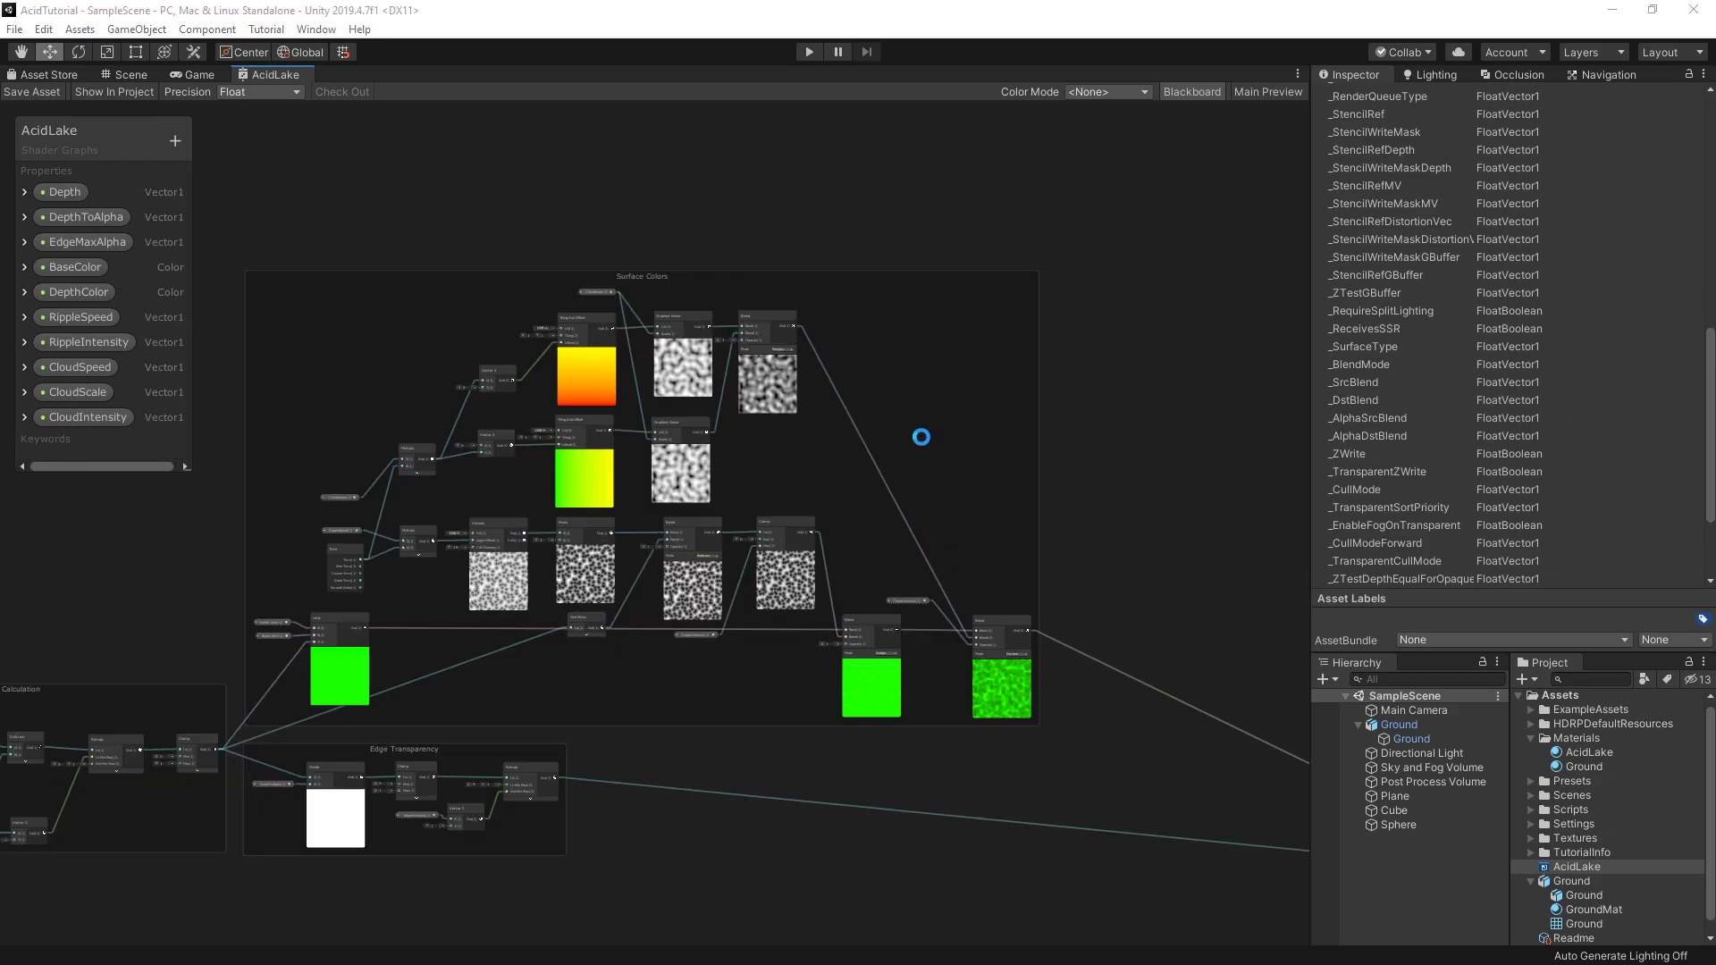
# Step: Add a Normal From Height node fed by the cloud blend
pyautogui.moveTo(1042, 395); pyautogui.dragTo(743, 472, button='middle')
pyautogui.press('space')
pyautogui.write('n')
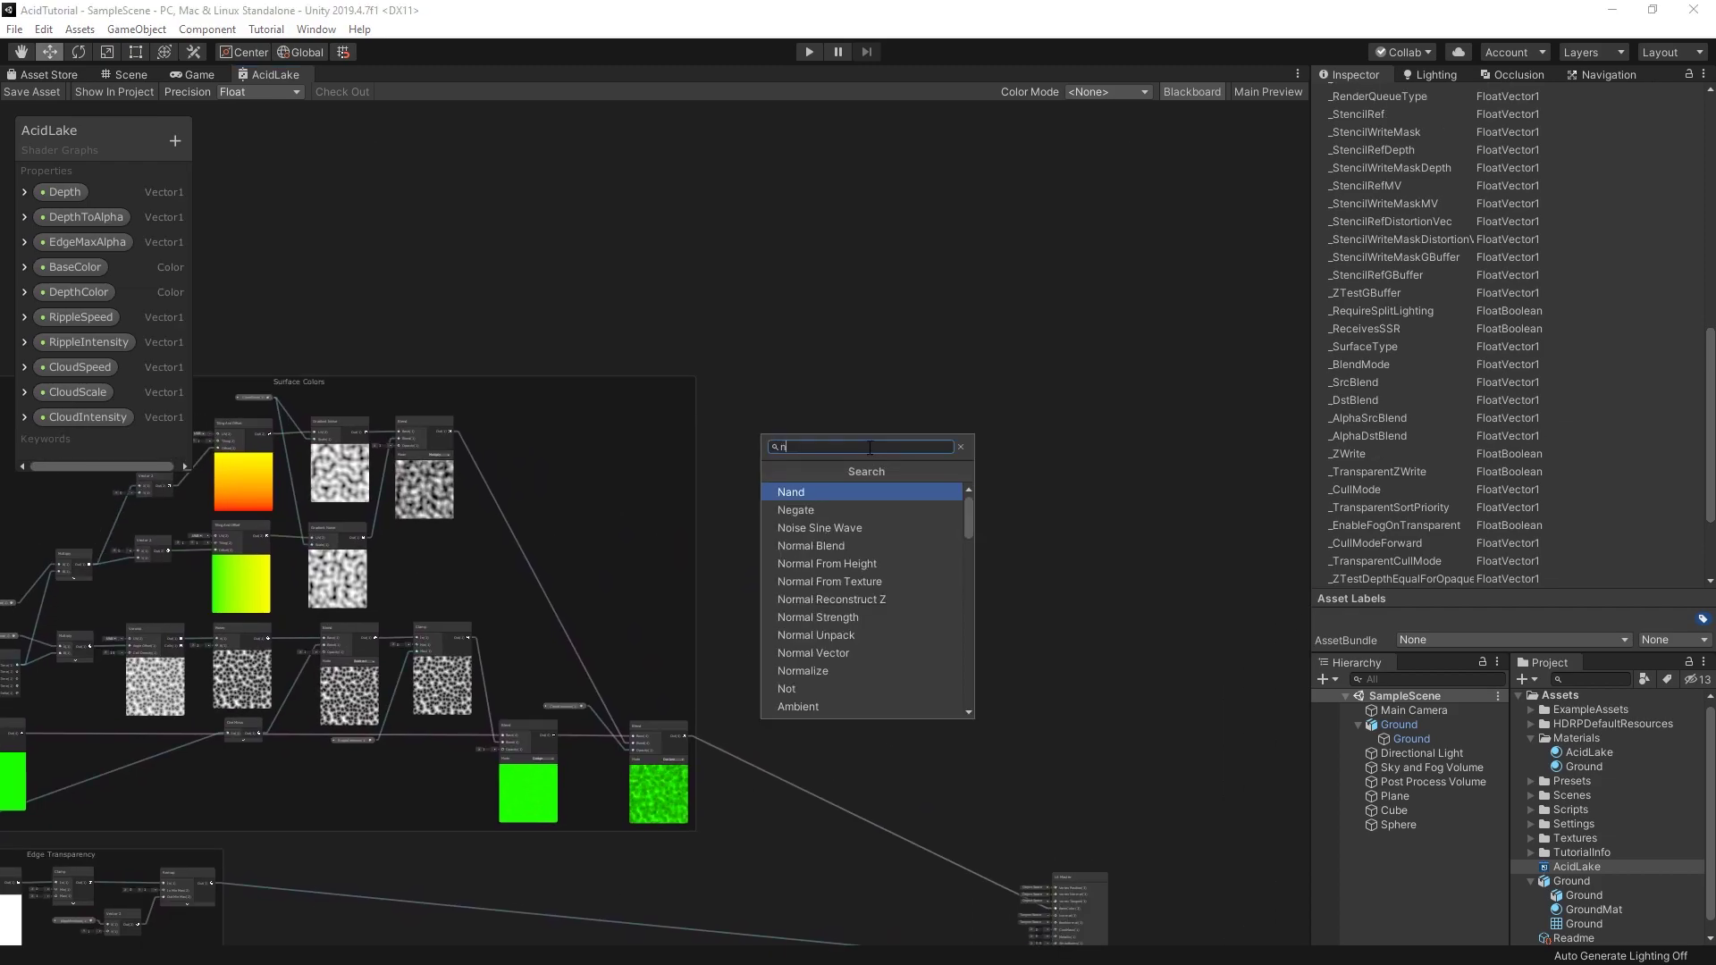
pyautogui.write('ormal')
pyautogui.press('Down')
pyautogui.press('Return')
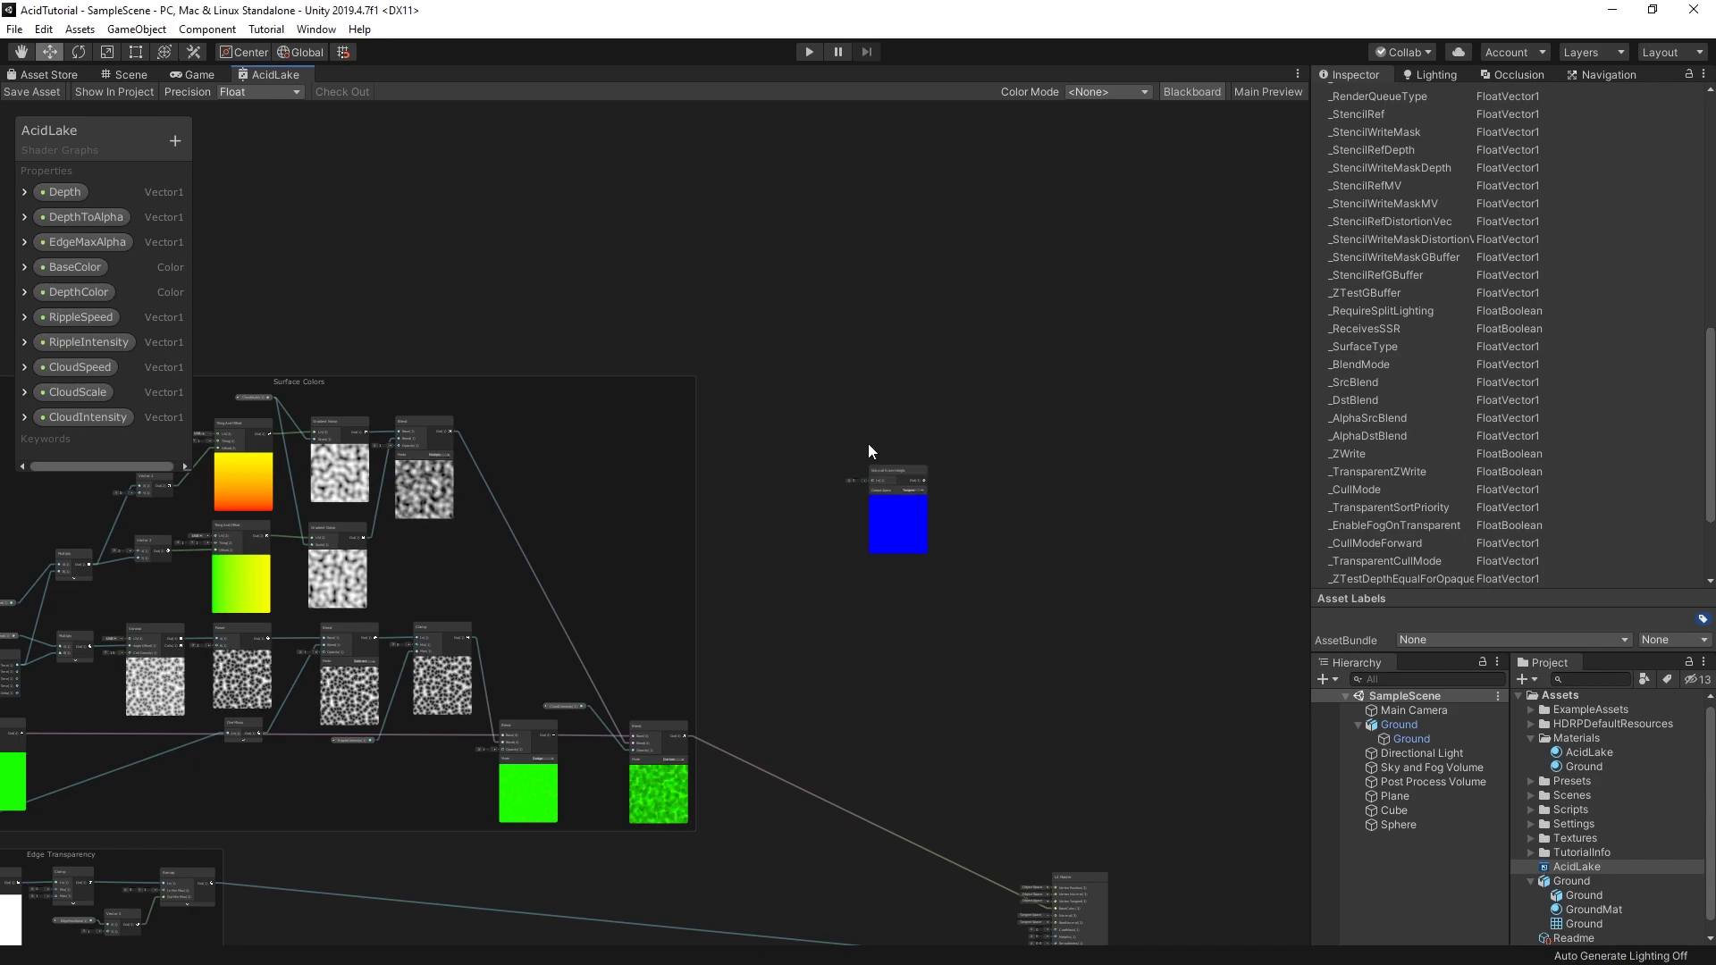
pyautogui.scroll(3, 867, 443)
pyautogui.moveTo(882, 442); pyautogui.dragTo(999, 519, button='middle')
pyautogui.moveTo(1217, 583); pyautogui.dragTo(1124, 491)
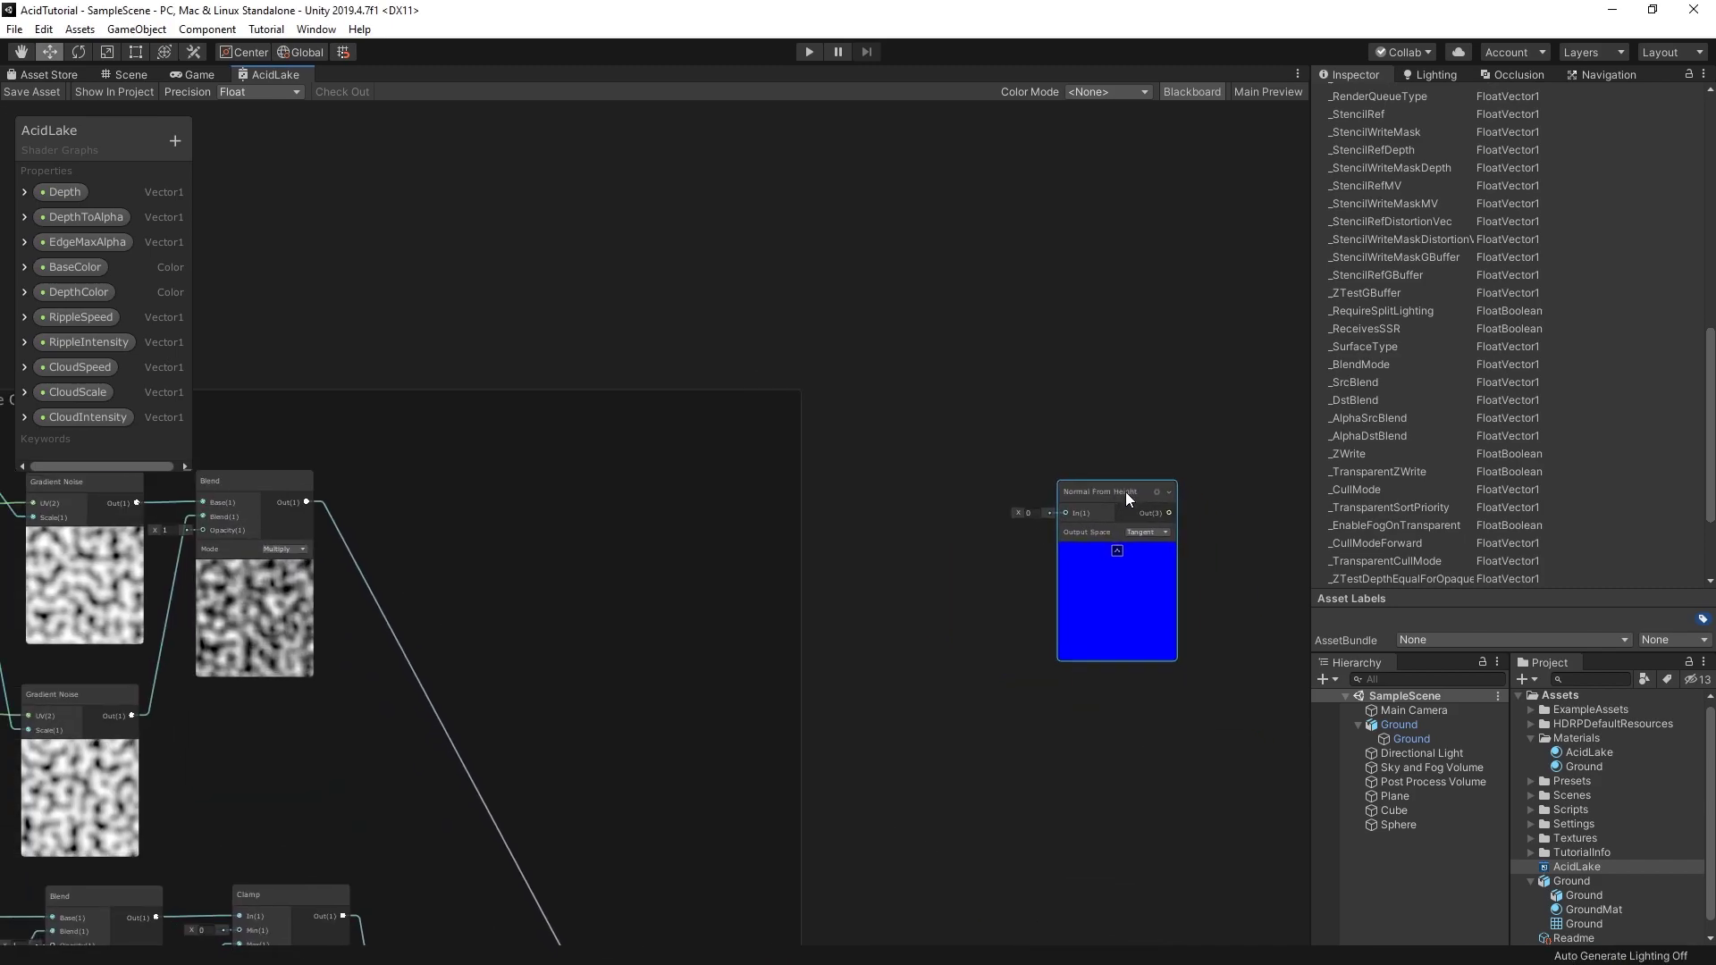
pyautogui.moveTo(306, 502)
pyautogui.mouseDown()
pyautogui.moveTo(867, 563)
pyautogui.moveTo(1060, 511)
pyautogui.mouseUp()
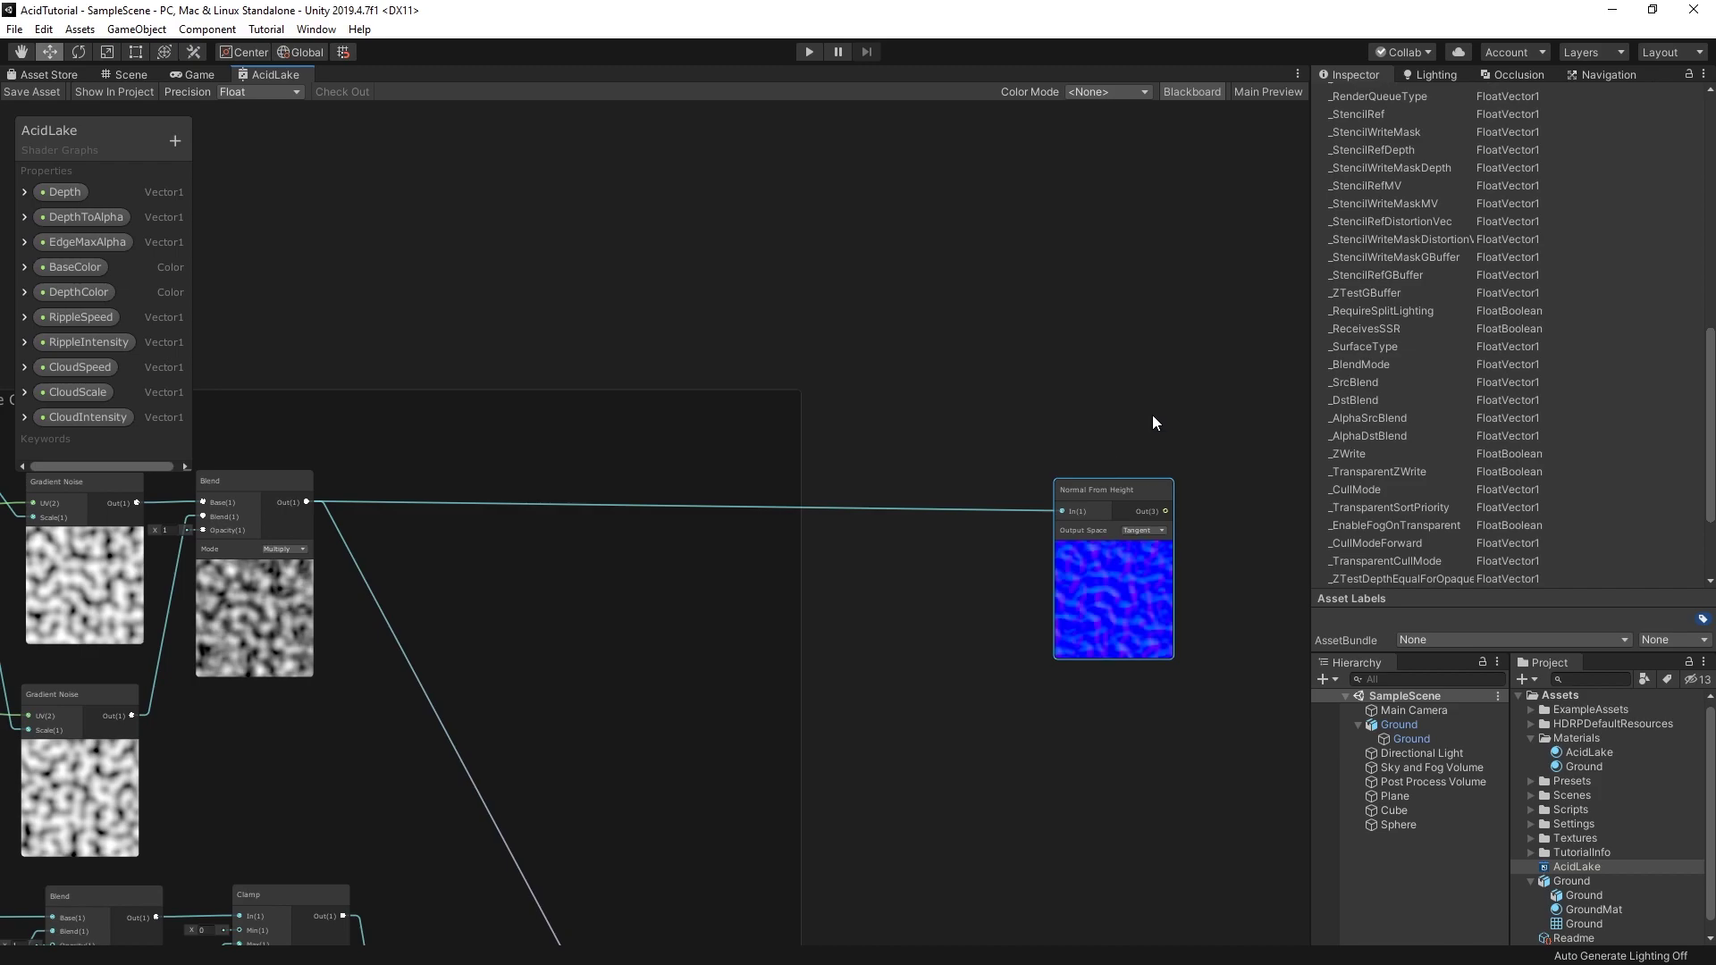
pyautogui.moveTo(1217, 429); pyautogui.dragTo(691, 409, button='middle')
# Step: Add a Normal Strength node that takes the Normal From Height output
pyautogui.press('space')
pyautogui.write('normal ')
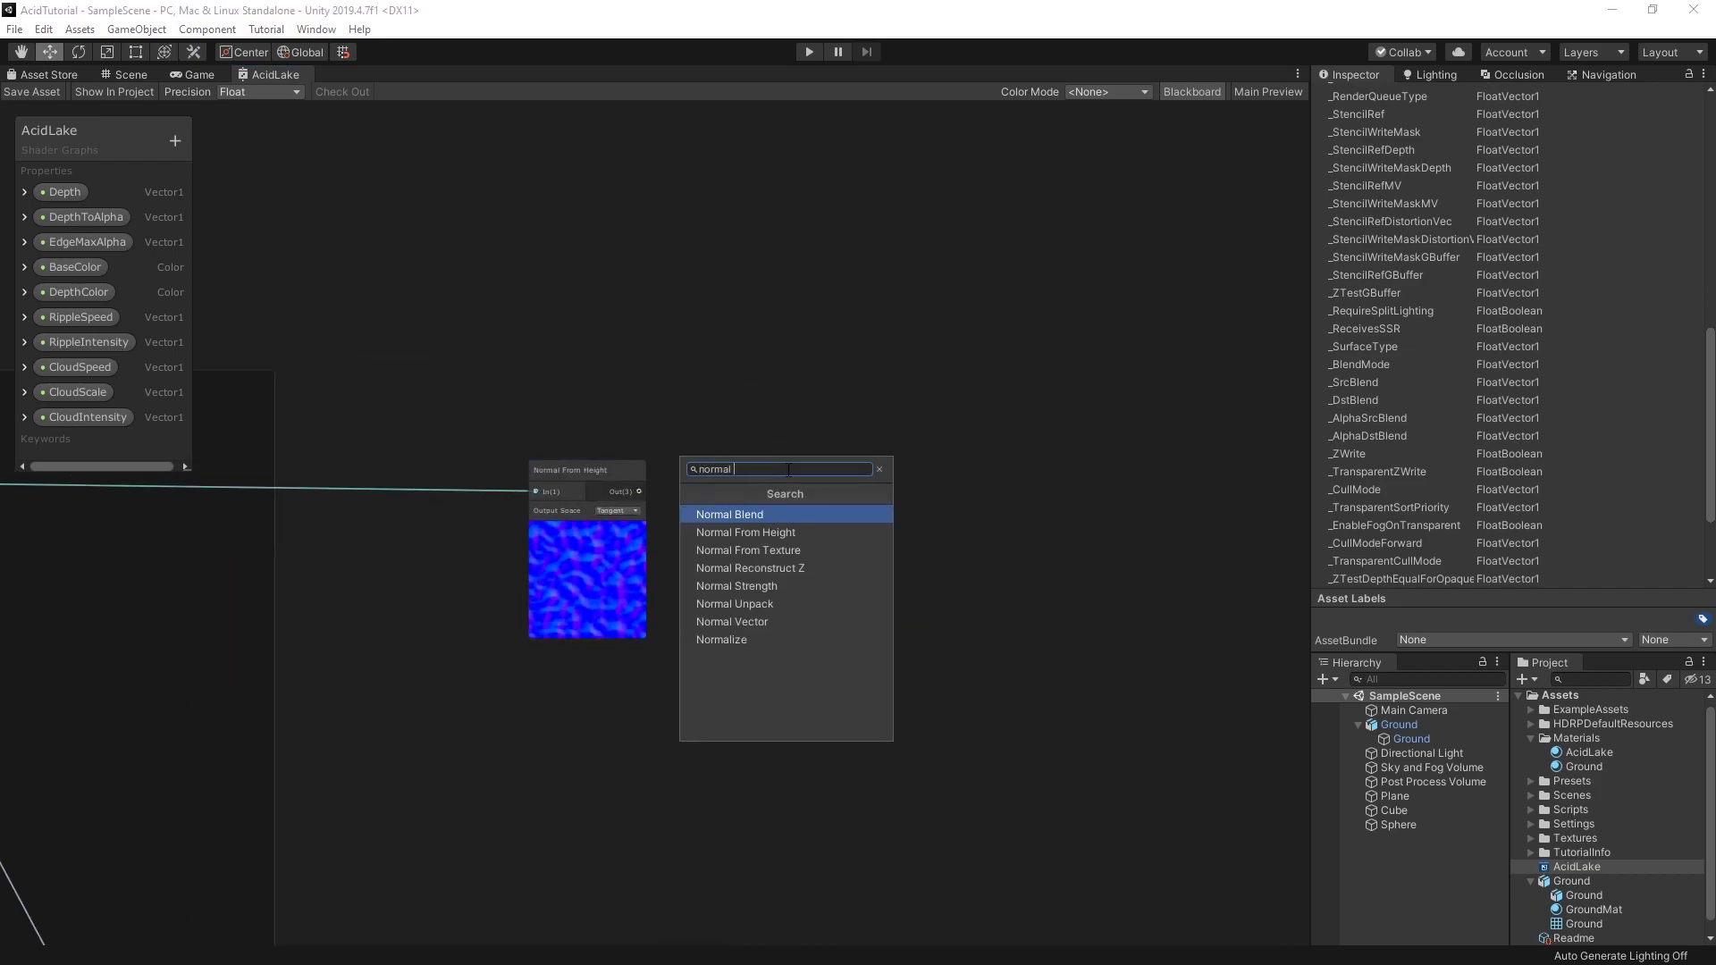
pyautogui.write('e')
pyautogui.press('Return')
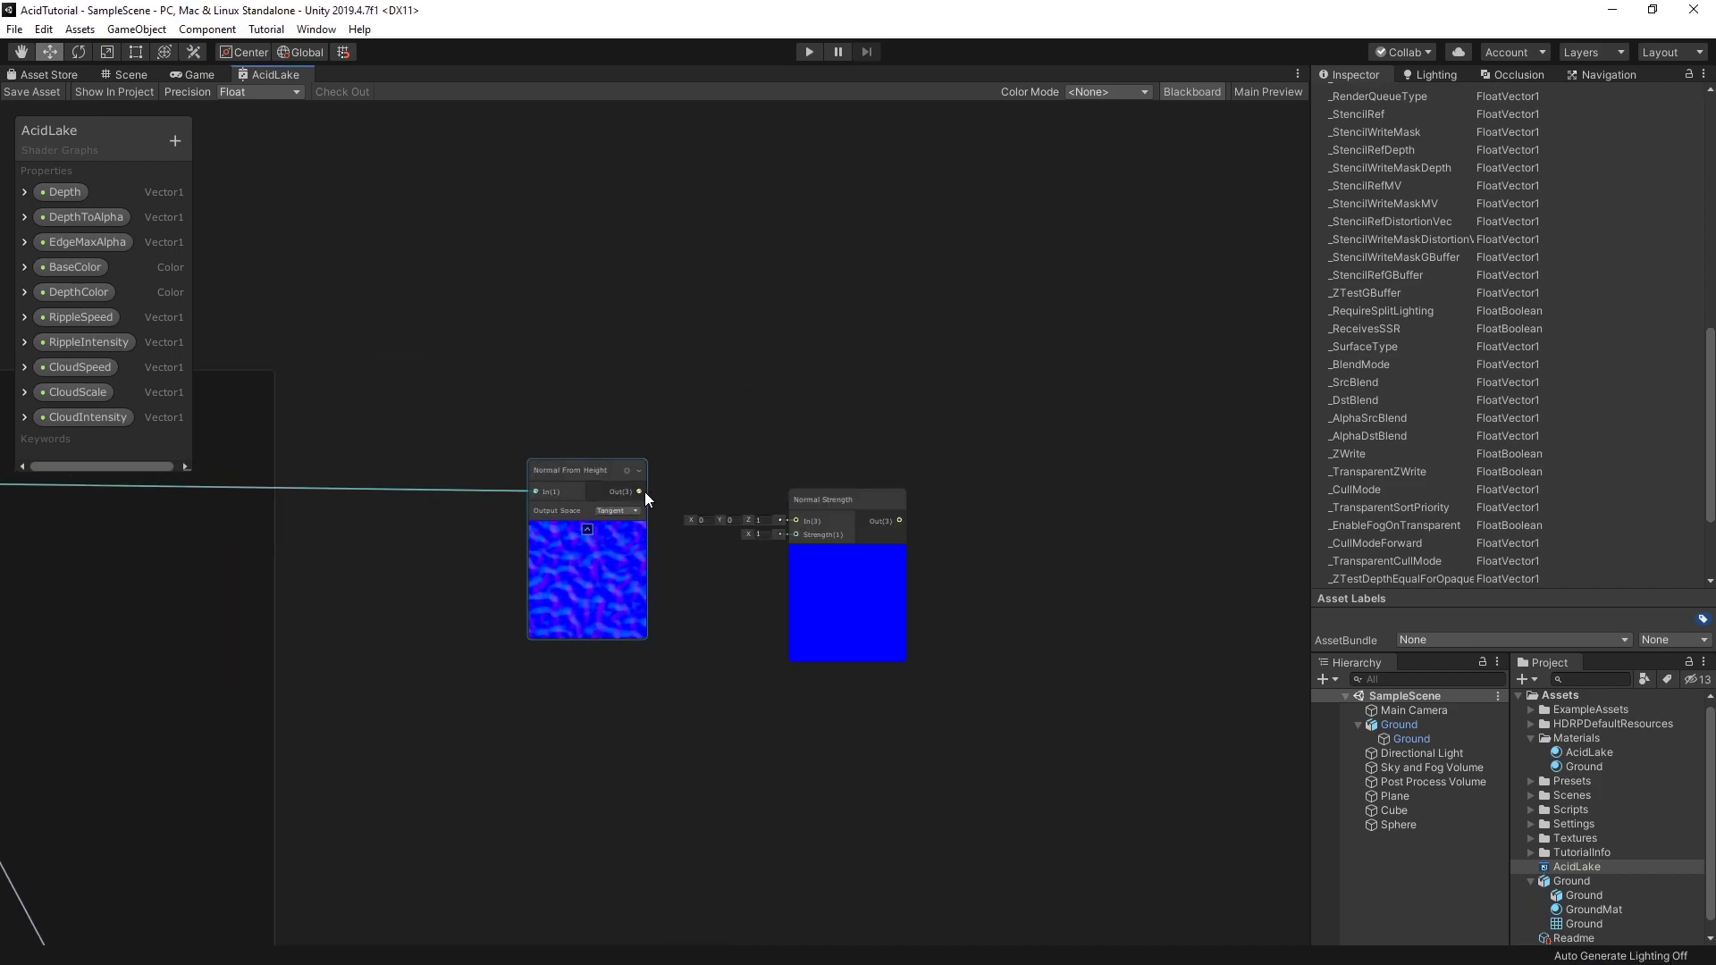
pyautogui.moveTo(639, 491)
pyautogui.mouseDown()
pyautogui.moveTo(791, 522)
pyautogui.moveTo(784, 477)
pyautogui.mouseUp()
# Step: Create a Vector1 property named NormalStrength
pyautogui.click(175, 140)
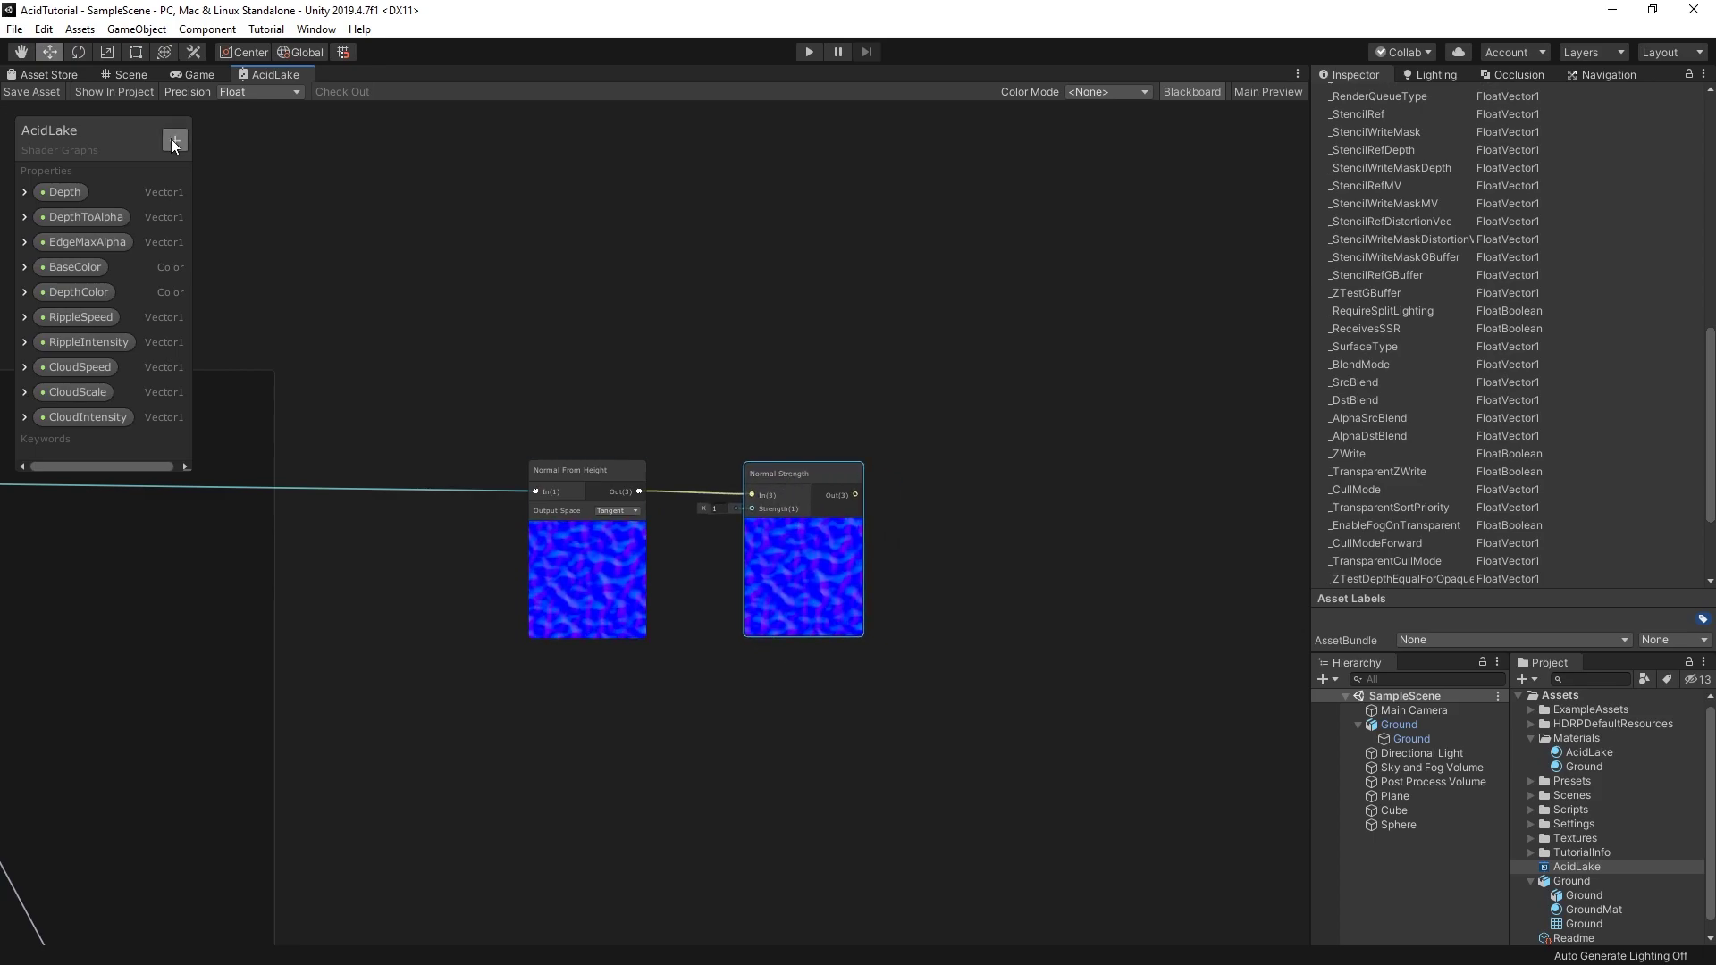
pyautogui.click(237, 153)
pyautogui.write('NormalStrength')
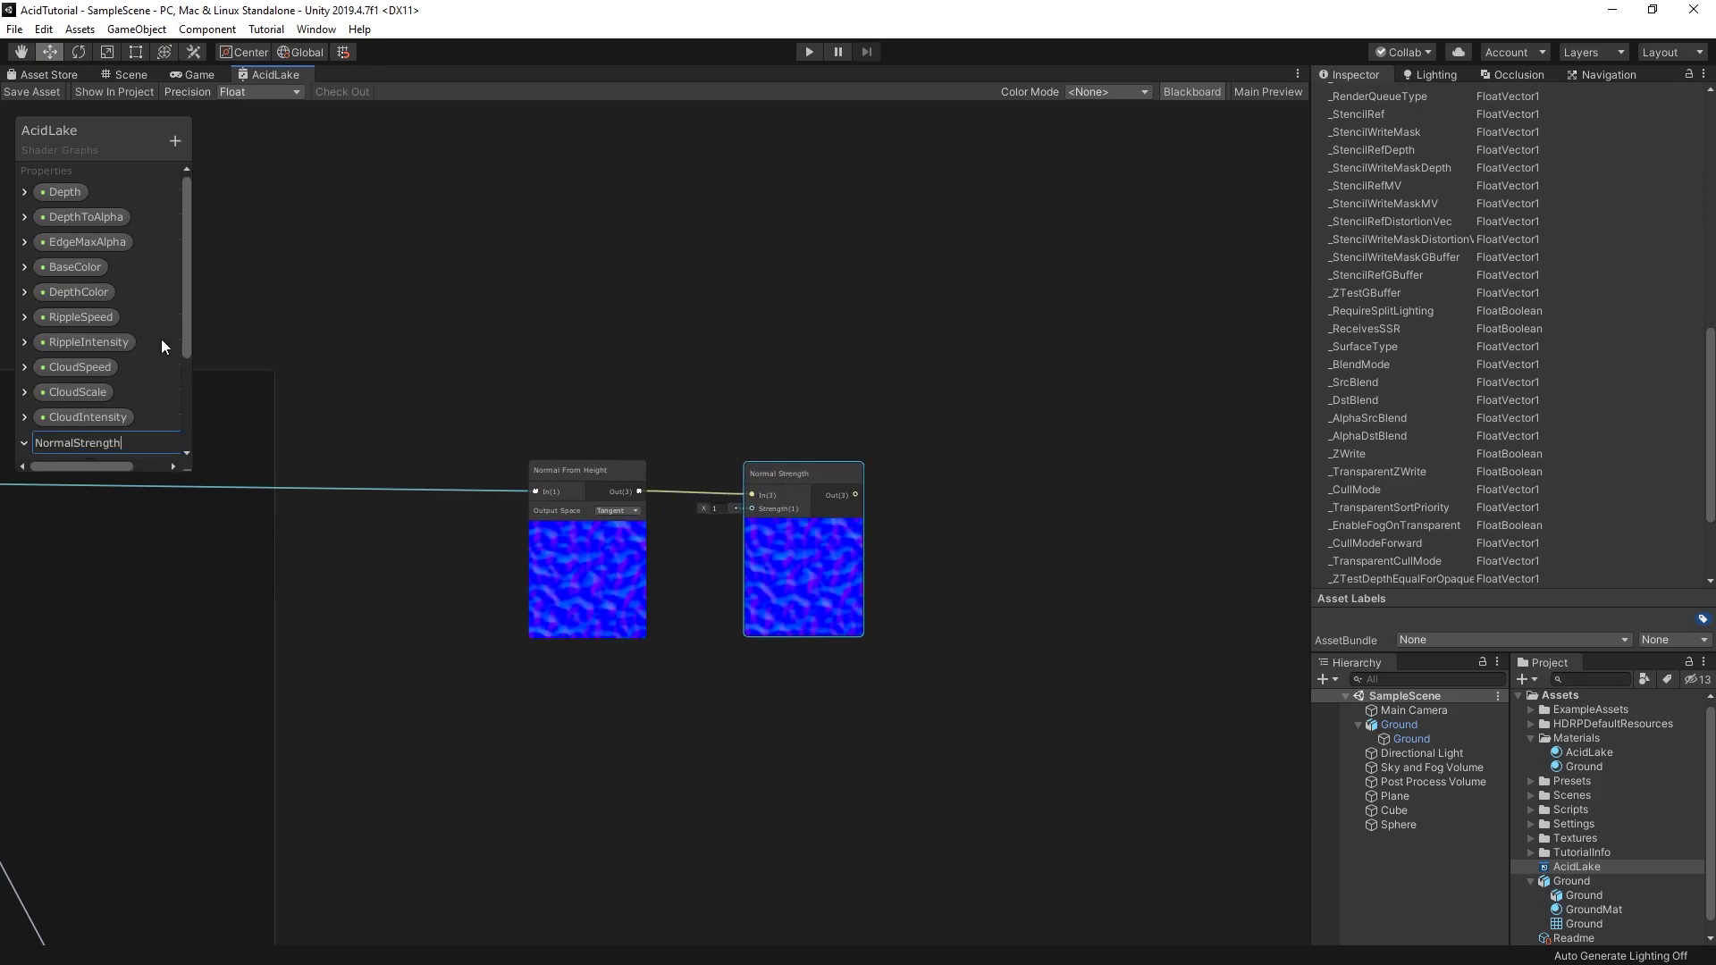
pyautogui.press('Return')
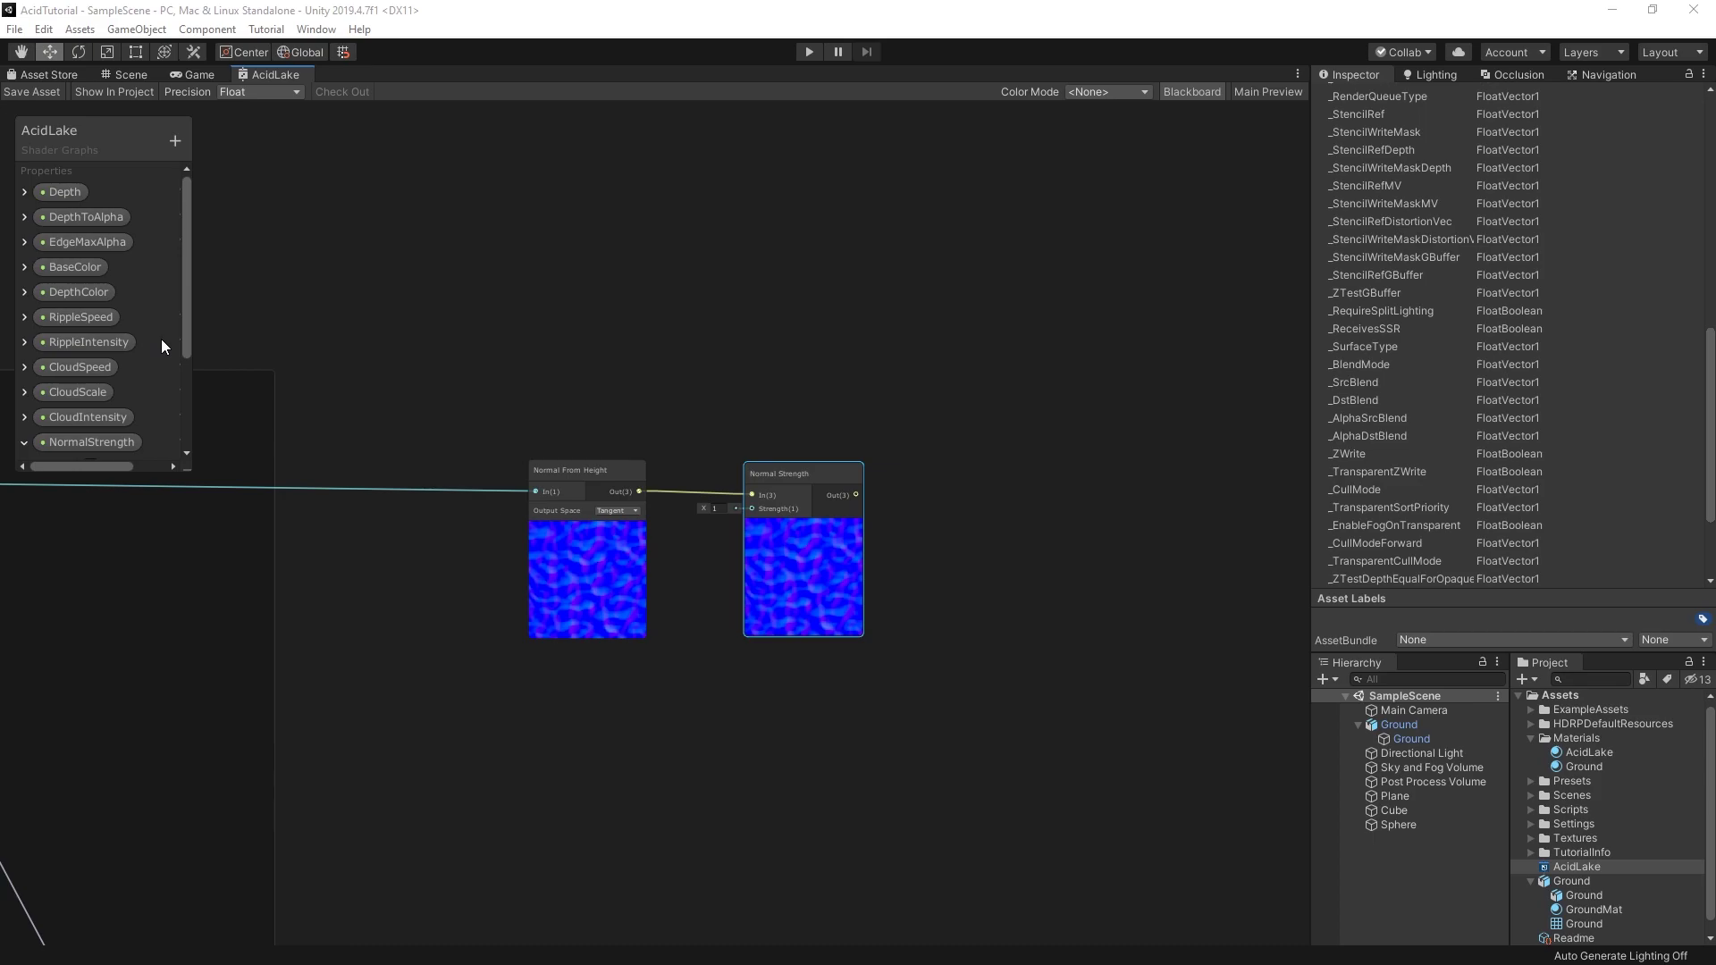
# Step: Place NormalStrength beside the normal nodes and move the Lit Master node up near them
pyautogui.scroll(-3, 163, 345)
pyautogui.moveTo(91, 301); pyautogui.dragTo(754, 511)
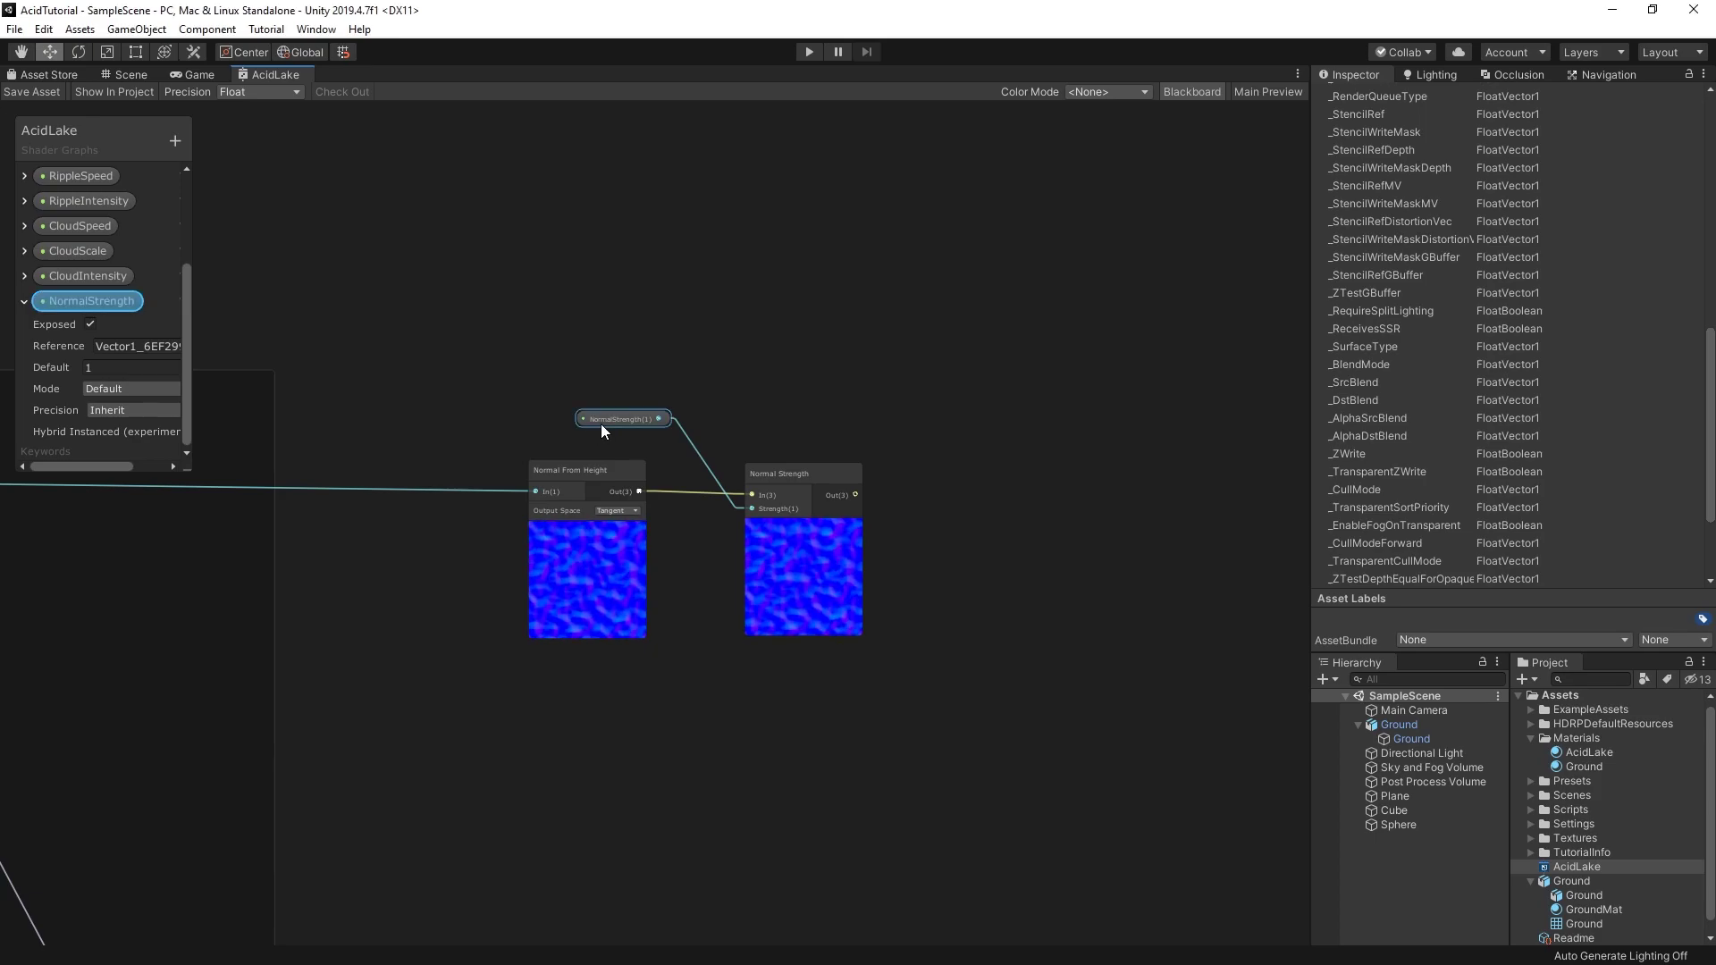
pyautogui.moveTo(608, 418); pyautogui.dragTo(571, 429)
pyautogui.scroll(-2, 912, 541)
pyautogui.scroll(-2, 831, 432)
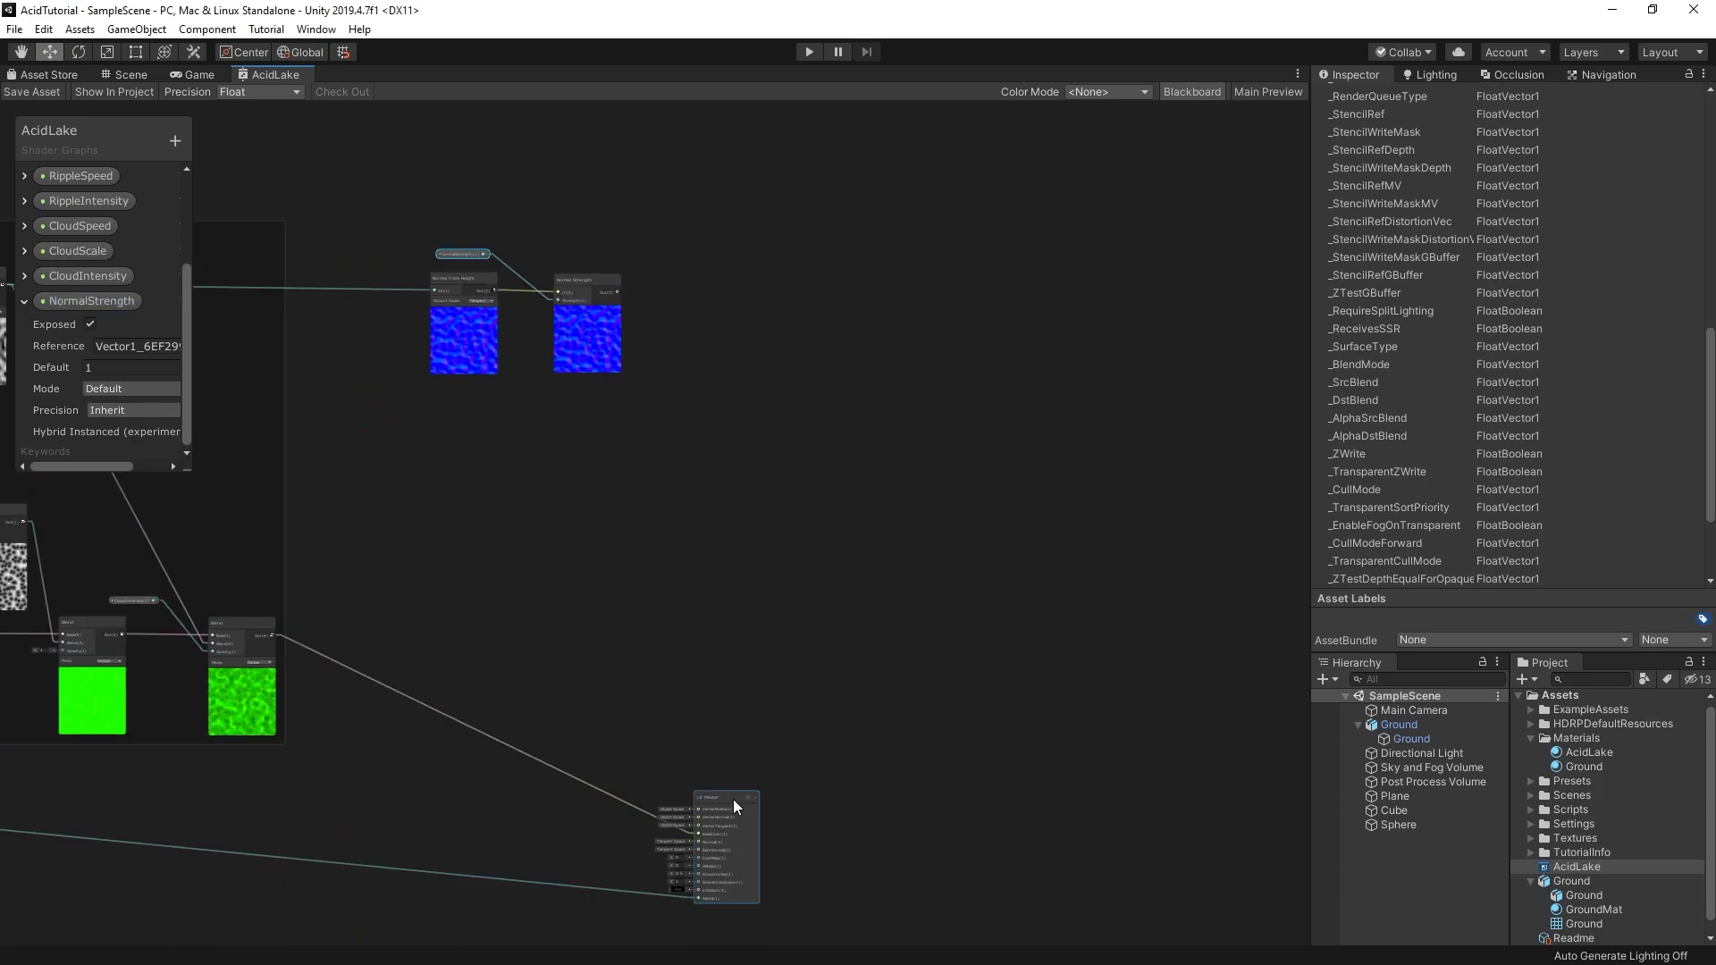
pyautogui.moveTo(732, 798); pyautogui.dragTo(733, 454)
pyautogui.scroll(4, 586, 362)
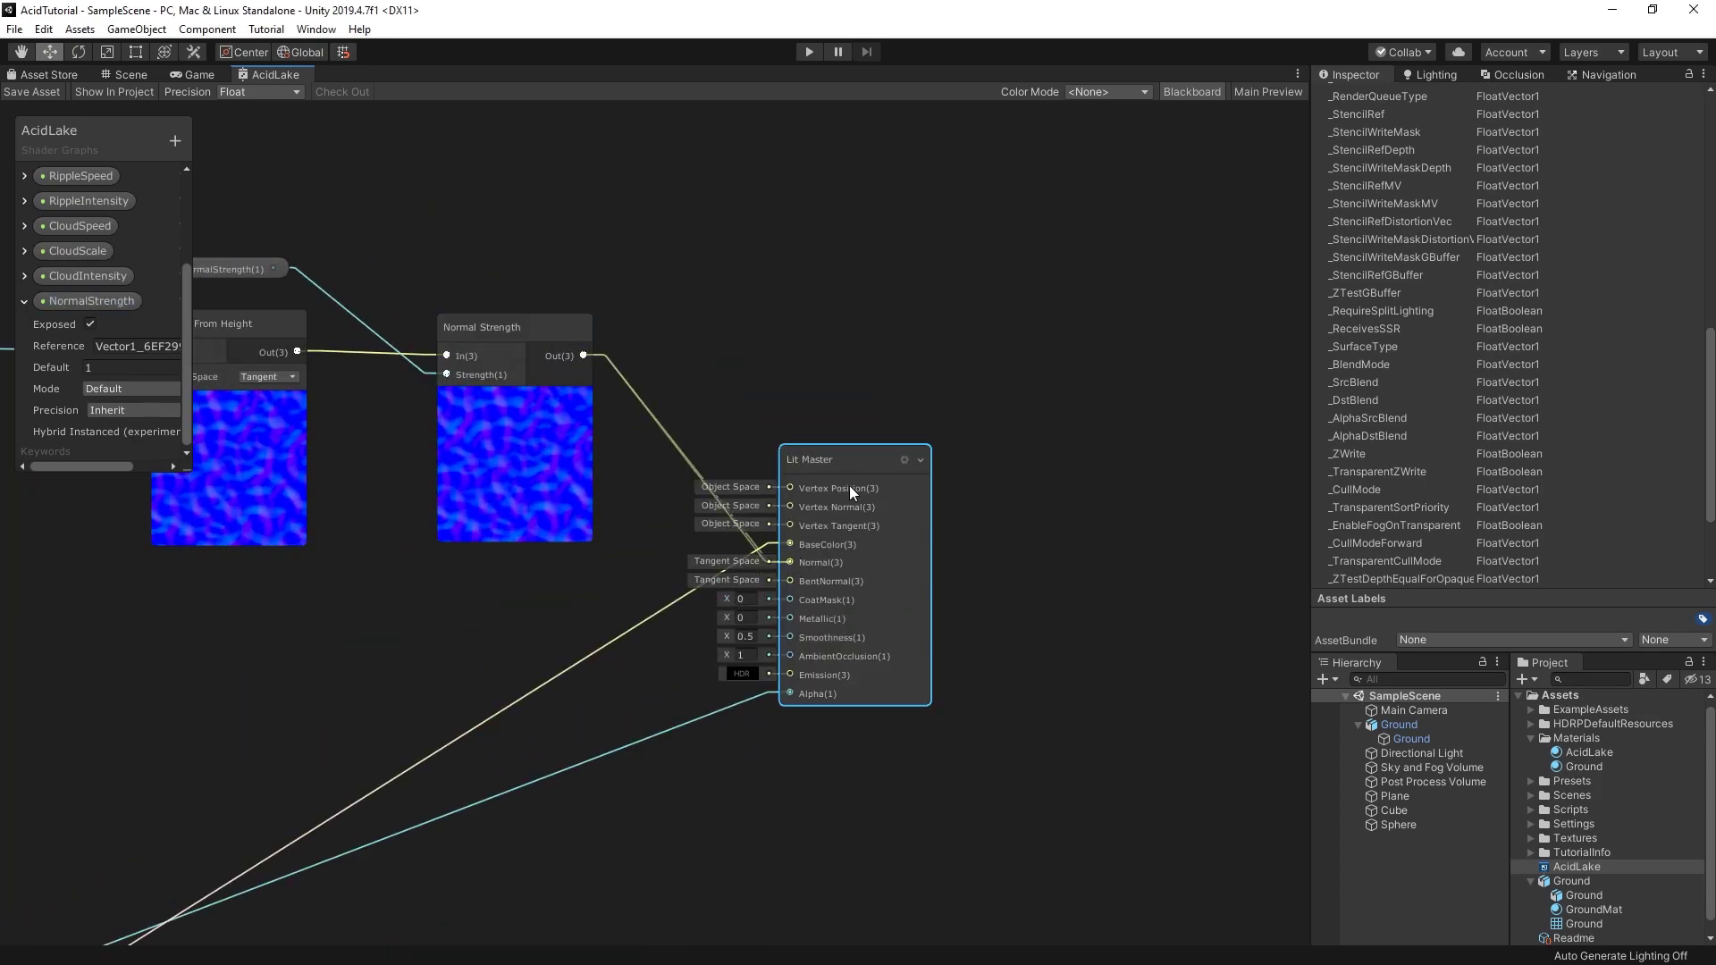
# Step: Add a Vector1 property named Smoothness
pyautogui.click(25, 302)
pyautogui.moveTo(822, 459); pyautogui.dragTo(1061, 658)
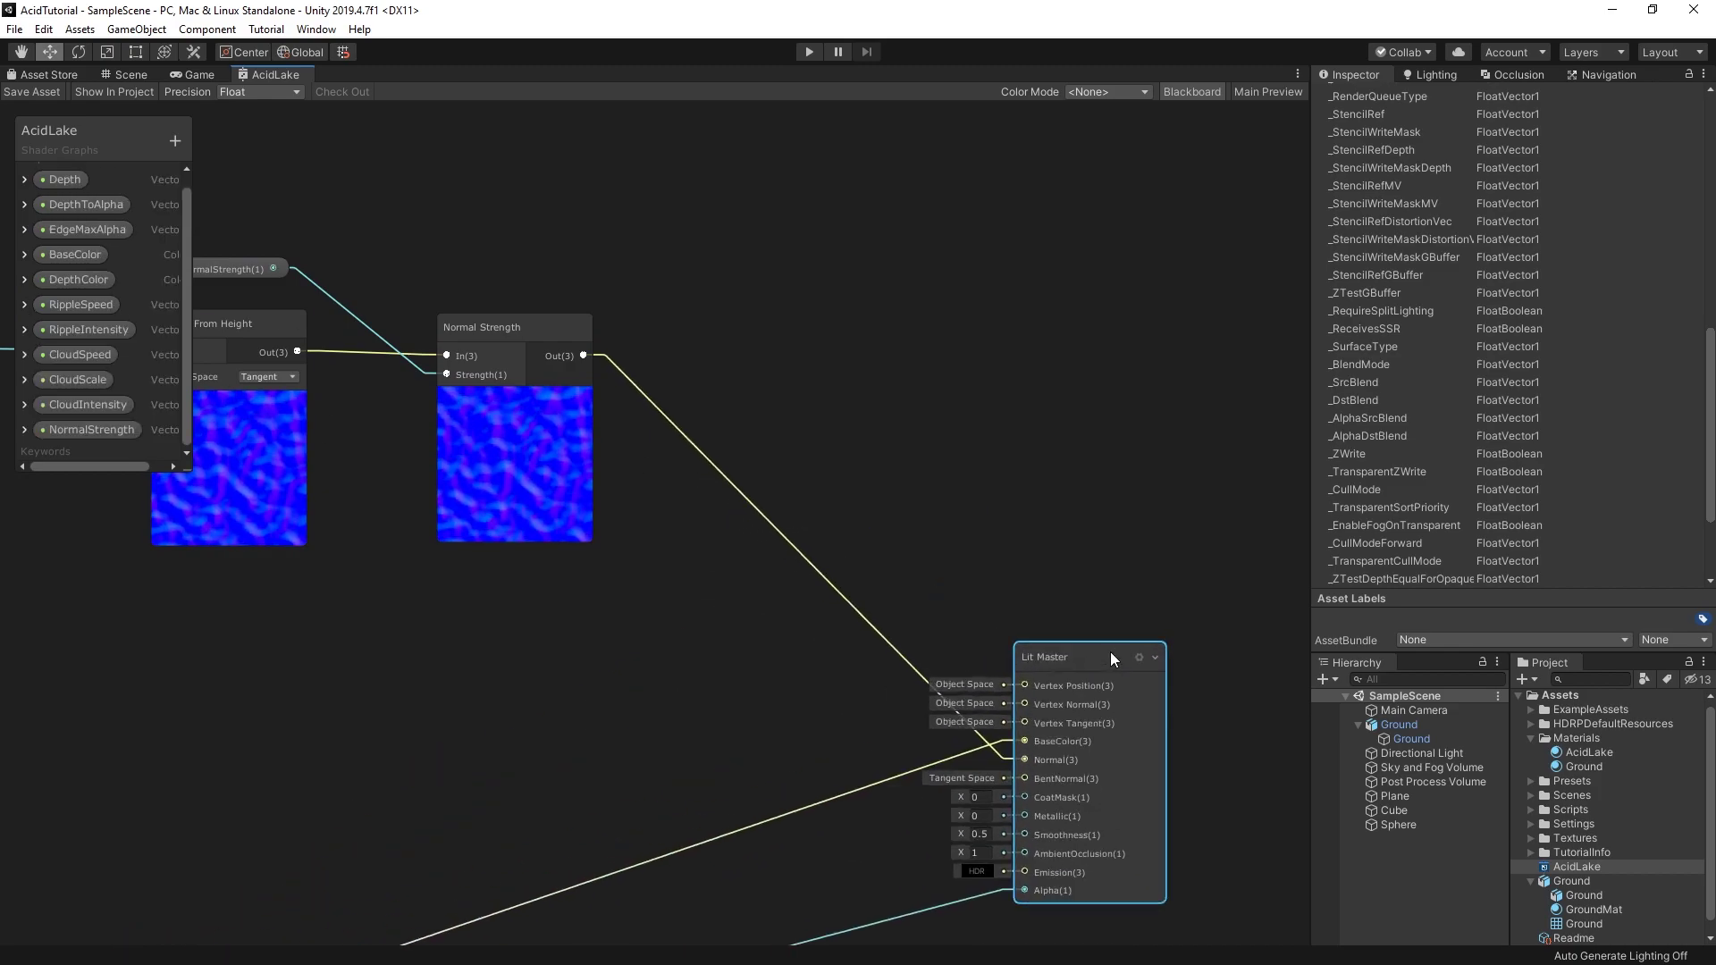
pyautogui.moveTo(626, 536); pyautogui.dragTo(825, 455, button='middle')
pyautogui.click(175, 141)
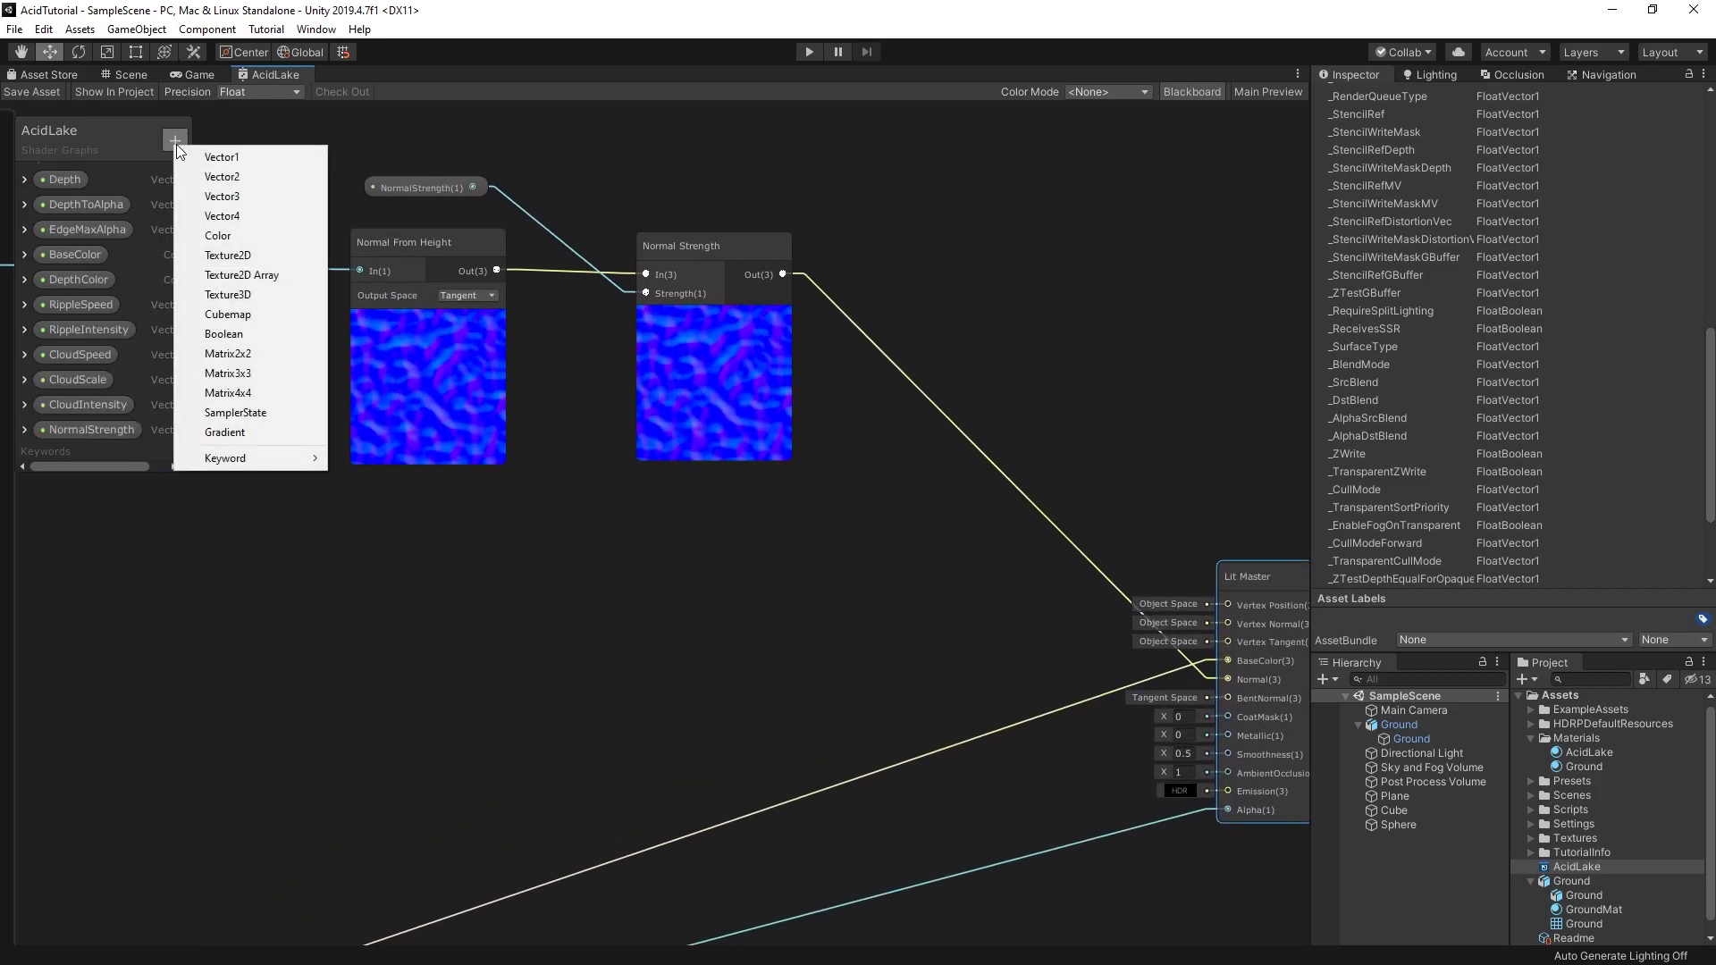
pyautogui.click(175, 145)
pyautogui.write('Smoothness')
pyautogui.press('Return')
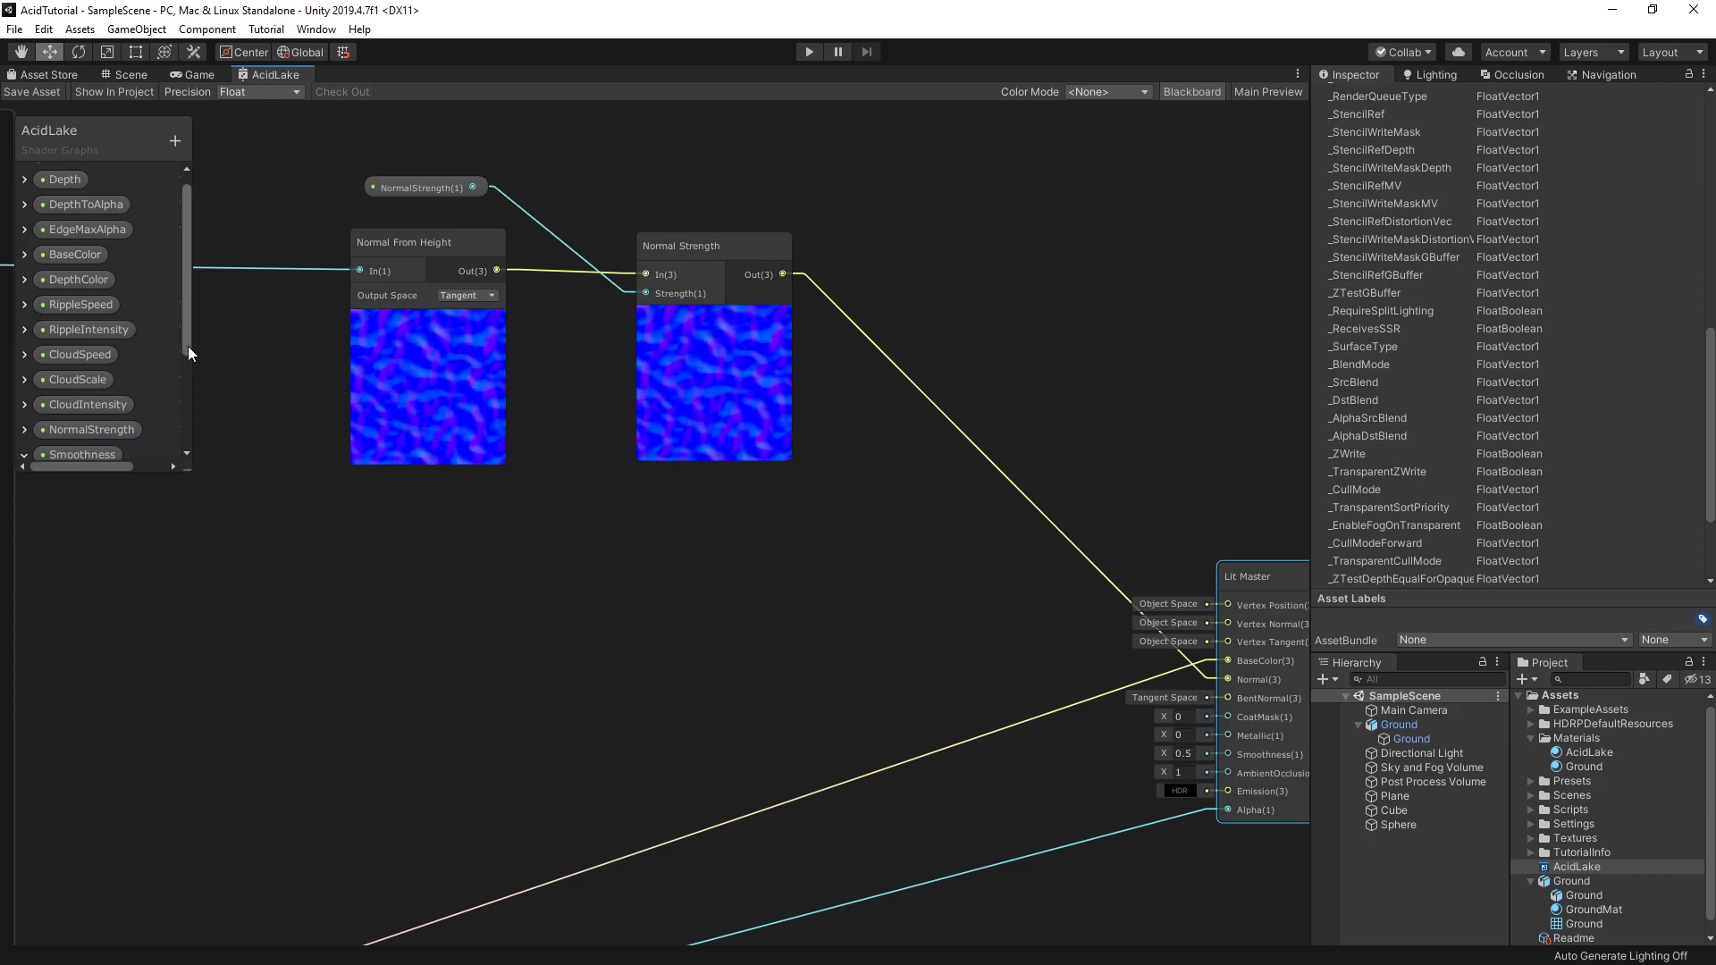
# Step: Make Smoothness a 0–1 slider and connect it to the Lit Master's Smoothness input
pyautogui.moveTo(188, 346); pyautogui.dragTo(181, 429)
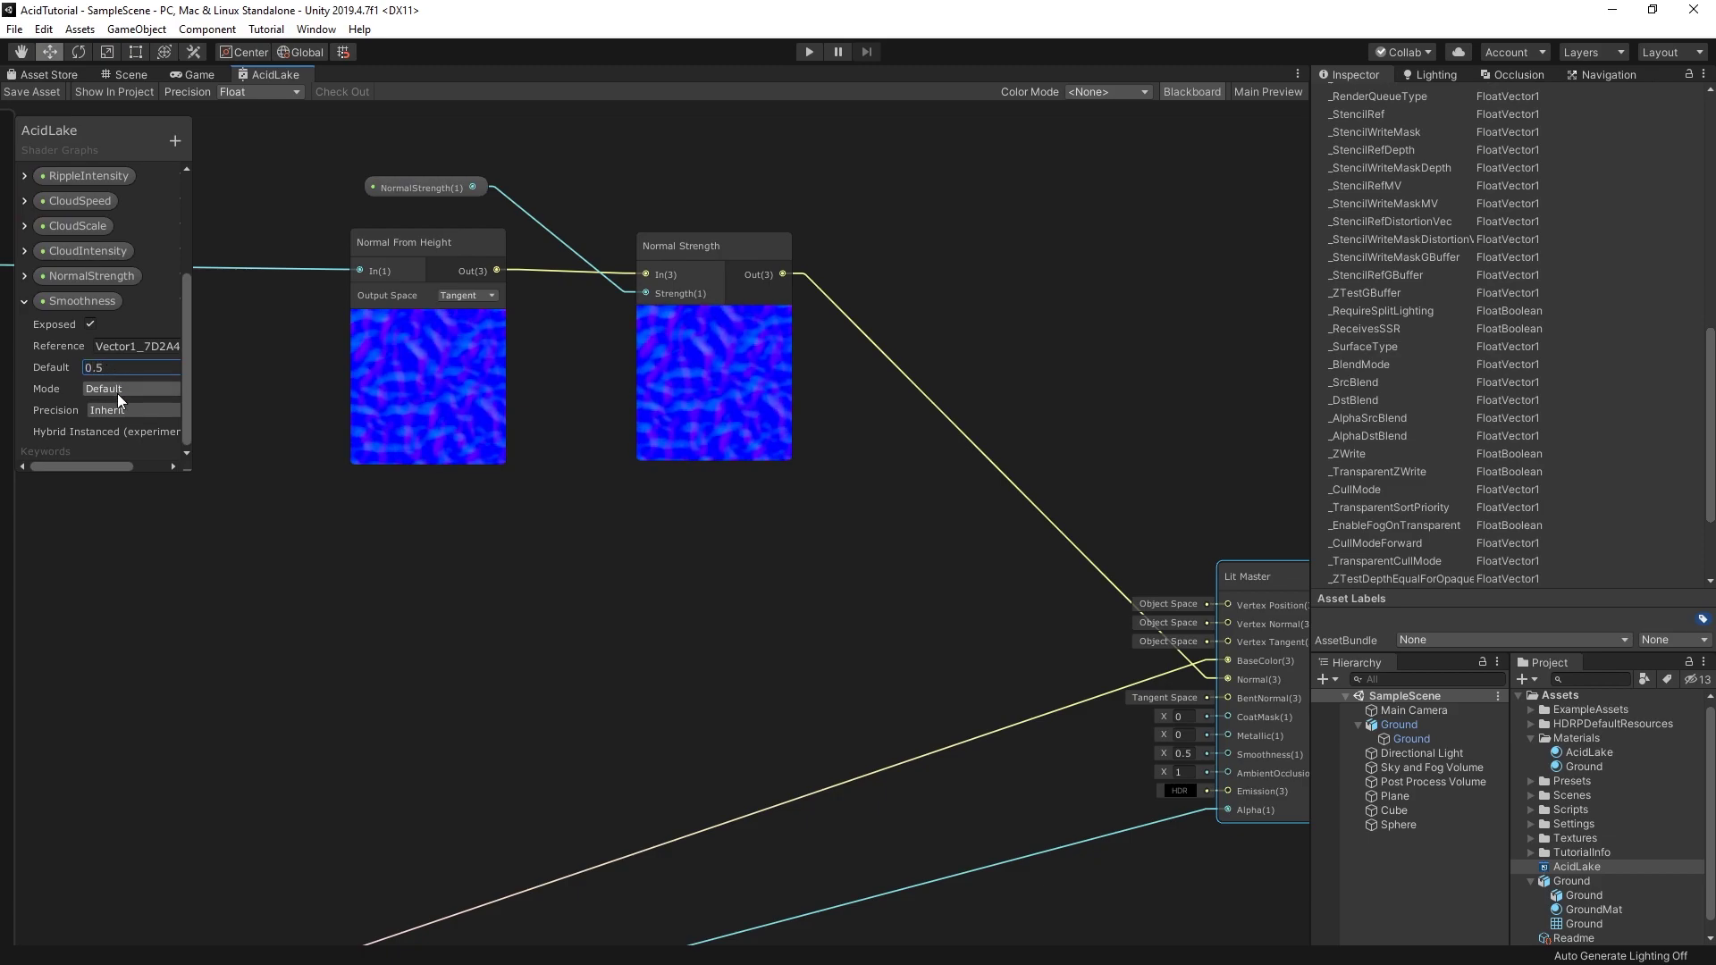
pyautogui.click(137, 433)
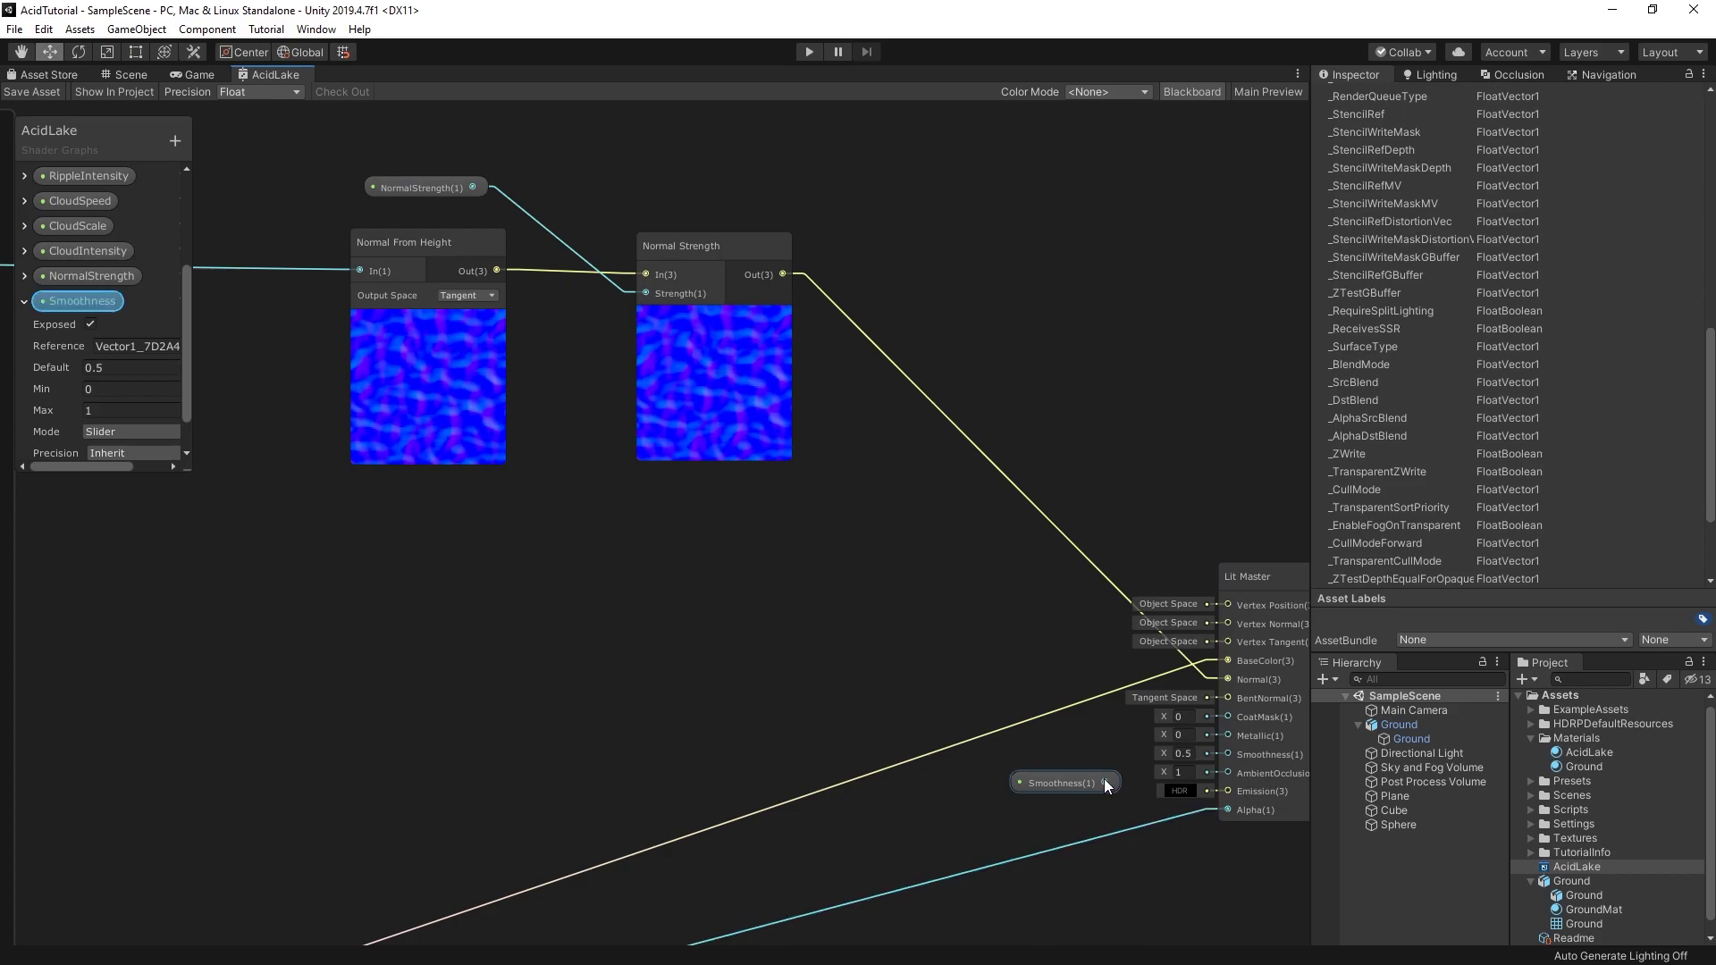
pyautogui.moveTo(1105, 783); pyautogui.dragTo(1165, 751)
pyautogui.click(1012, 771)
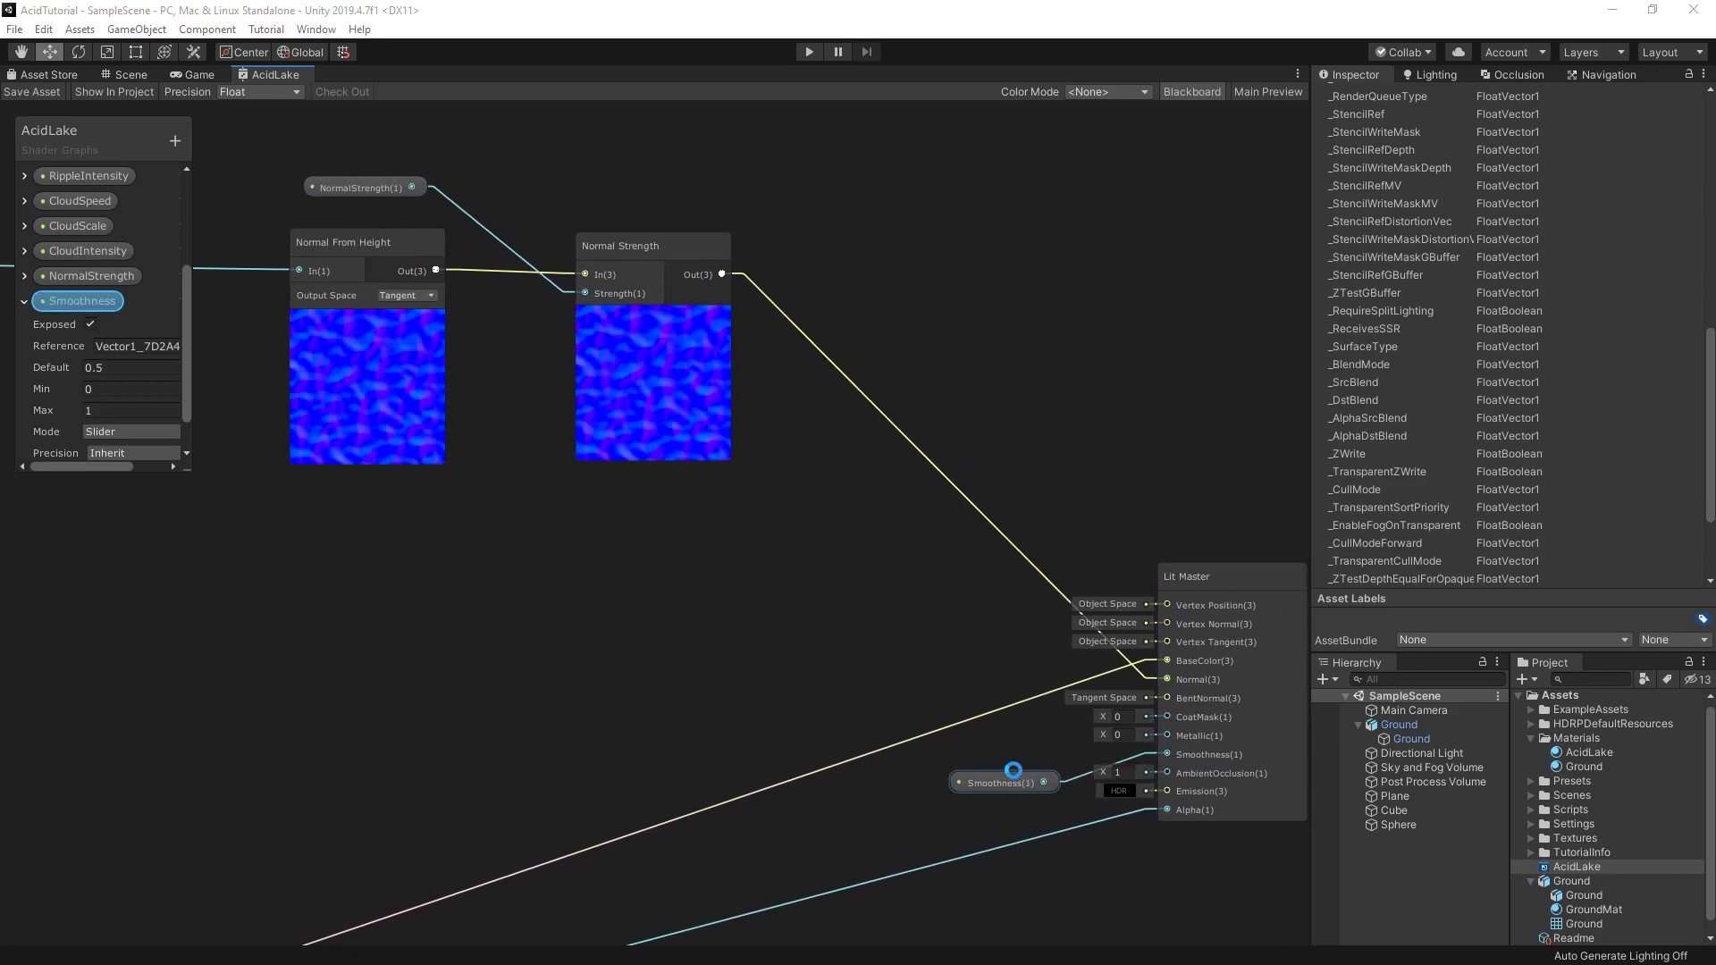
pyautogui.moveTo(1011, 783); pyautogui.dragTo(1007, 759)
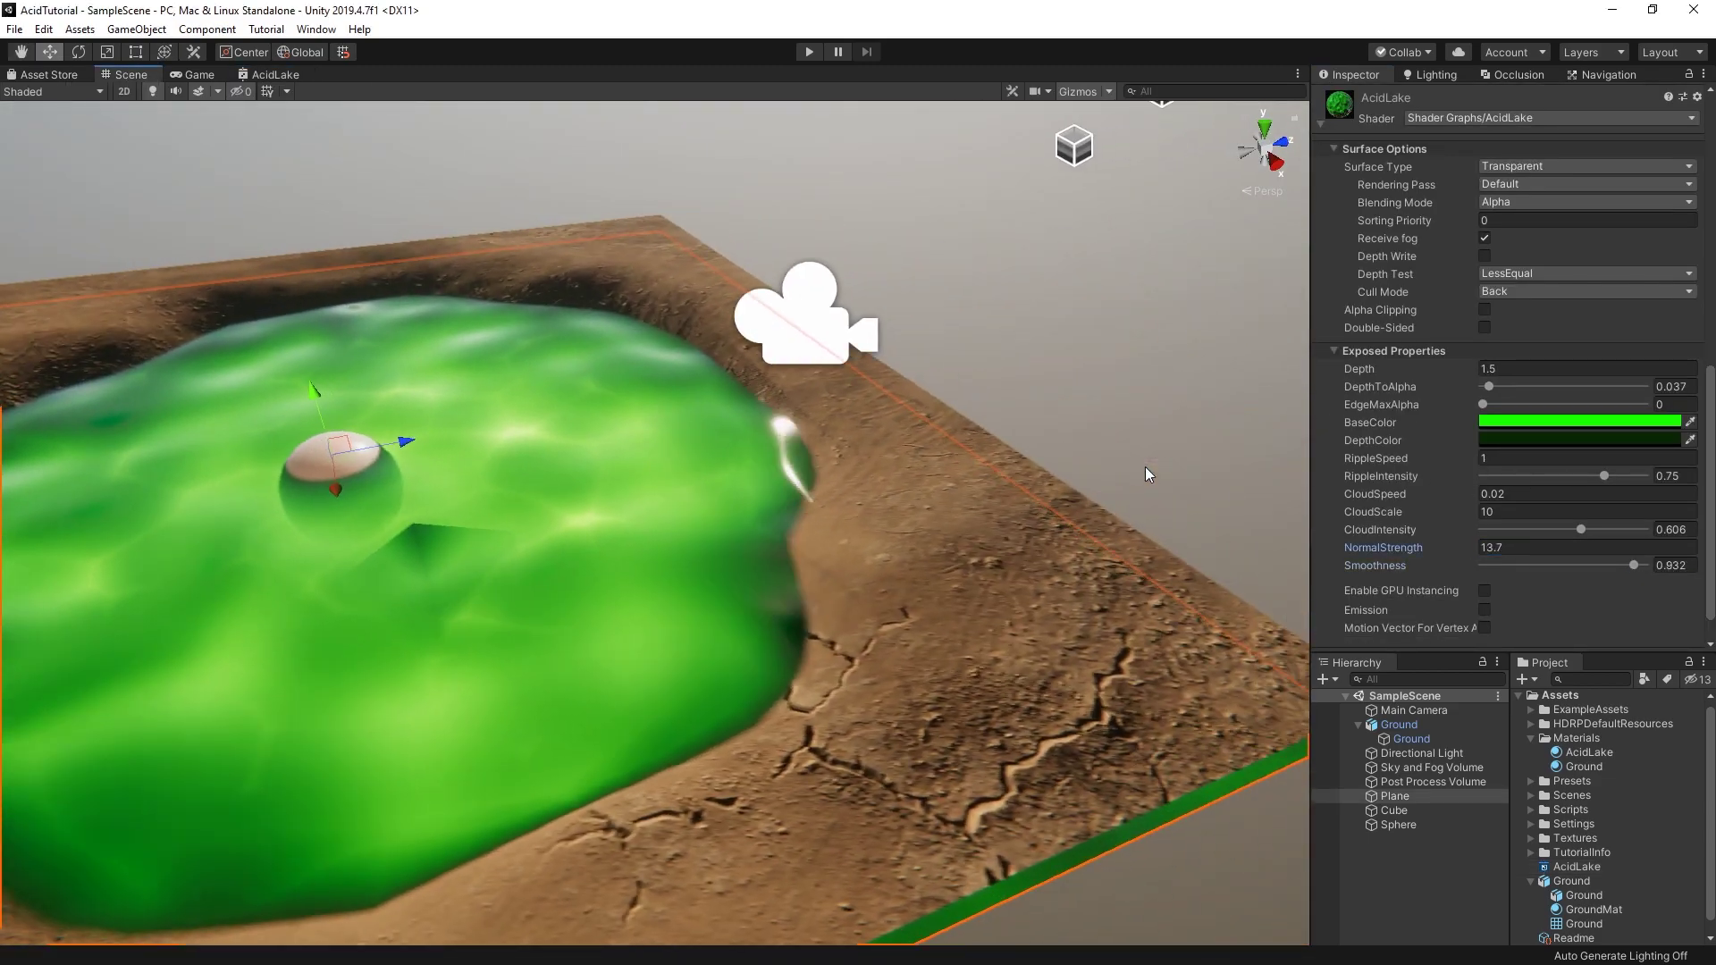
# Step: Group the Normal From Height and Normal Strength nodes as 'Normal Creation'
pyautogui.moveTo(1149, 474)
pyautogui.mouseDown(button='middle')
pyautogui.moveTo(785, 425)
pyautogui.moveTo(983, 442)
pyautogui.mouseUp(button='middle')
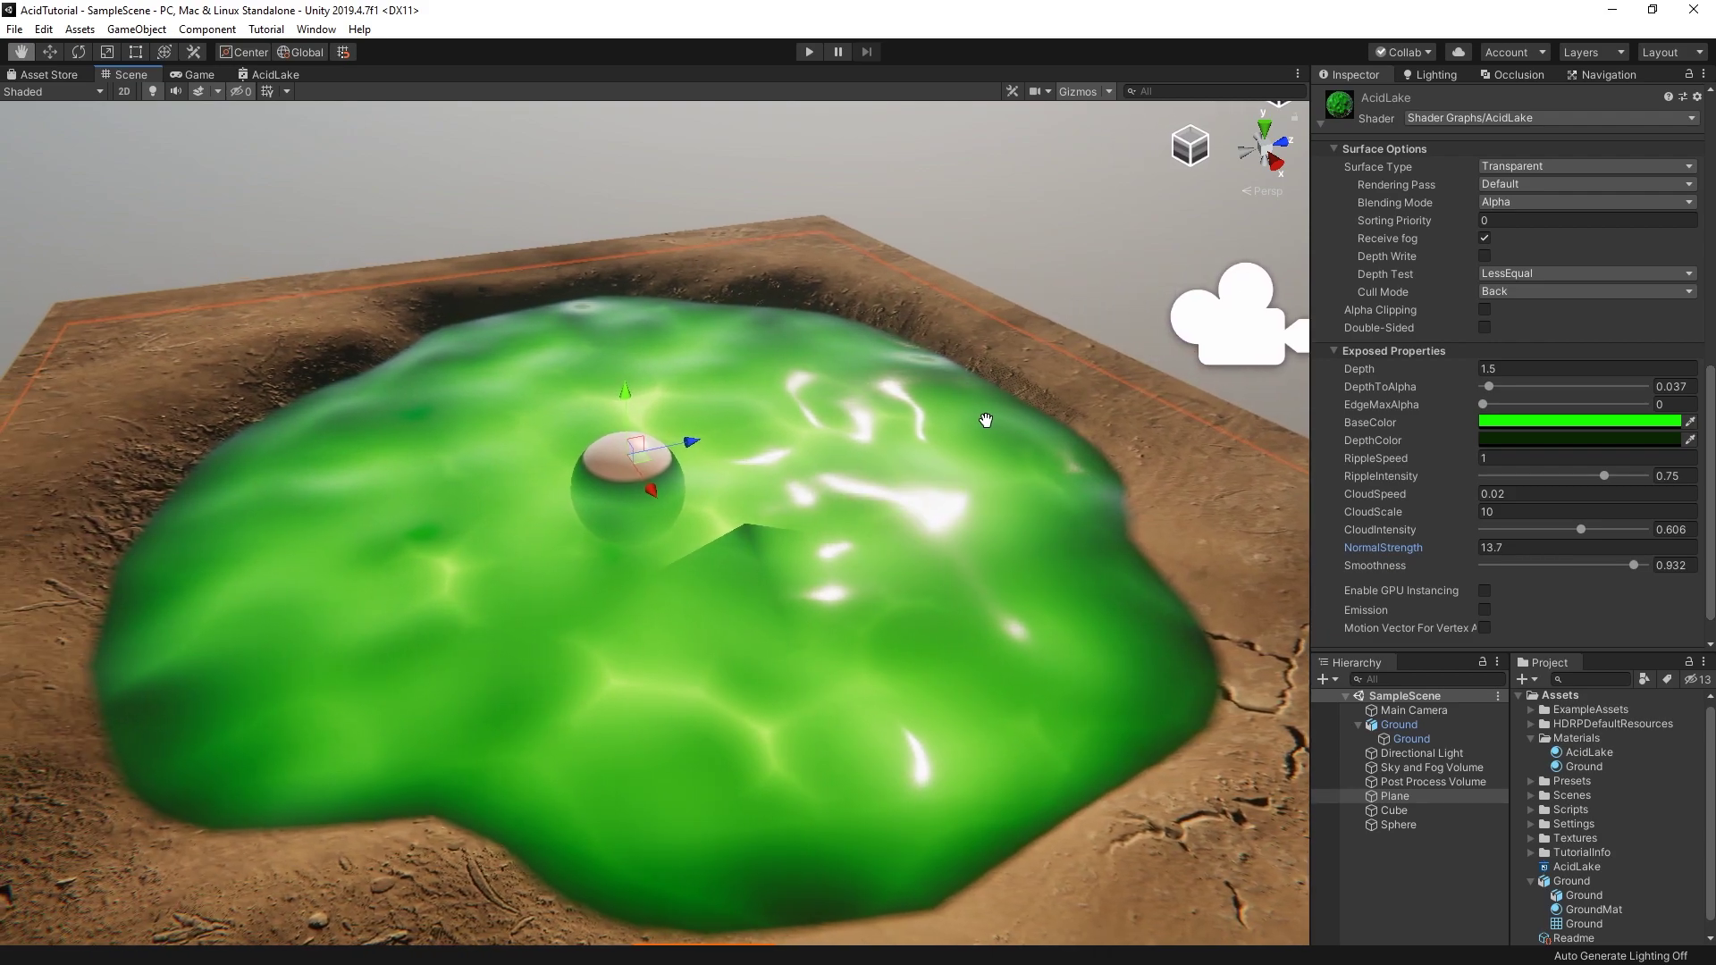
pyautogui.click(267, 76)
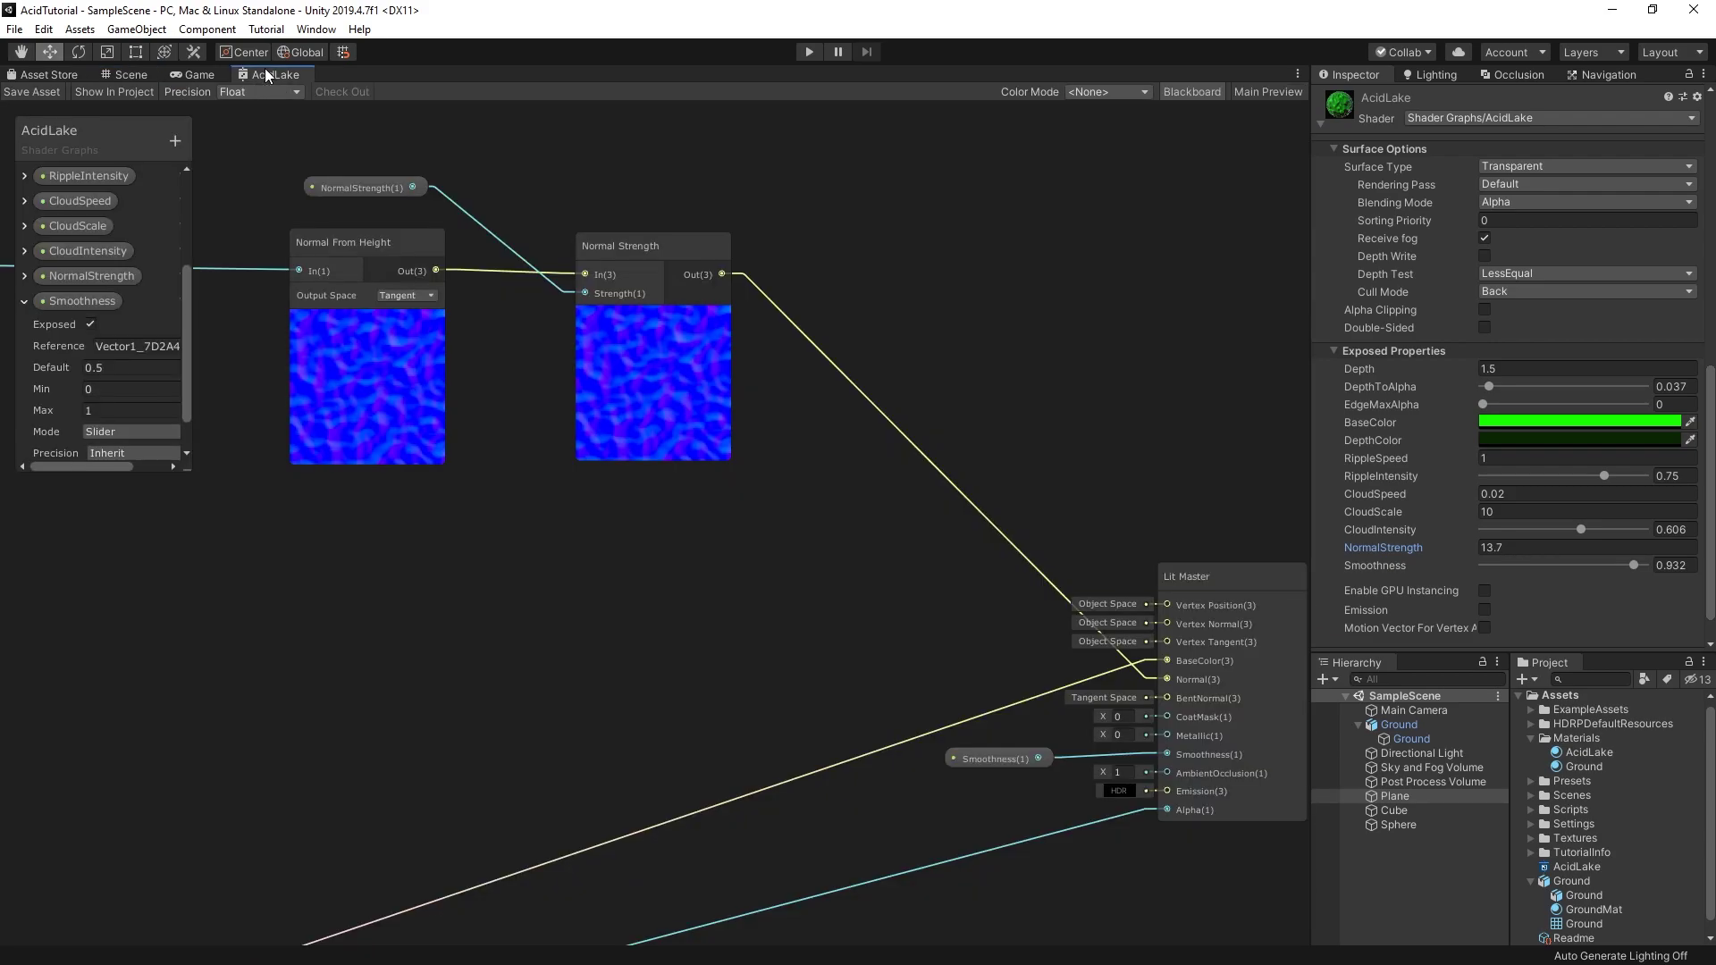
pyautogui.scroll(-2, 620, 271)
pyautogui.rightClick(802, 345)
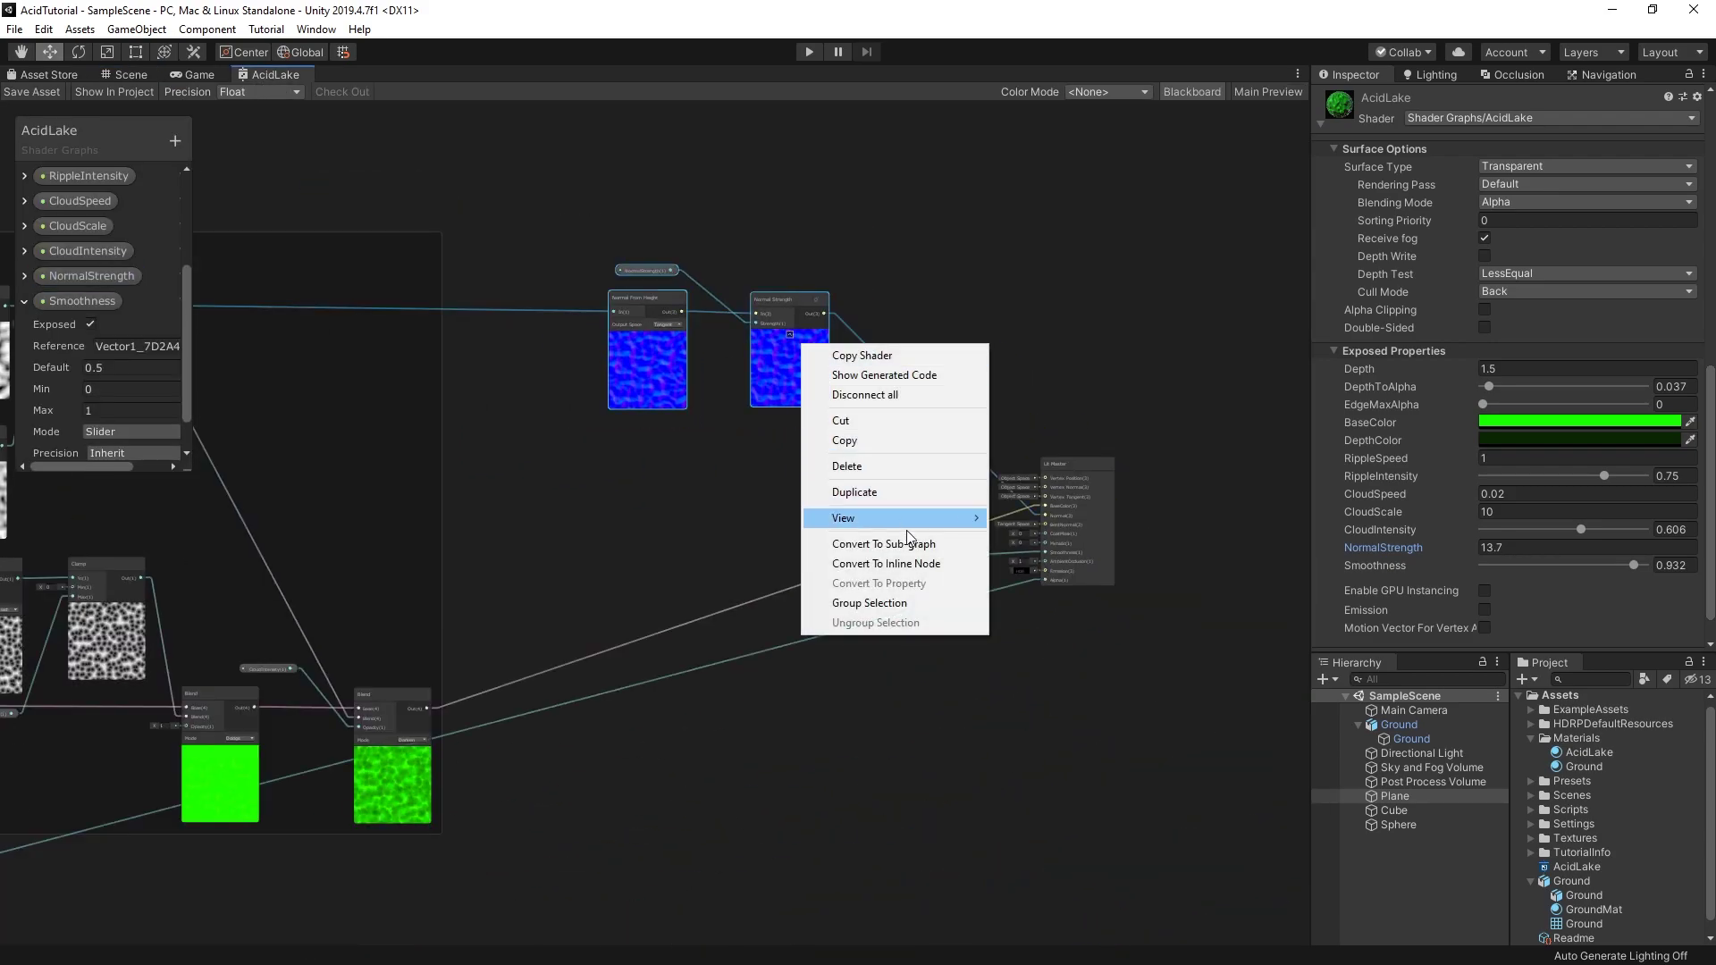
pyautogui.click(903, 600)
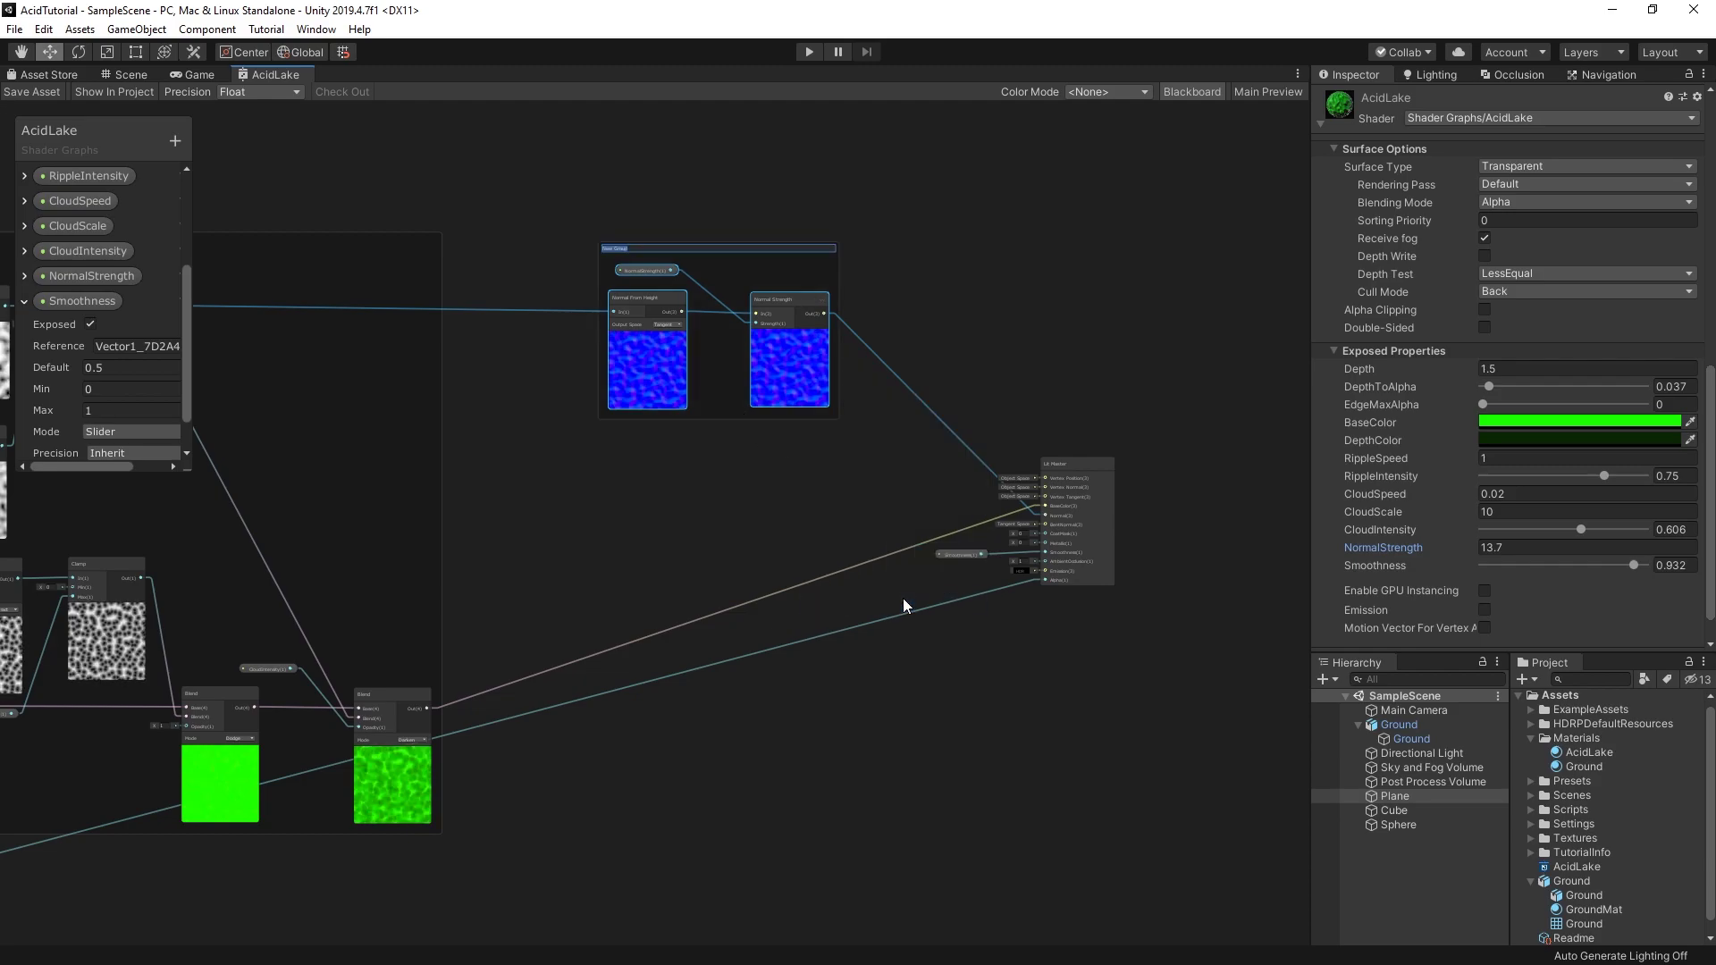
pyautogui.write('ormal Creation')
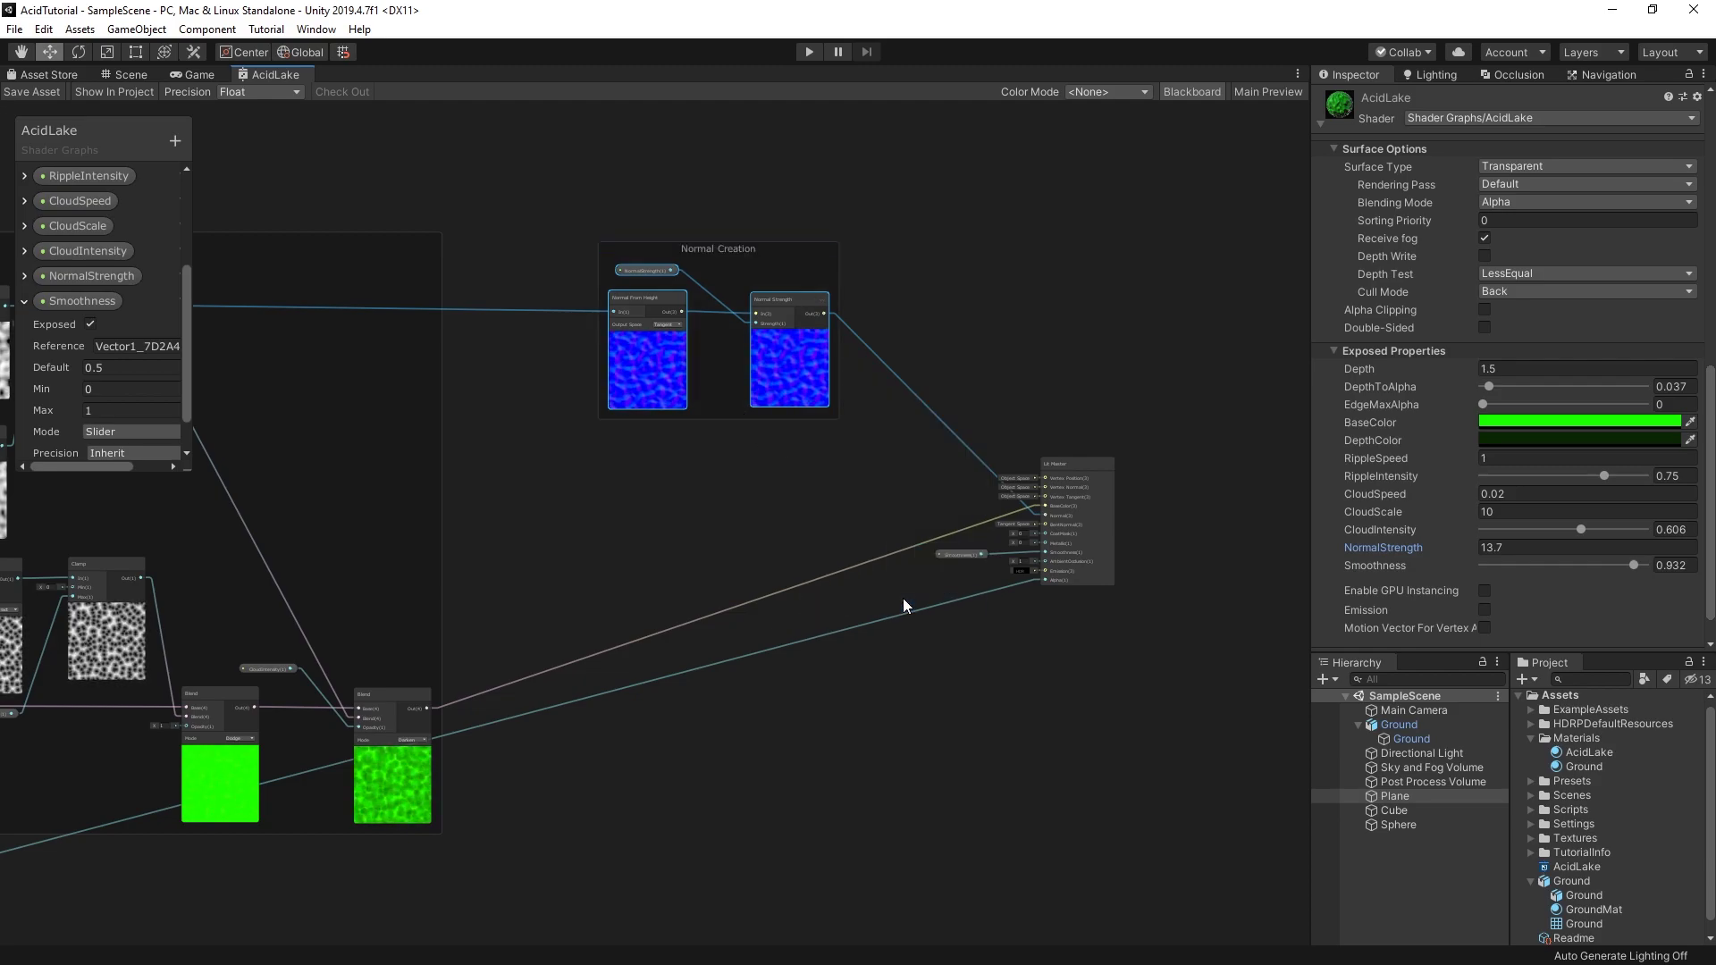
# Step: Create a Vector 3 node and feed the cloud Blend output into its Y input
pyautogui.moveTo(1114, 491); pyautogui.dragTo(1300, 593)
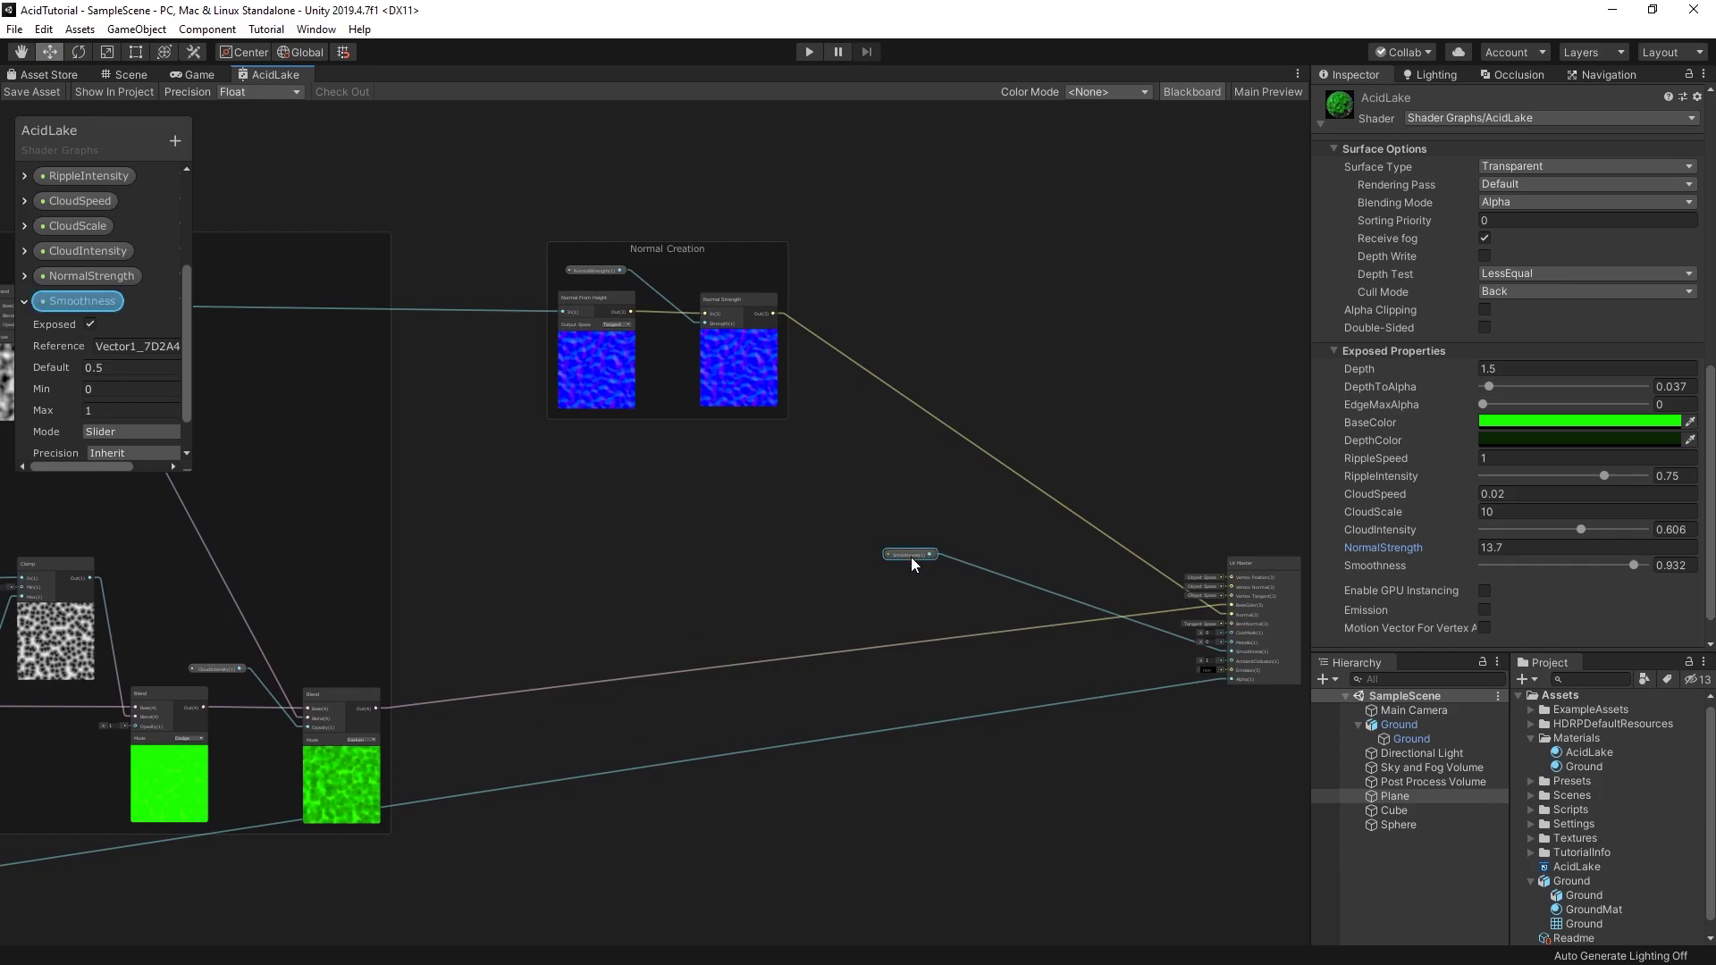
pyautogui.click(654, 516)
pyautogui.moveTo(654, 516); pyautogui.dragTo(808, 520, button='middle')
pyautogui.scroll(2, 840, 519)
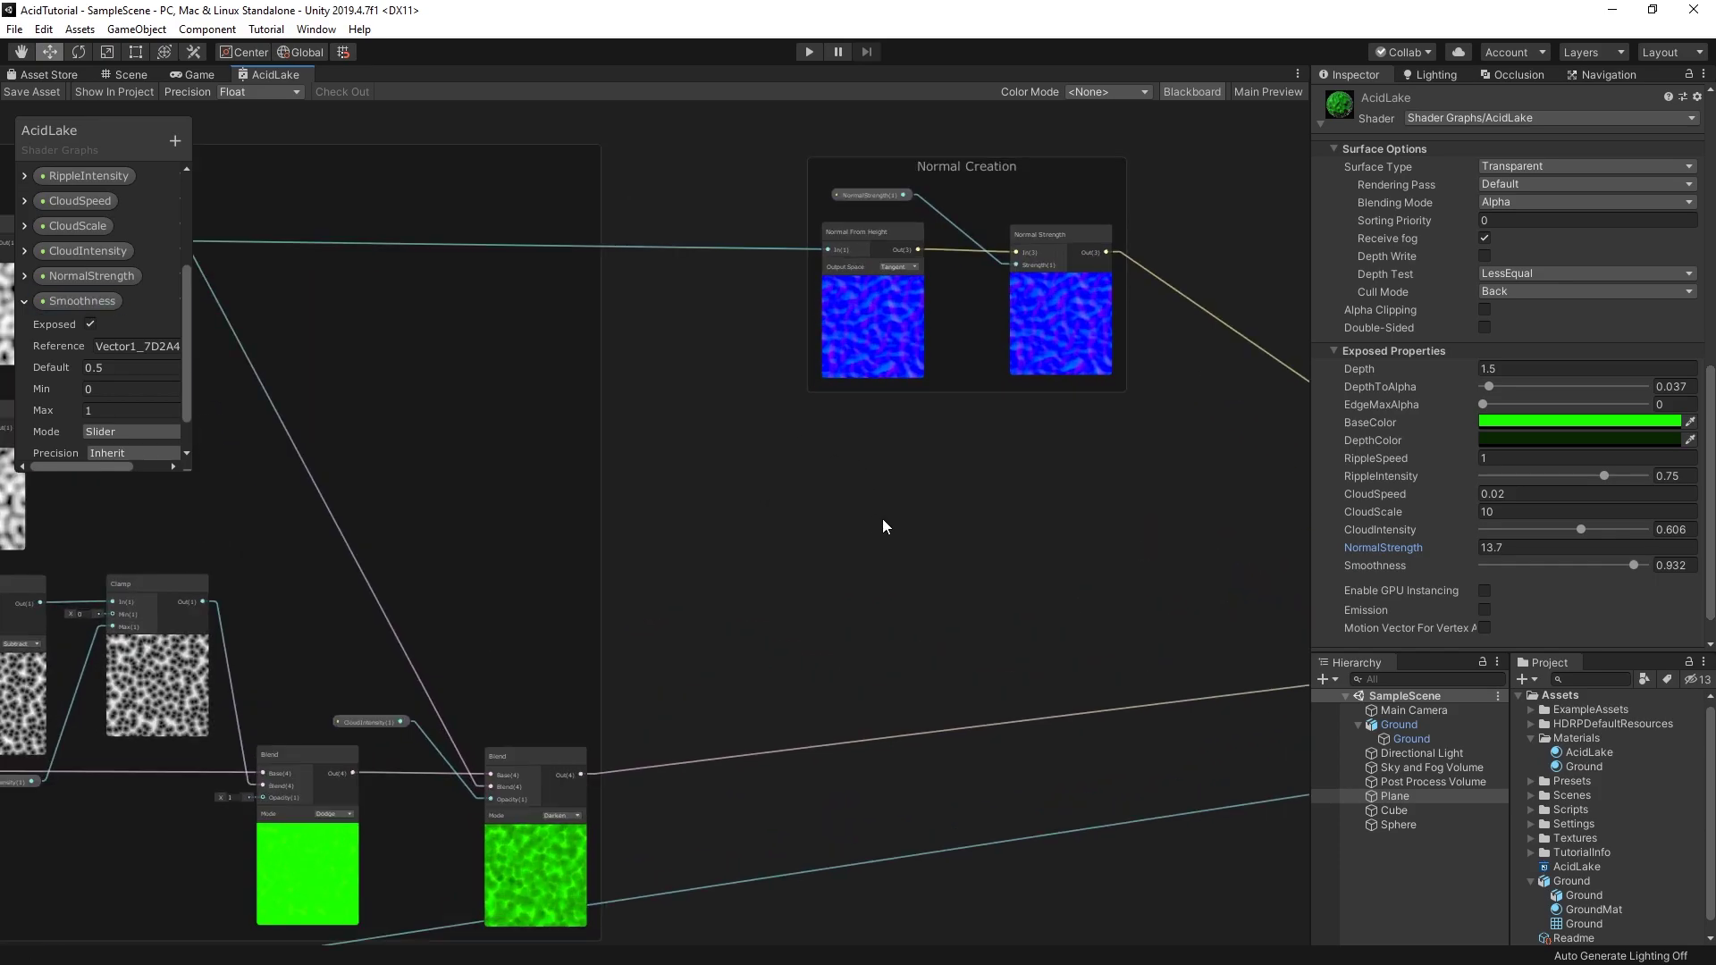
pyautogui.press('space')
pyautogui.write('Vec')
pyautogui.press('Down')
pyautogui.press('Down')
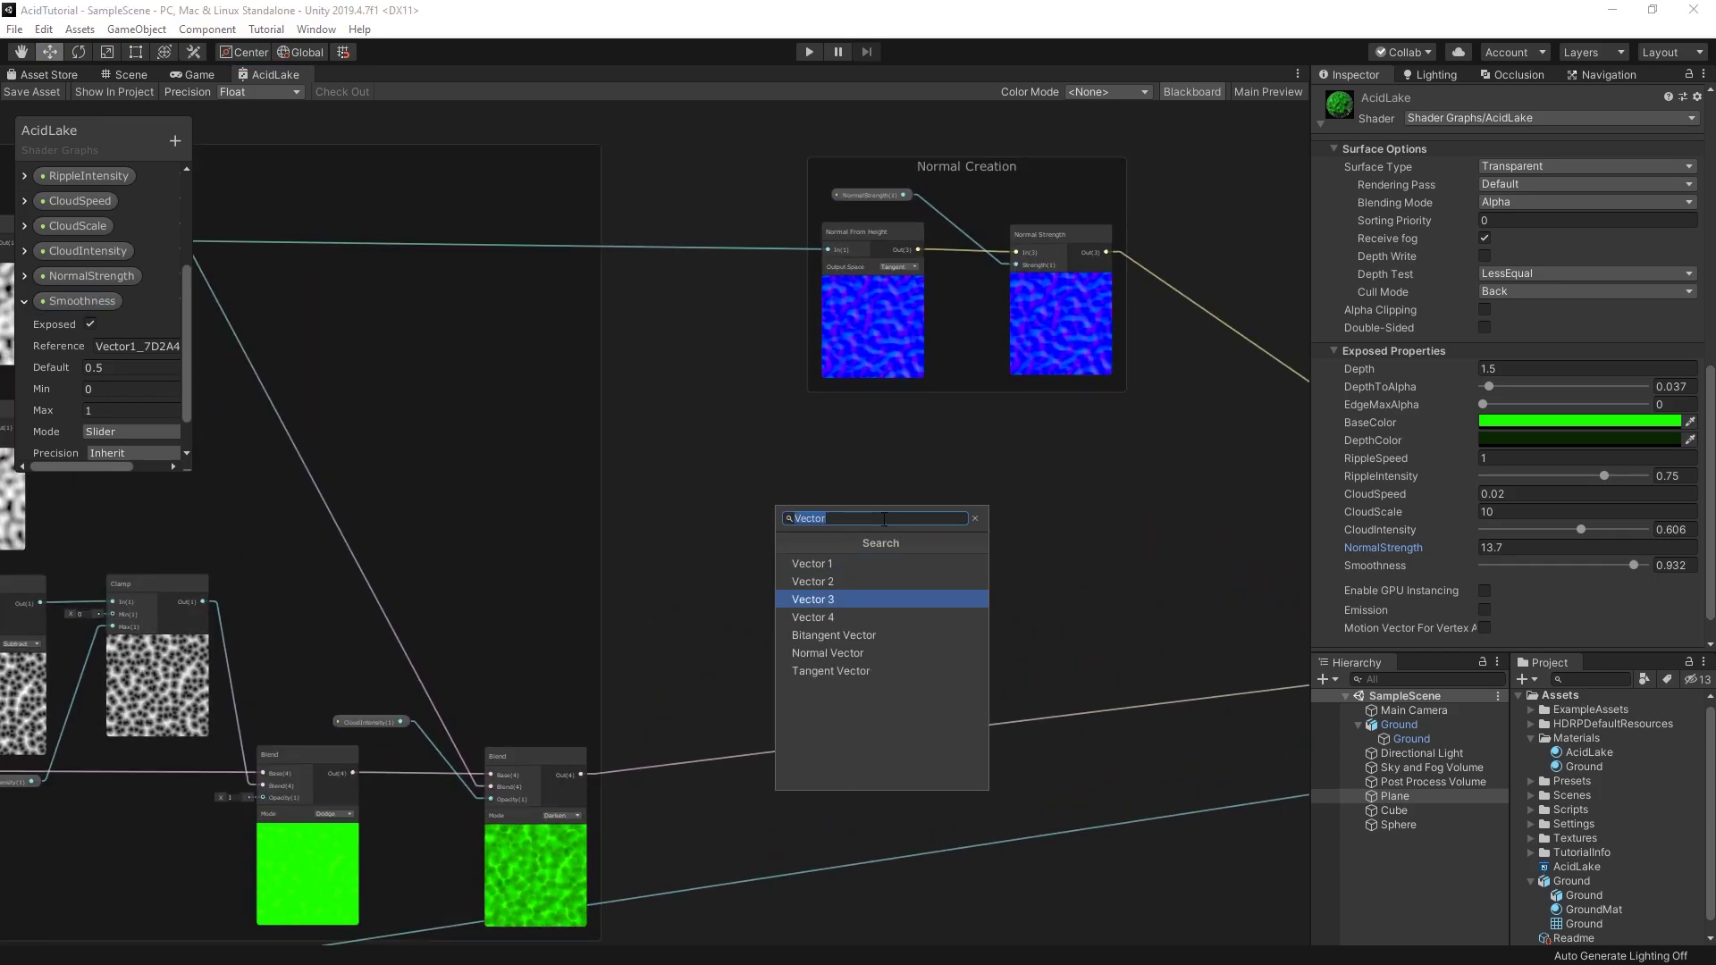
pyautogui.press('Return')
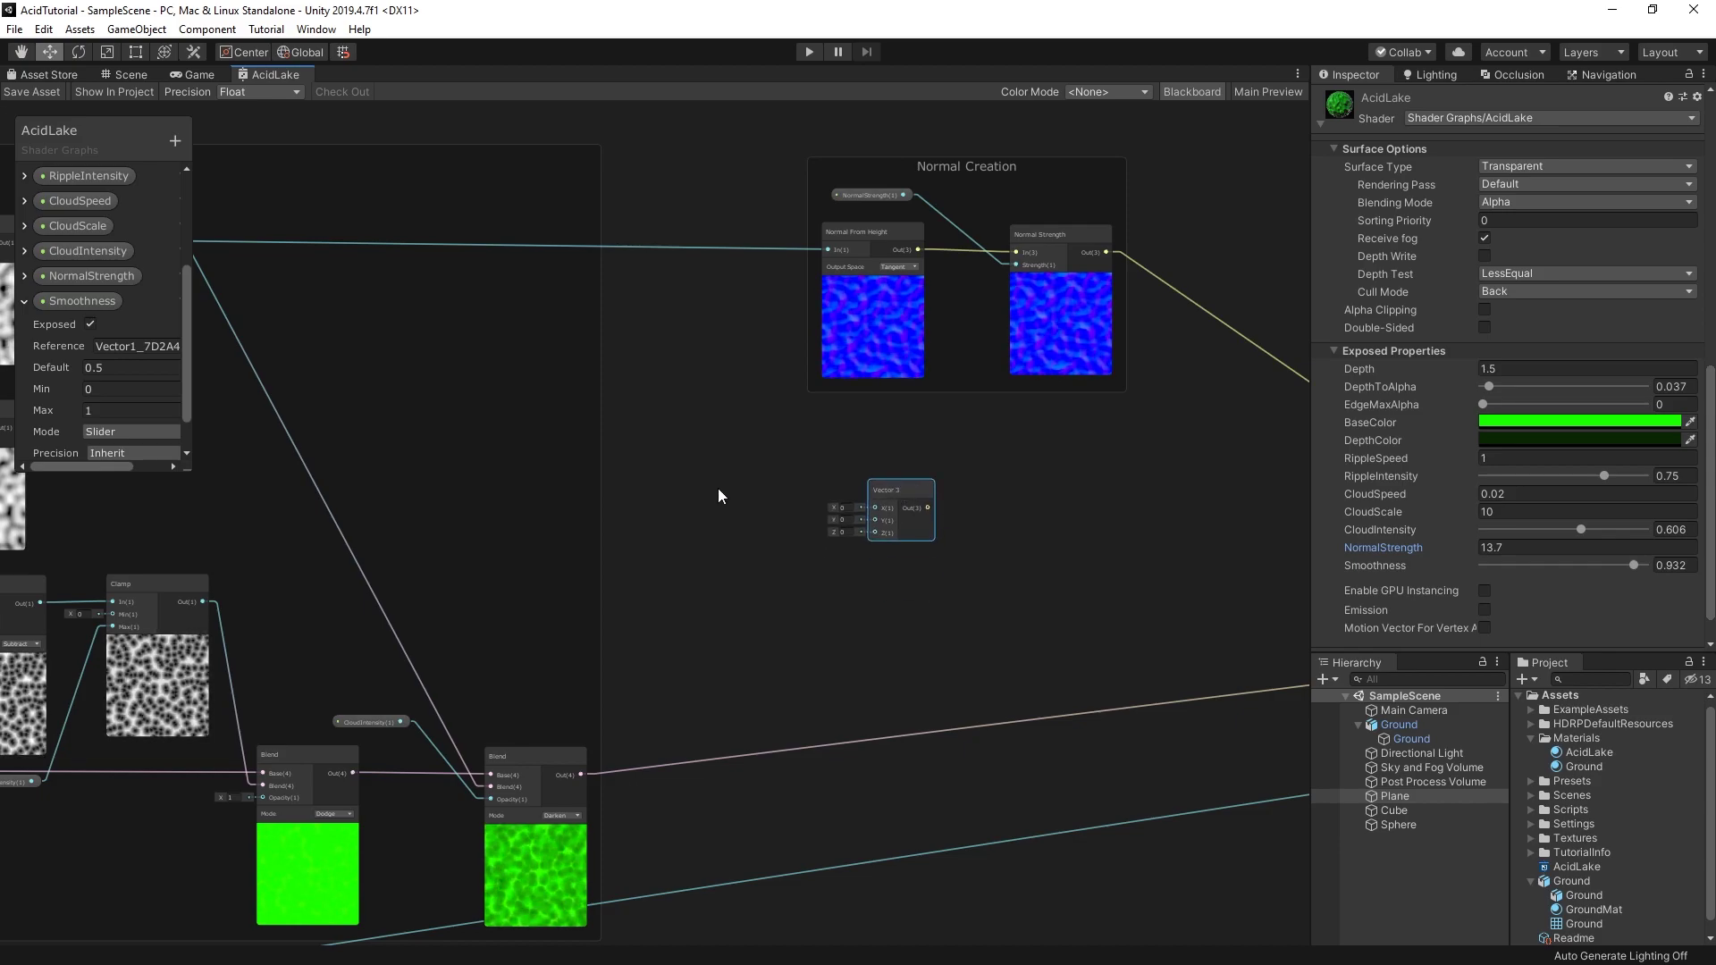
pyautogui.moveTo(325, 284); pyautogui.dragTo(1026, 566)
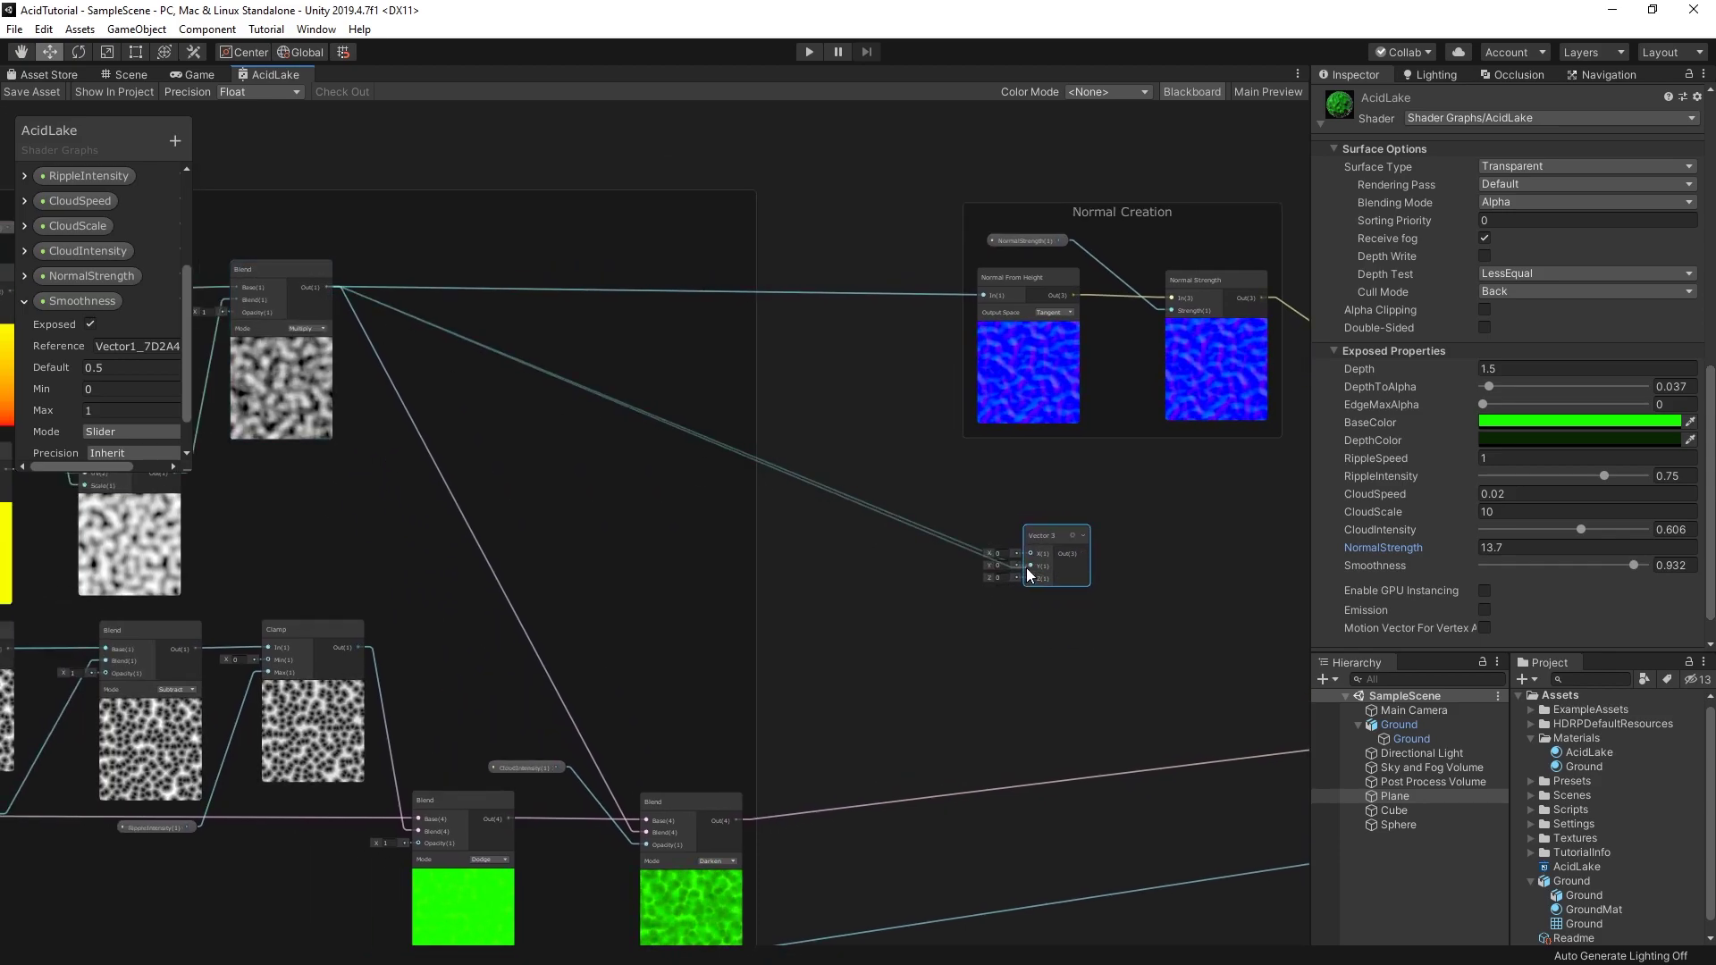
# Step: Add a Multiply node fed by the Vector 3 output
pyautogui.press('space')
pyautogui.write('M')
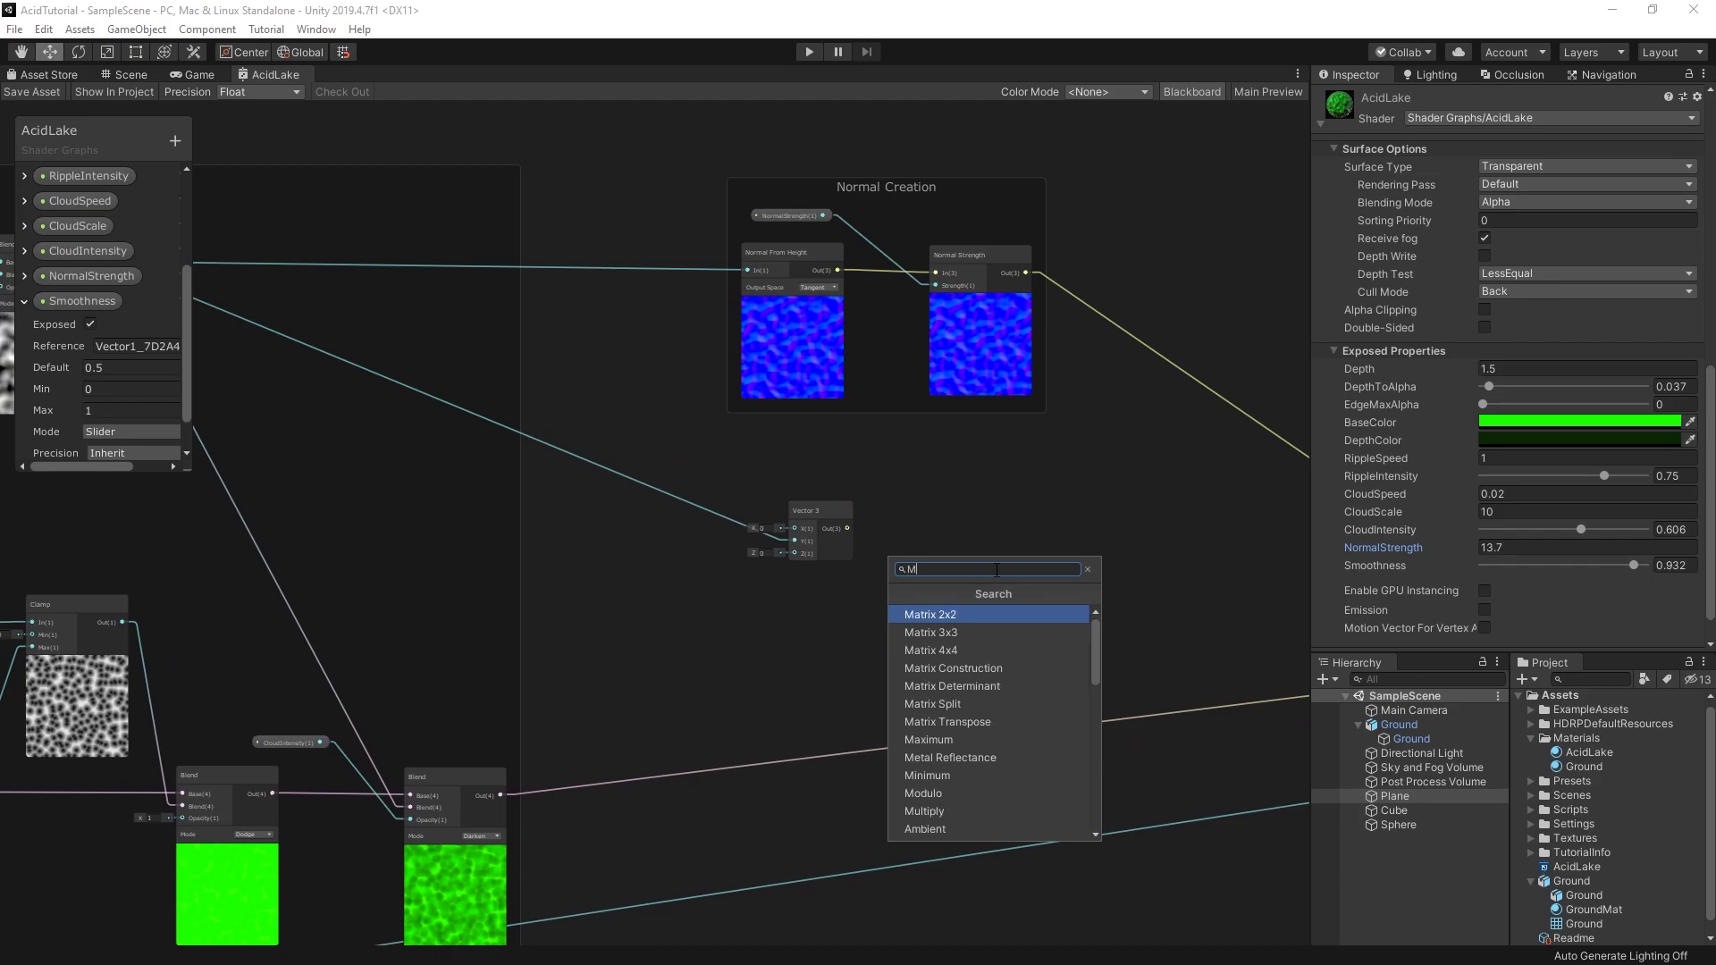
pyautogui.write('ultiply')
pyautogui.press('Return')
pyautogui.moveTo(1051, 599)
pyautogui.mouseDown()
pyautogui.moveTo(948, 501)
pyautogui.moveTo(915, 517)
pyautogui.moveTo(1108, 498)
pyautogui.mouseUp()
pyautogui.scroll(3, 910, 531)
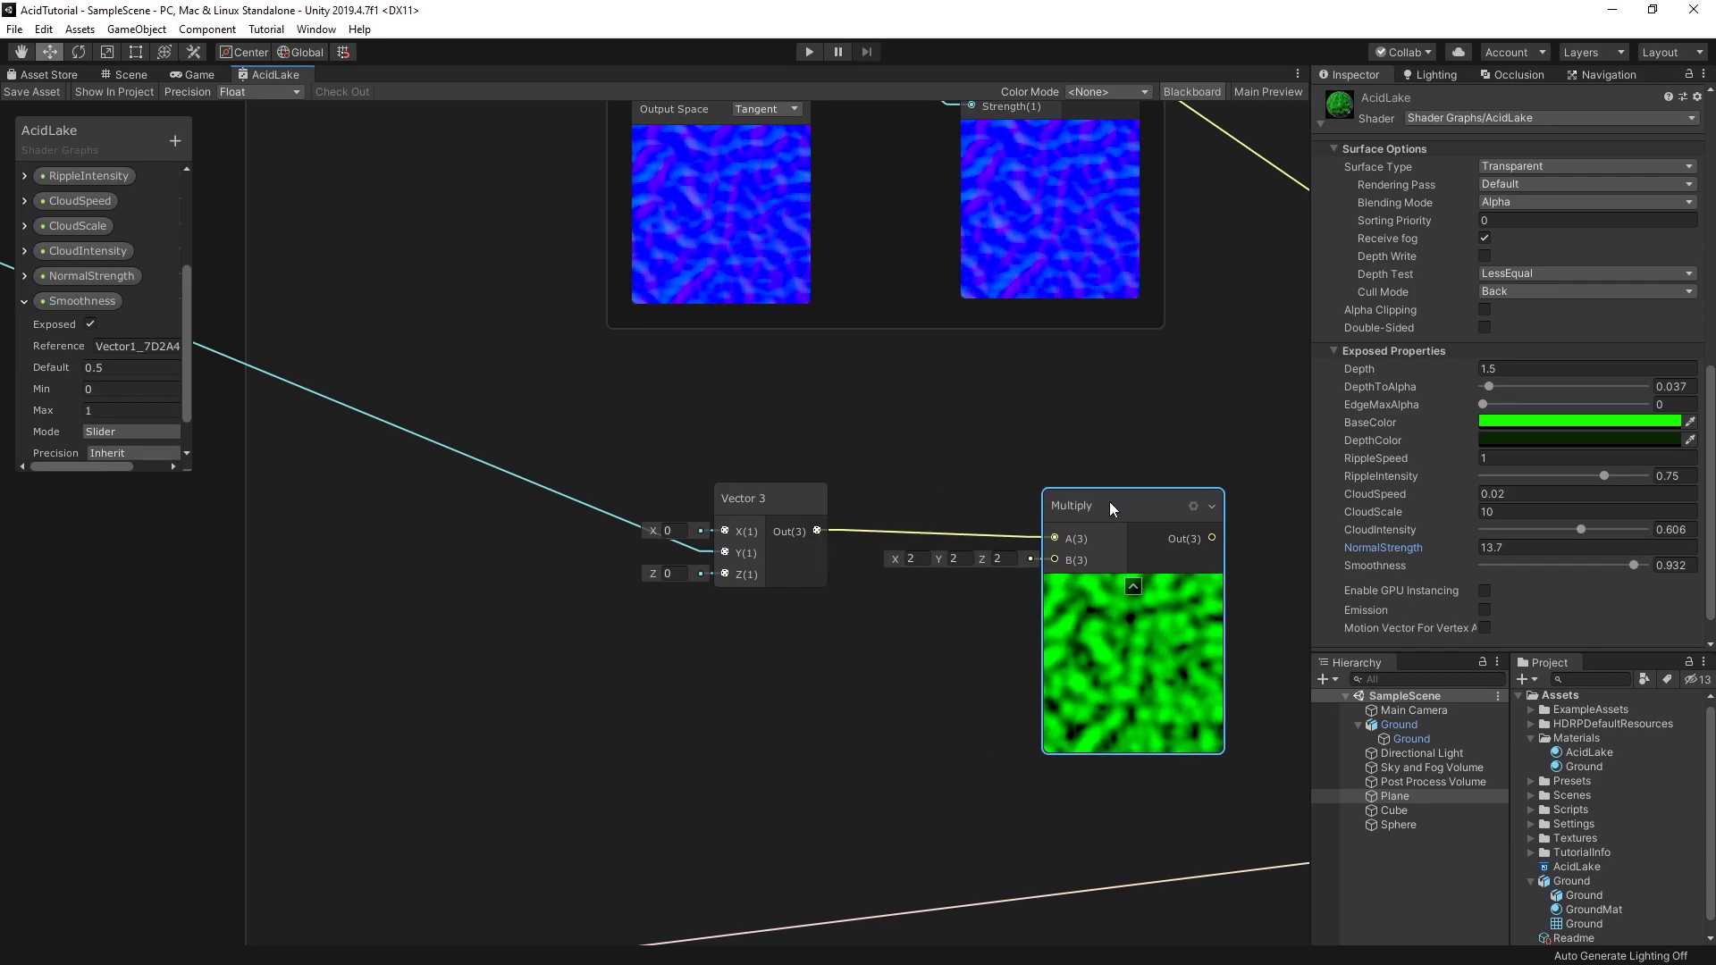
# Step: Add a float DisplacementStrength property (default 0.2) and connect it to Multiply's B input
pyautogui.click(27, 302)
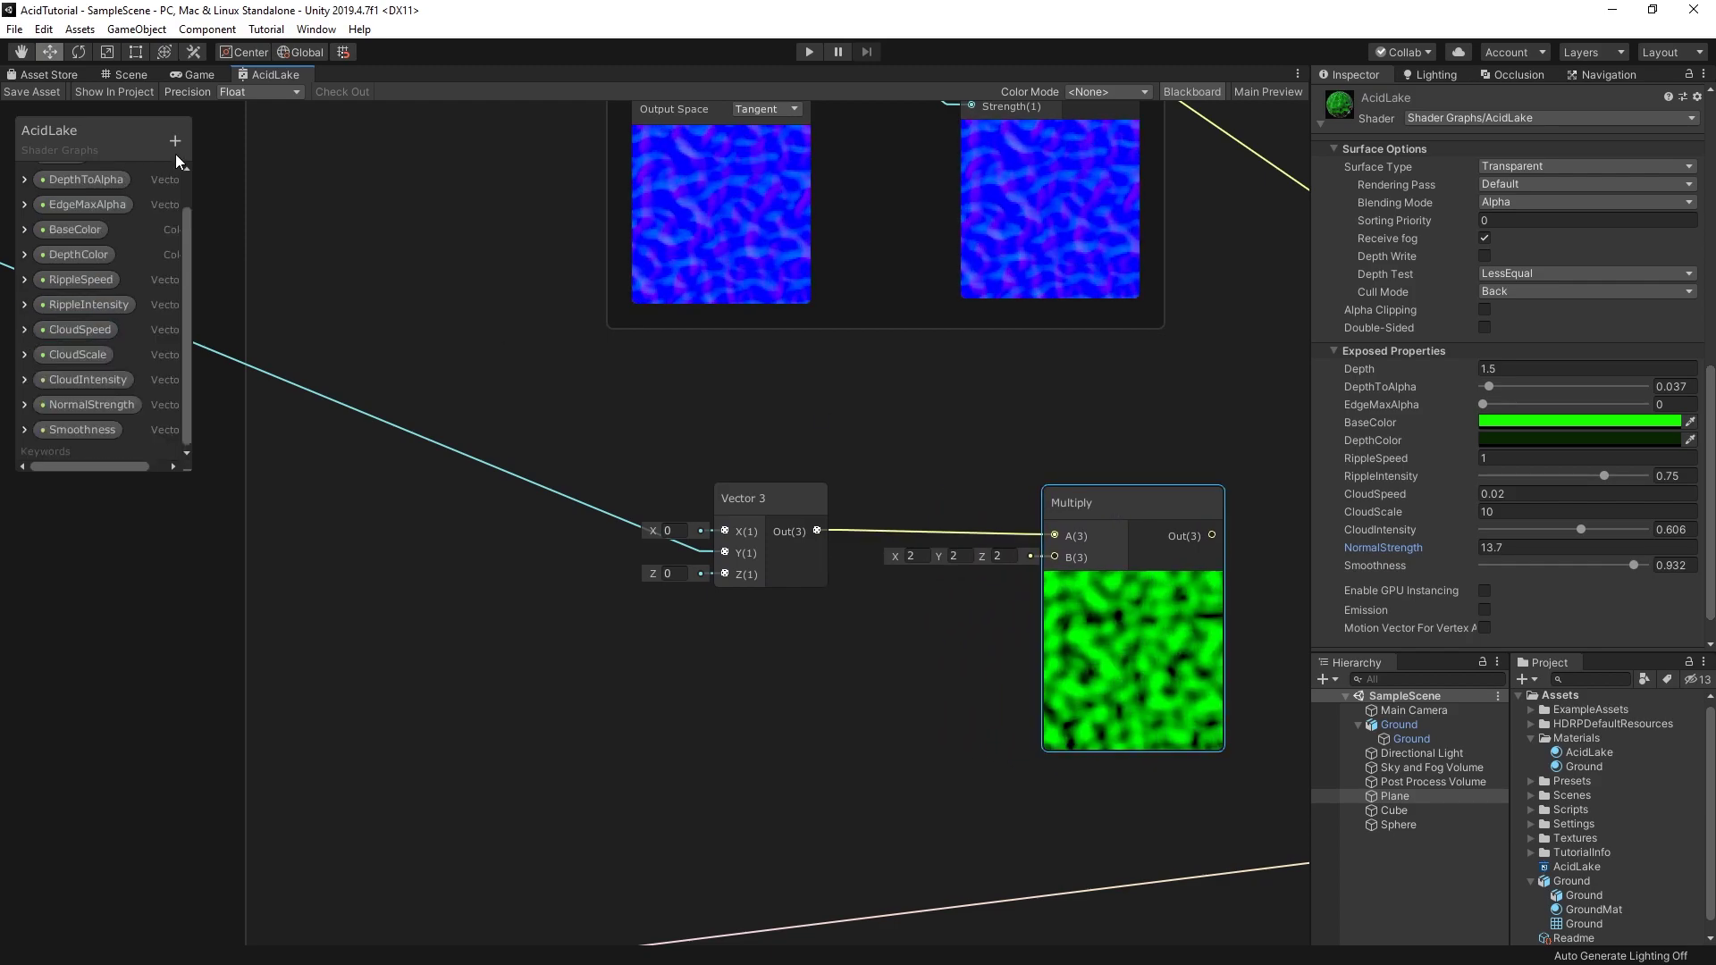
pyautogui.click(175, 141)
pyautogui.click(229, 151)
pyautogui.write('Displacement')
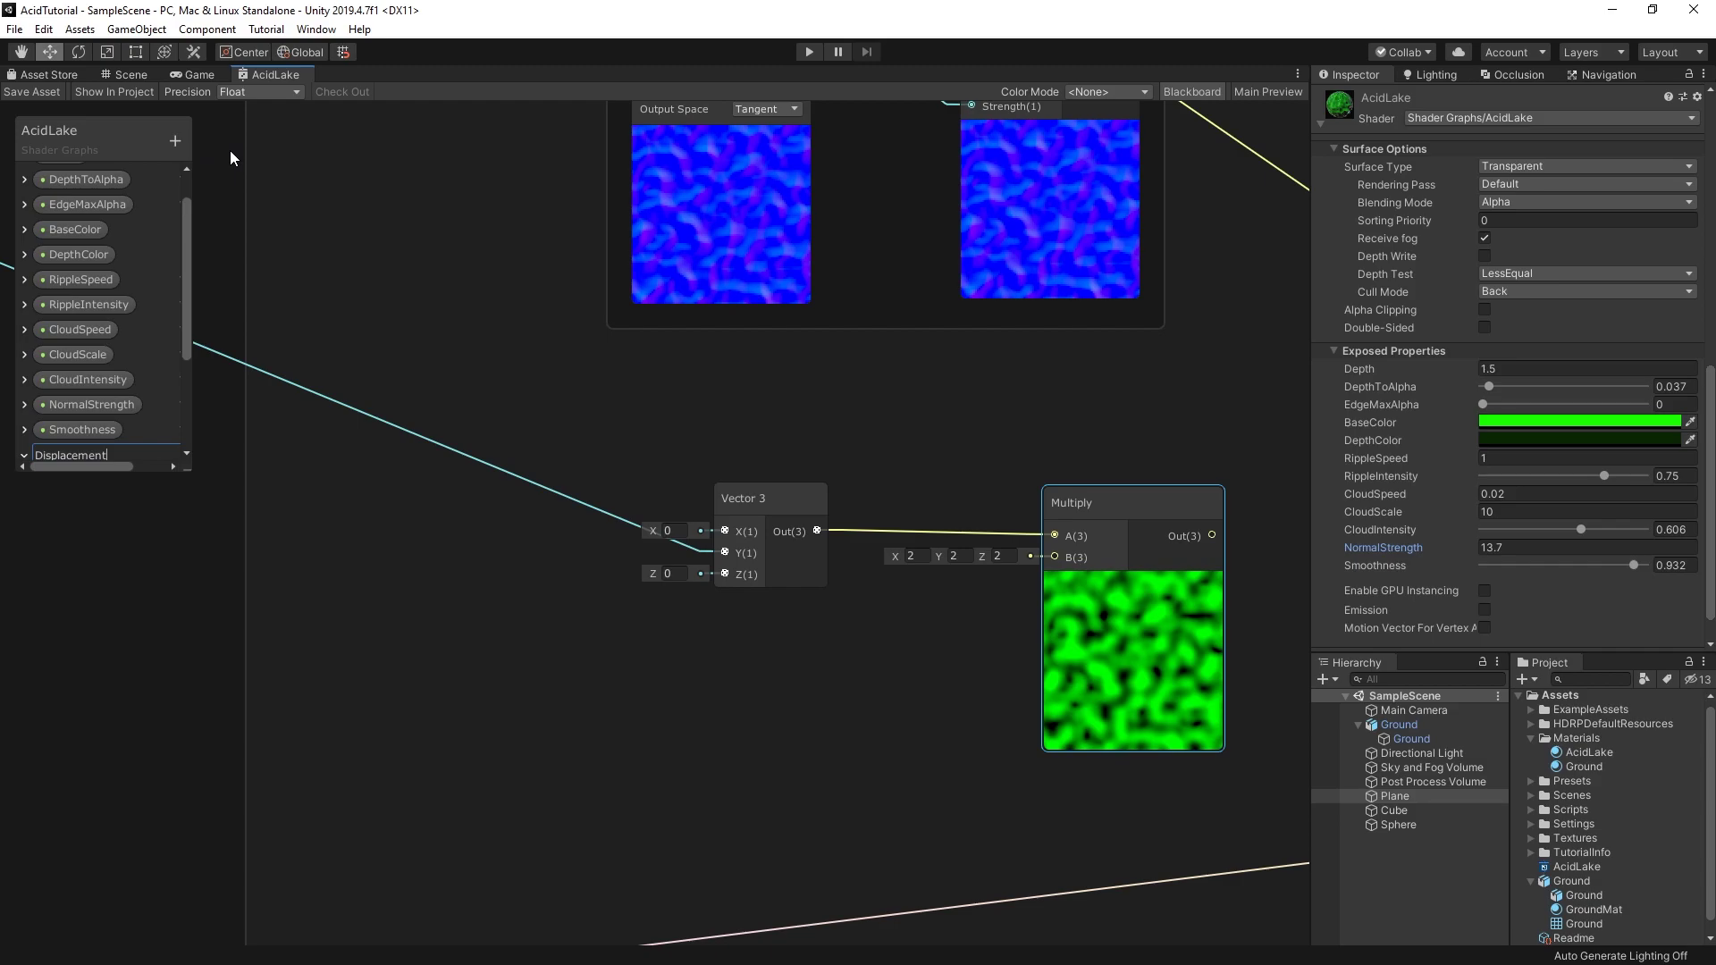
pyautogui.write('Strength')
pyautogui.press('Return')
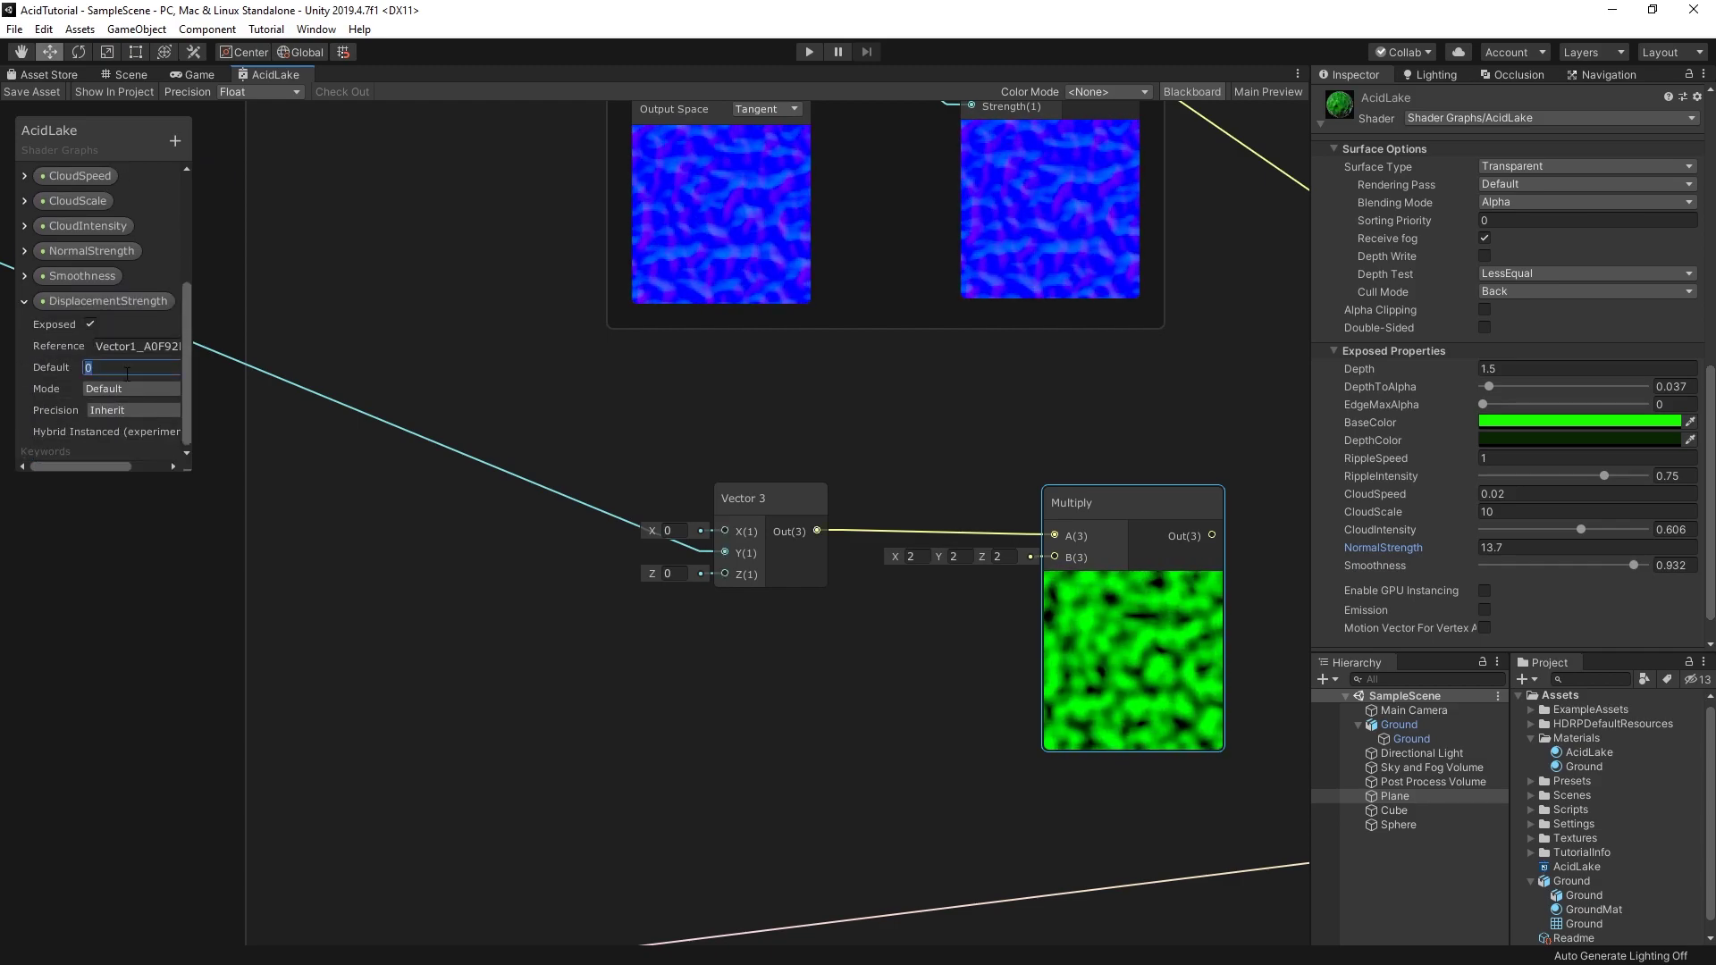
pyautogui.moveTo(103, 303)
pyautogui.mouseDown()
pyautogui.moveTo(720, 630)
pyautogui.moveTo(1054, 556)
pyautogui.mouseUp()
pyautogui.moveTo(1133, 616)
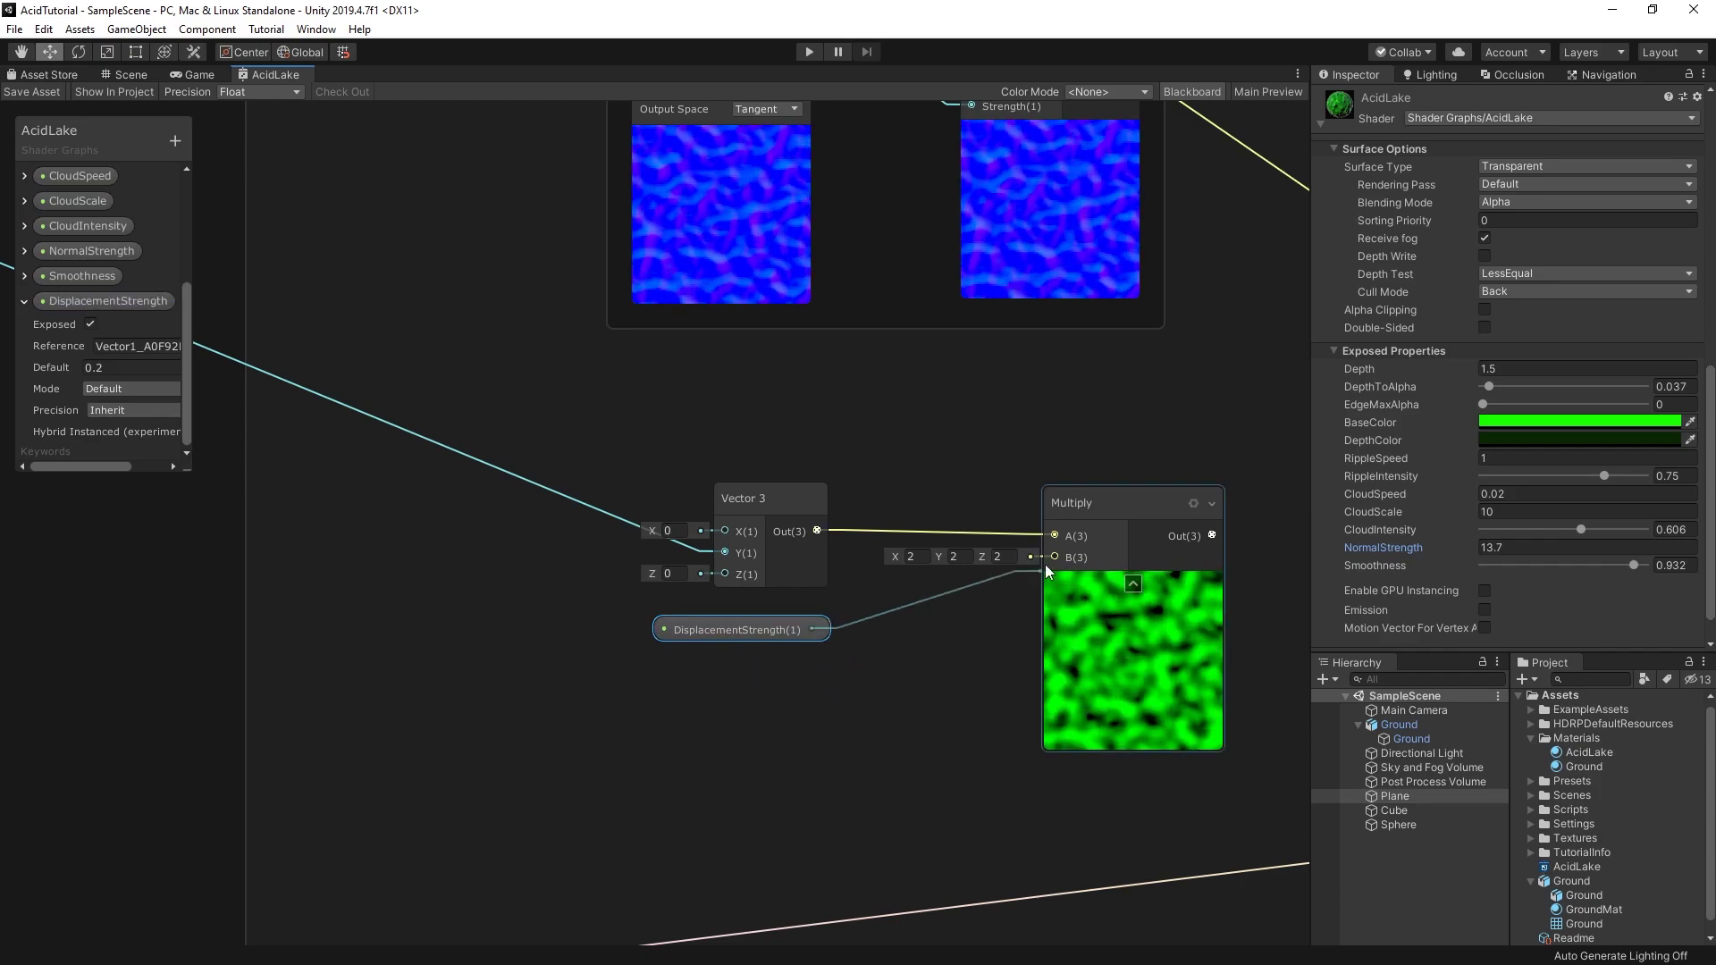
pyautogui.moveTo(1128, 511); pyautogui.dragTo(966, 506)
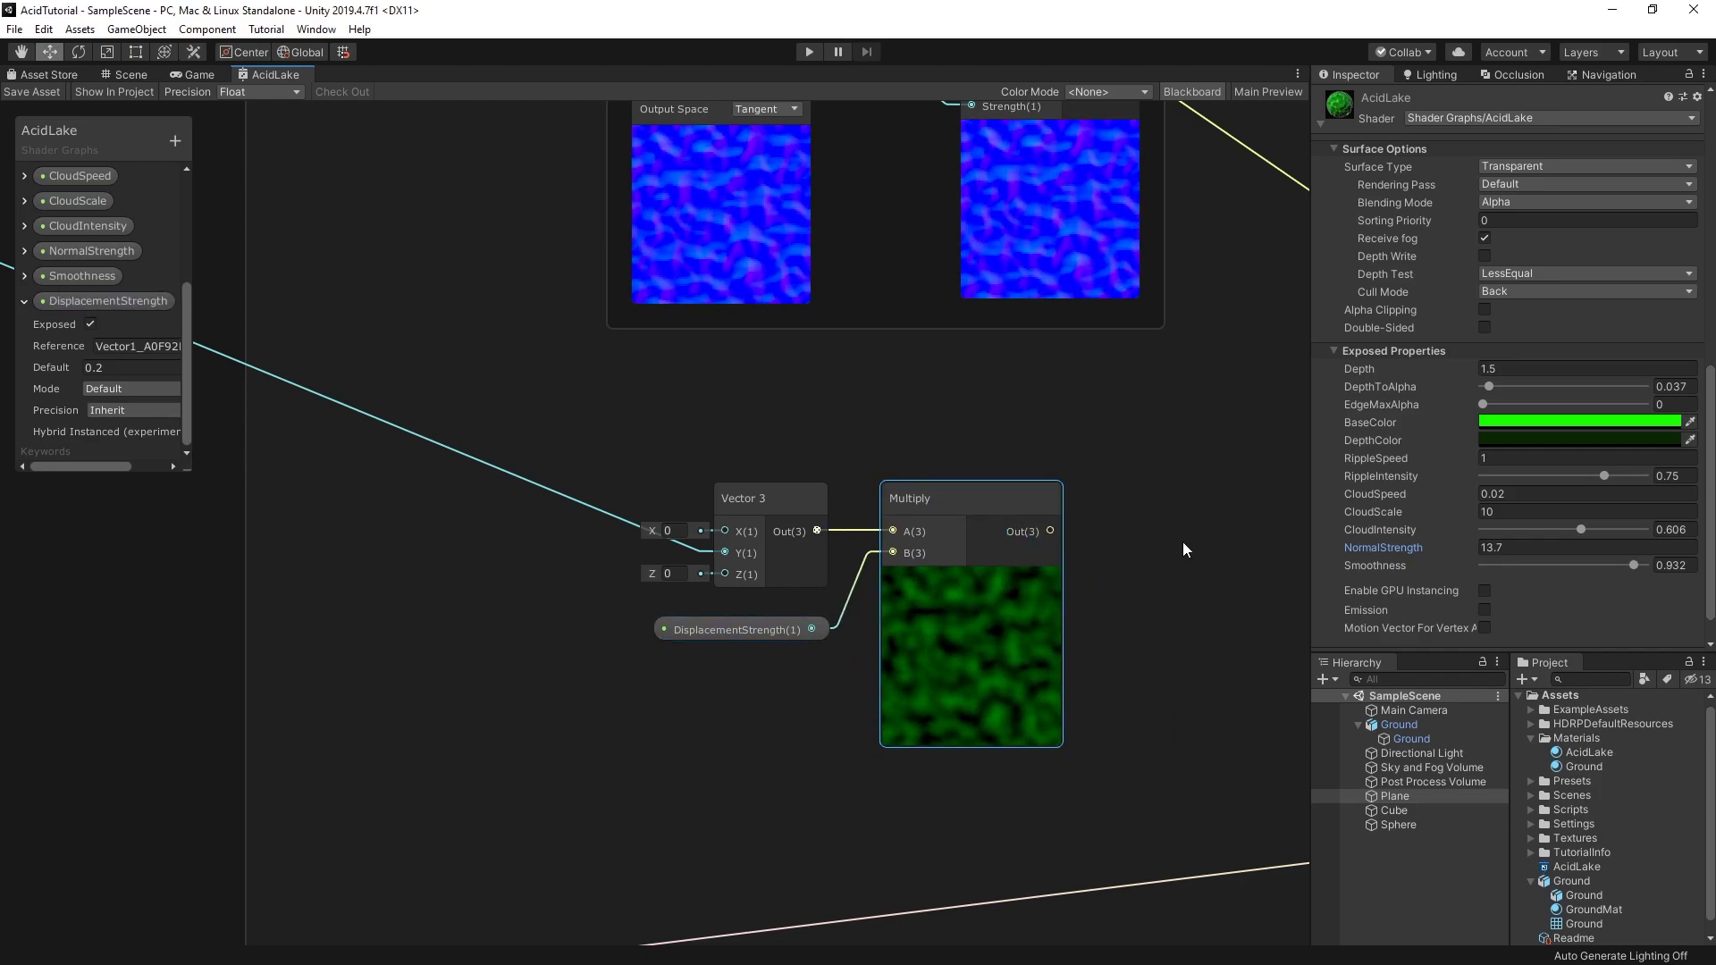
pyautogui.moveTo(1073, 606)
pyautogui.mouseDown(button='middle')
pyautogui.moveTo(613, 543)
pyautogui.moveTo(678, 496)
pyautogui.mouseUp(button='middle')
pyautogui.scroll(-3, 613, 549)
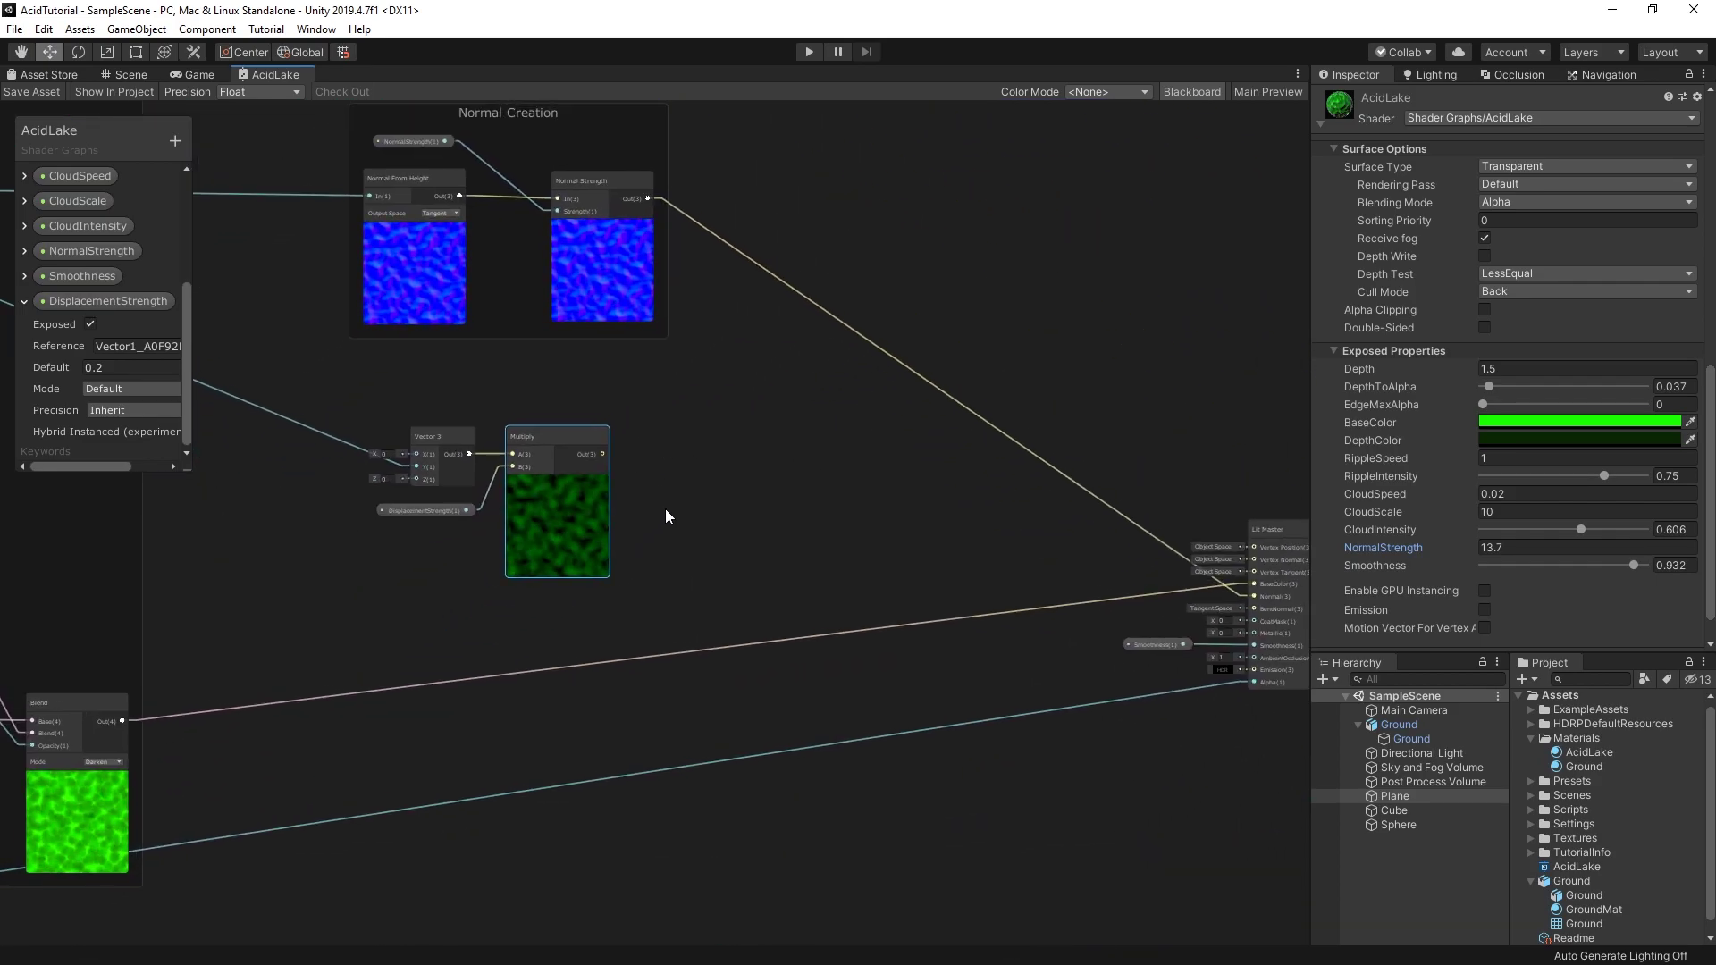
pyautogui.moveTo(665, 508); pyautogui.dragTo(744, 518, button='middle')
pyautogui.scroll(2, 743, 519)
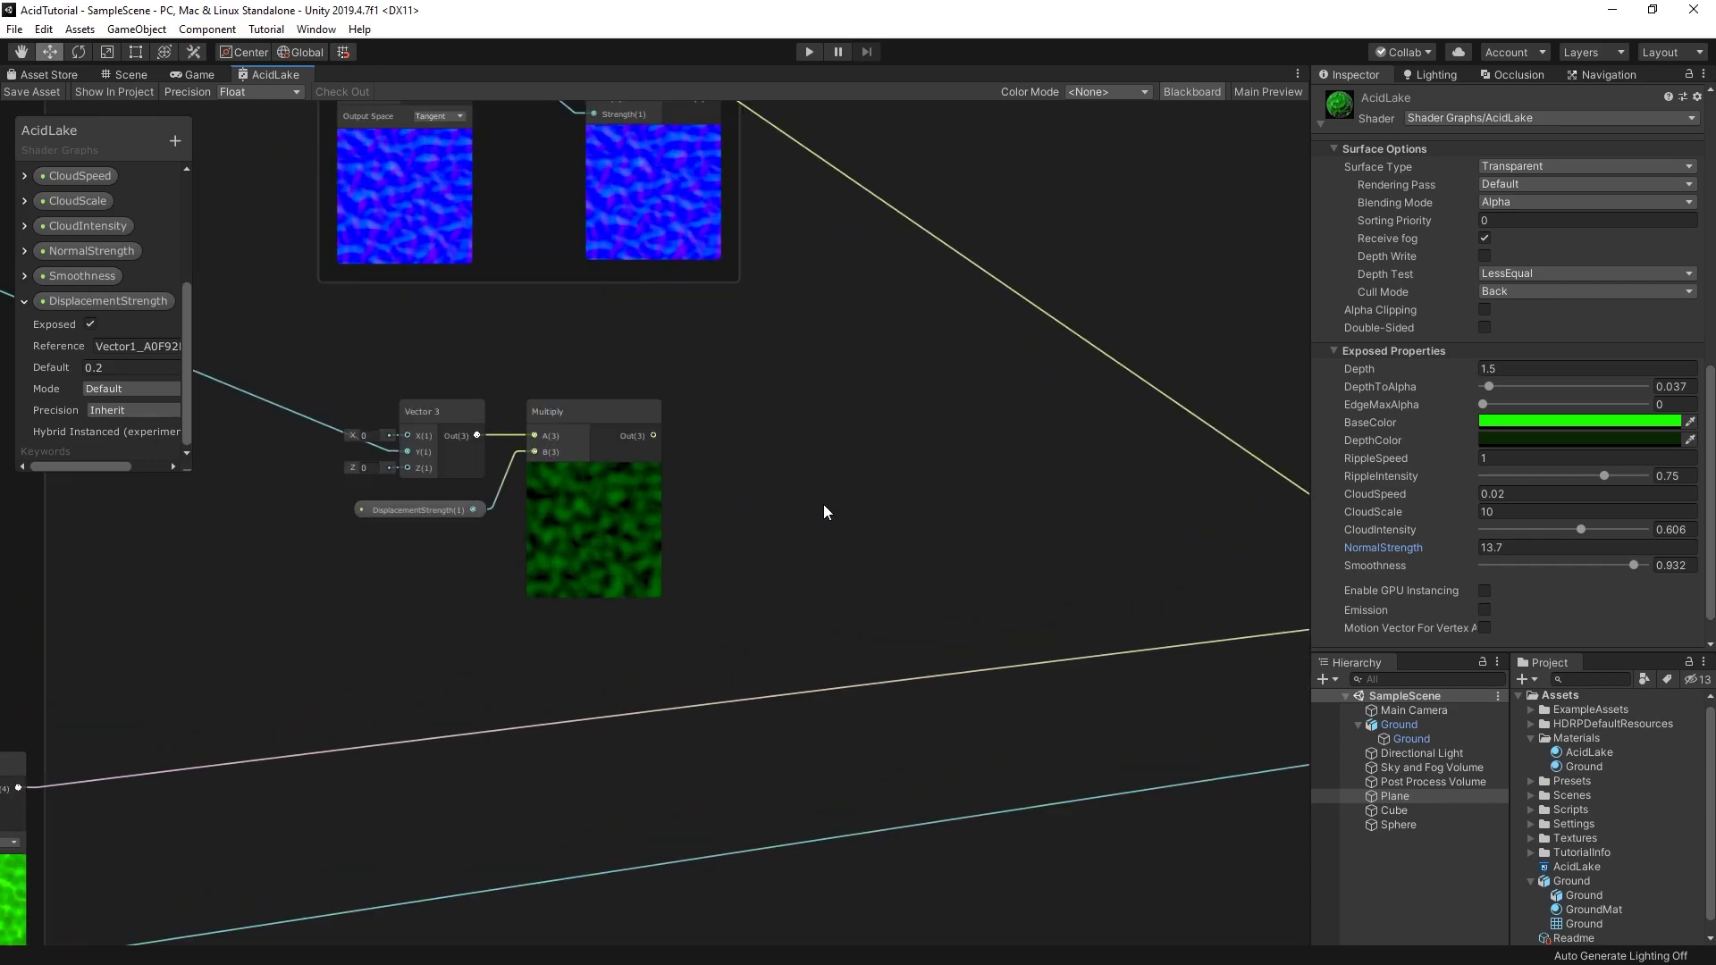
# Step: Create an object-space Position node below the Multiply node
pyautogui.press('space')
pyautogui.write('position')
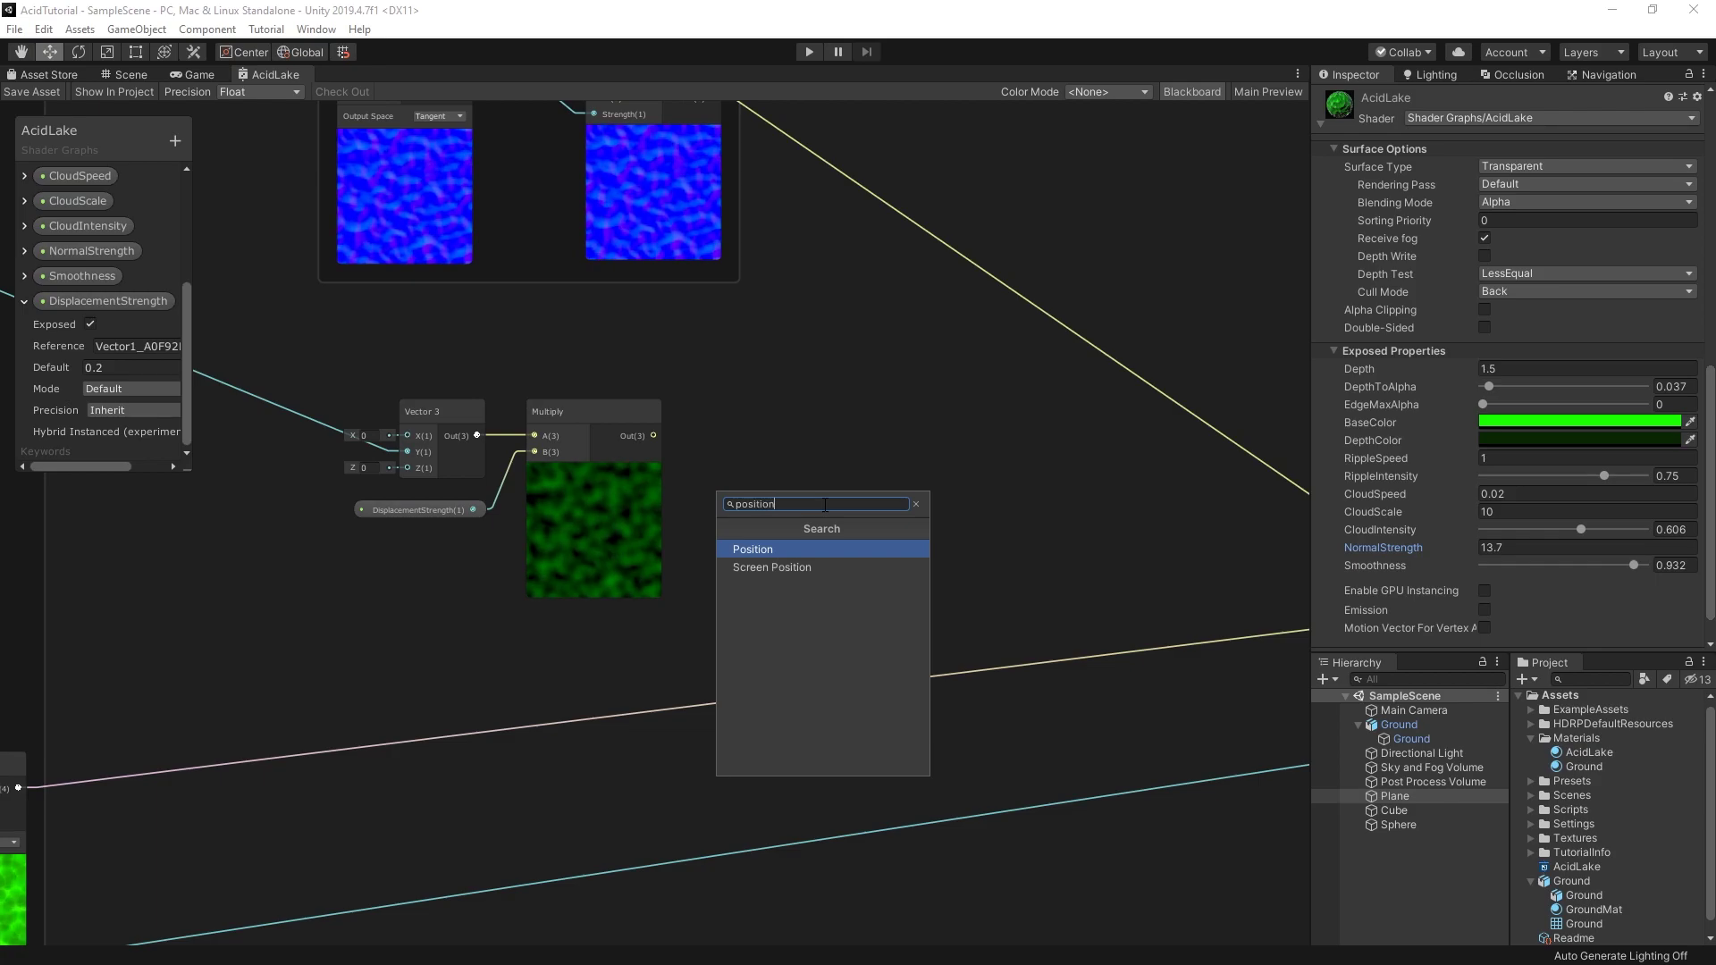
pyautogui.press('Return')
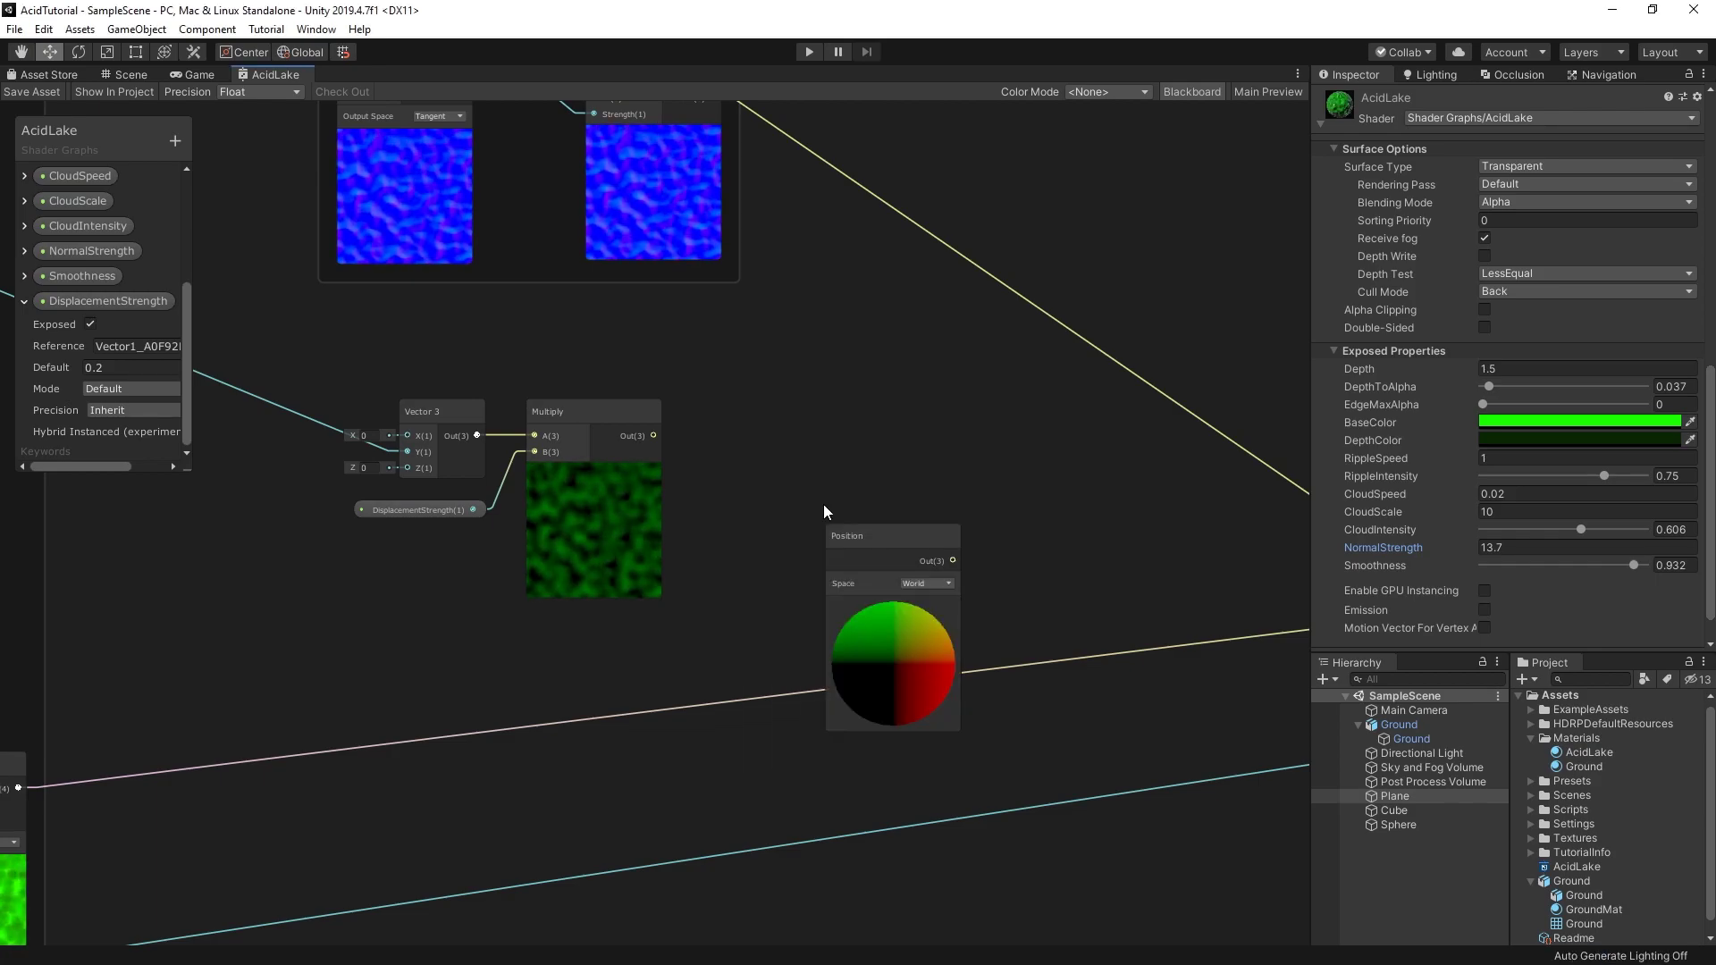
pyautogui.click(936, 584)
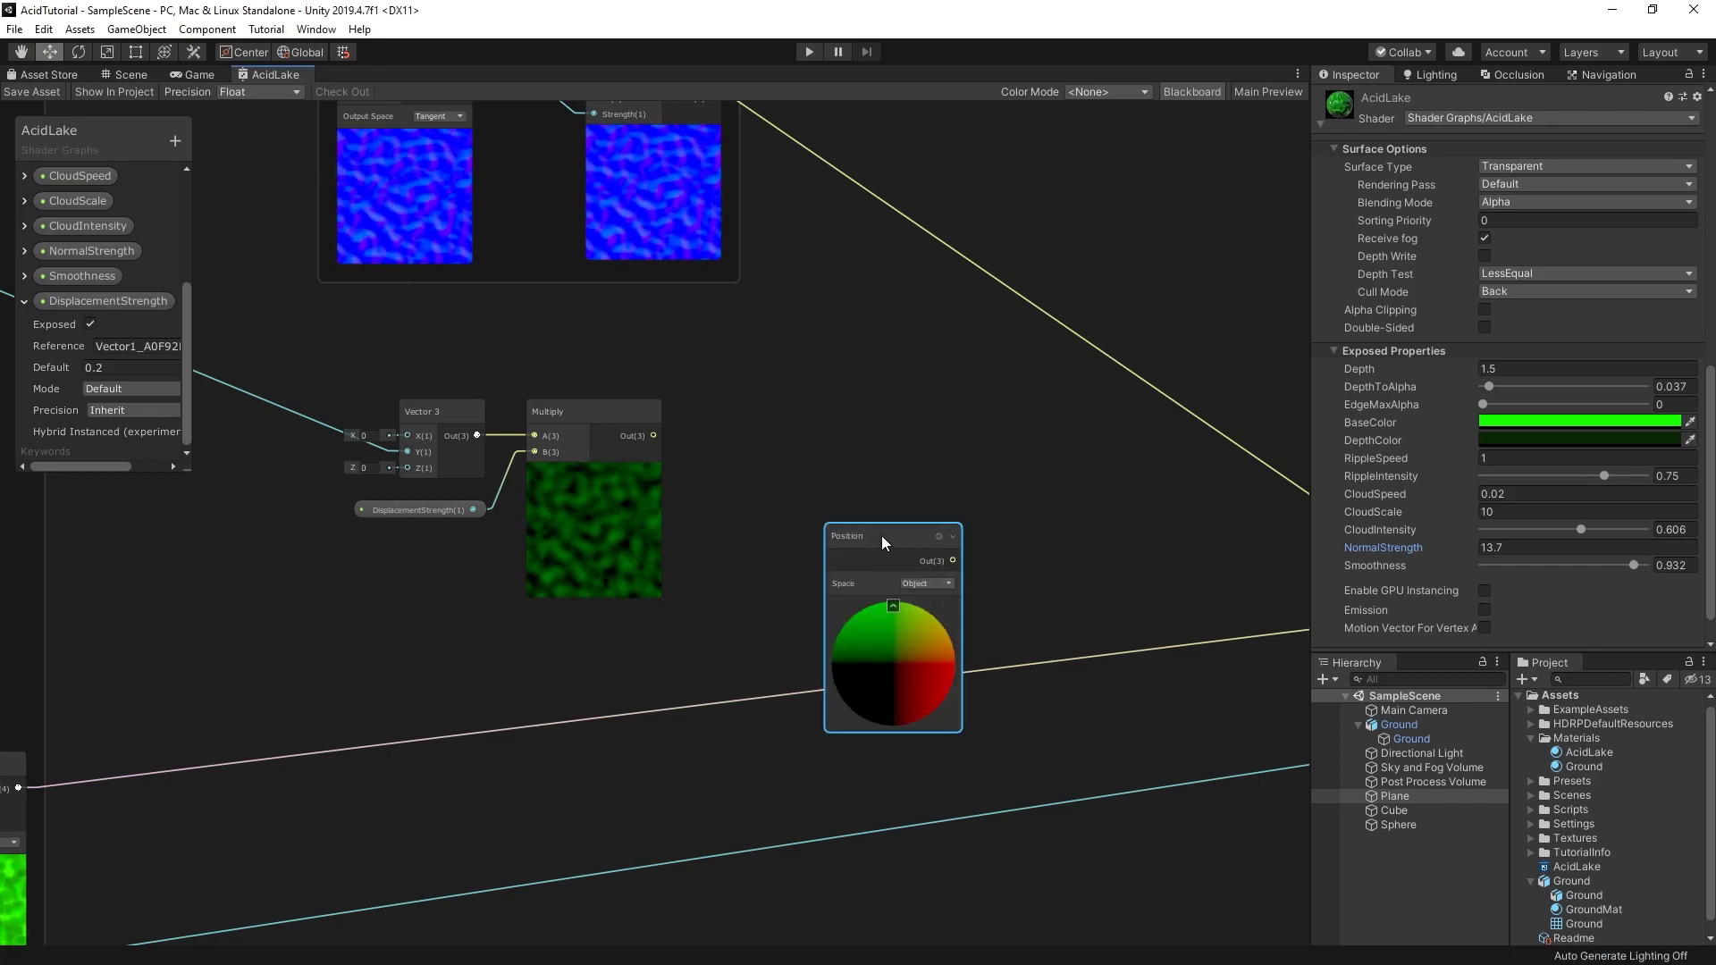
pyautogui.moveTo(882, 535); pyautogui.dragTo(582, 628)
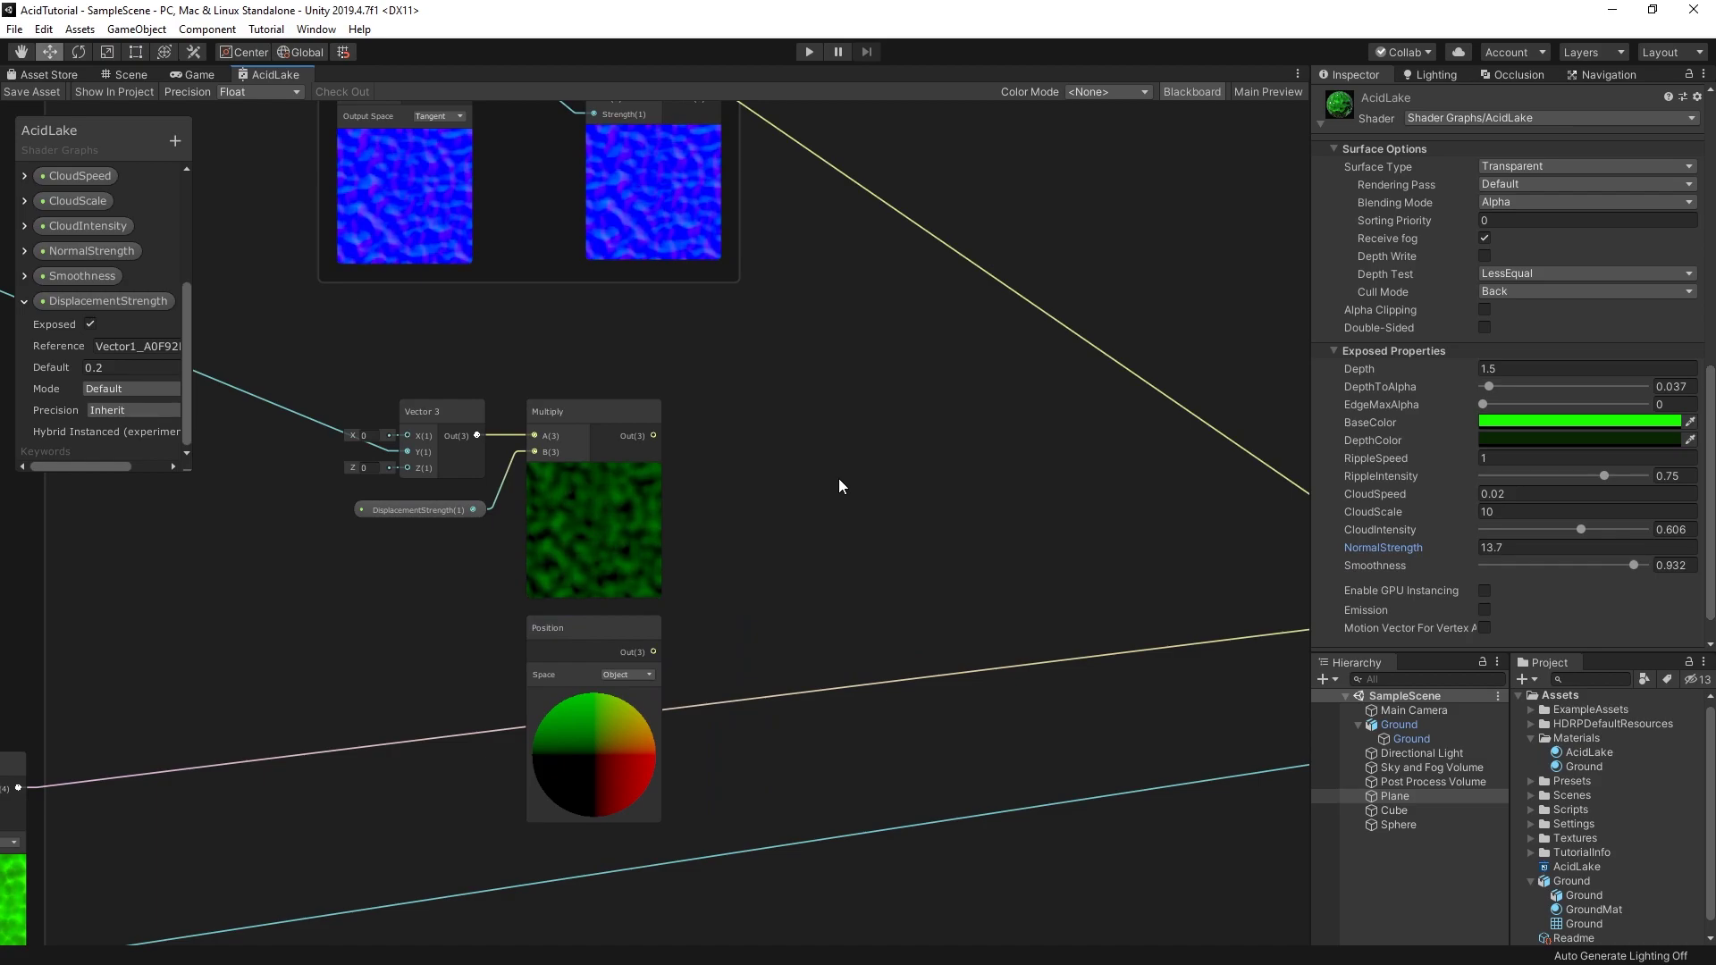
# Step: Sum Multiply and Position in an Add node and drive Lit Master's Vertex Position with it
pyautogui.press('space')
pyautogui.write('add')
pyautogui.click(781, 523)
pyautogui.moveTo(860, 501); pyautogui.dragTo(794, 400)
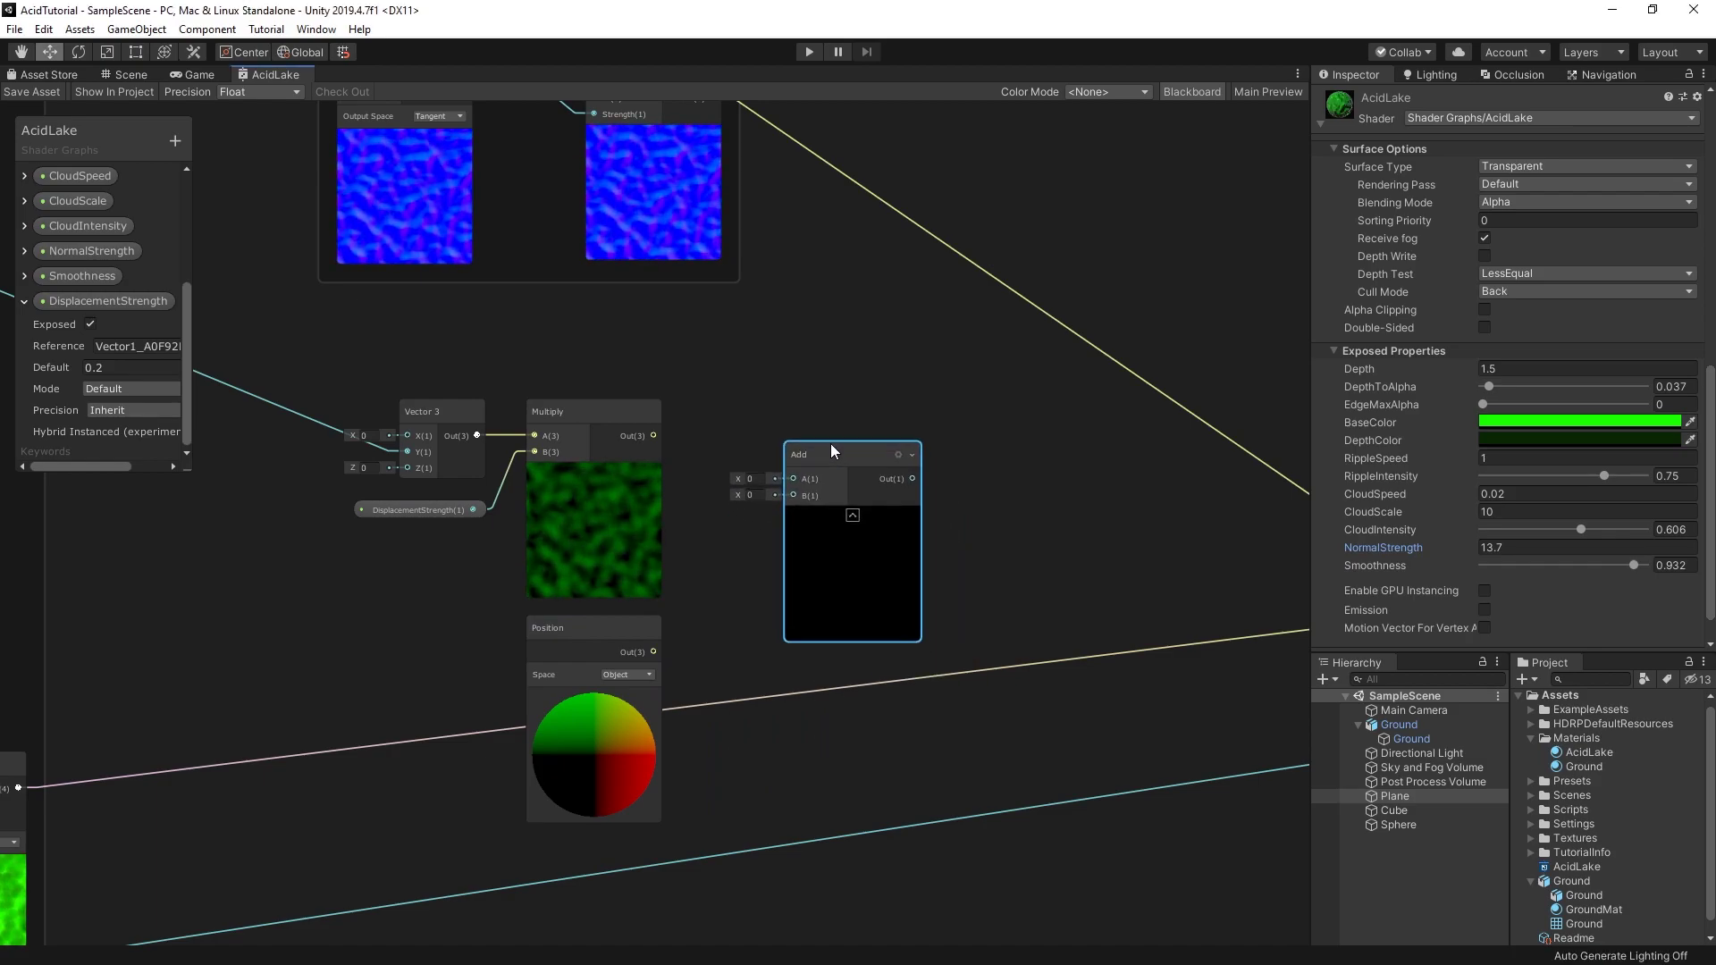
pyautogui.moveTo(653, 436); pyautogui.dragTo(751, 431)
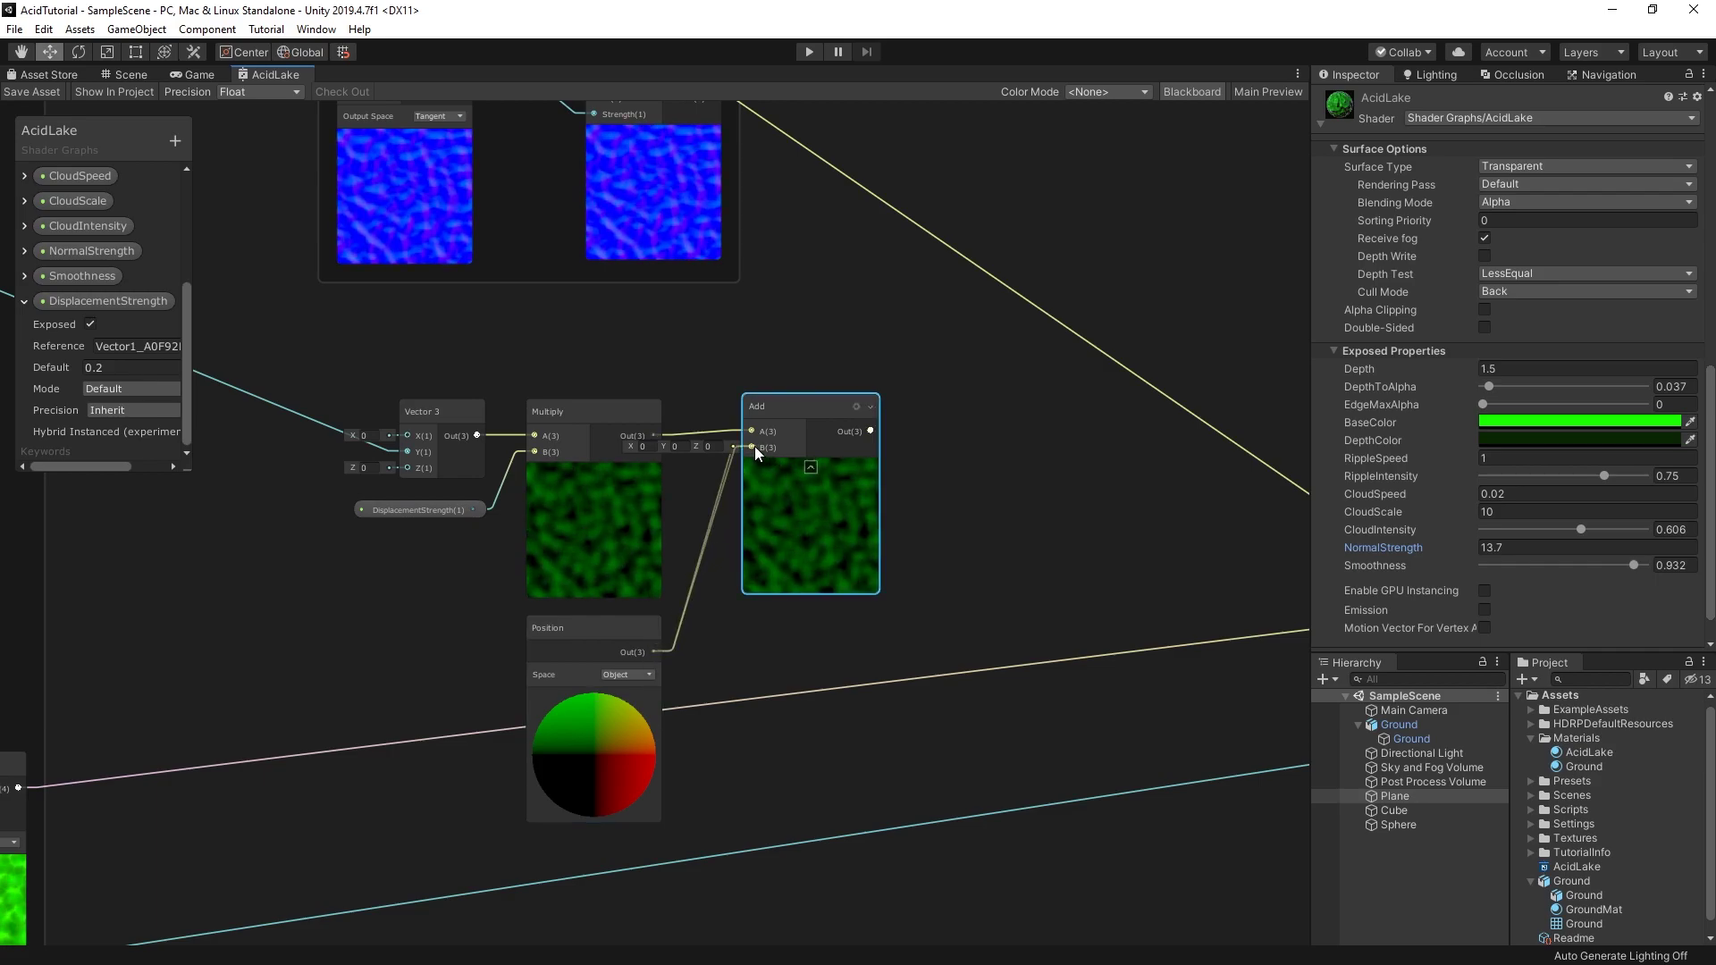
pyautogui.moveTo(754, 447); pyautogui.dragTo(754, 447)
pyautogui.moveTo(888, 496); pyautogui.dragTo(635, 518, button='middle')
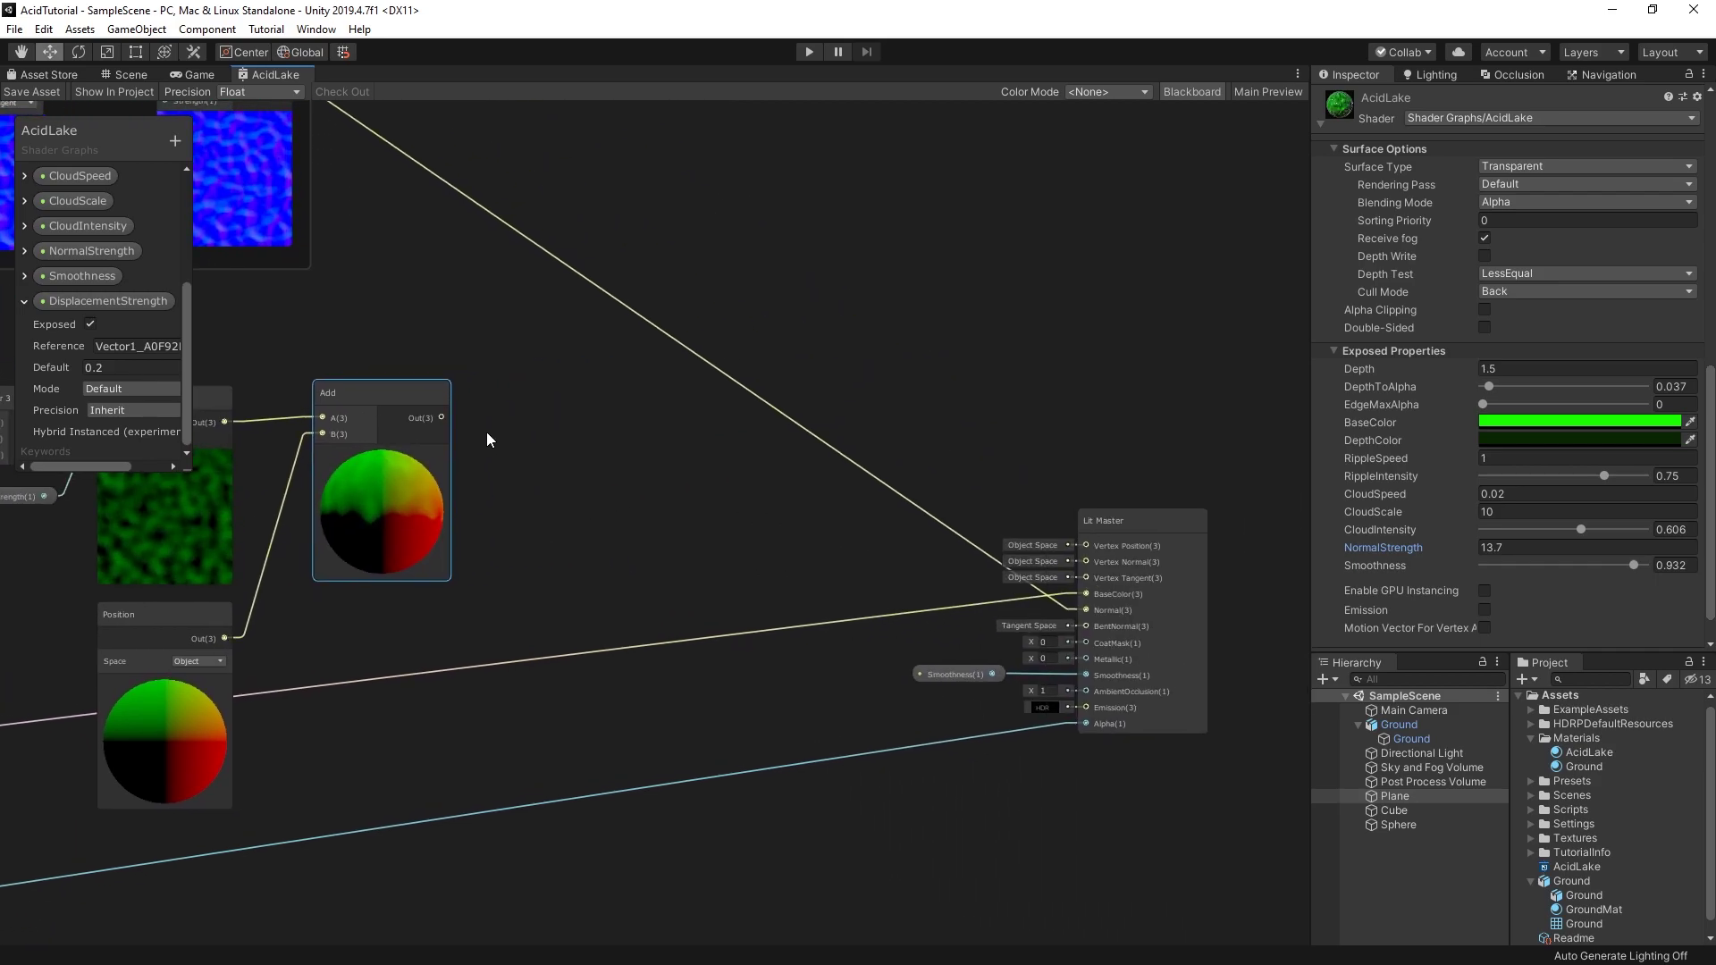
pyautogui.moveTo(442, 417); pyautogui.dragTo(1087, 541)
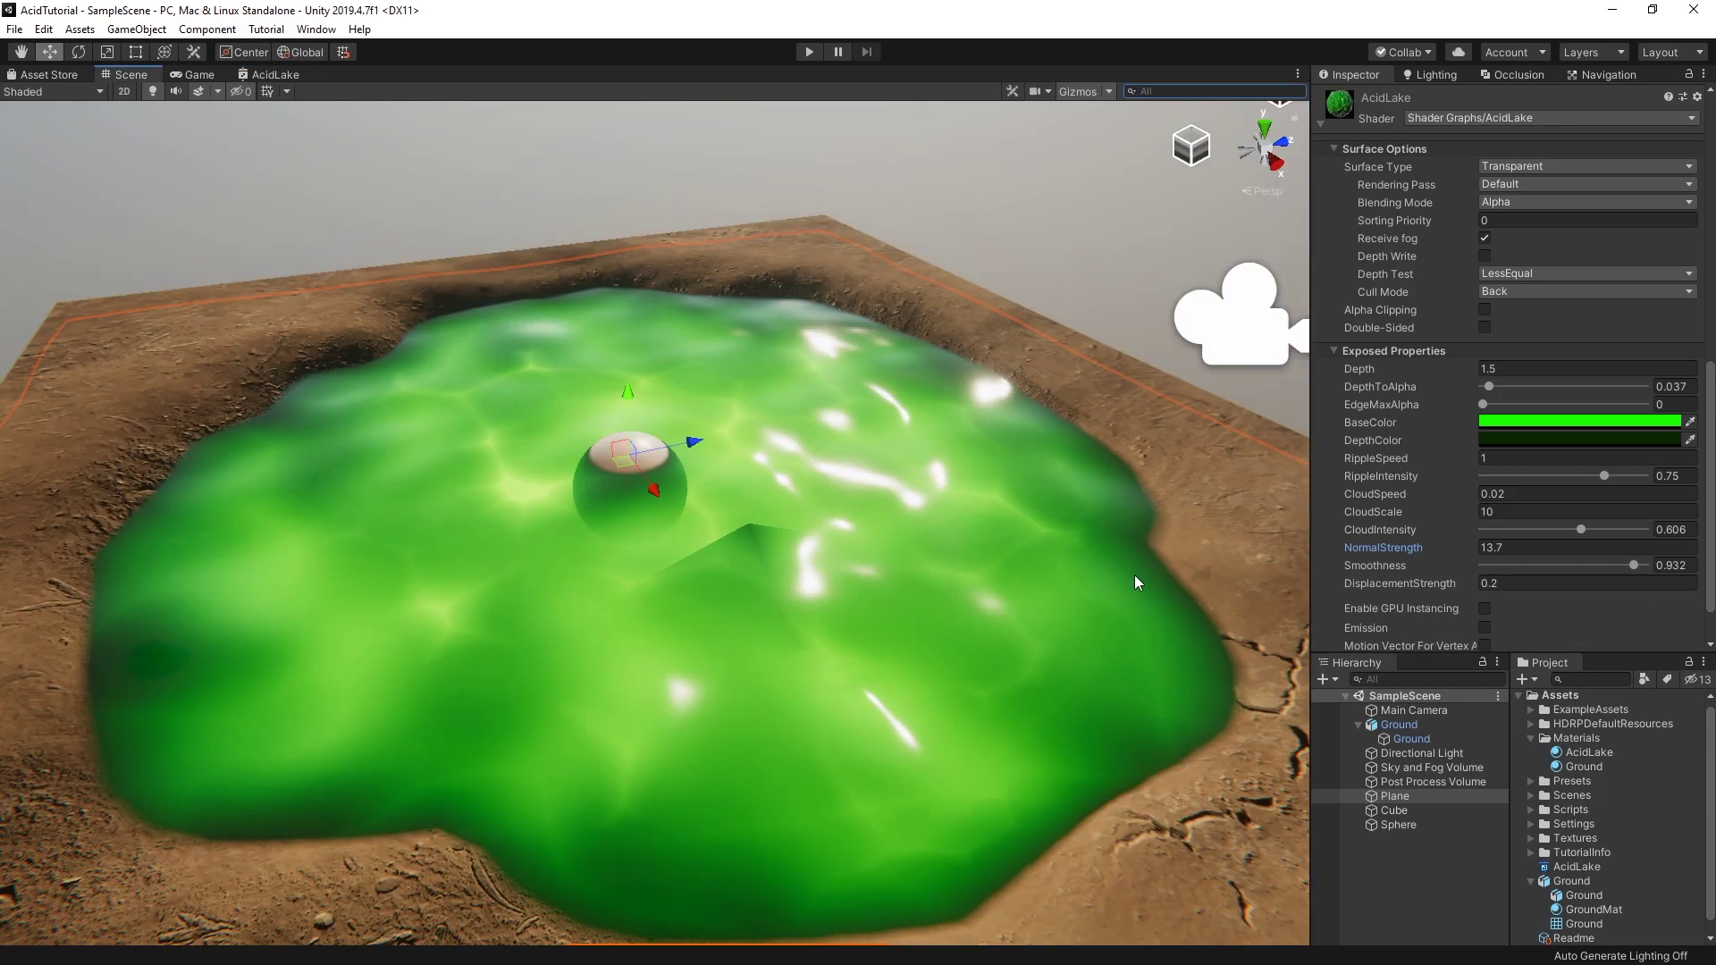
pyautogui.moveTo(1134, 575)
pyautogui.keyDown('alt'); pyautogui.mouseDown()
pyautogui.moveTo(1127, 550)
pyautogui.moveTo(1153, 545)
pyautogui.mouseUp(); pyautogui.keyUp('alt')
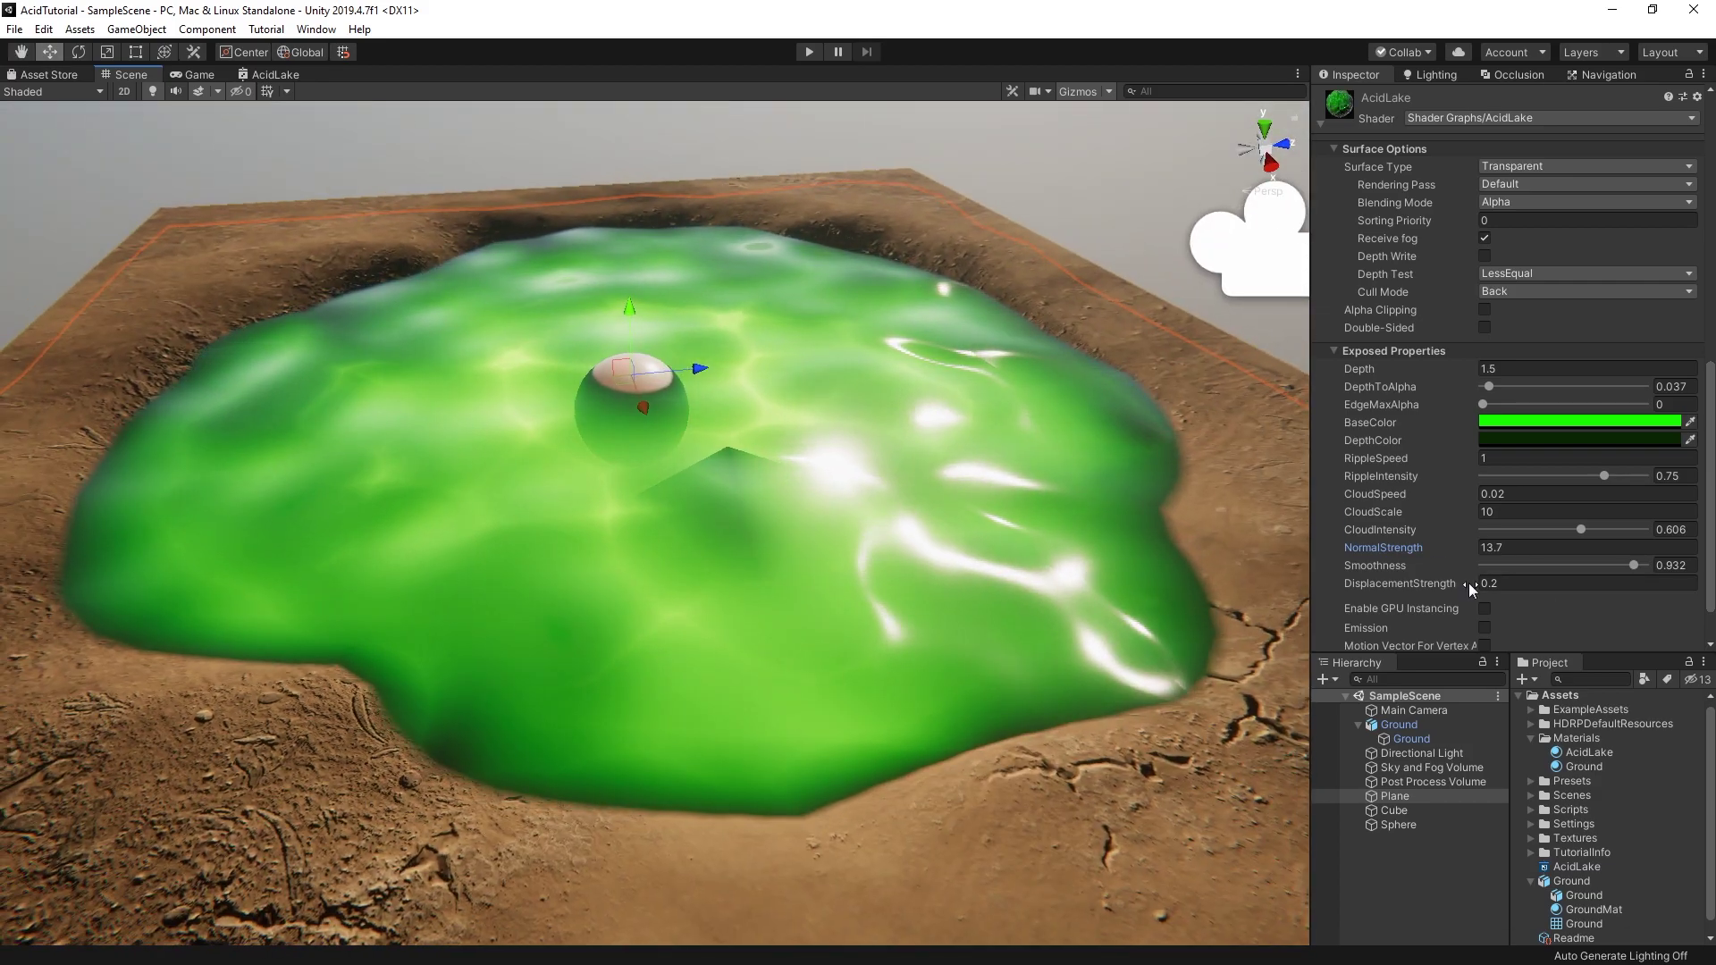
# Step: Raise DisplacementStrength to 0.33 and group the displacement nodes under the title 'Displacement'
pyautogui.moveTo(1468, 583); pyautogui.dragTo(1481, 583)
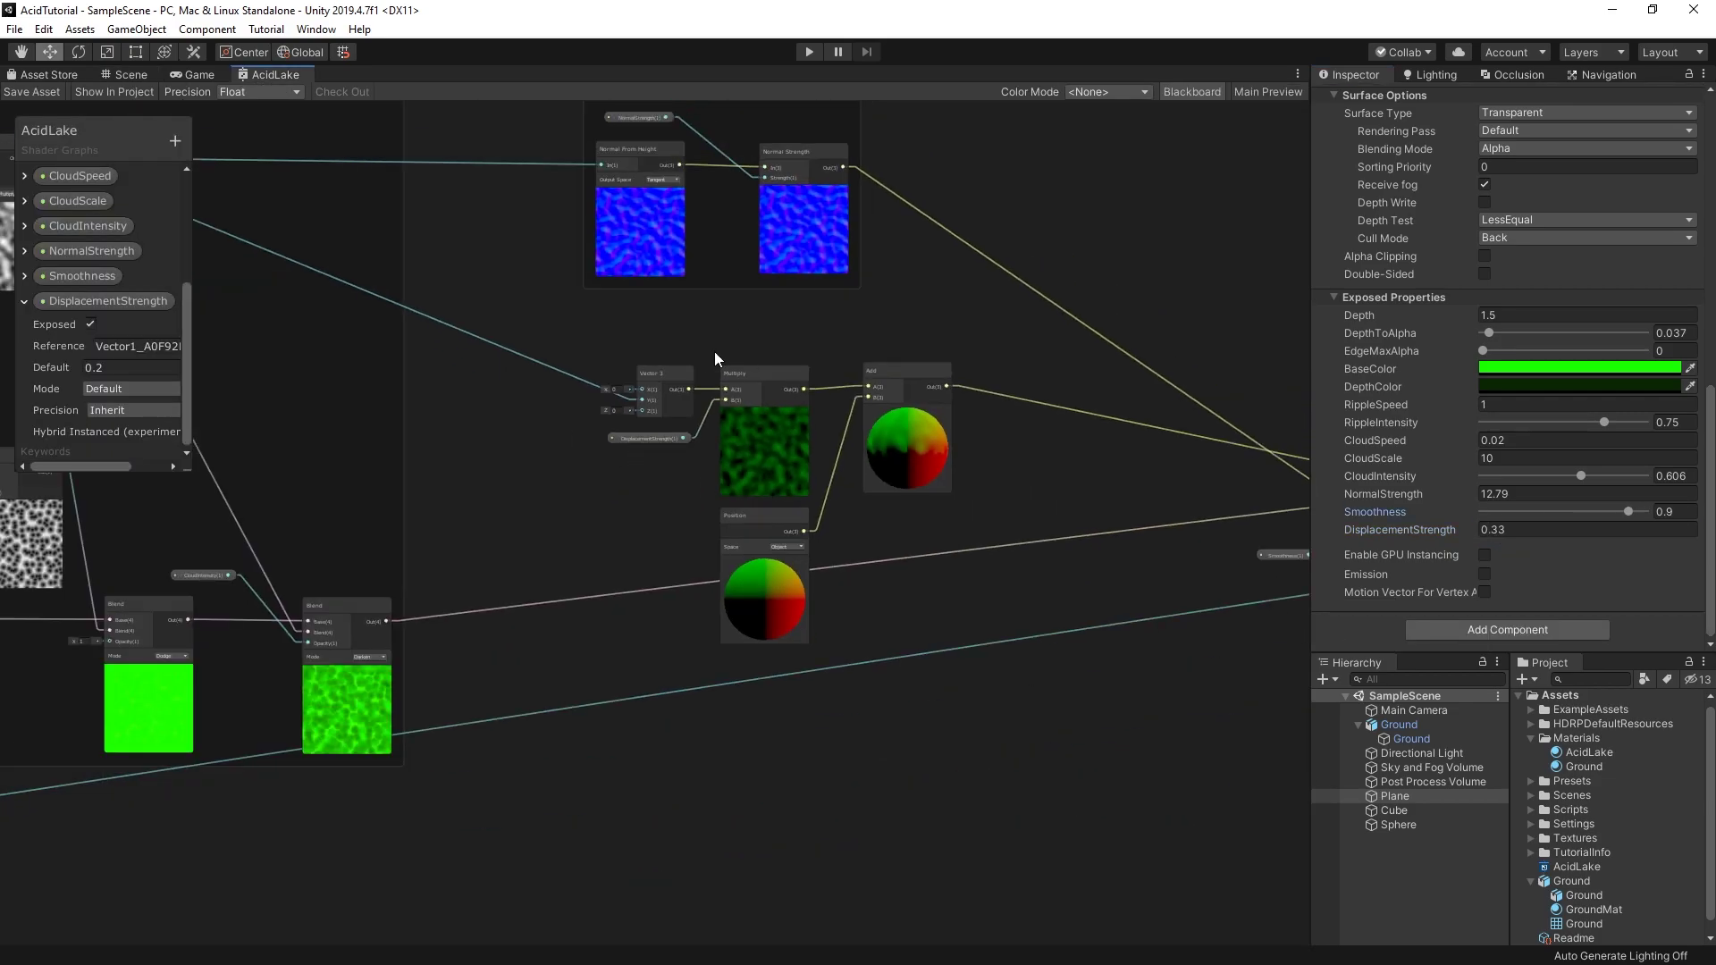
pyautogui.moveTo(993, 653); pyautogui.dragTo(994, 650)
pyautogui.rightClick(912, 407)
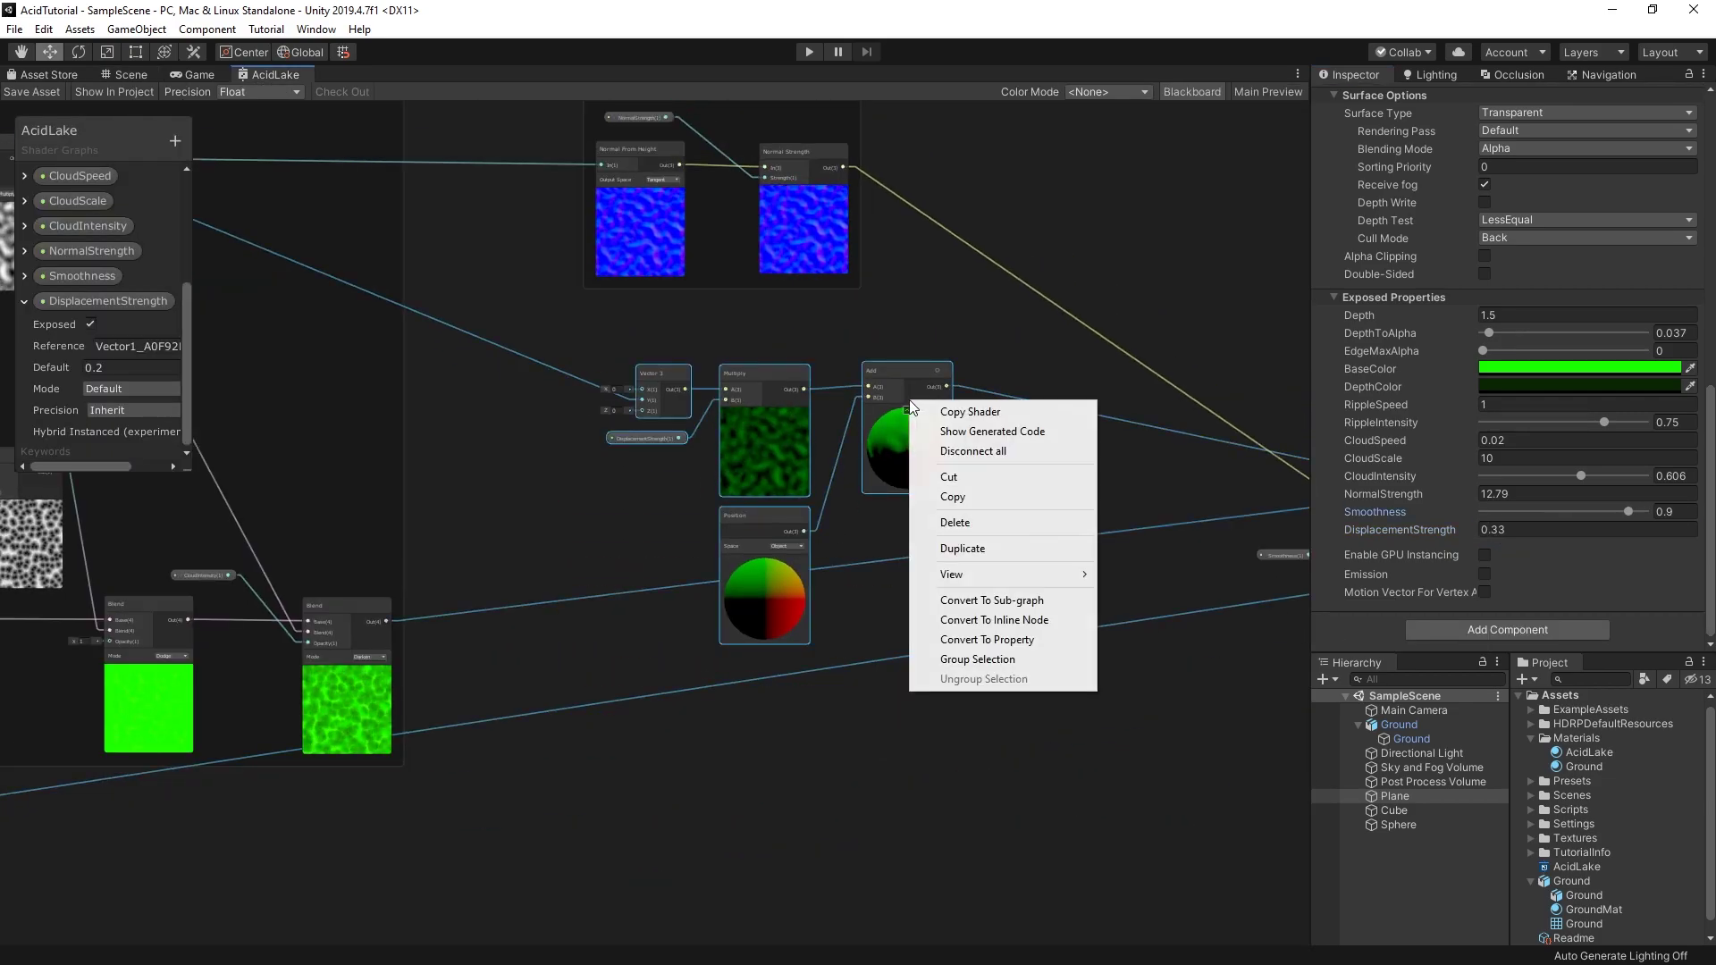
pyautogui.click(1013, 659)
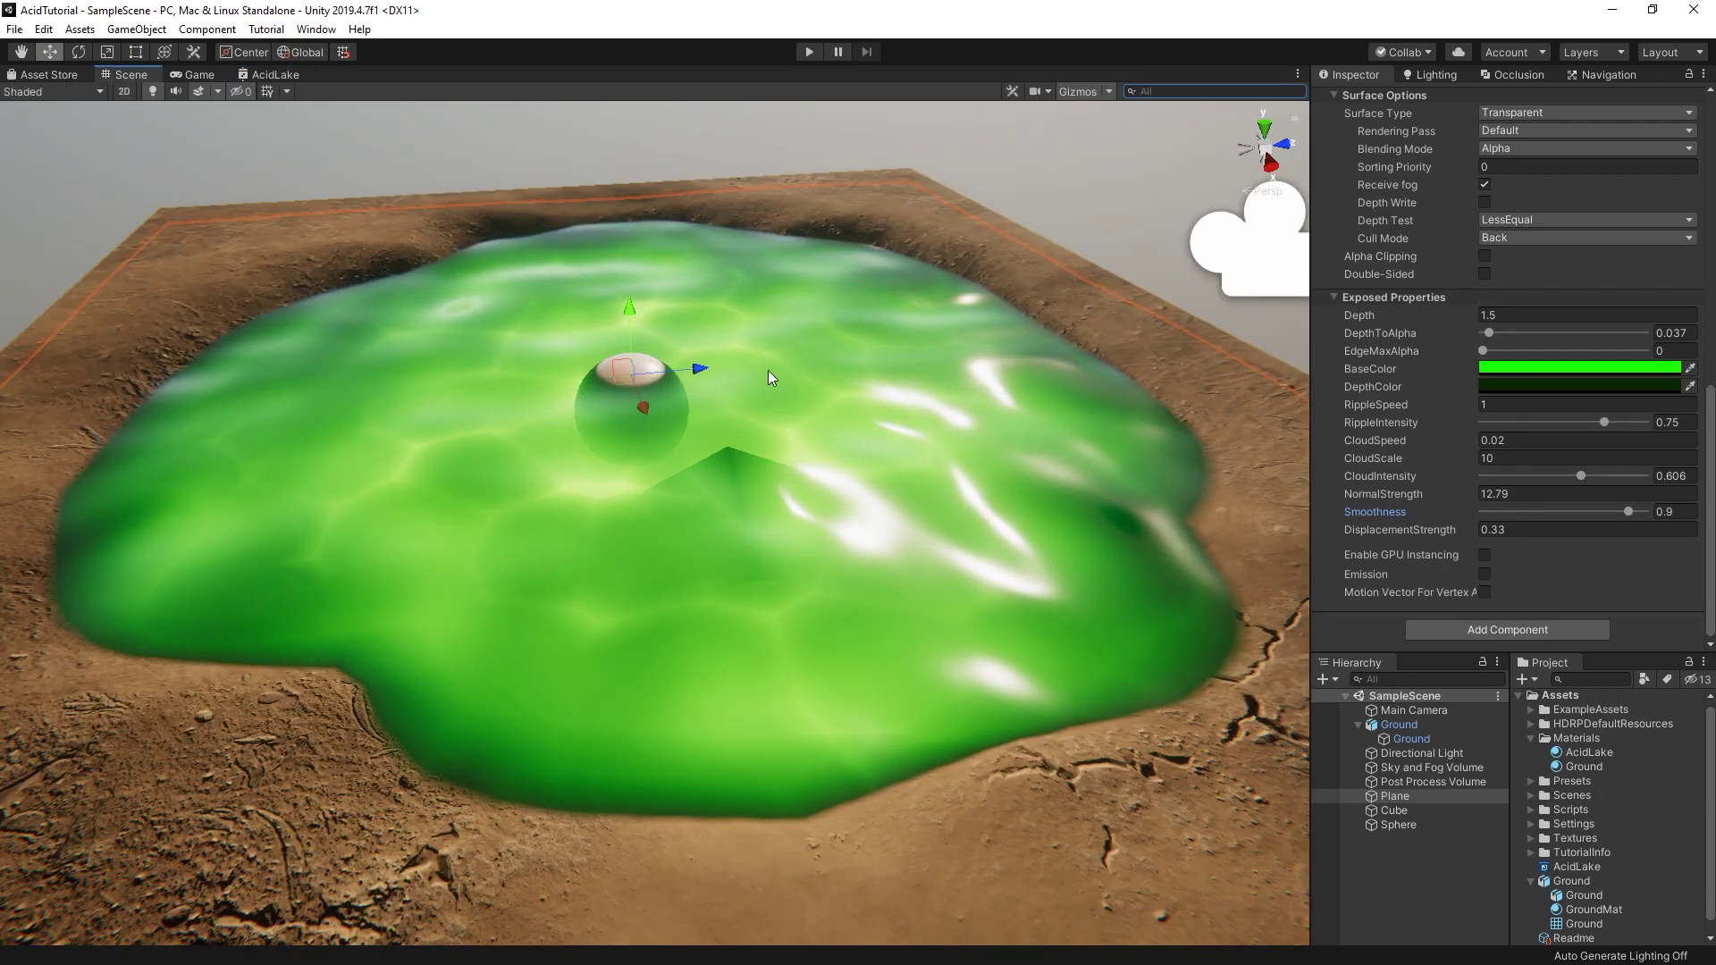
pyautogui.moveTo(768, 370)
pyautogui.keyDown('alt'); pyautogui.mouseDown()
pyautogui.moveTo(856, 462)
pyautogui.moveTo(716, 449)
pyautogui.moveTo(569, 491)
pyautogui.moveTo(593, 490)
pyautogui.mouseUp(); pyautogui.keyUp('alt')
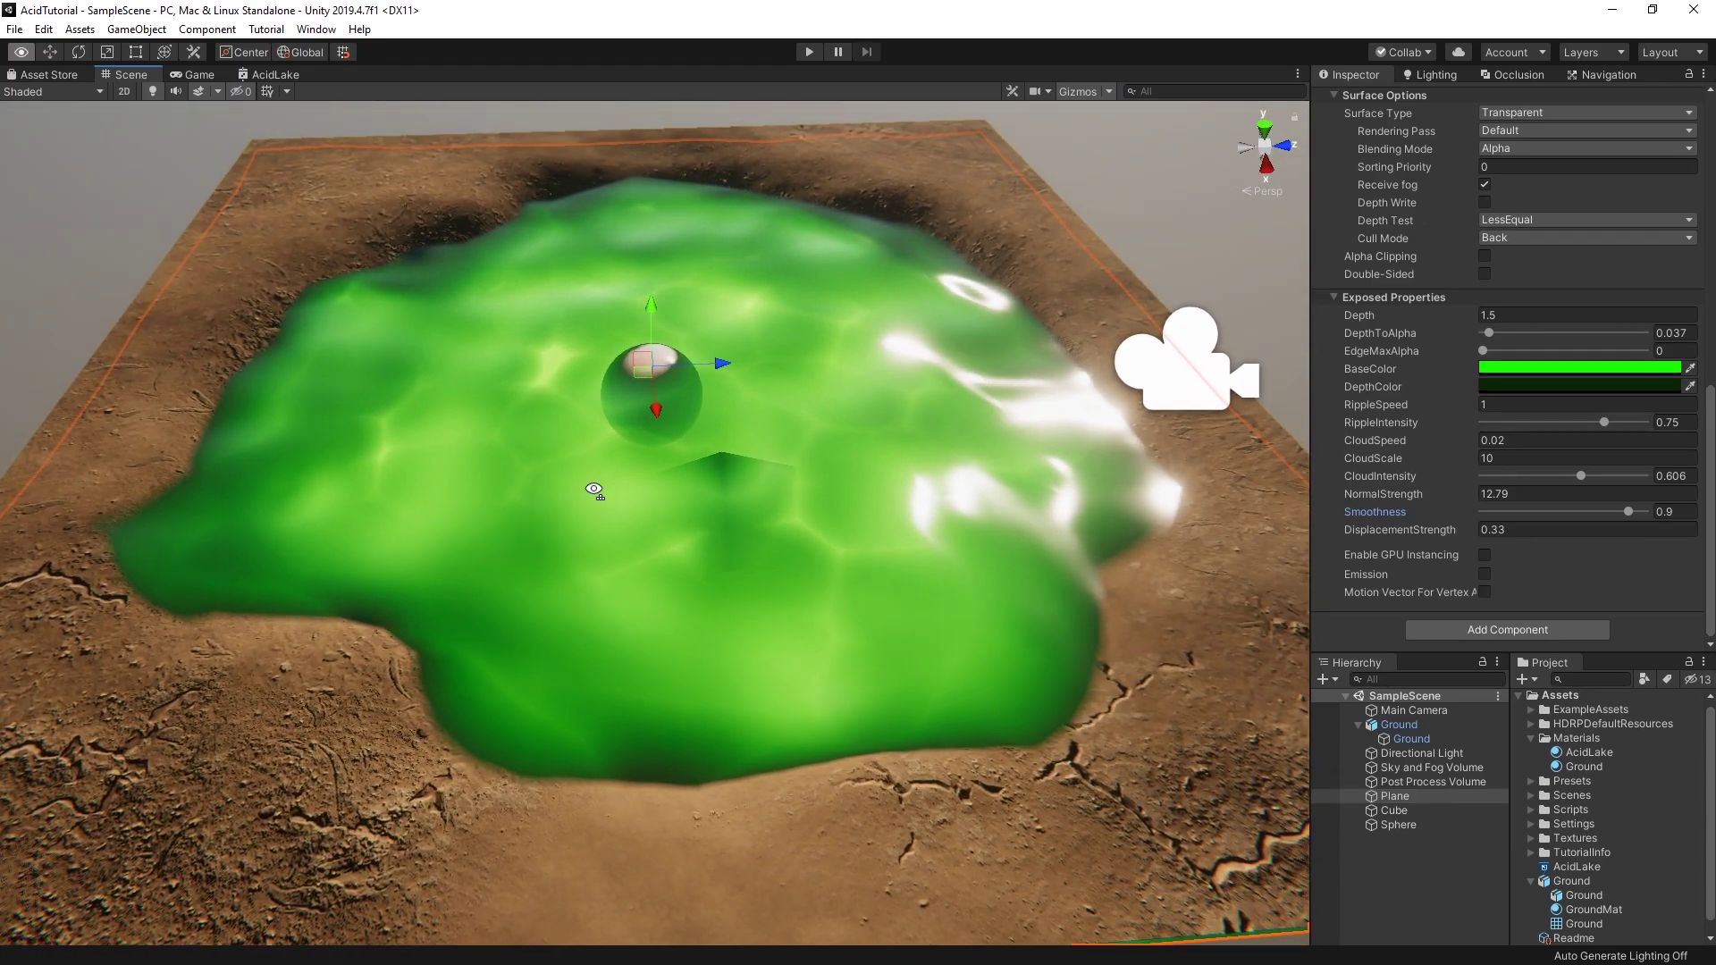
# Step: Set DepthToAlpha to 0.043 and NormalStrength to 10.92, then nudge the lake plane vertically
pyautogui.moveTo(1488, 332); pyautogui.dragTo(1466, 314)
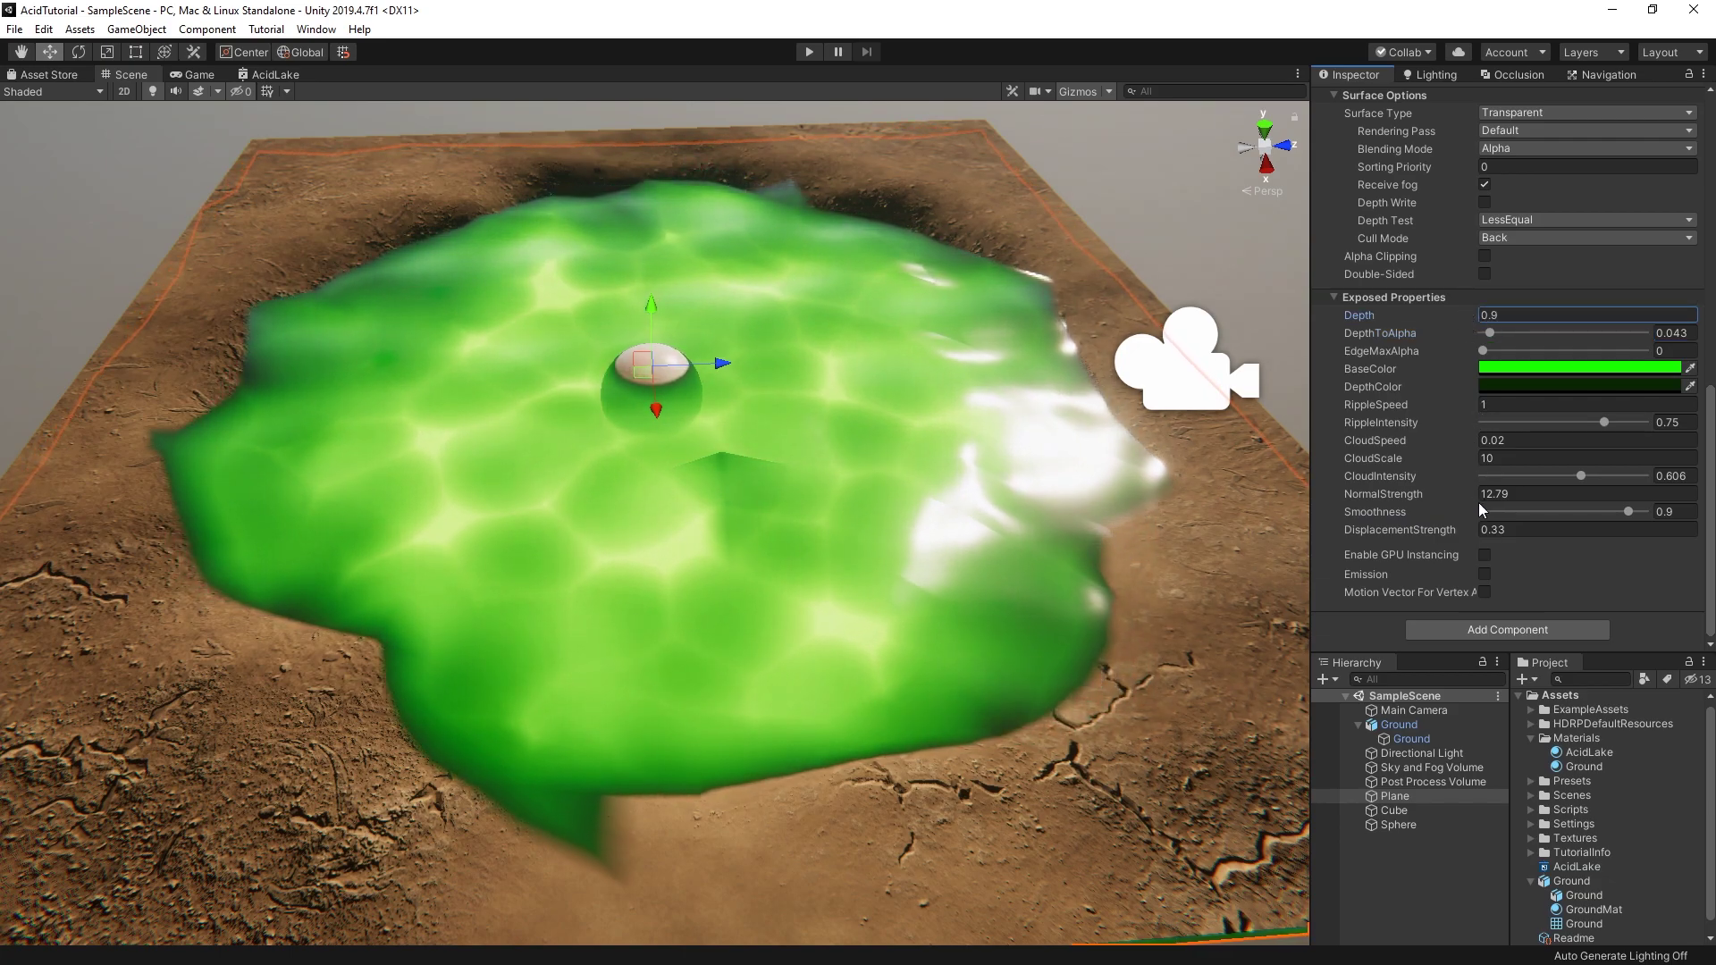
pyautogui.moveTo(1470, 493)
pyautogui.mouseDown()
pyautogui.moveTo(1379, 486)
pyautogui.moveTo(1424, 491)
pyautogui.mouseUp()
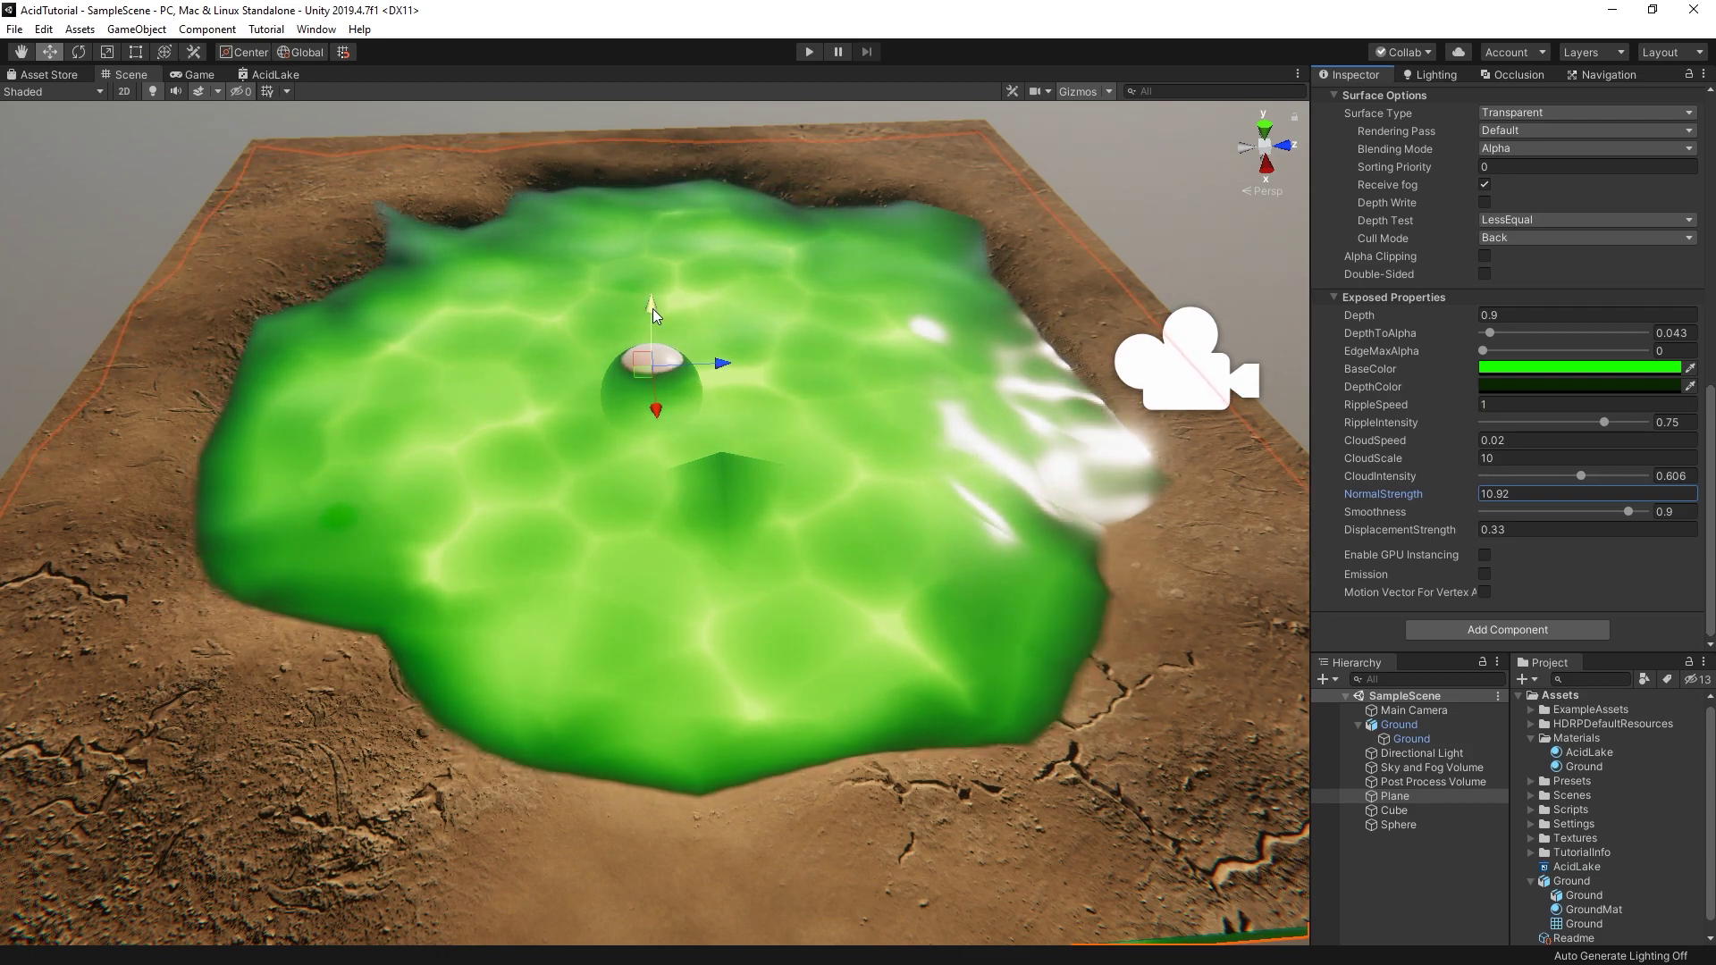
pyautogui.moveTo(655, 309); pyautogui.dragTo(652, 308)
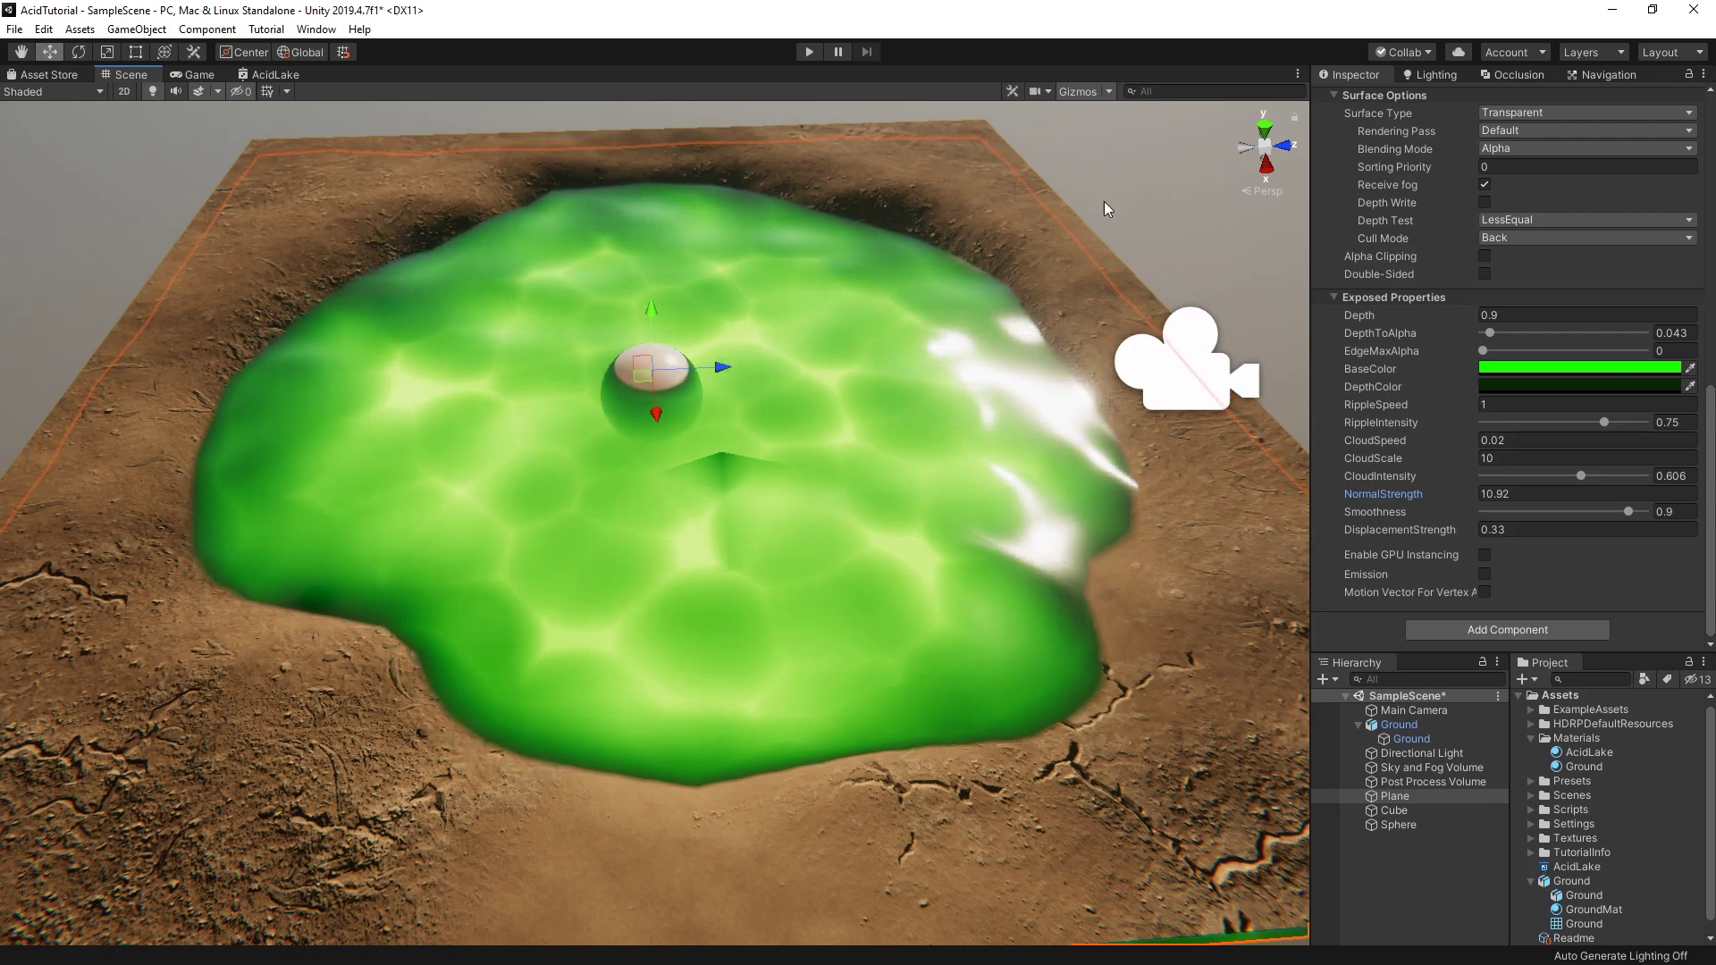
# Step: Try a dark-blue DepthColor, keep the lake green, and lower CloudIntensity to 0.253
pyautogui.click(1521, 368)
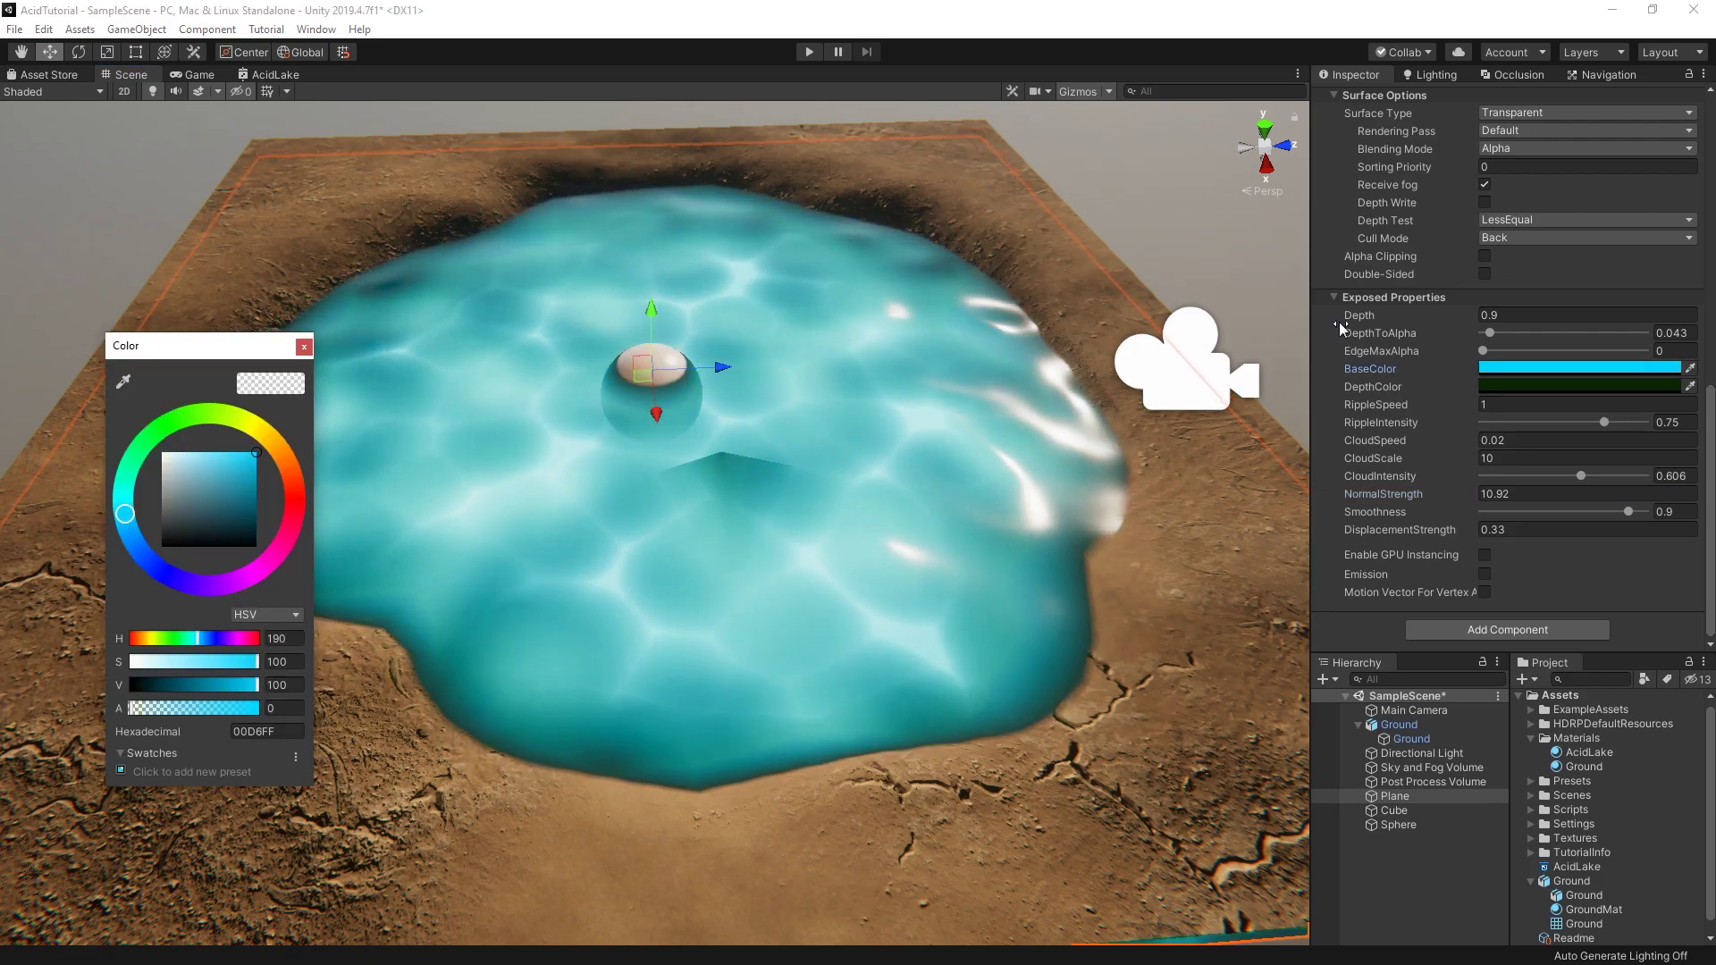
pyautogui.click(1555, 386)
pyautogui.moveTo(111, 550); pyautogui.dragTo(126, 522)
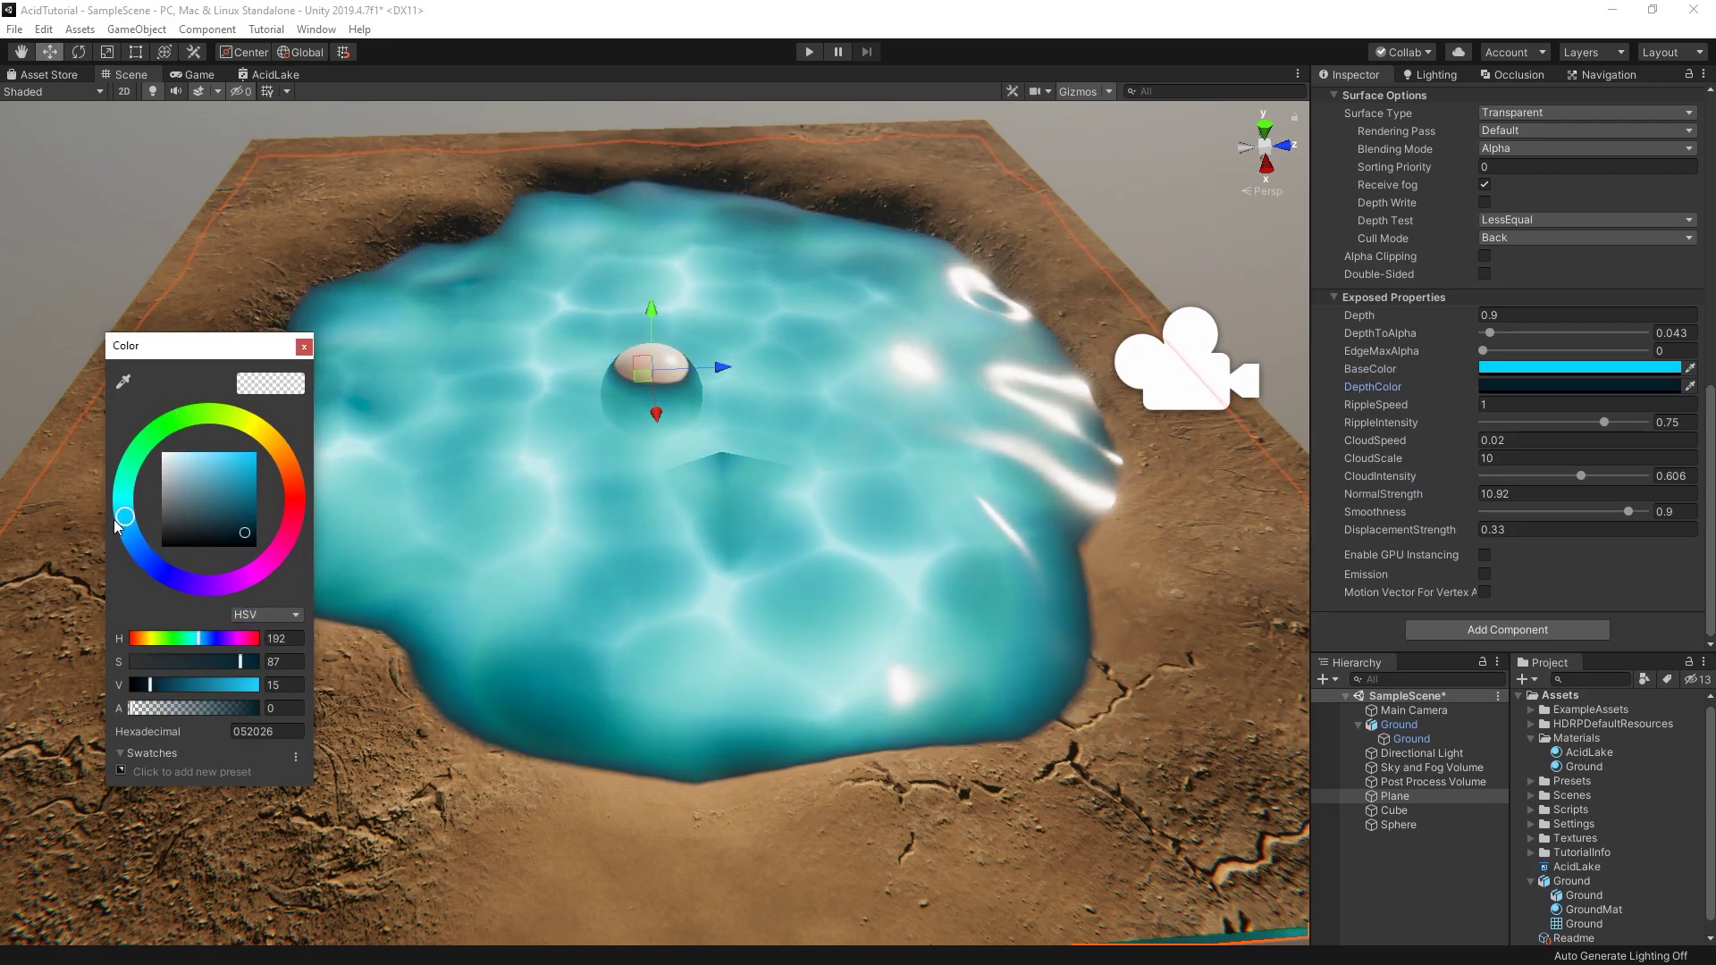
pyautogui.moveTo(1466, 474); pyautogui.dragTo(1406, 474)
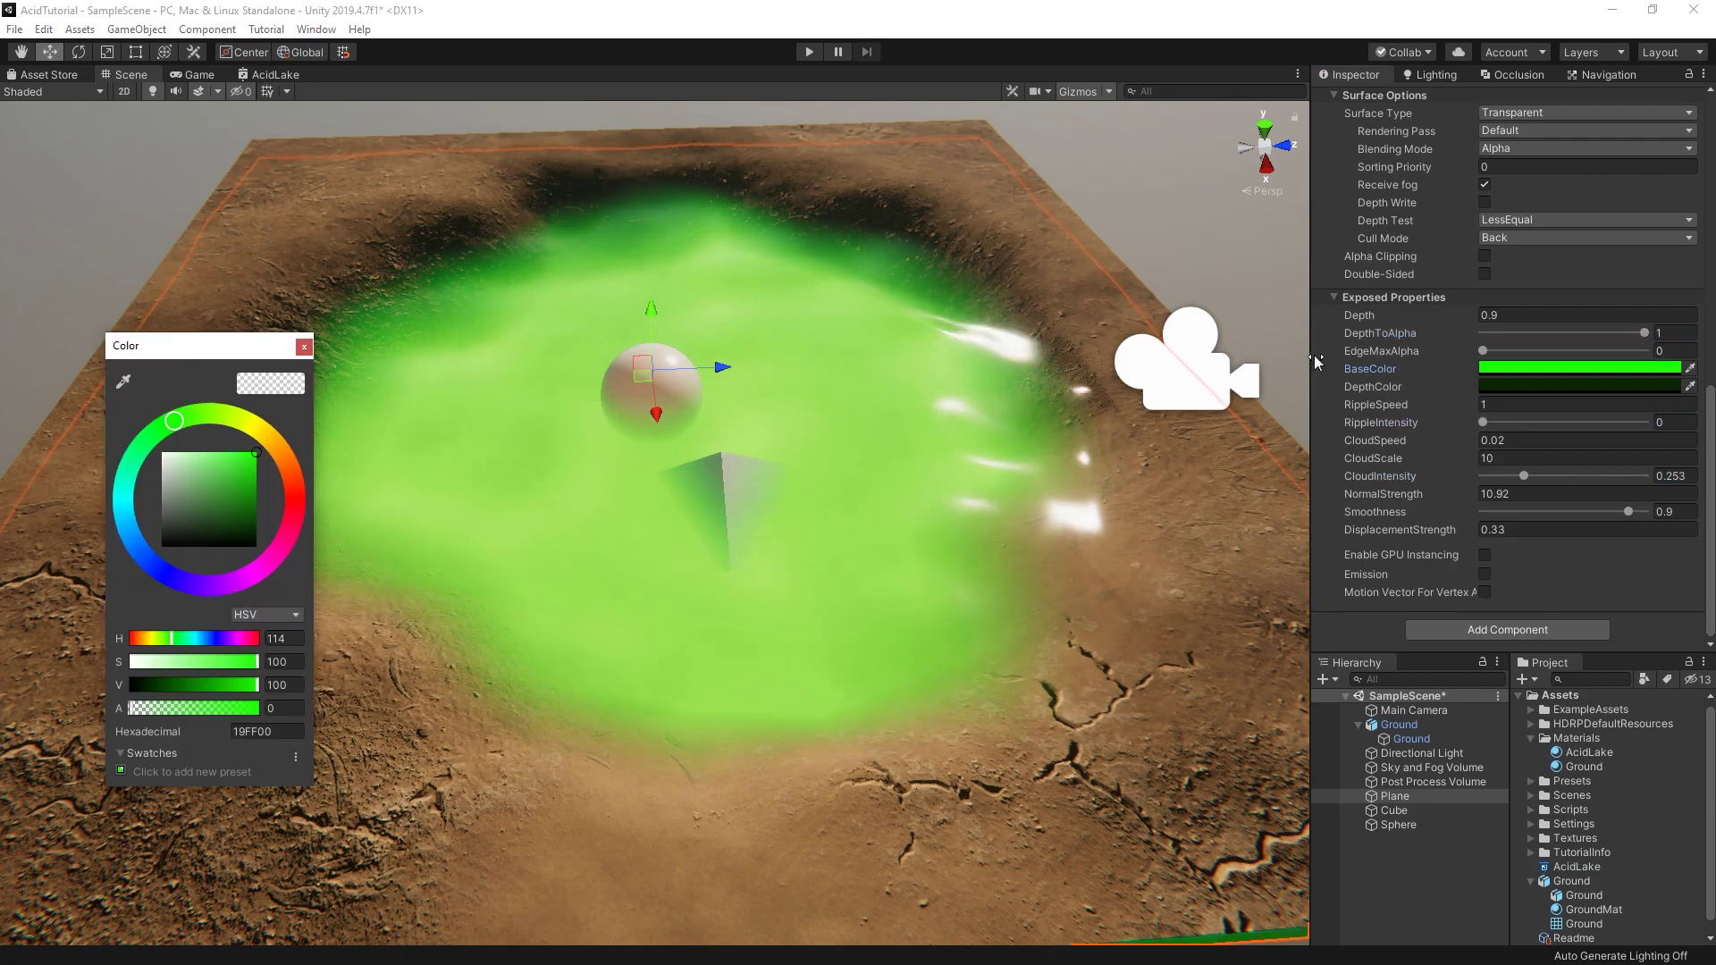
pyautogui.moveTo(801, 494)
pyautogui.keyDown('alt'); pyautogui.mouseDown()
pyautogui.moveTo(1185, 506)
pyautogui.moveTo(1091, 491)
pyautogui.moveTo(796, 528)
pyautogui.moveTo(855, 587)
pyautogui.moveTo(681, 503)
pyautogui.mouseUp(); pyautogui.keyUp('alt')
# Step: Set the lake material's Depth to 1 in the Inspector
pyautogui.scroll(-3, 682, 502)
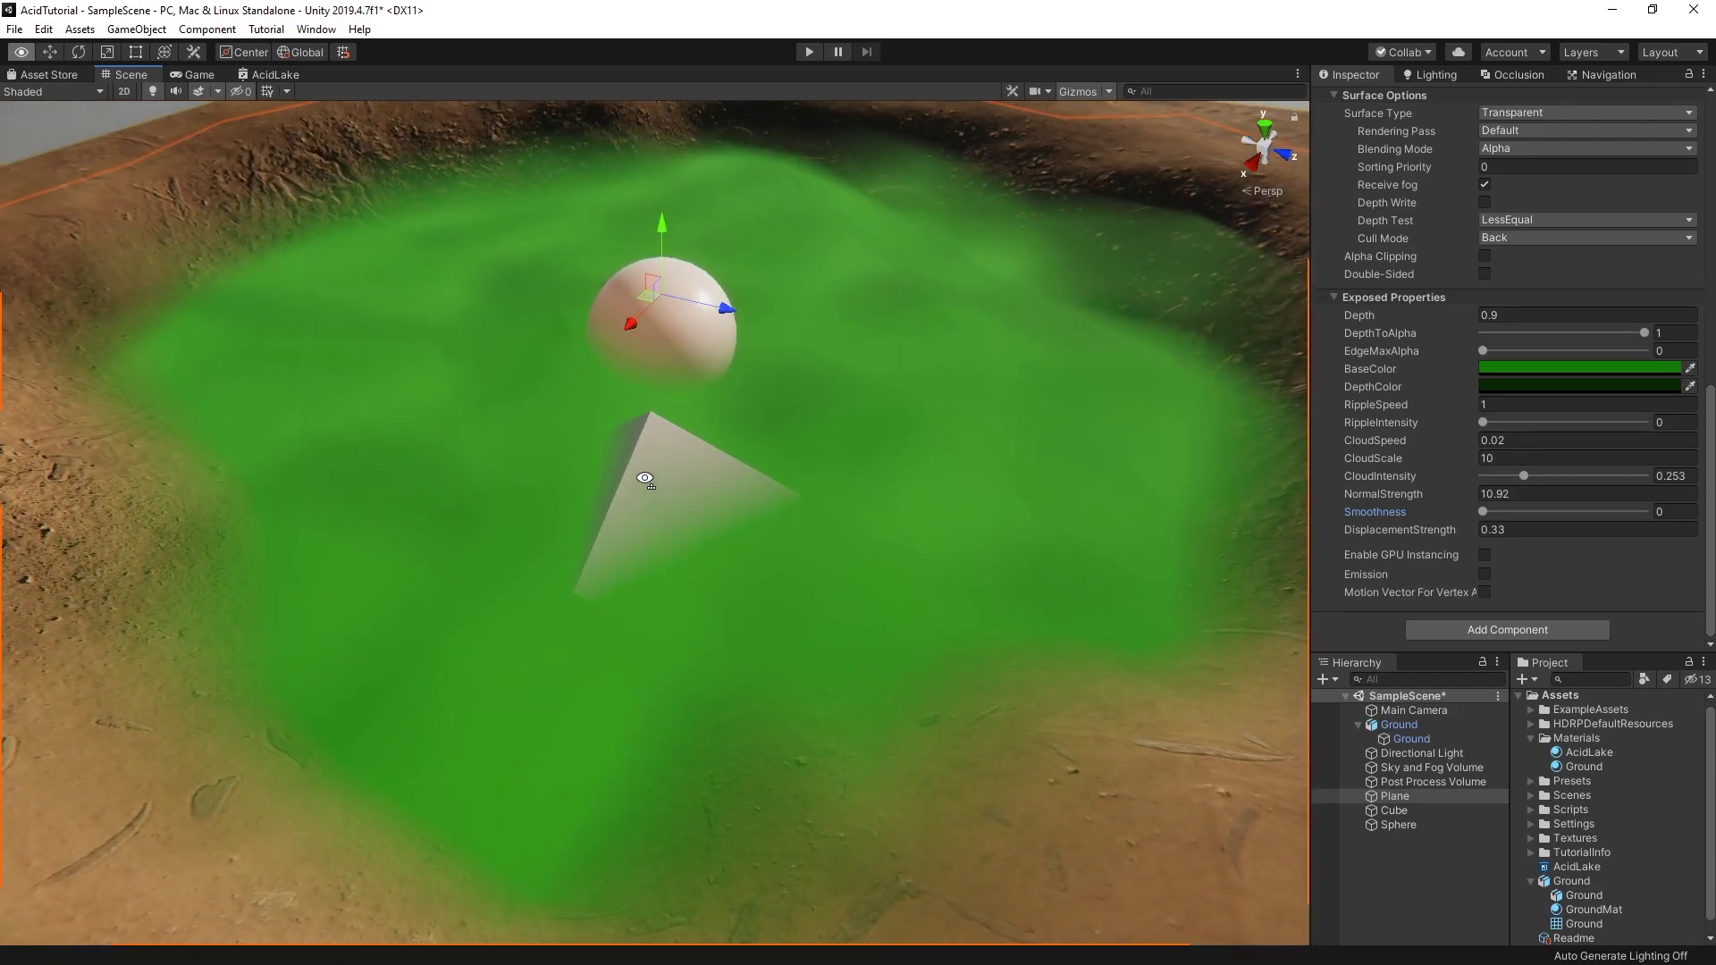
pyautogui.scroll(-3, 682, 460)
pyautogui.scroll(-2, 1149, 460)
pyautogui.click(1480, 318)
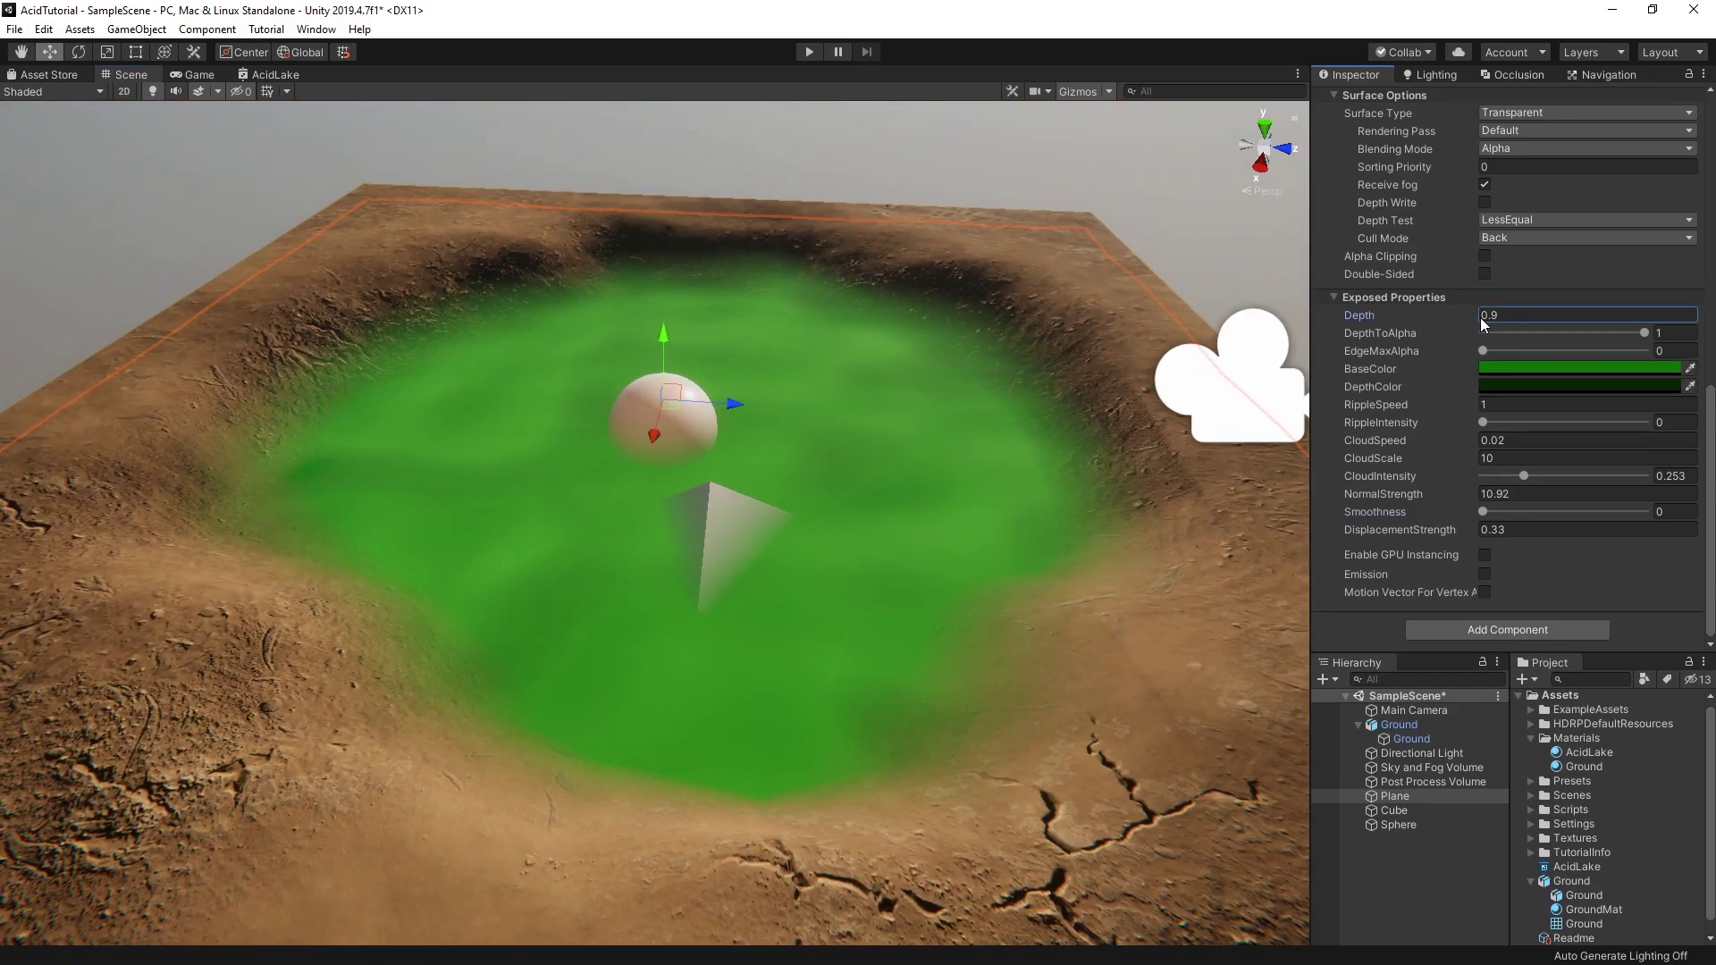
pyautogui.write('0.5')
pyautogui.moveTo(1477, 320); pyautogui.dragTo(1473, 320)
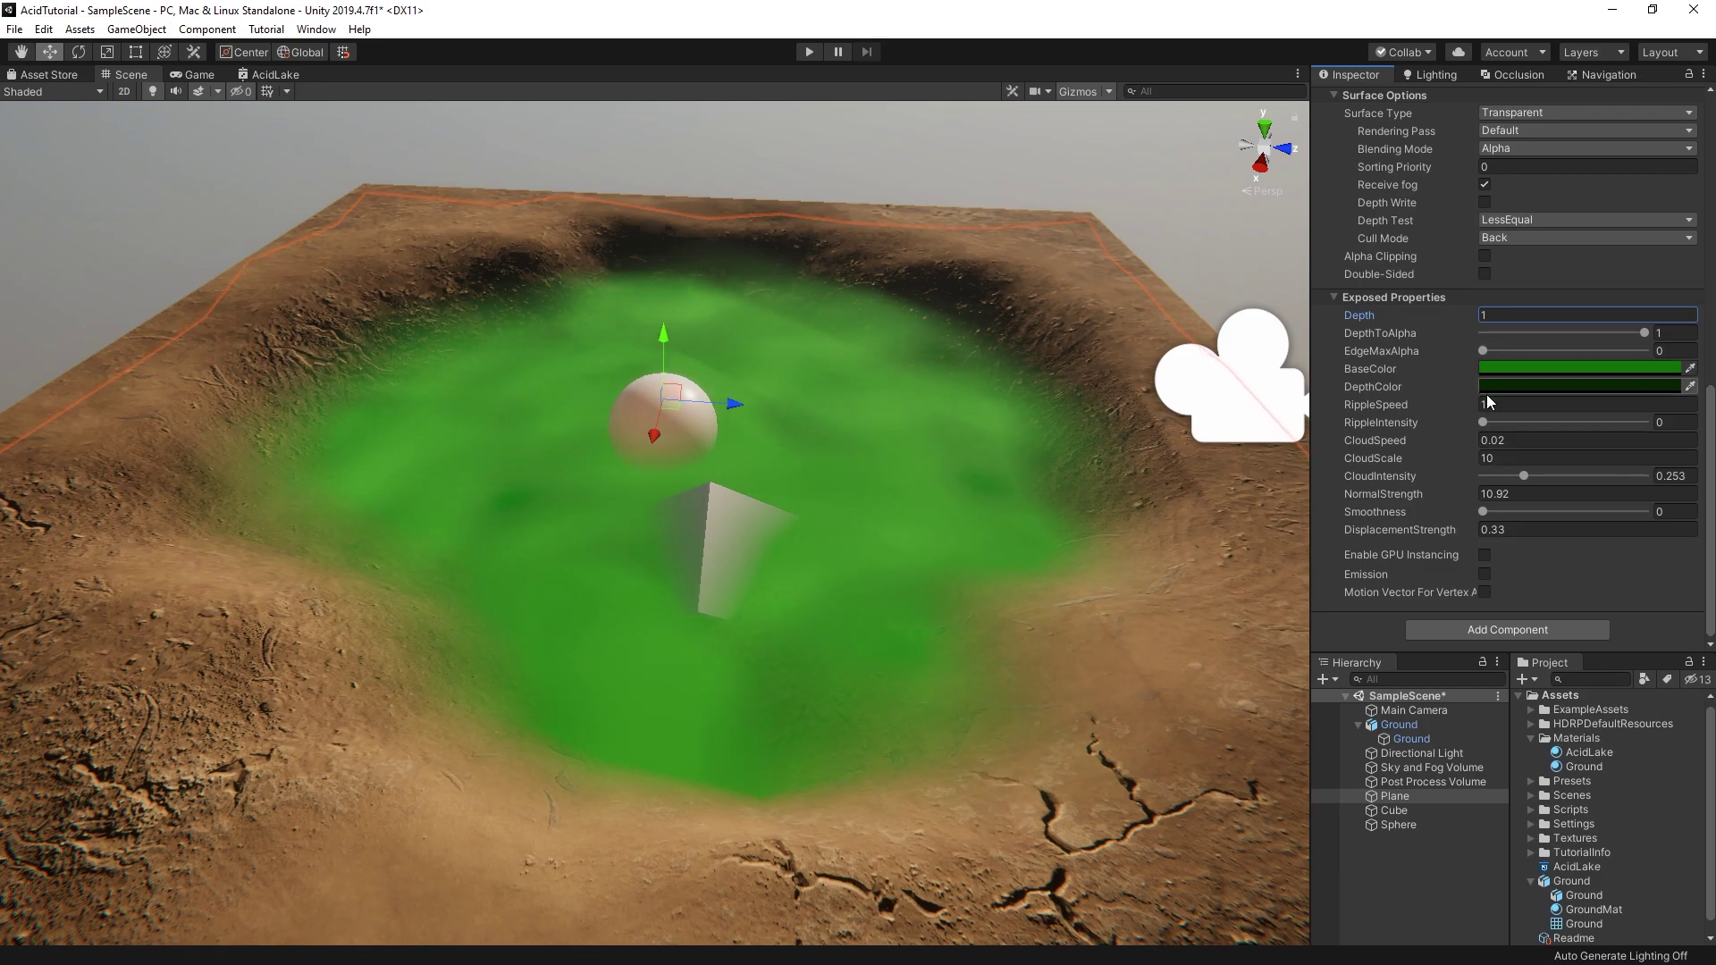
# Step: Set RippleIntensity 0.747, CloudIntensity 0.64, Smoothness 0.454 and DepthToAlpha 0.076
pyautogui.moveTo(1482, 421); pyautogui.dragTo(1602, 438)
pyautogui.moveTo(1523, 476); pyautogui.dragTo(1586, 476)
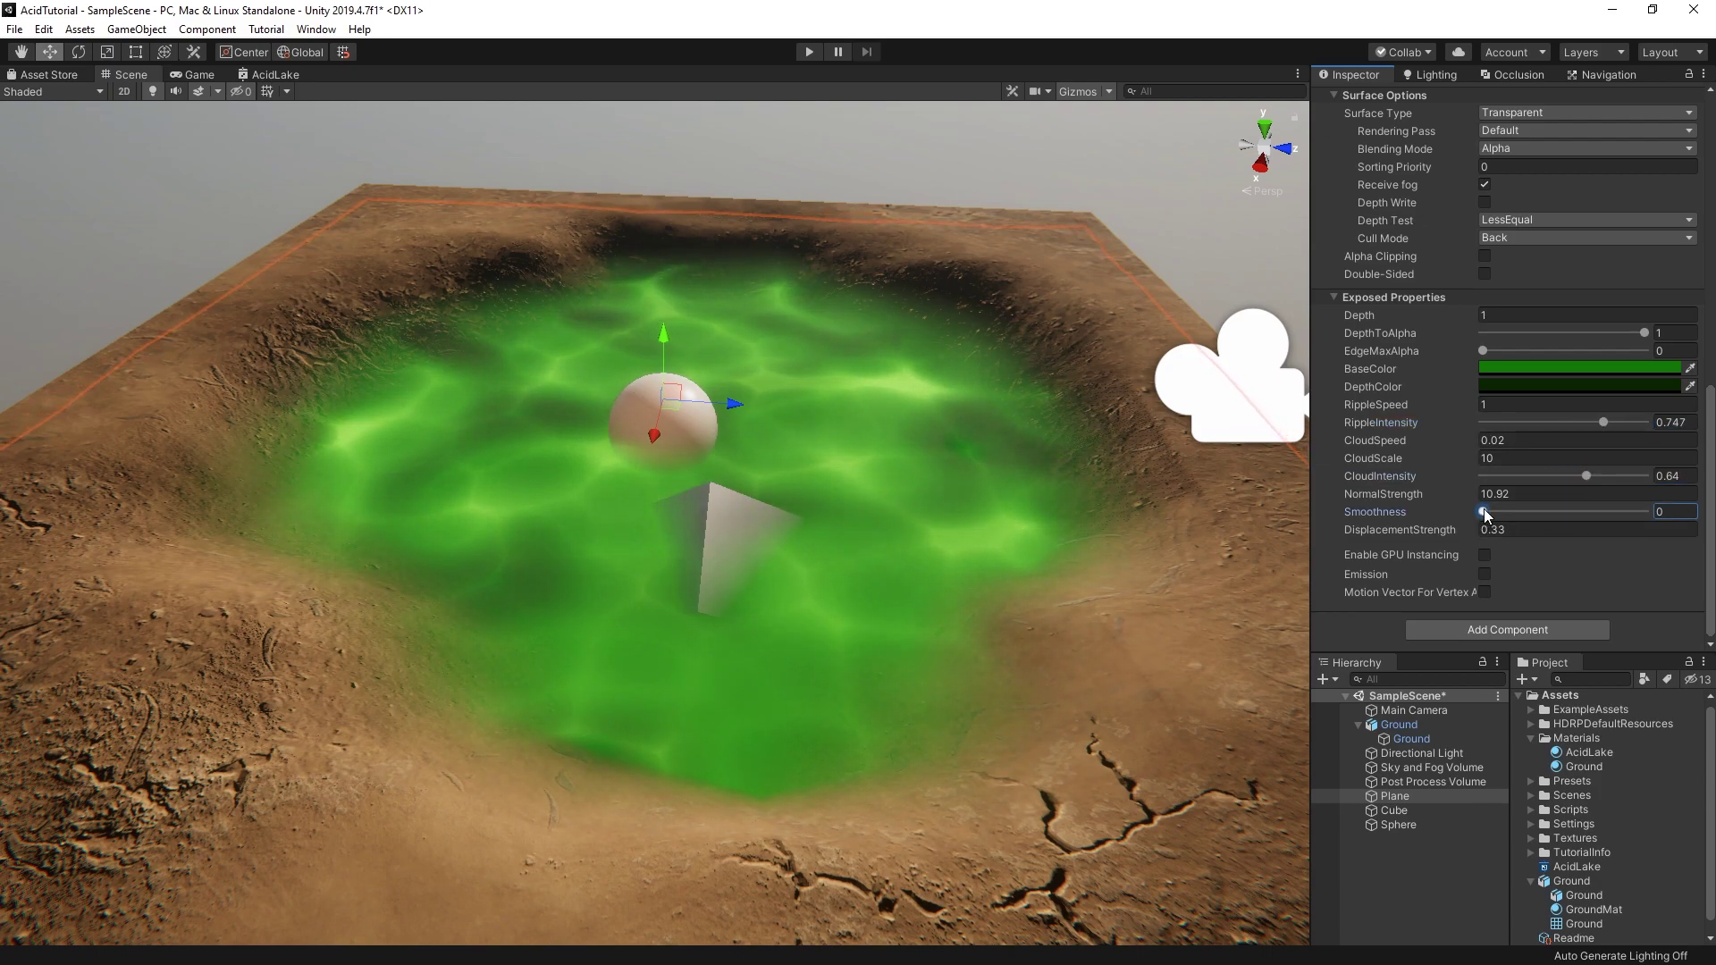
pyautogui.moveTo(1482, 511); pyautogui.dragTo(1557, 512)
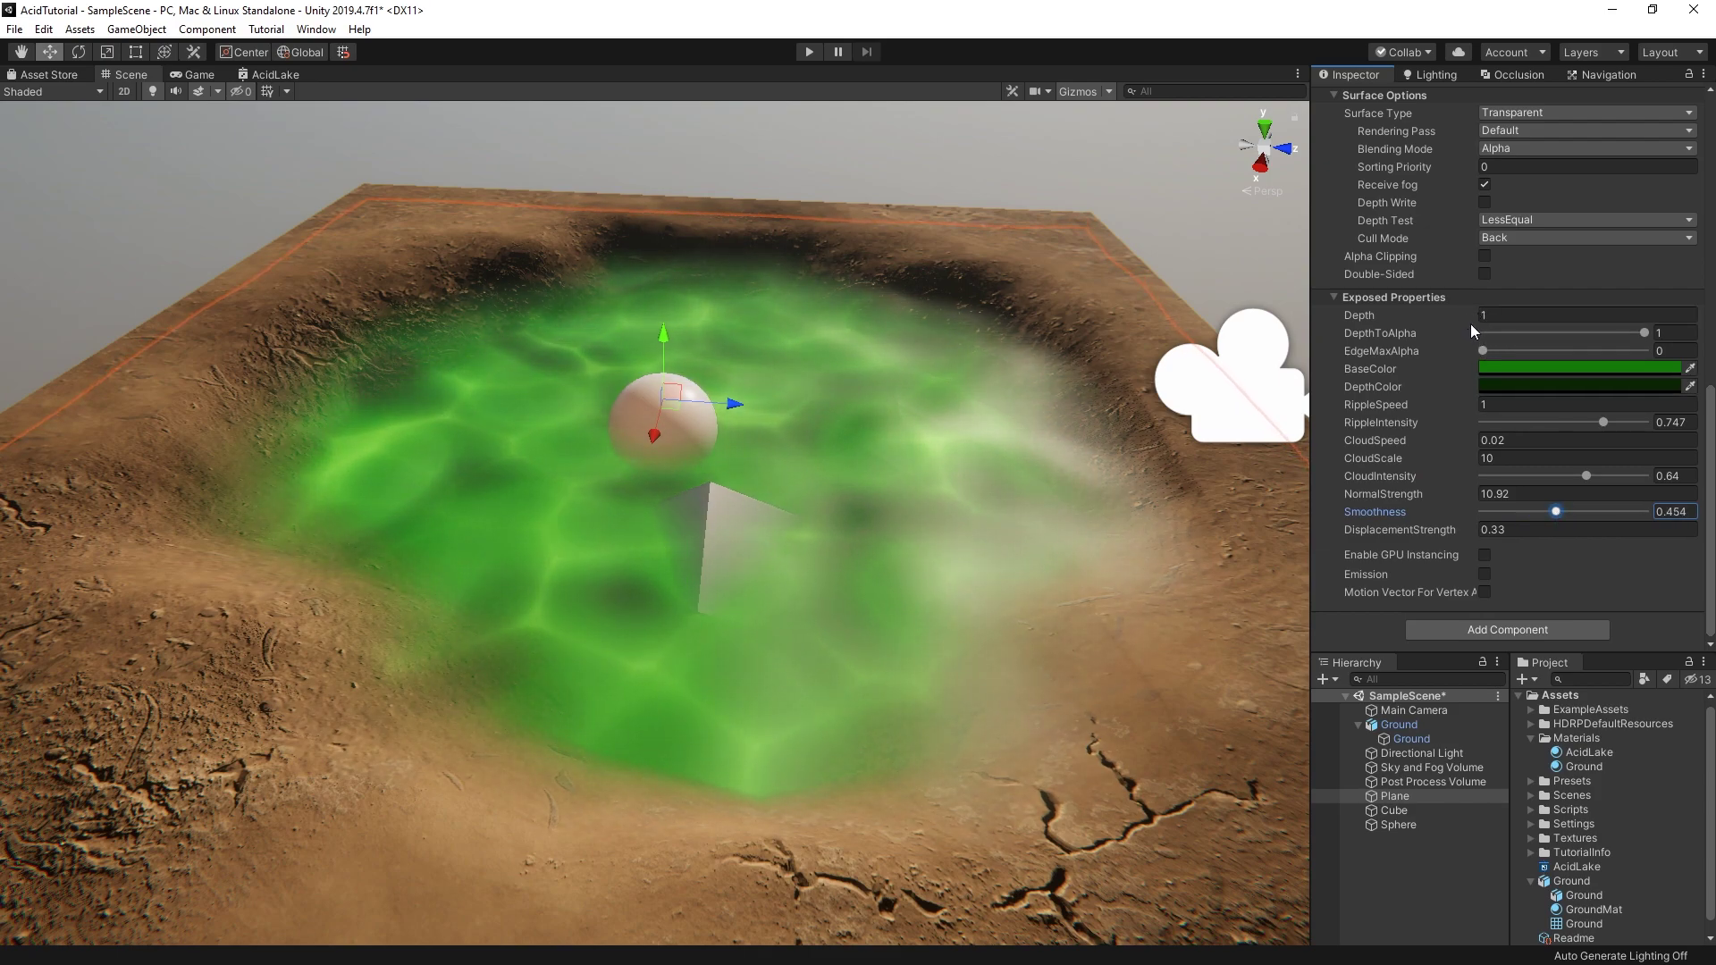
pyautogui.moveTo(1642, 332); pyautogui.dragTo(1494, 341)
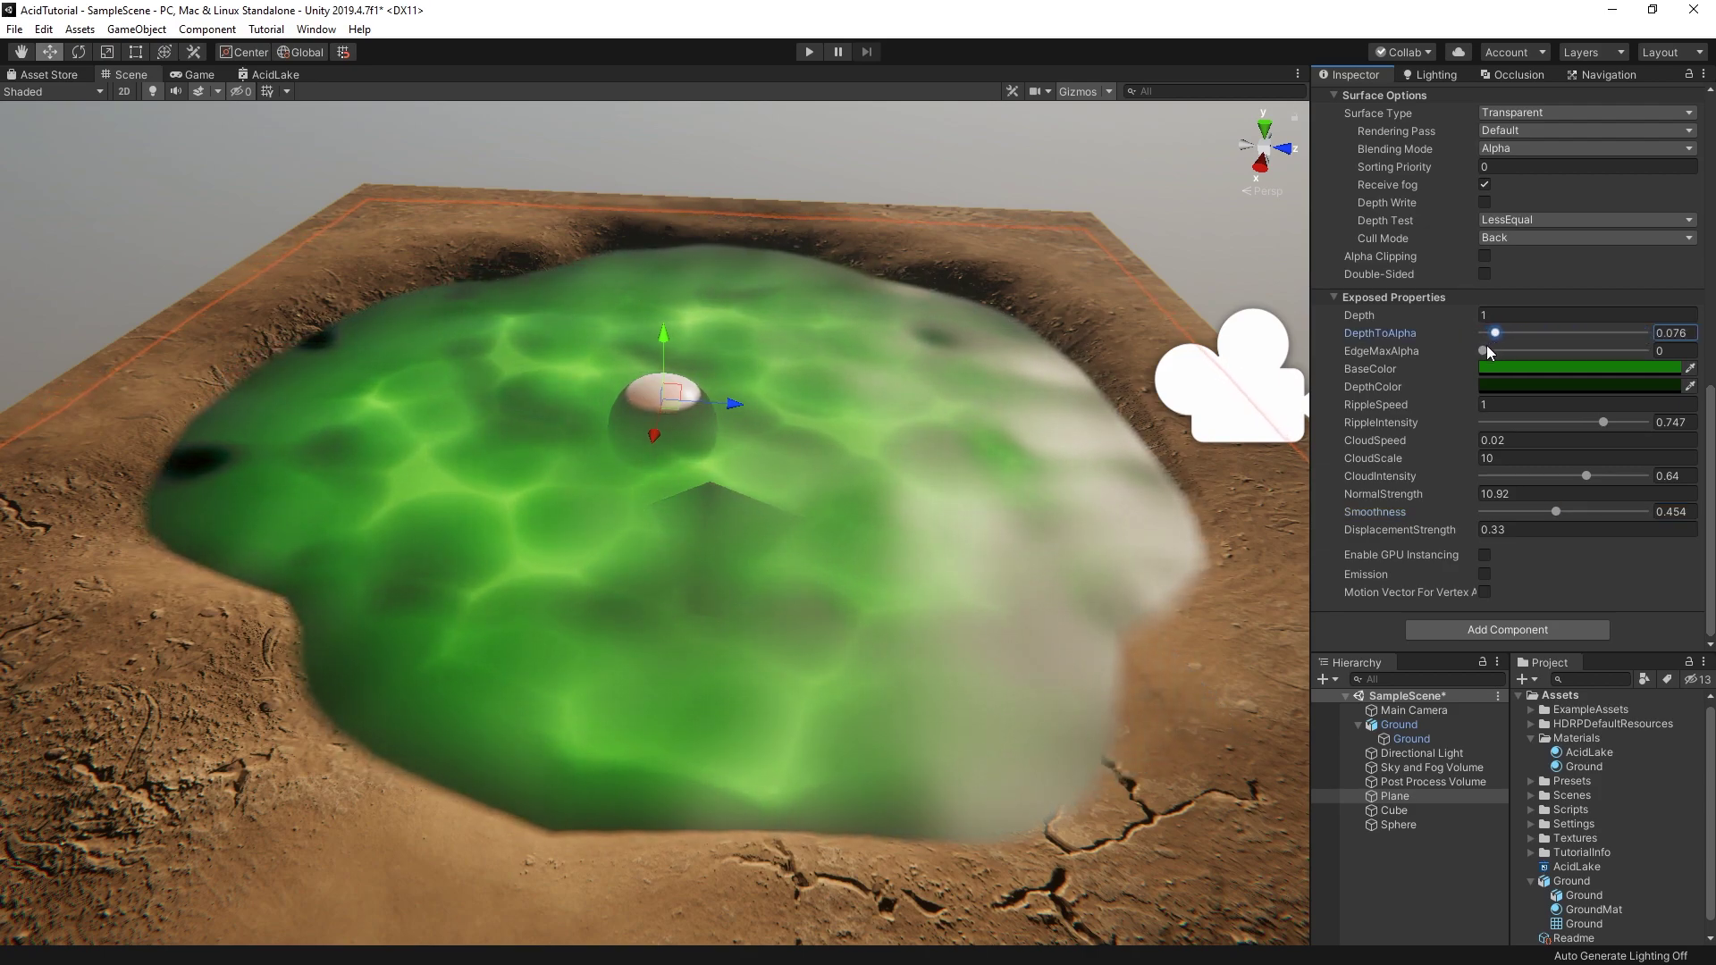